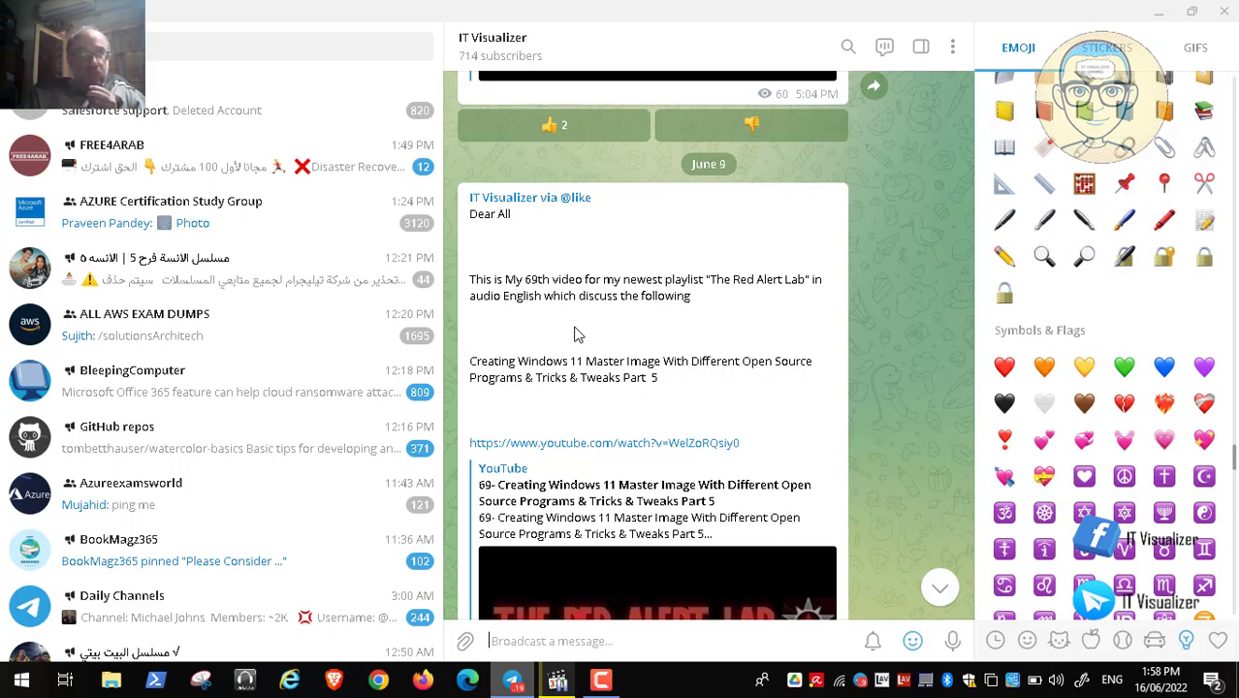
- Minimize Telegram and bring the paused Video183.mp4 tutorial back to full screen
left_click(1158, 10)
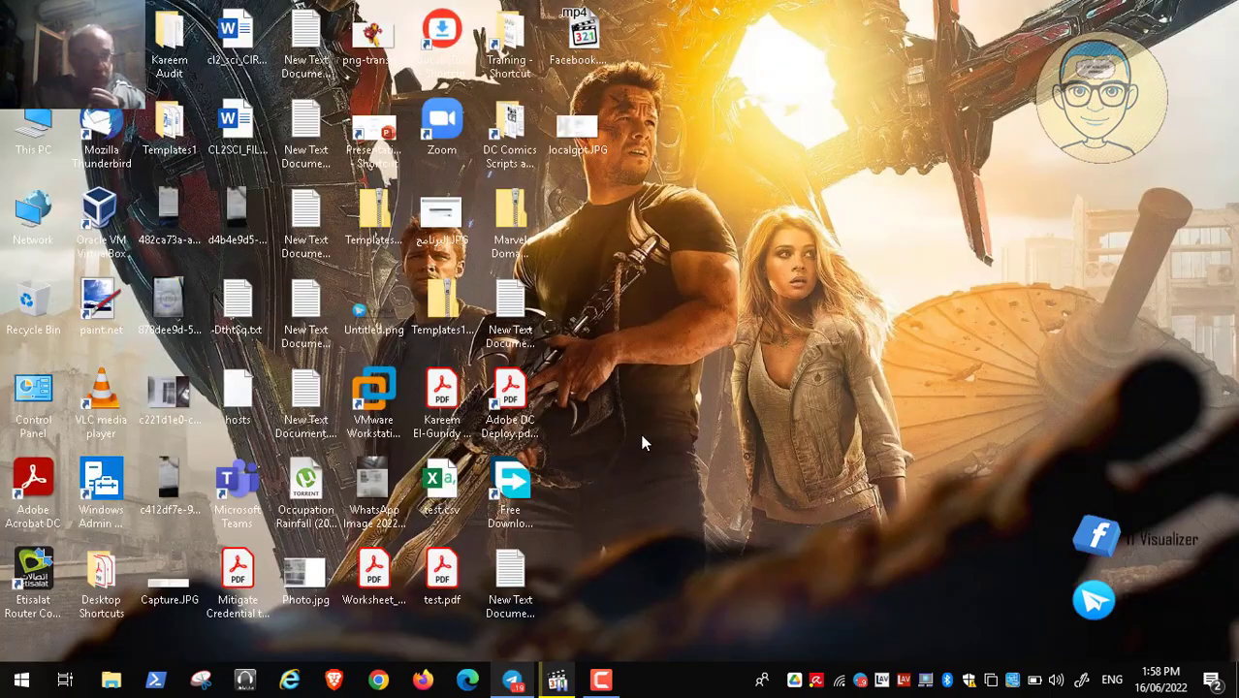
left_click(557, 680)
double_click(455, 333)
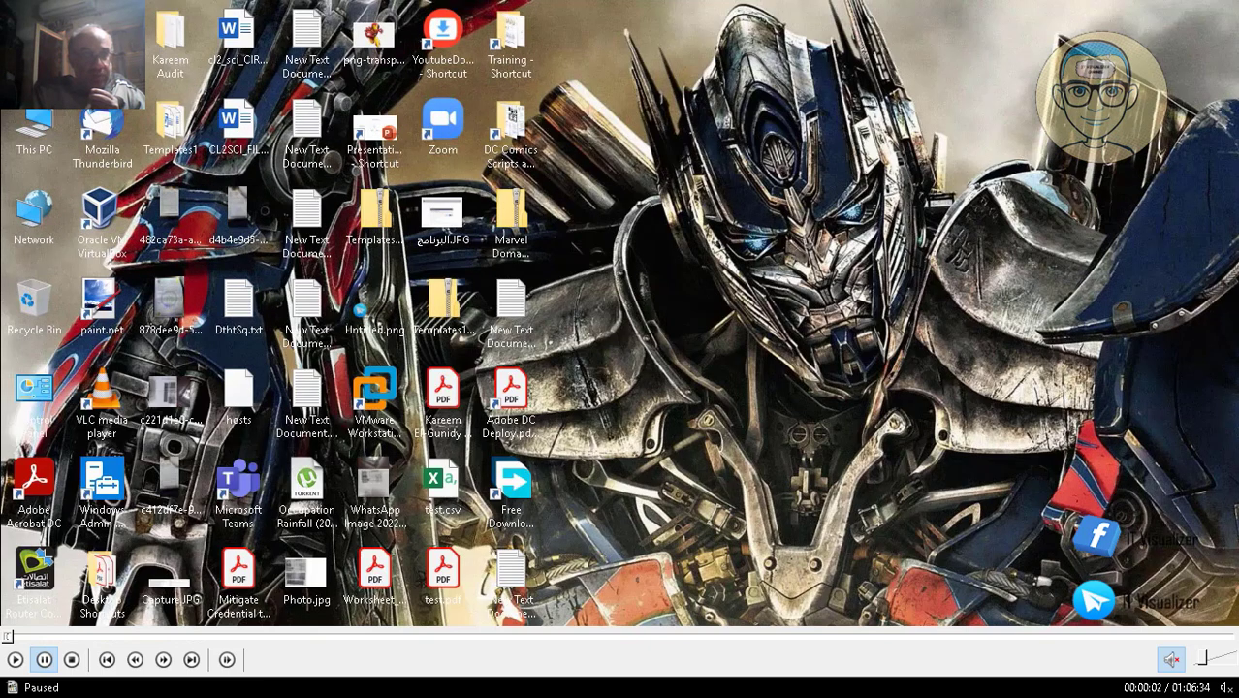
- Resume the tutorial, then sign in to the Windows11 VM with the account password
left_click(15, 662)
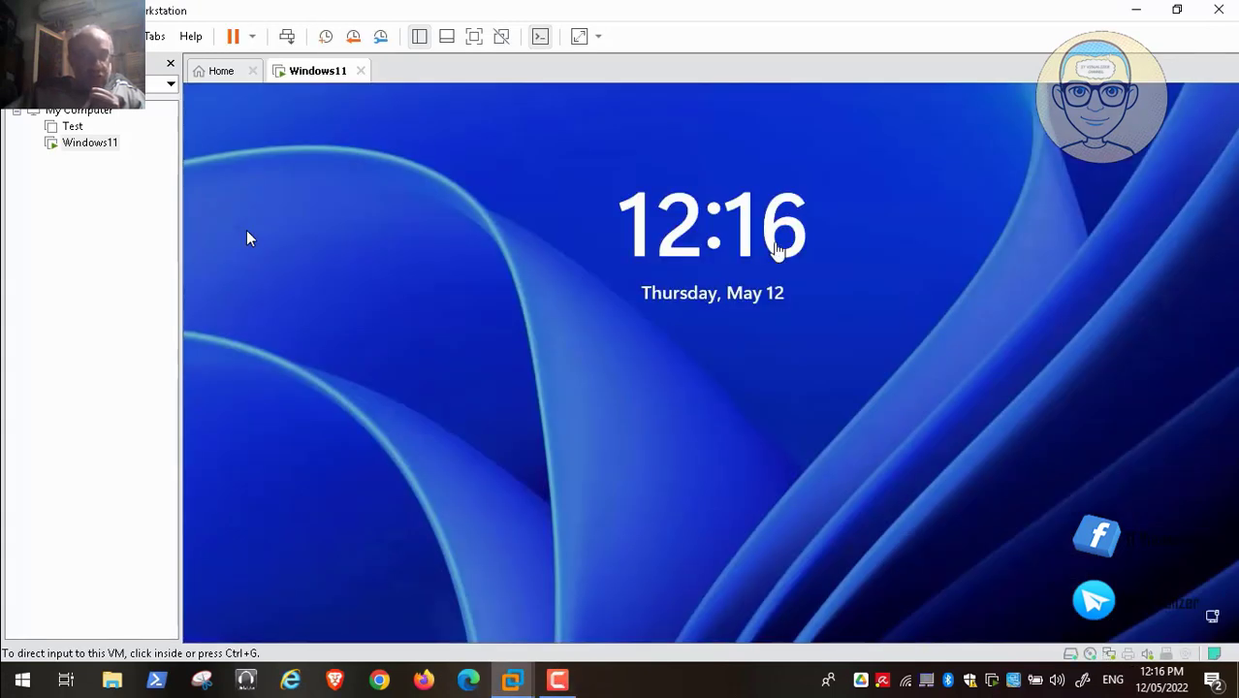
left_click(287, 38)
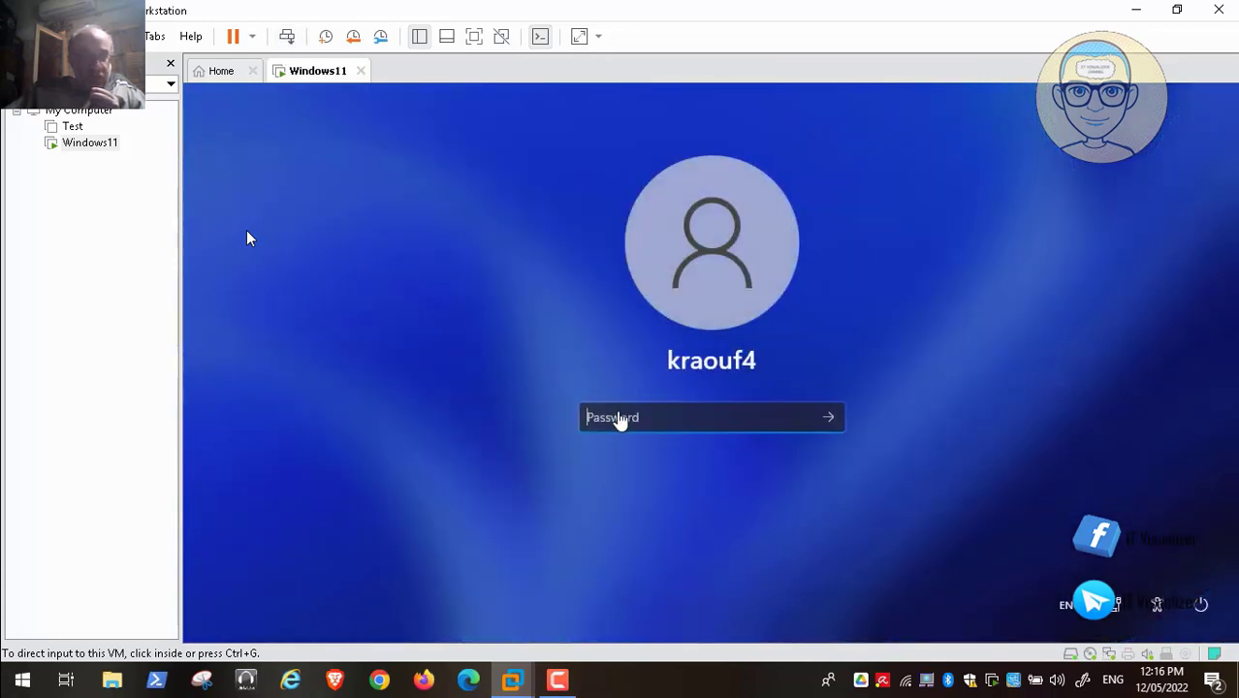
left_click(620, 419)
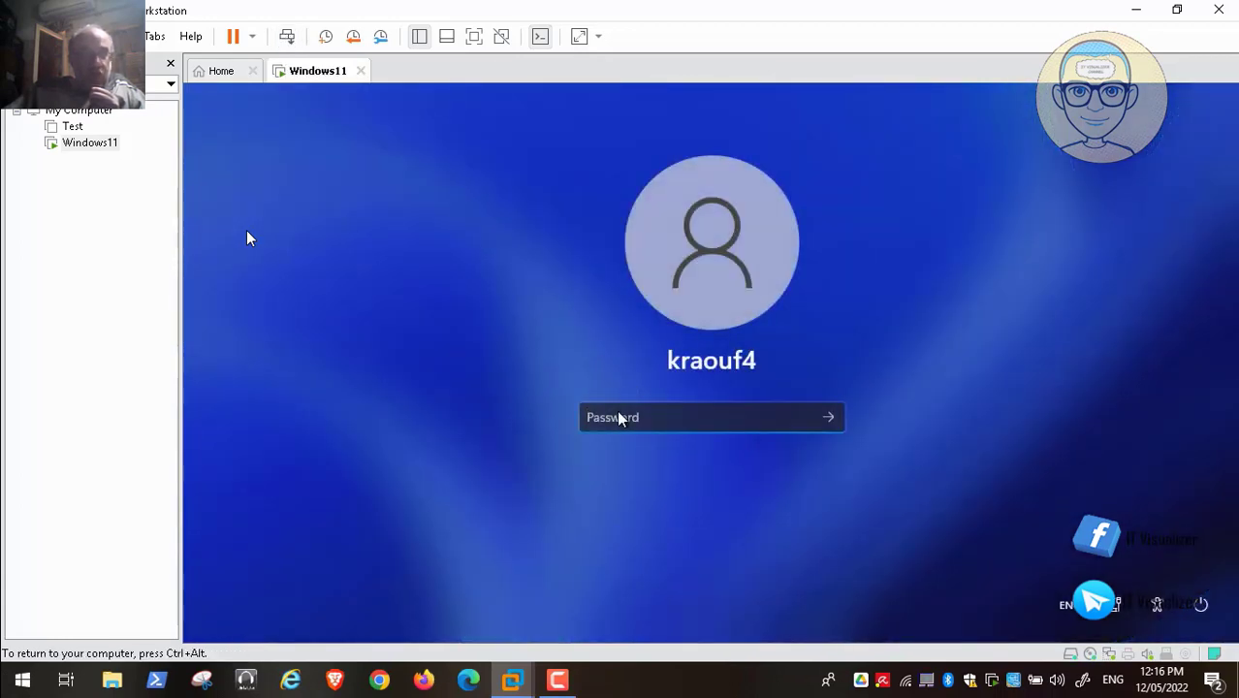
type("123")
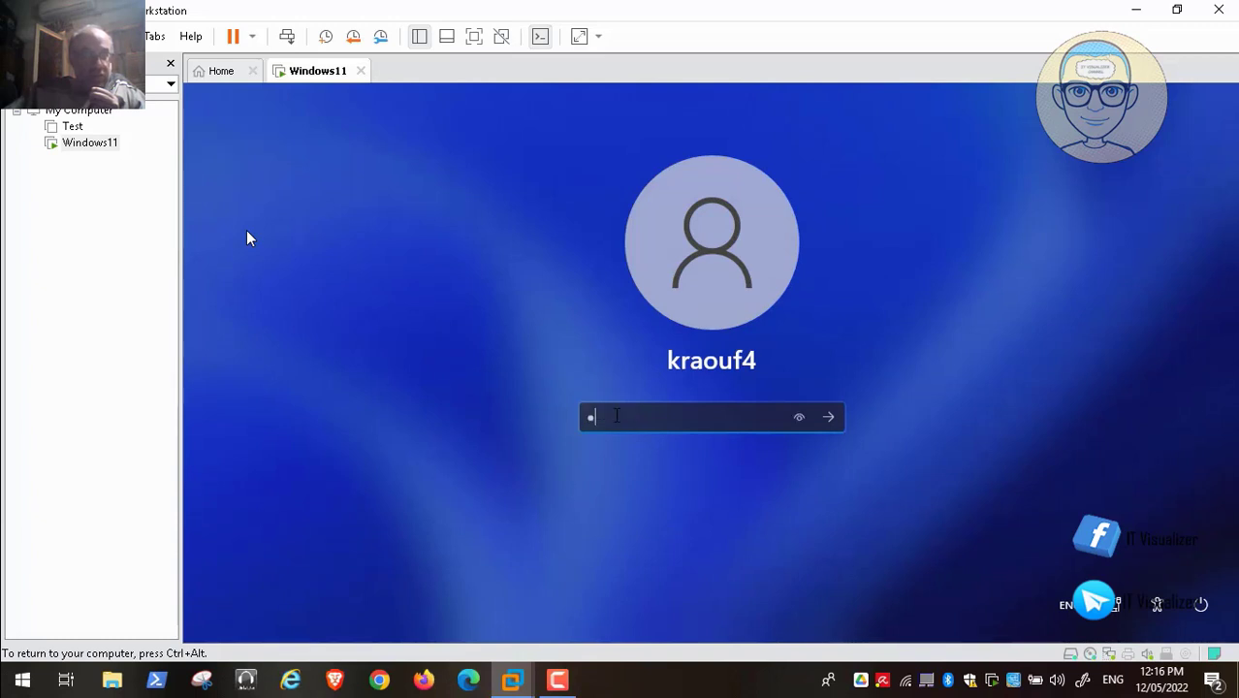
type("4567890")
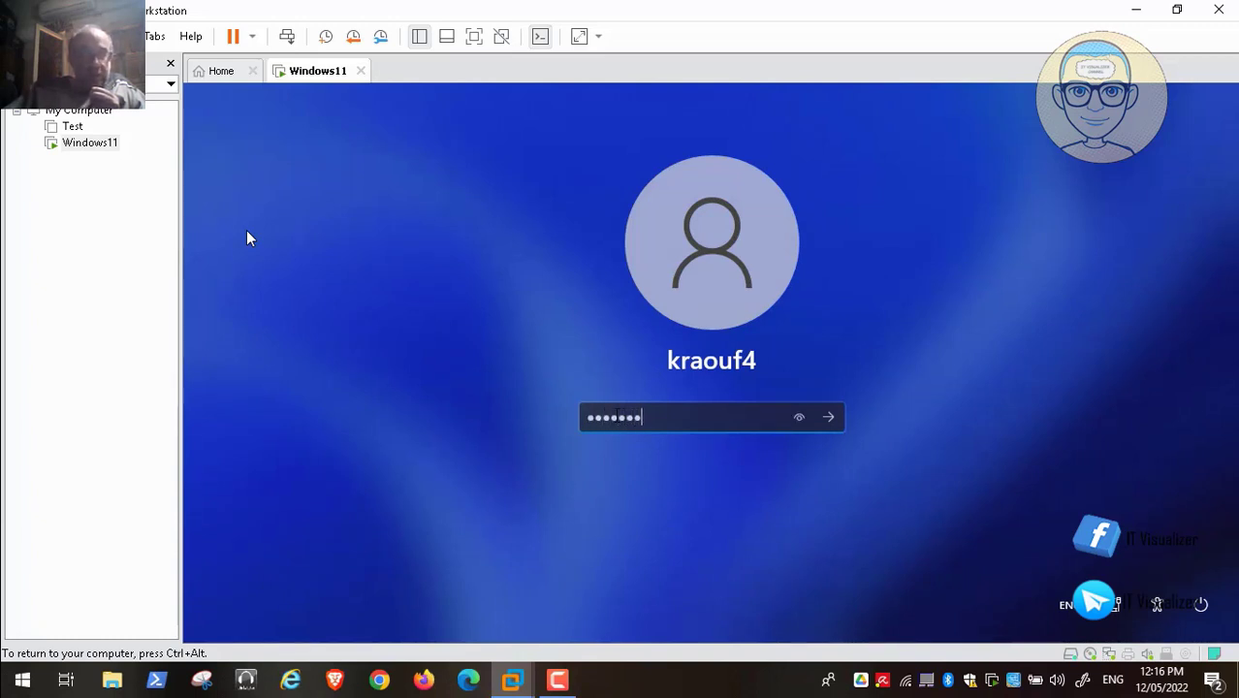
key("Return")
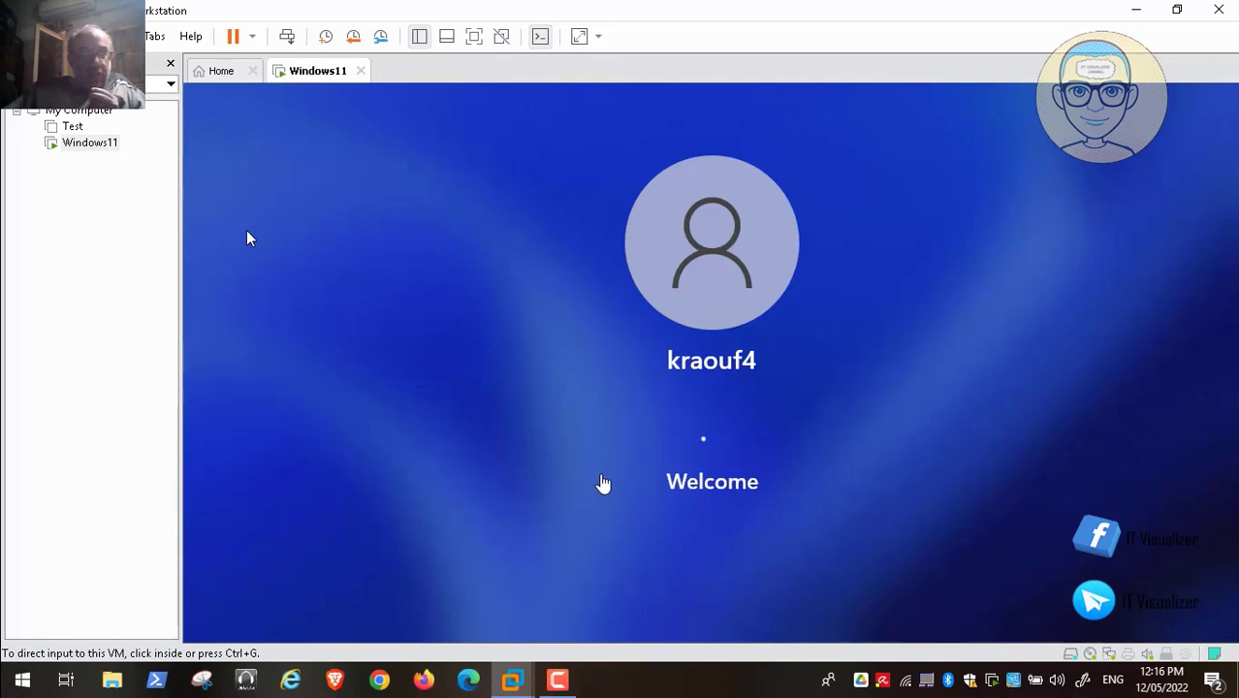
- Return to the Windows11 VM and direct keyboard and mouse input into its desktop
left_click(560, 679)
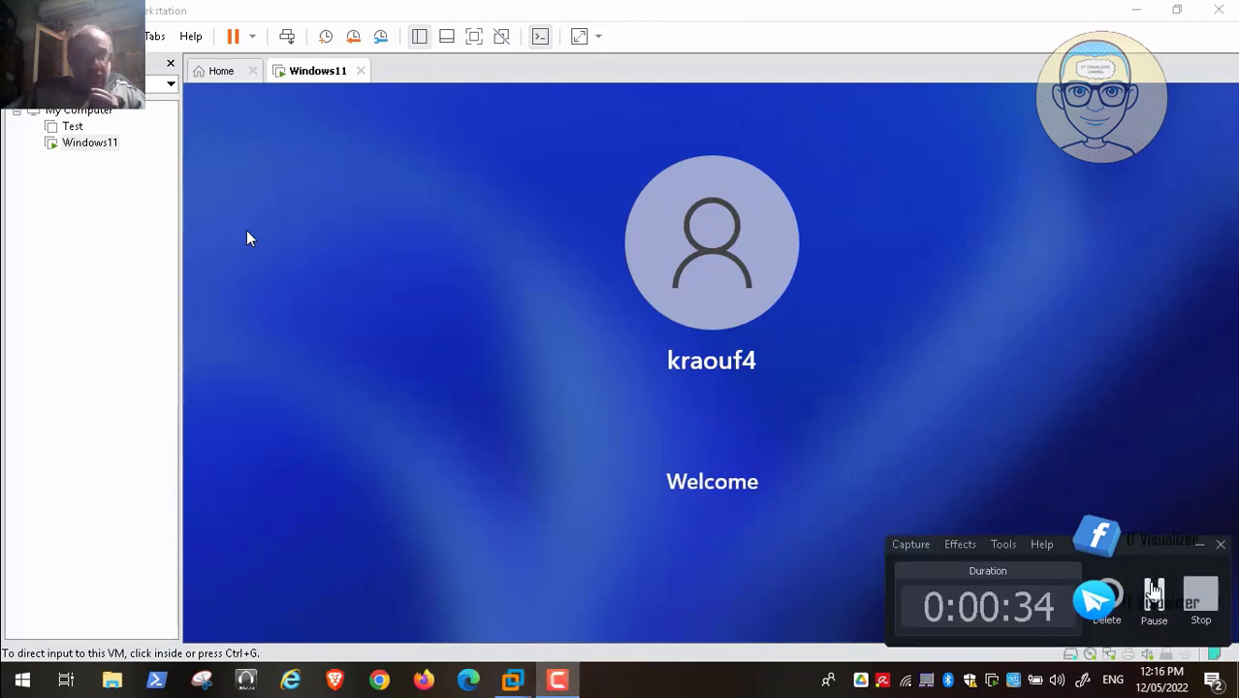
left_click(1153, 588)
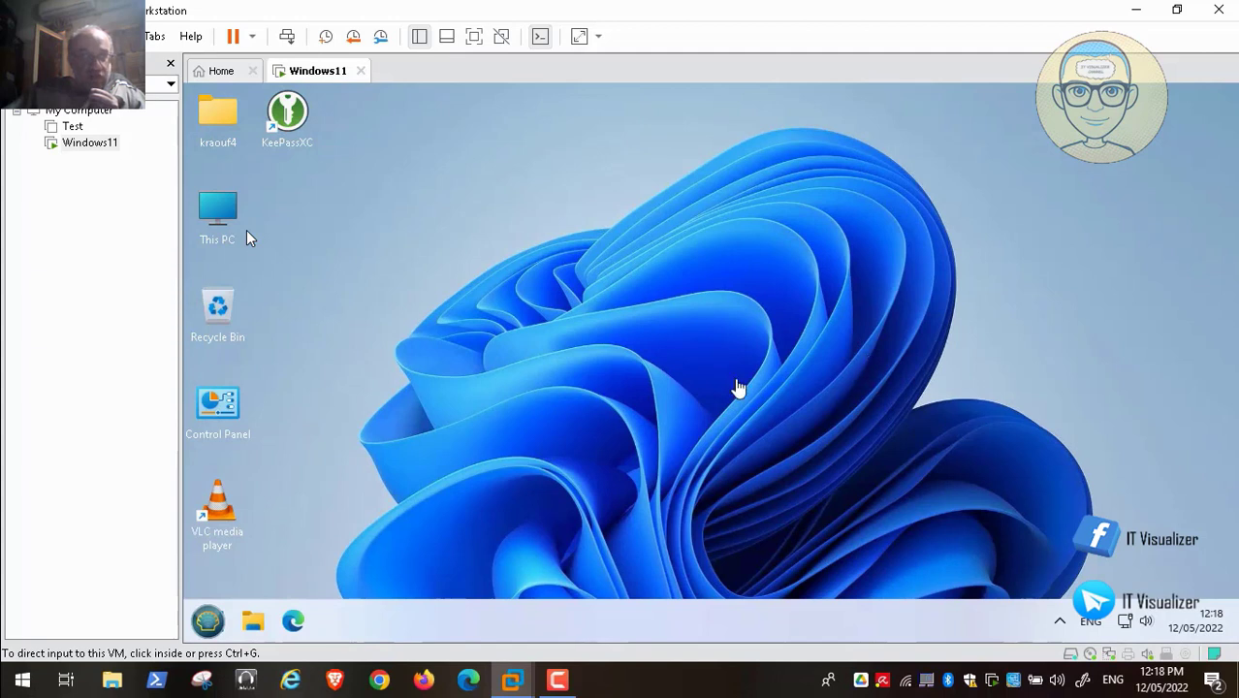
left_click(737, 388)
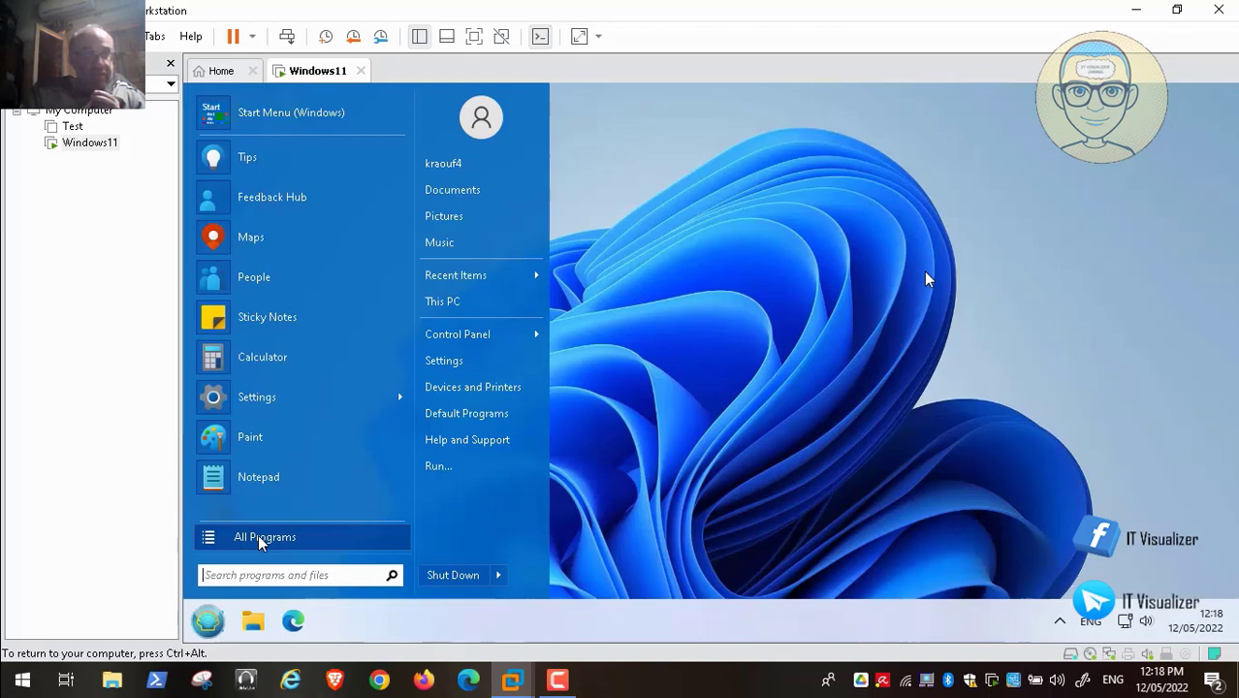
- Exit full screen and pause the tutorial at 00:00:47 in a window
double_click(532, 546)
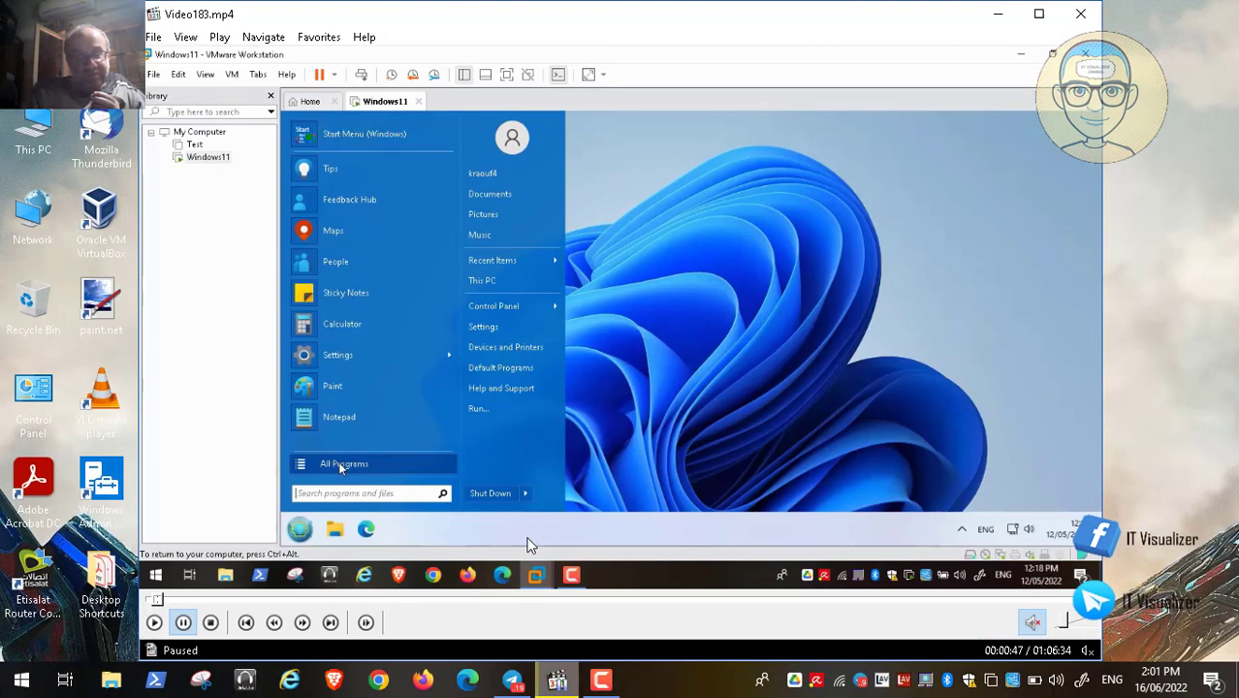
left_click(602, 680)
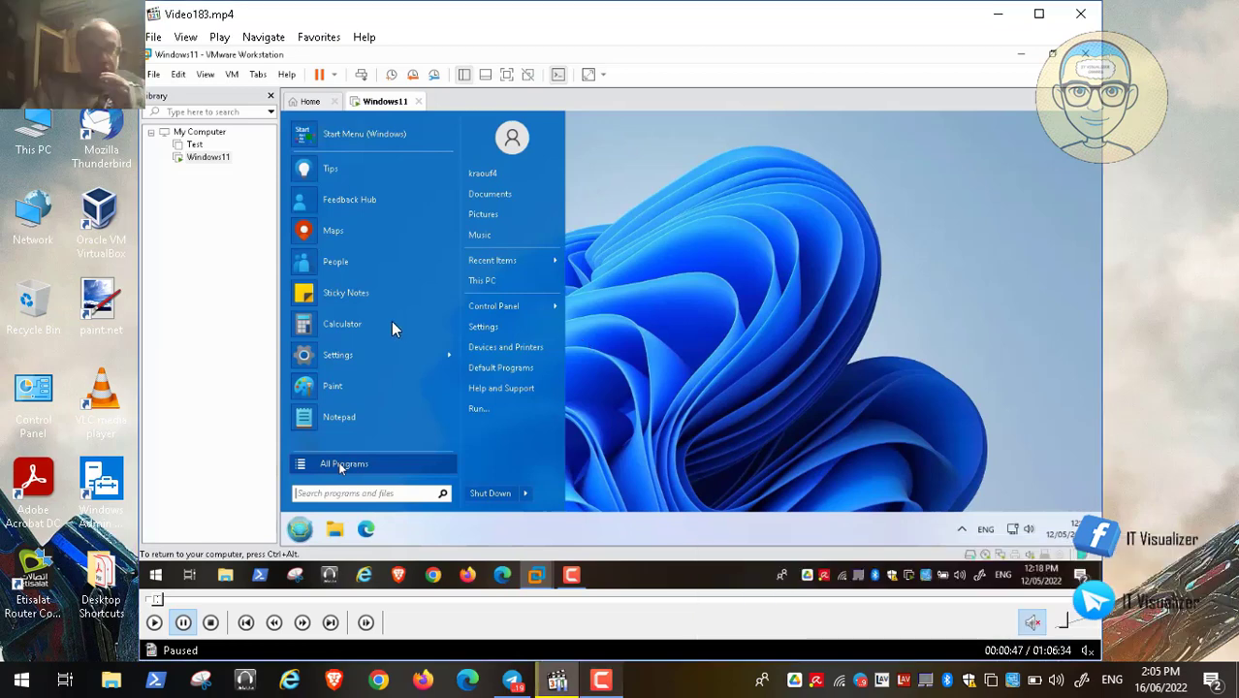
double_click(391, 320)
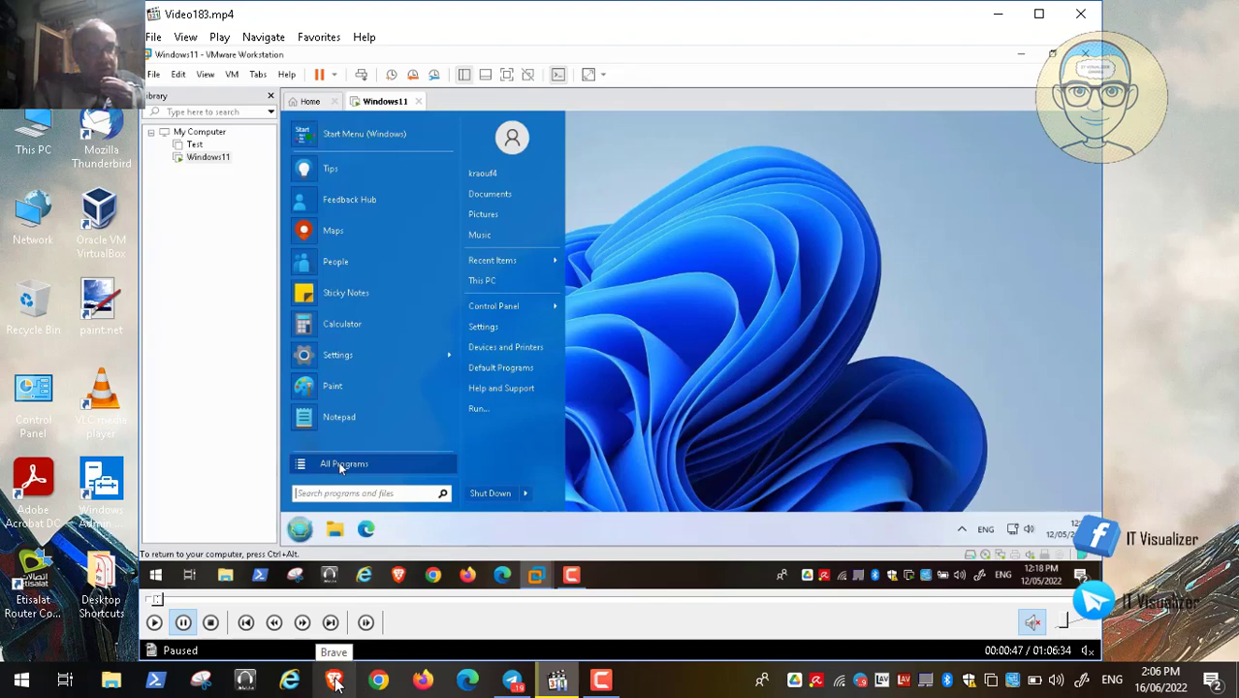
- Check Brave's jump list, then pin Excel to the host taskbar from the Start menu
left_click(334, 682)
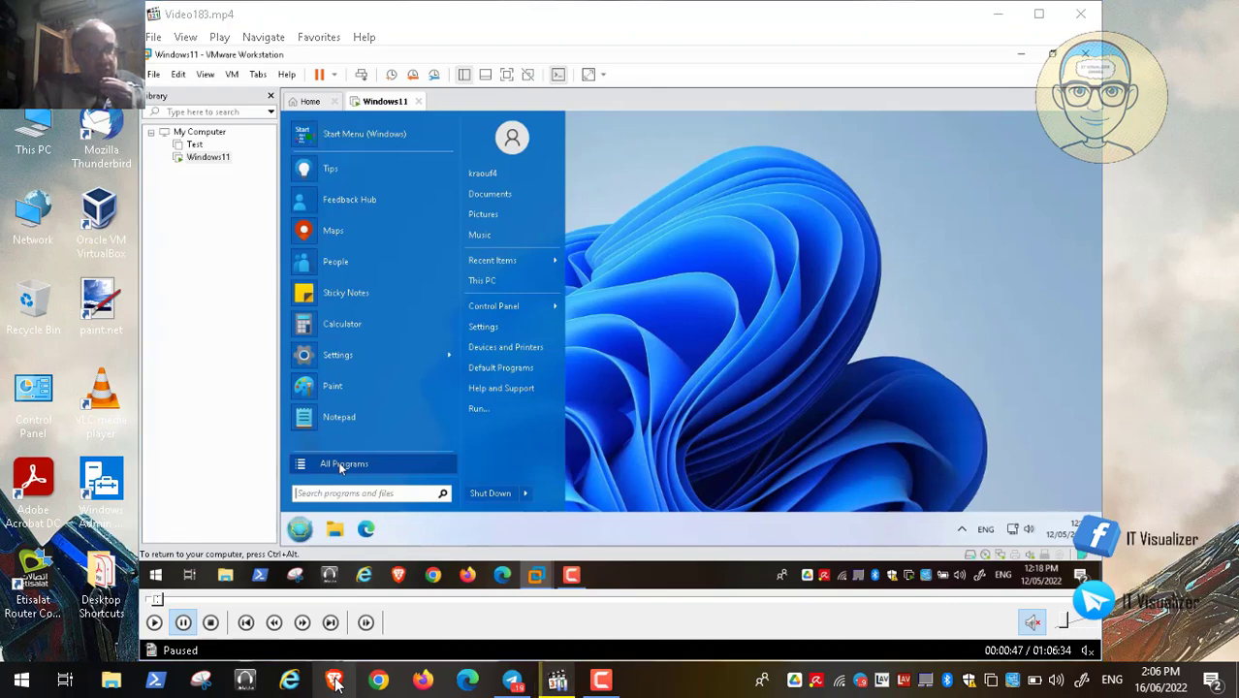
right_click(335, 681)
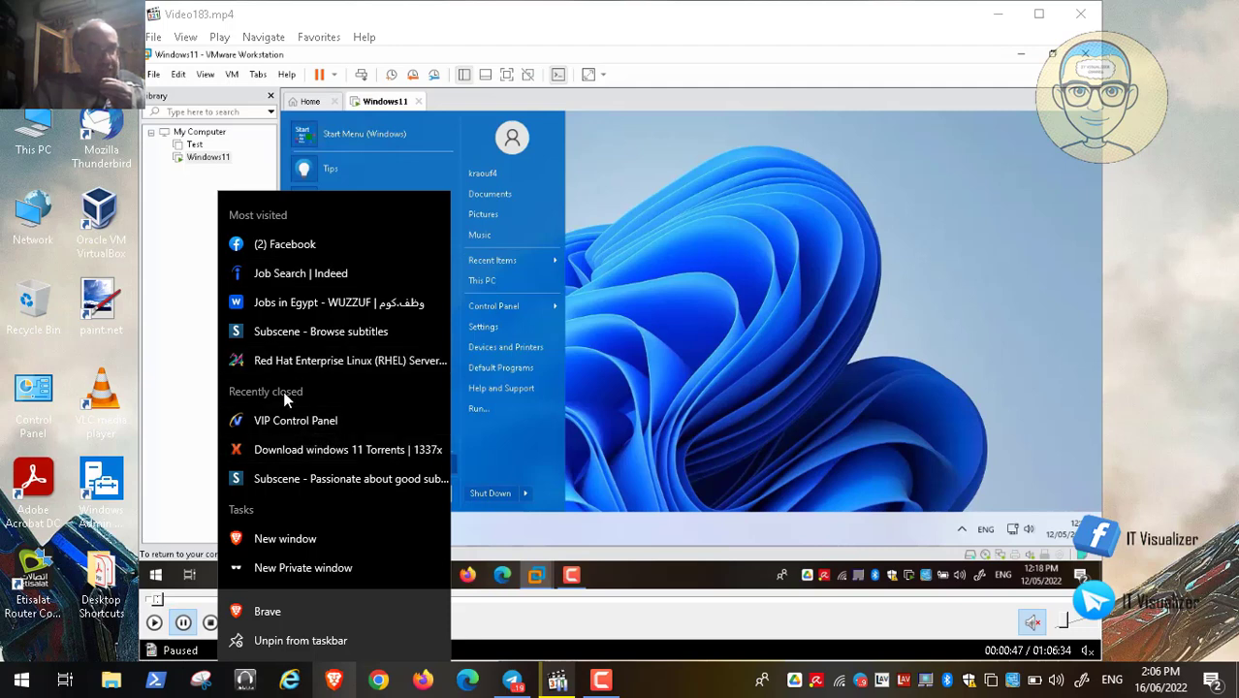
left_click(13, 683)
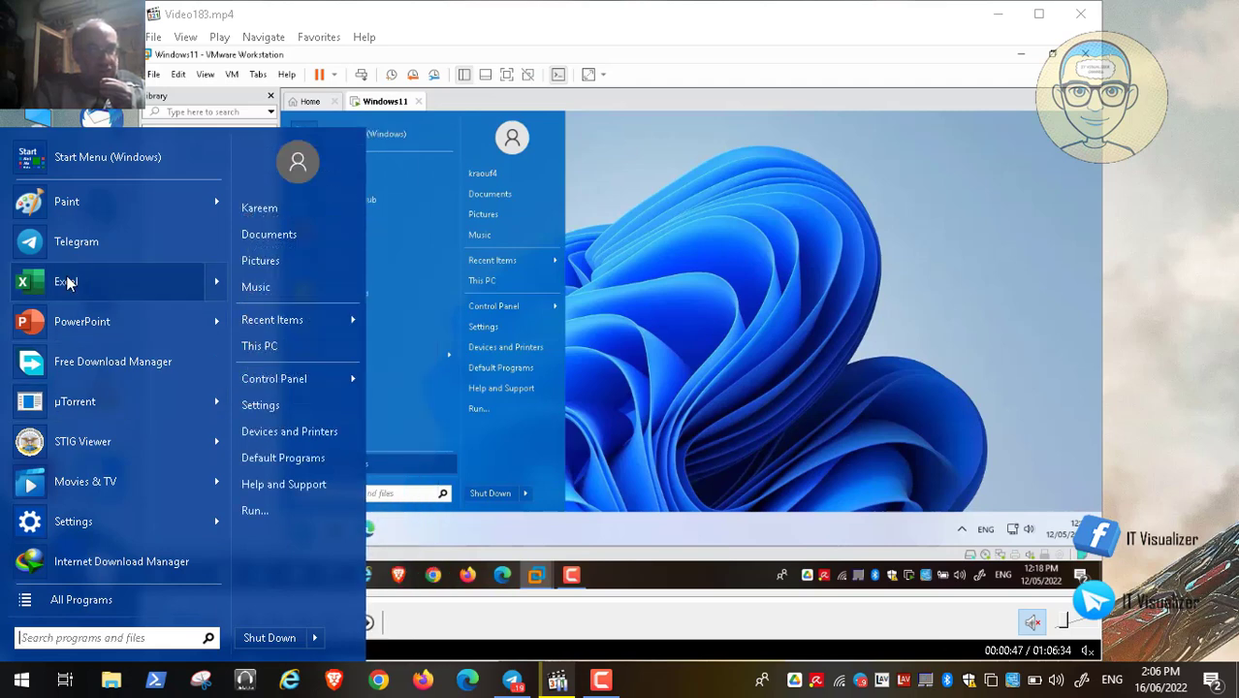
right_click(67, 281)
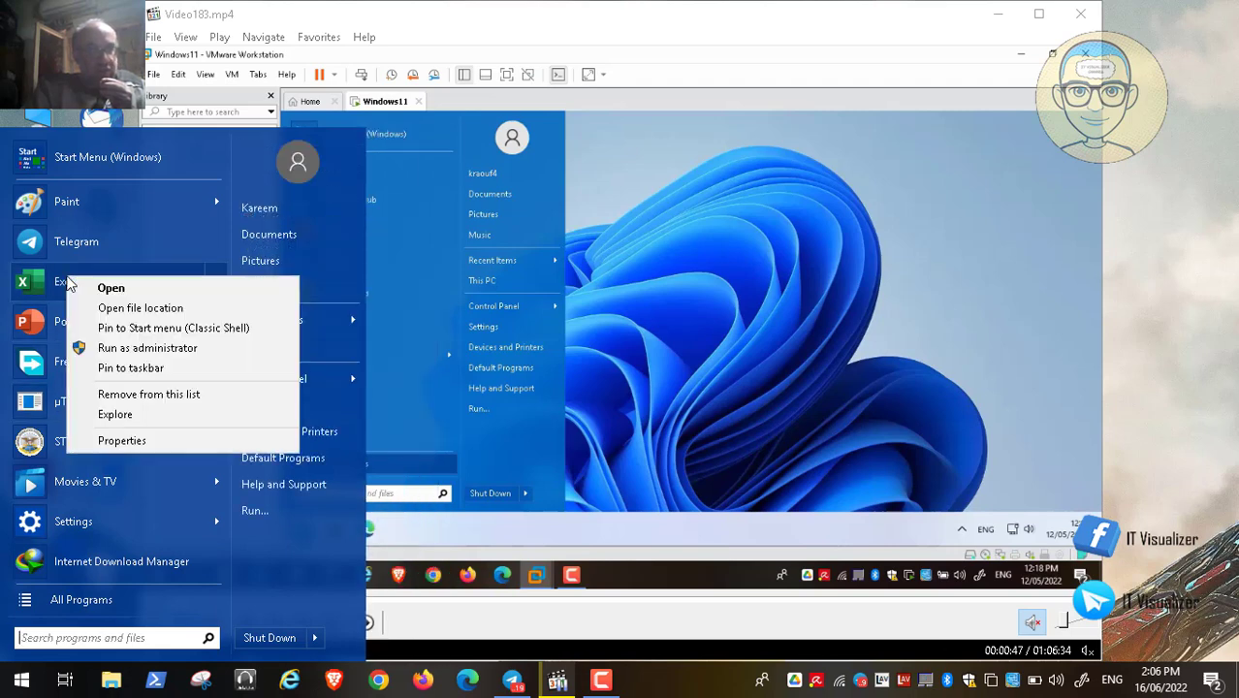
left_click(191, 371)
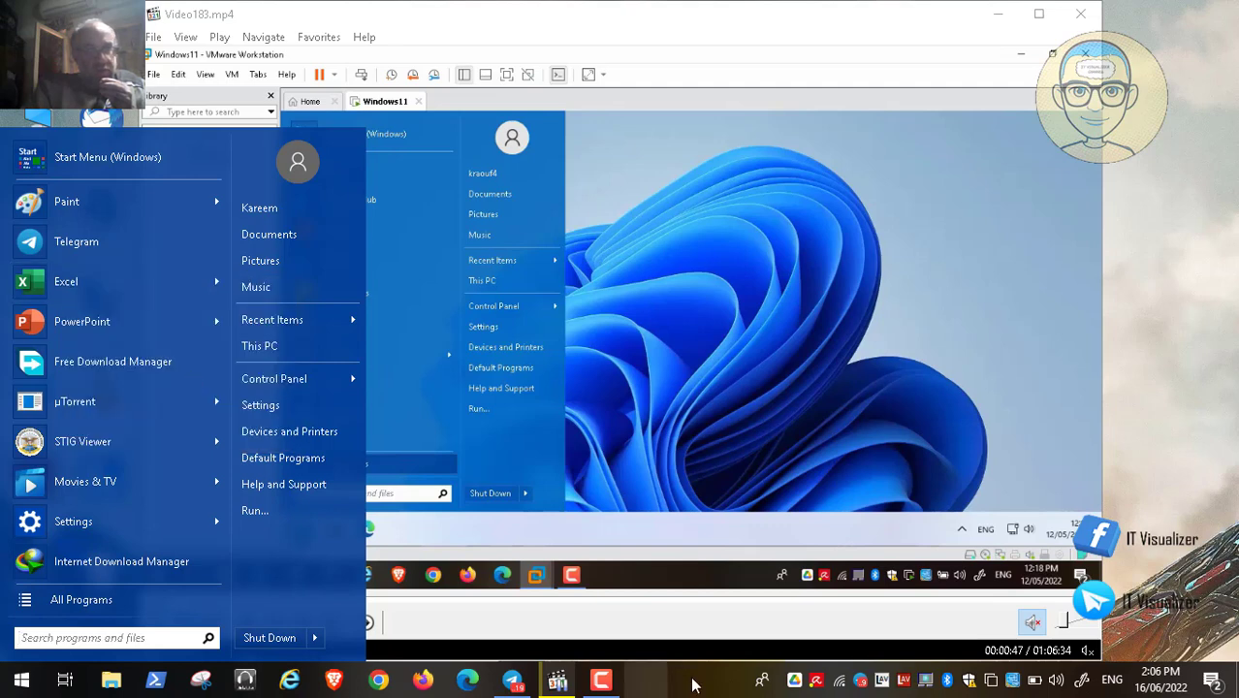
left_click(647, 682)
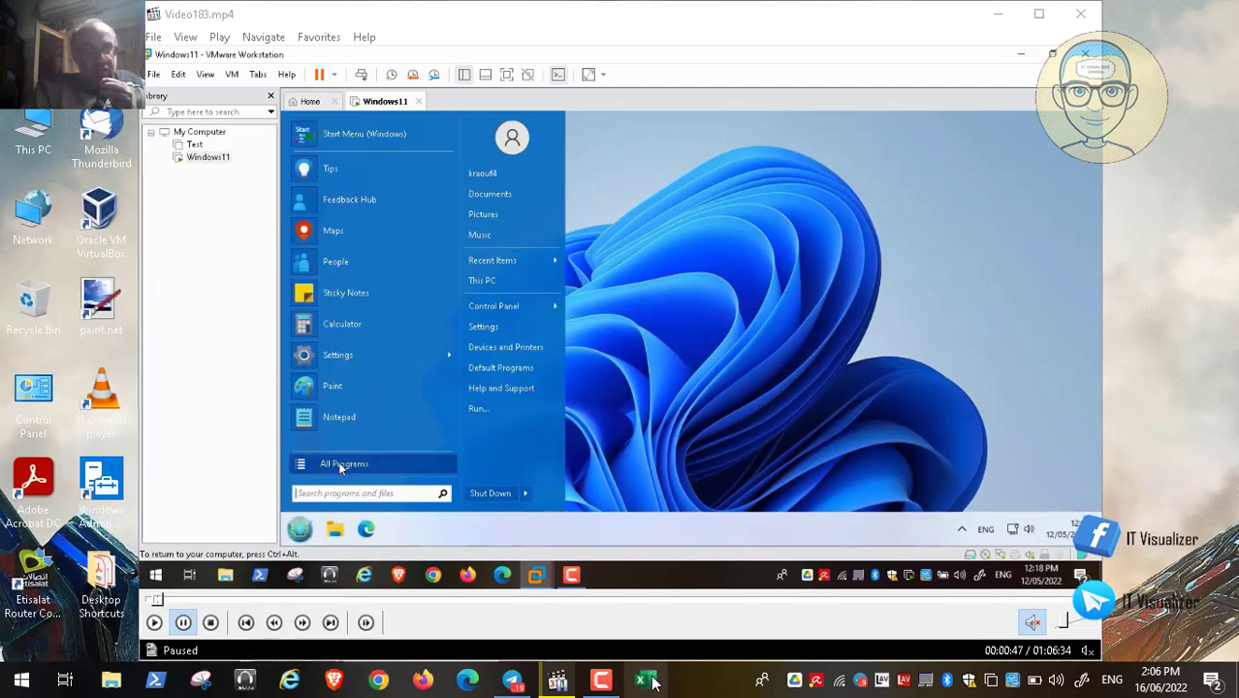
- Unpin Excel from the host taskbar and return the paused video to full screen
right_click(650, 682)
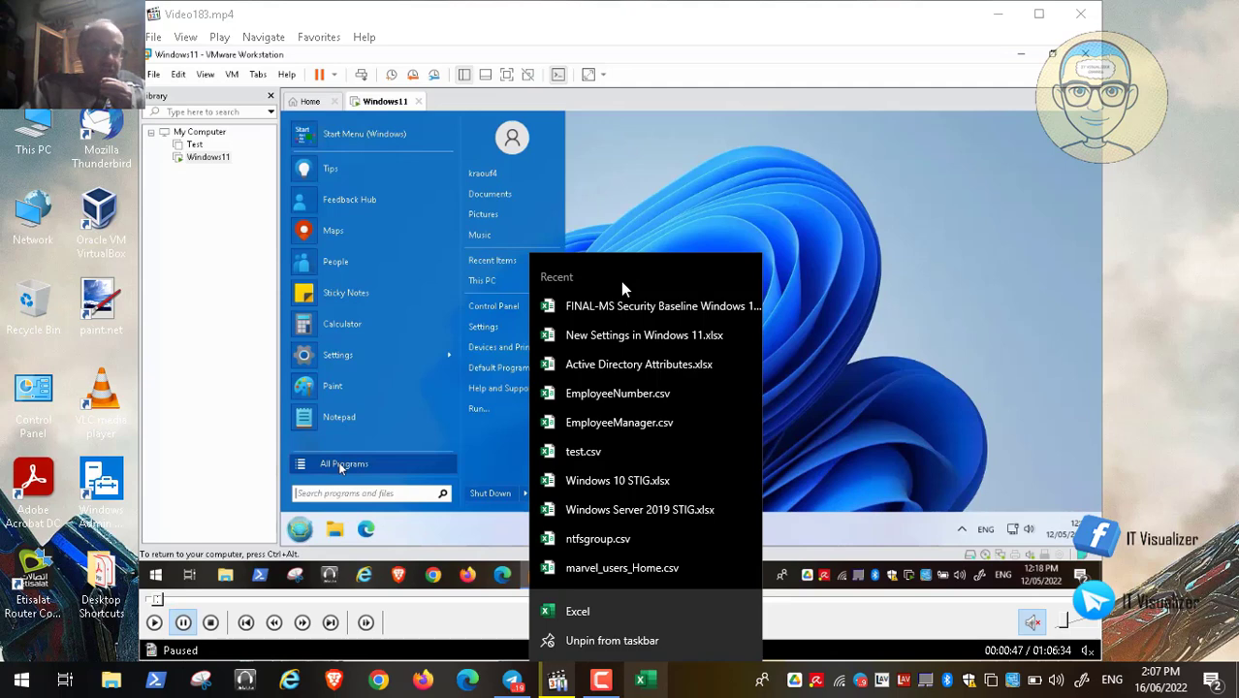
left_click(657, 641)
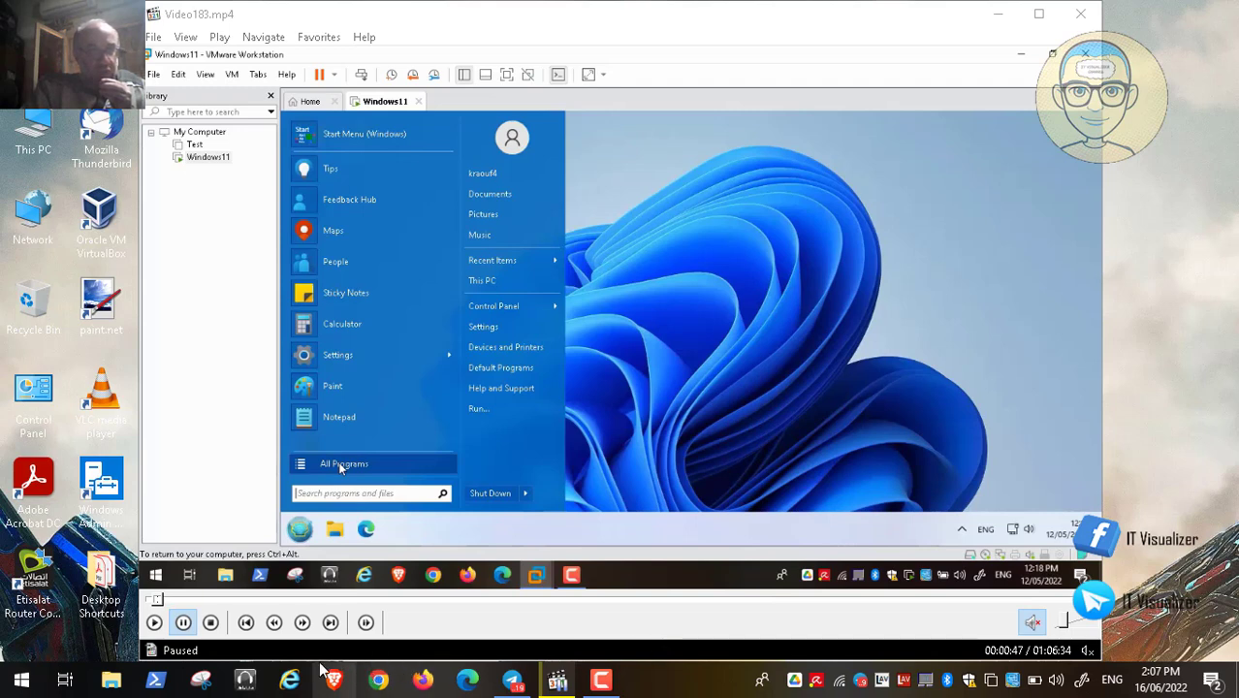
right_click(245, 682)
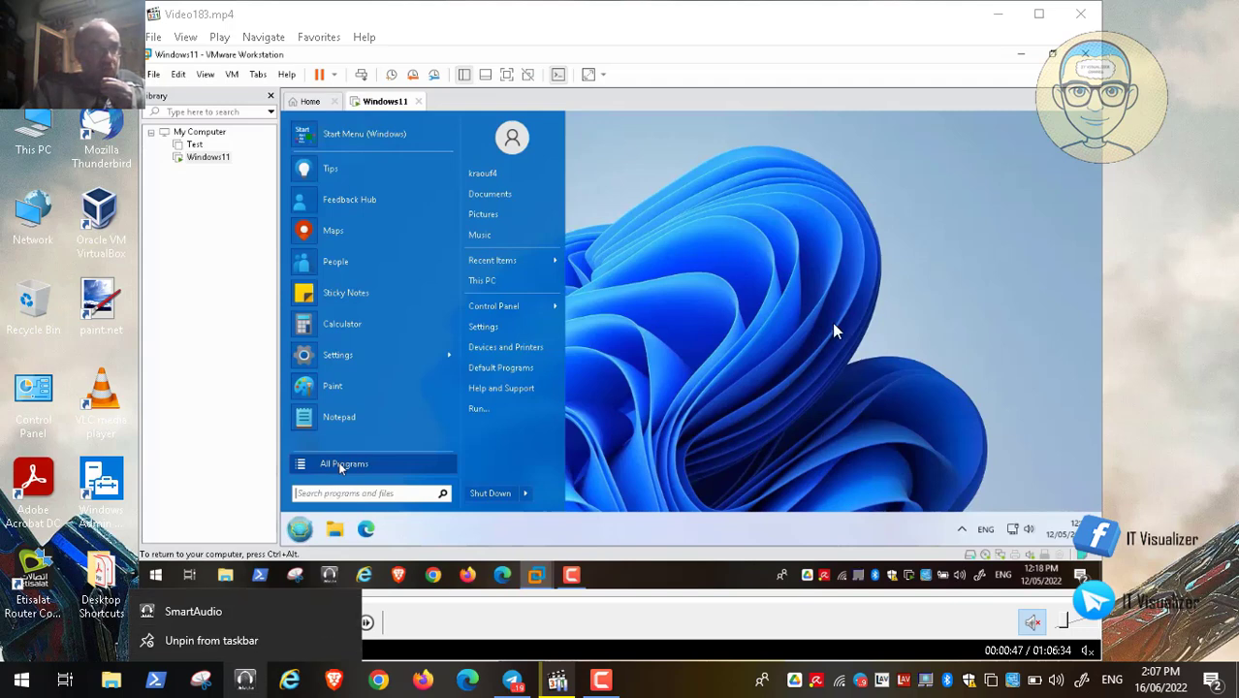
double_click(719, 292)
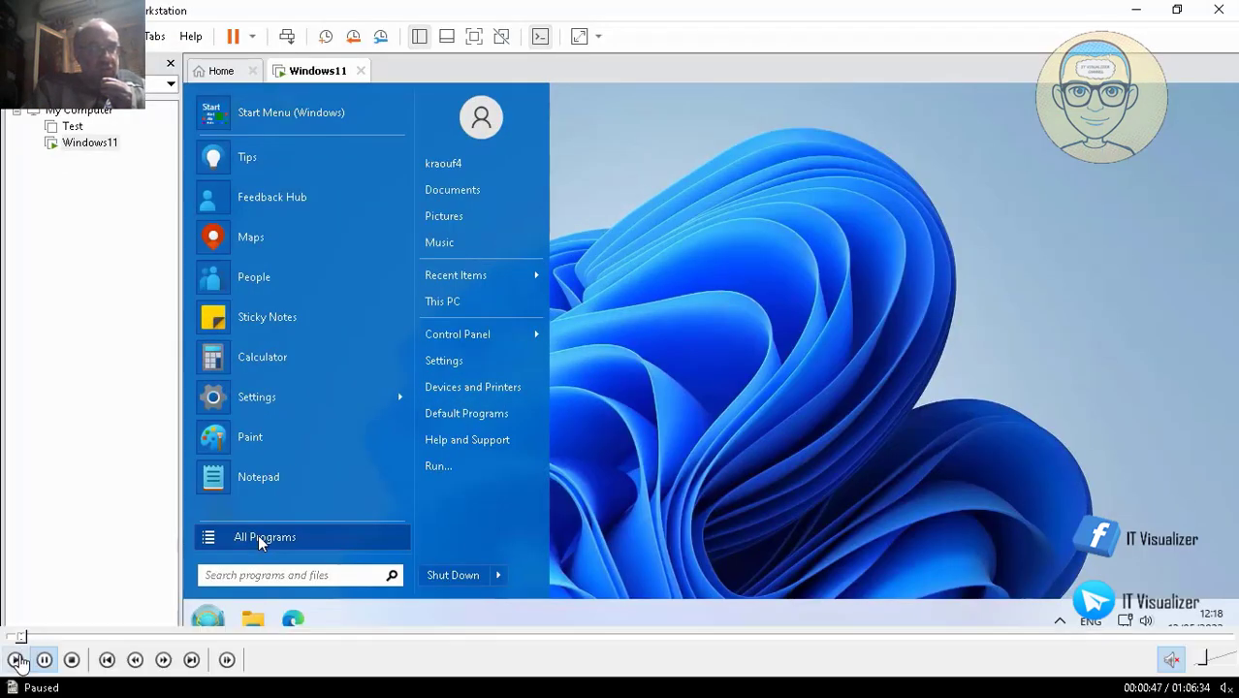
- Resume playback of the full-screen VMware tutorial video
left_click(17, 661)
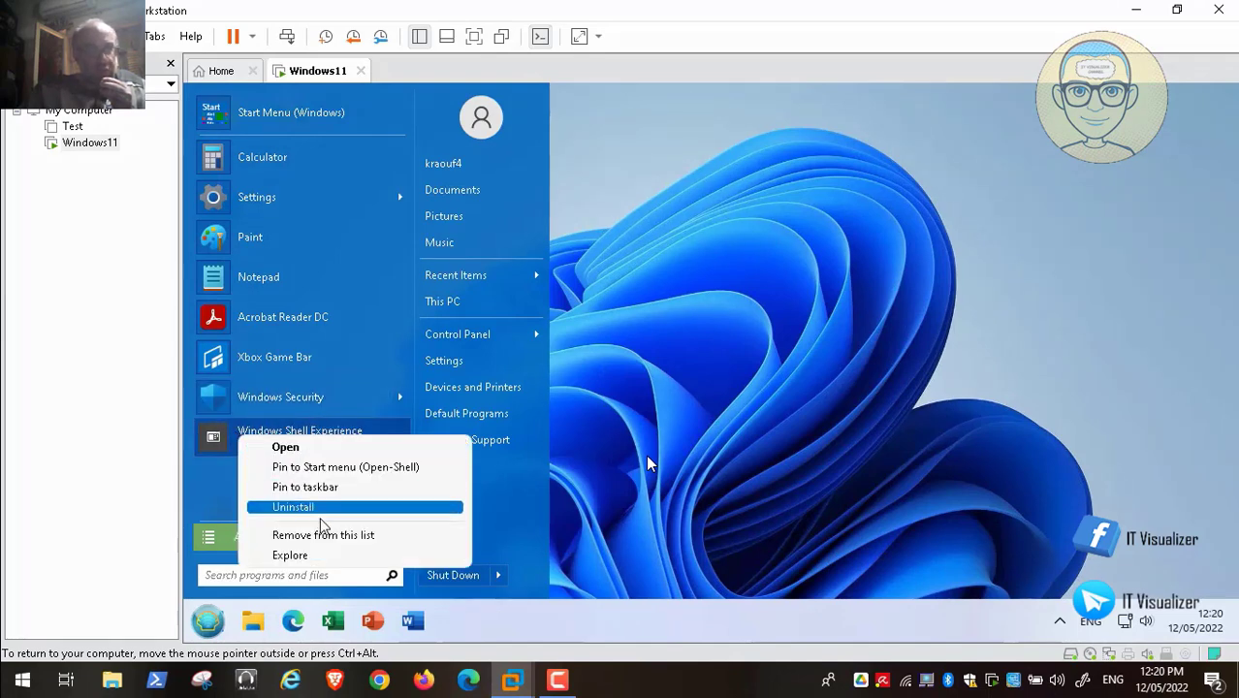
- Remove Calculator, Notepad, Xbox Game Bar and Acrobat Reader DC from the guest's Start menu list
right_click(223, 400)
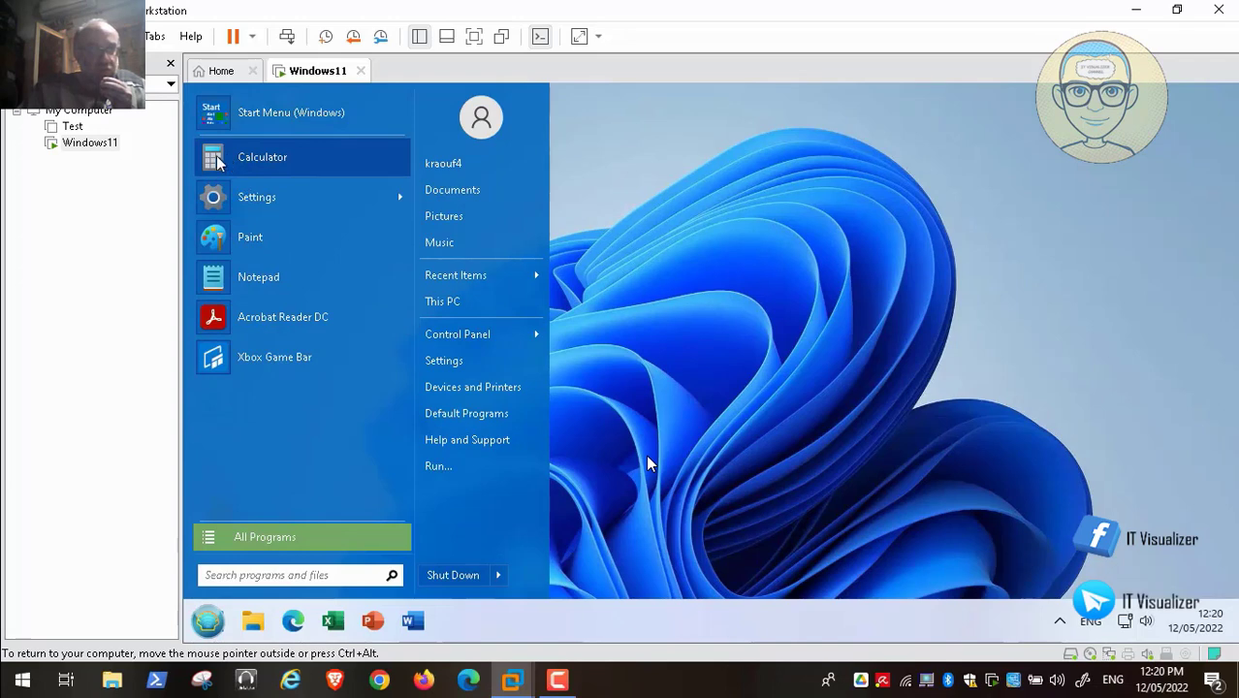
right_click(217, 163)
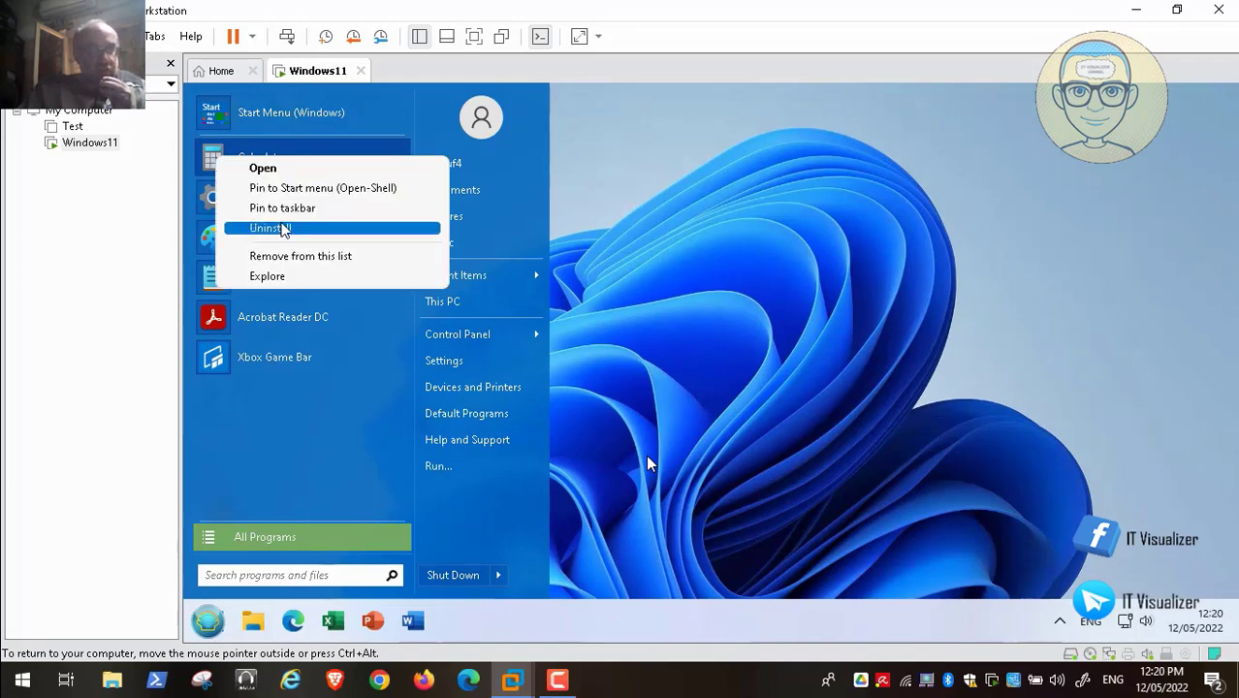
left_click(345, 257)
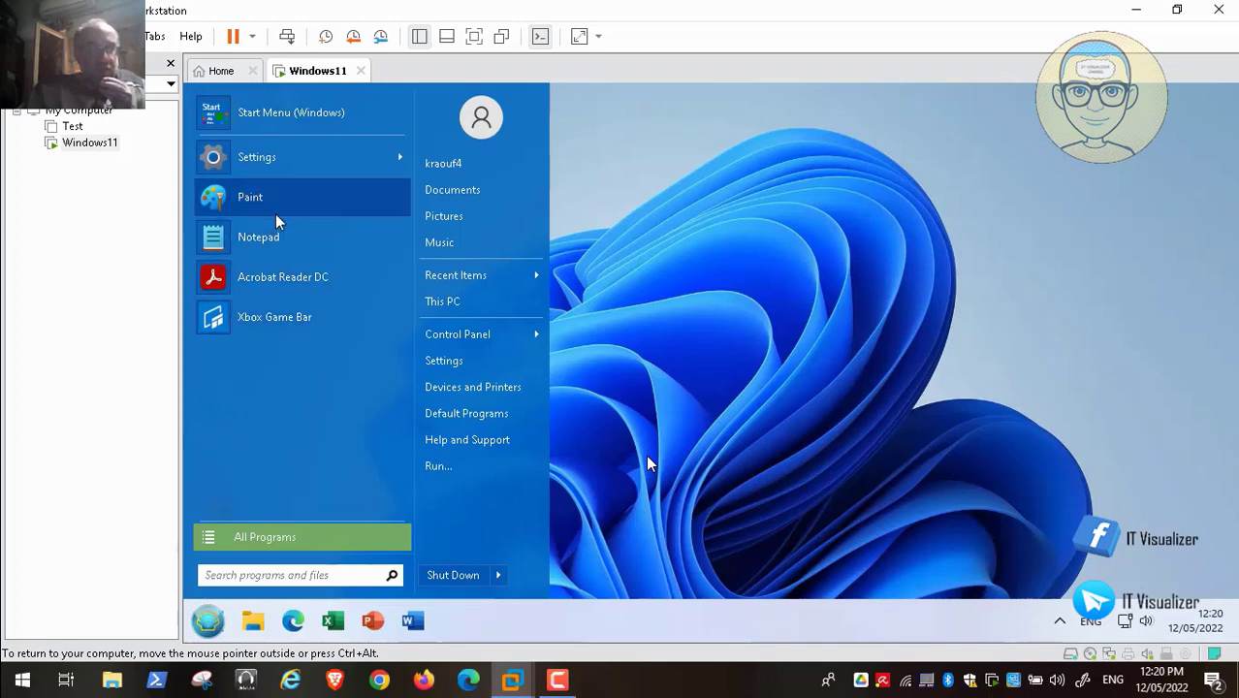
right_click(258, 246)
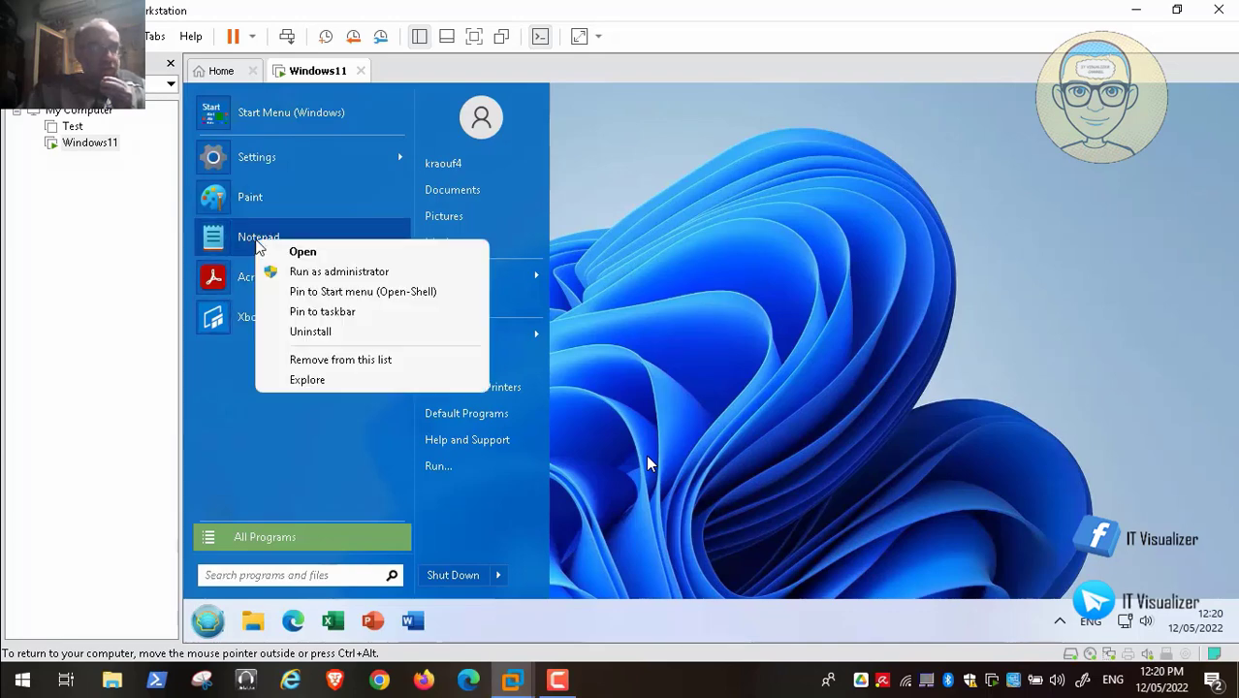
left_click(335, 360)
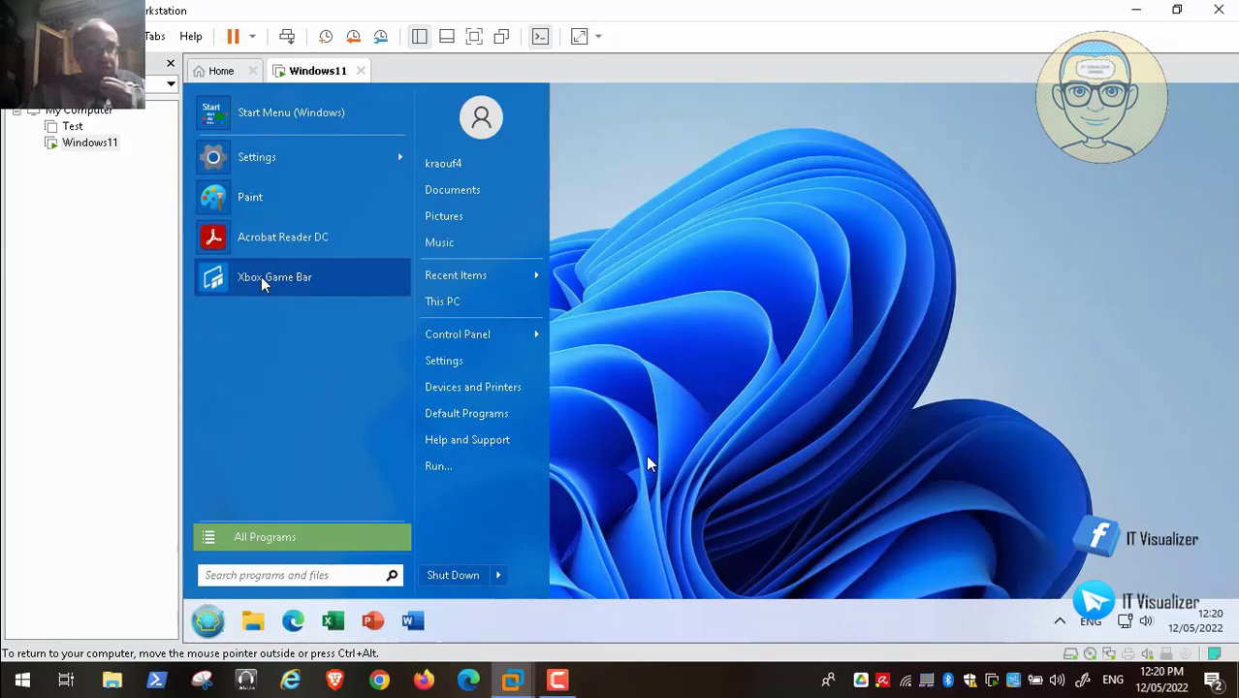
right_click(262, 282)
left_click(367, 381)
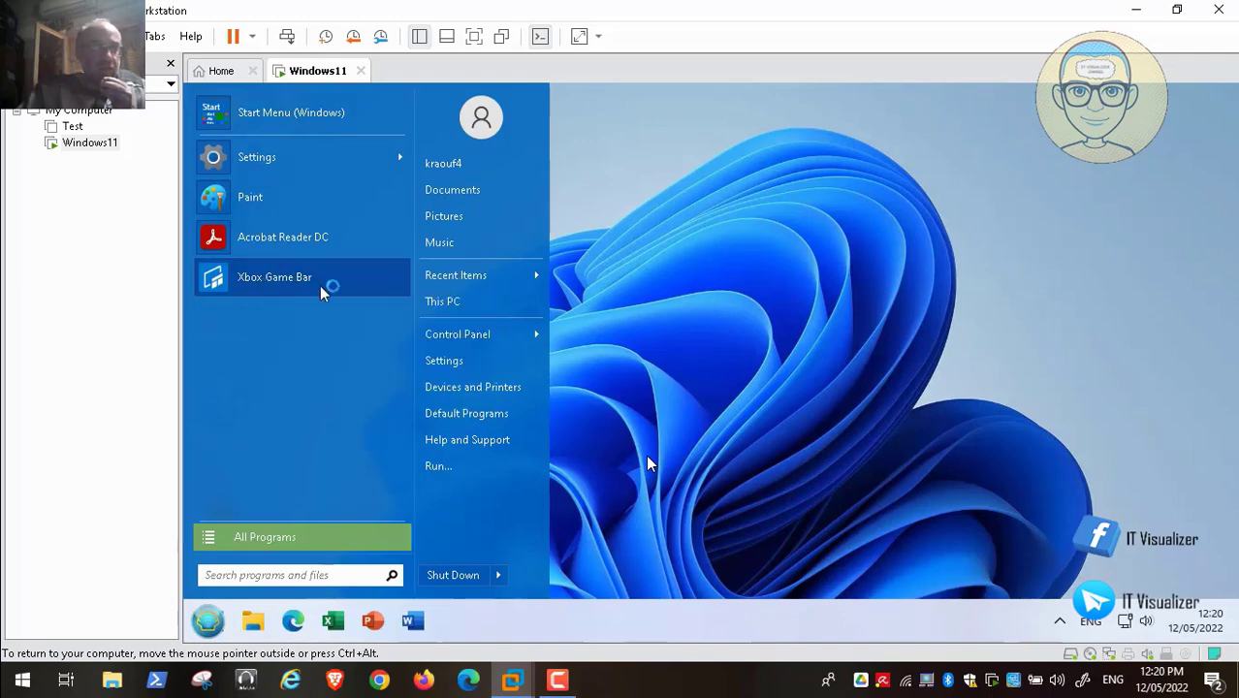
right_click(259, 238)
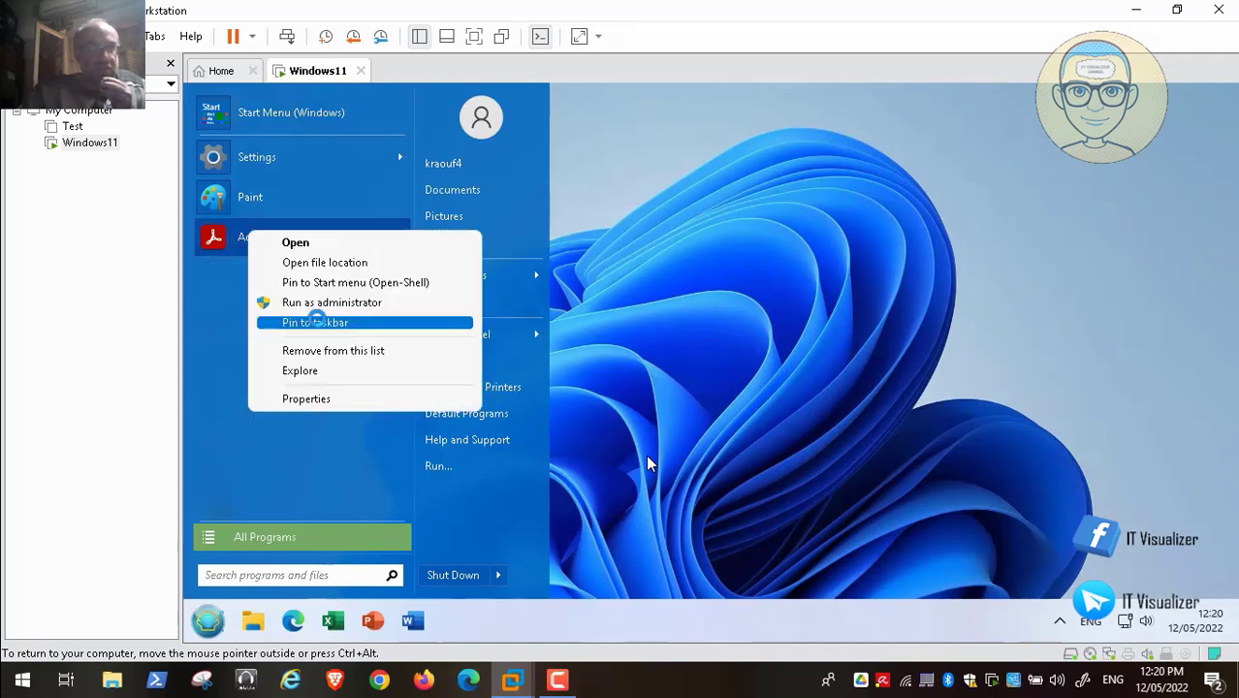
left_click(347, 349)
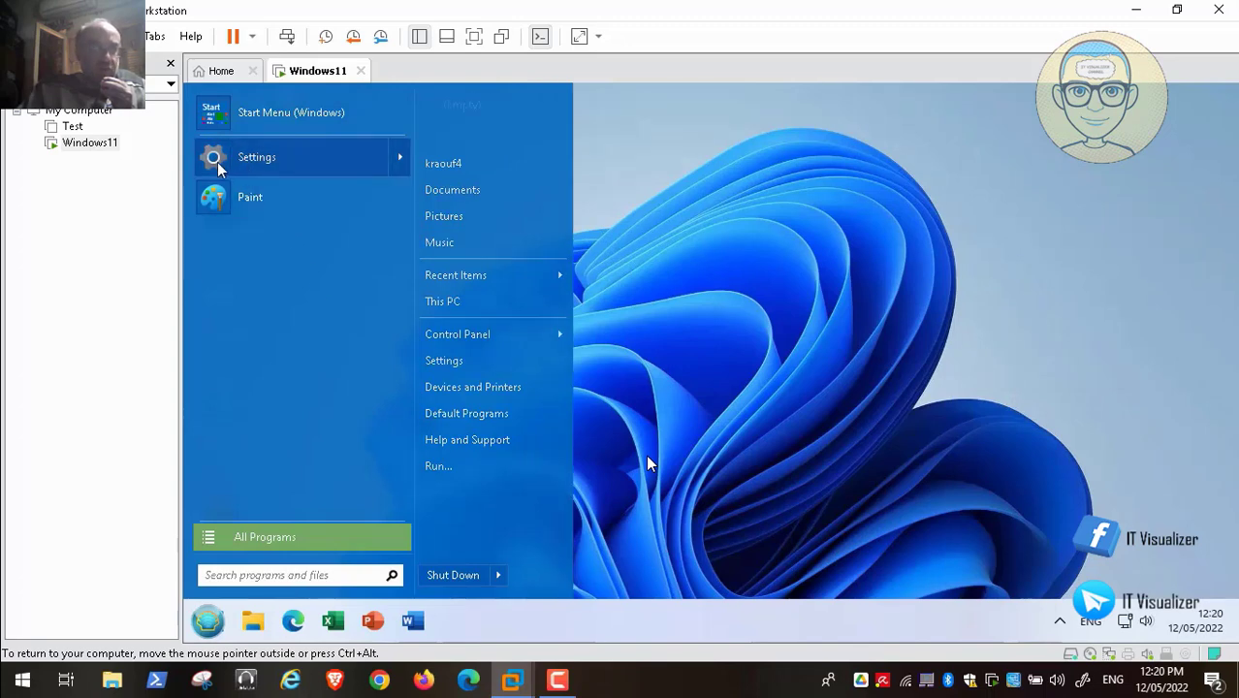
- Pin Excel to the guest's Start menu from All Programs
left_click(269, 546)
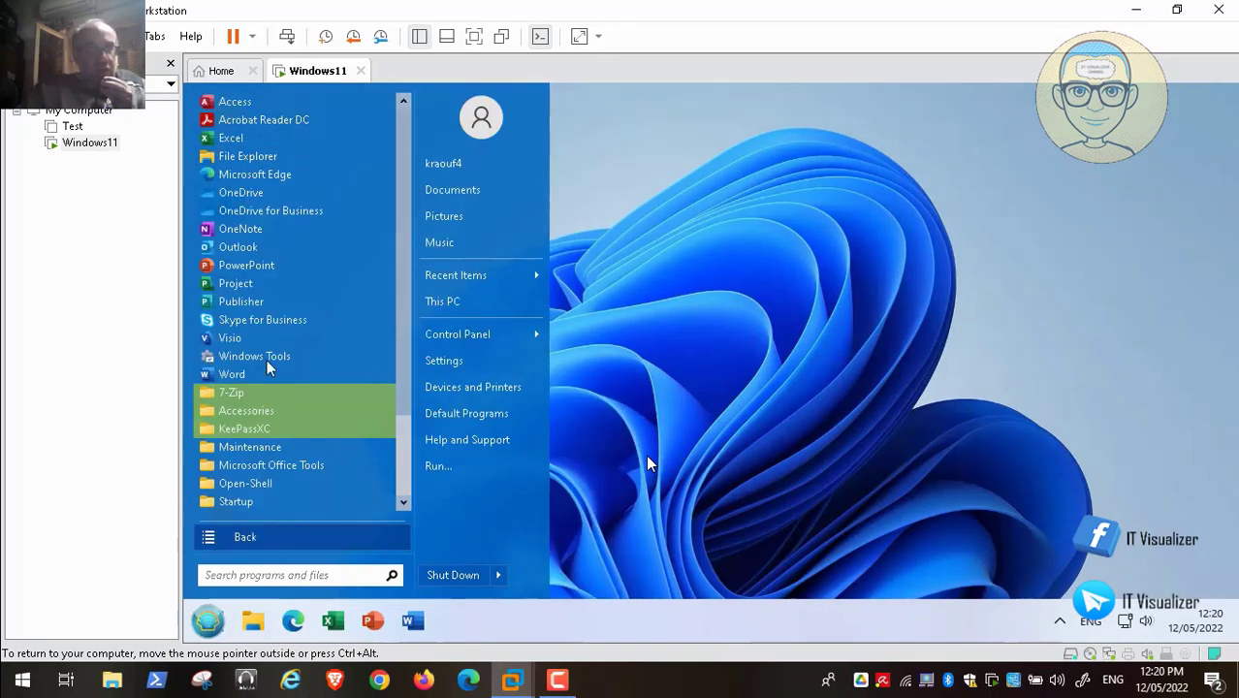
right_click(231, 141)
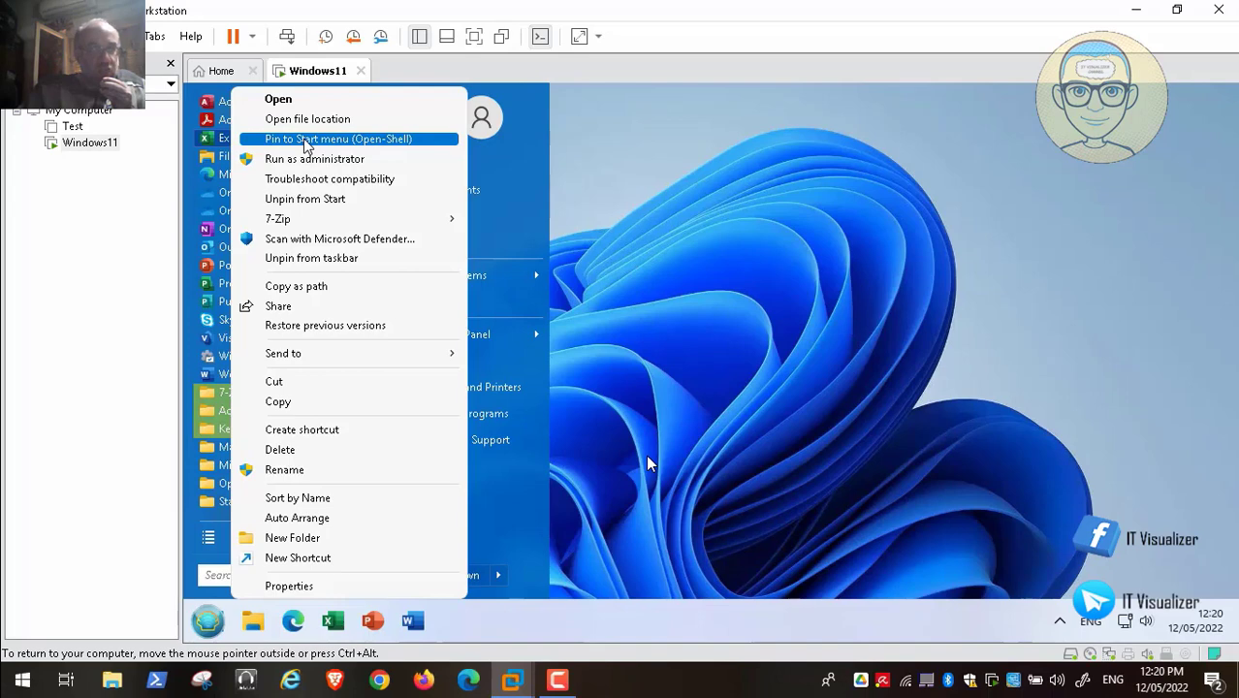
left_click(308, 142)
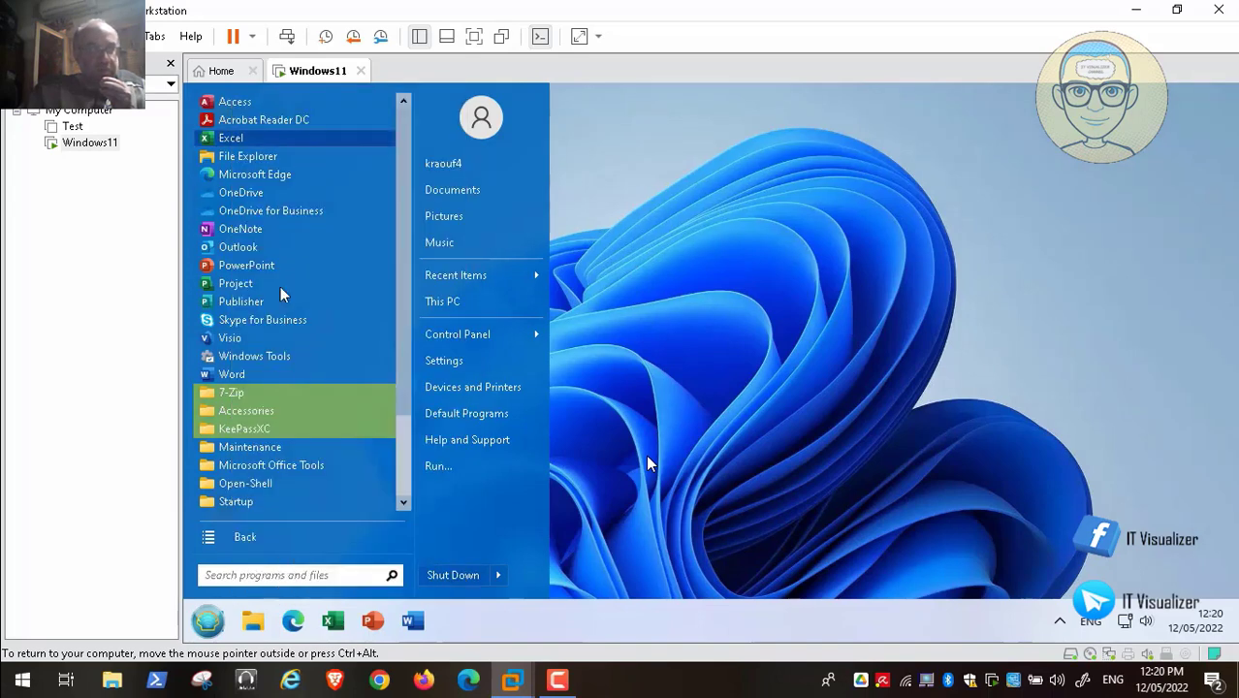
left_click(276, 541)
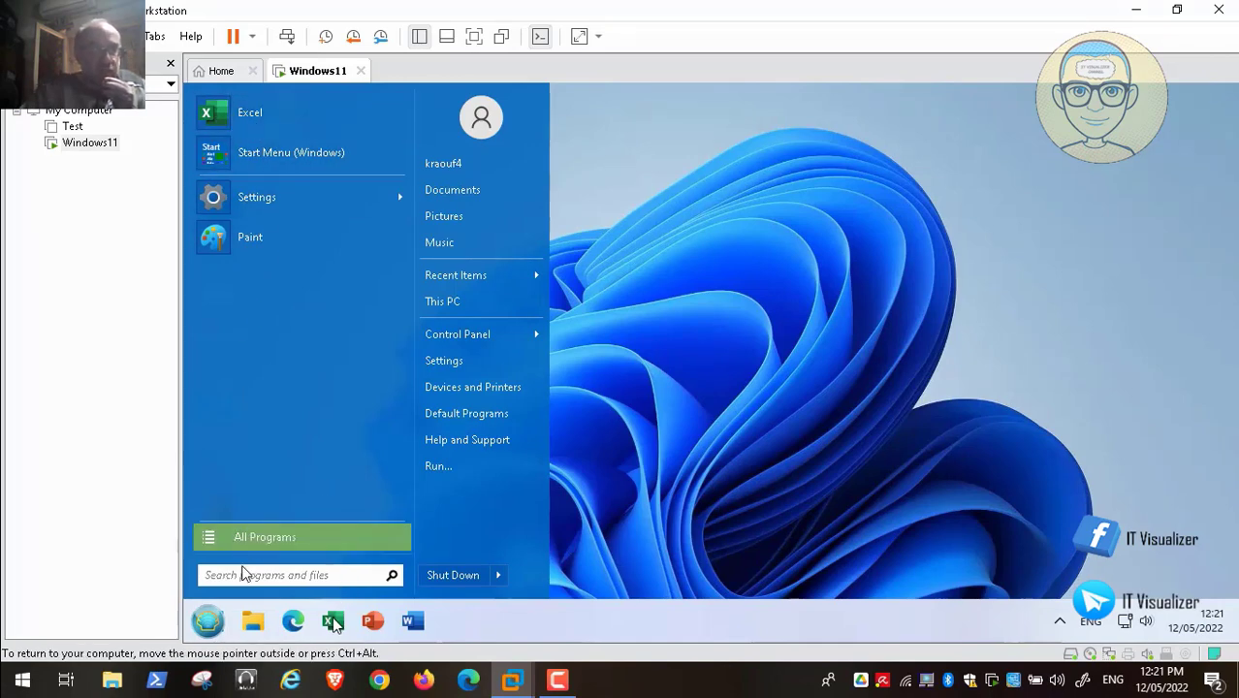
- Pin Word, PowerPoint and Outlook to the Start menu, with Outlook also on the taskbar
left_click(243, 540)
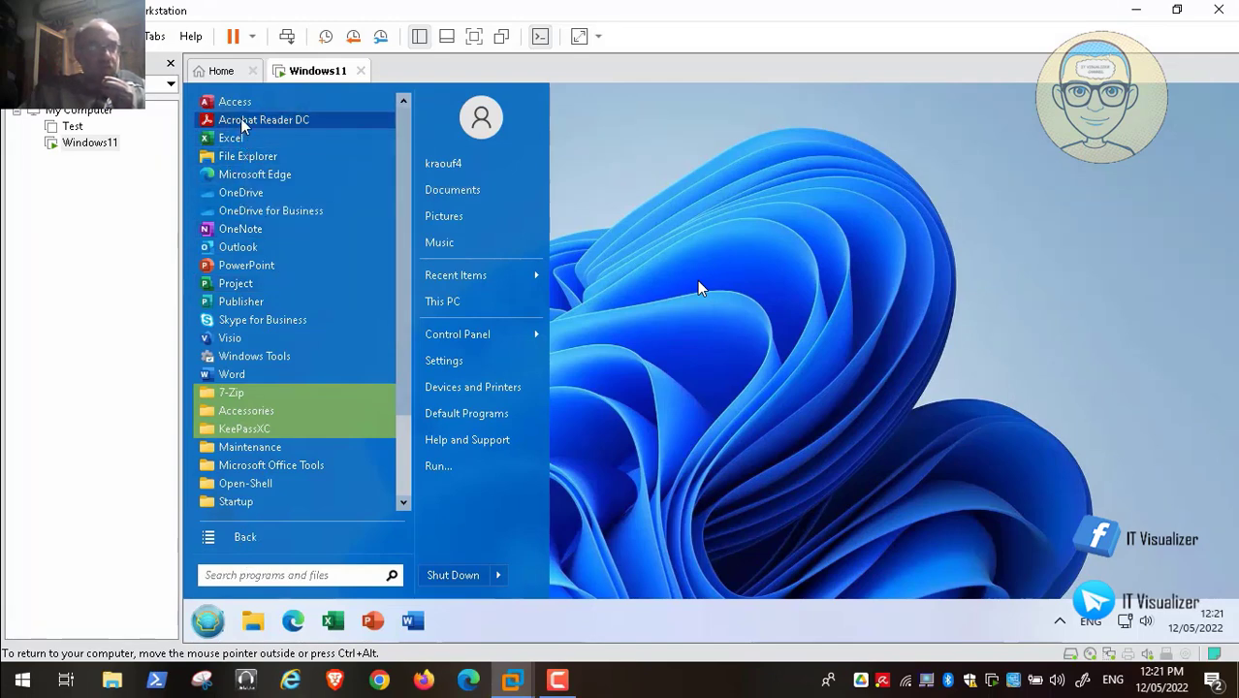
right_click(239, 376)
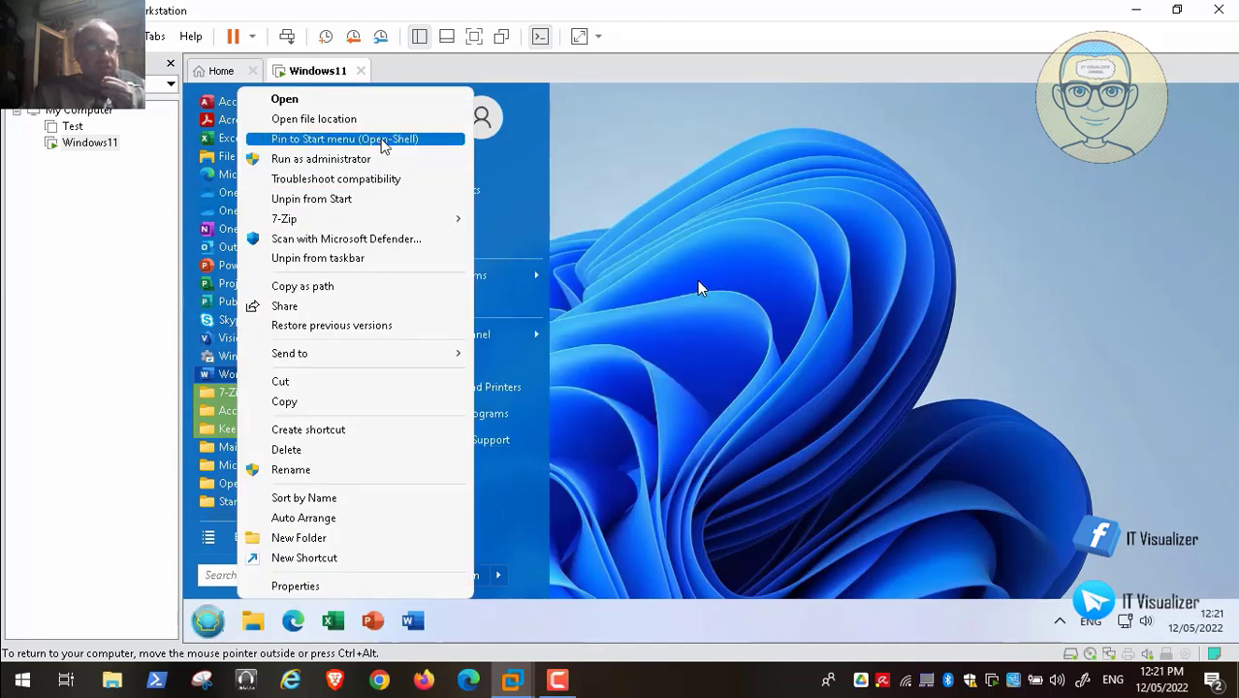
left_click(397, 146)
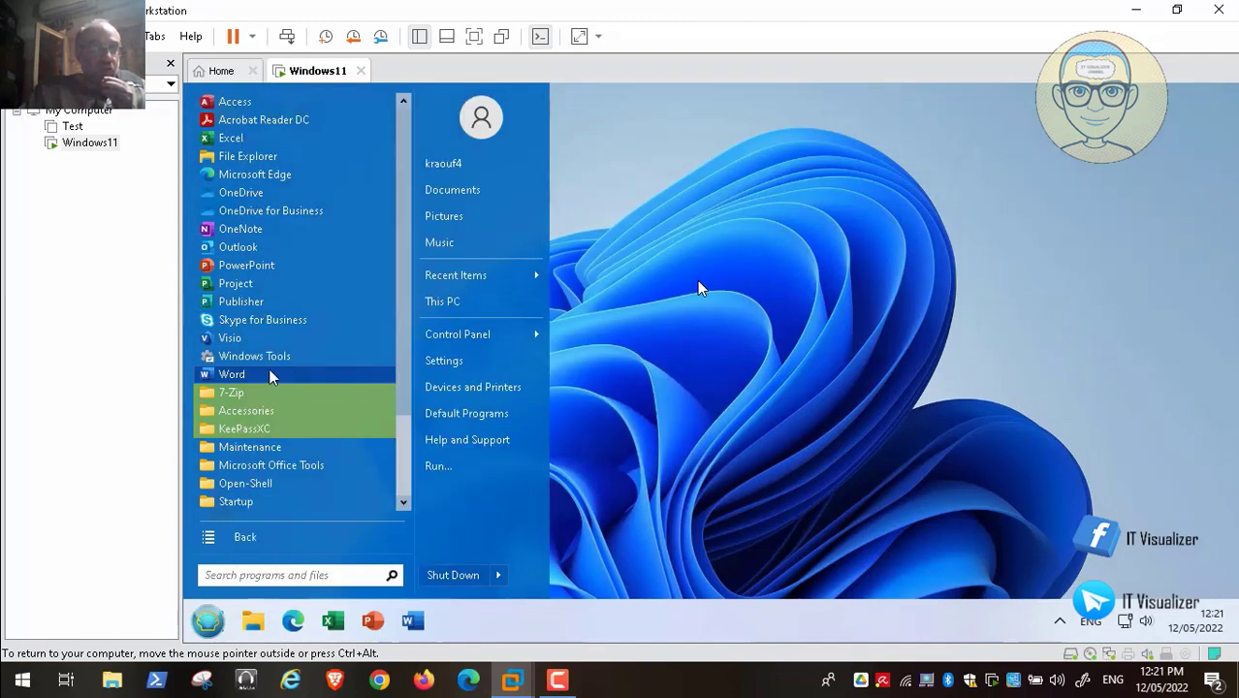
right_click(247, 278)
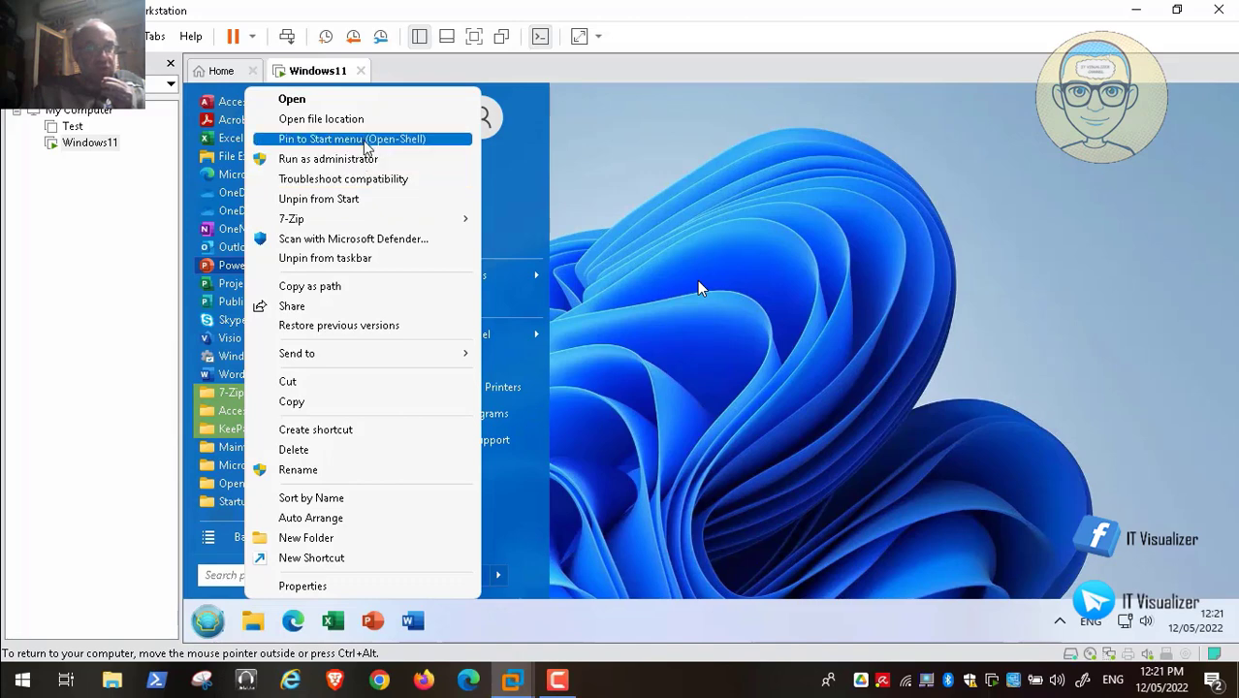
left_click(367, 141)
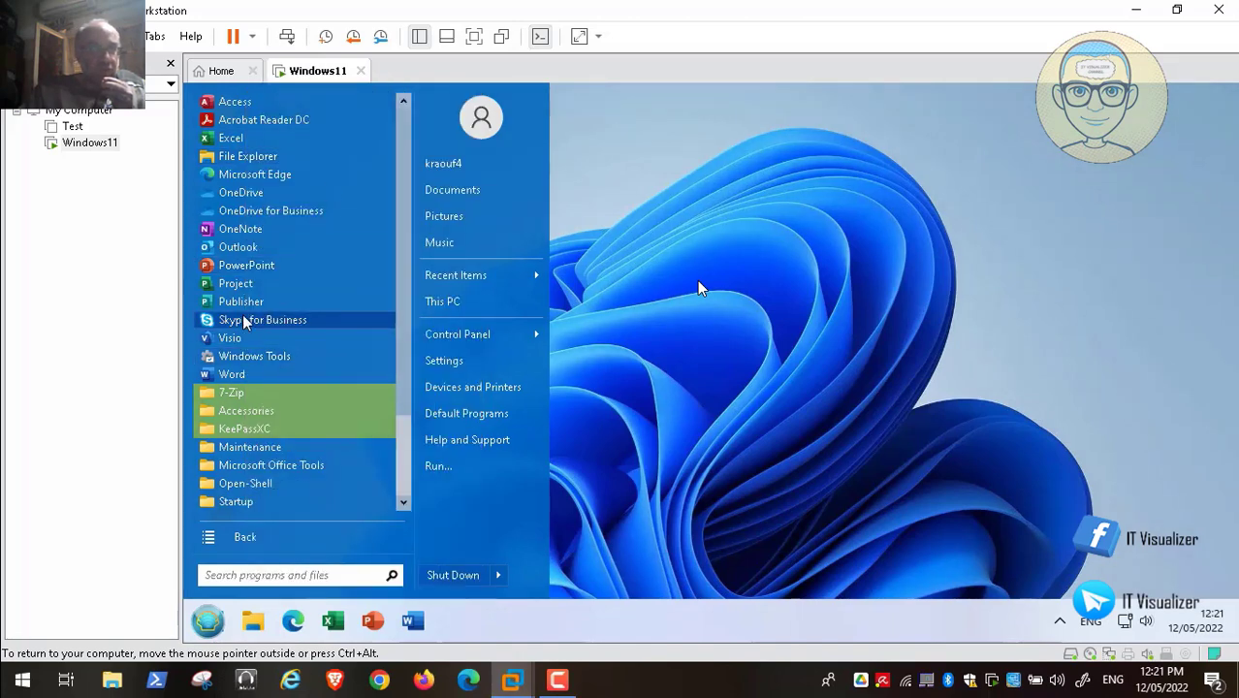
right_click(241, 257)
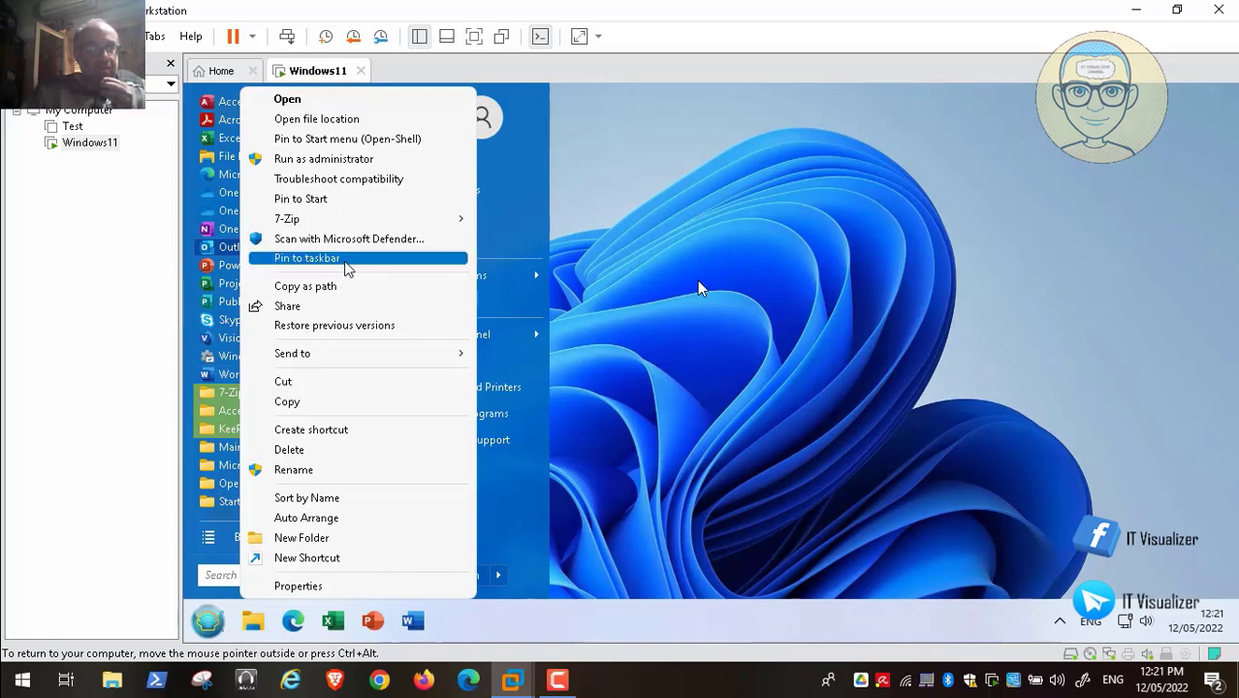
left_click(325, 286)
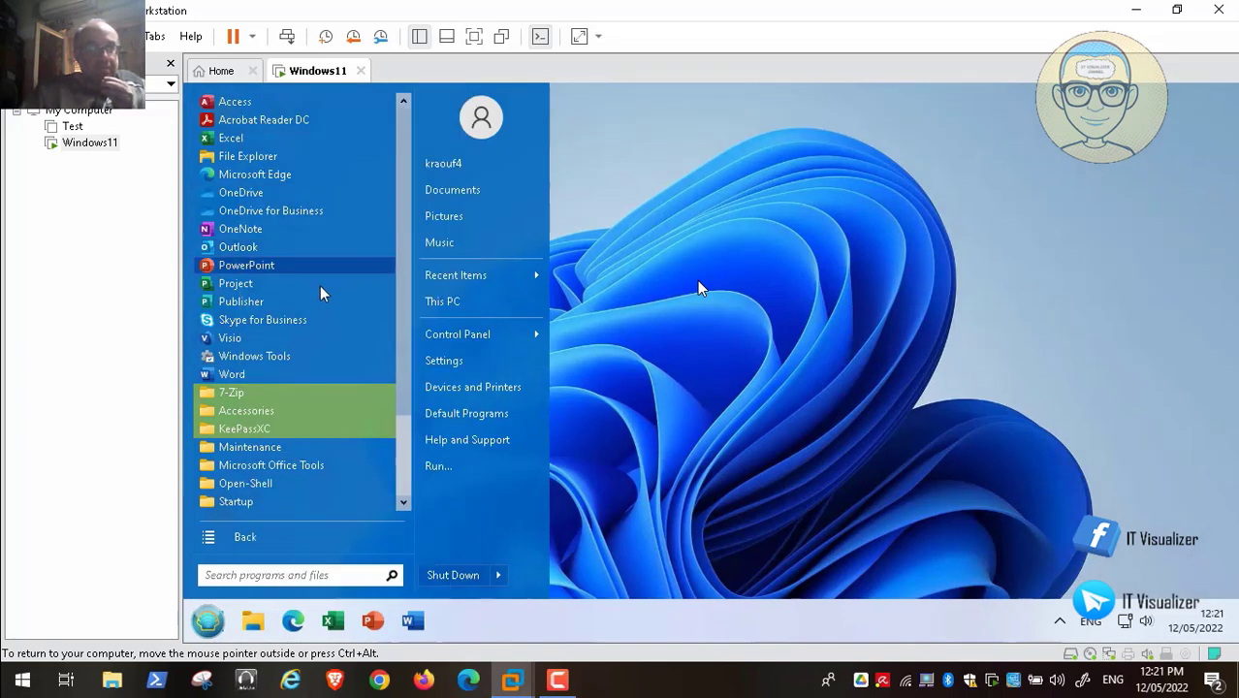
right_click(244, 250)
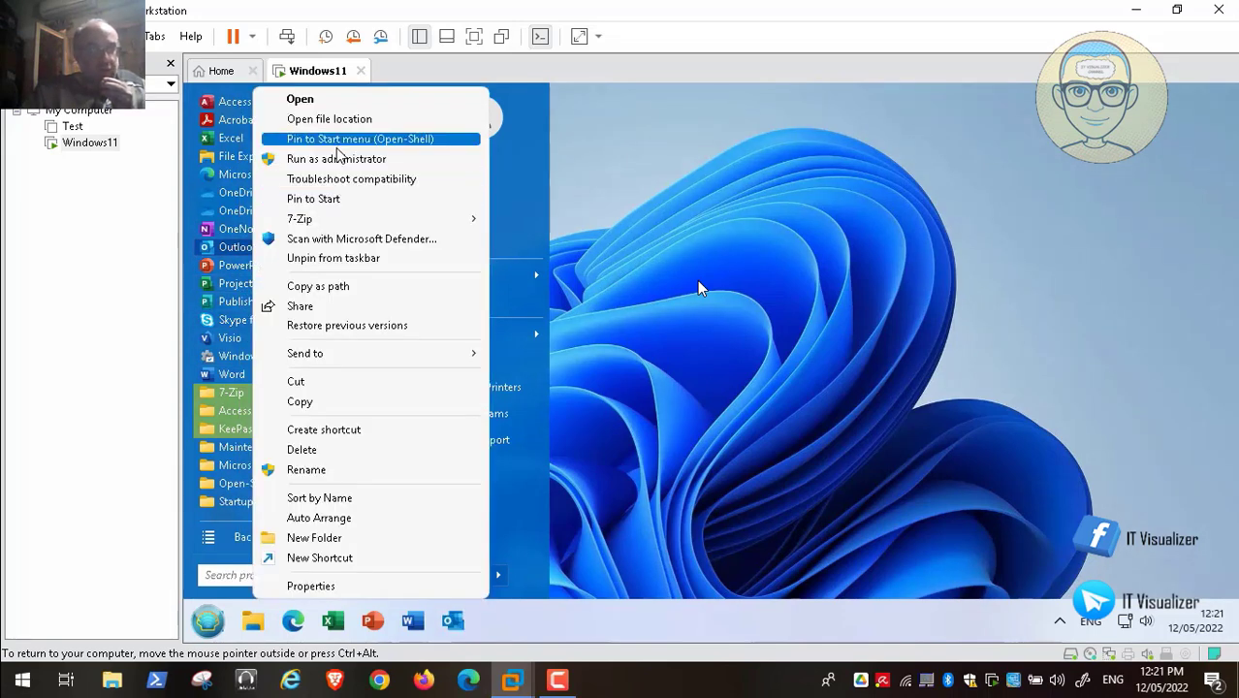
left_click(347, 140)
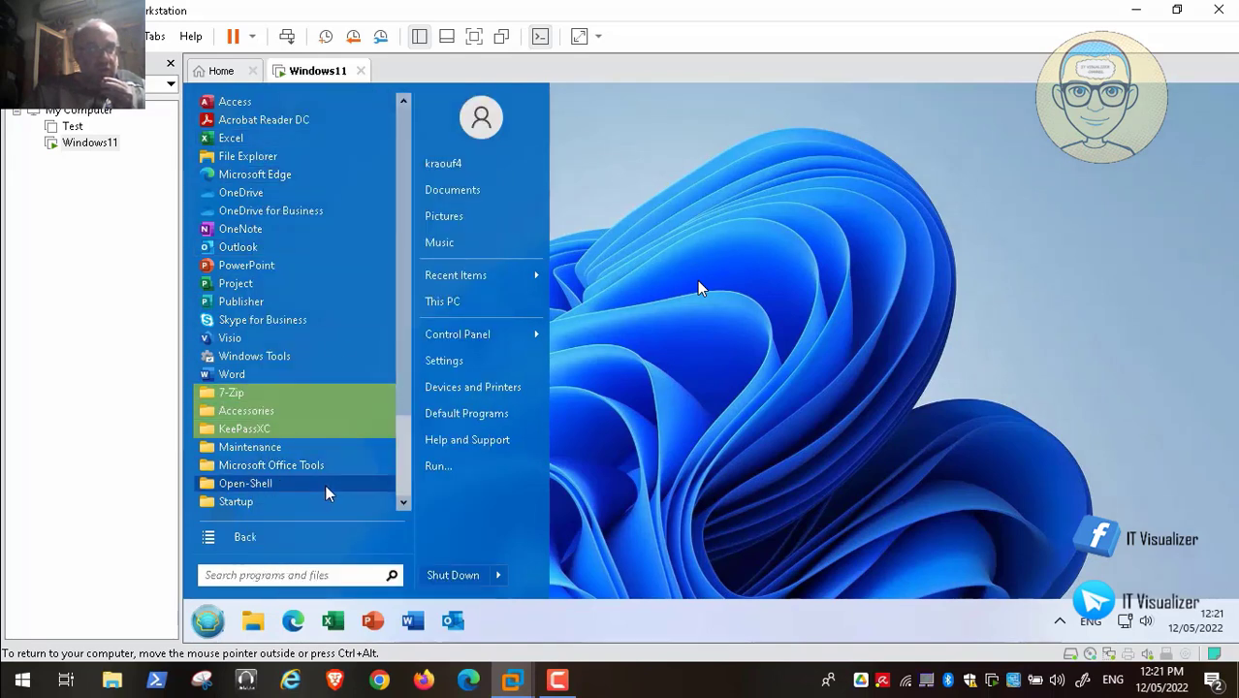
- Browse All Programs, expanding and collapsing the Ease of Access and Windows Tools folders
scroll(408, 489, "down", 2)
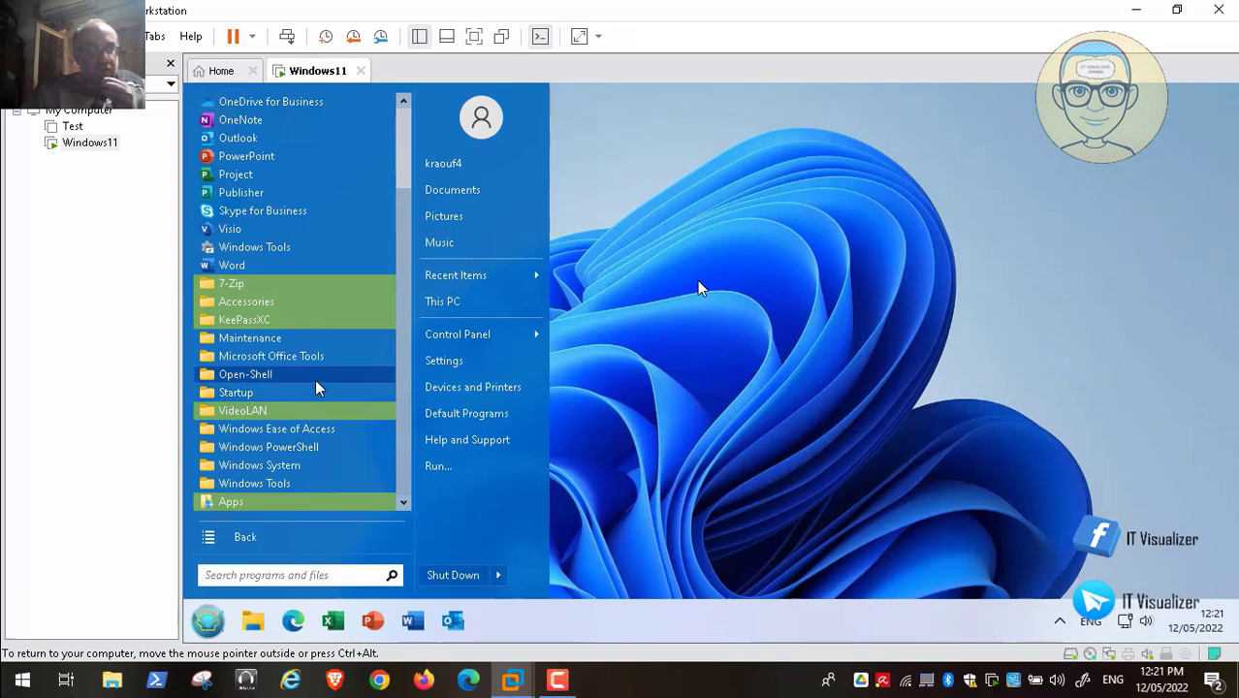
left_click(315, 433)
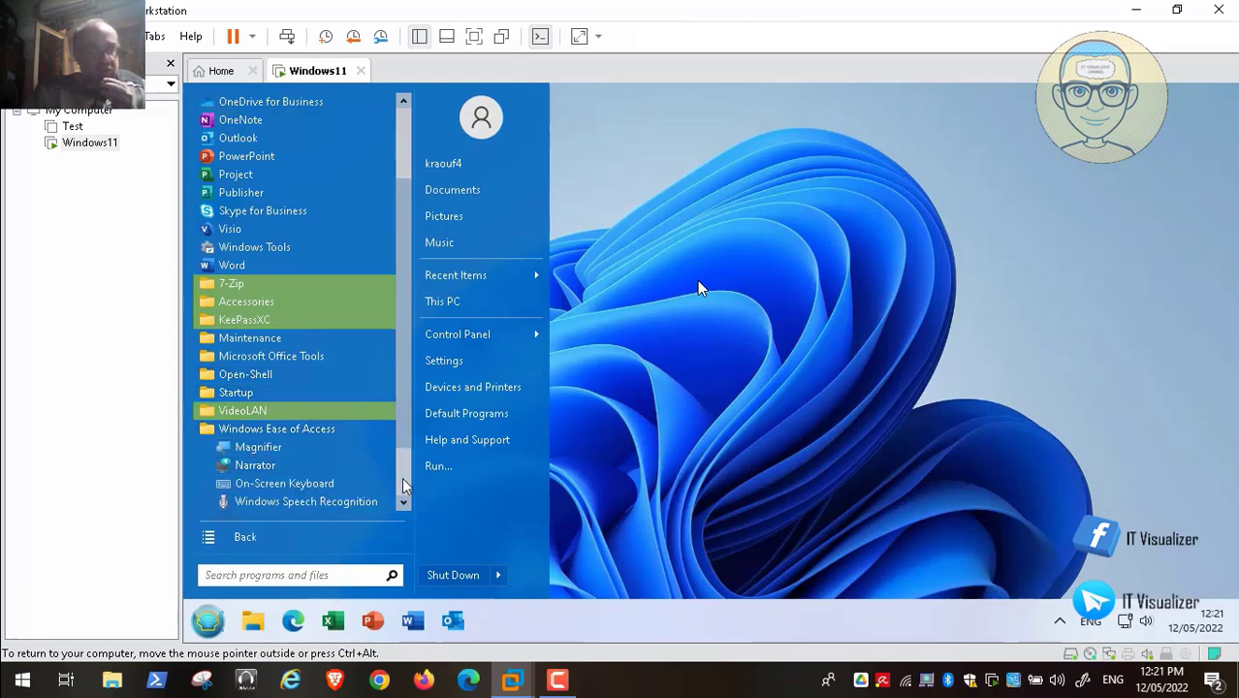
scroll(405, 493, "down", 2)
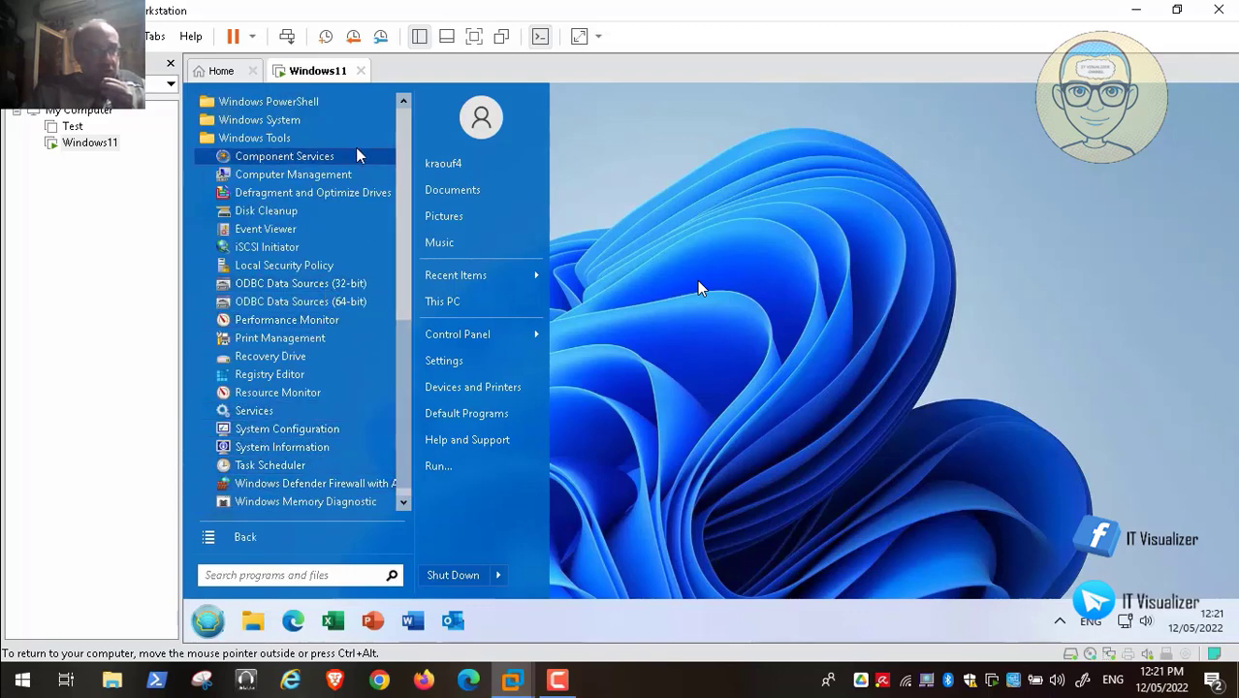
left_click(407, 139)
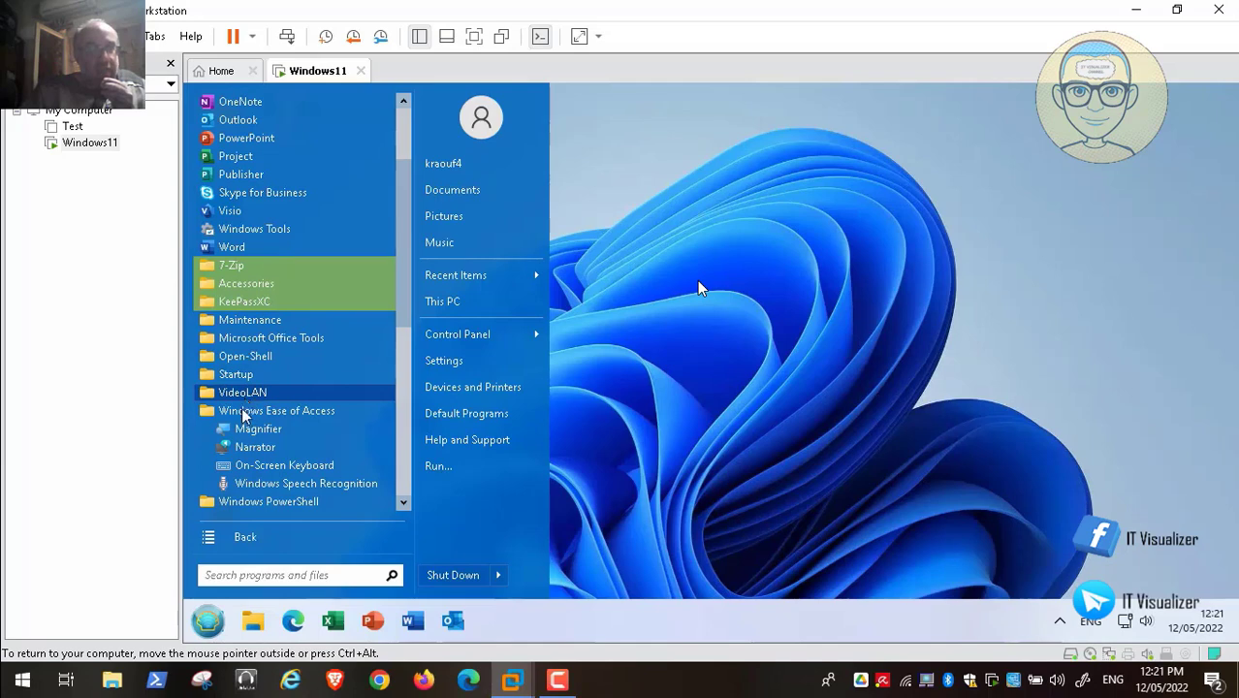
left_click(246, 410)
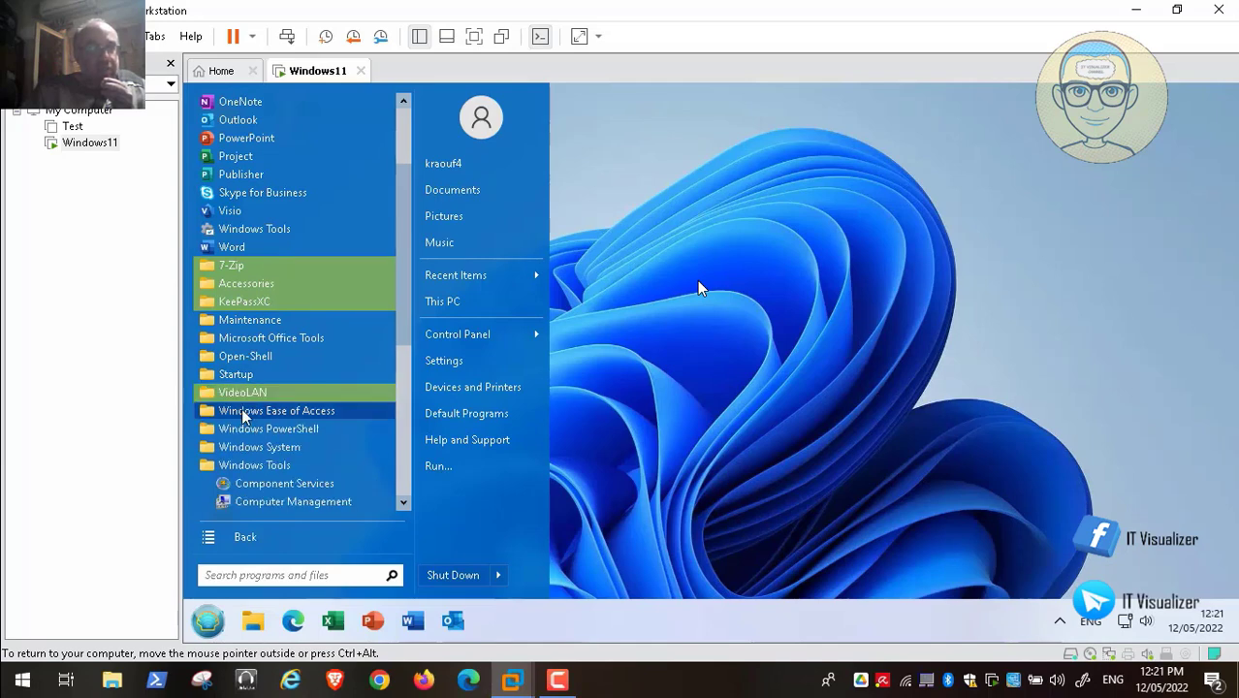
left_click(291, 467)
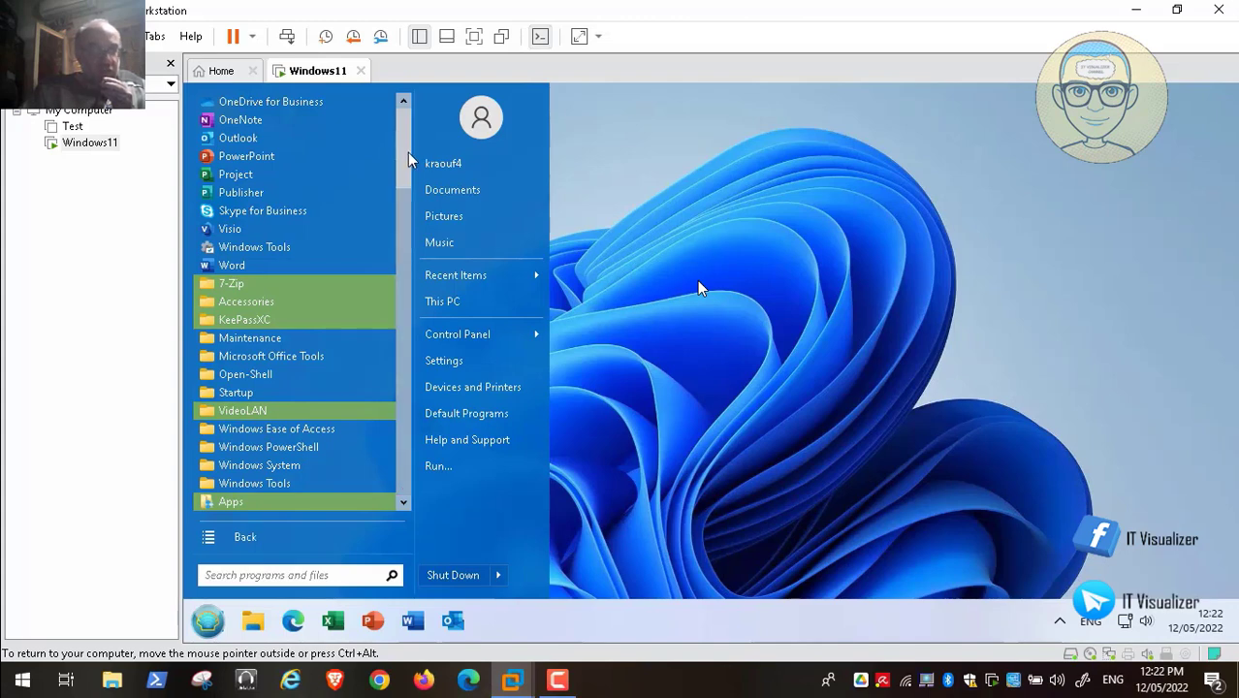
scroll(409, 164, "up", 2)
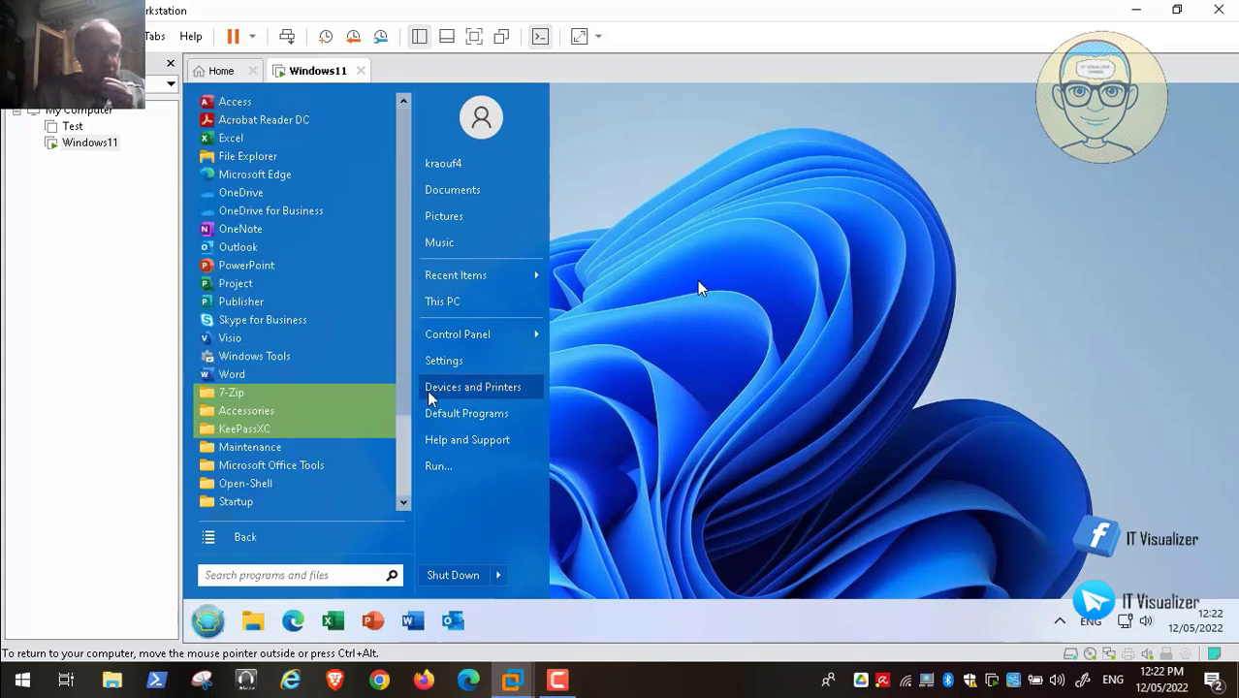
scroll(405, 480, "down", 2)
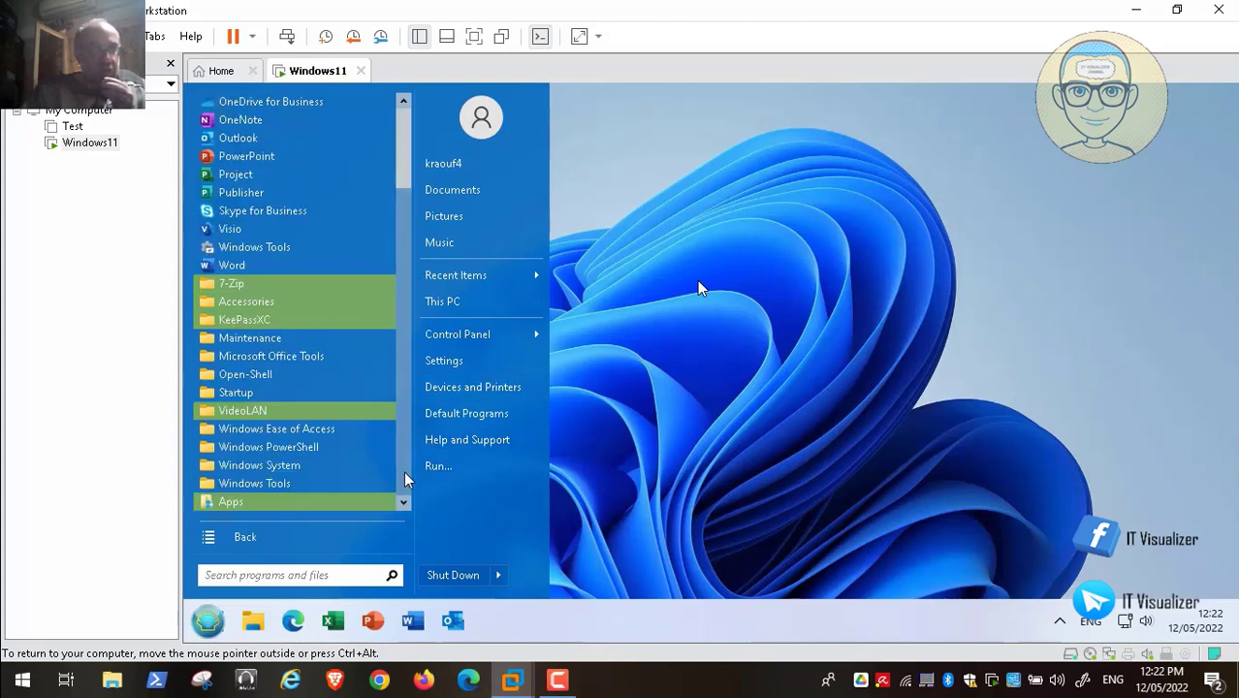
- Expand the Windows Tools, Windows System and Ease of Access folders and scroll back to the top
left_click(283, 485)
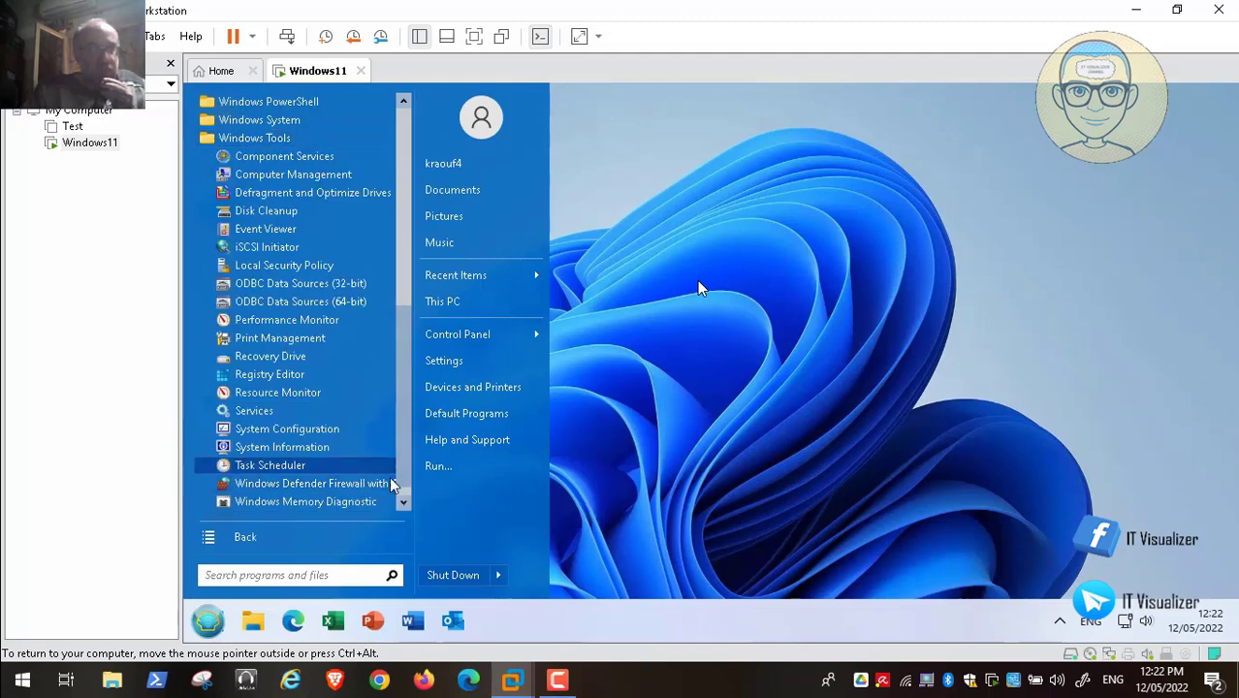
scroll(392, 494, "down", 1)
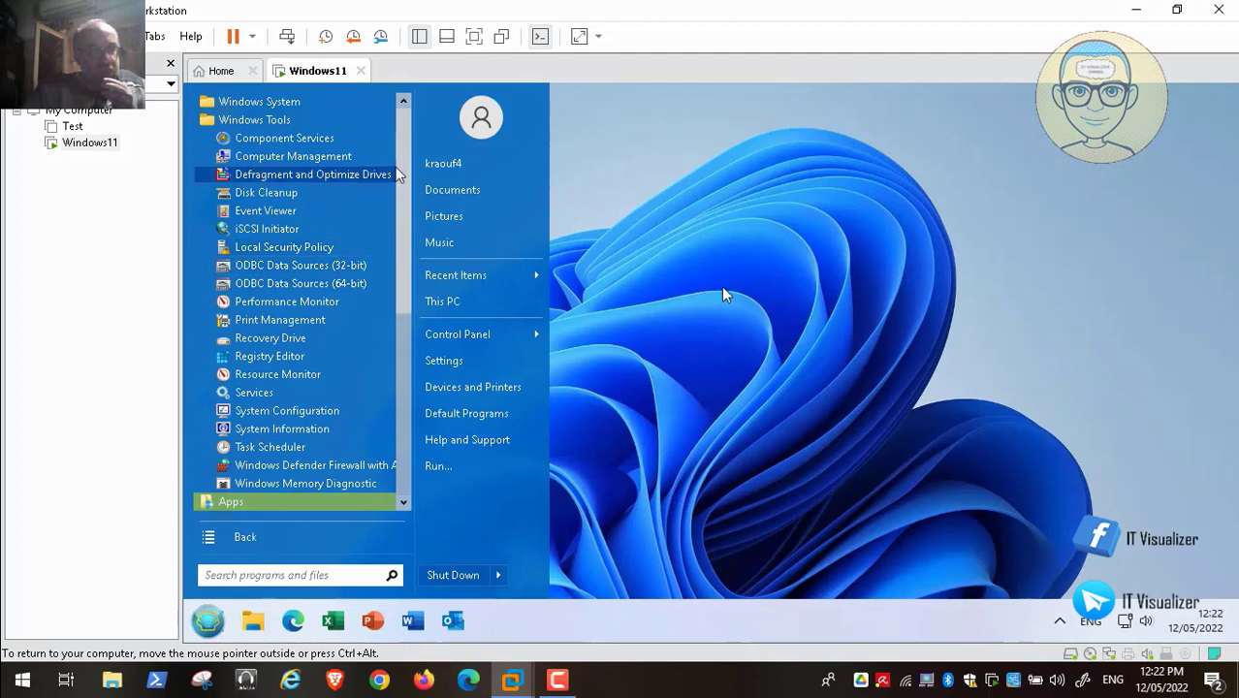
left_click(312, 103)
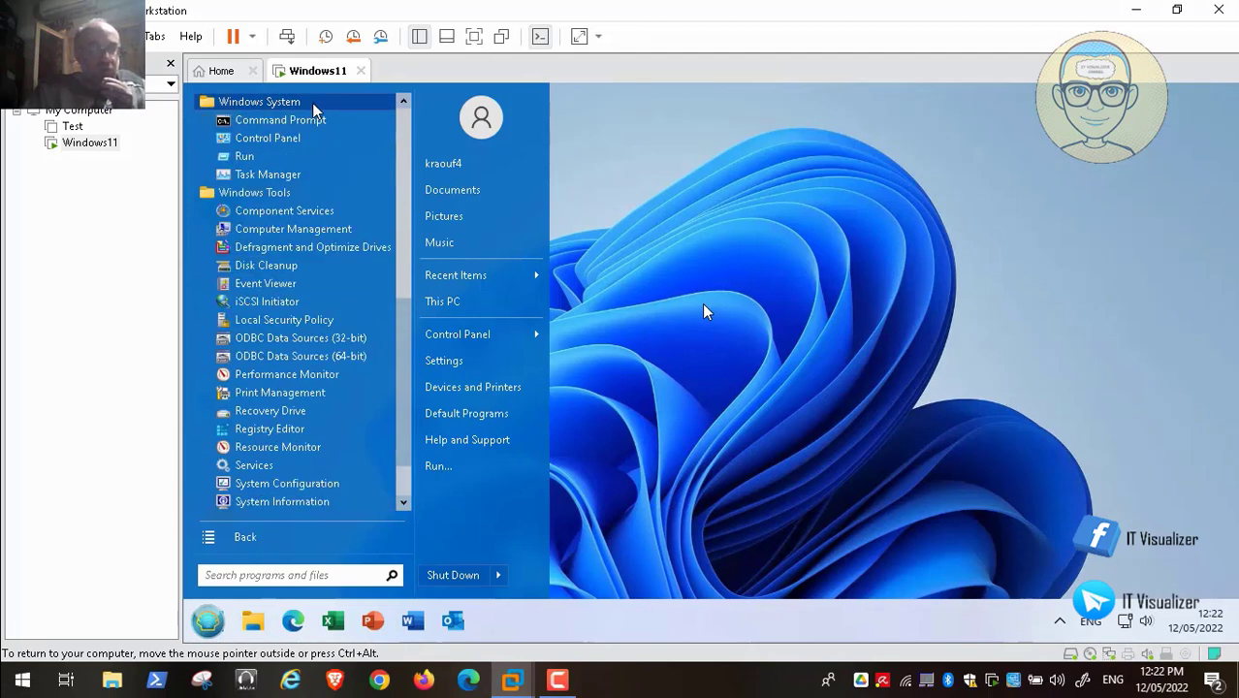
left_click(405, 103)
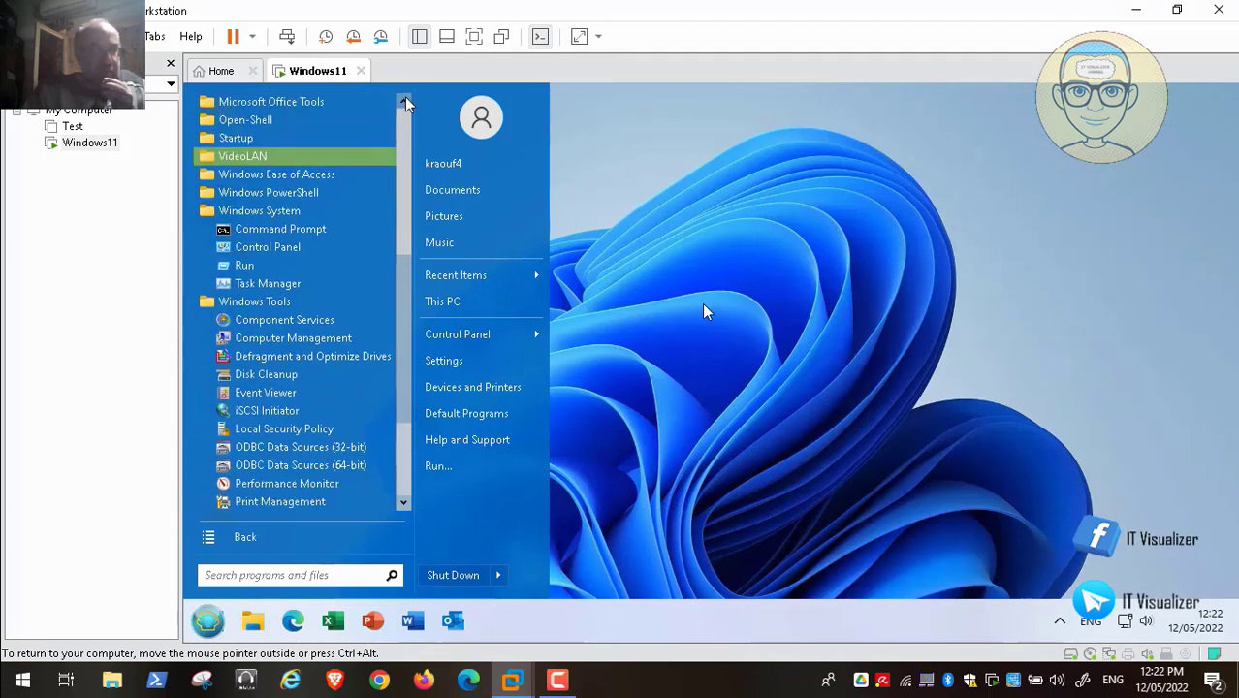
mouse_move(406, 102)
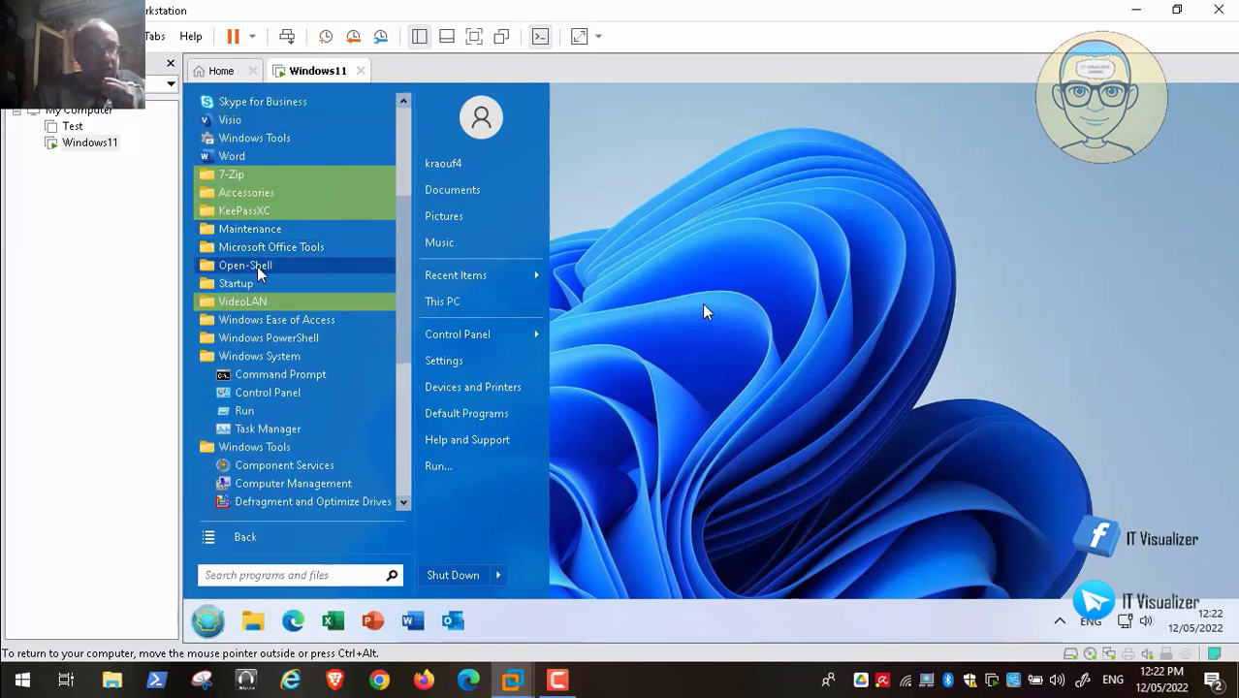
left_click(301, 339)
left_click(300, 340)
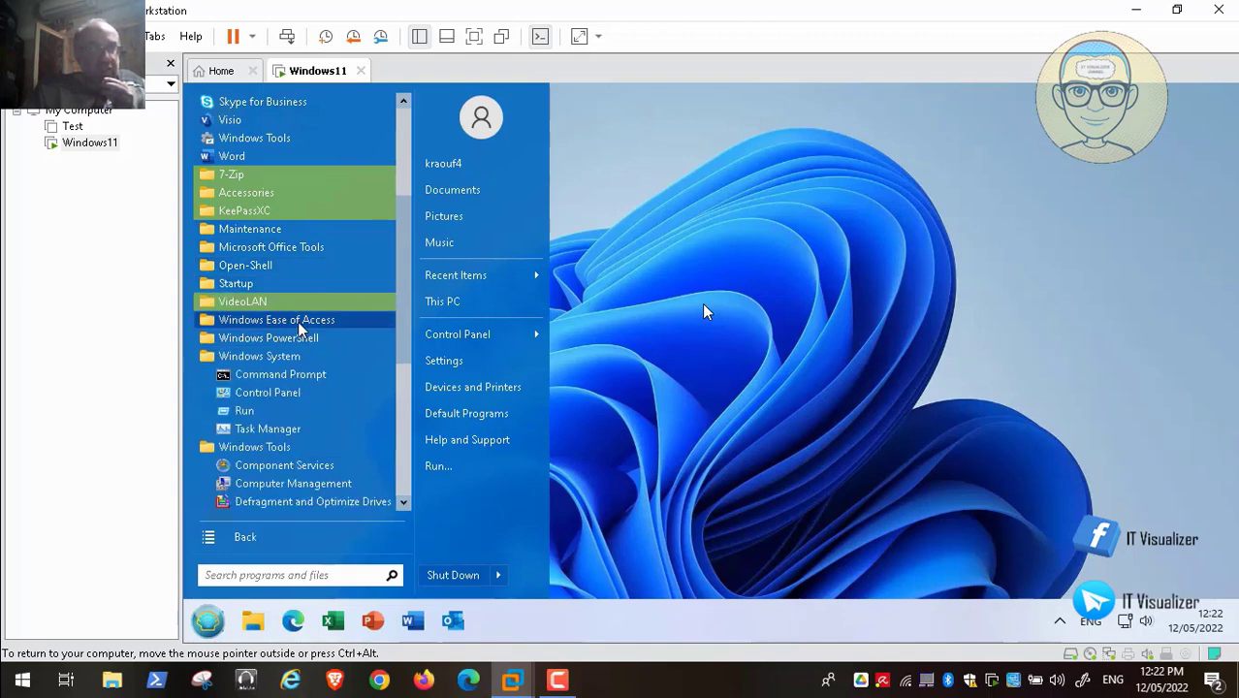
left_click(300, 325)
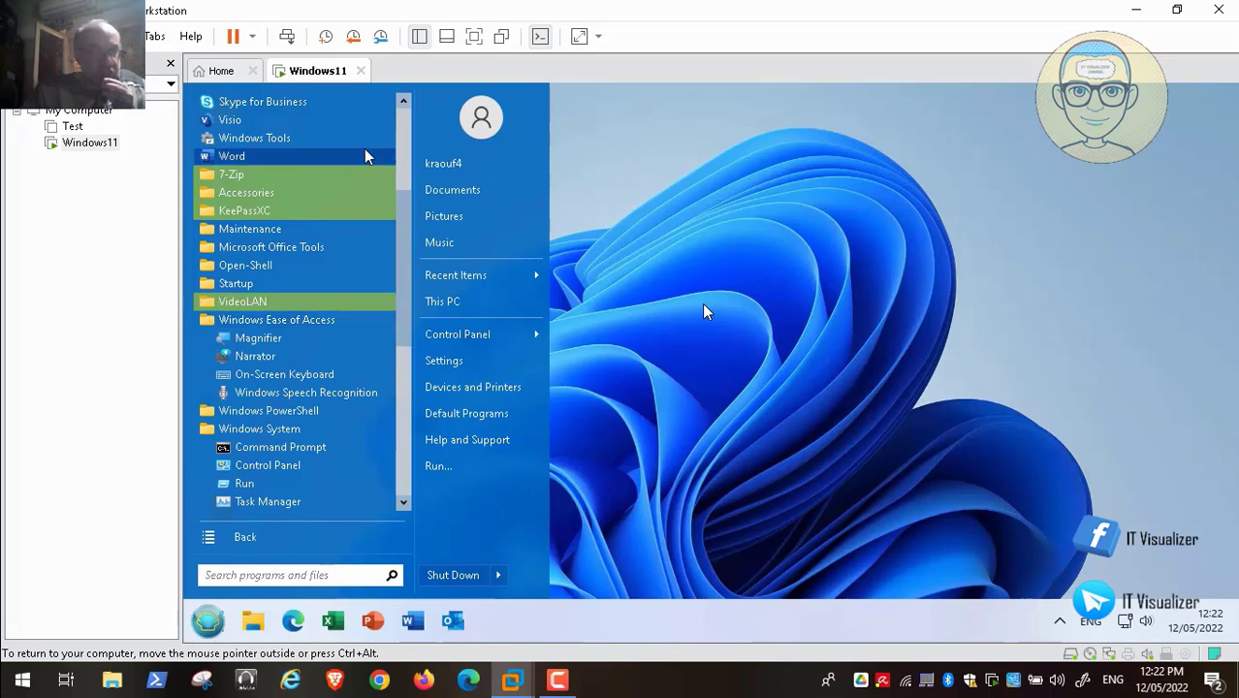
scroll(405, 133, "up", 4)
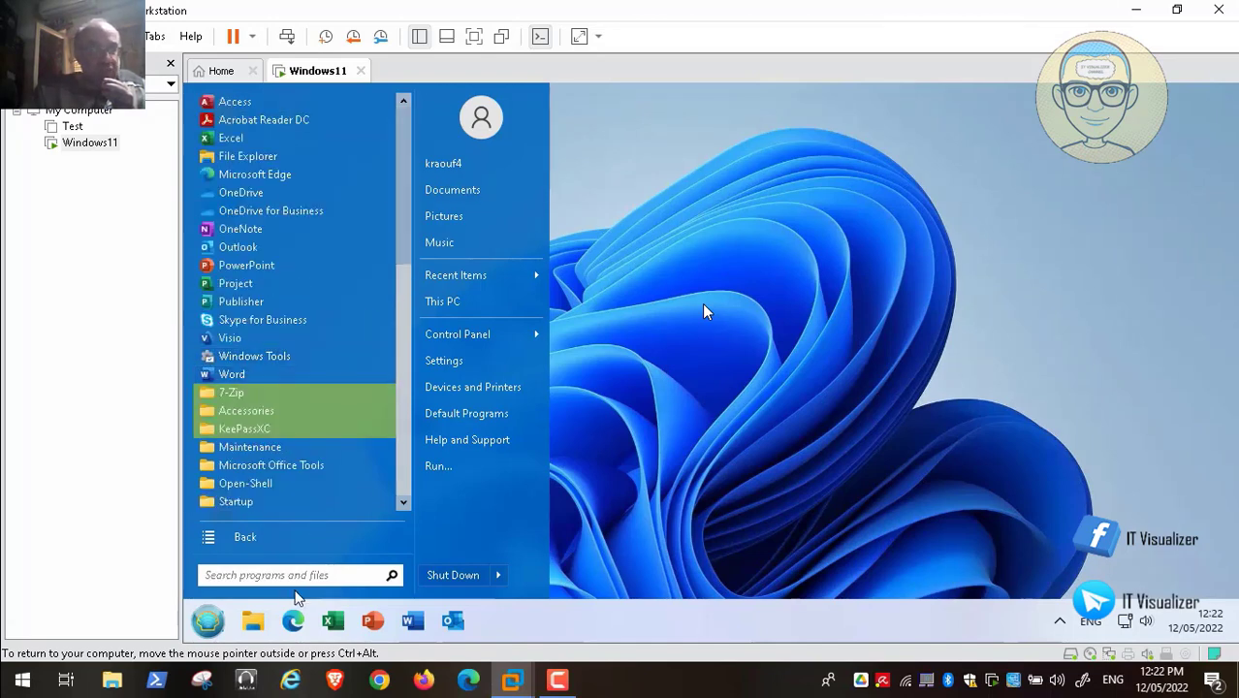
left_click(274, 576)
- Search 'snip', pin Snipping Tool to the Open-Shell Start menu, and create its shortcut
type("s")
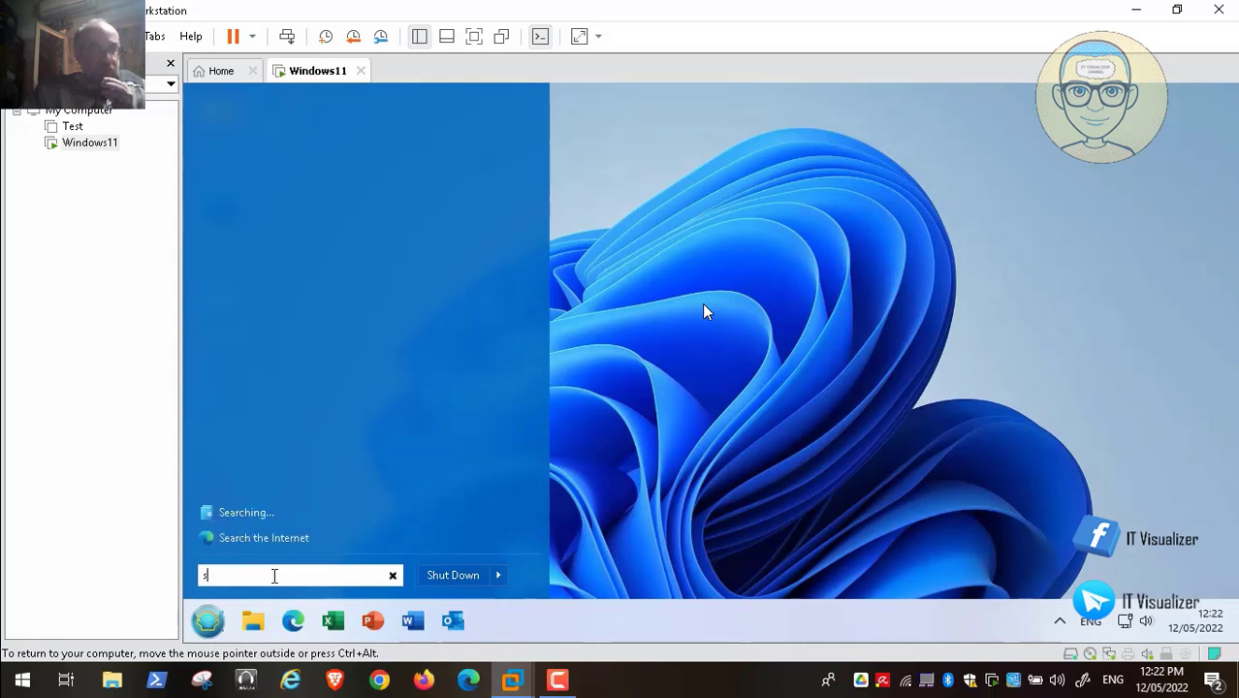
type("nip")
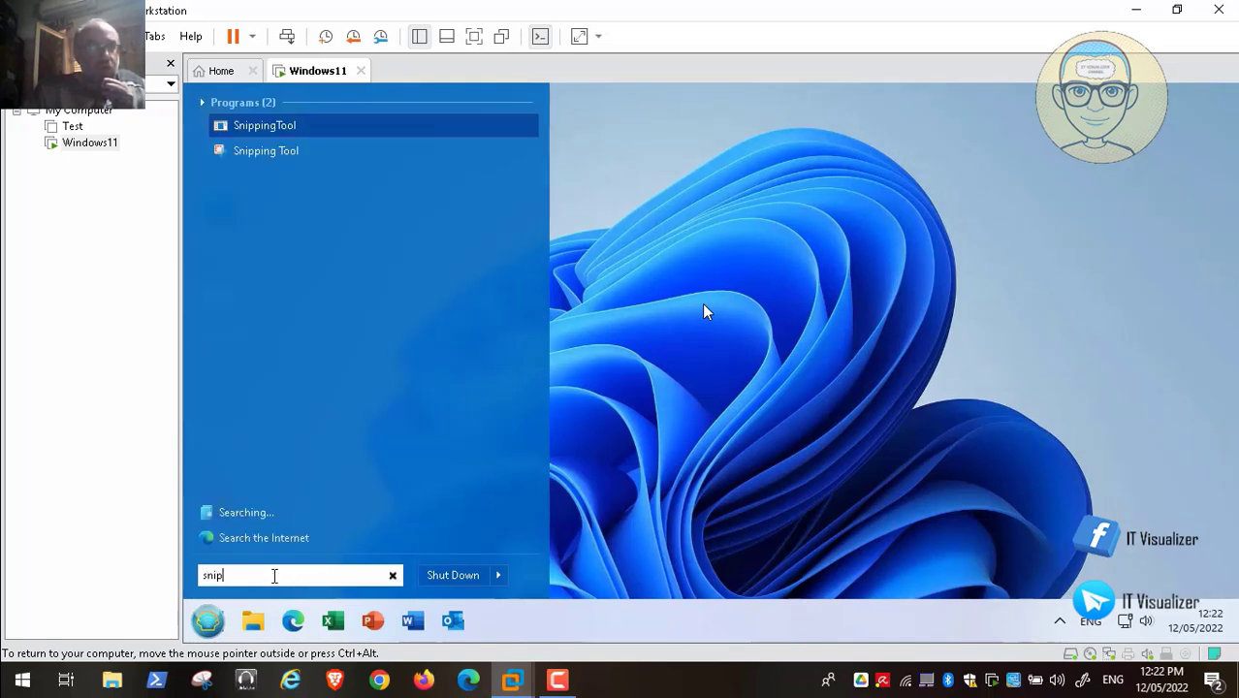
right_click(244, 159)
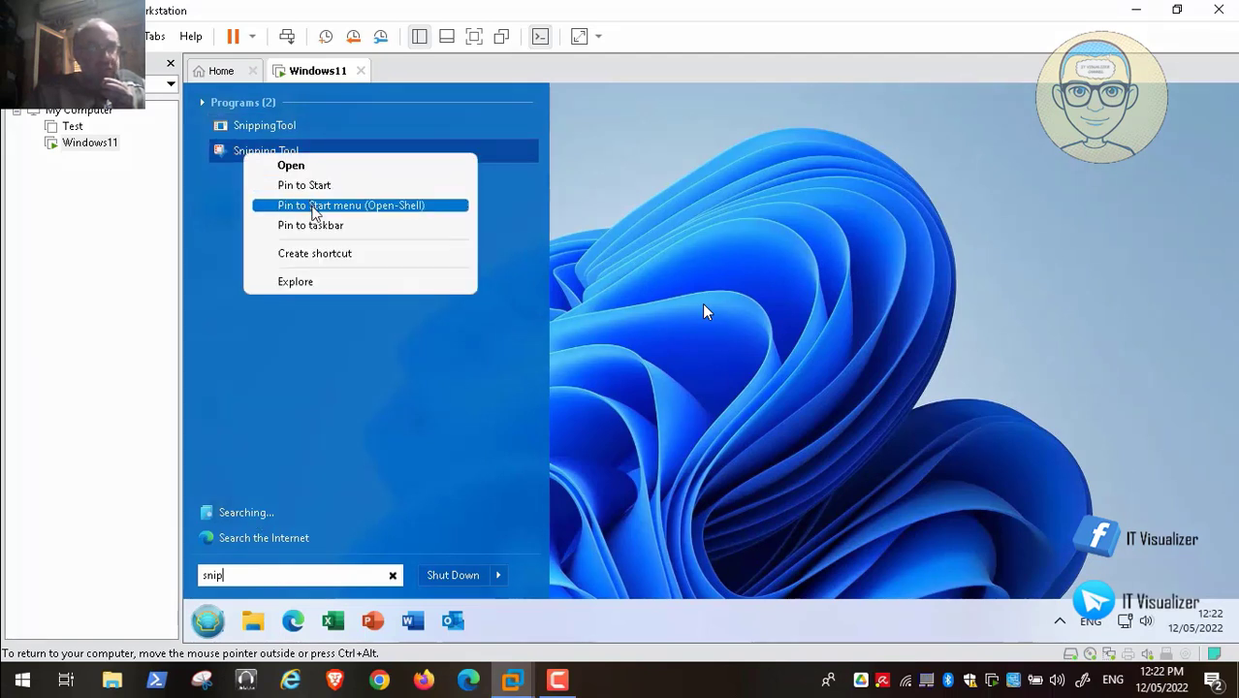
left_click(312, 206)
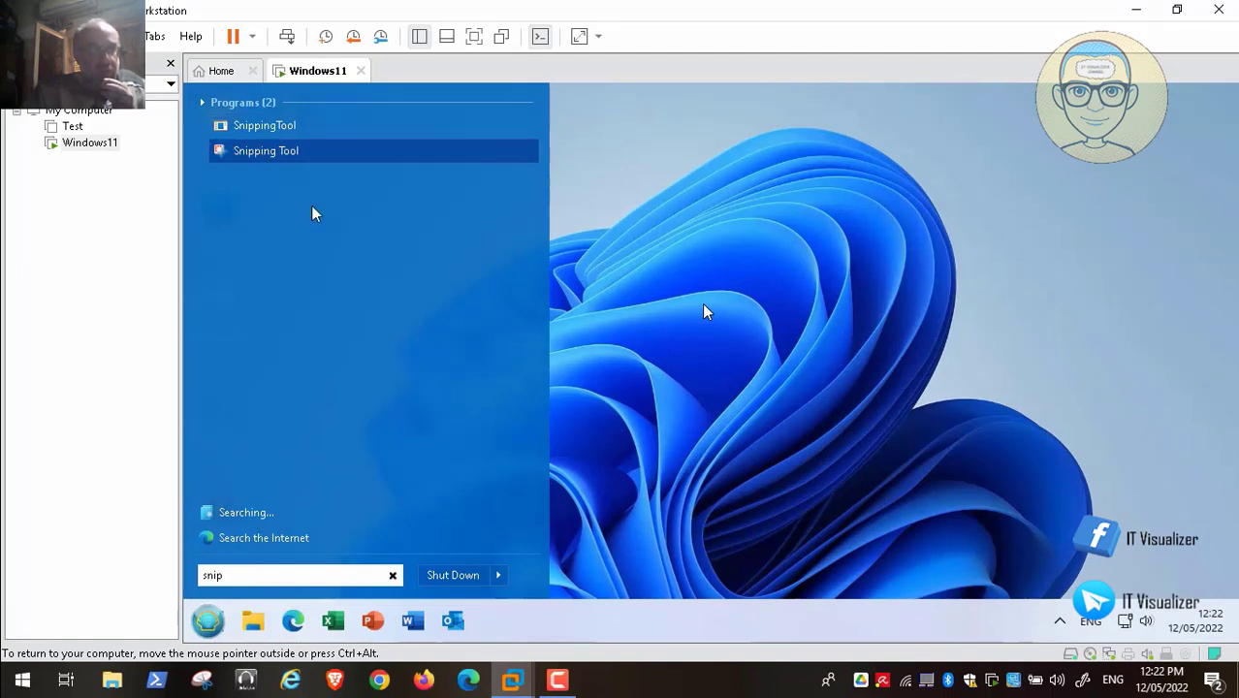
right_click(274, 158)
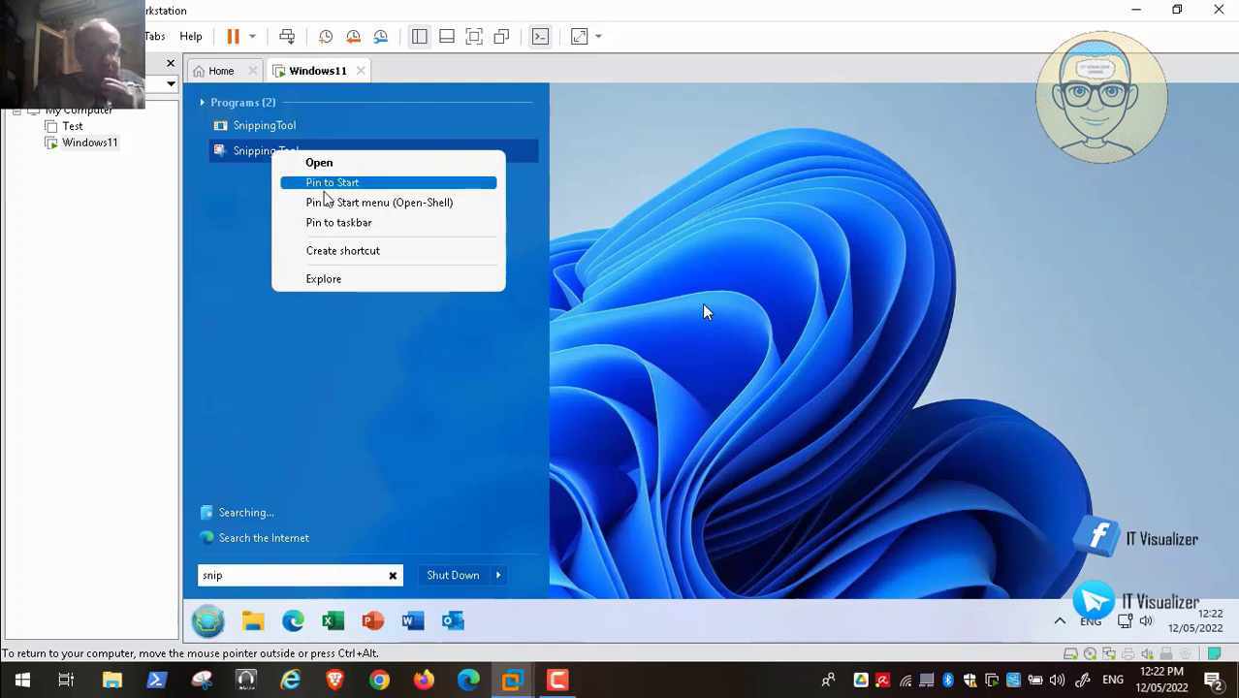
left_click(346, 254)
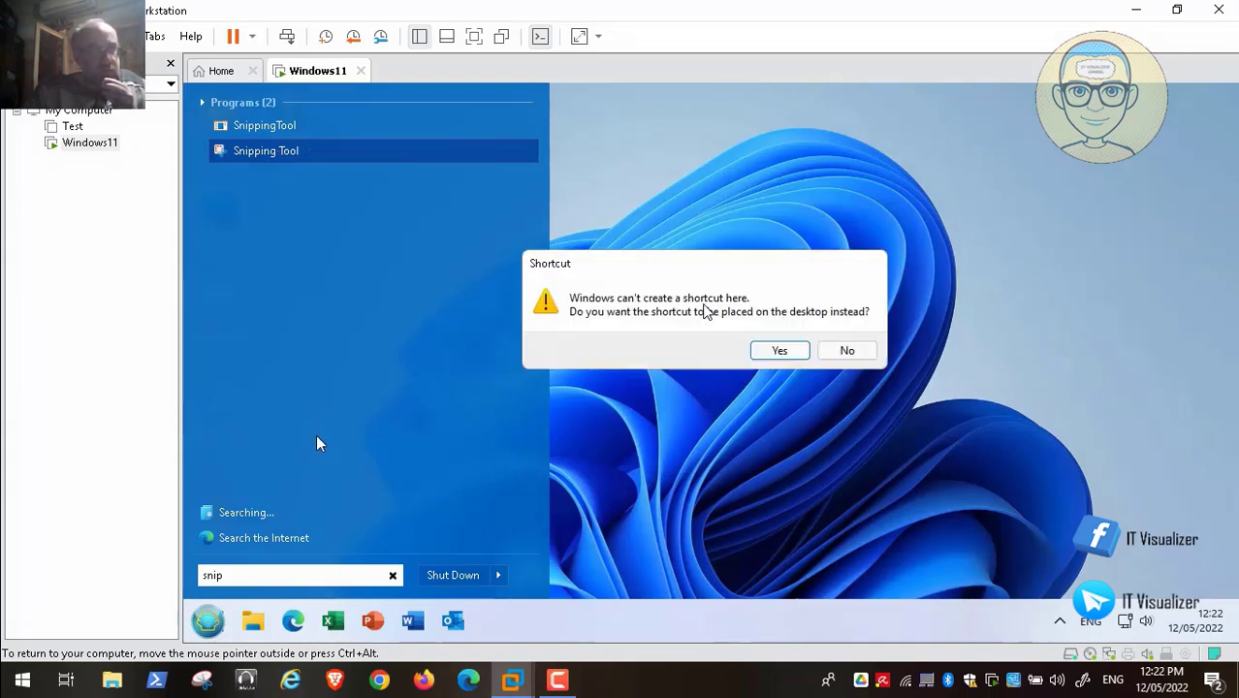
- Accept the Snipping Tool desktop shortcut, then search 'step' and pin Steps Recorder to the Open-Shell Start menu
left_click(763, 354)
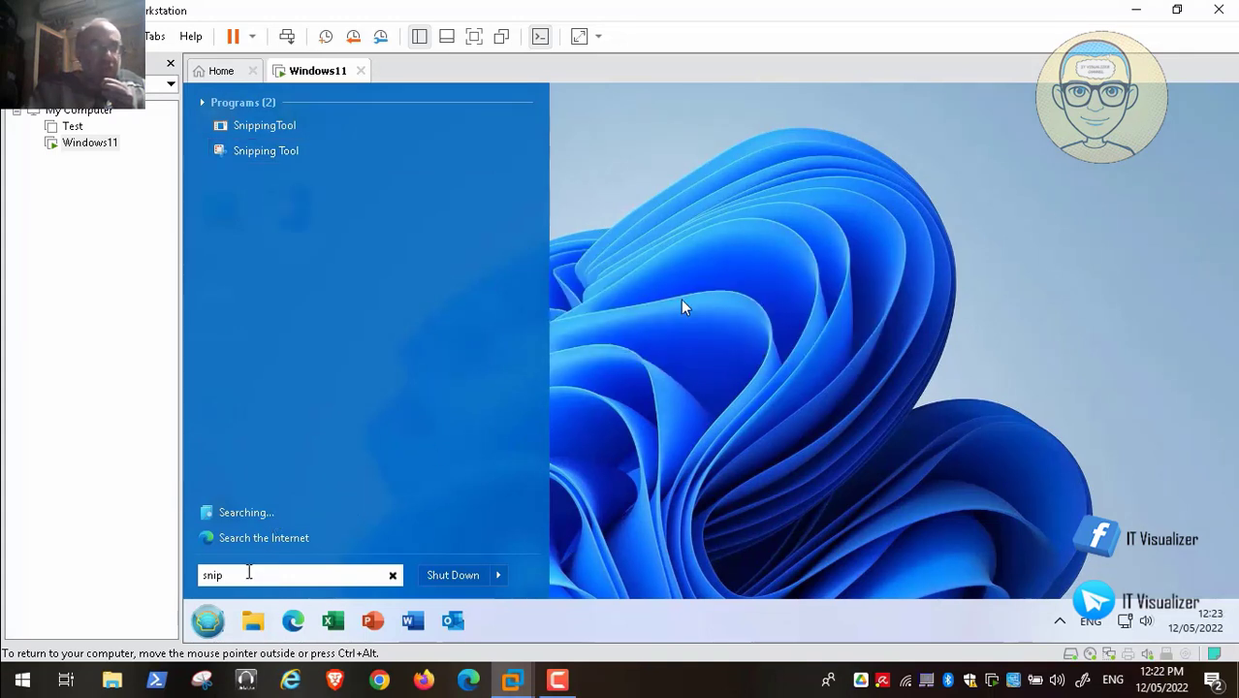
key("BackSpace")
key("BackSpace")
key("BackSpace")
type("te")
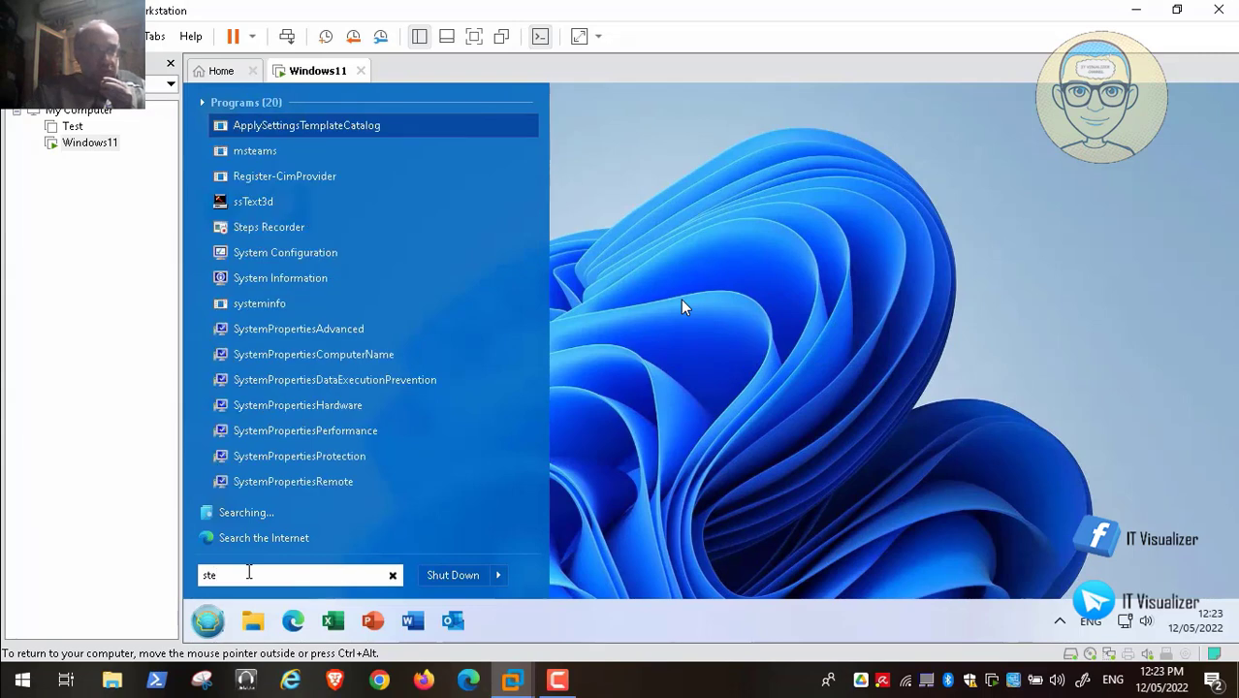
type("p")
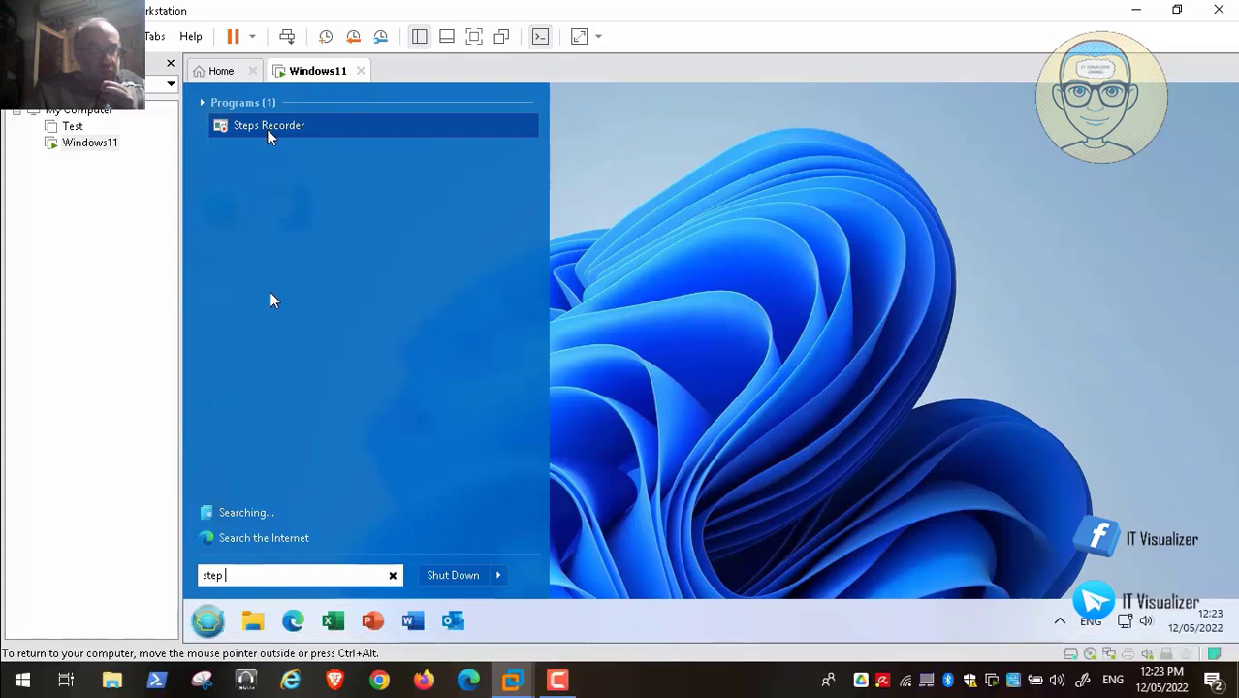
right_click(268, 130)
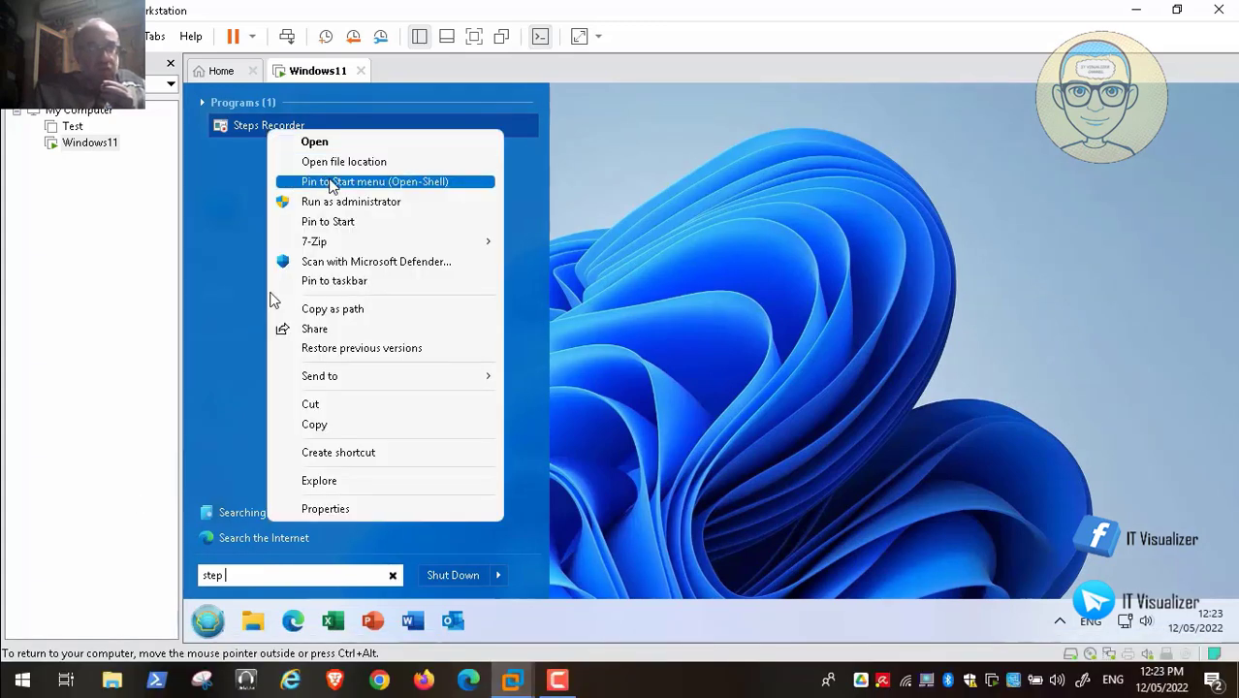
left_click(330, 183)
- Create a desktop shortcut for Steps Recorder, clear the search and return to the pinned list
right_click(265, 125)
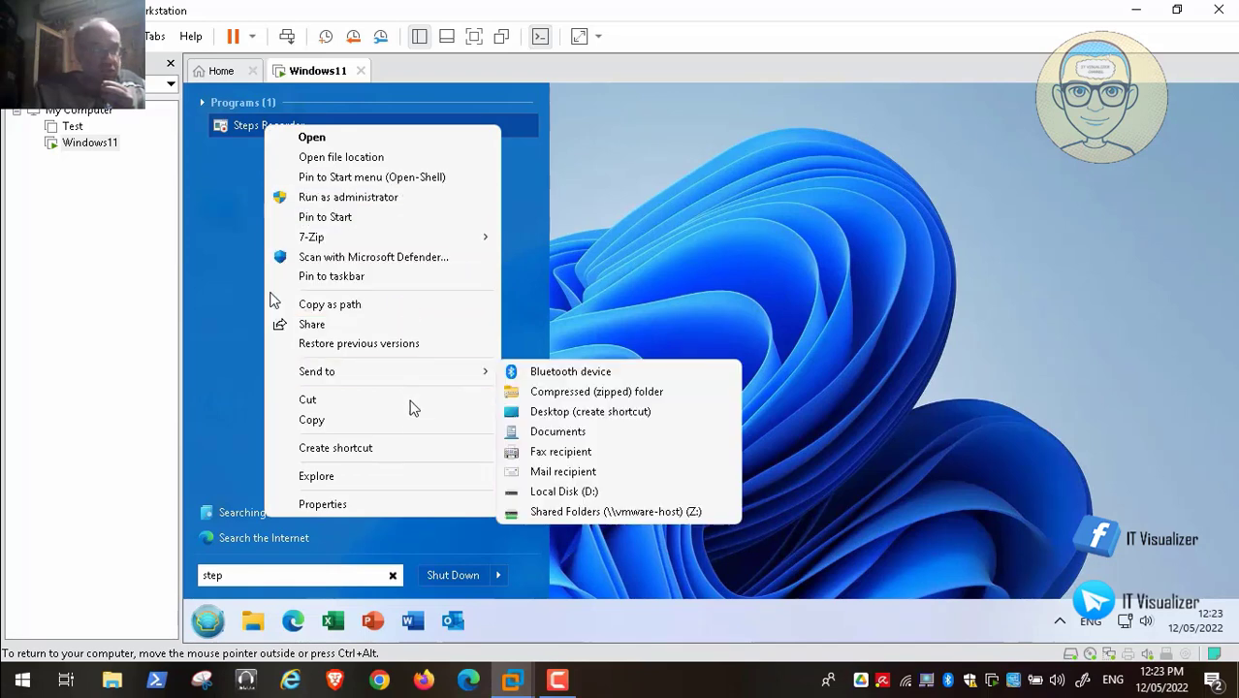
left_click(408, 448)
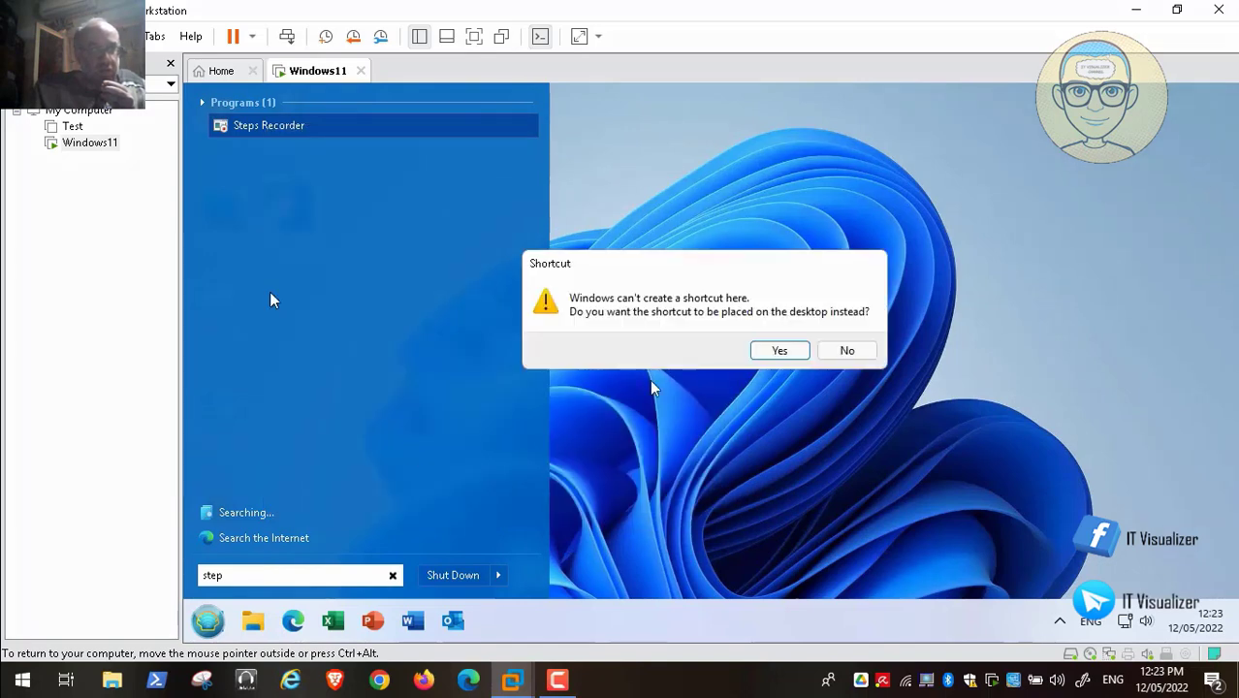
left_click(780, 350)
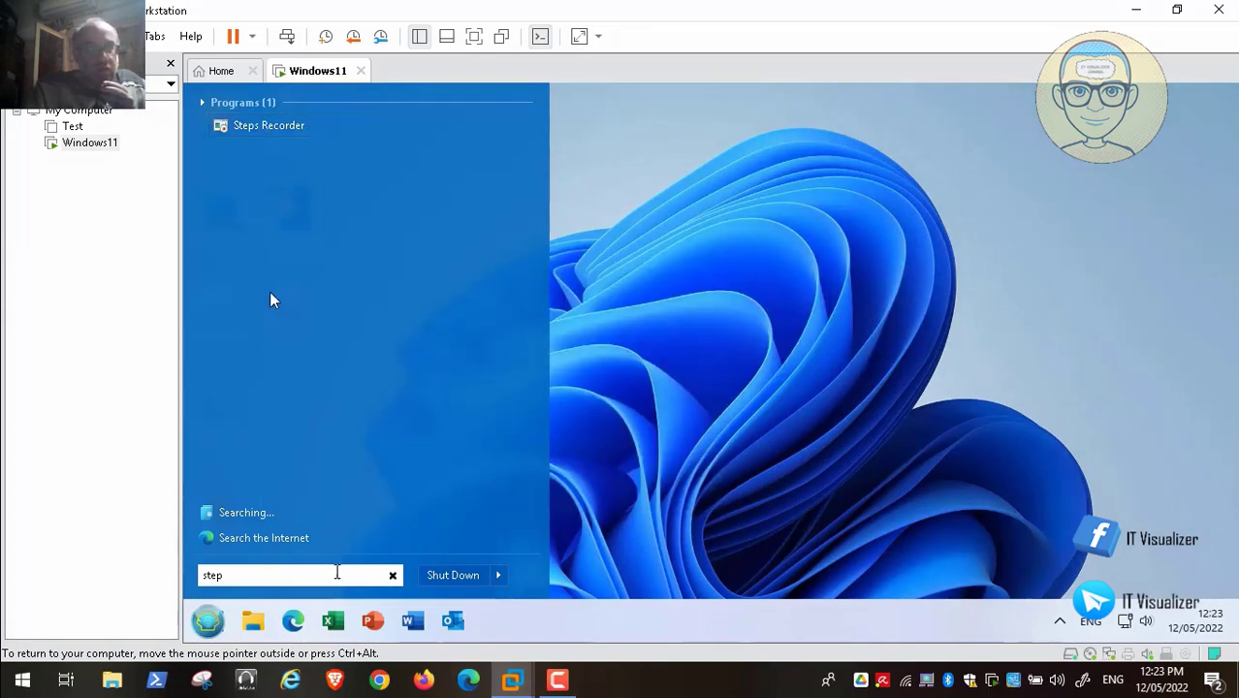
left_click(393, 575)
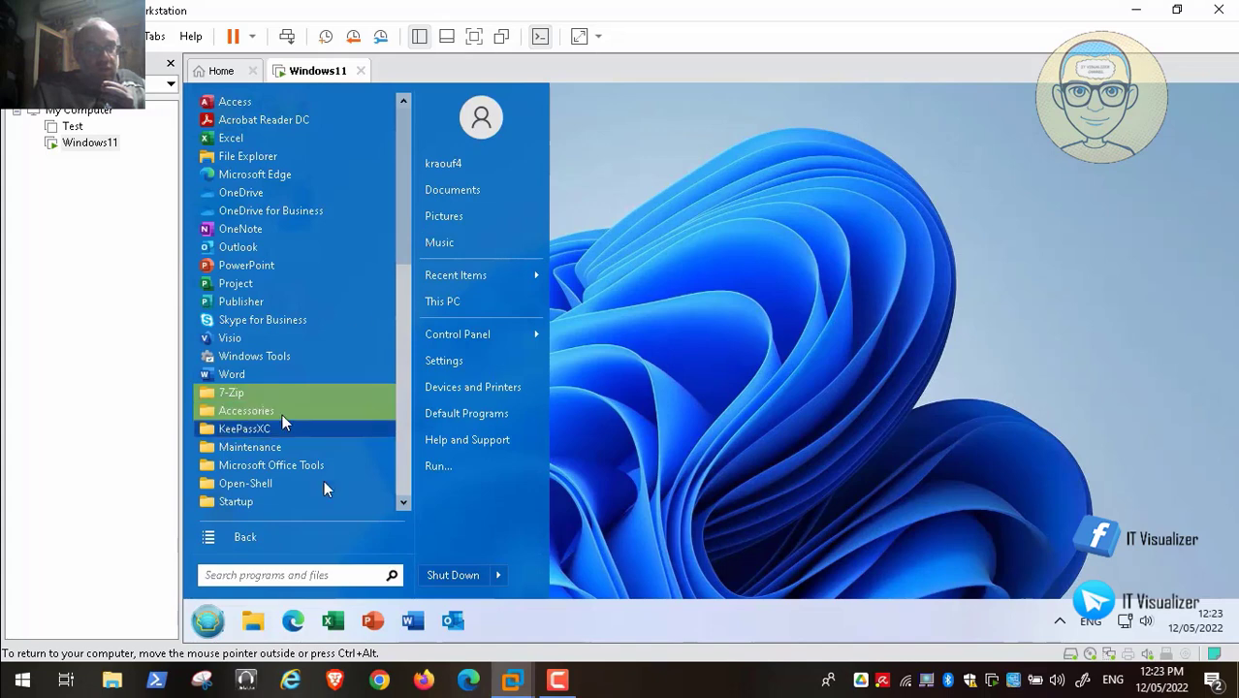
left_click(293, 536)
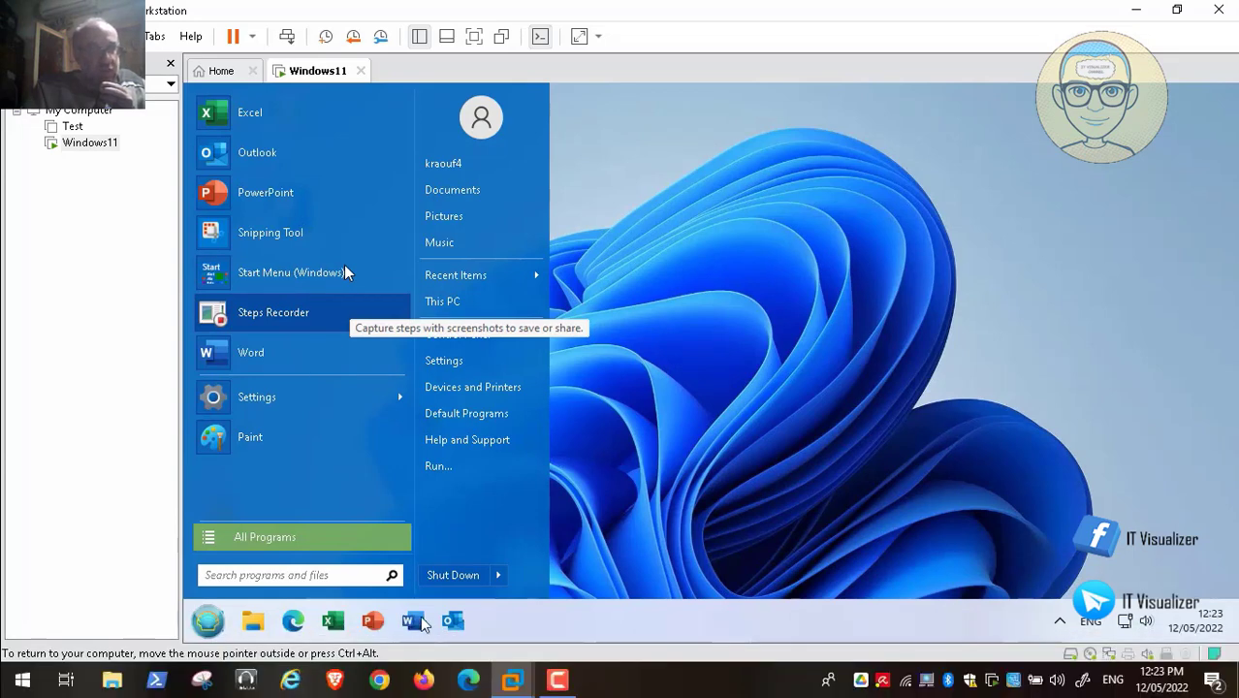
key("Escape")
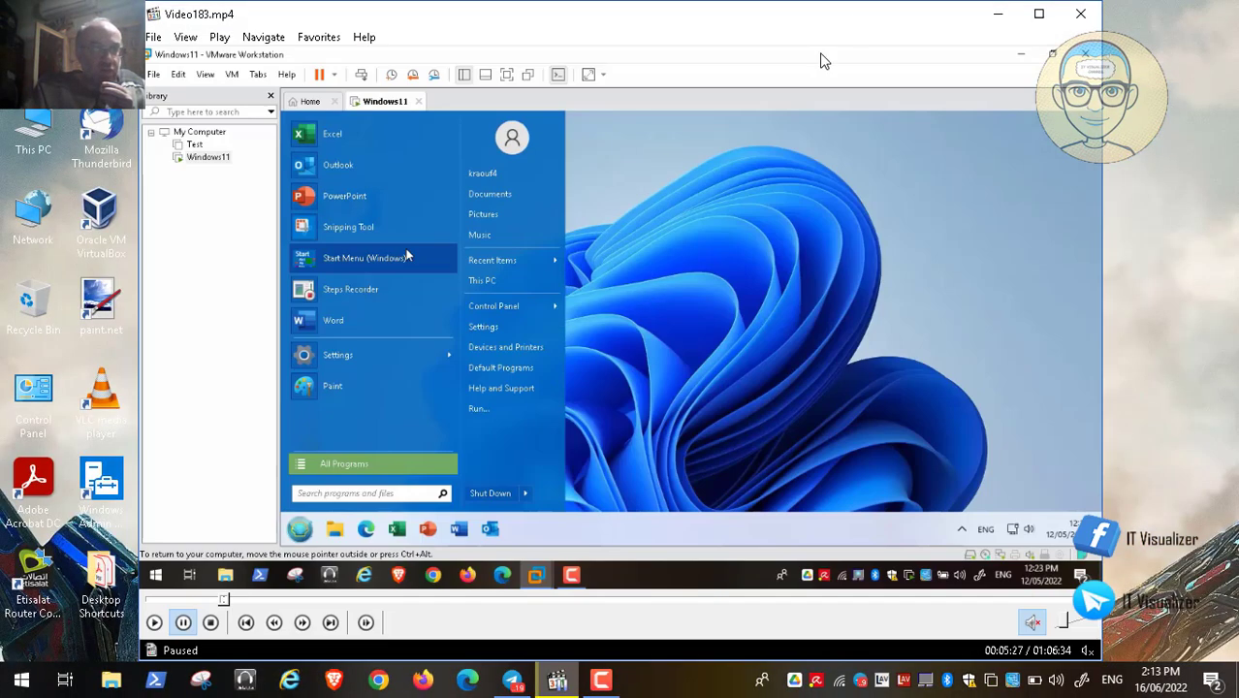
- Launch Snipping Tool and snip the top-left area of the host desktop
left_click(988, 16)
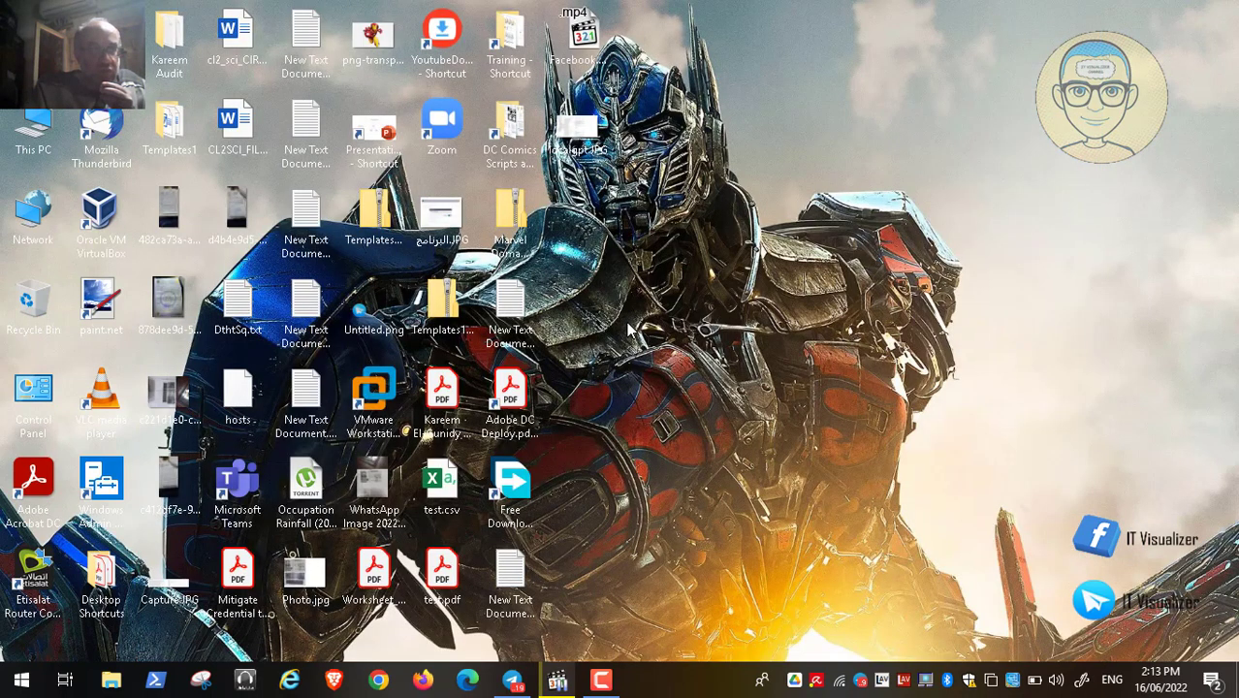
left_click(202, 681)
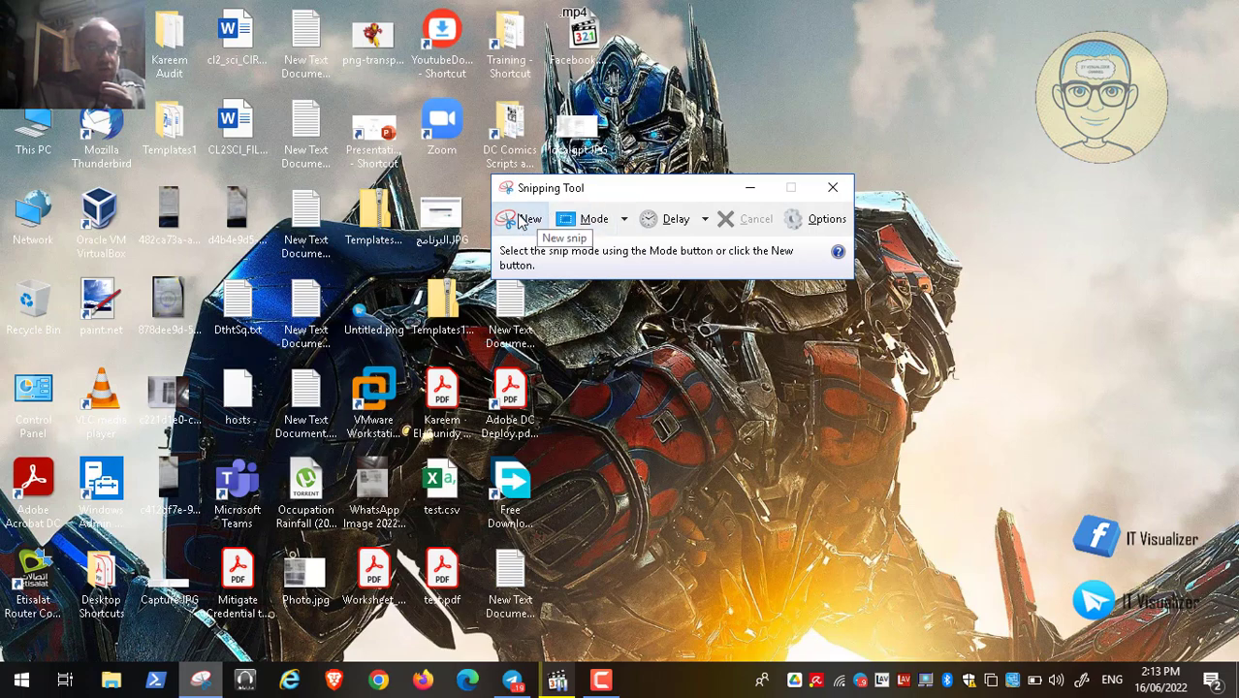
left_click(525, 220)
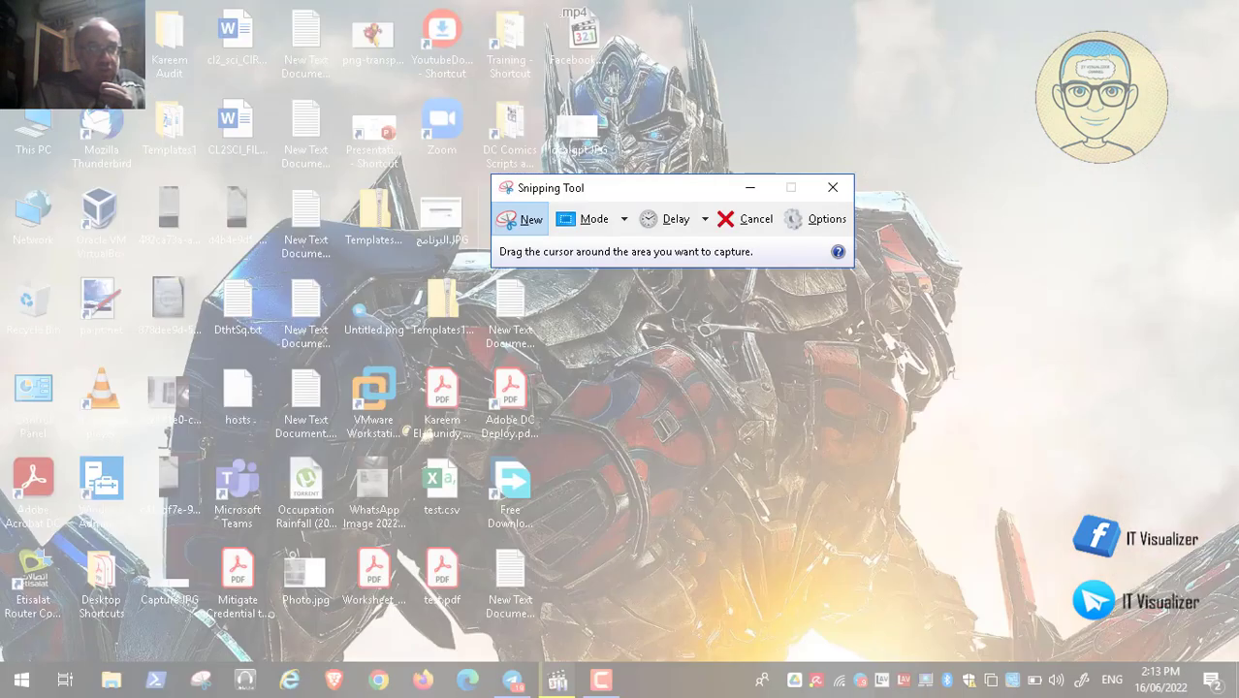
left_click_drag(8, 2, 632, 376)
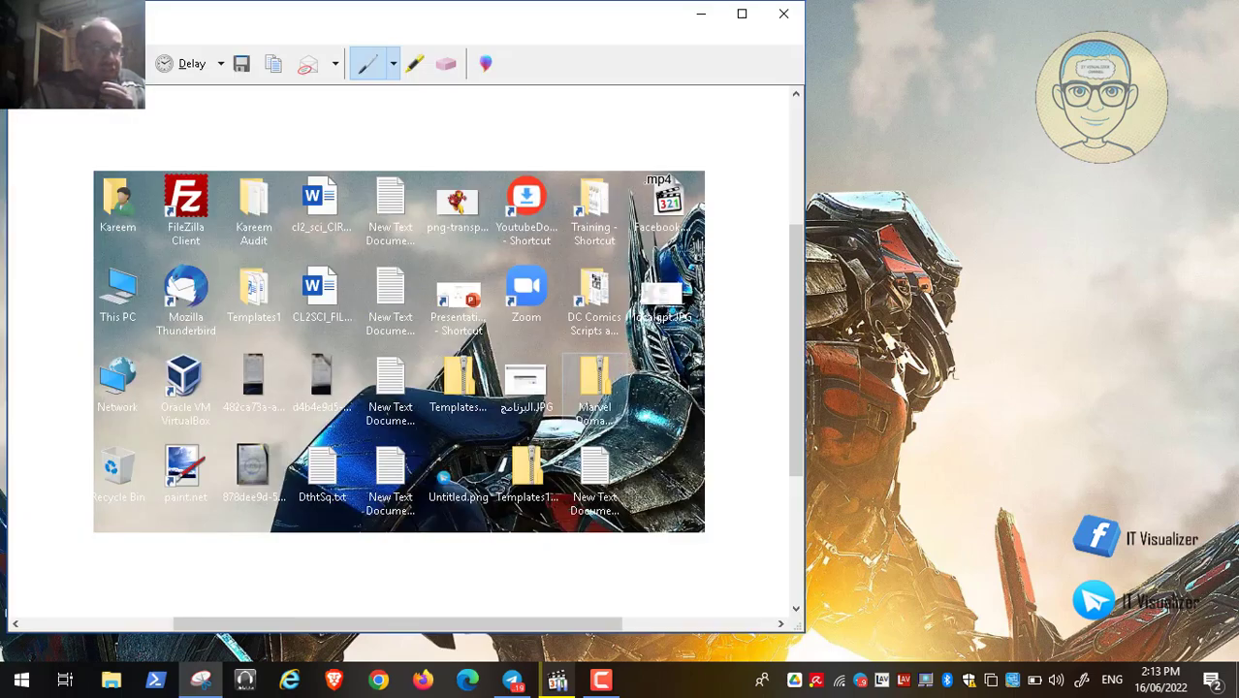
- Cancel saving the snip, then close Snipping Tool and discard it unsaved
left_click(22, 36)
left_click(136, 84)
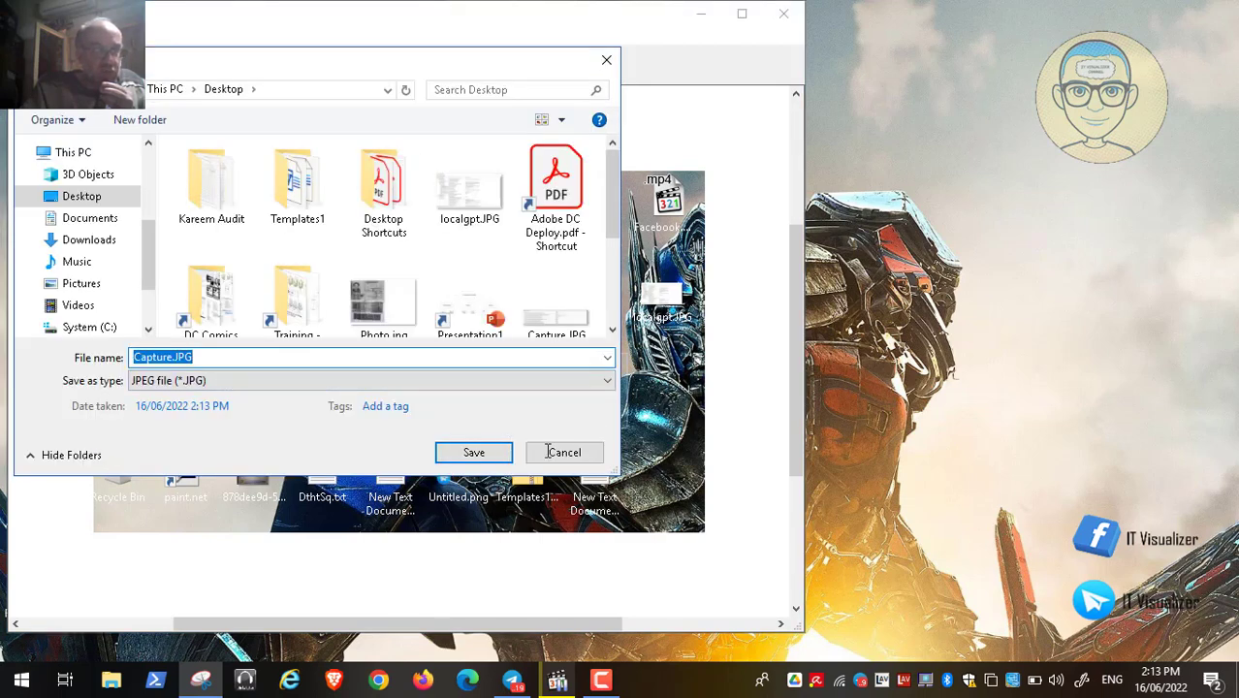
left_click(563, 453)
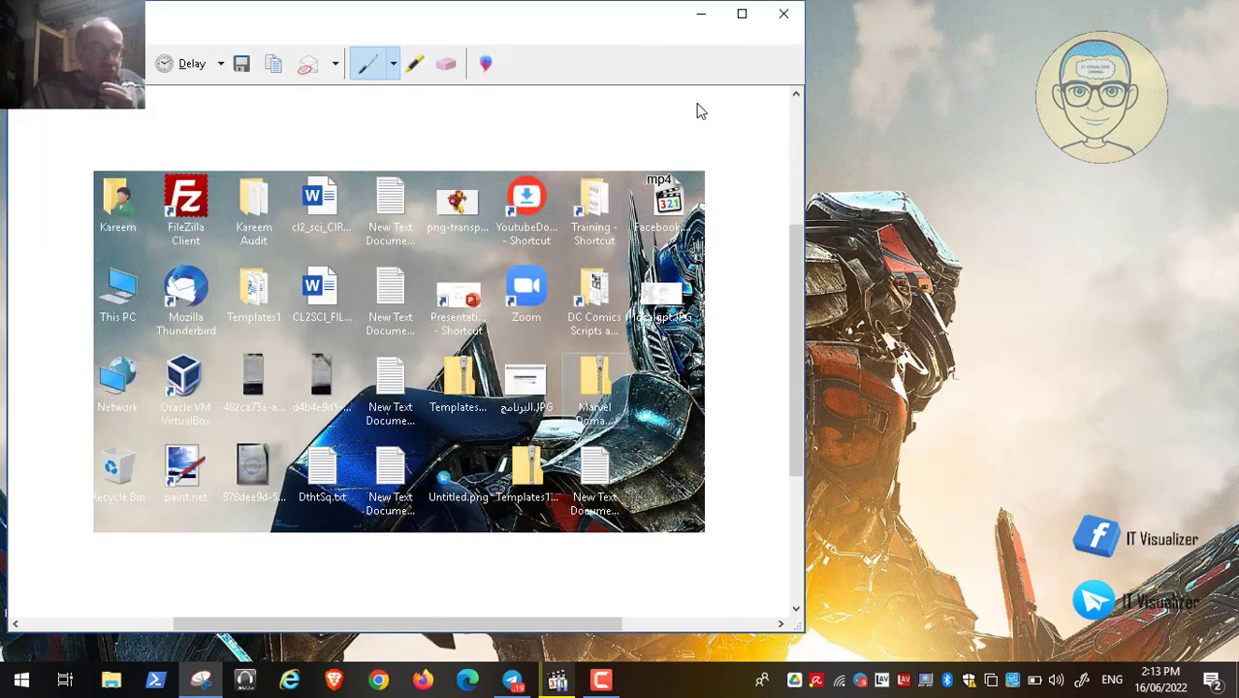
left_click(785, 14)
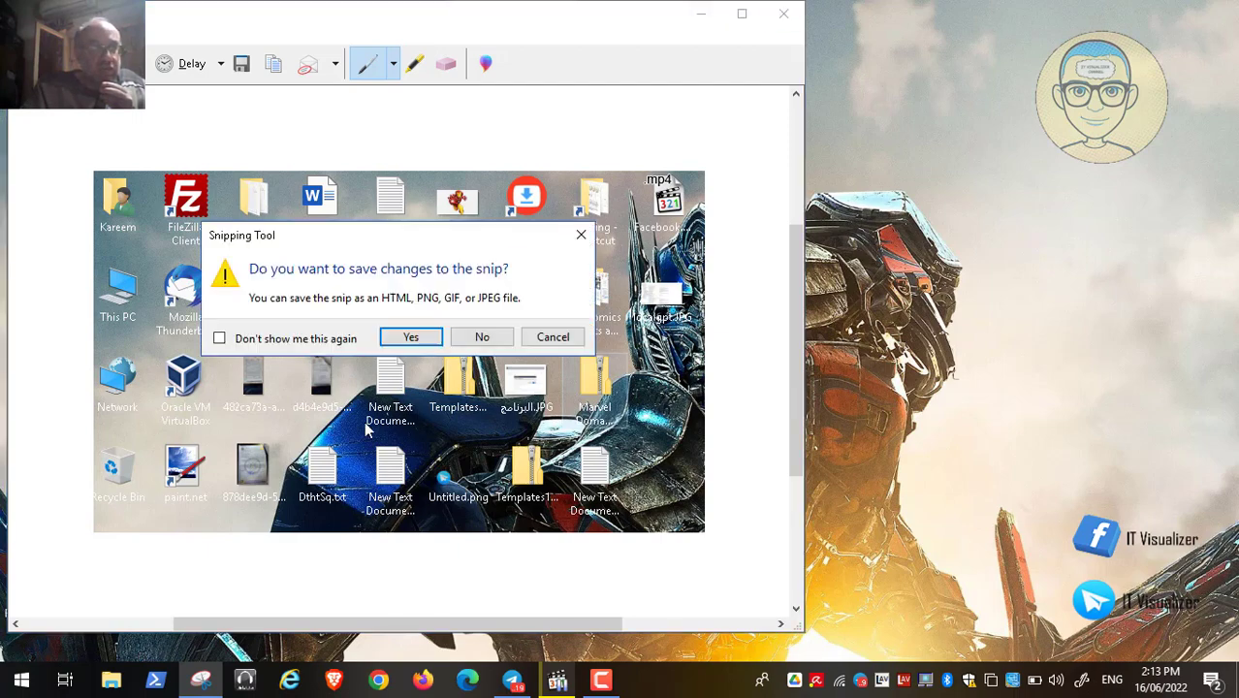
left_click(482, 336)
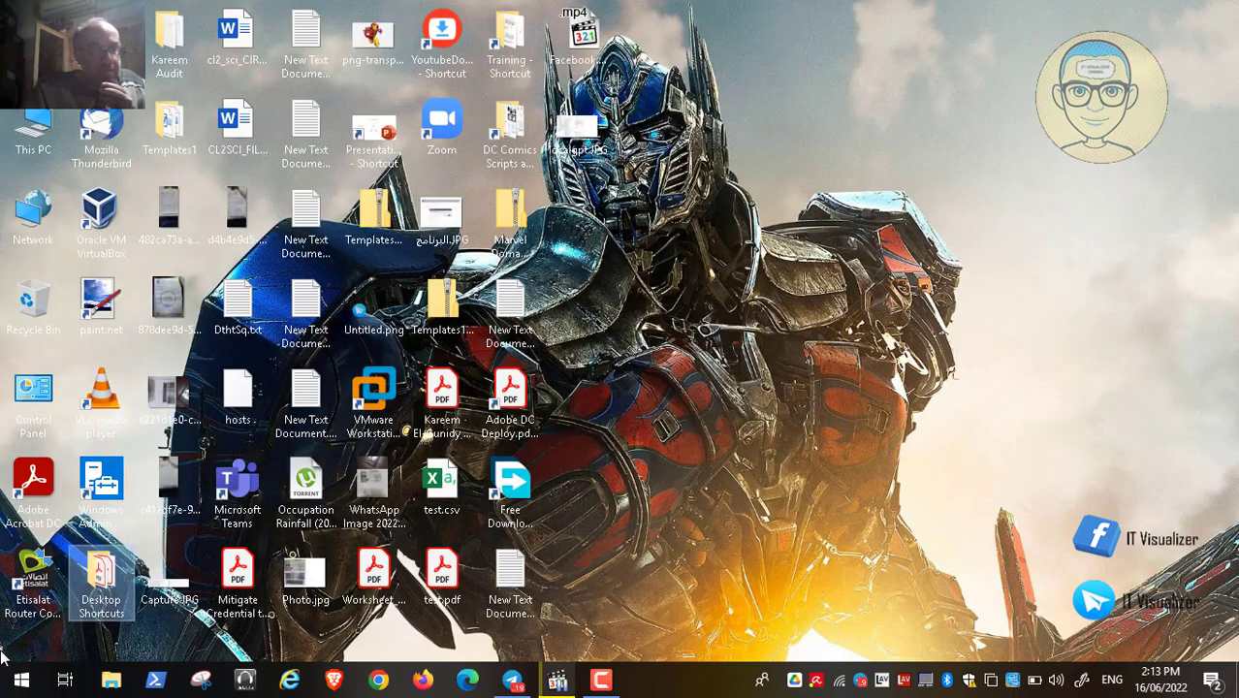
- Launch Steps Recorder from a Start search for 'steps' and start recording
left_click(22, 680)
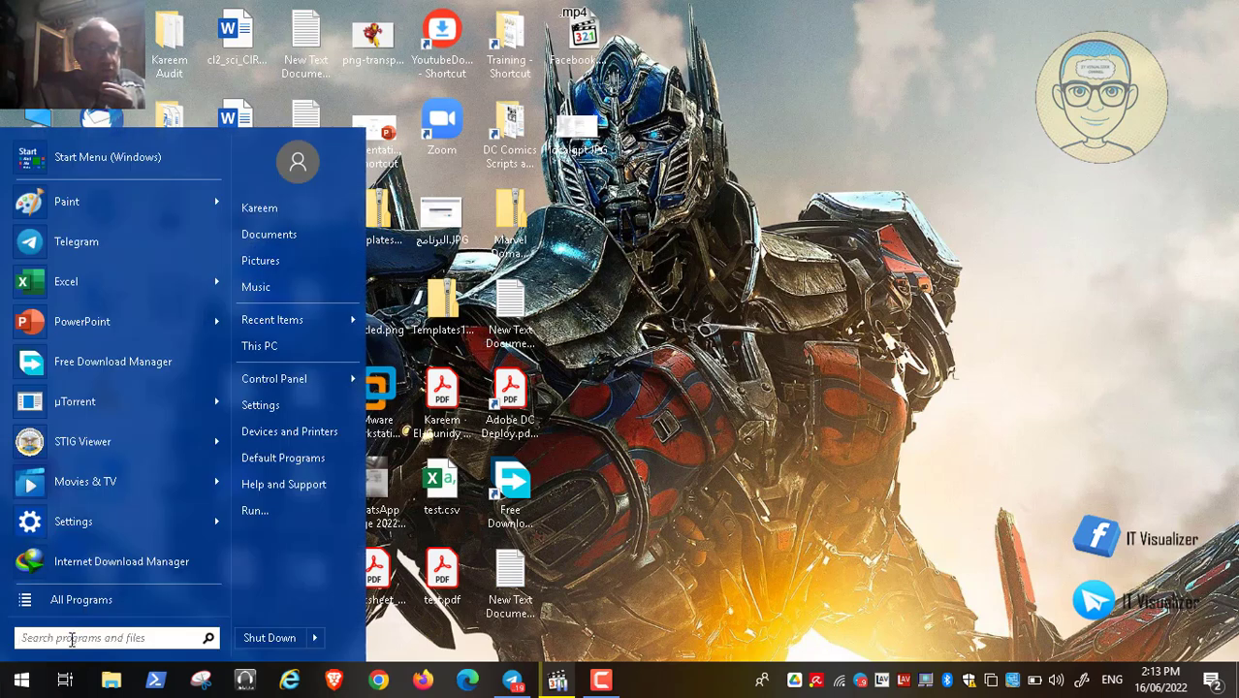
type("ste")
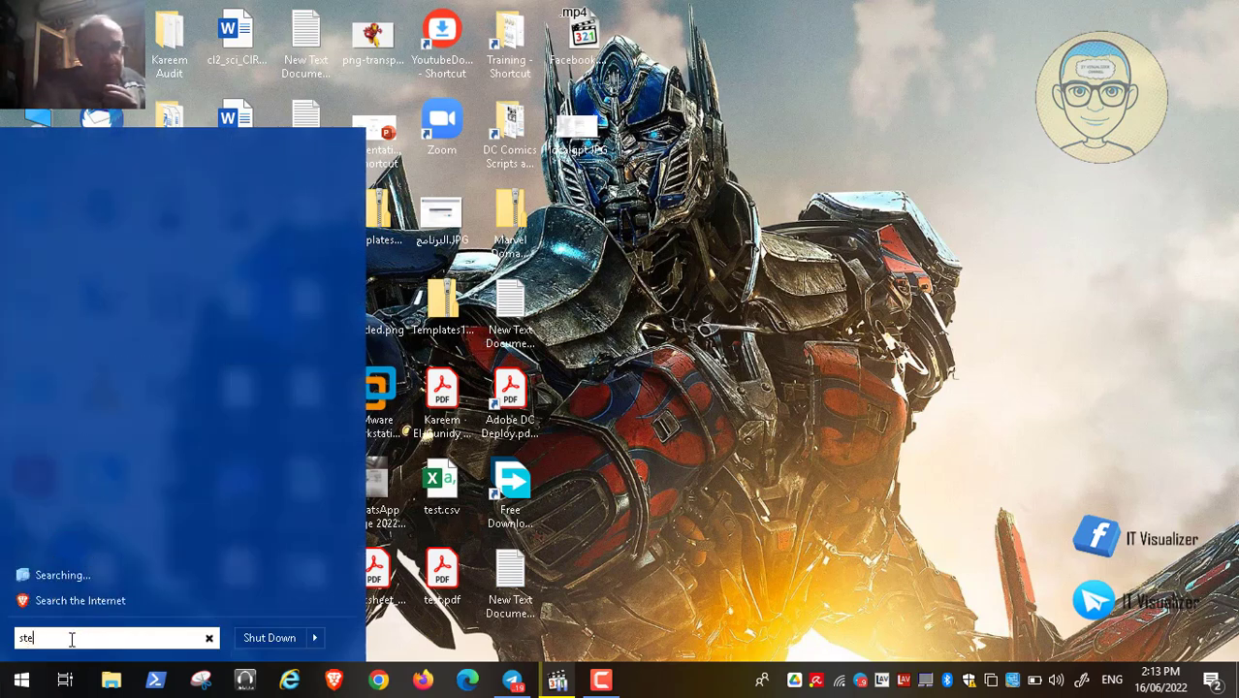
type("ps")
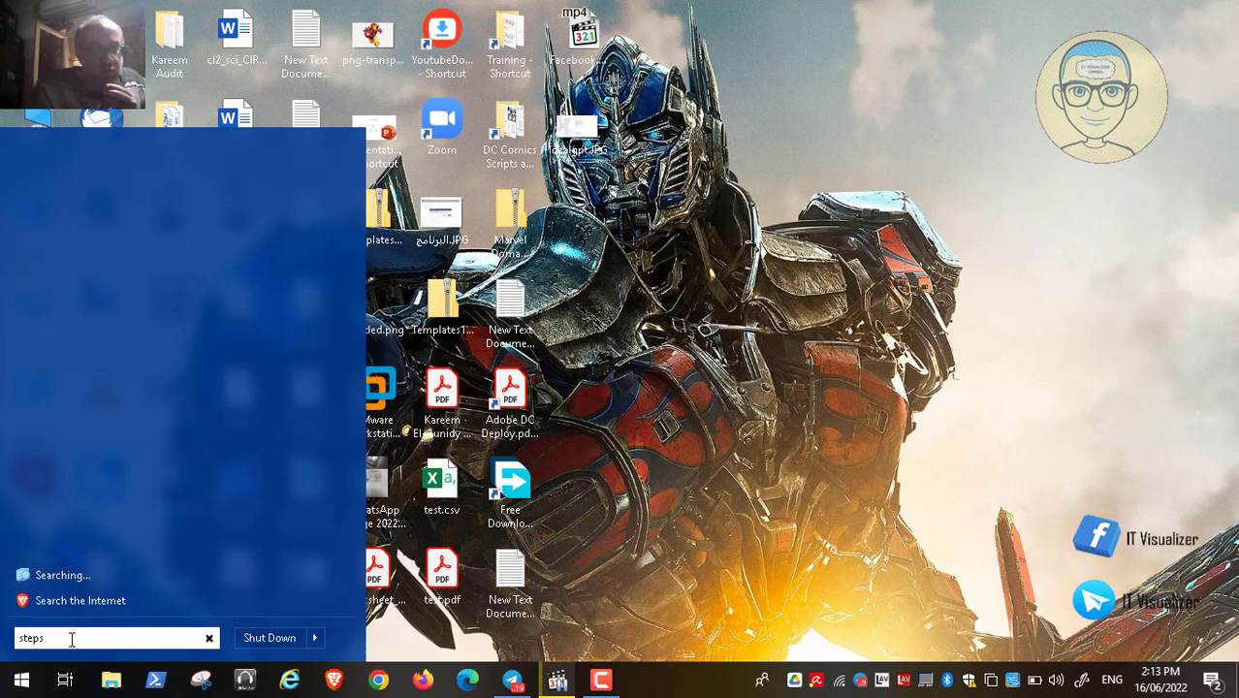
key("BackSpace")
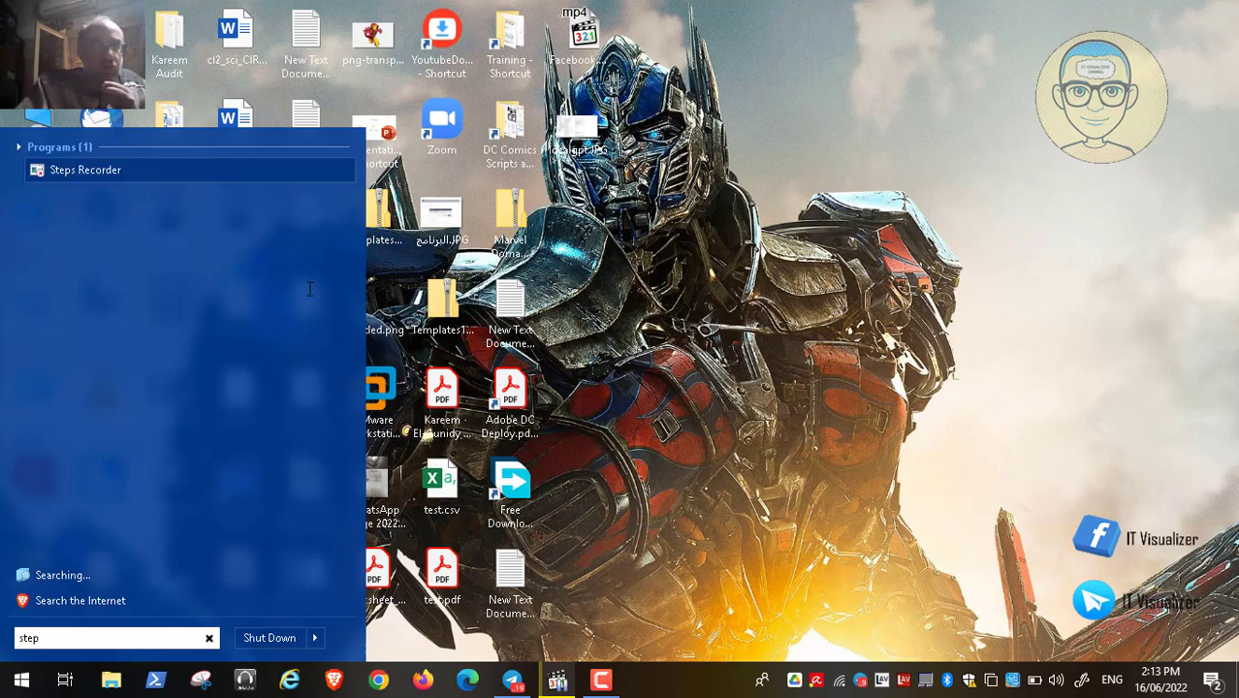
left_click(85, 170)
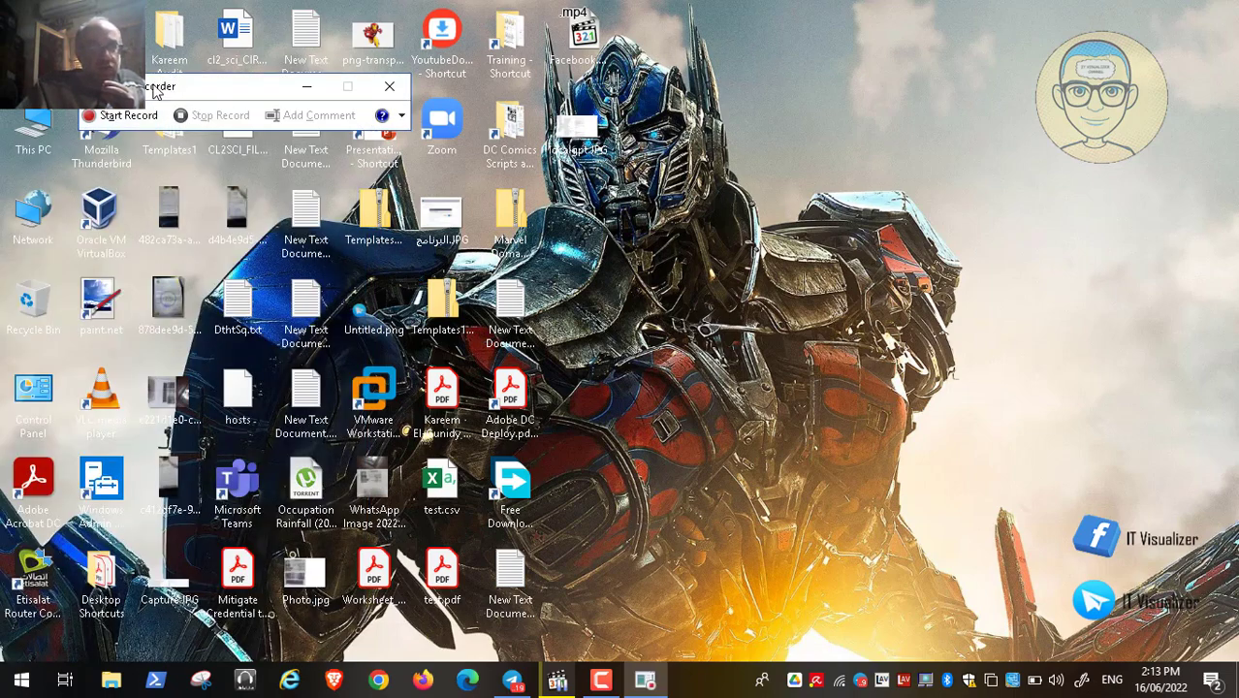
left_click(118, 123)
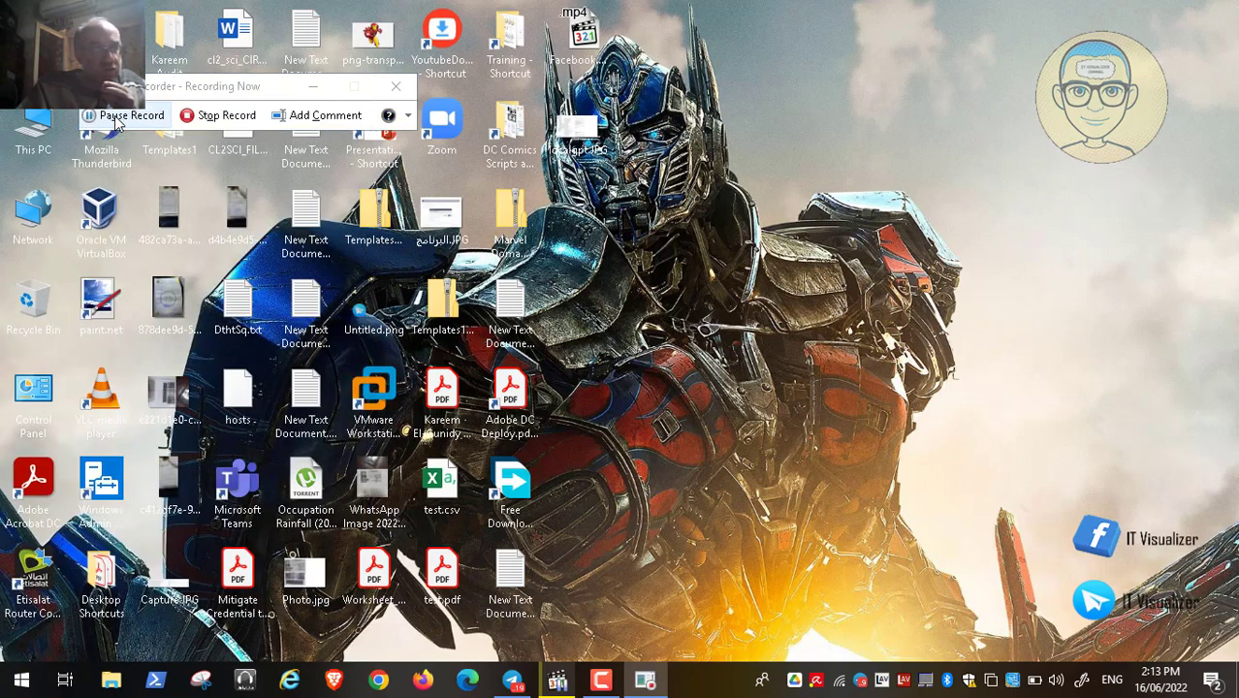
- Open This PC, Data (D:) and ADToolsCollection, then stop the recording
left_click(31, 131)
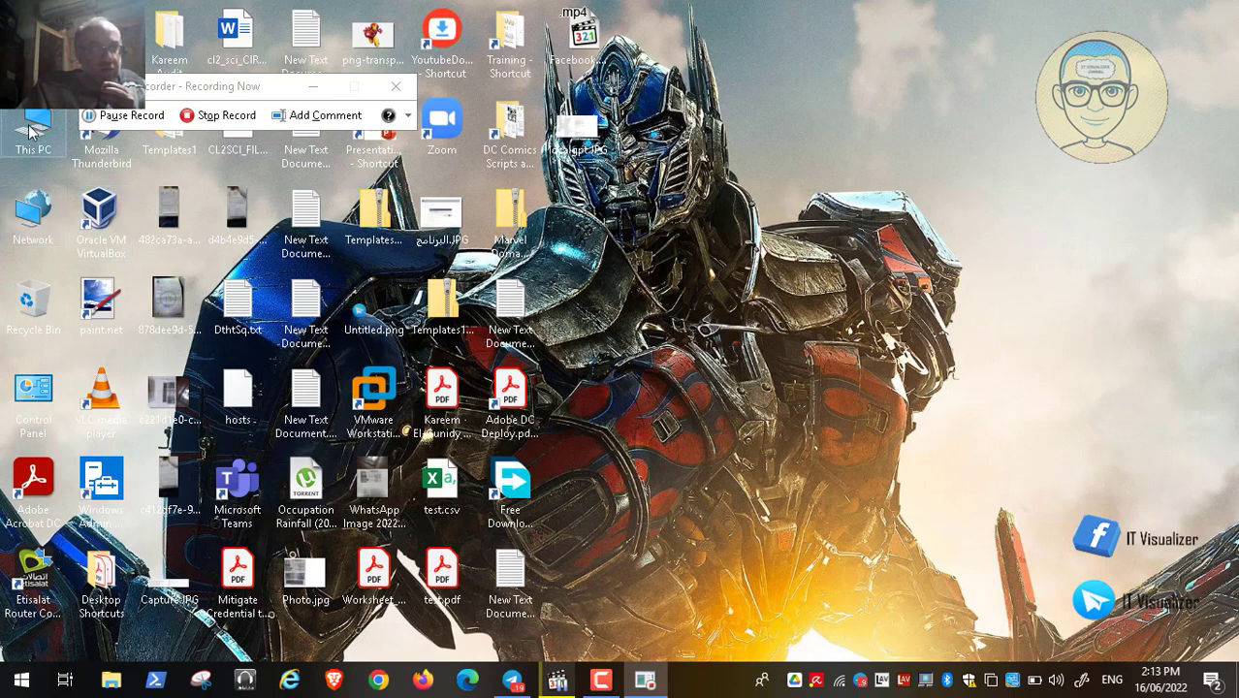
double_click(31, 131)
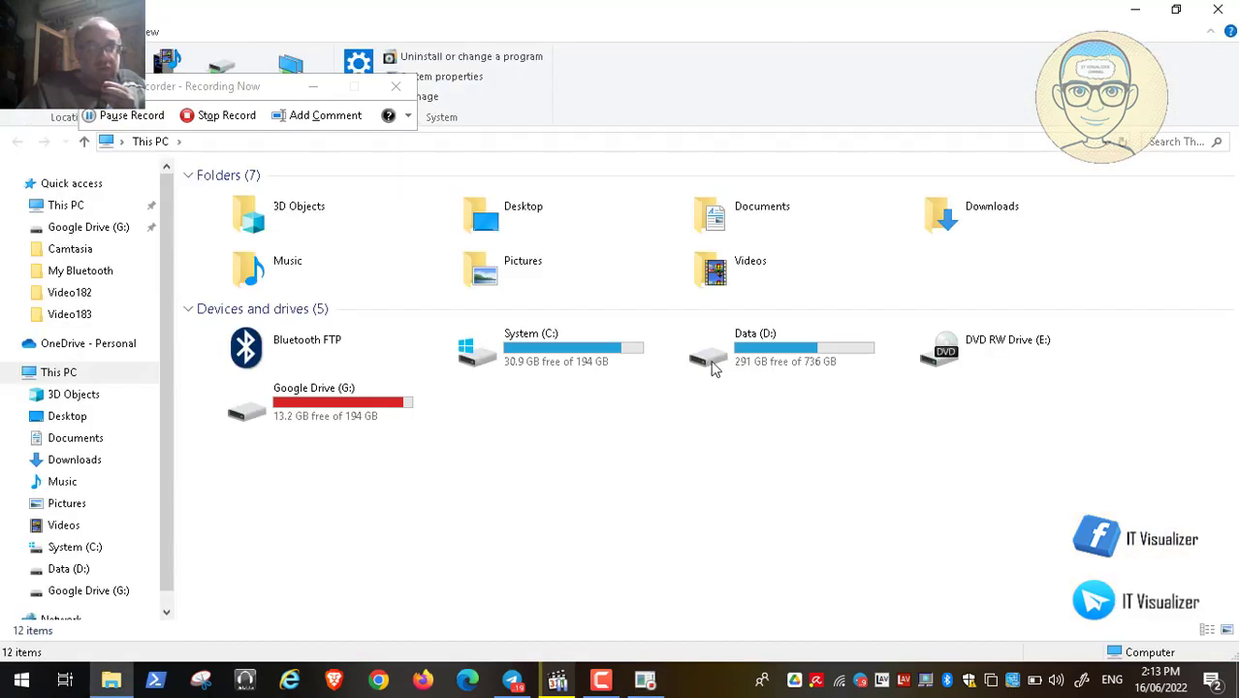
double_click(750, 355)
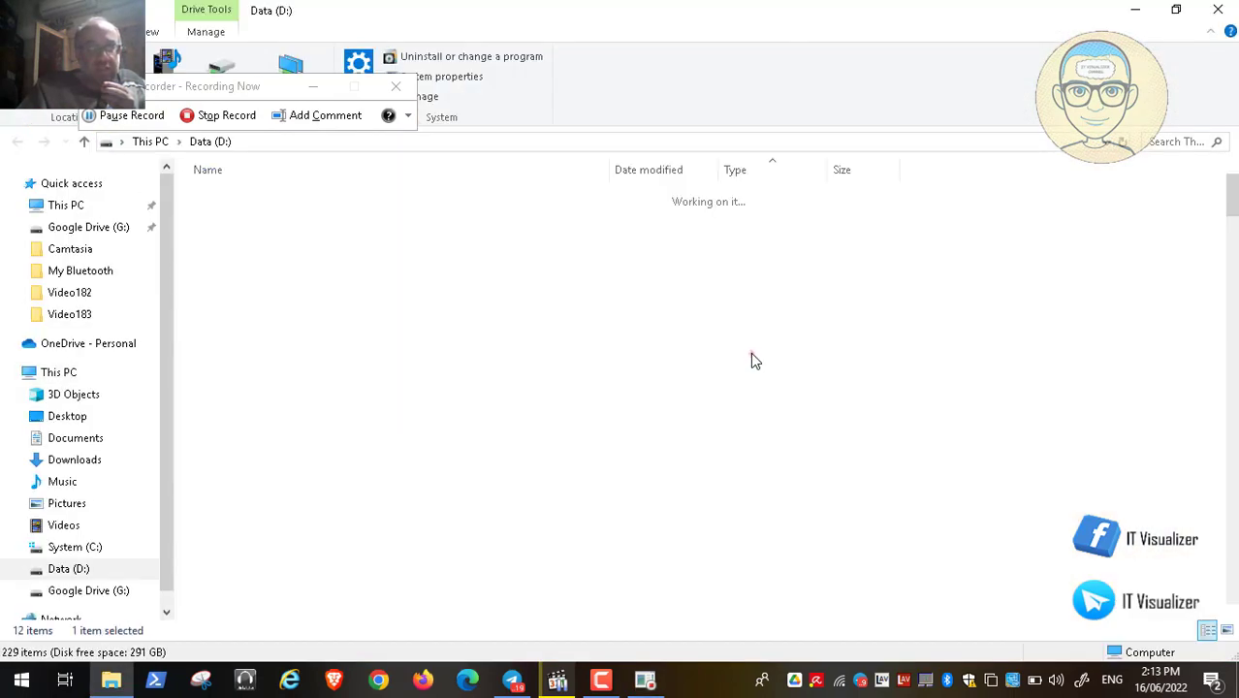
double_click(296, 291)
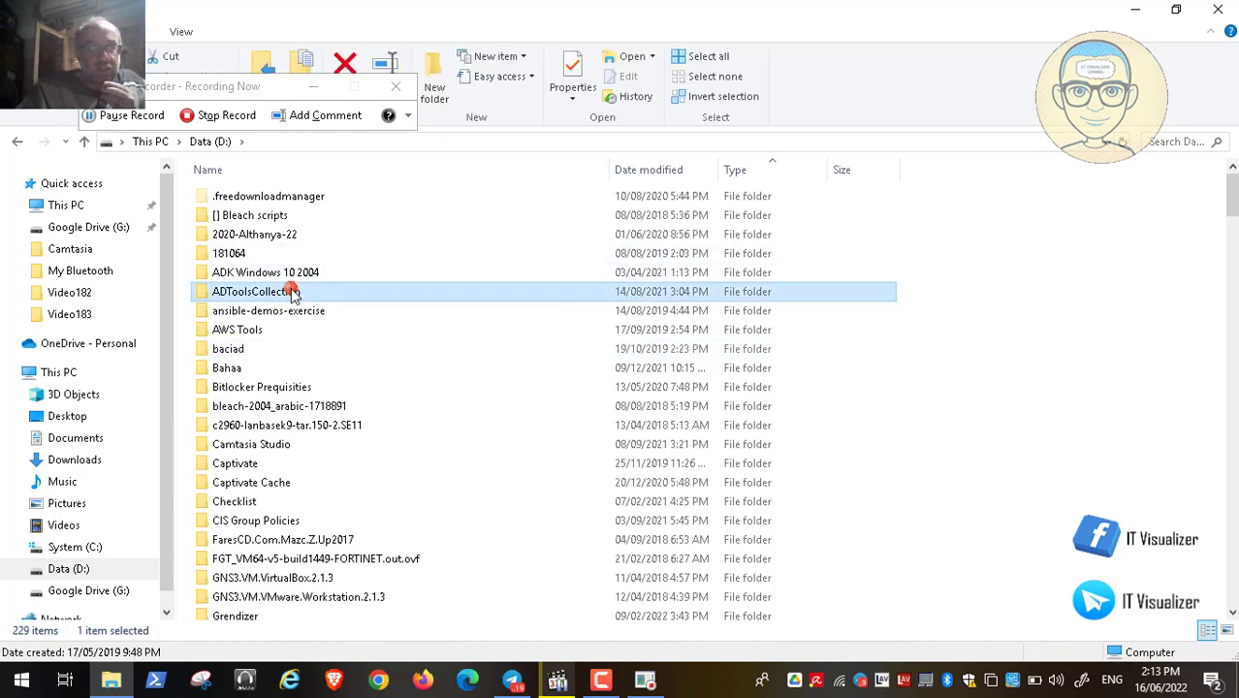
left_click(199, 115)
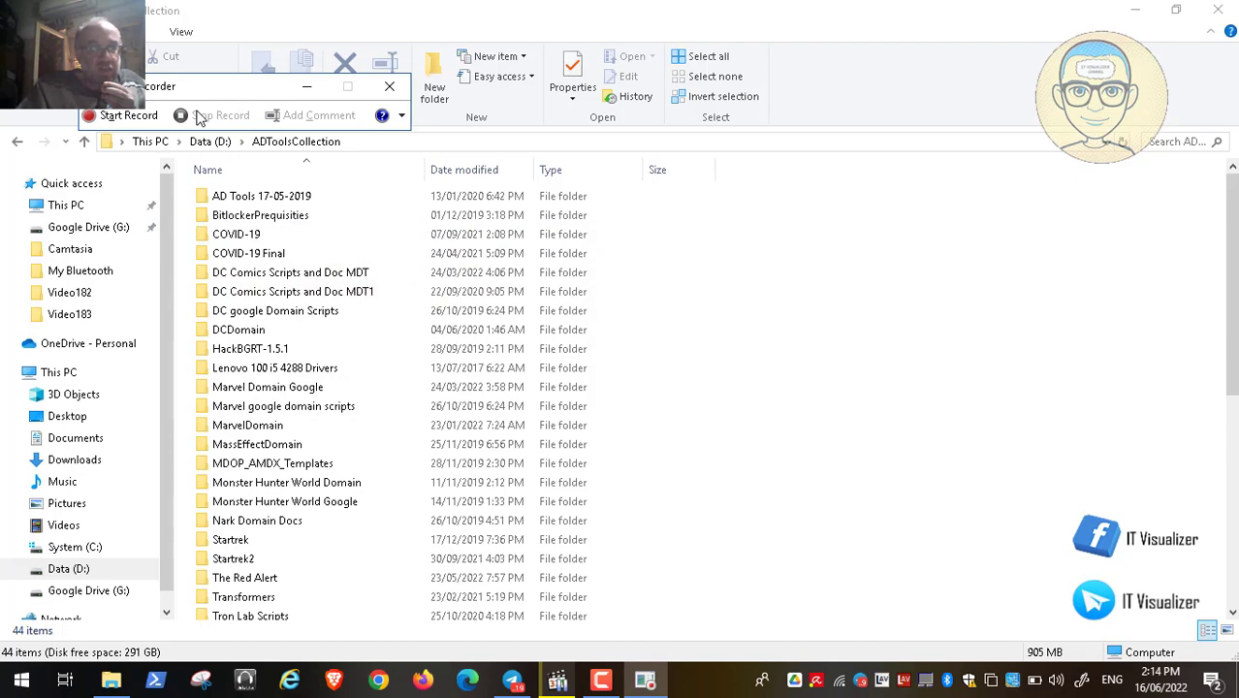
left_click(199, 115)
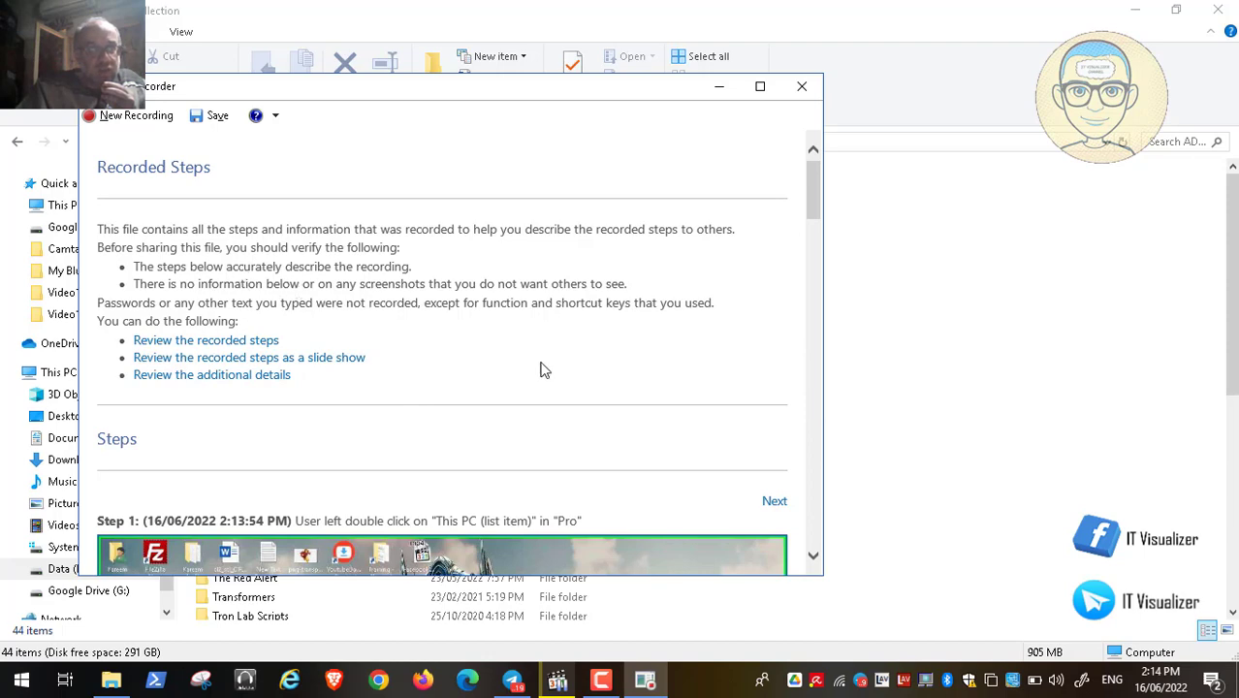
- Scroll down through the Recorded Steps report to the Additional Details section
scroll(814, 552, "down", 3)
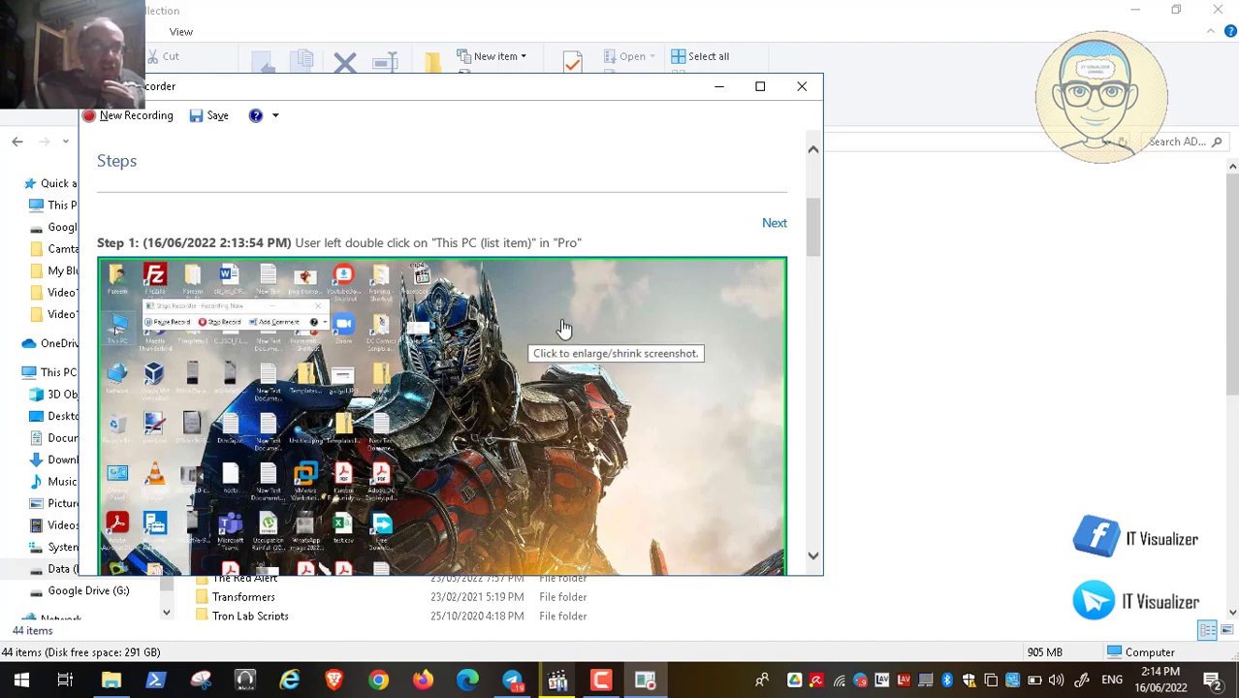
left_click(814, 556)
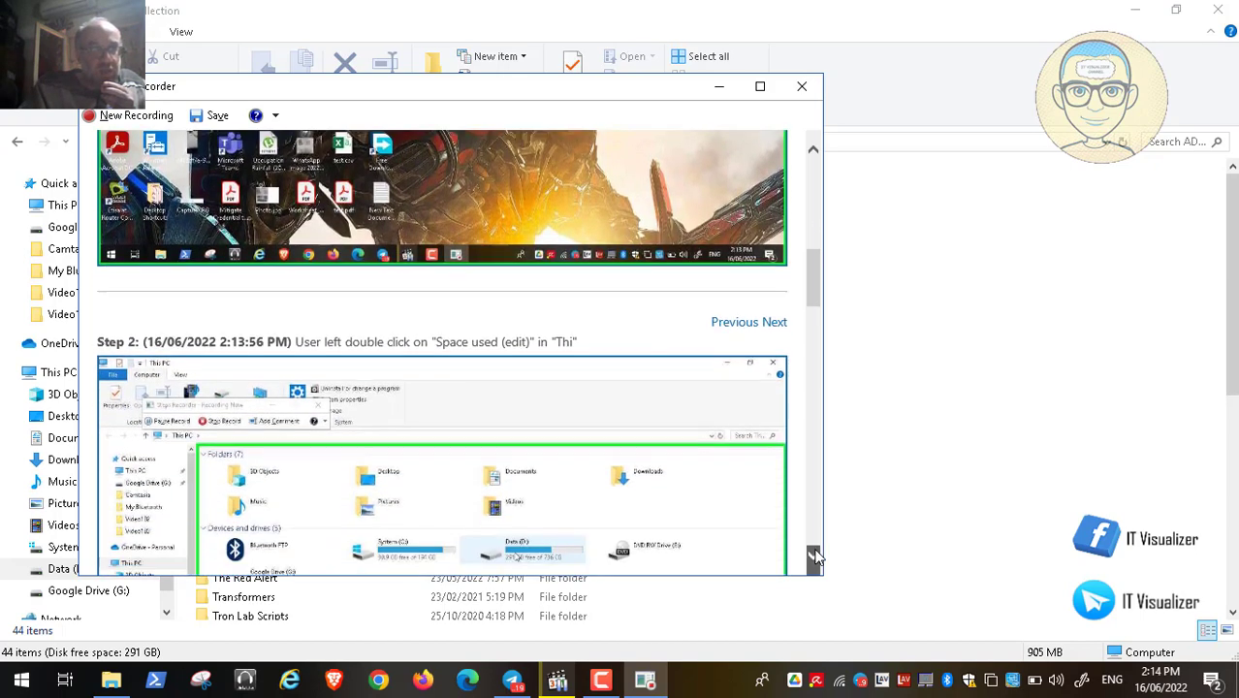
left_click_drag(814, 556, 815, 554)
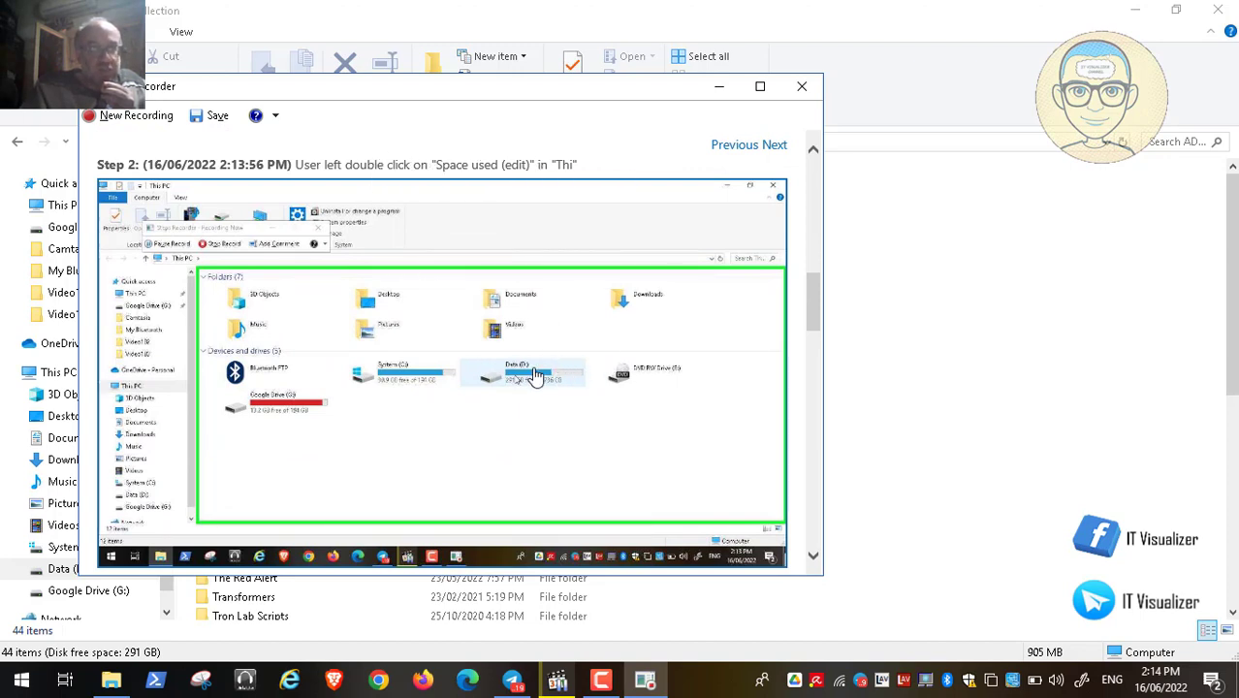
left_click(814, 556)
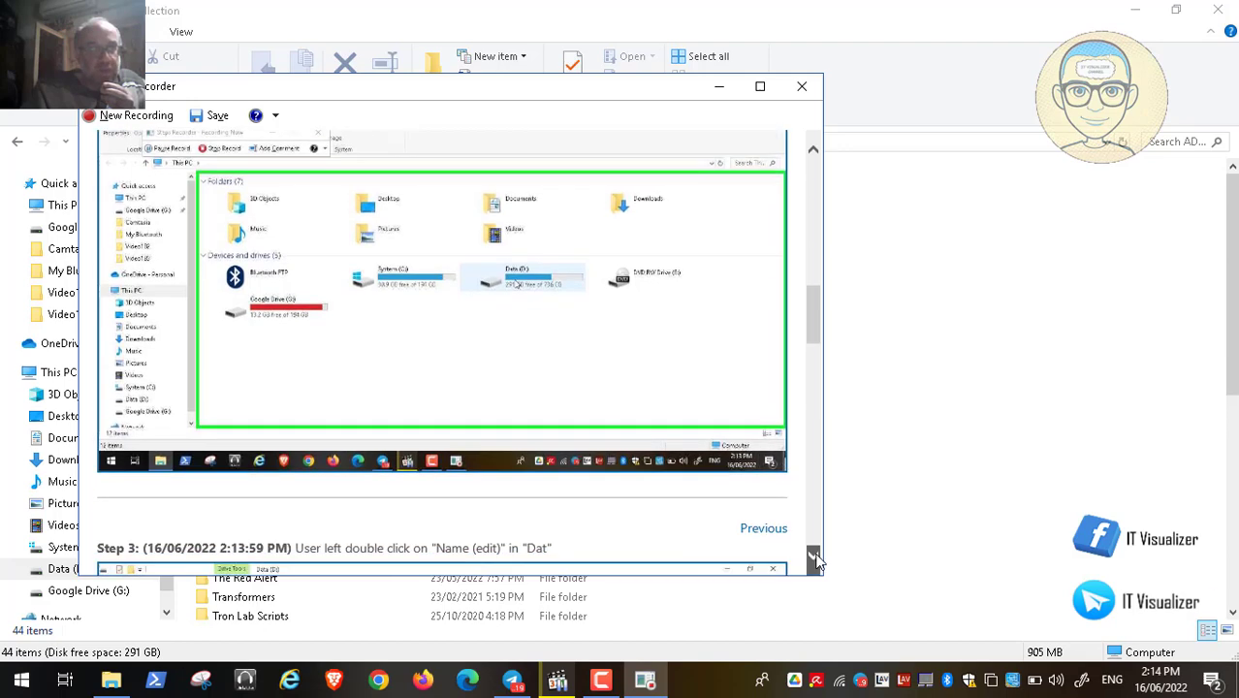
left_click_drag(815, 560, 817, 563)
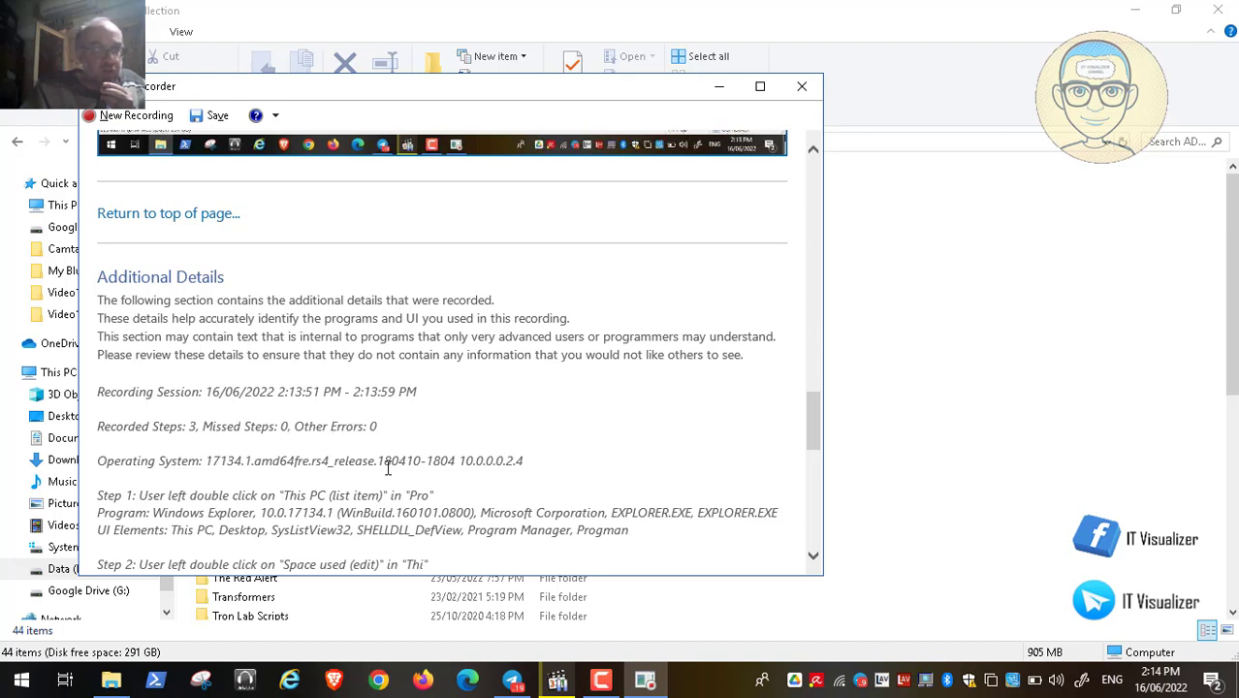
left_click(814, 557)
left_click(813, 560)
left_click(813, 559)
left_click(813, 559)
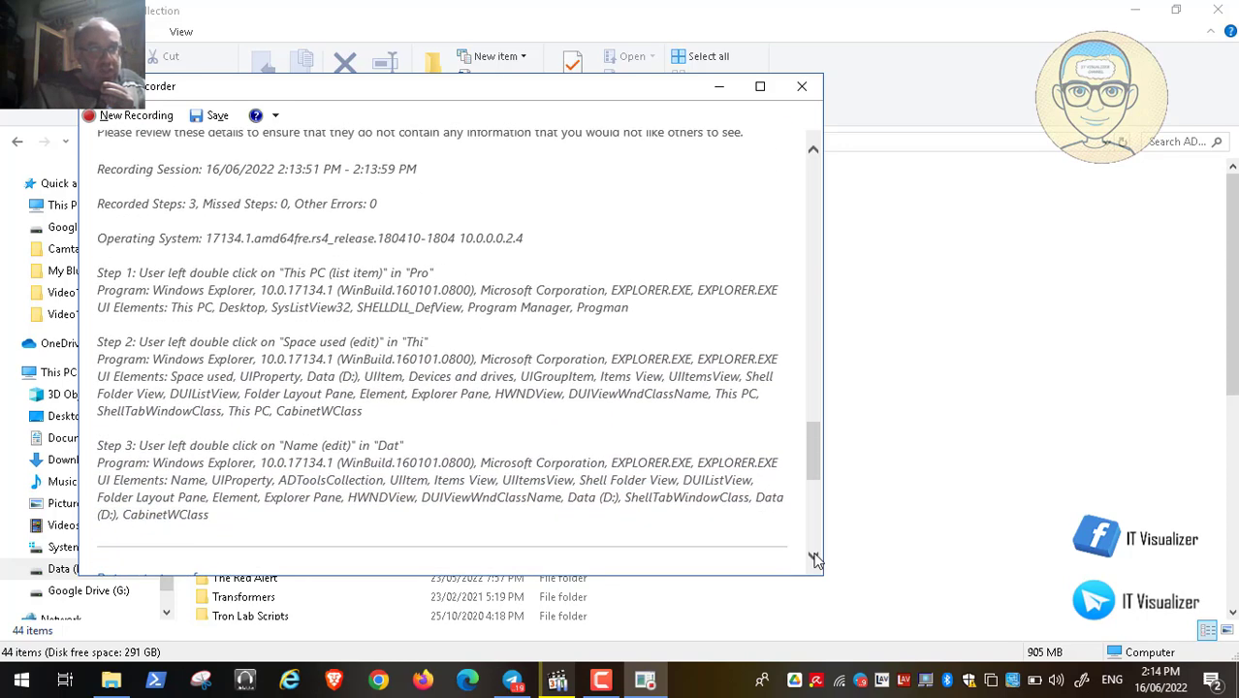
left_click(814, 559)
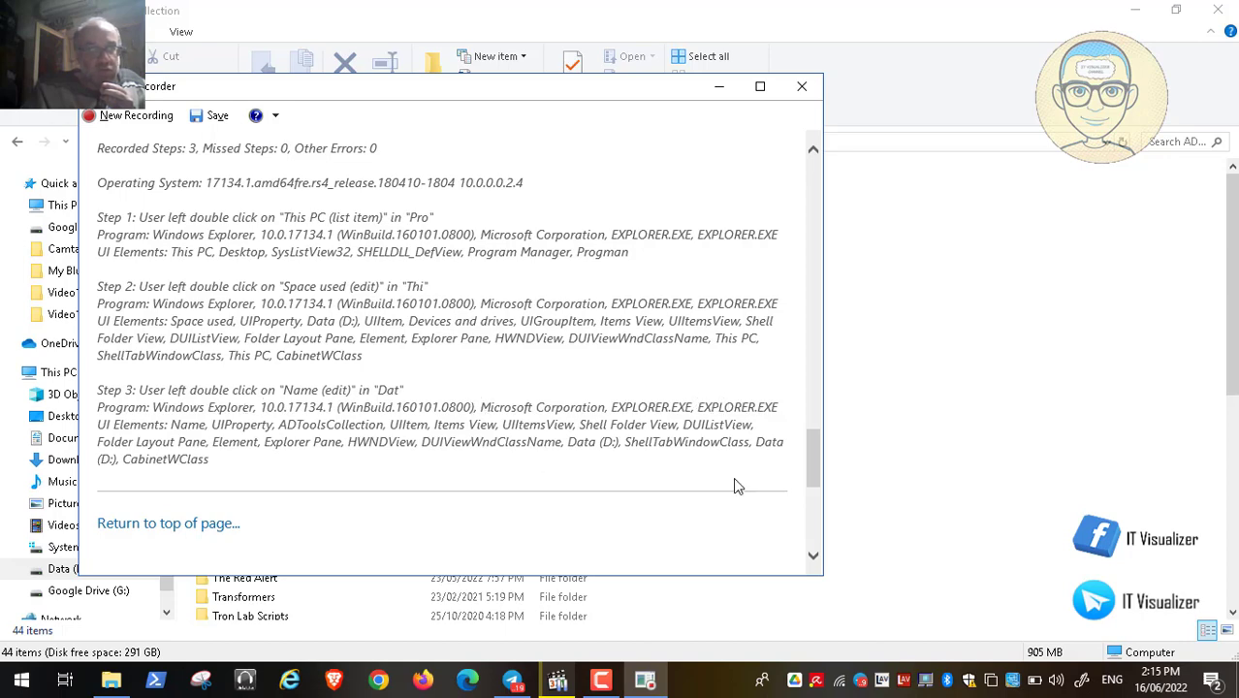
left_click(812, 545)
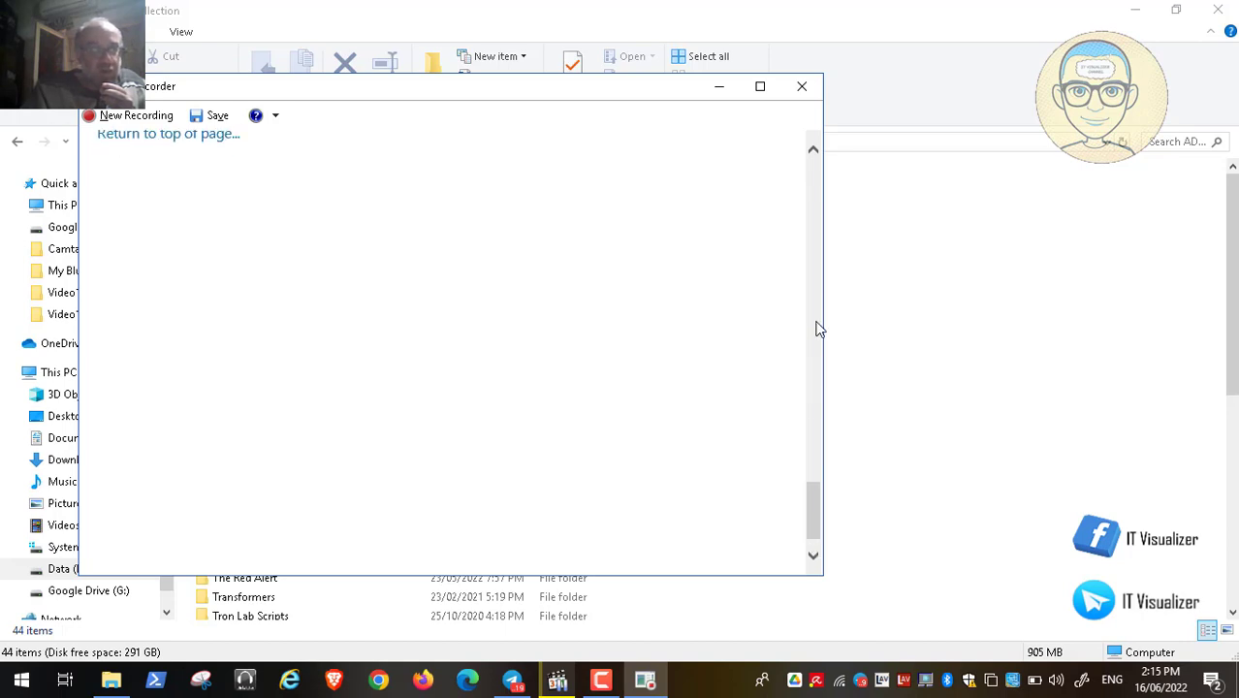
- Scroll back to Step 1 at the top and close the report window
scroll(816, 239, "up", 3)
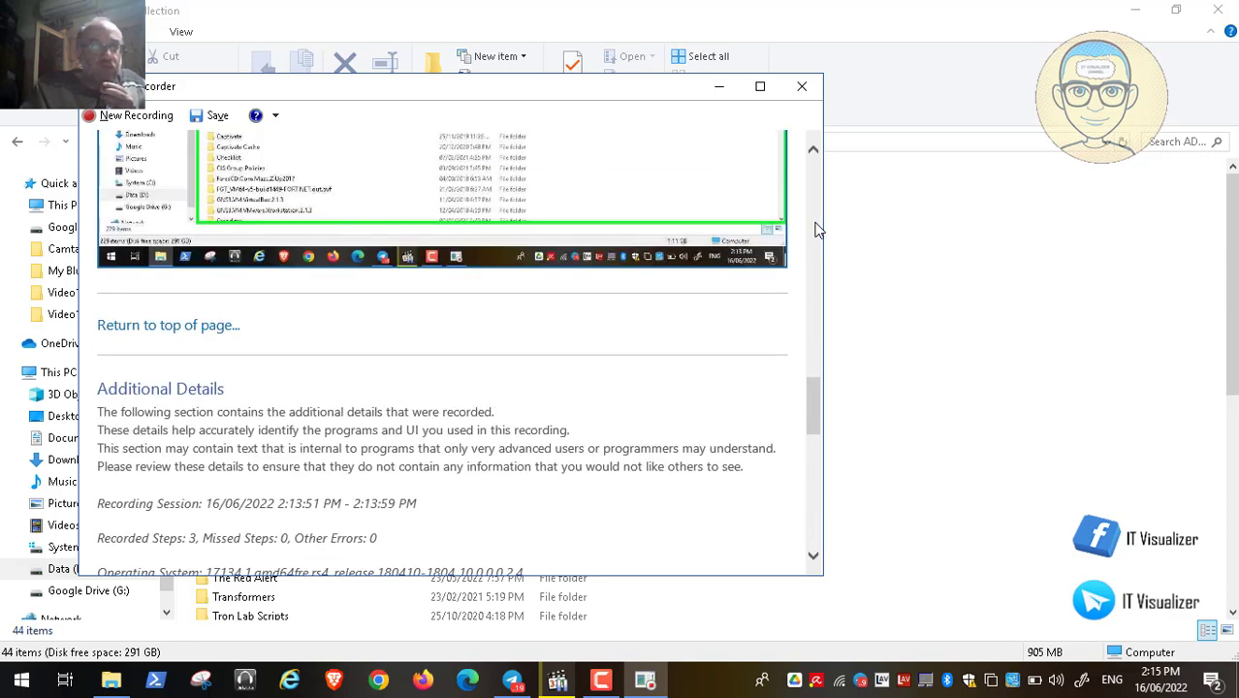
scroll(816, 230, "up", 5)
left_click(813, 198)
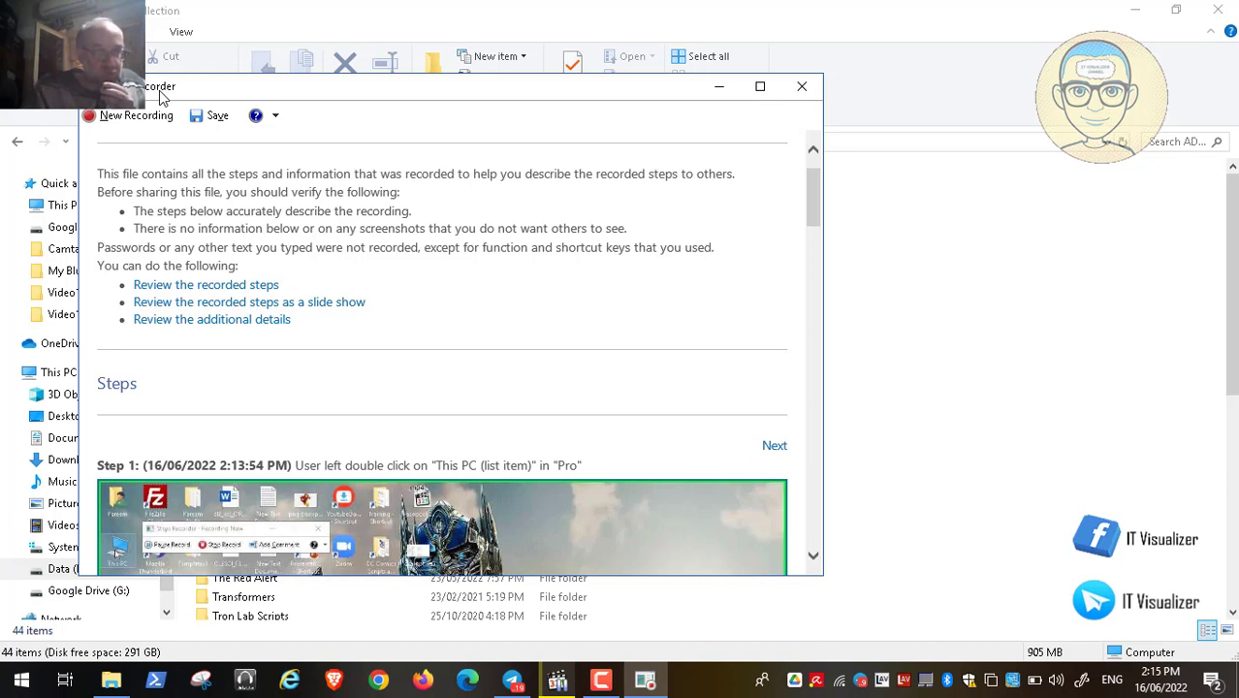
left_click(812, 88)
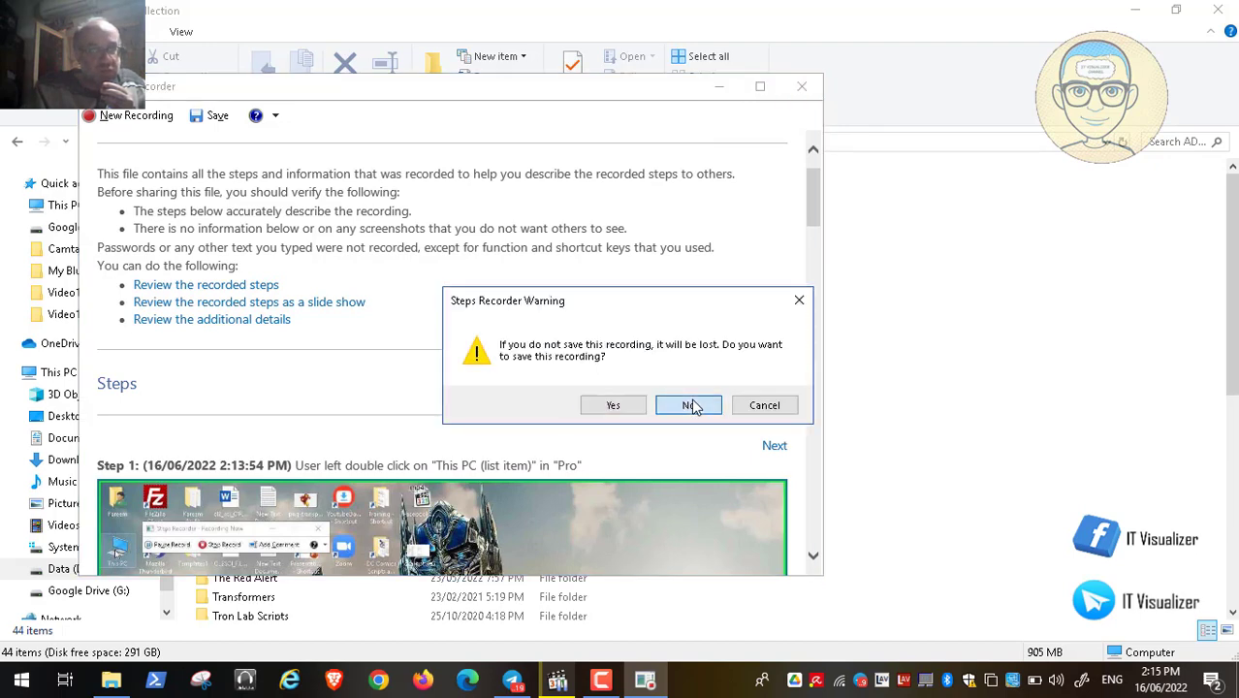
- Discard the Steps Recorder session, close File Explorer, resume the video, and pin KeePassXC to Open-Shell Start
left_click(690, 405)
left_click(1224, 12)
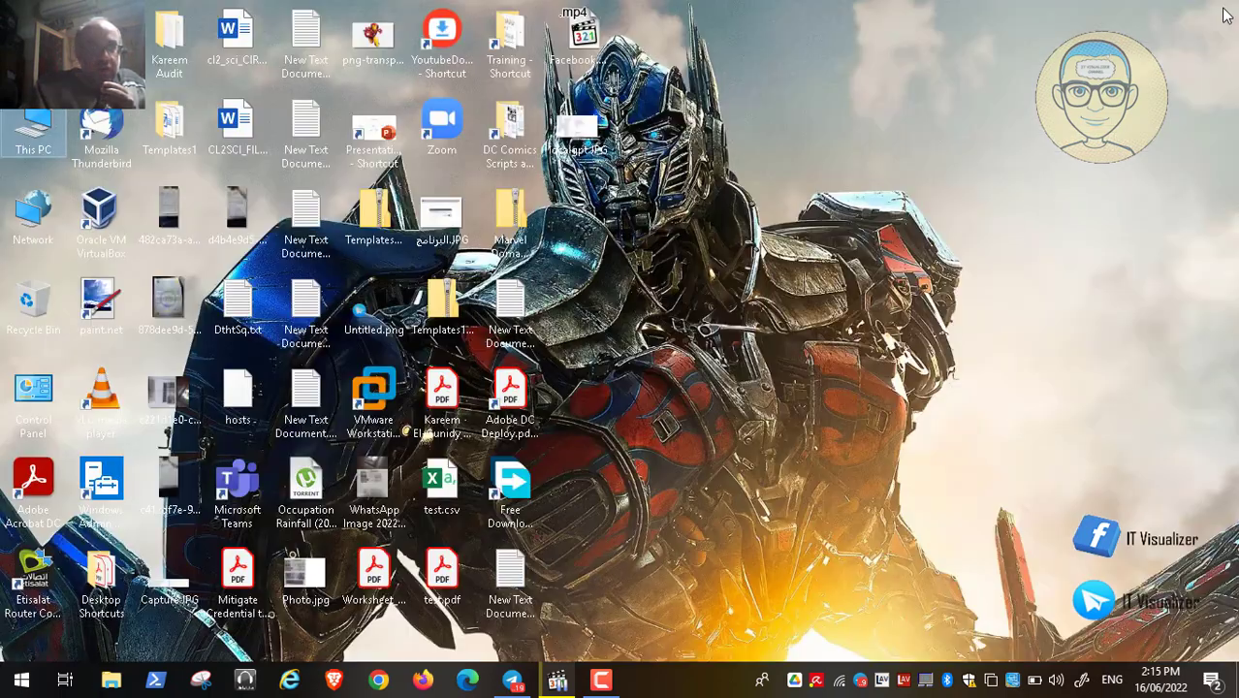
left_click(558, 682)
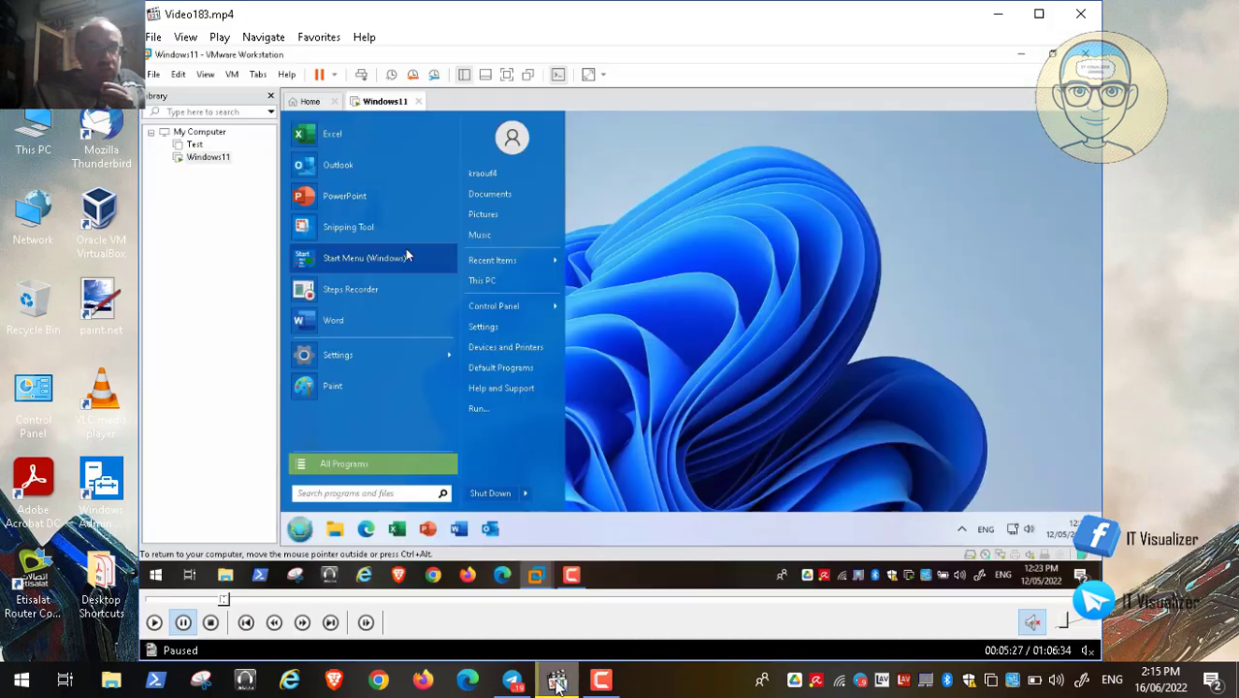
double_click(498, 327)
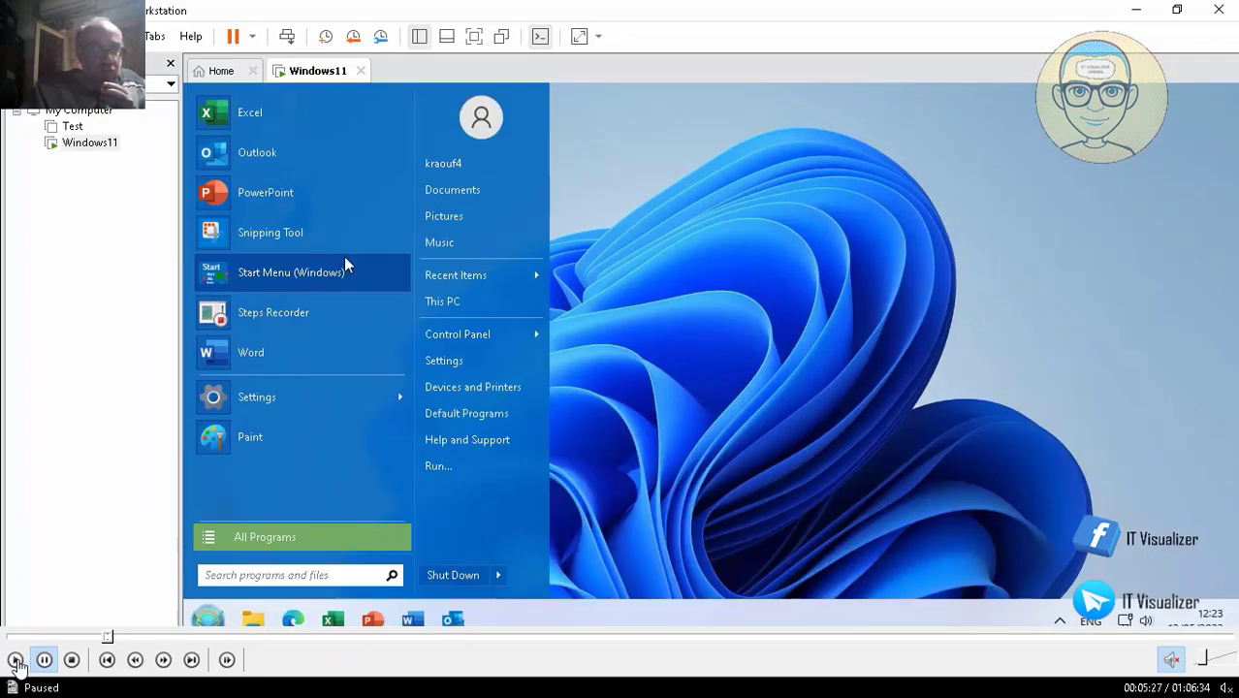
left_click(16, 665)
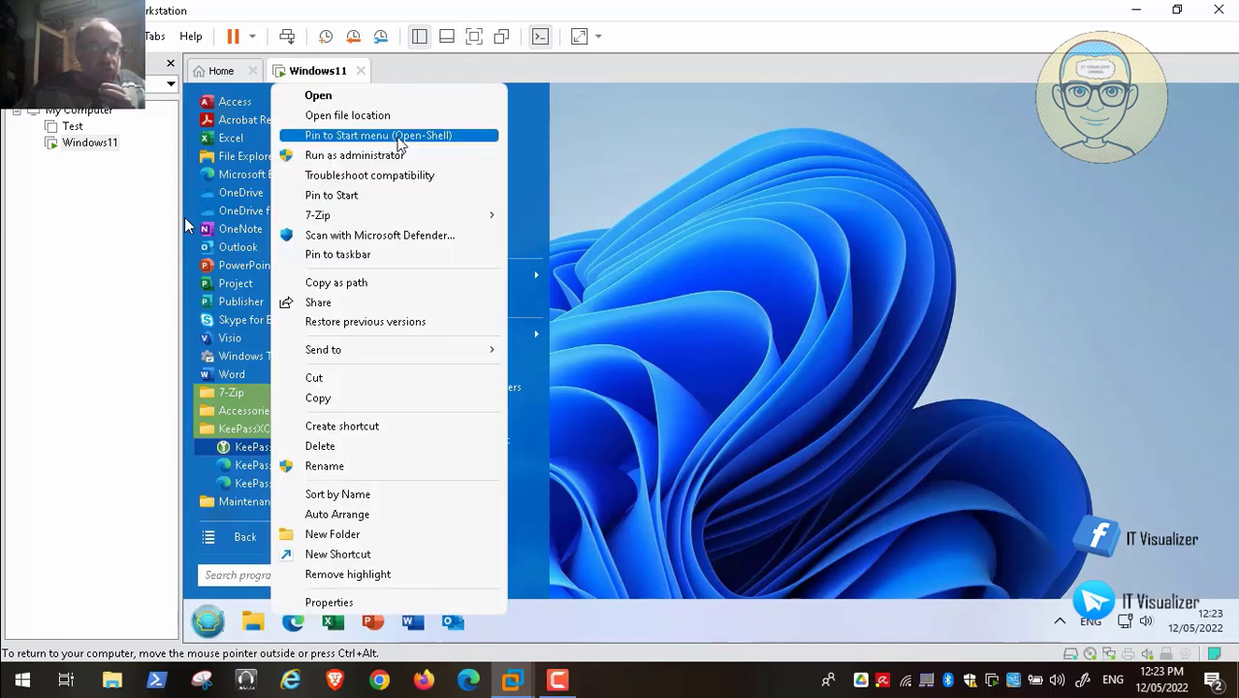
left_click(396, 135)
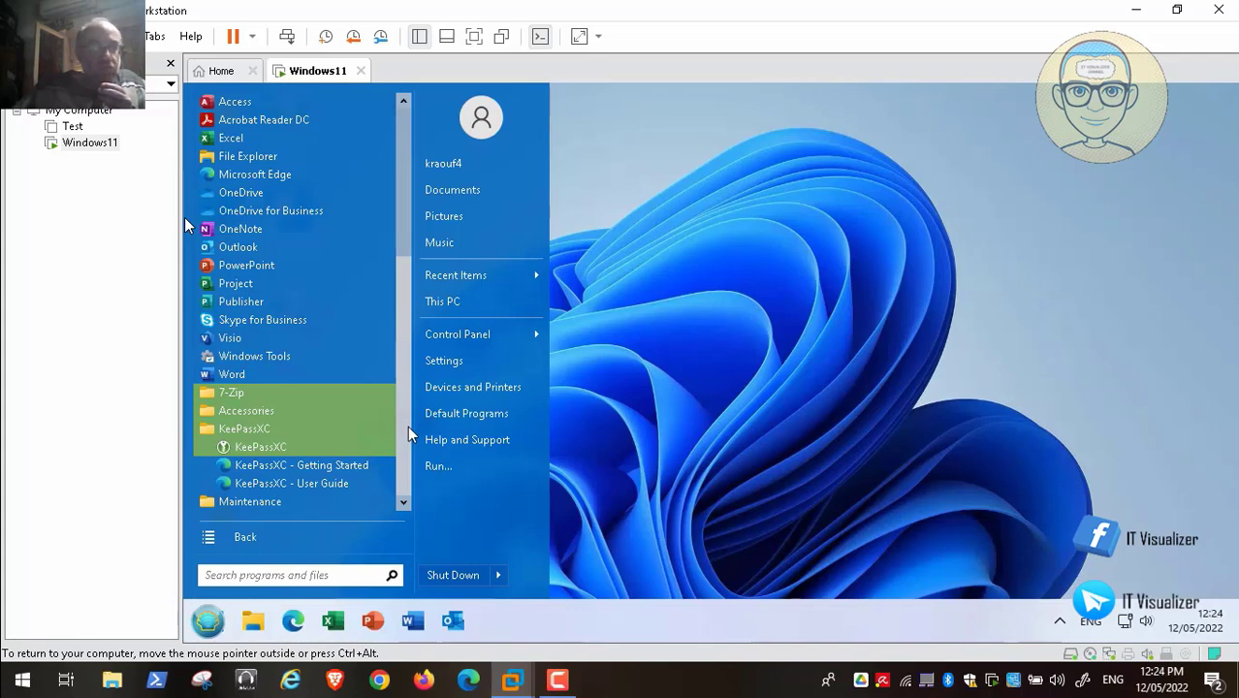
- Pin KeePassXC to the guest taskbar
right_click(280, 446)
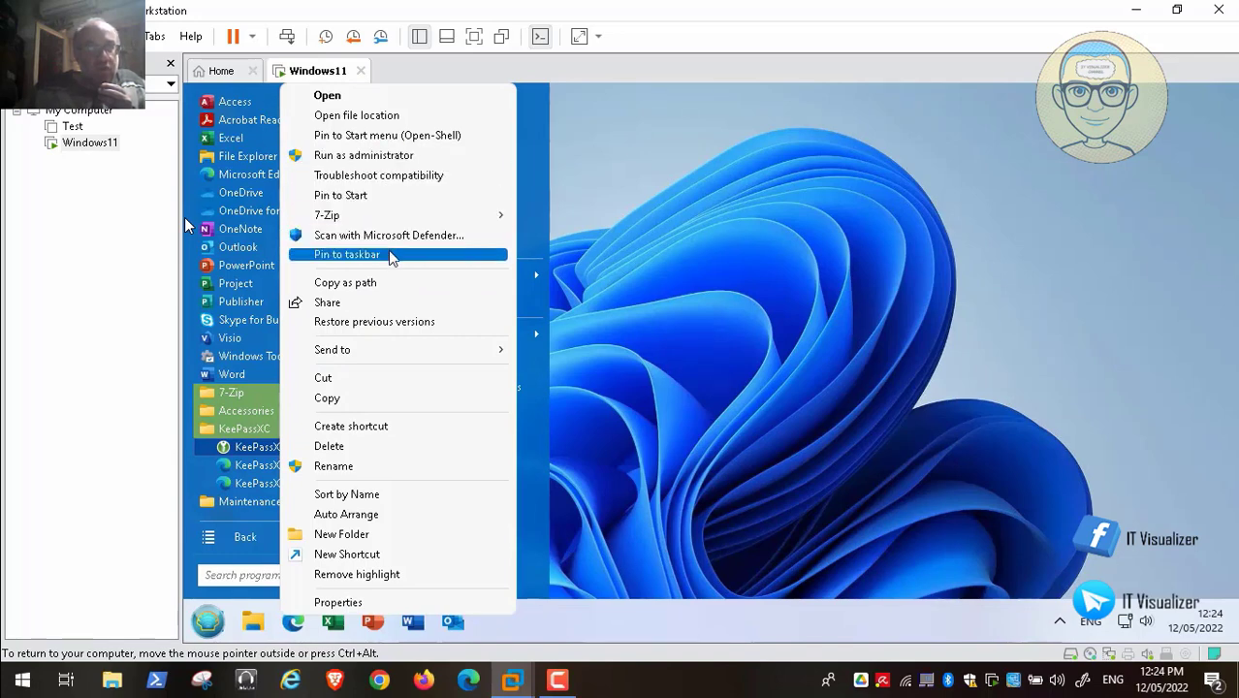
left_click(388, 254)
left_click(688, 213)
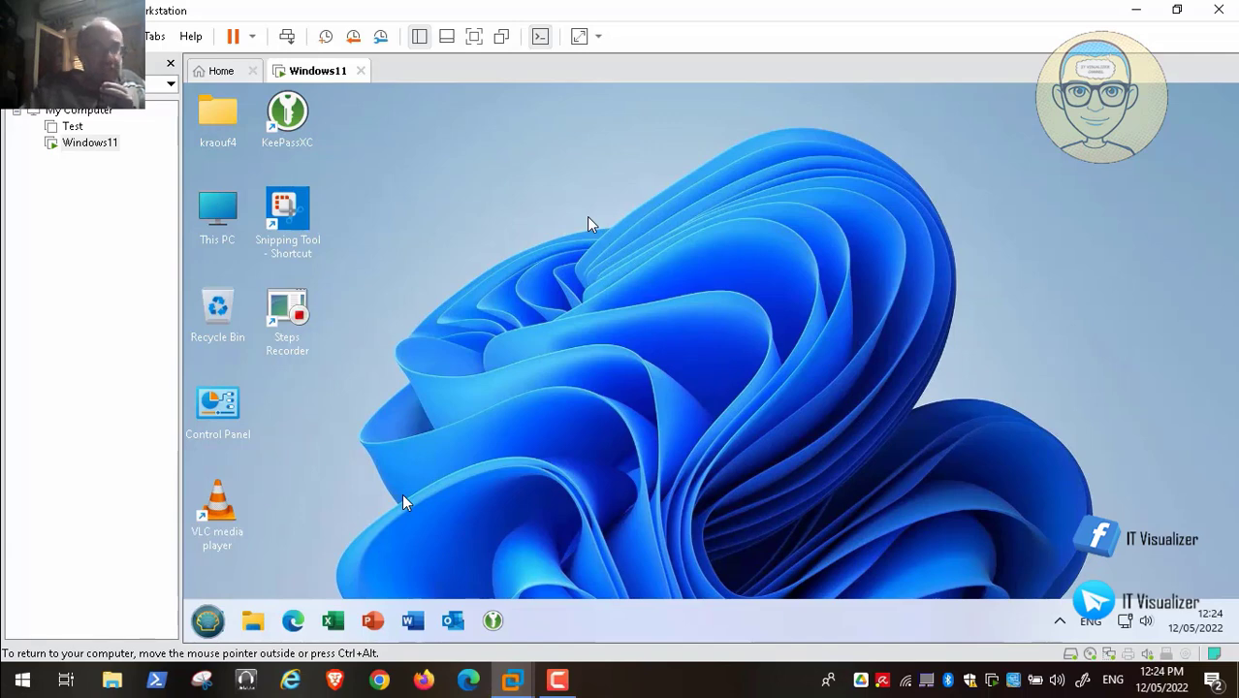
- Search the Start menu for 'open', clear the search and close the menu
left_click(207, 621)
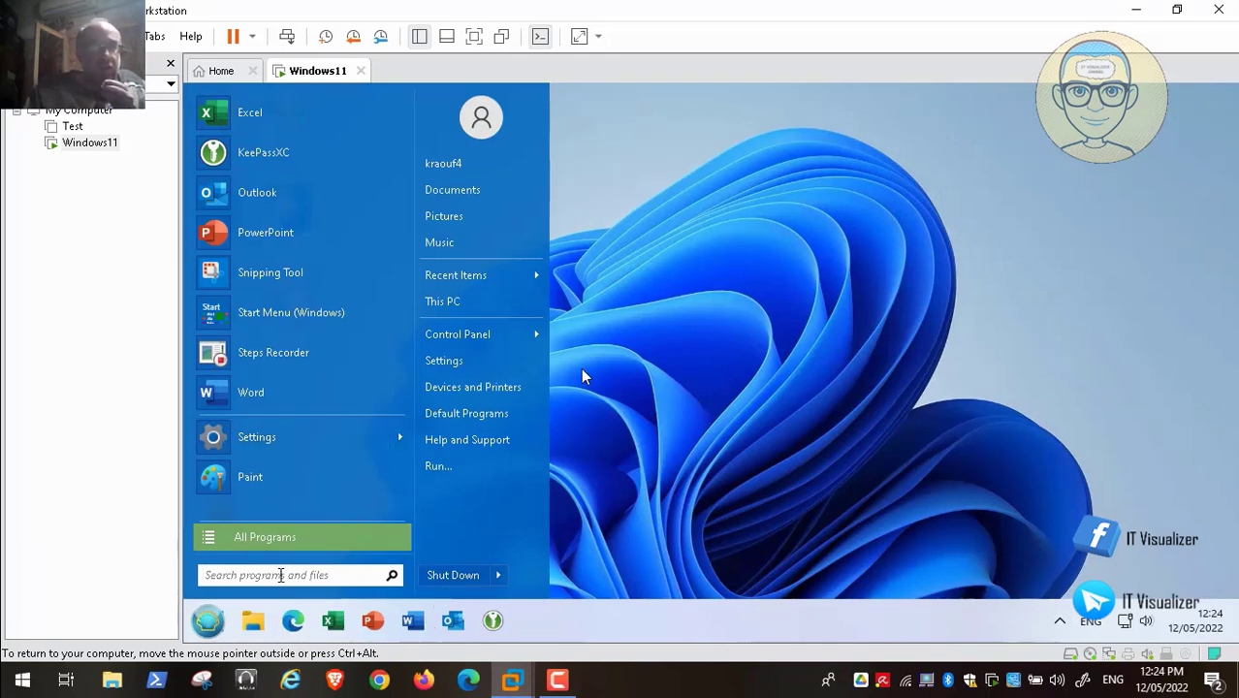
type("ope")
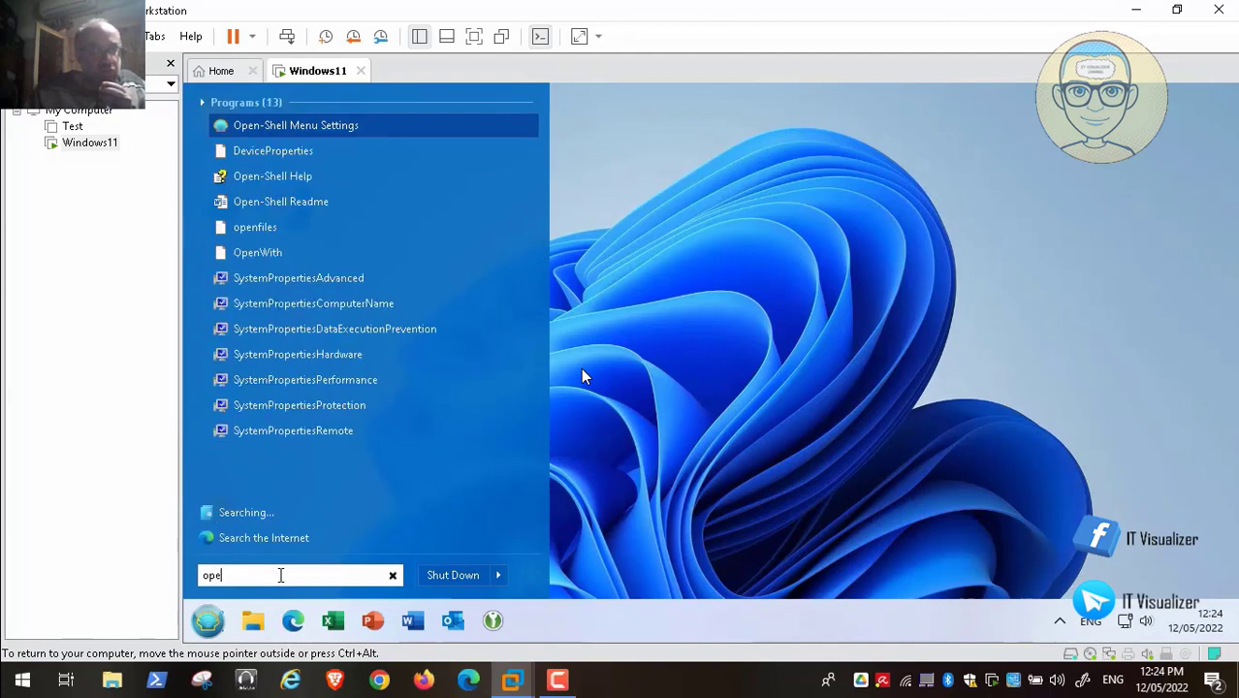
type("n")
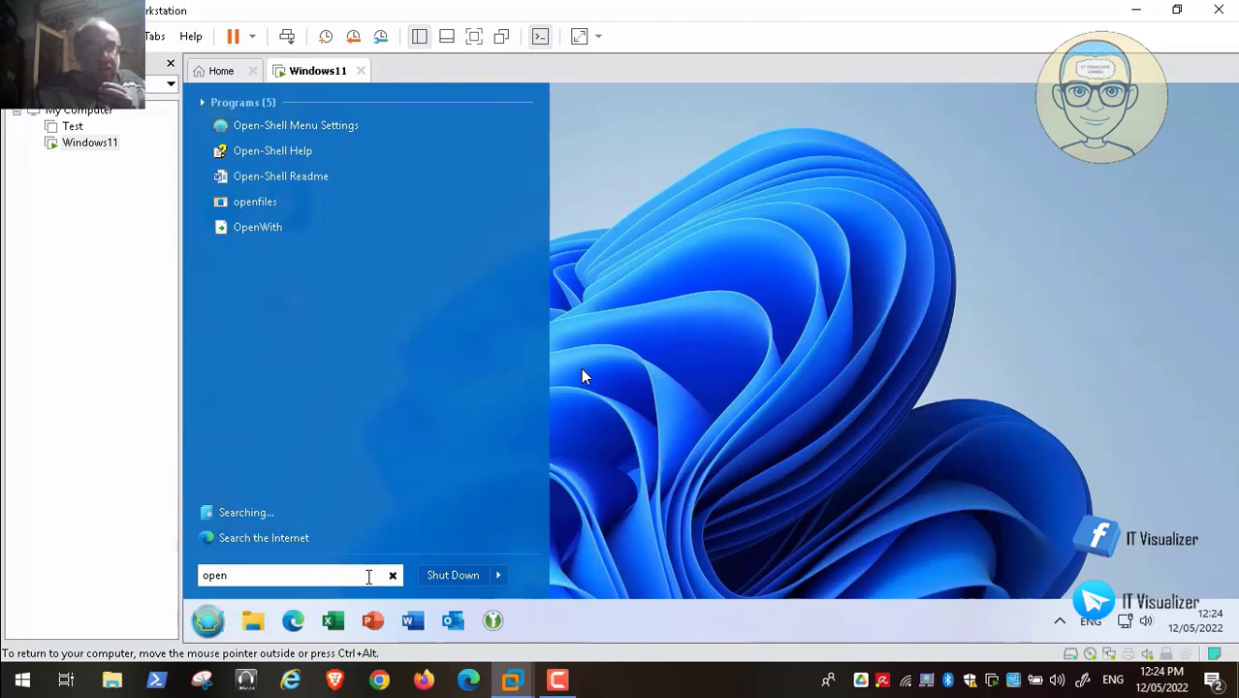
left_click(394, 577)
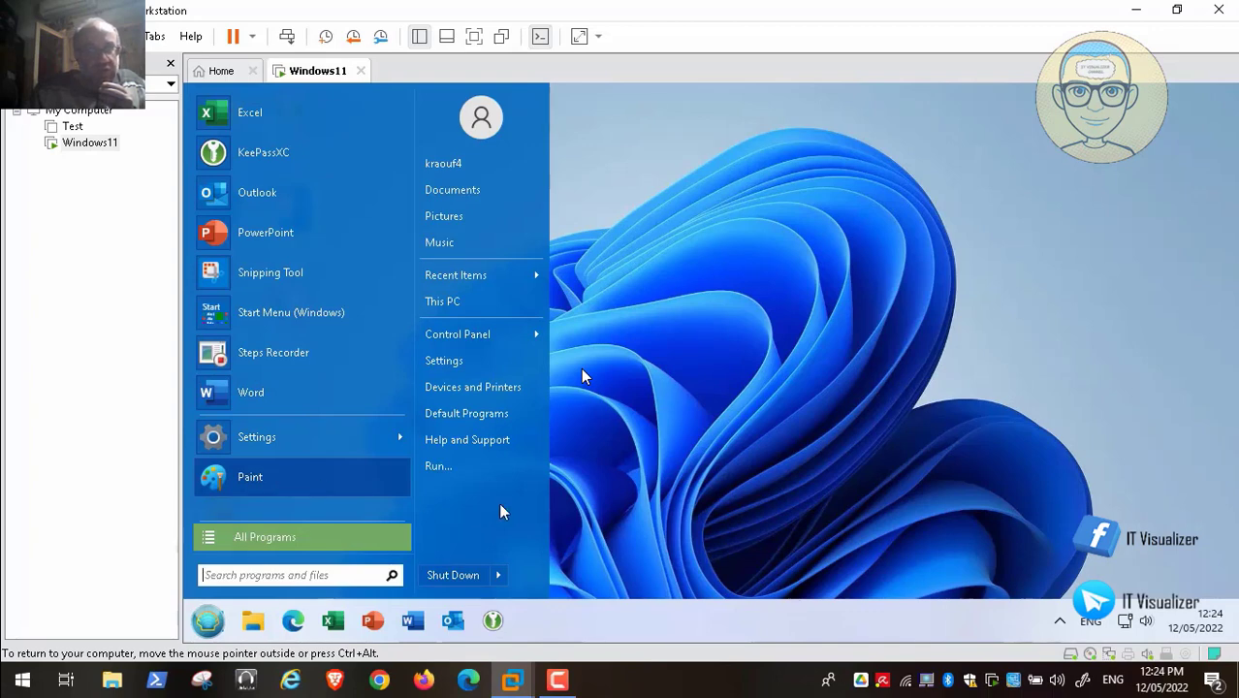
left_click(651, 396)
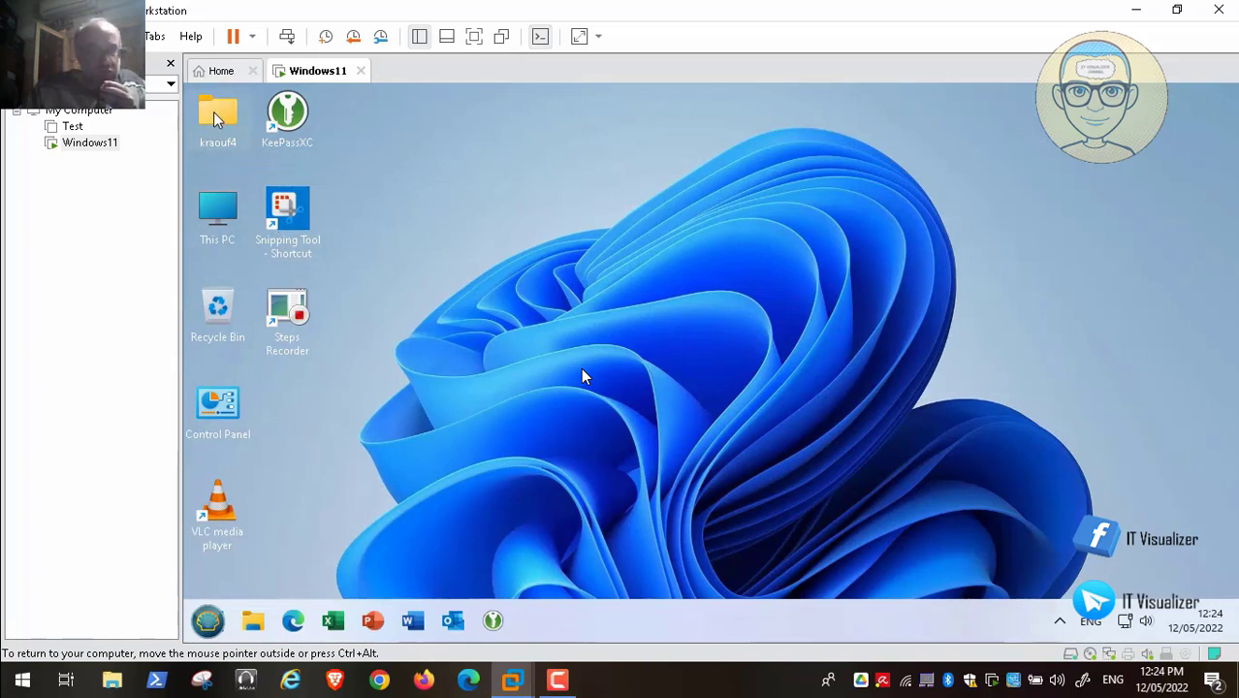
- Open the user profile folder from the guest desktop and scroll its navigation pane toward Local Disk (D:)
double_click(216, 119)
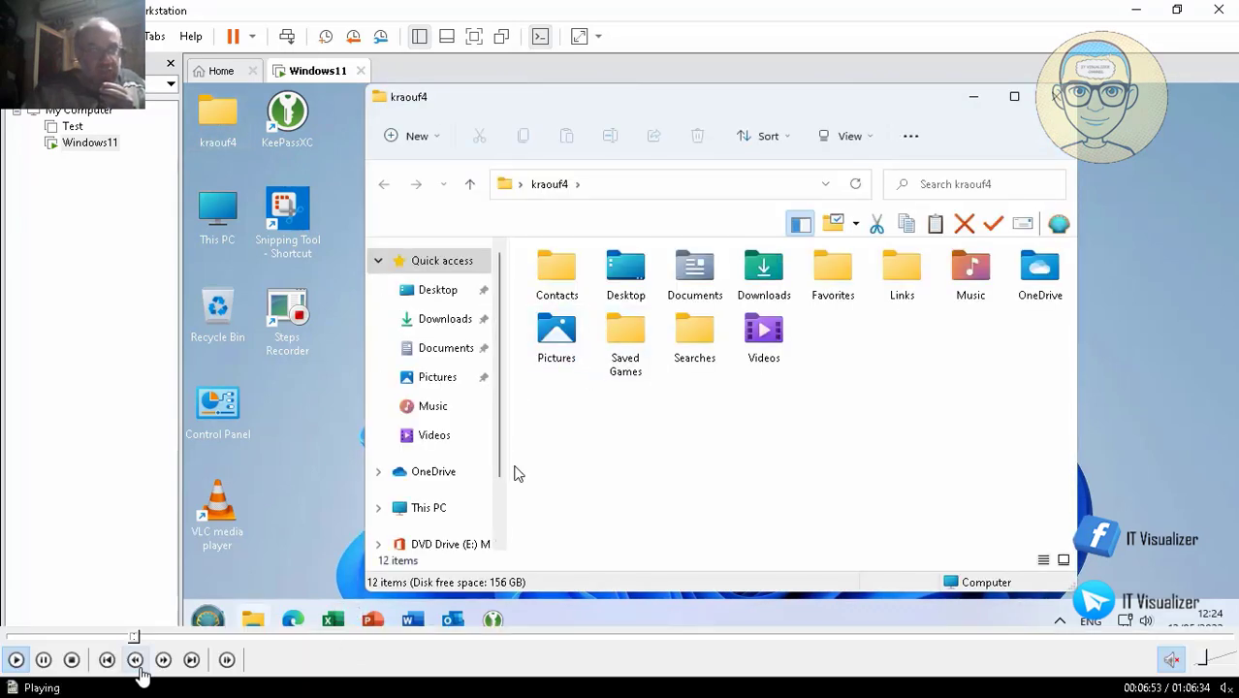
scroll(498, 514, "down", 2)
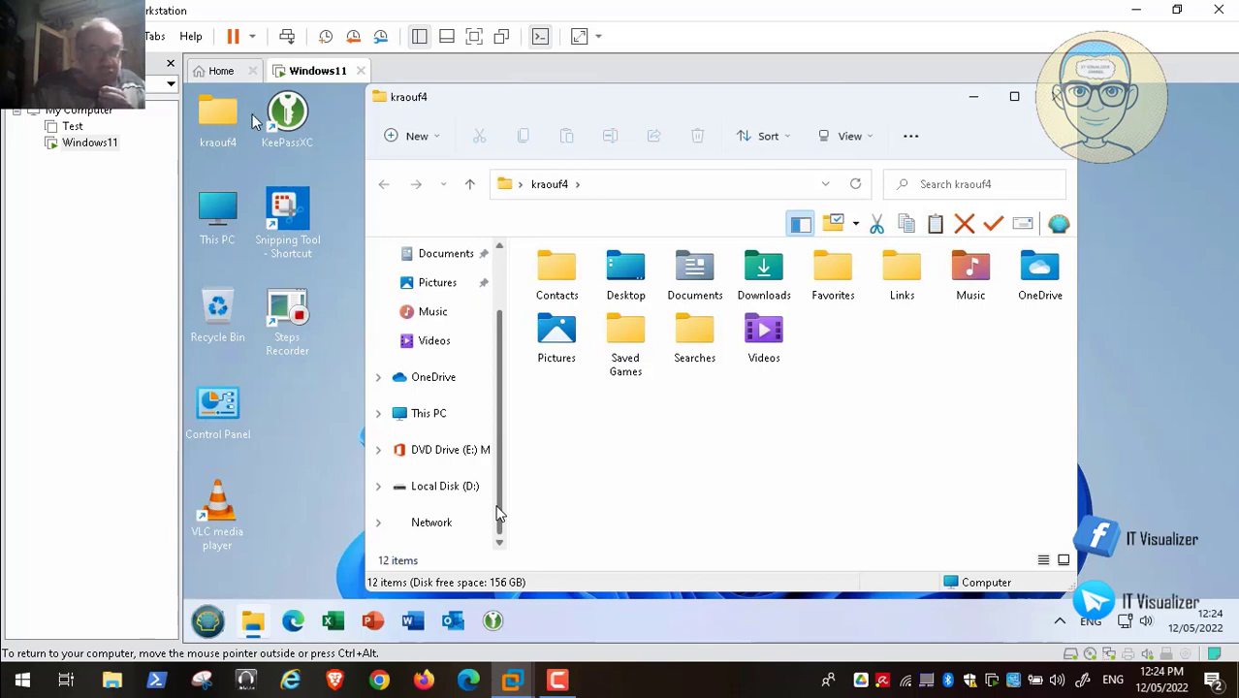
key("Escape")
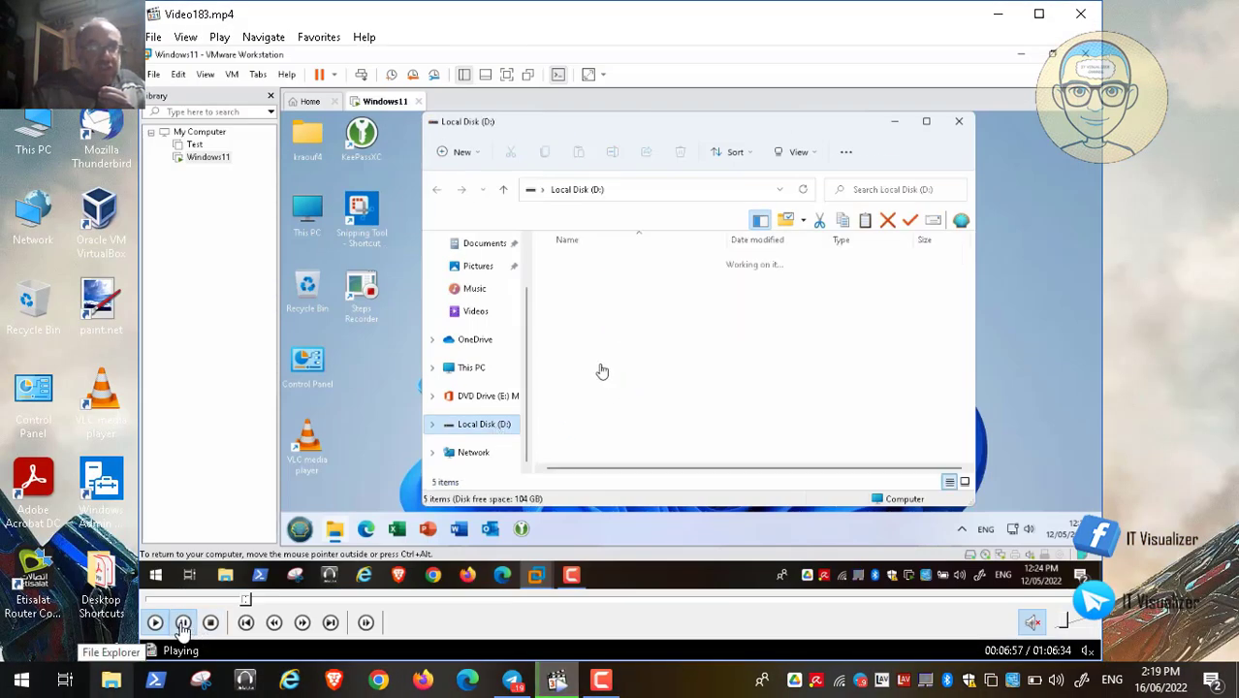
left_click(182, 622)
left_click(998, 15)
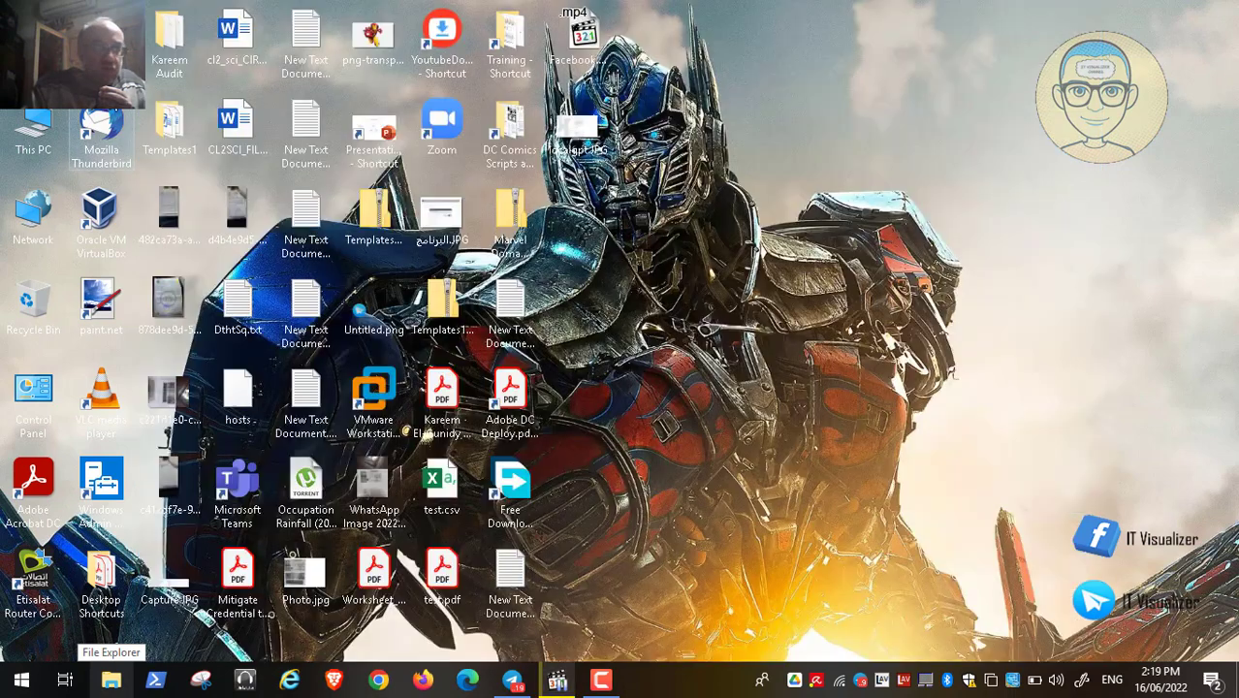
left_click(110, 679)
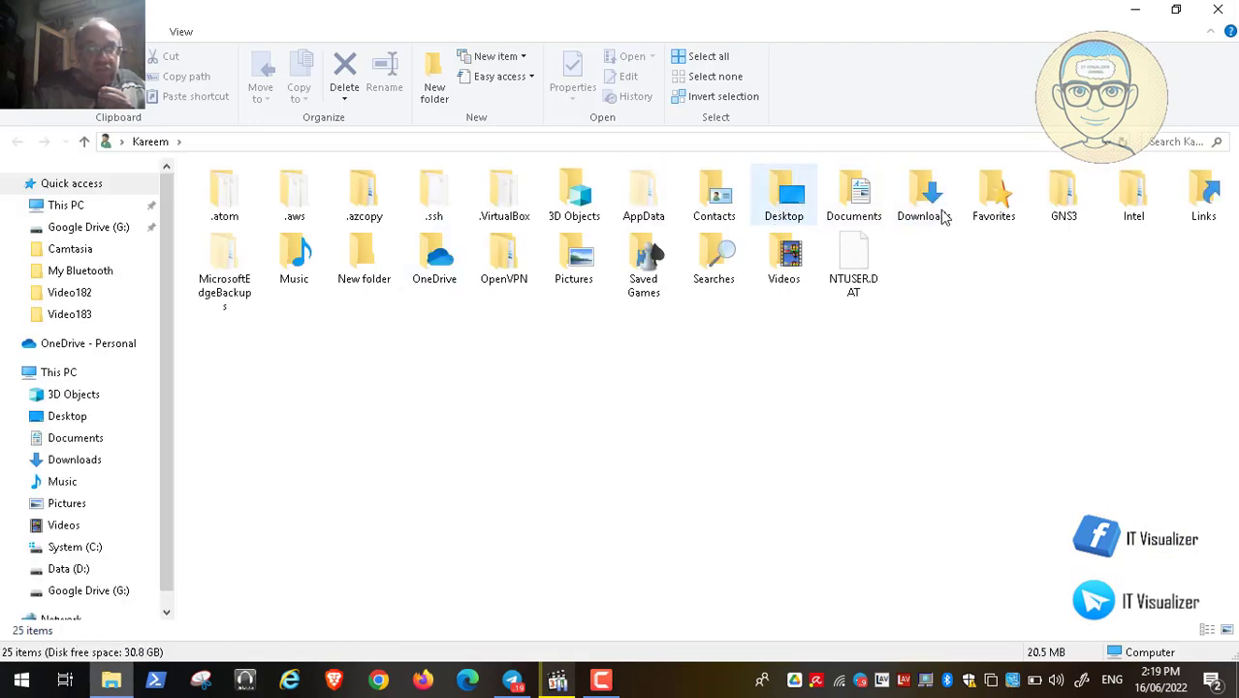
left_click(73, 549)
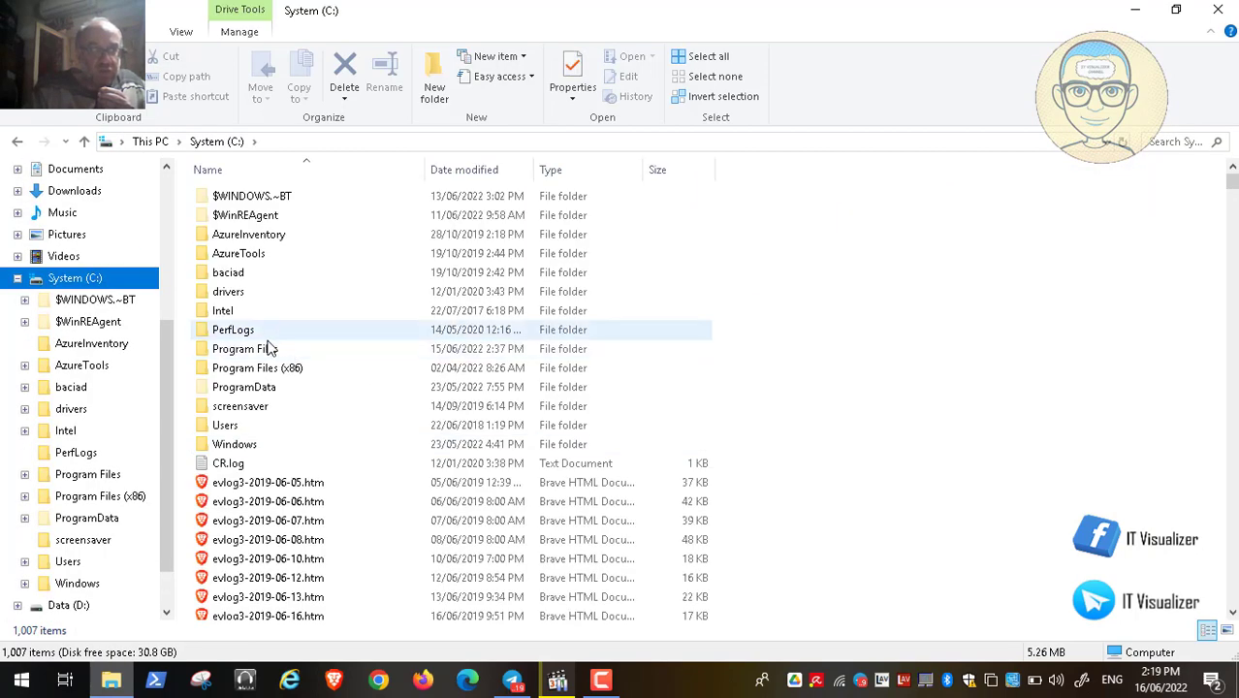
left_click(232, 427)
double_click(233, 430)
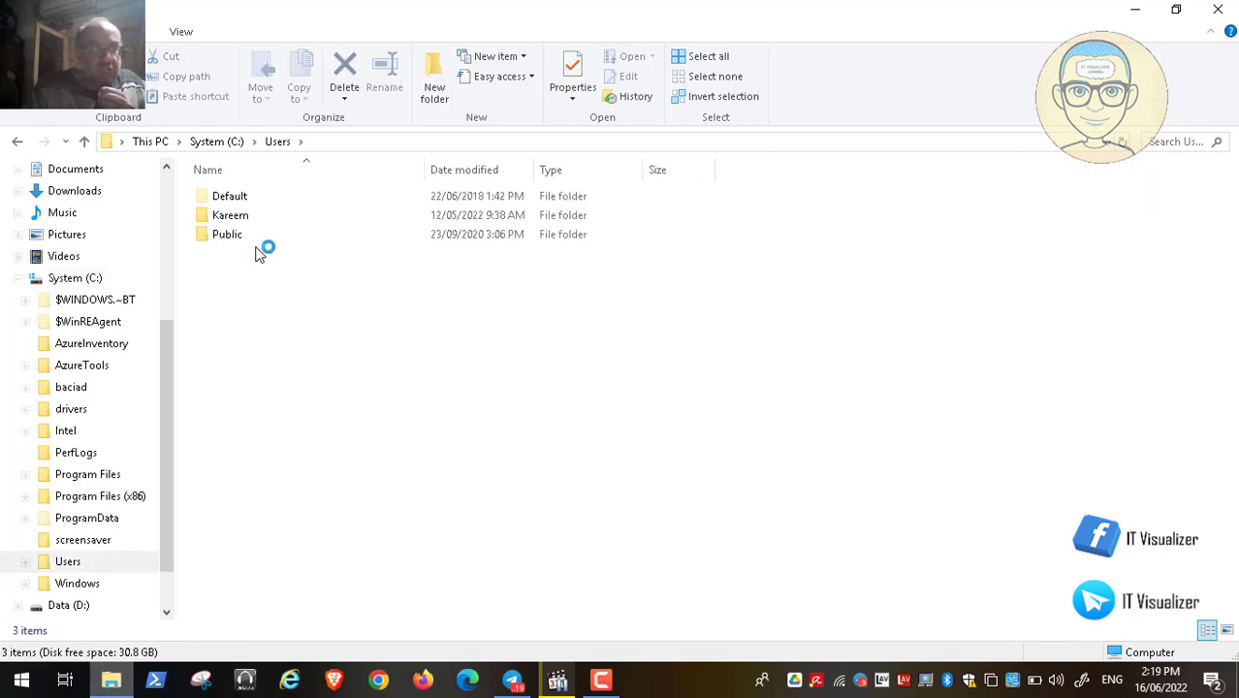
left_click(238, 221)
double_click(237, 221)
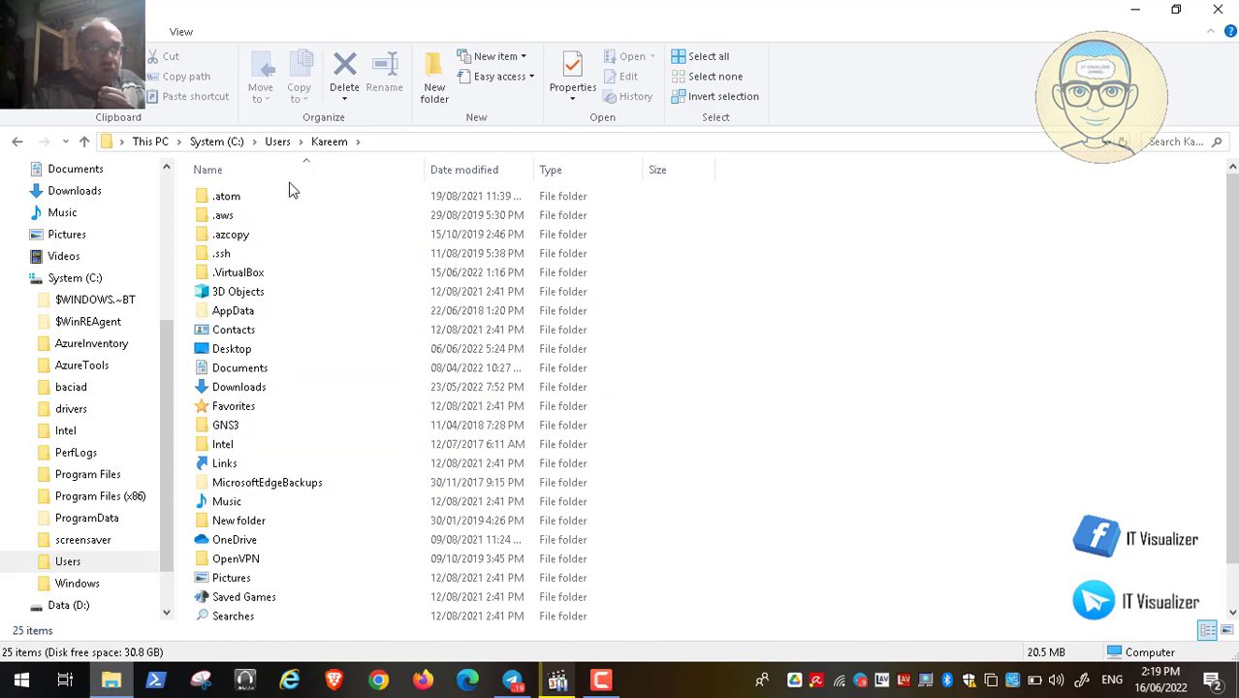
left_click(231, 142)
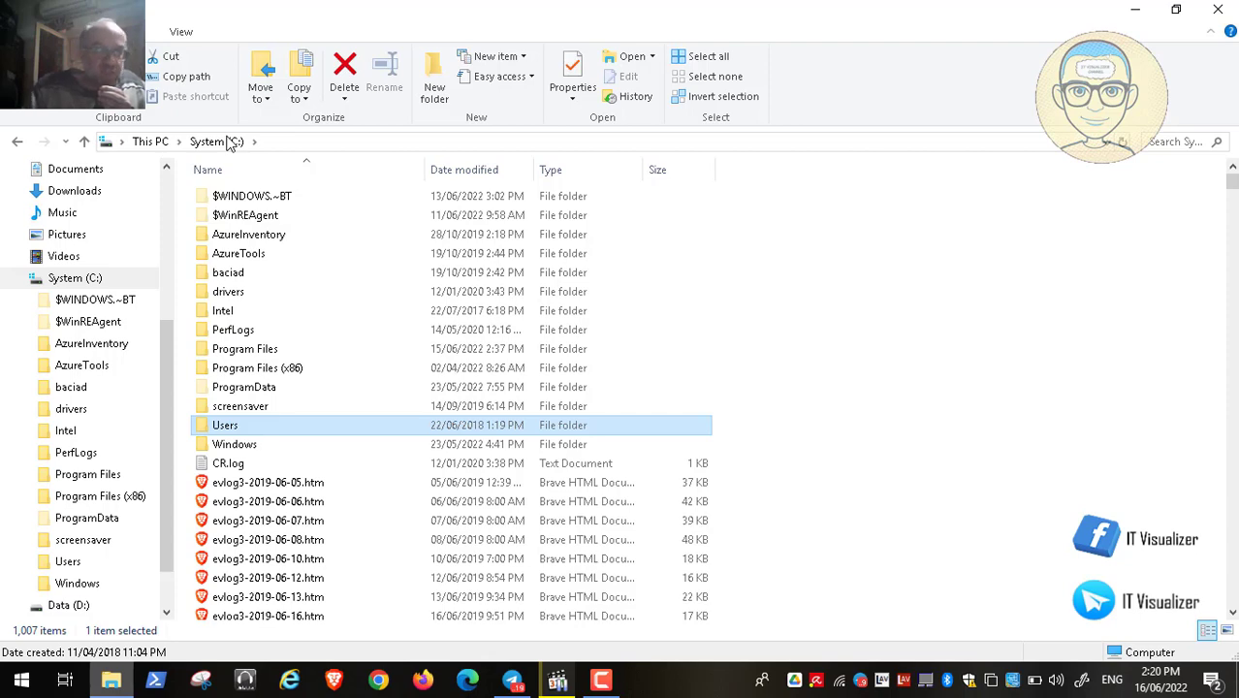
left_click(1219, 10)
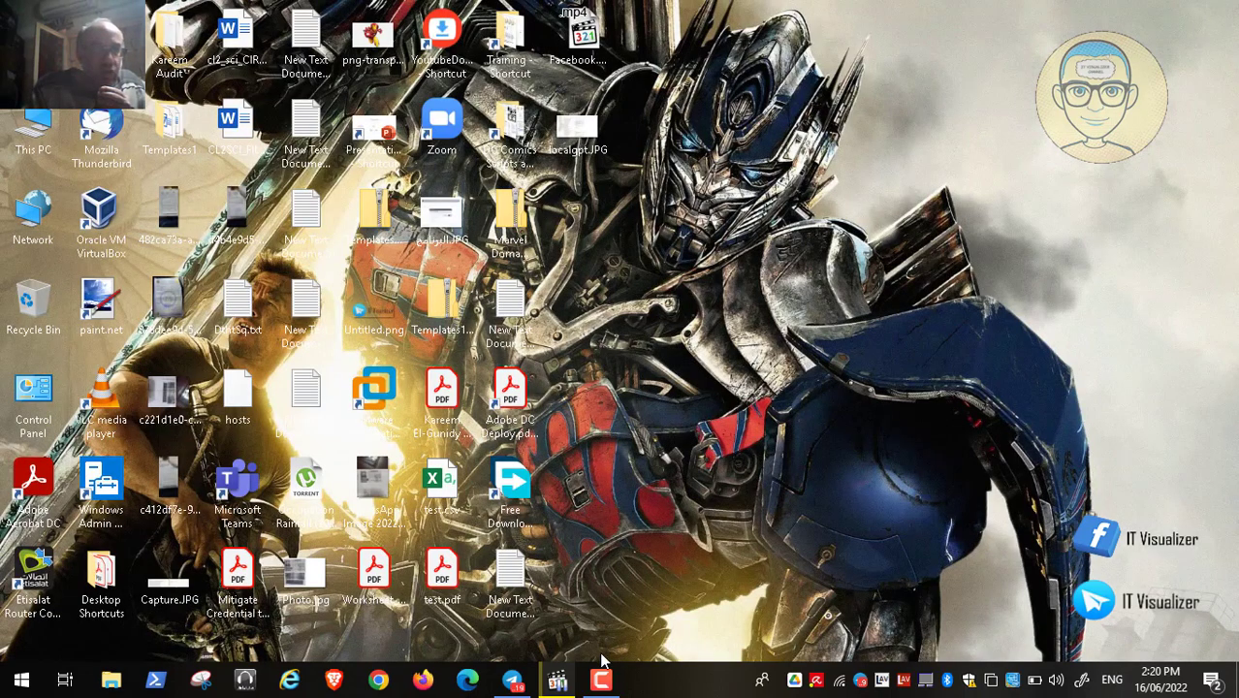
- Play the tutorial video full screen past 00:07:04, then pause it and leave full screen
left_click(557, 679)
key("alt+Return")
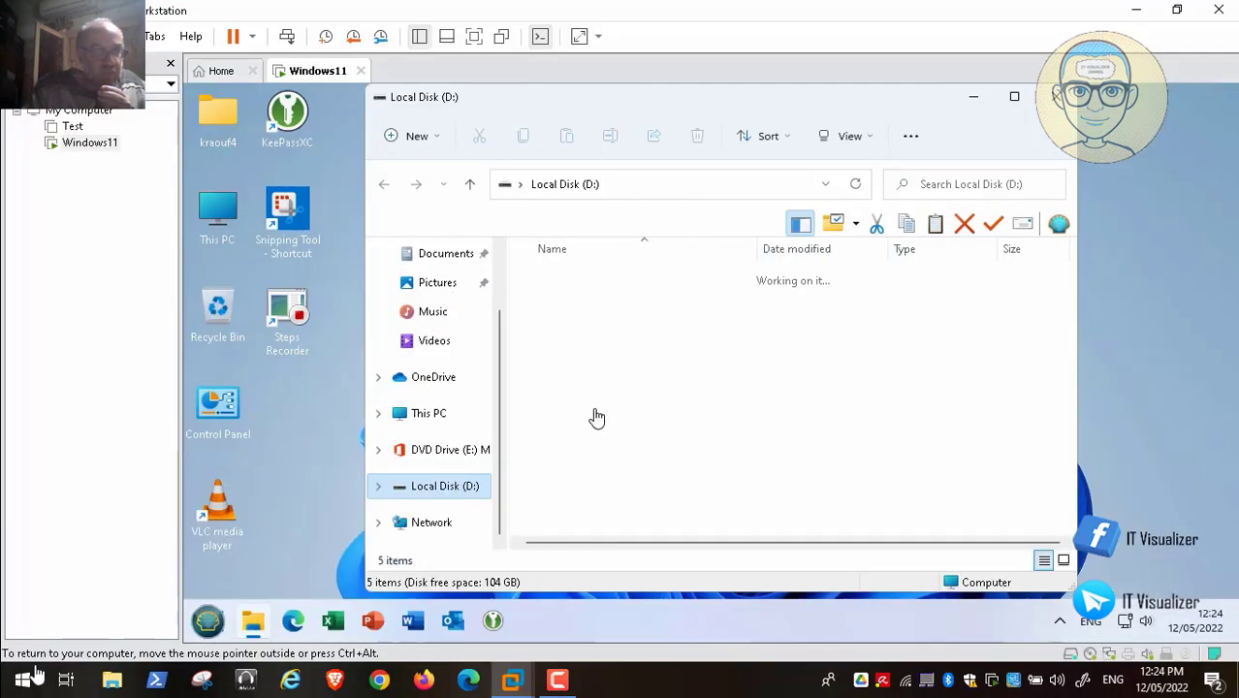
left_click(16, 660)
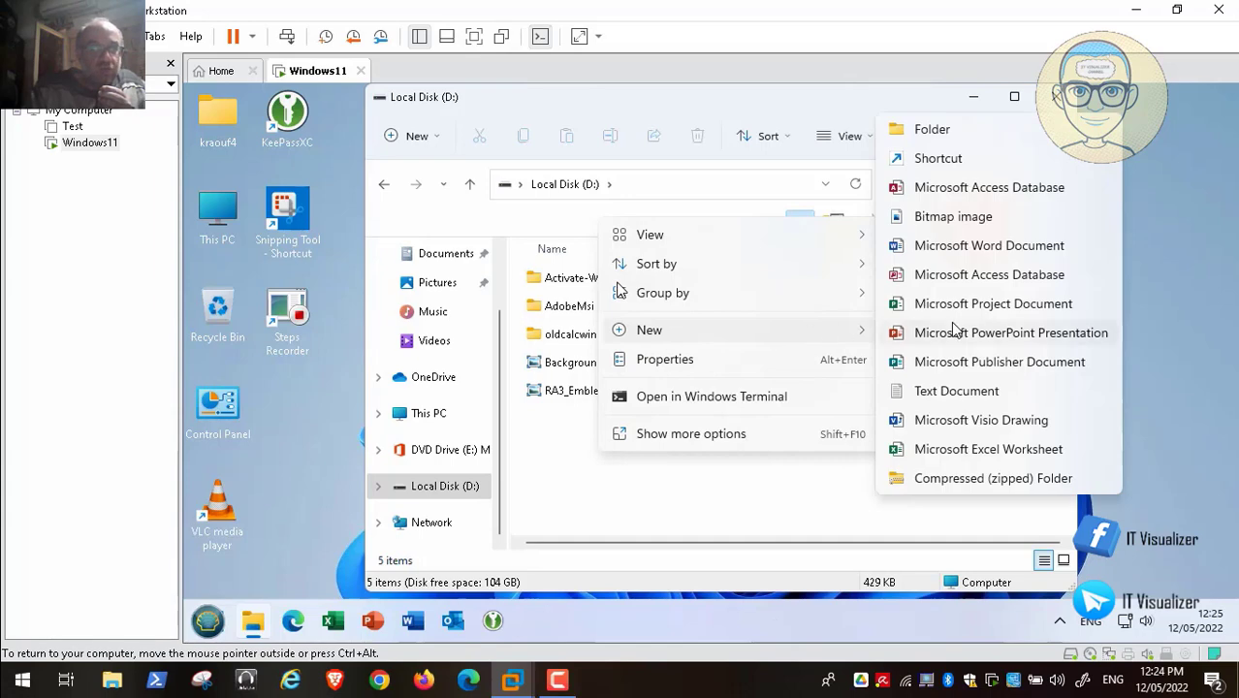
mouse_move(39, 669)
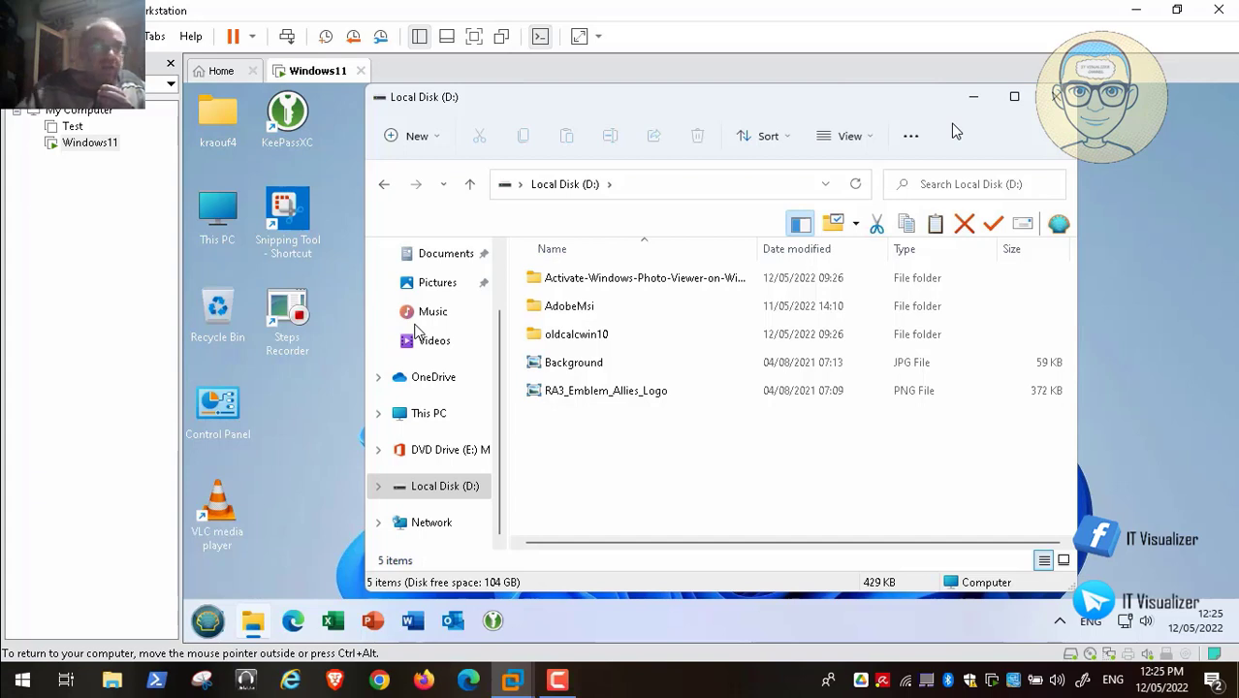
key("space")
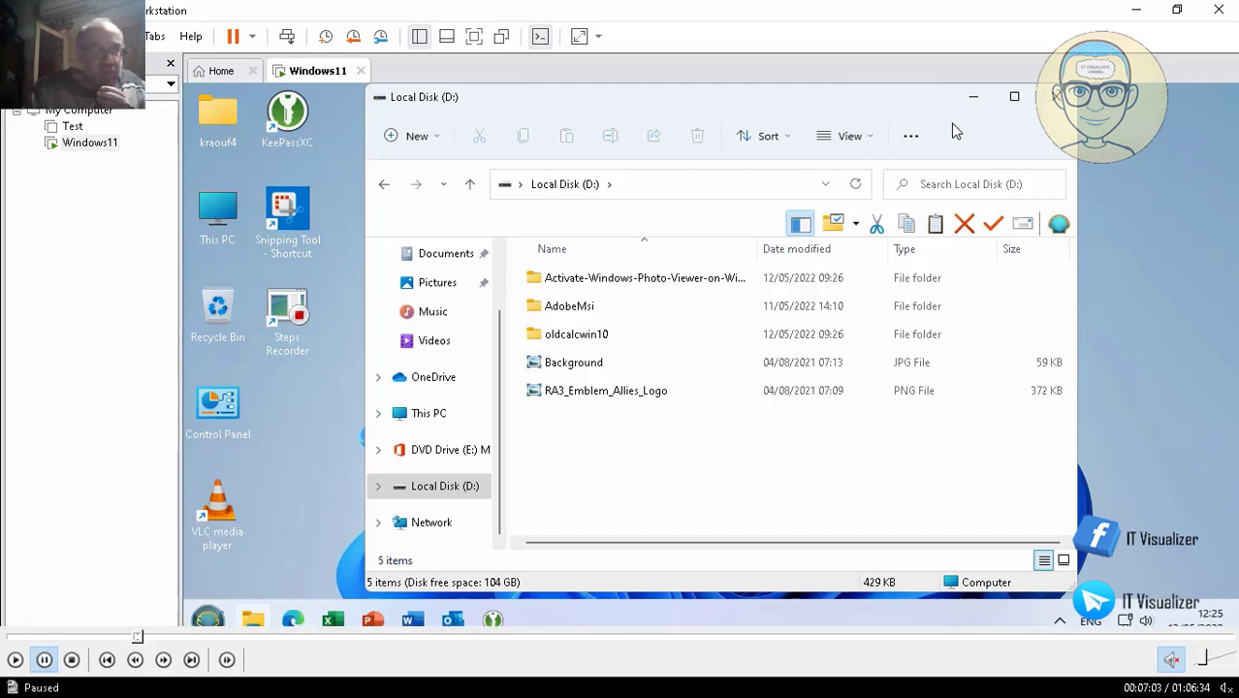
double_click(301, 431)
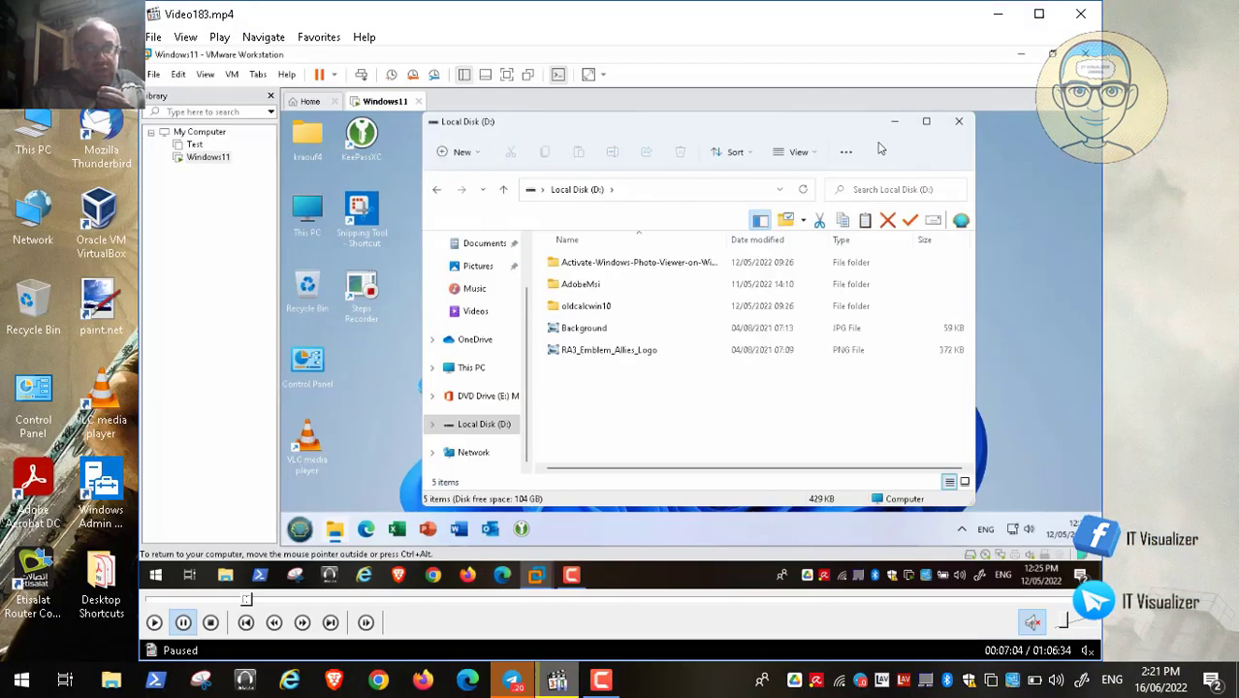
left_click(601, 681)
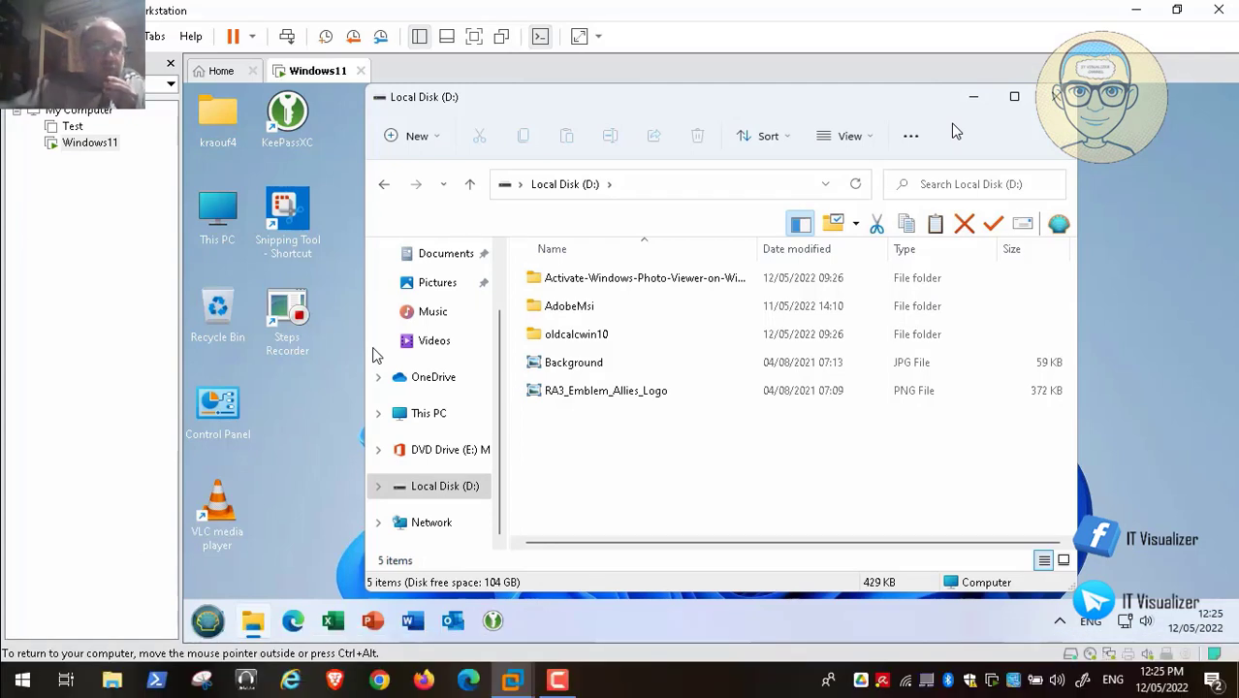
- Create a folder named 'My Documents' on Local Disk (D:) and scroll the navigation pane to the top
key("ctrl+shift+n")
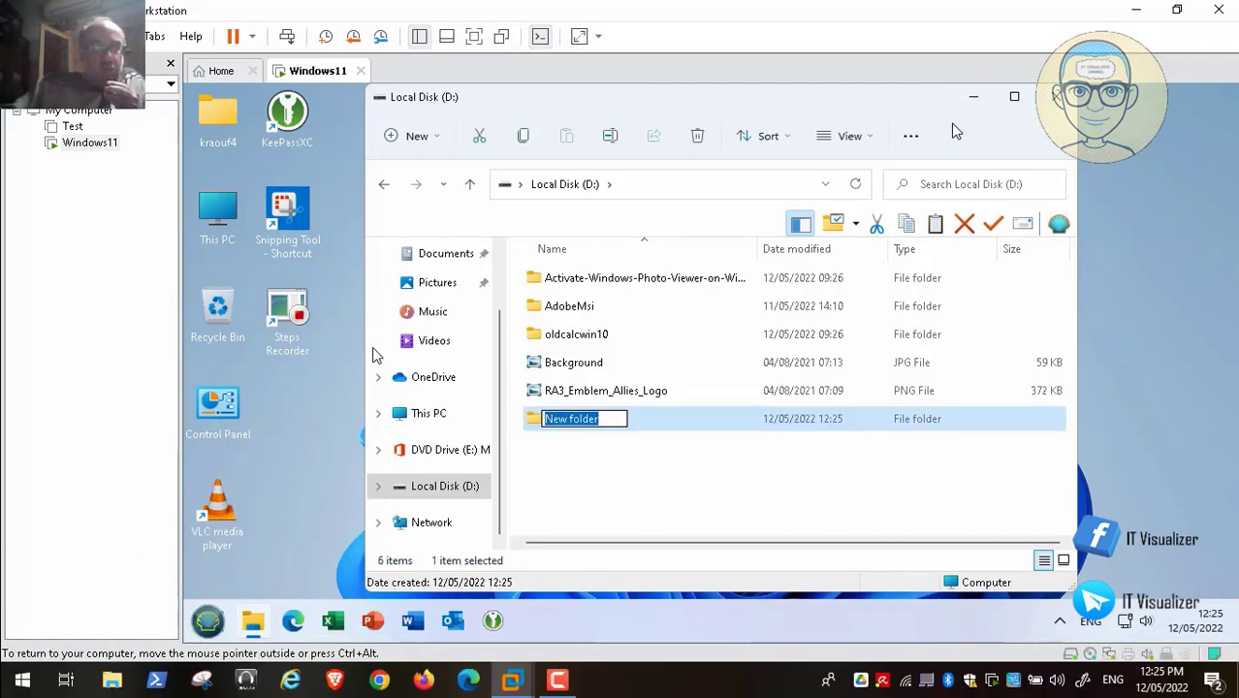
key("BackSpace")
type("MY")
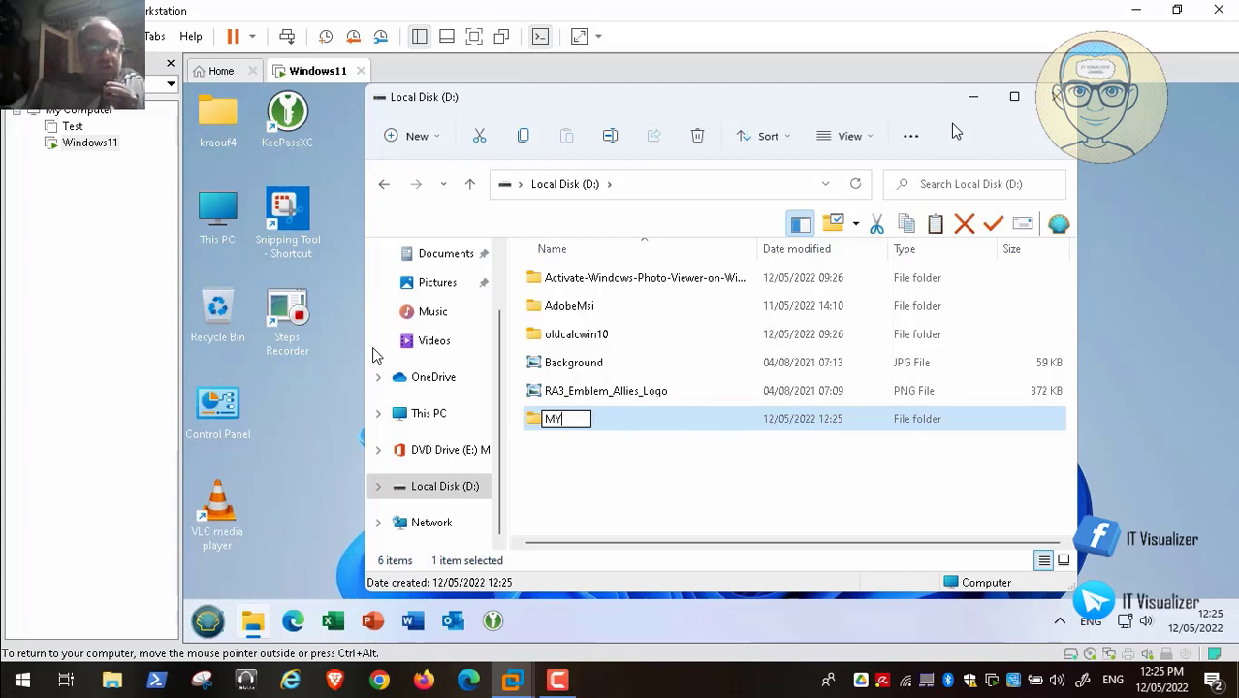
key("BackSpace")
type("y")
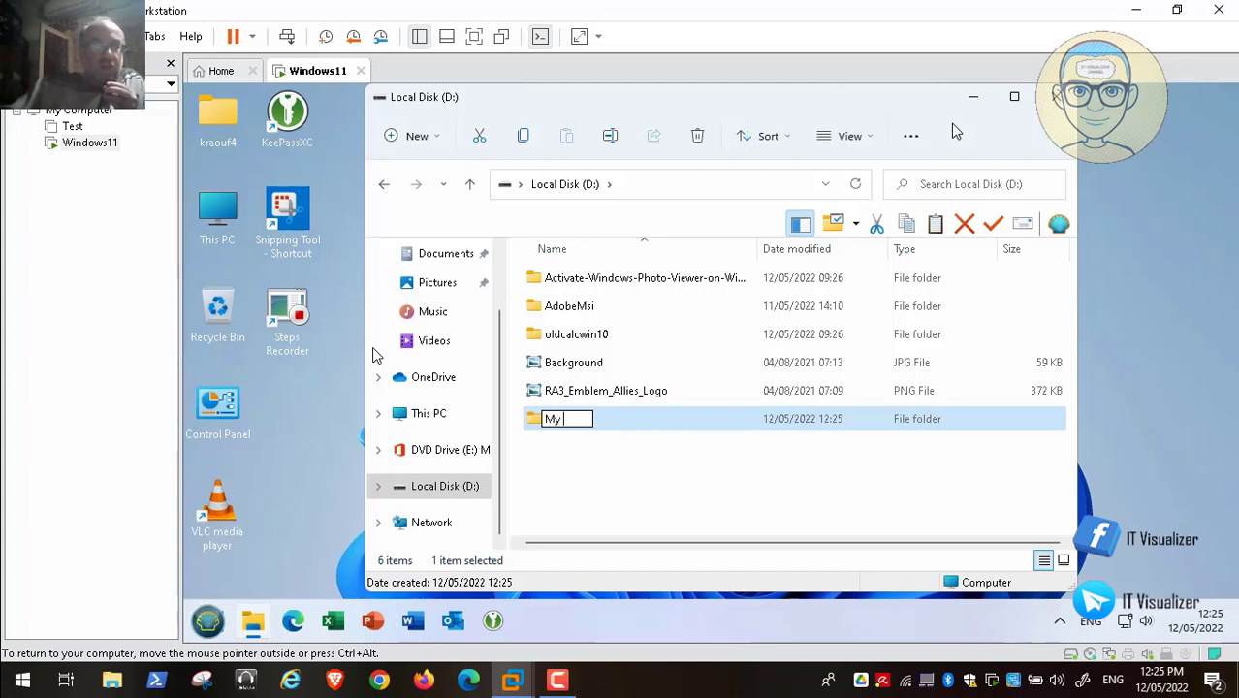
type(" Docume")
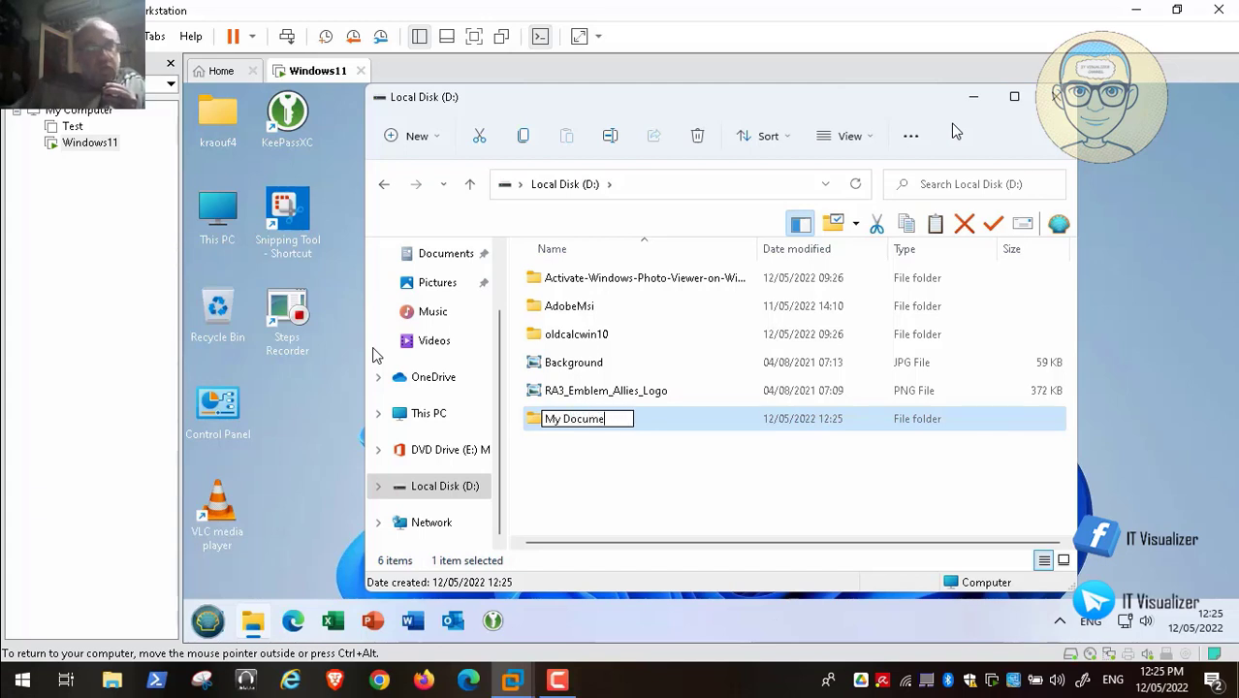
type("nts")
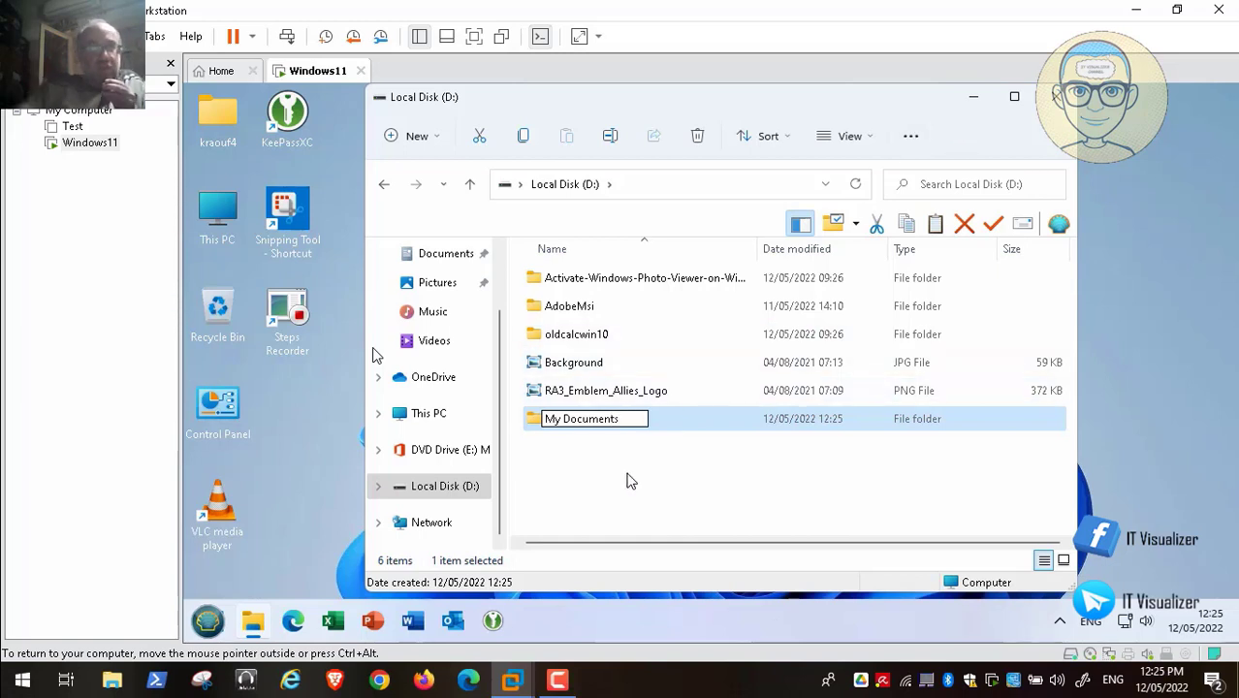
left_click(628, 480)
scroll(501, 288, "up", 3)
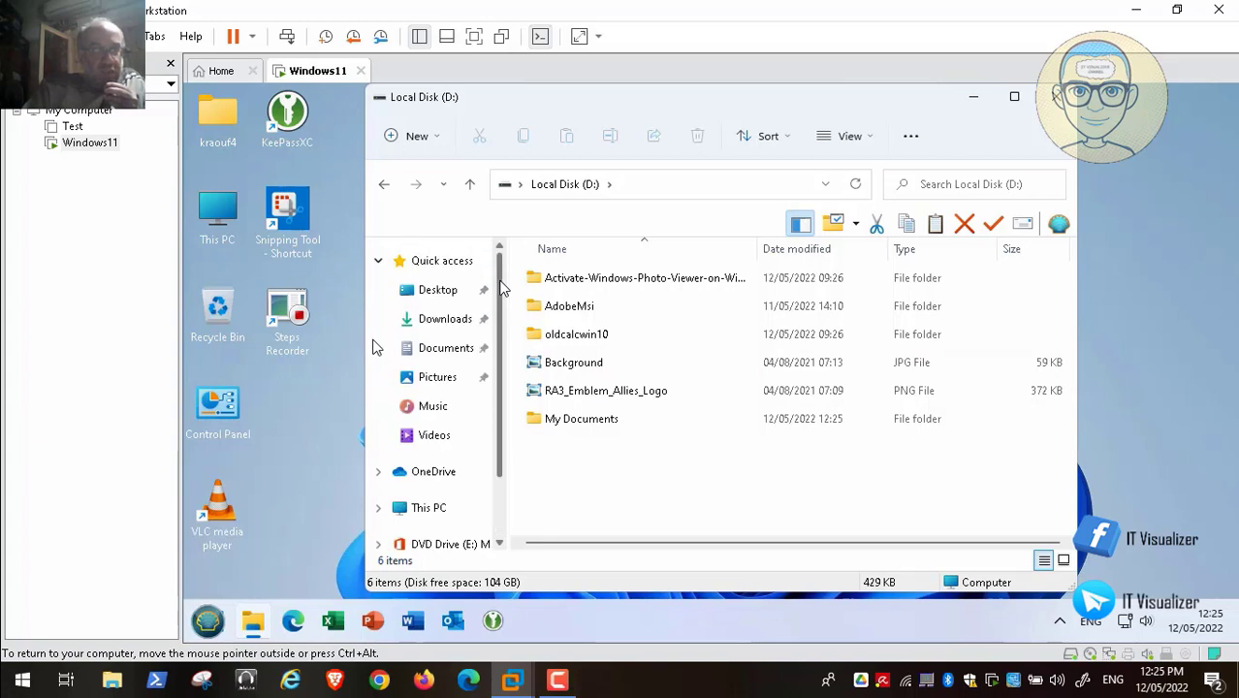
- Open Properties for Downloads under Quick access, then pause the tutorial at 00:07:30
right_click(441, 325)
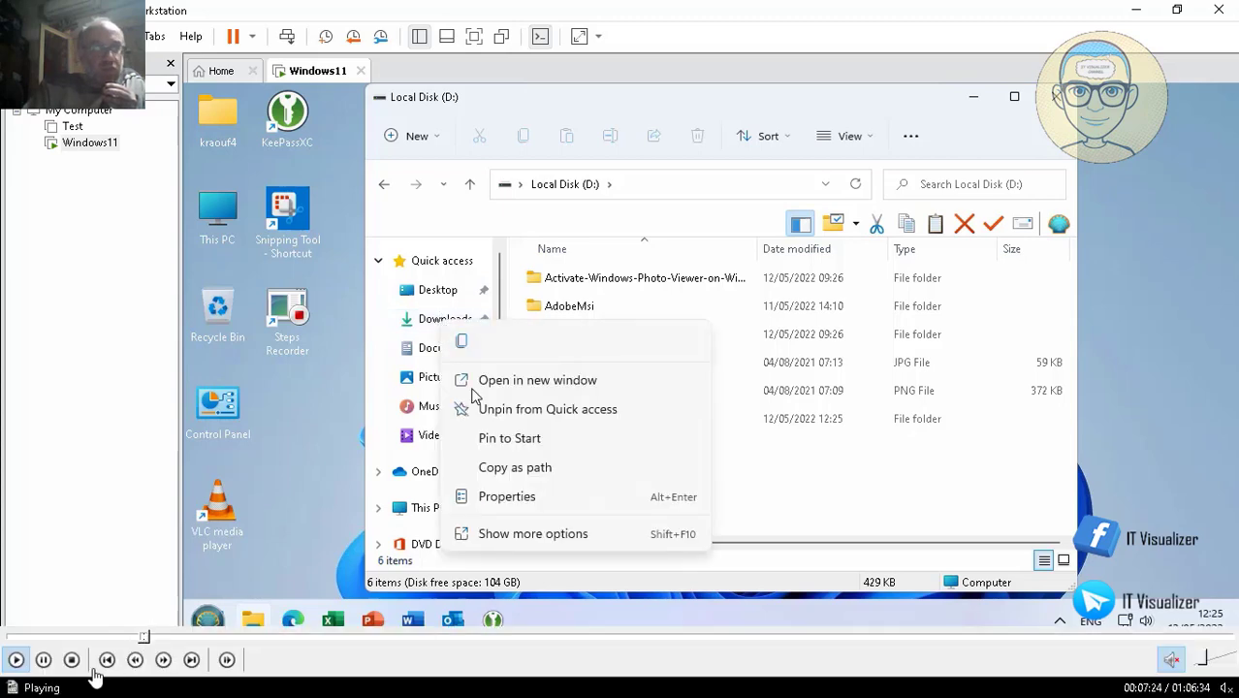
left_click(528, 498)
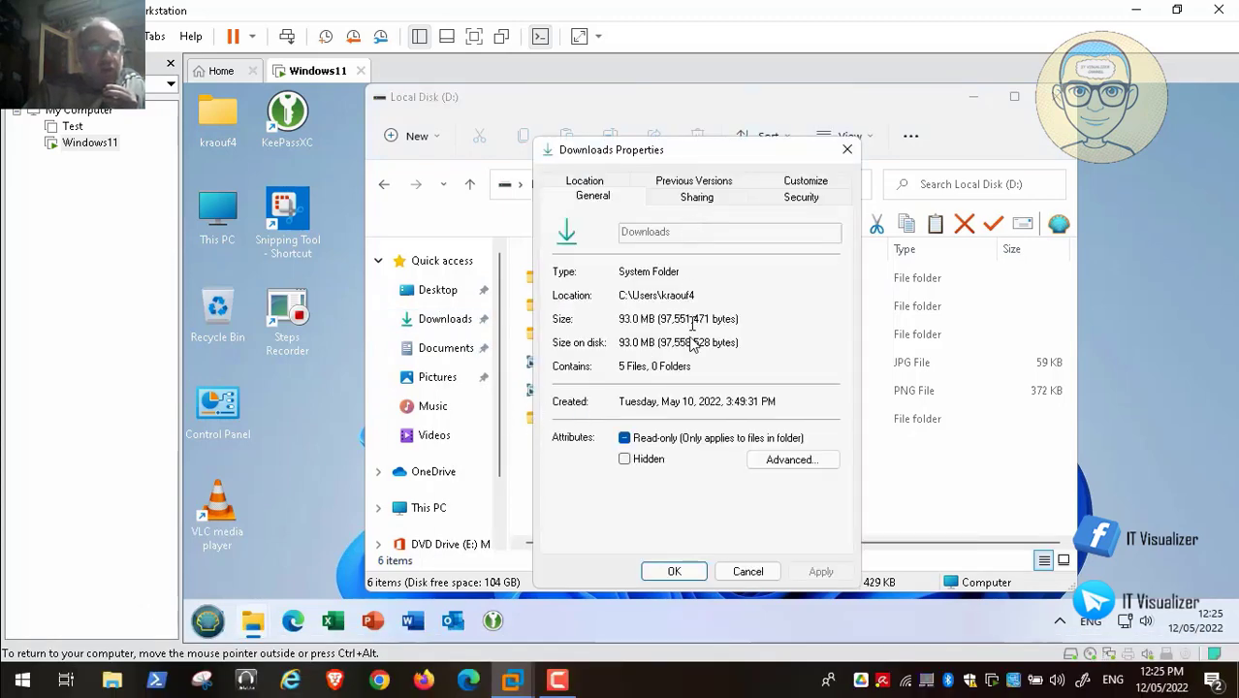
mouse_move(68, 663)
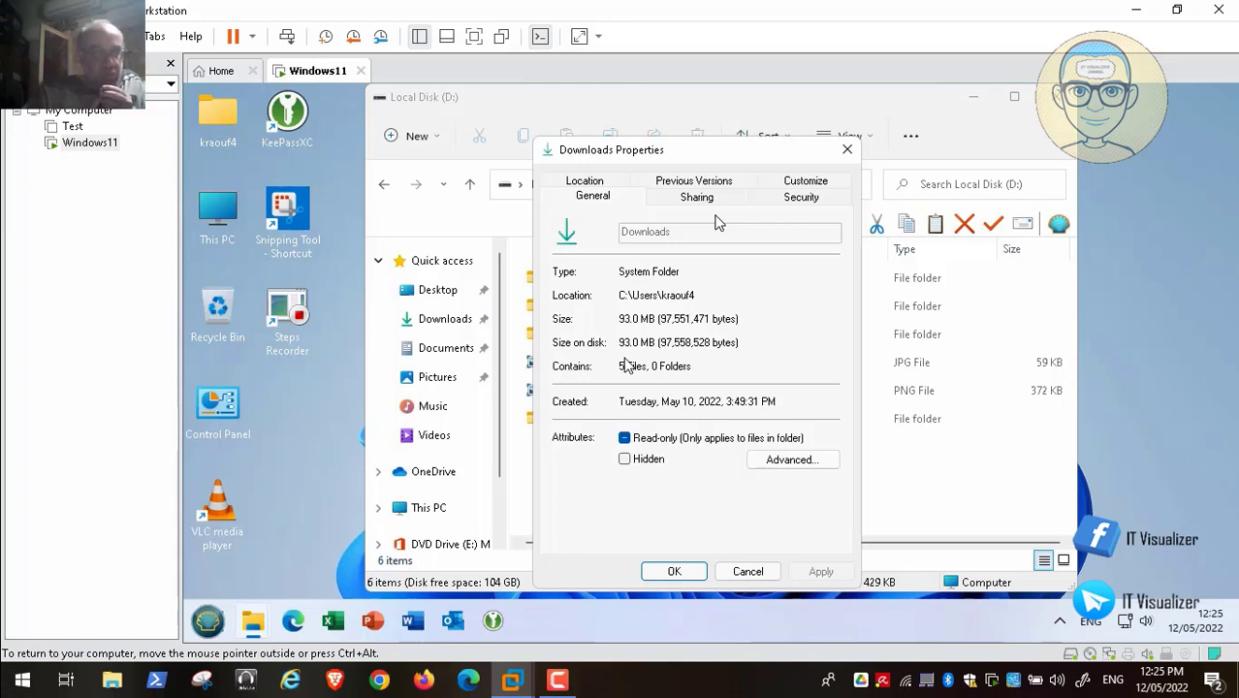
left_click(625, 359)
- Resume the tutorial video while Downloads is redirected to D:\My Documents
mouse_move(93, 686)
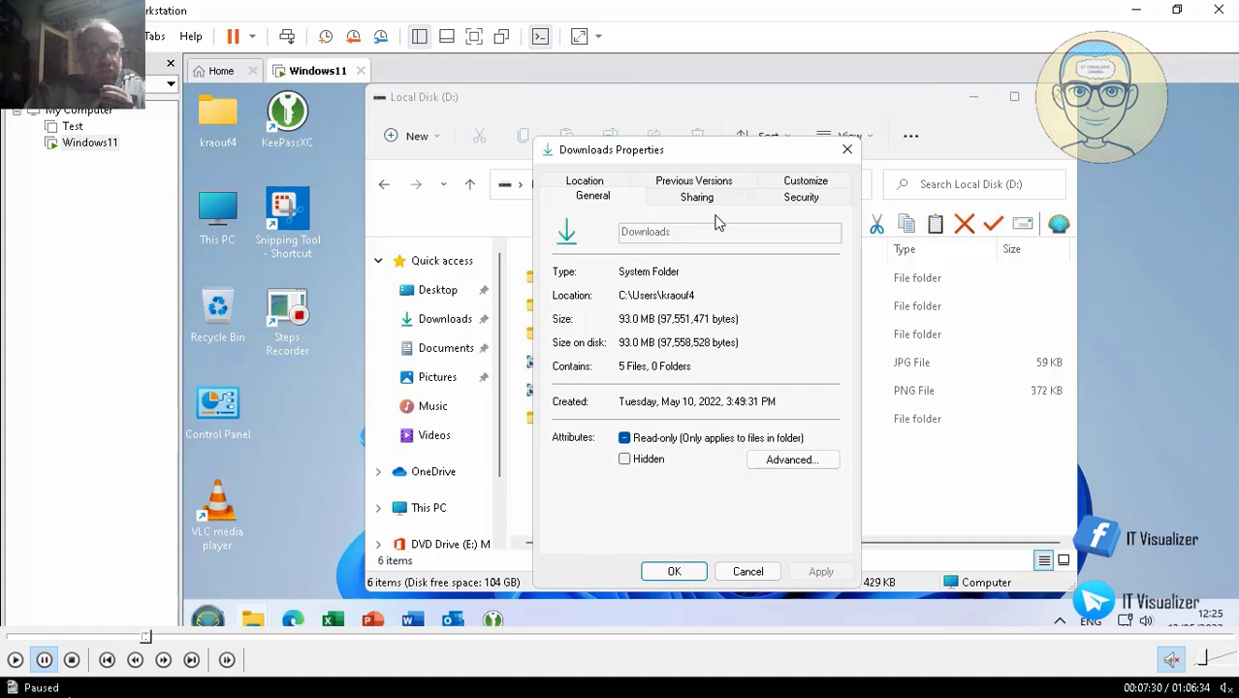
left_click(16, 660)
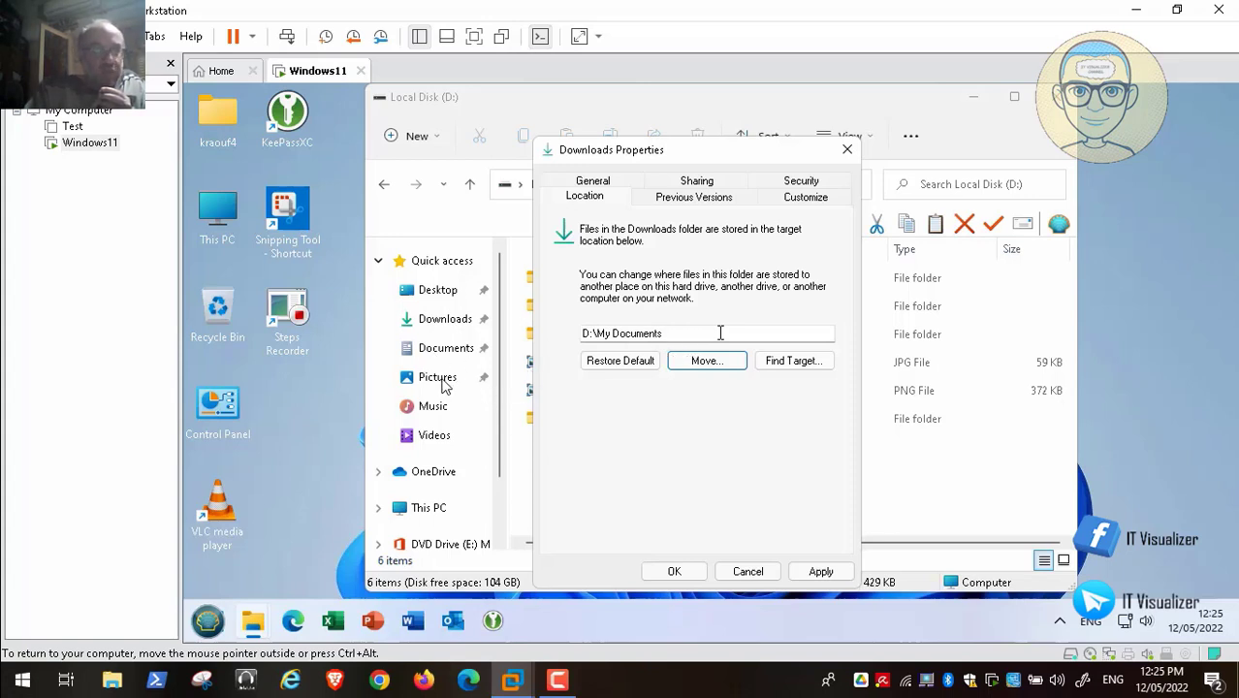
mouse_move(250, 647)
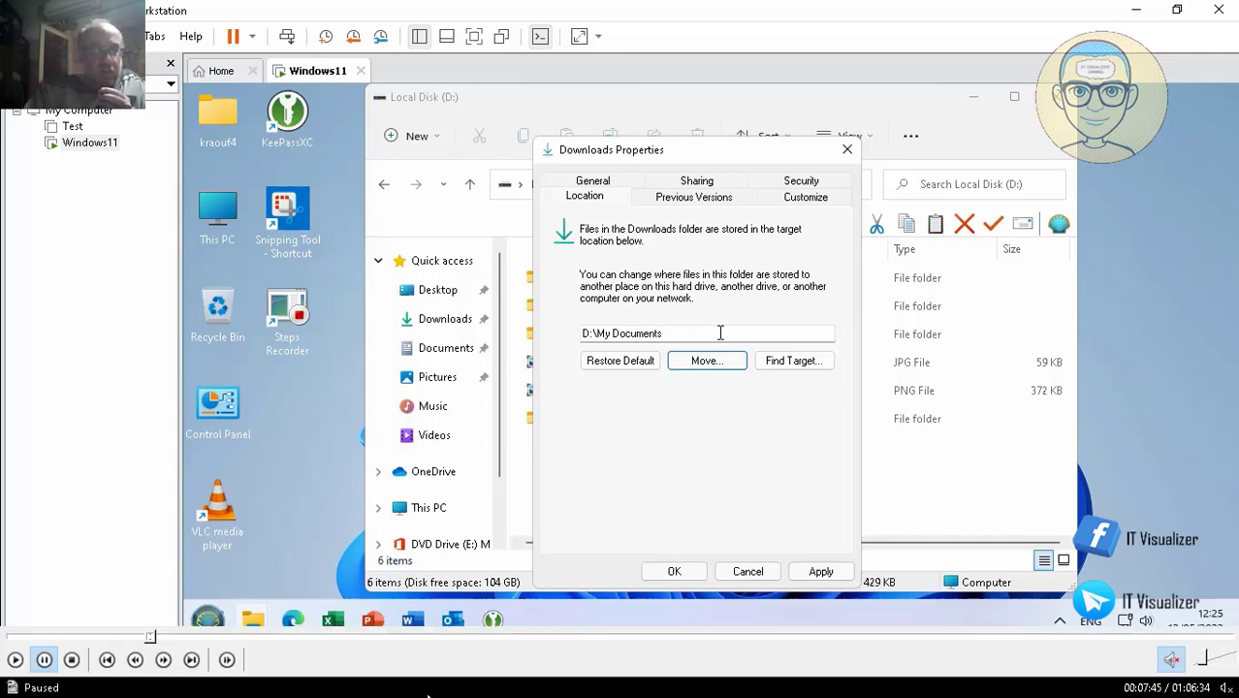
- Scrub the tutorial timeline to the Documents folder's Properties step and resume playback
left_click(204, 638)
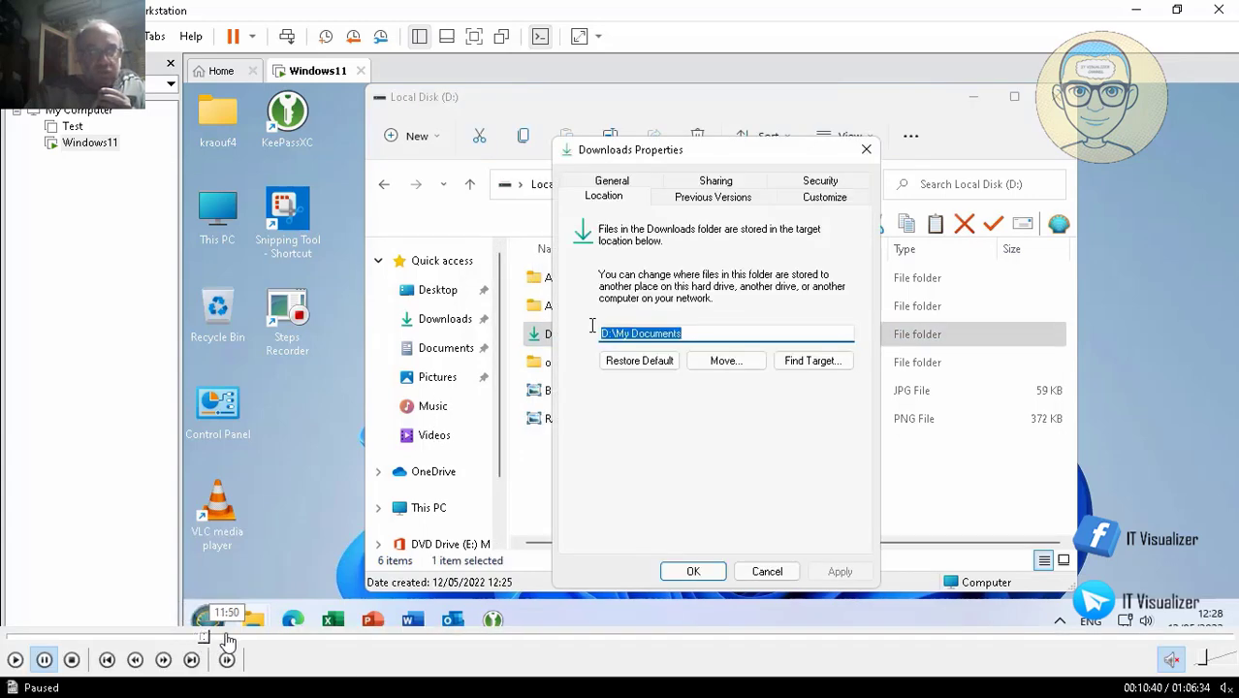
left_click(227, 639)
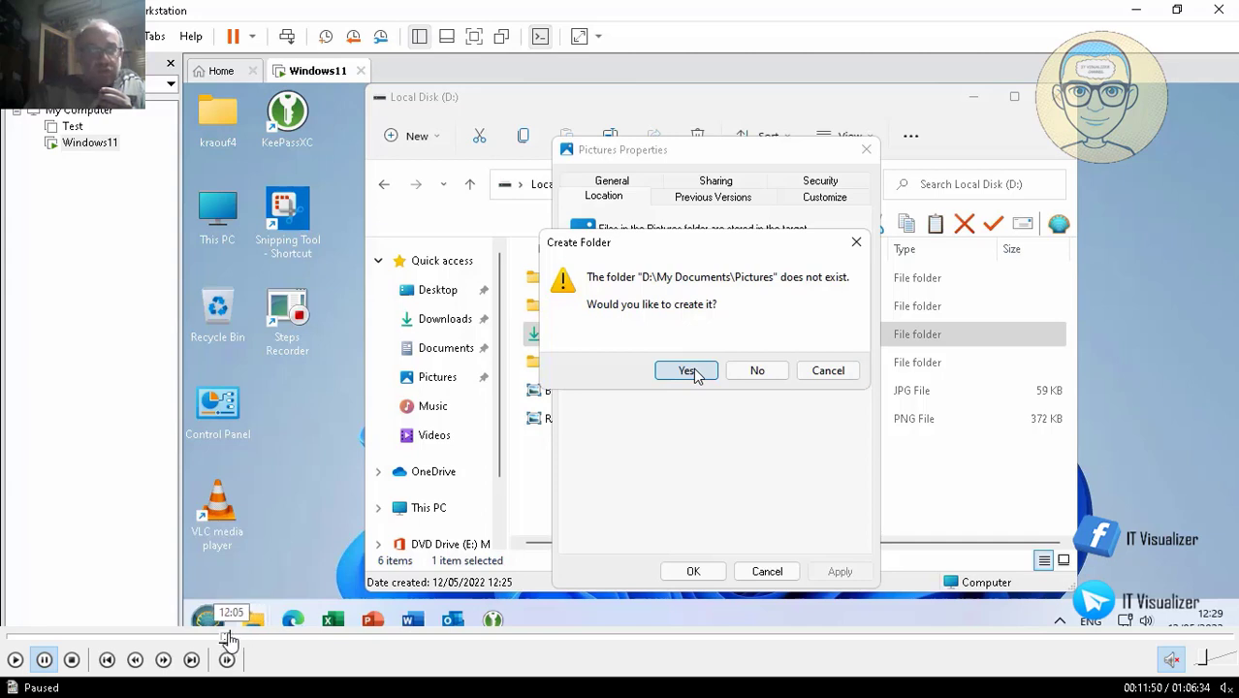
left_click(221, 638)
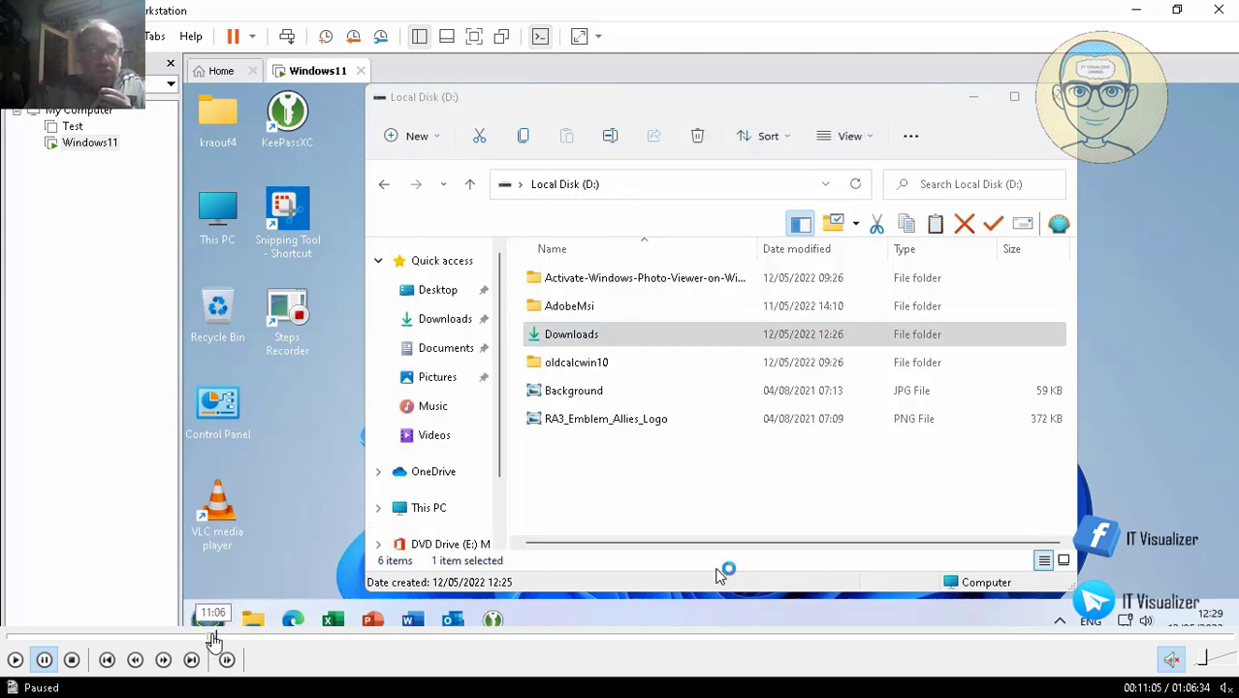
left_click(210, 638)
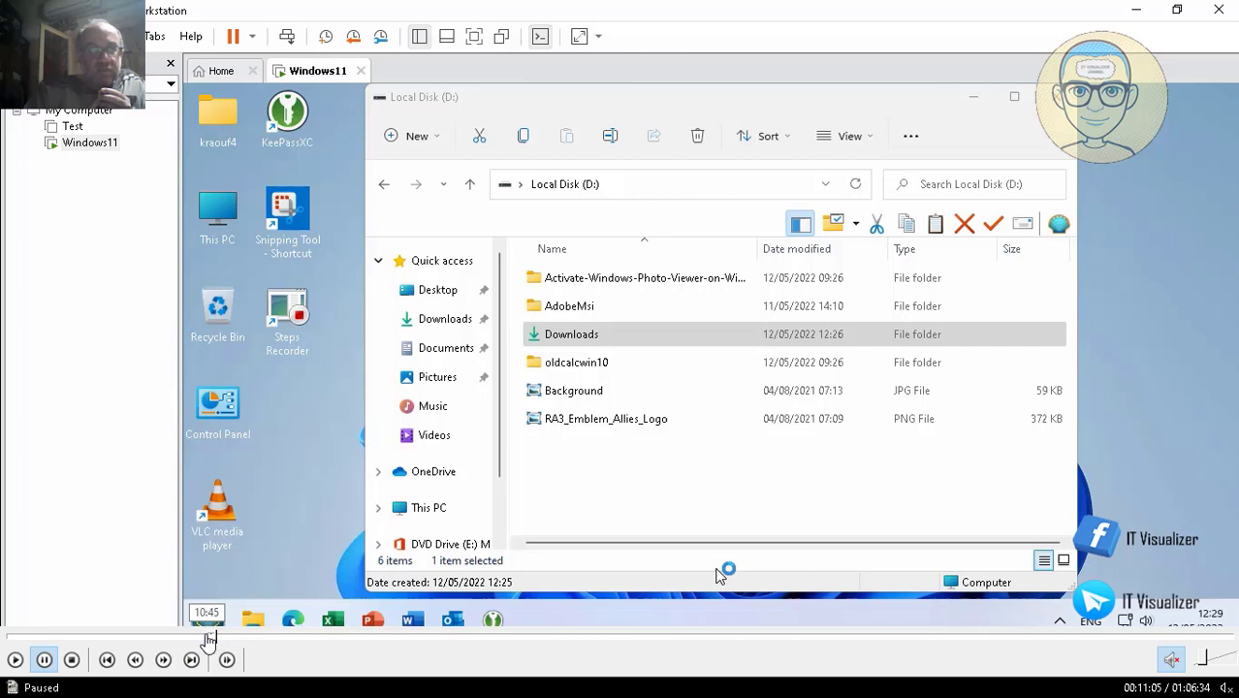
left_click(207, 638)
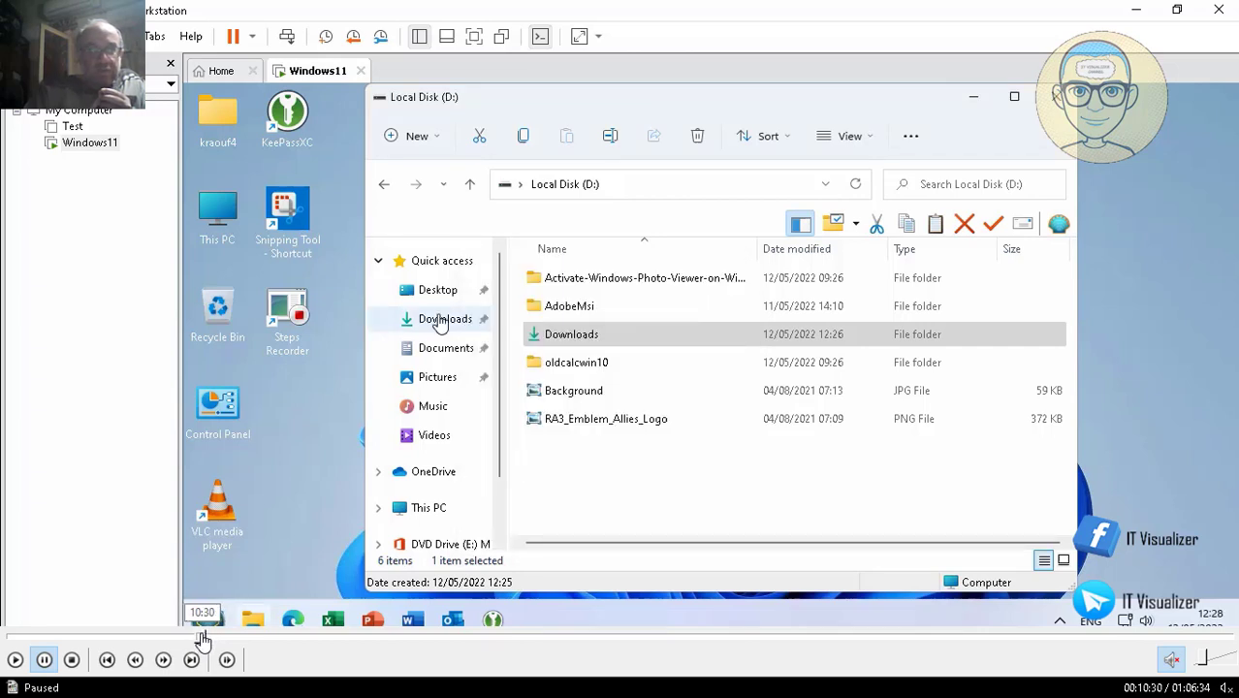
left_click(207, 638)
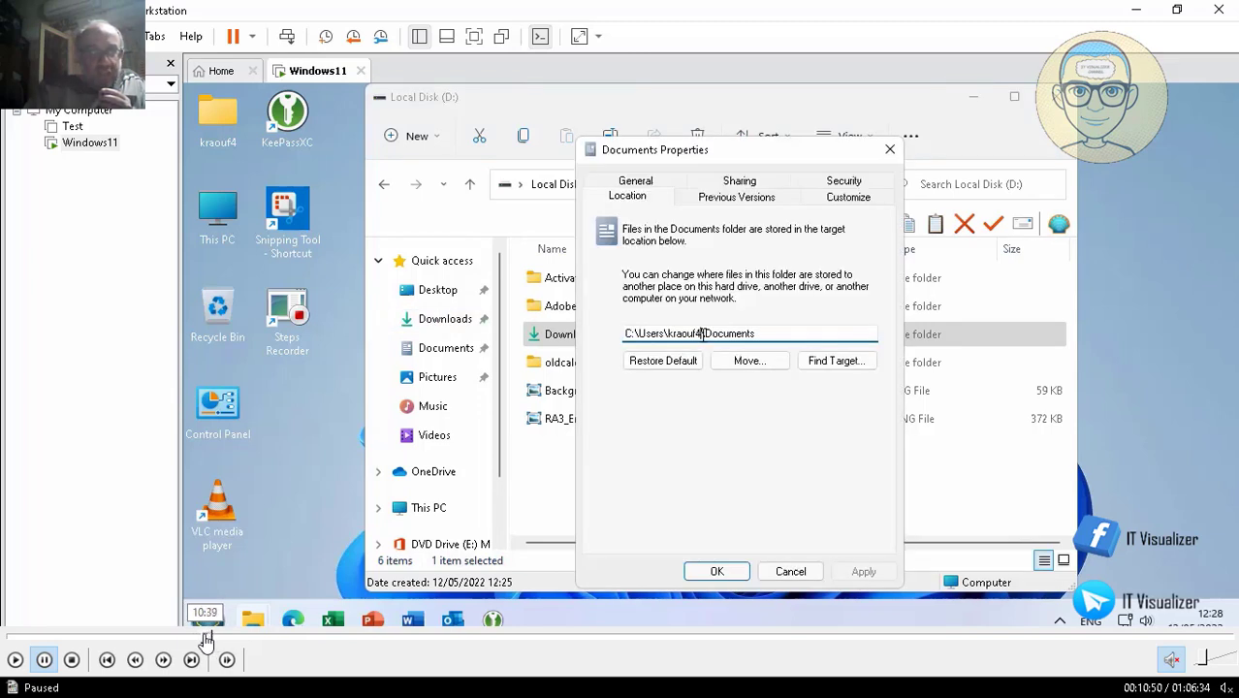
left_click(15, 661)
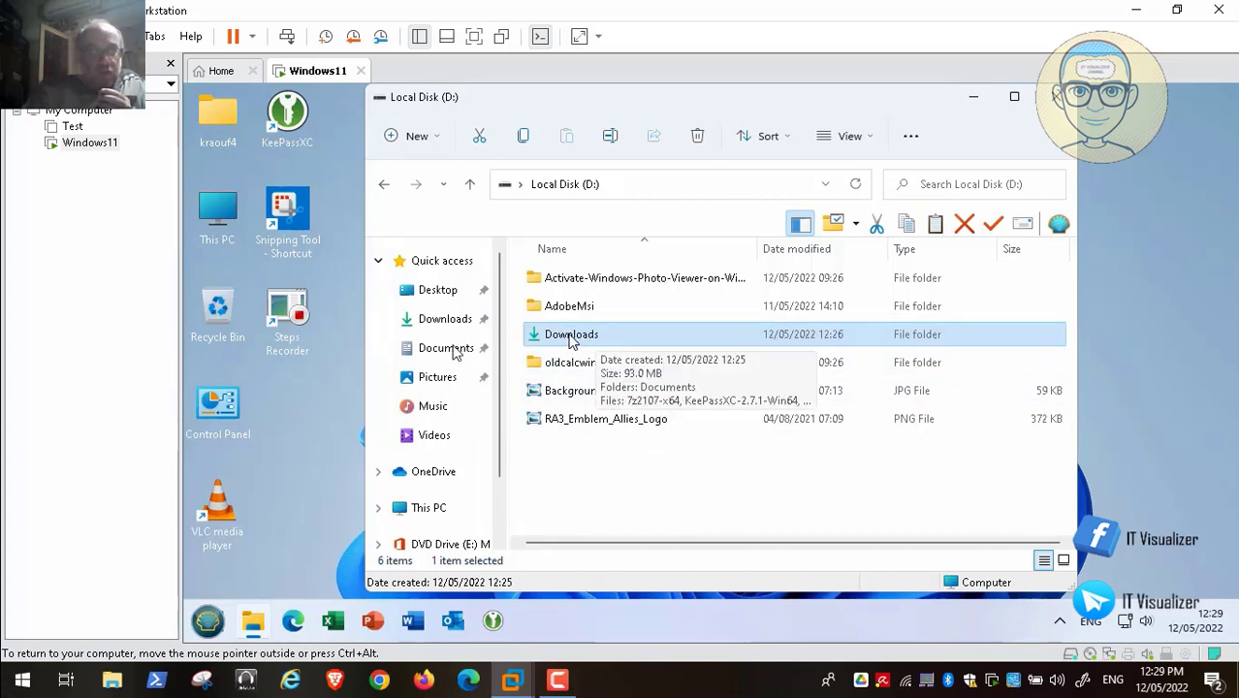
- Skip the tutorial to the Pictures properties step and open the Downloads folder on D:
mouse_move(208, 651)
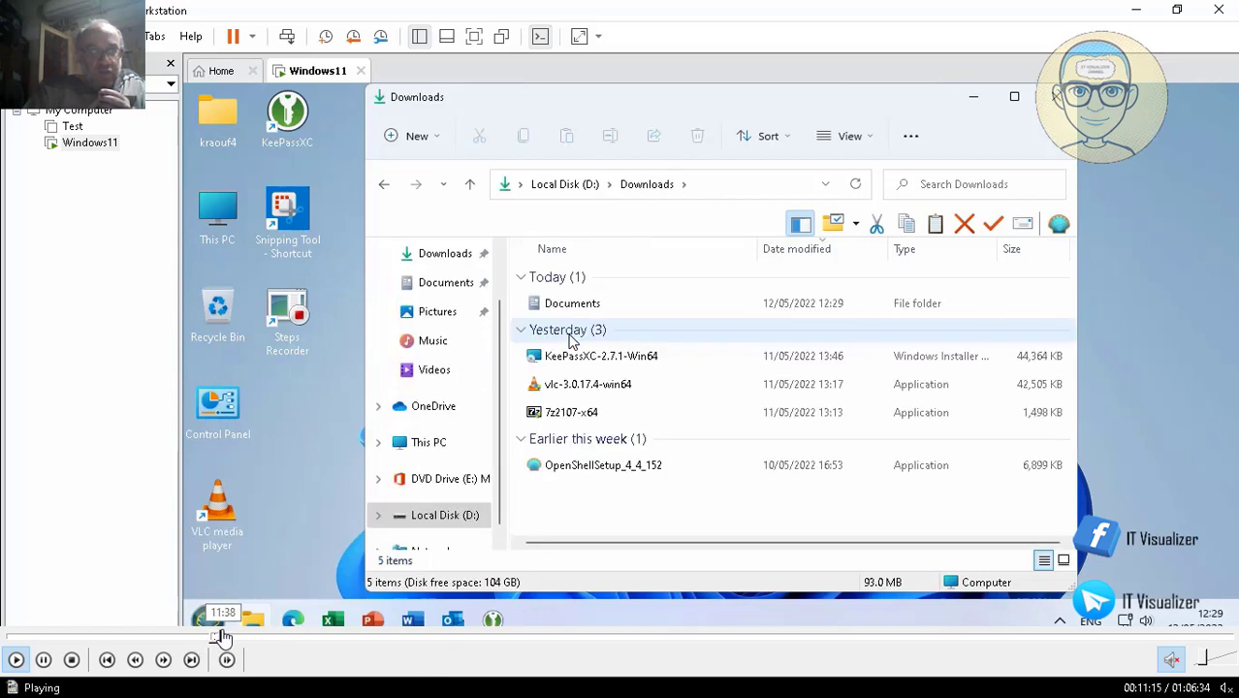
left_click(221, 637)
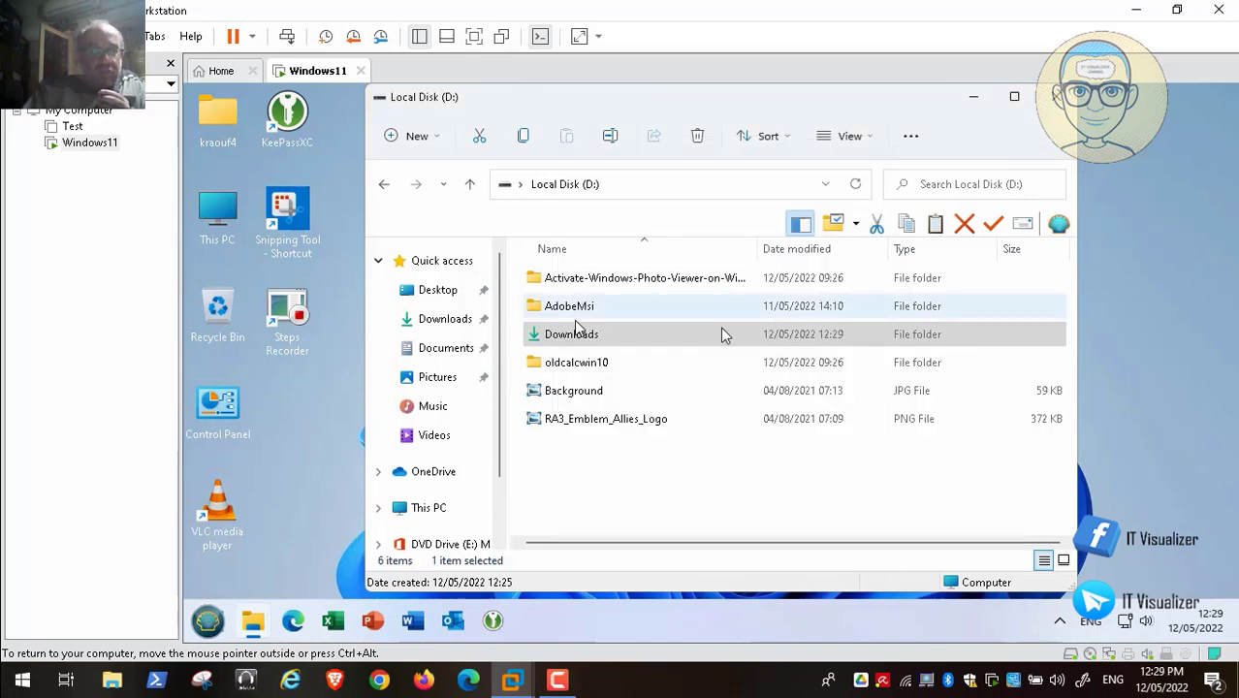
double_click(572, 335)
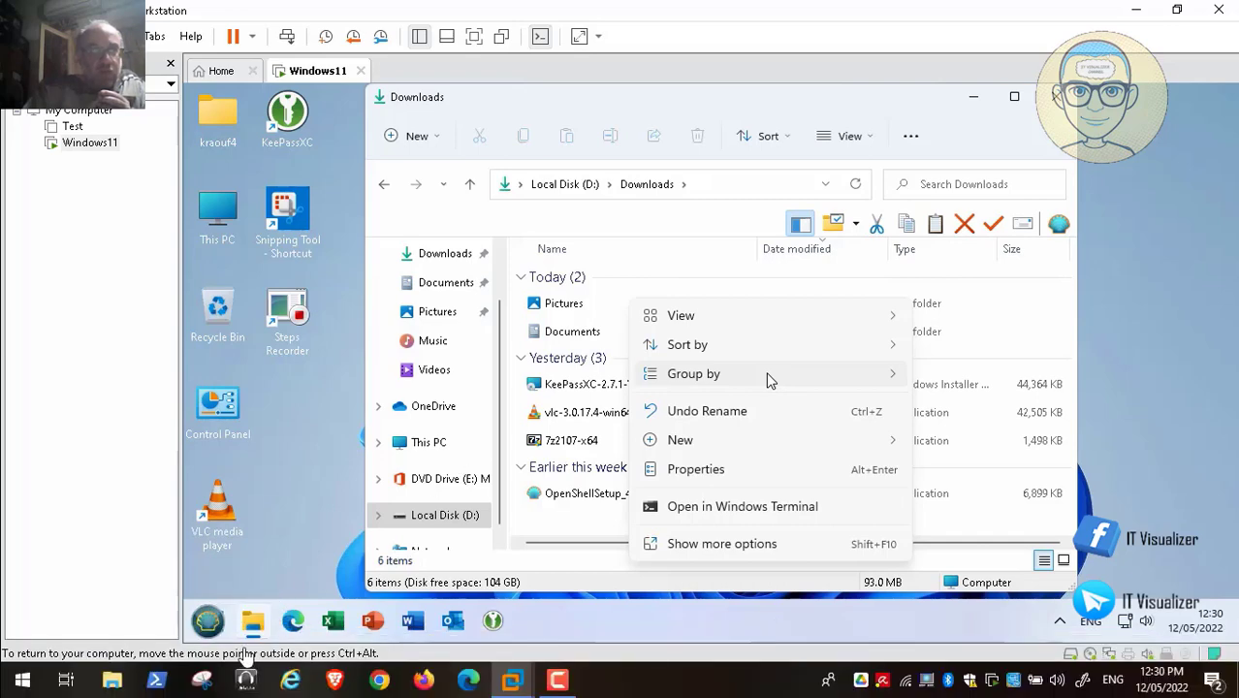
- Skip ahead past the parent-into-child error to the Select a Destination picker
left_click(241, 636)
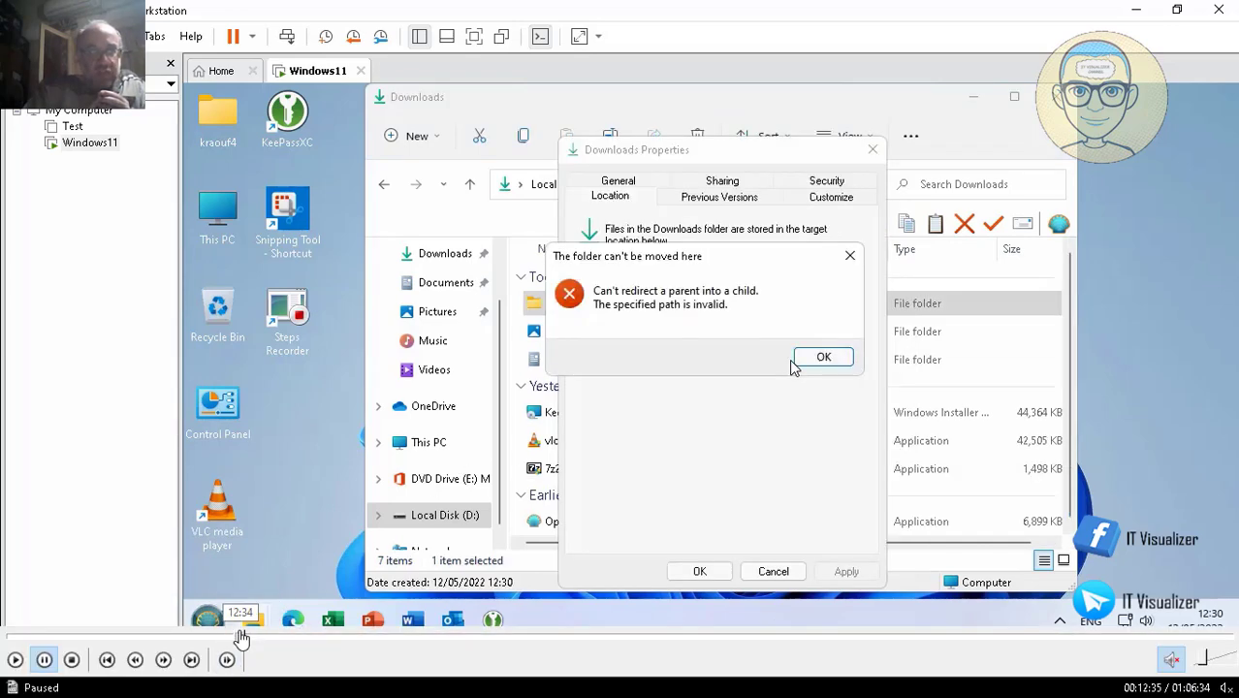
left_click(256, 638)
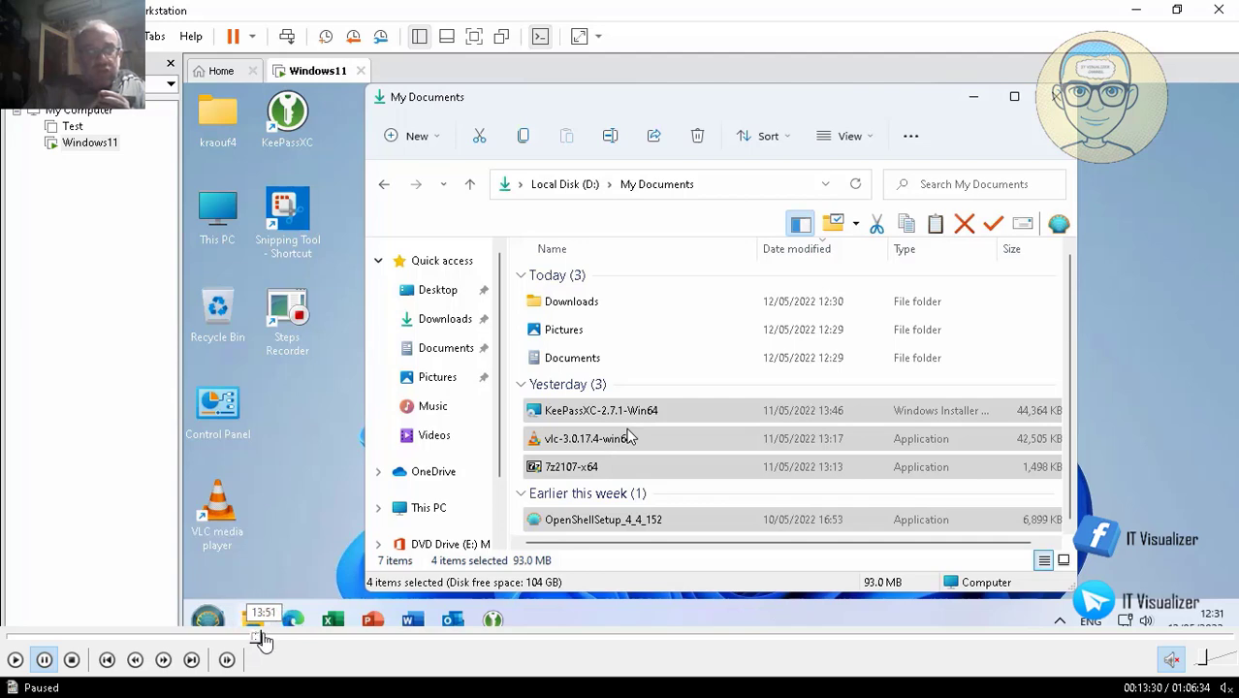
left_click(268, 640)
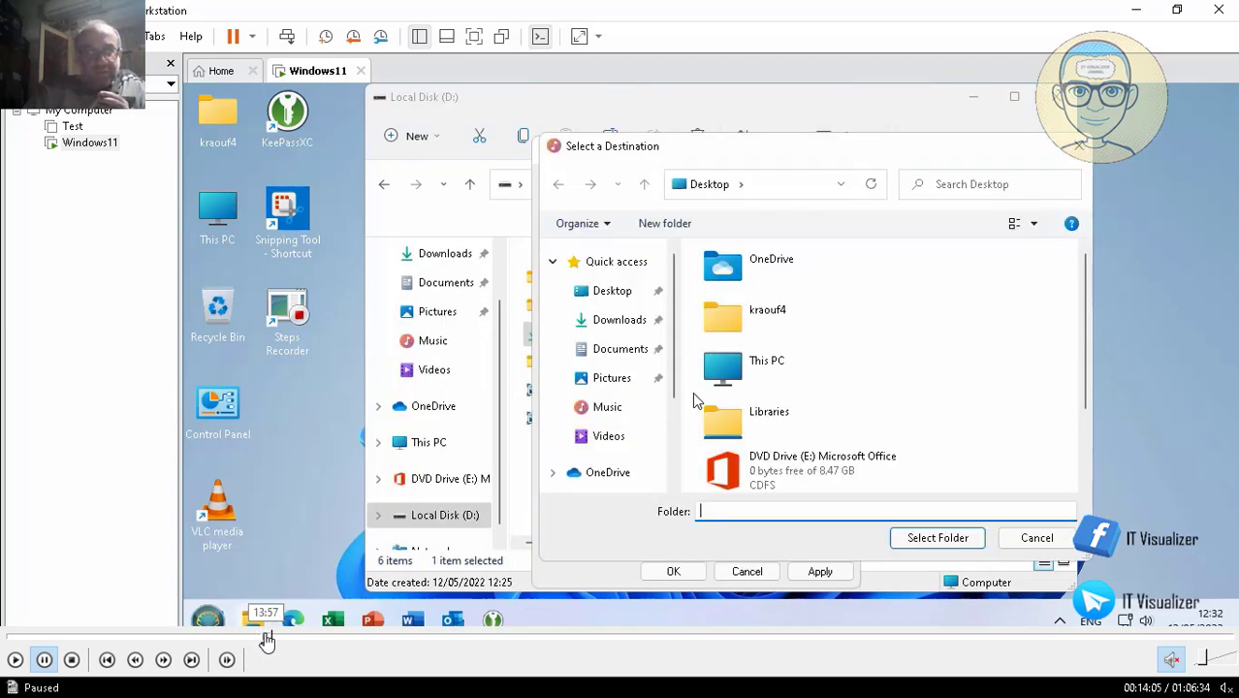
- Rewind to the Music Properties step, pause the screen recorder, then resume full-screen playback
left_click(264, 640)
double_click(379, 388)
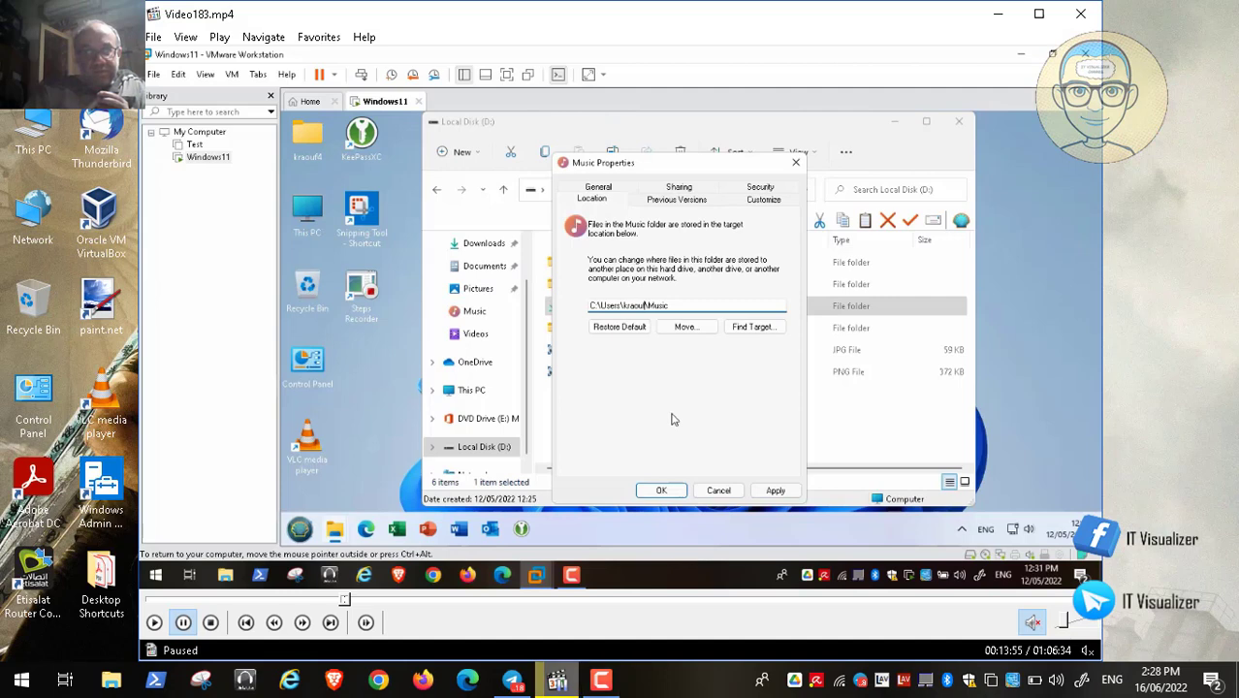
left_click(614, 682)
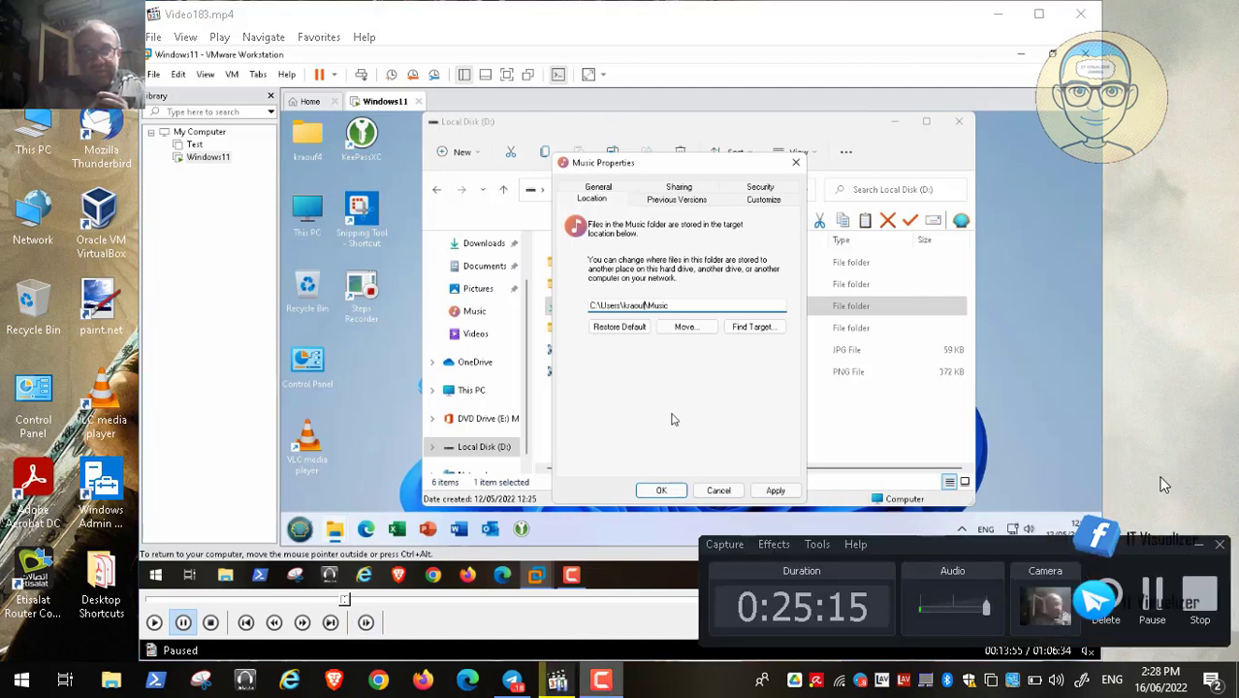
left_click(1162, 591)
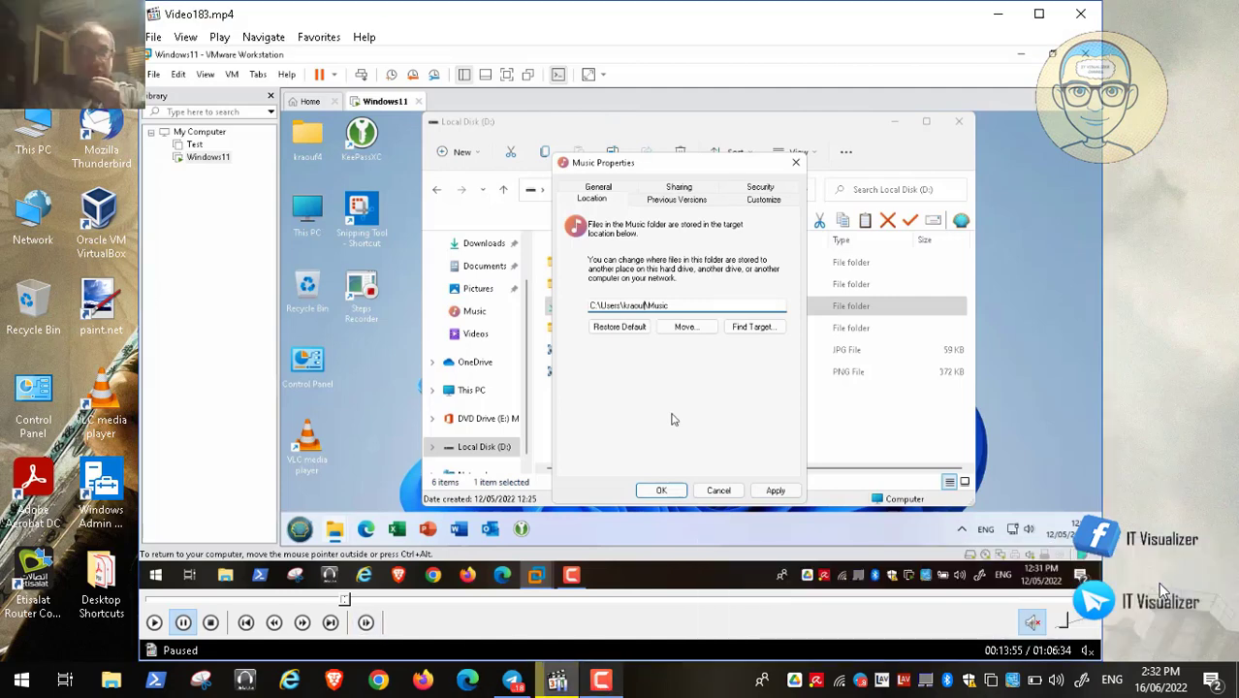
double_click(674, 337)
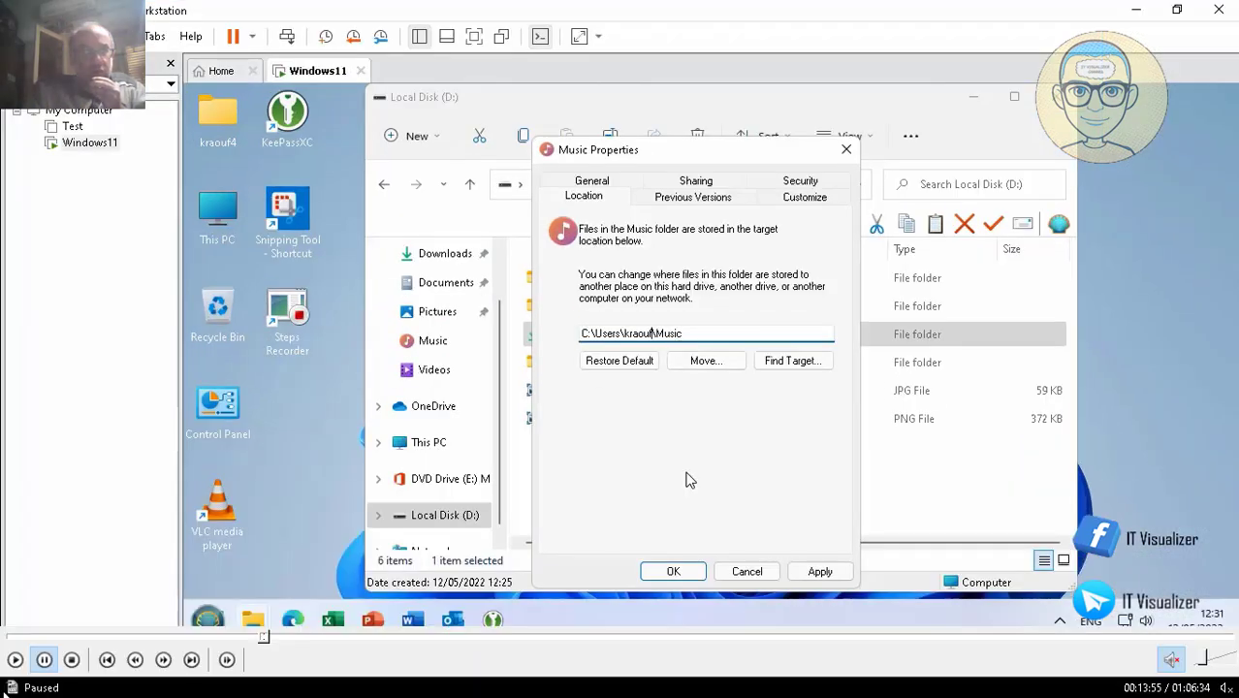
key("space")
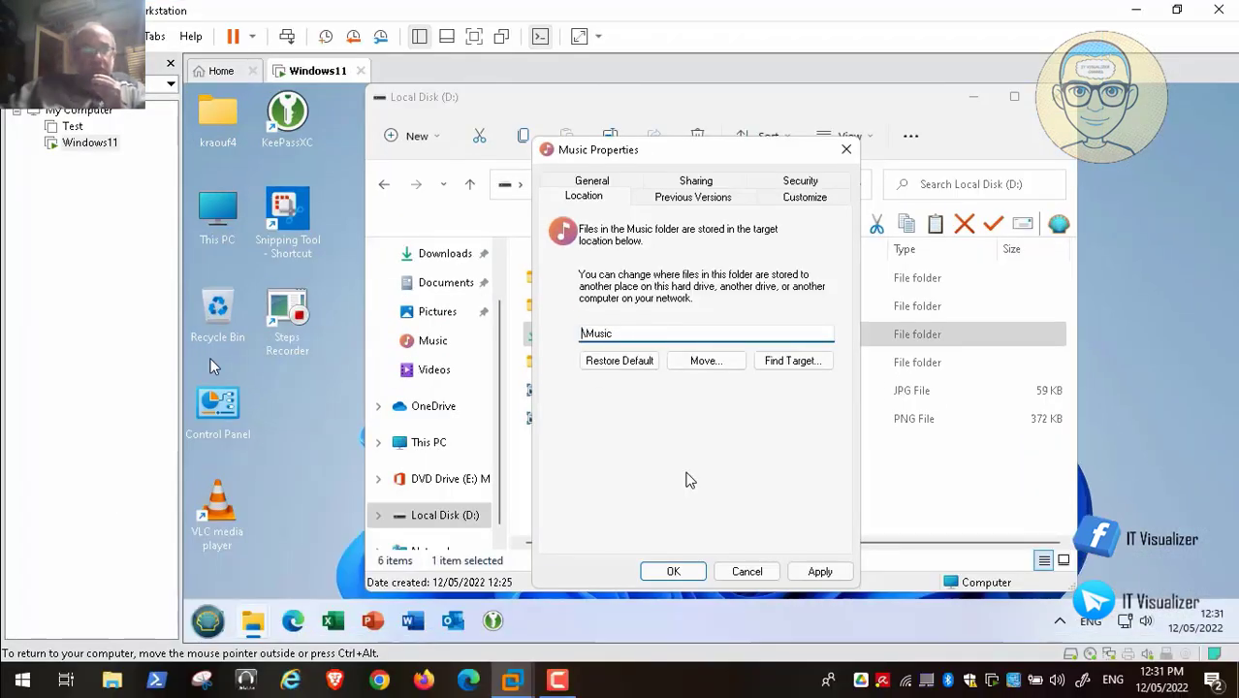
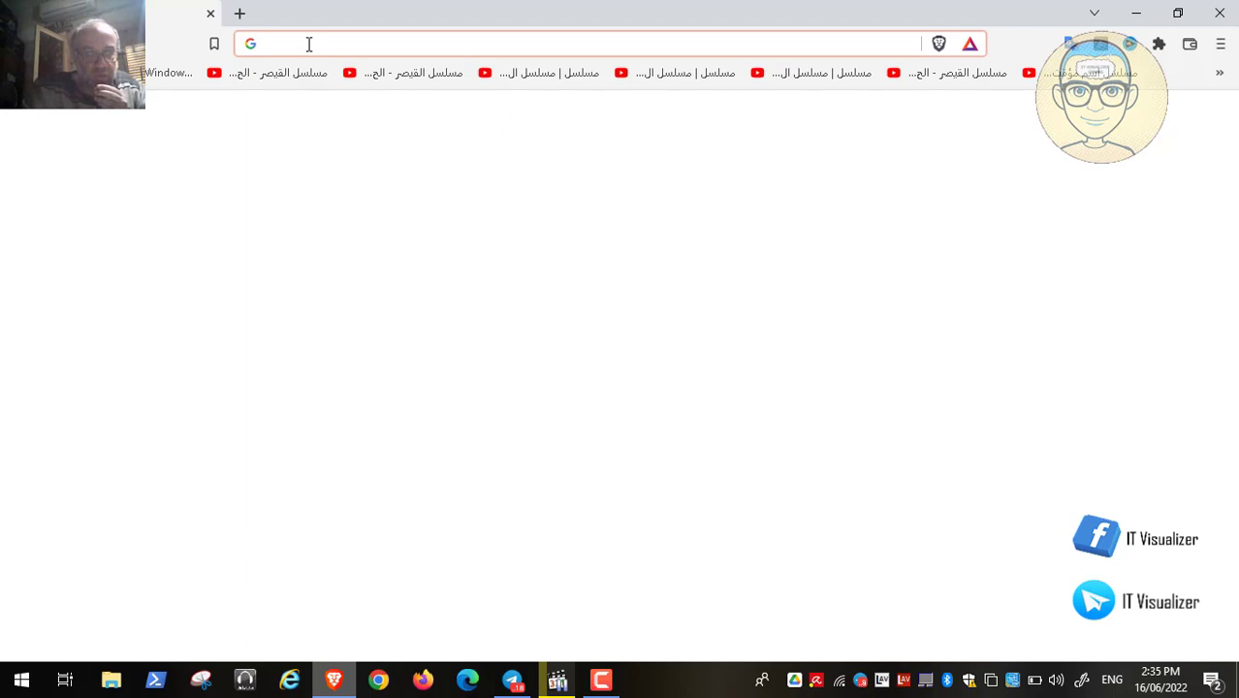
- Search Google for 'oST meaning', then refine the query to 'outlook ost file meaning'
type("oST")
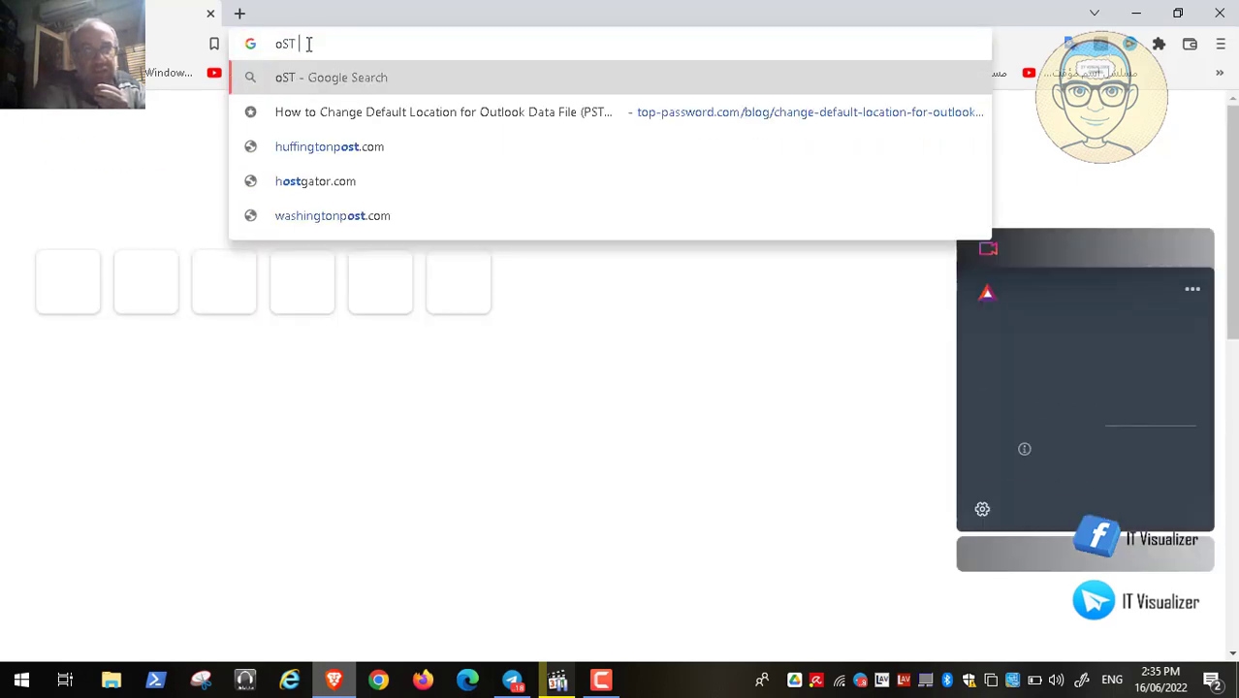
type(" mea")
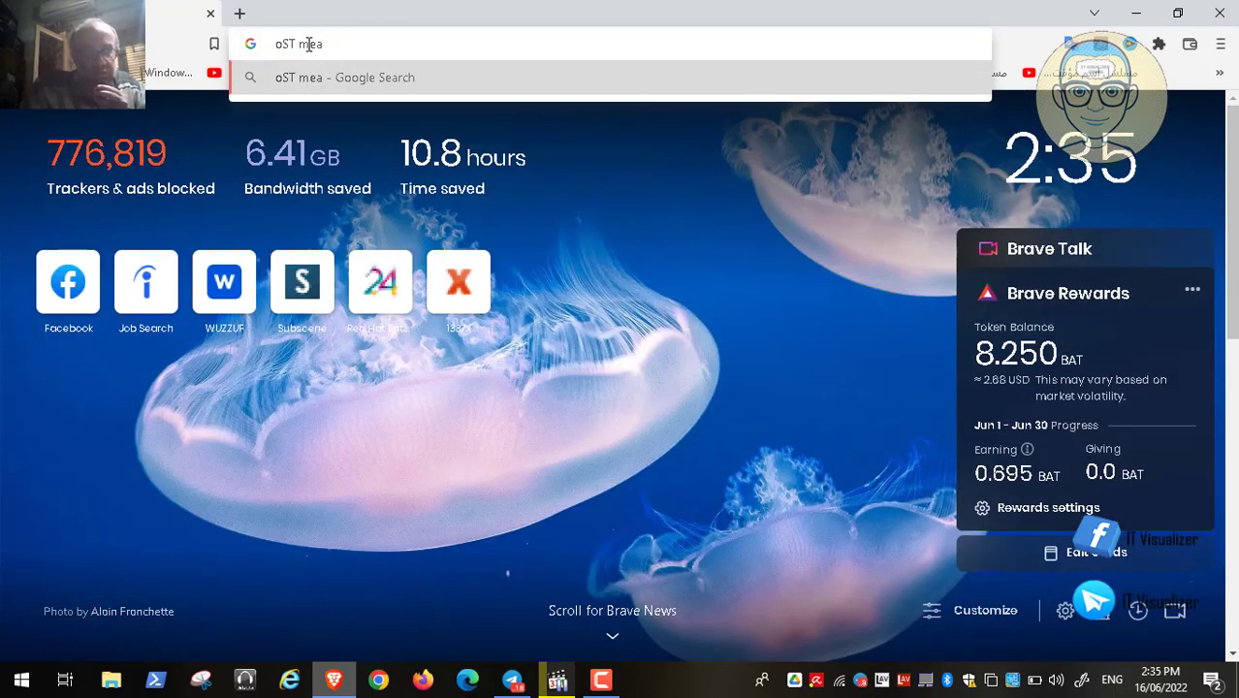
type("ning")
key("Return")
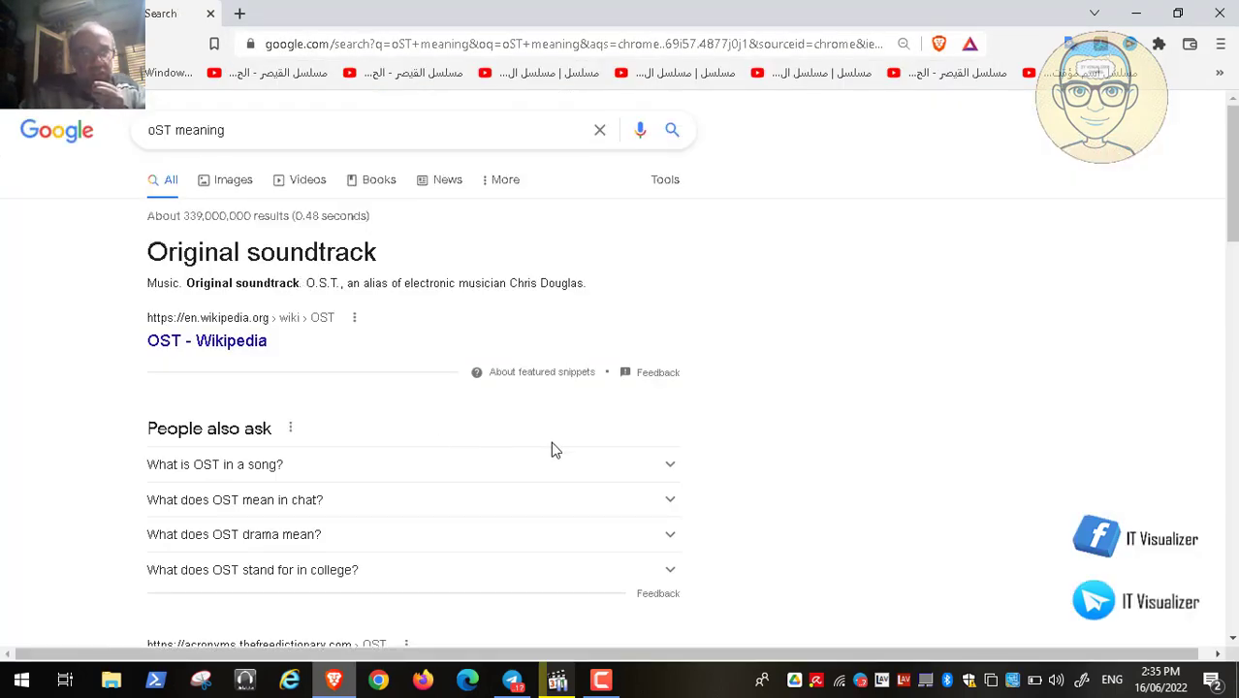
left_click(289, 115)
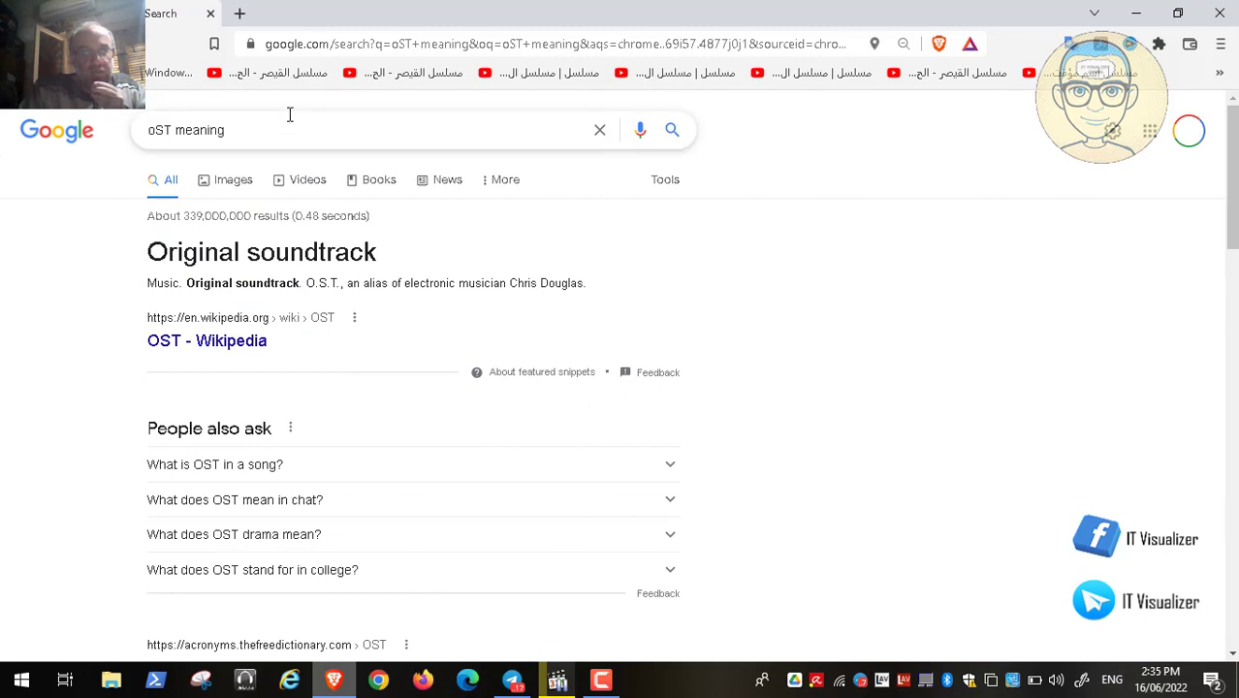
key("Left")
key("Left")
key("Left")
key("Left")
key("Left")
key("Left")
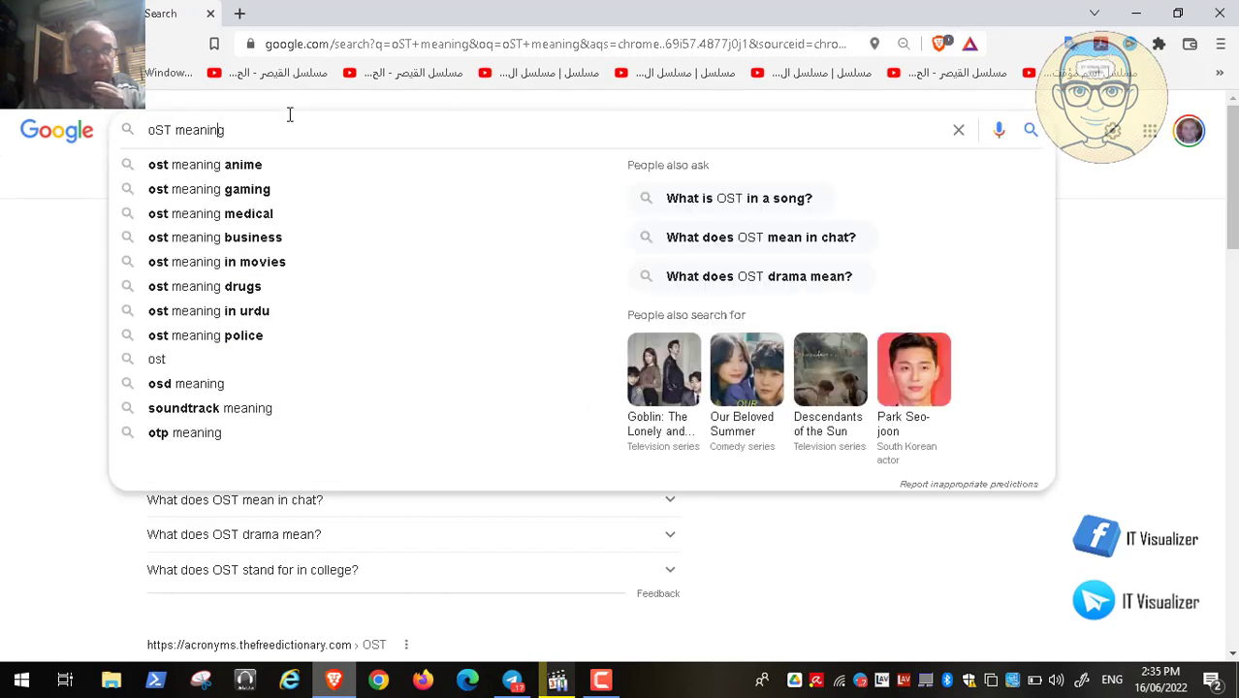
key("Left")
key("Left")
key("Right")
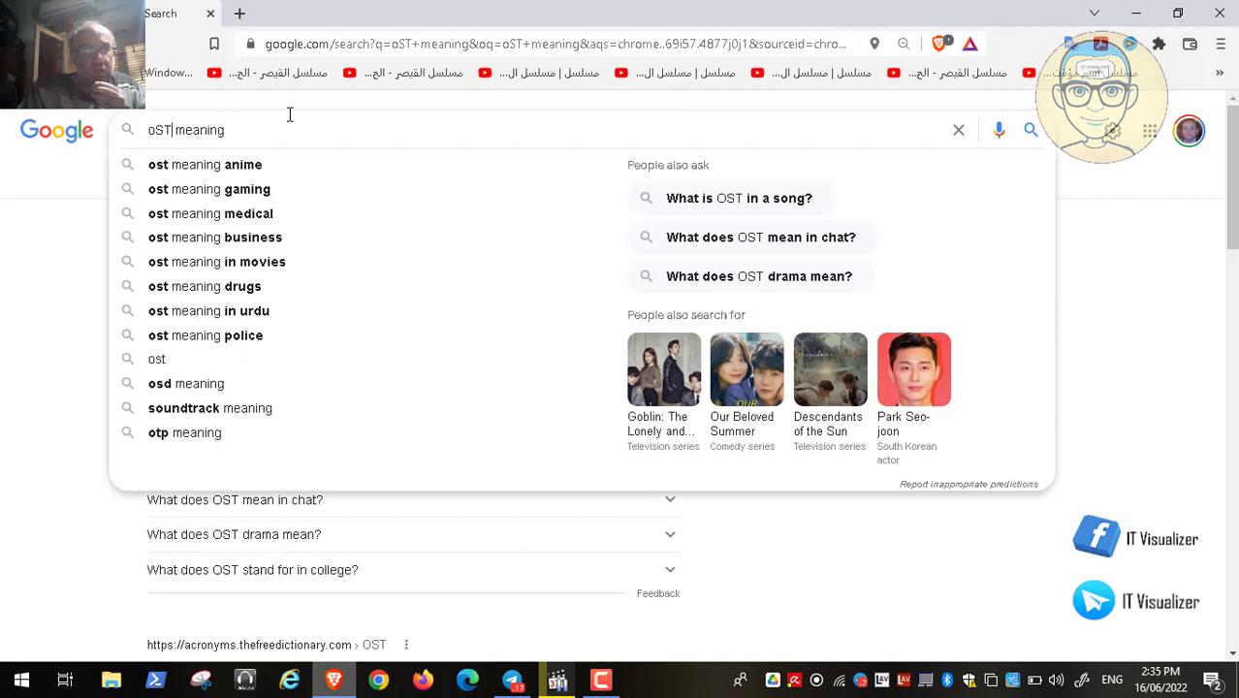
type("out")
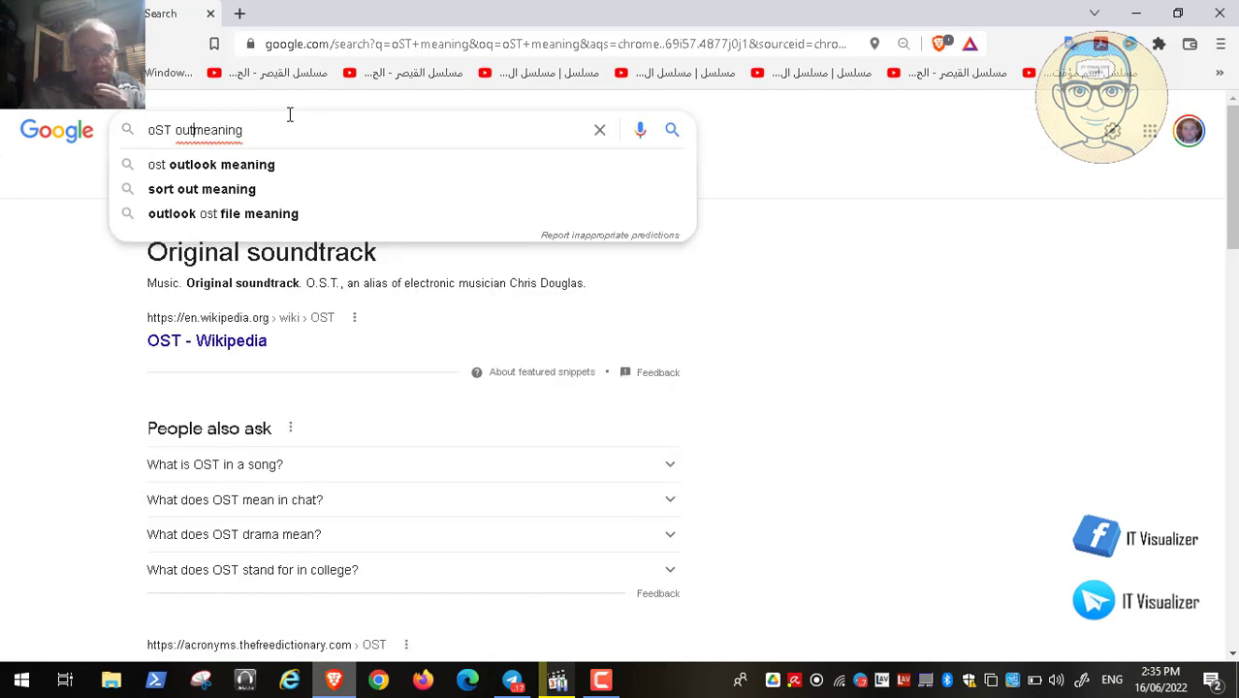
type("look")
key("Down")
key("Down")
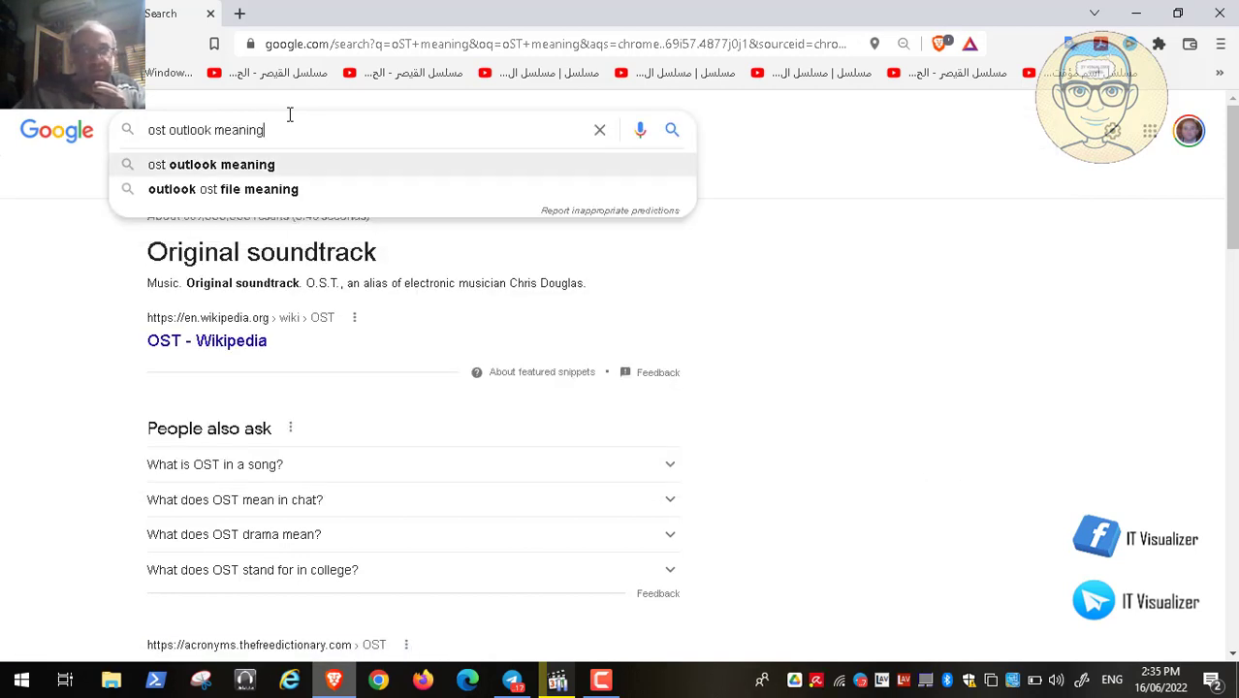
key("Return")
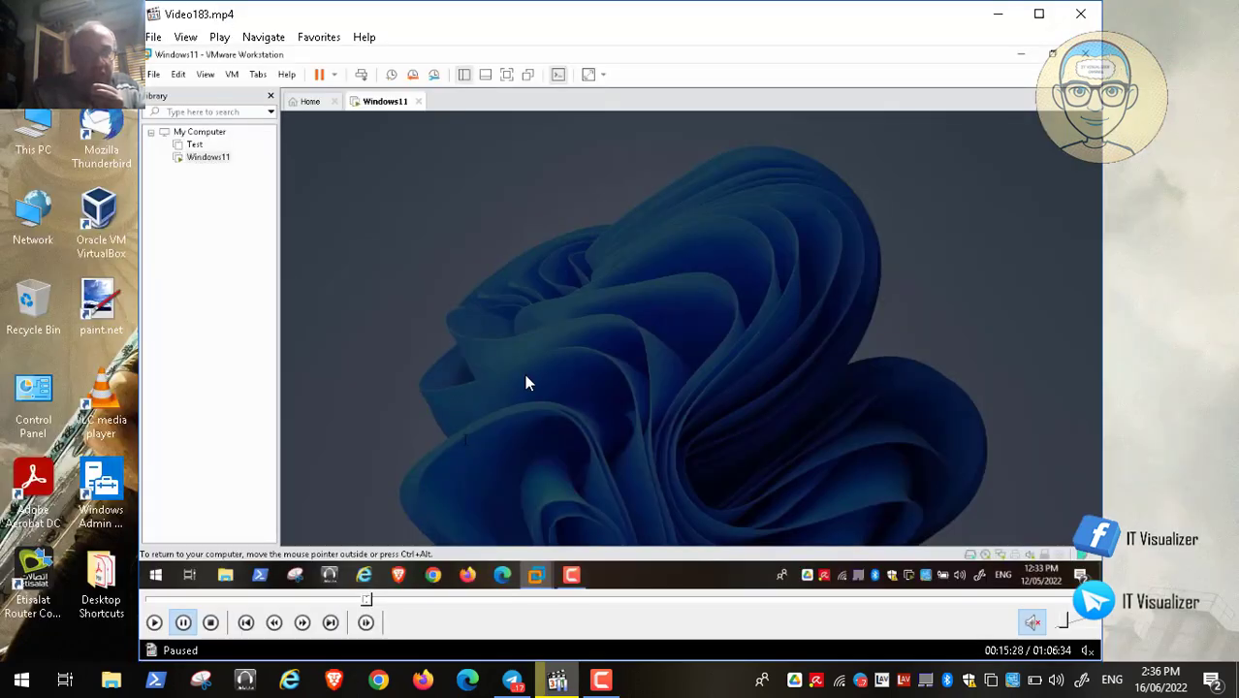
- Make the video fullscreen and seek forward to the Registry Editor part at 36:25
double_click(525, 379)
left_click(504, 638)
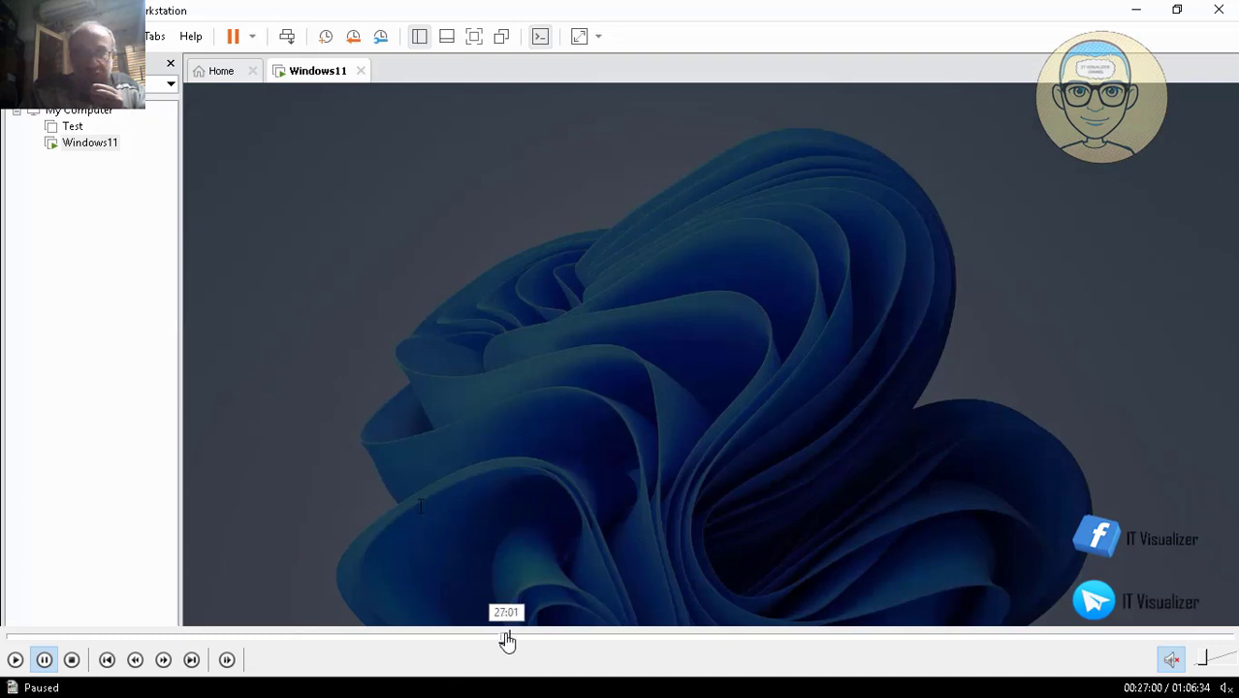
left_click(547, 639)
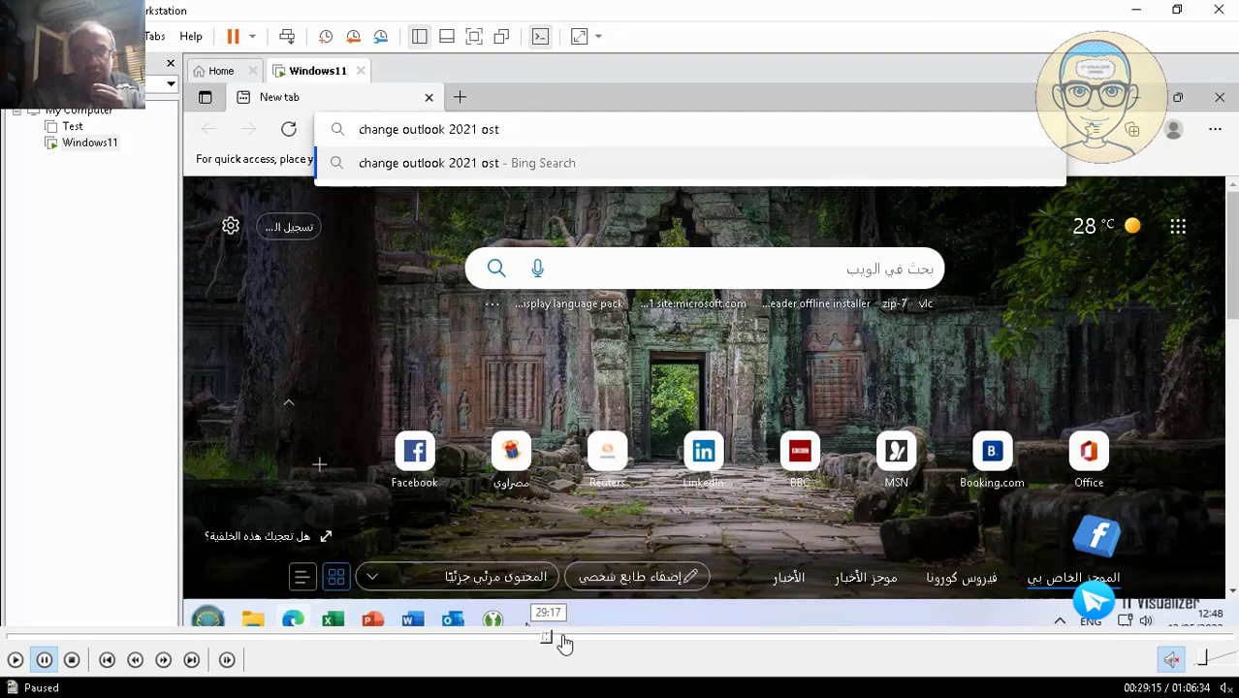
left_click(580, 640)
left_click(614, 640)
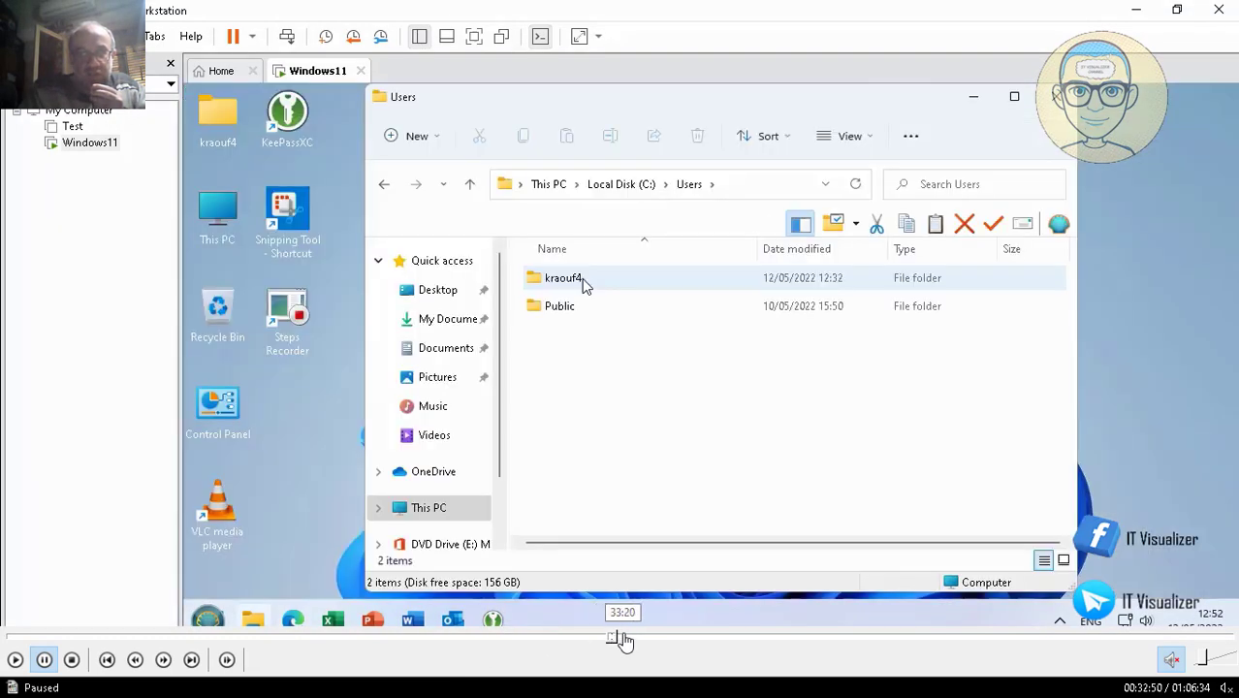
left_click(635, 640)
left_click(658, 640)
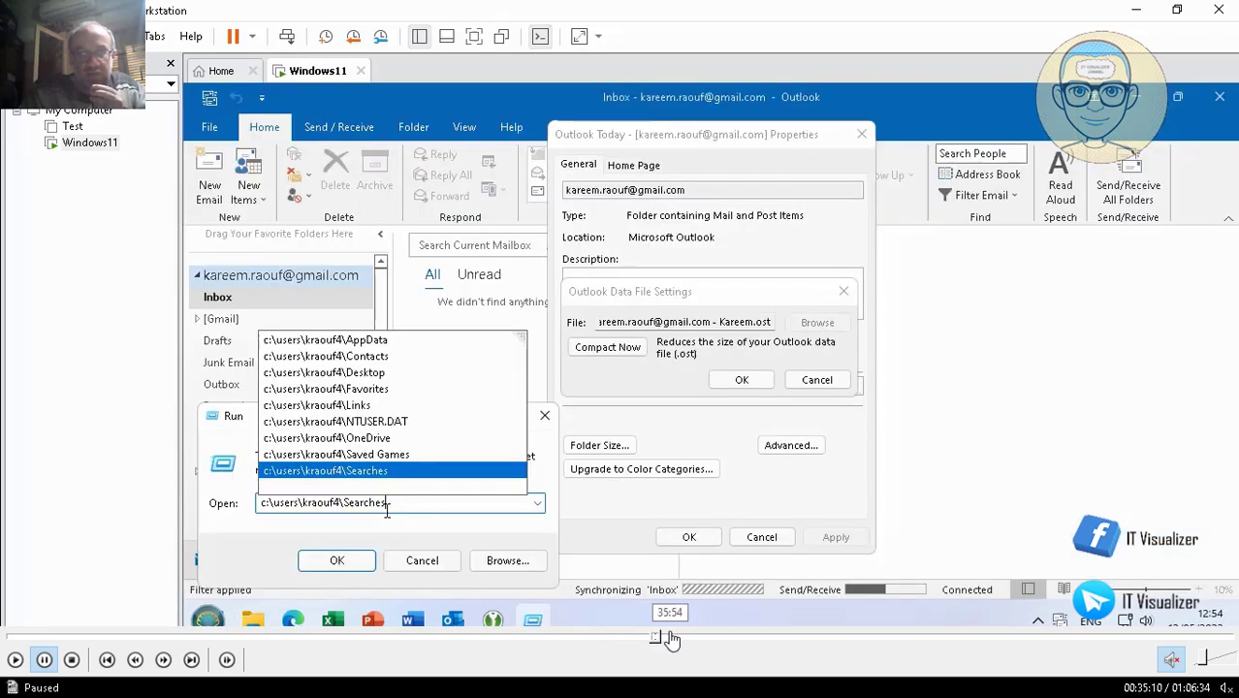
left_click(668, 639)
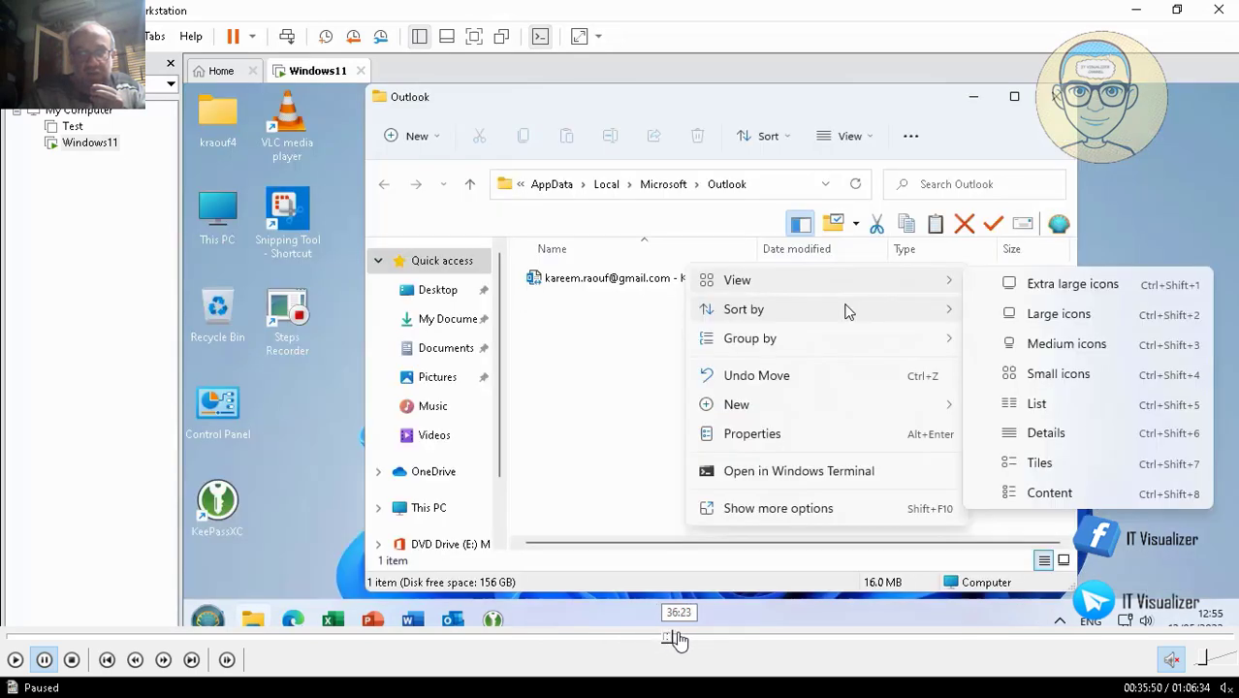
left_click(678, 640)
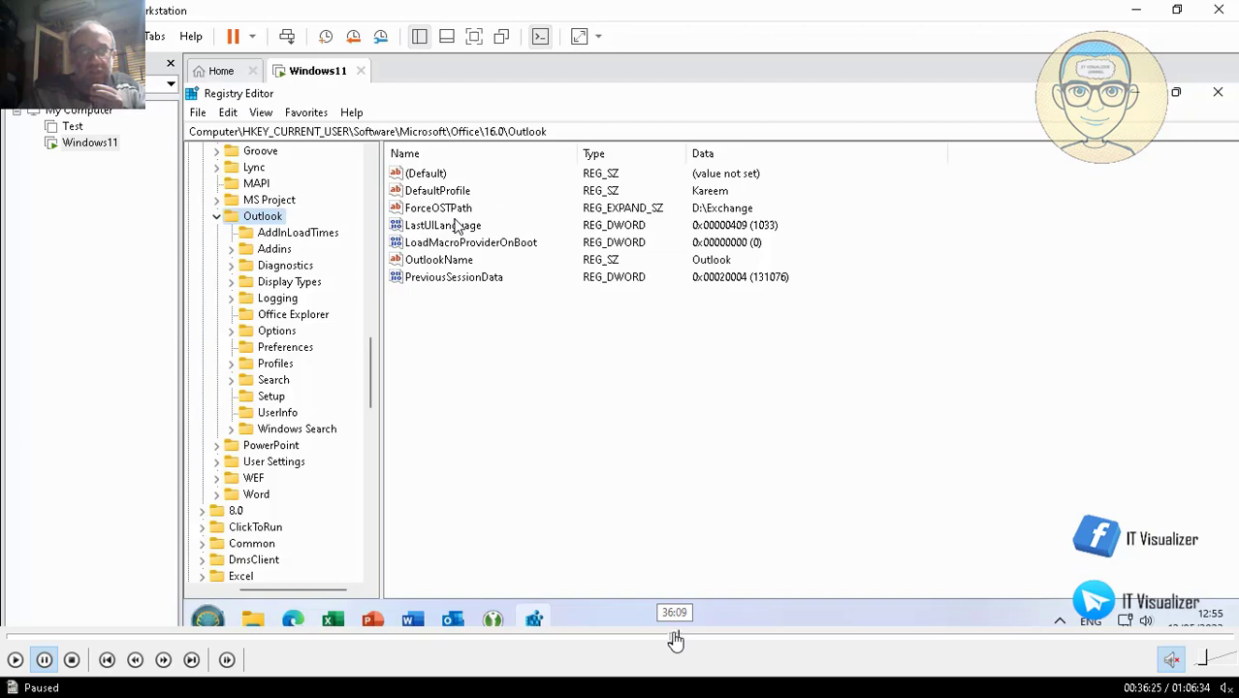
- Fine-tune the playback position between 36:10 and 36:25 and resume playing the recording
left_click(675, 640)
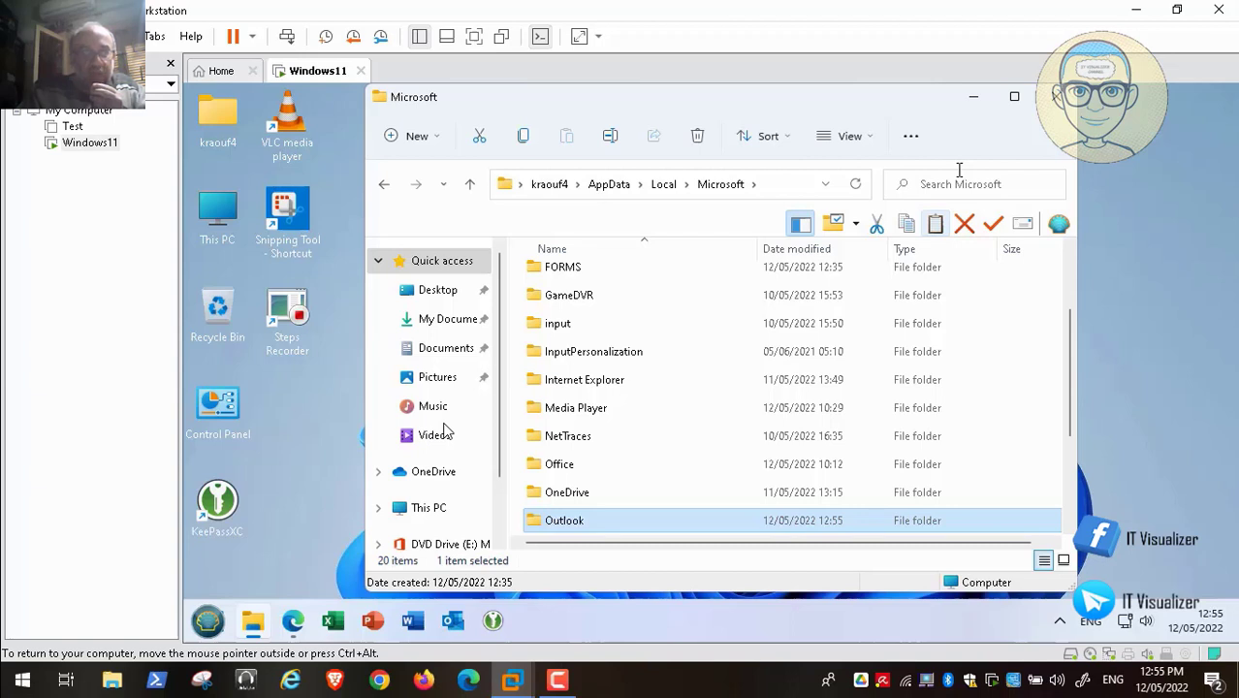
mouse_move(543, 645)
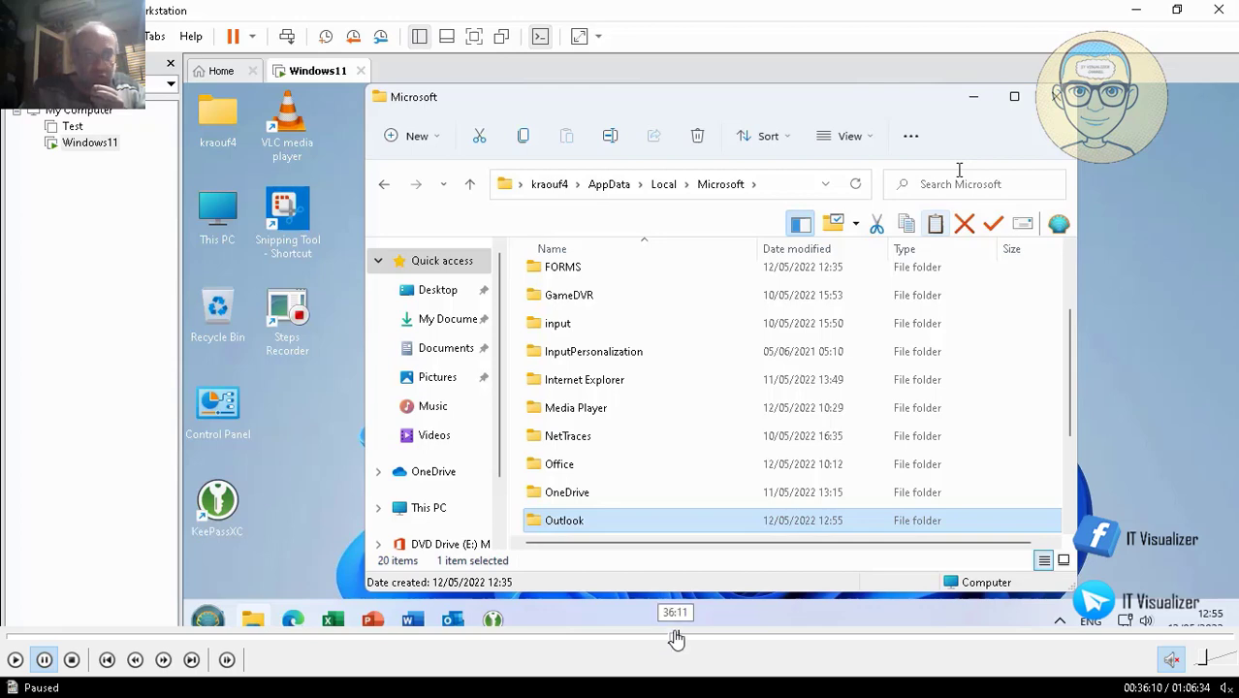
left_click(680, 640)
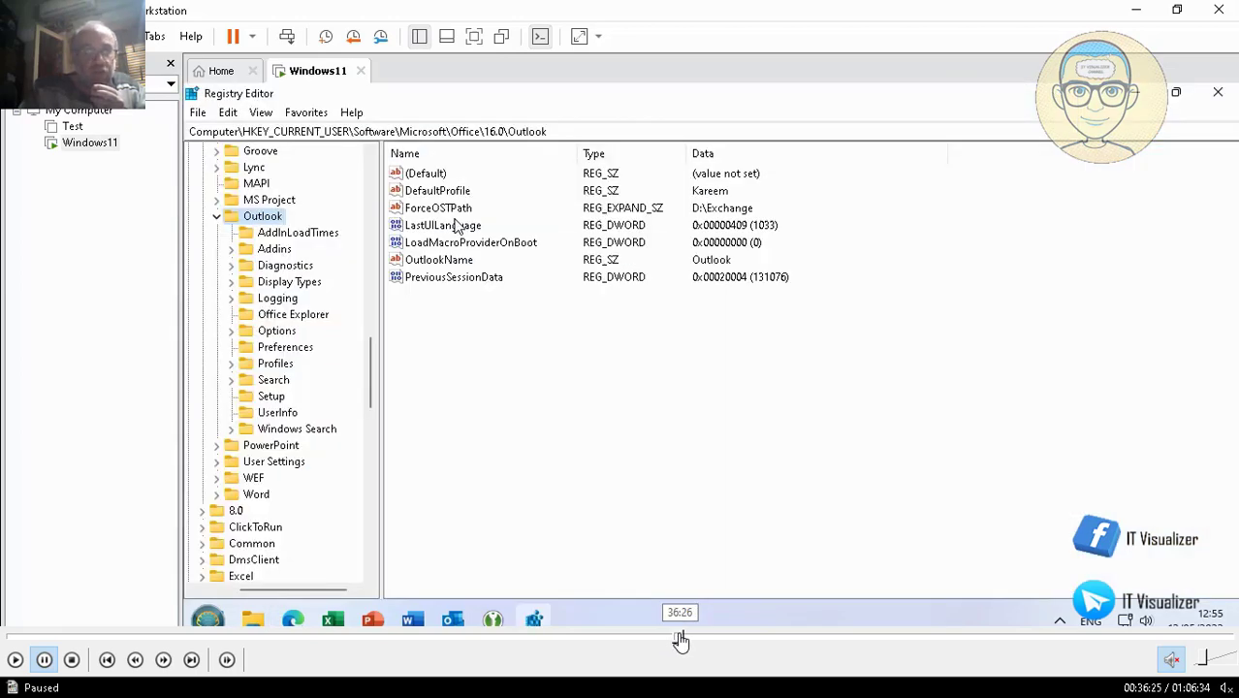
left_click(680, 640)
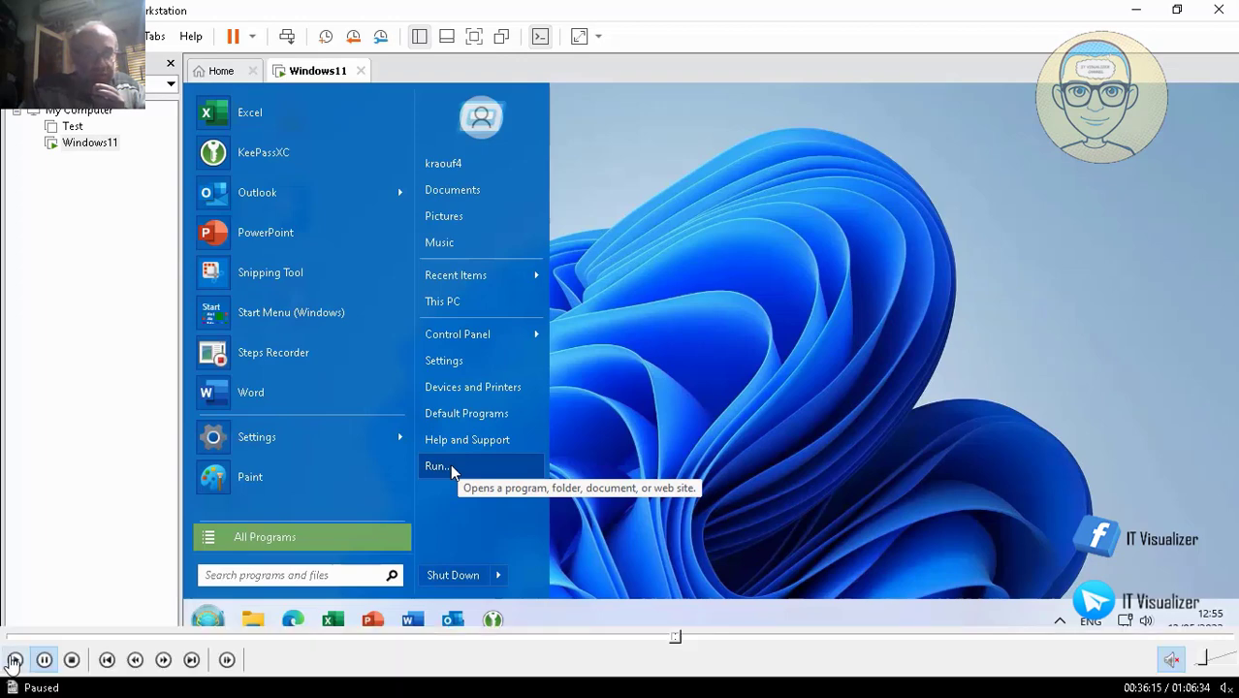
left_click(11, 663)
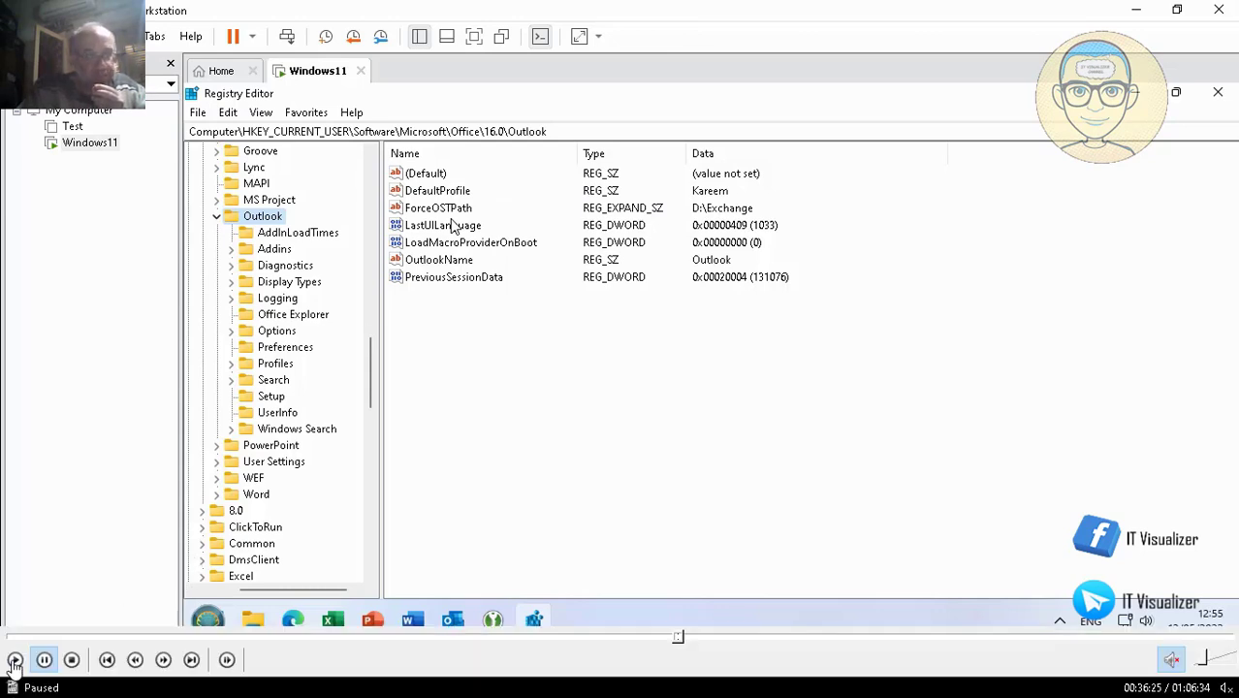
- Delete the existing ForceOSTPath value from the Outlook registry key
left_click(443, 211)
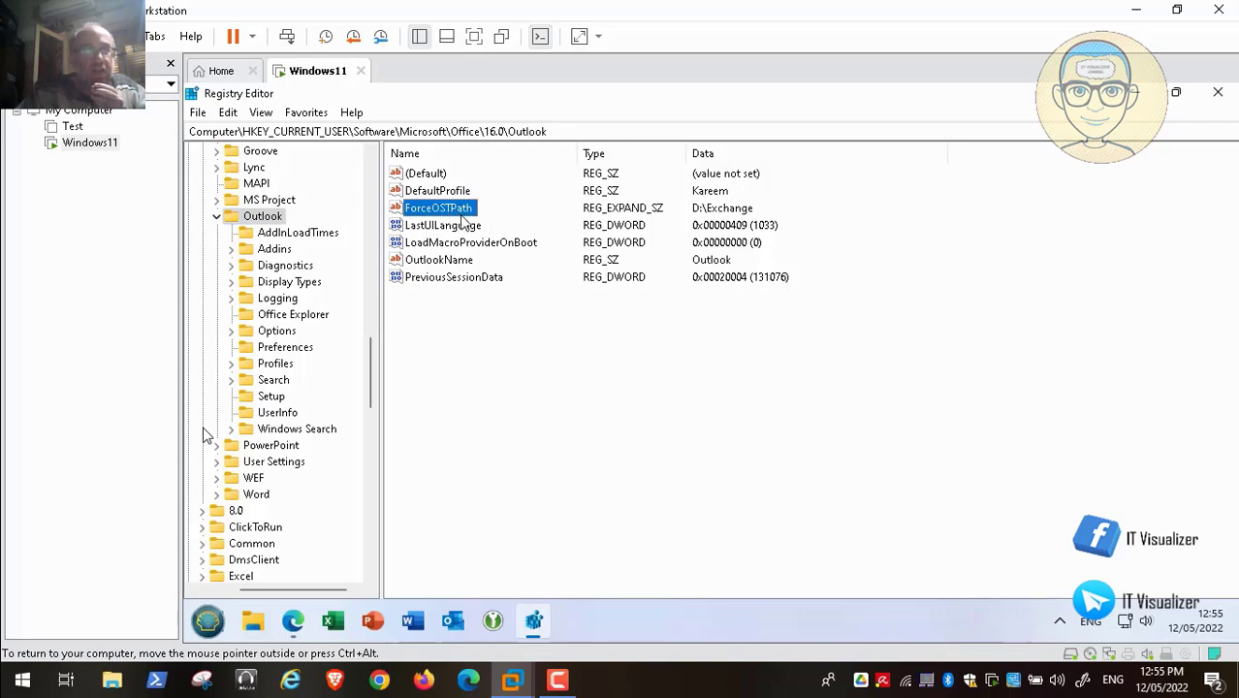
right_click(449, 213)
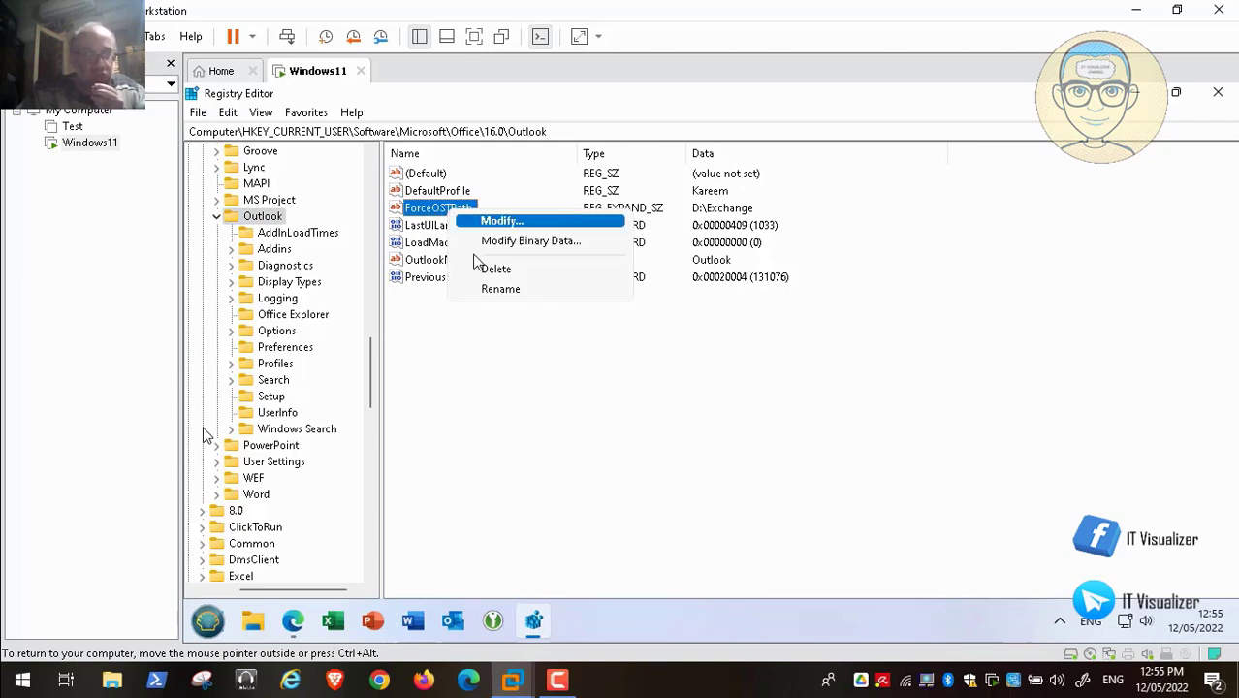
left_click(496, 289)
key("ctrl+c")
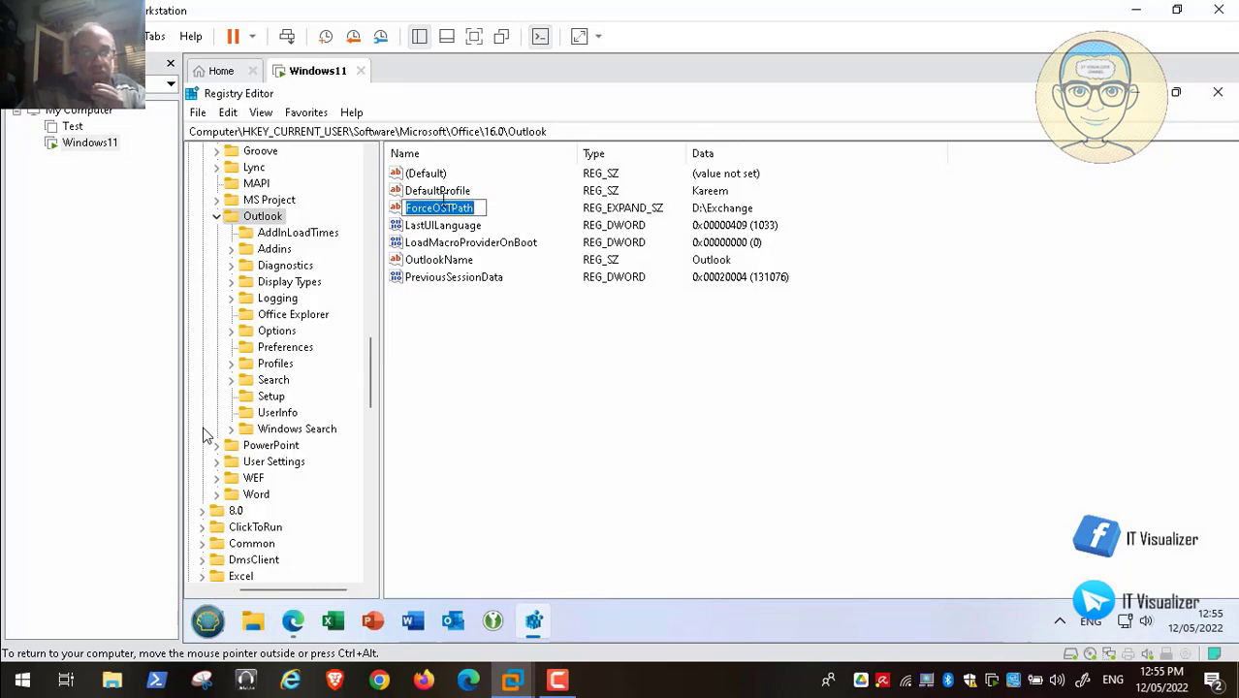
left_click(437, 191)
right_click(441, 210)
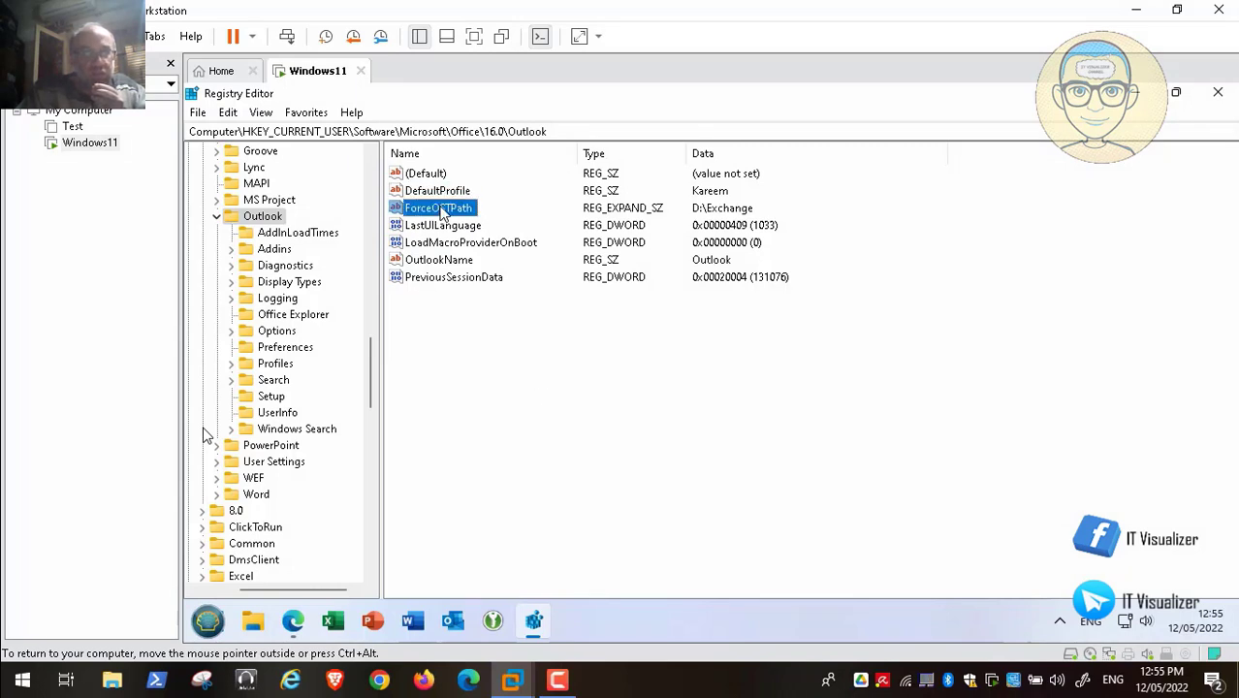
left_click(512, 267)
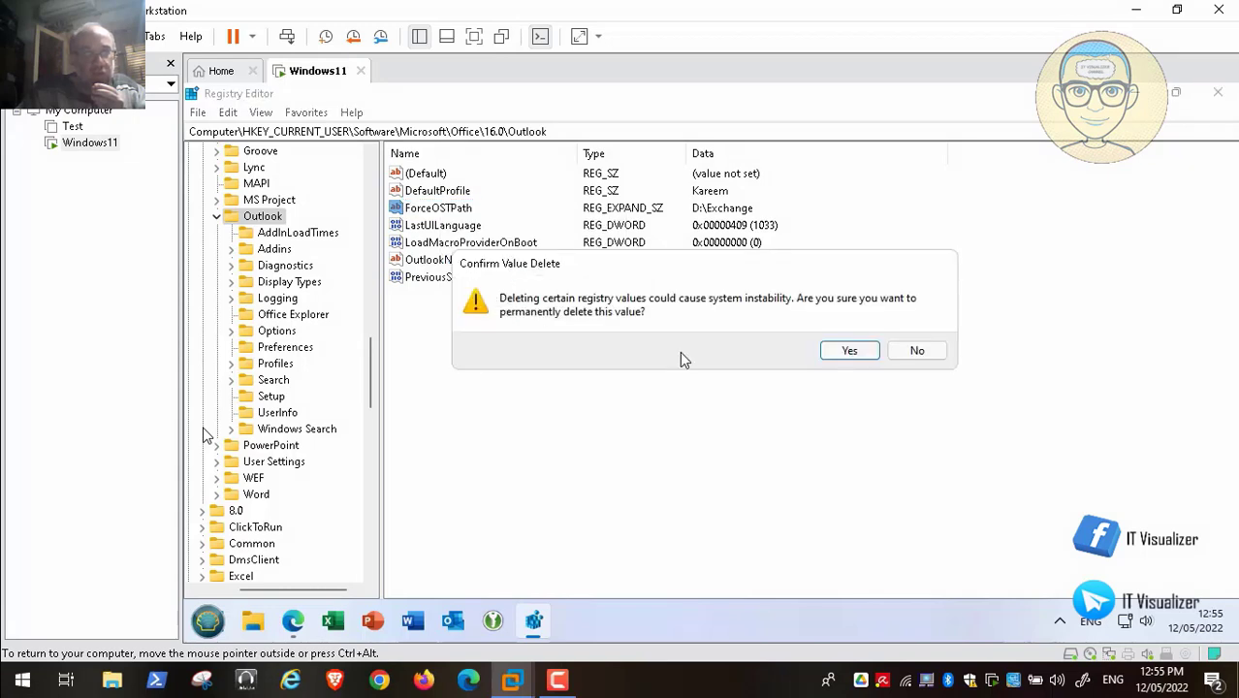
left_click(849, 351)
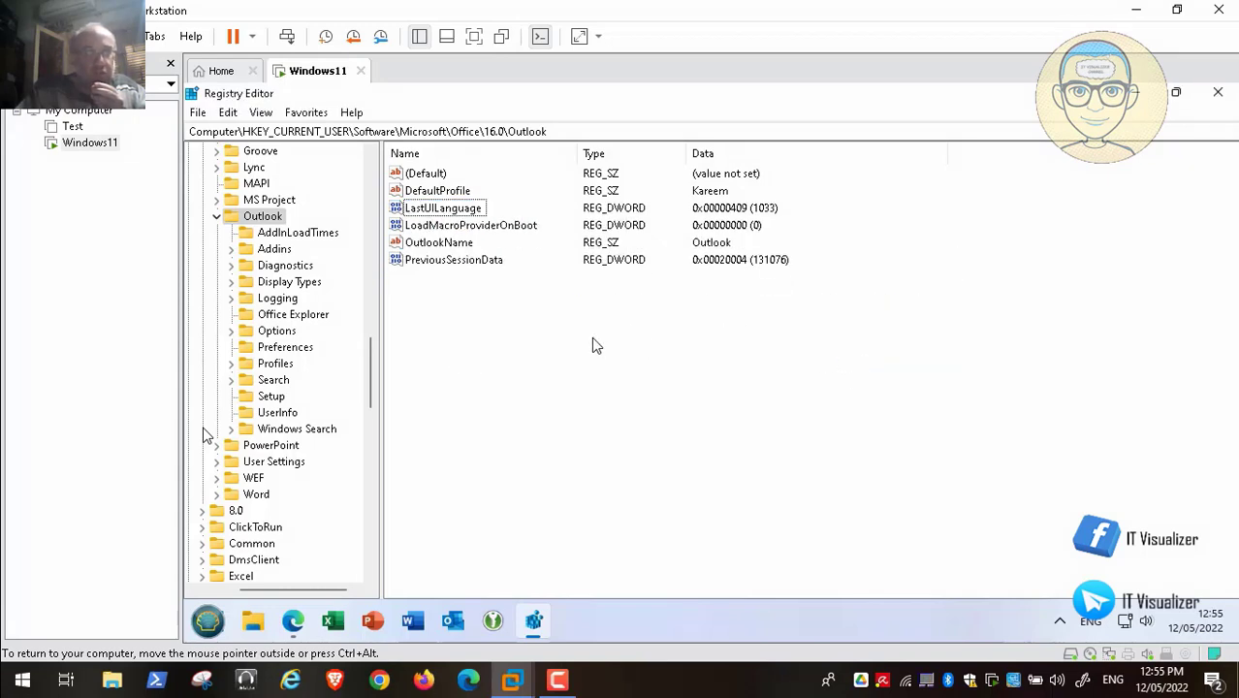
- Add a new Expandable String Value named ForceOSTPath under the Outlook key
right_click(496, 325)
mouse_move(529, 329)
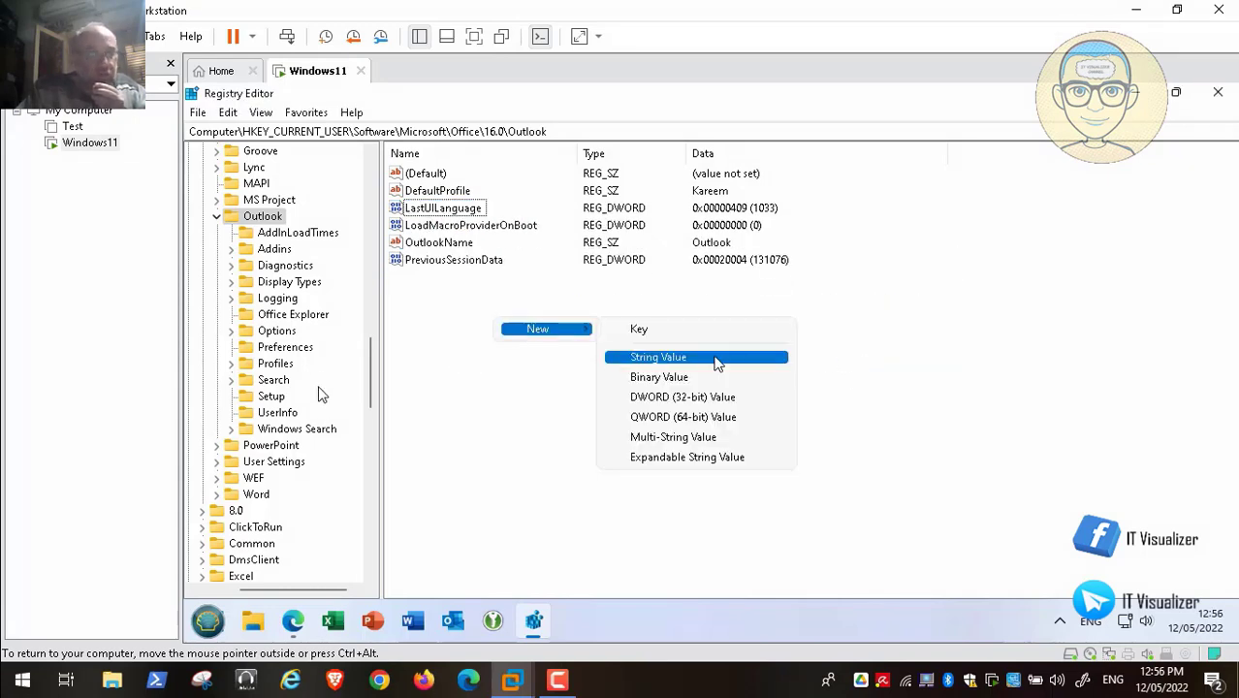
left_click(732, 460)
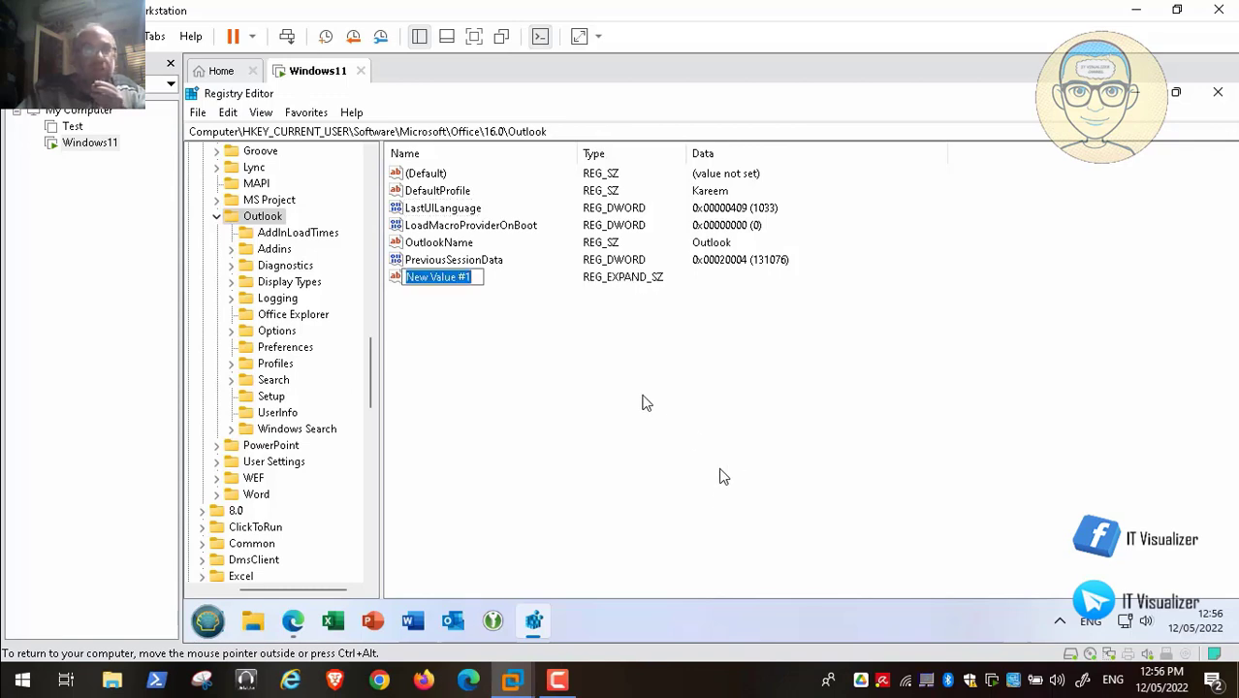
key("ctrl+v")
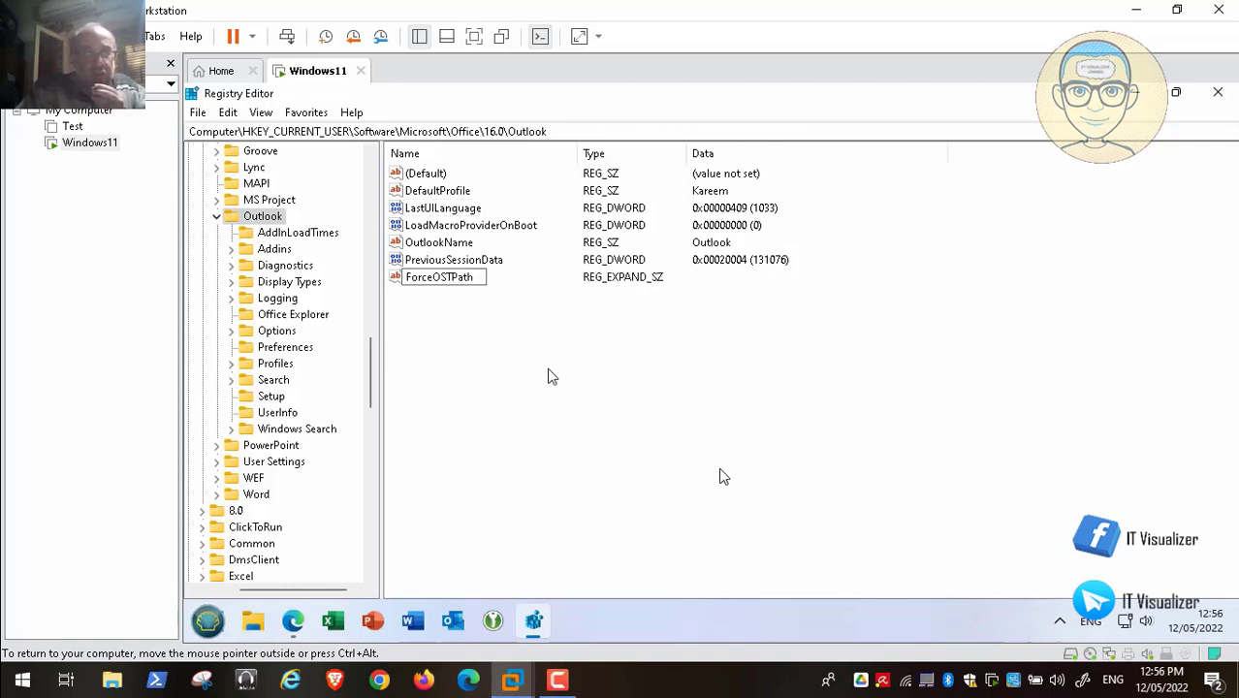
key("Return")
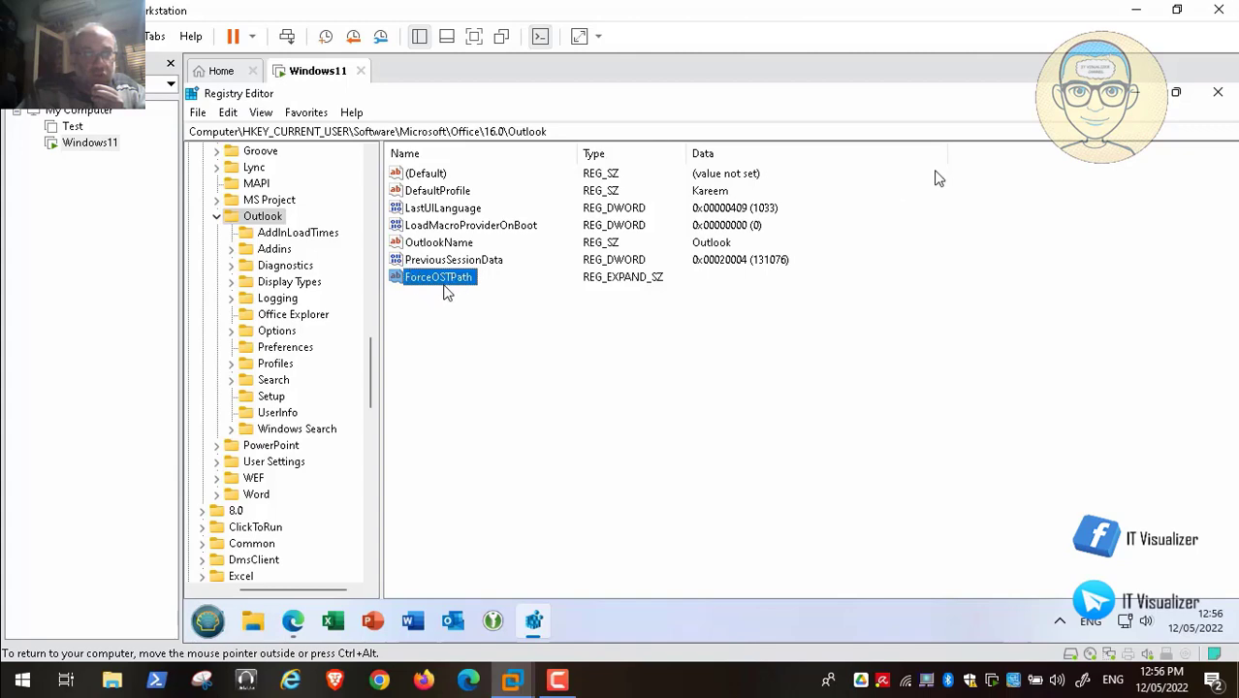
- Browse to the empty D:\Exchange folder, copy its path, and return to the desktop
left_click(1134, 92)
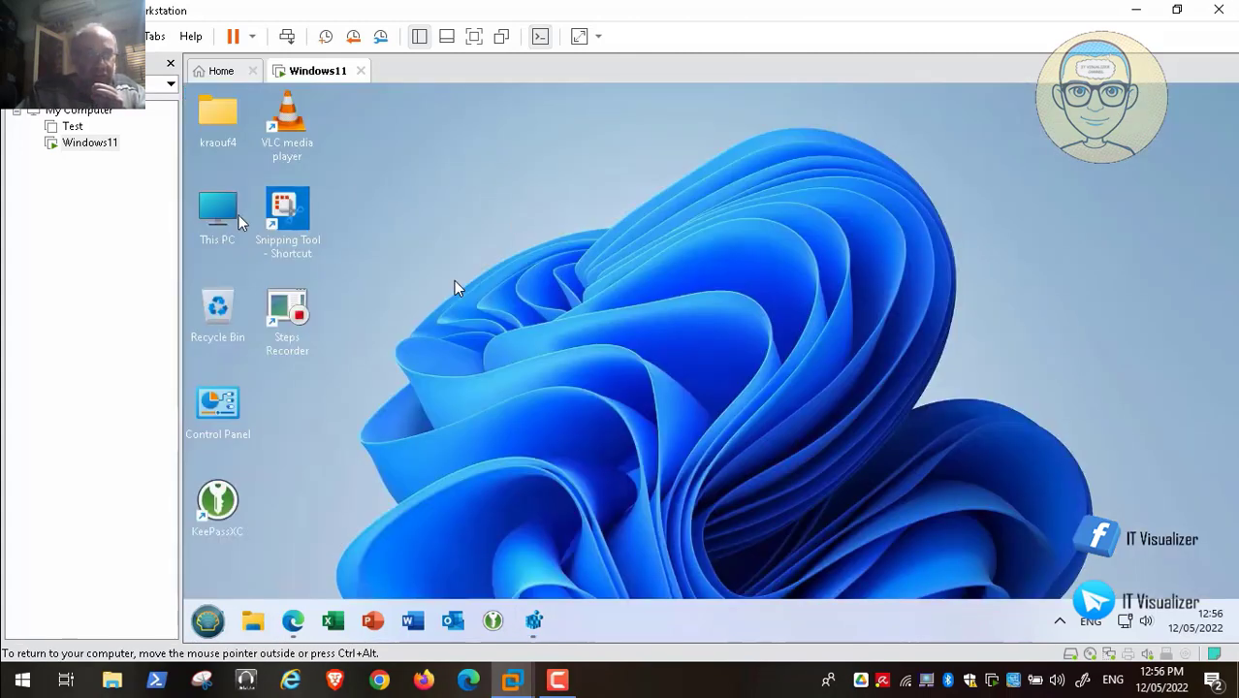
double_click(214, 225)
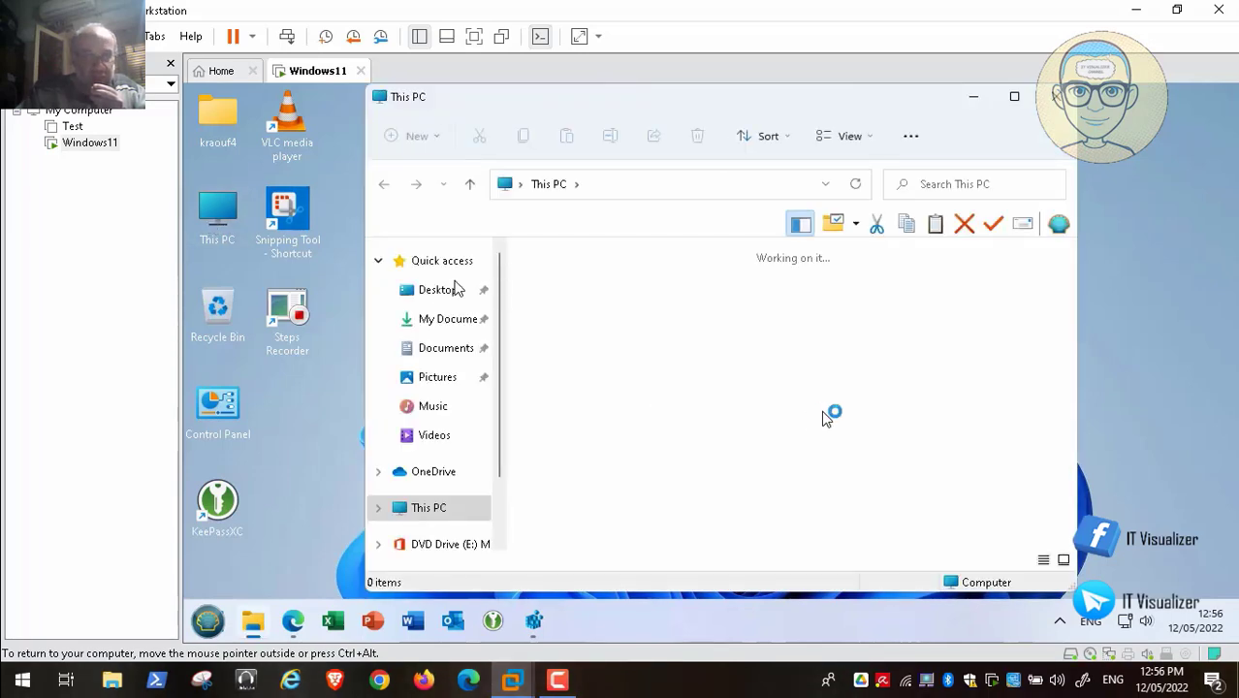
double_click(827, 475)
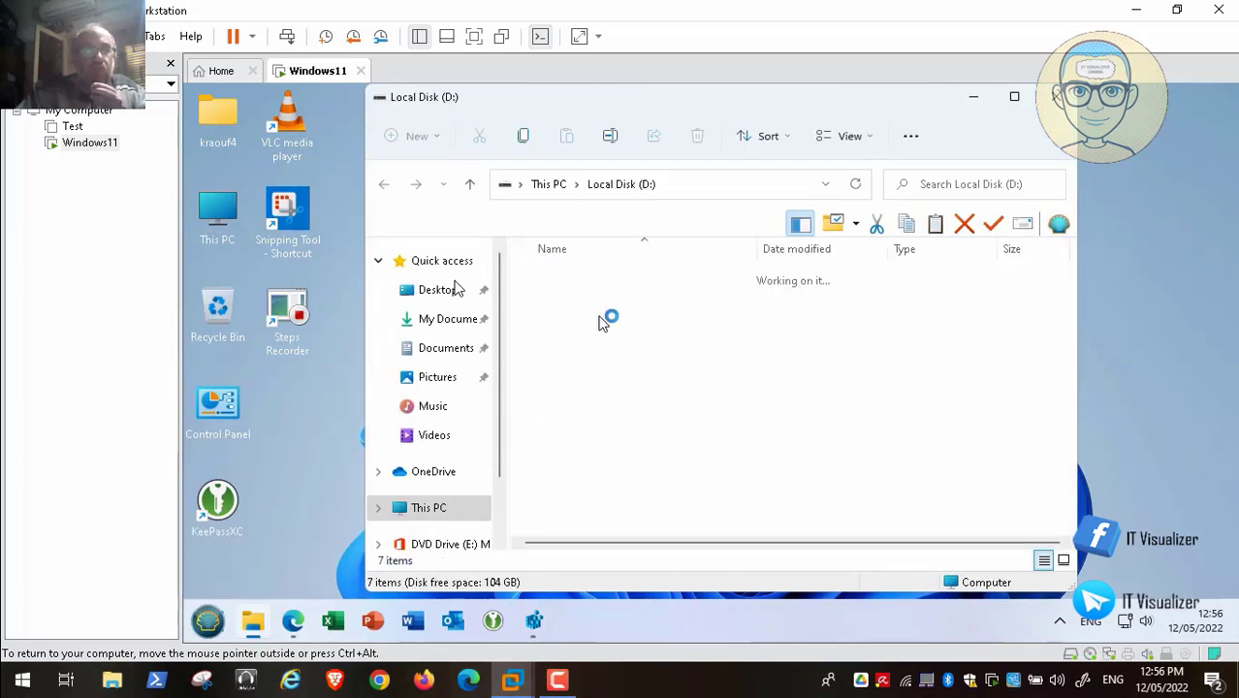
double_click(592, 334)
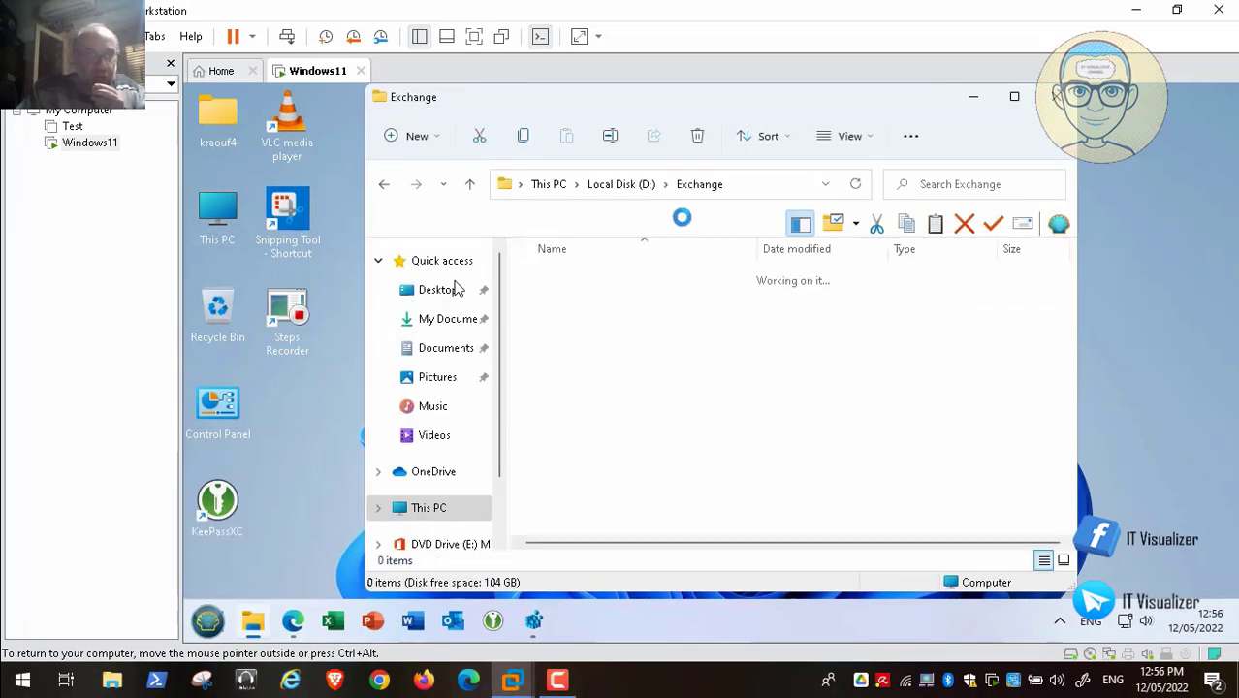
left_click(746, 194)
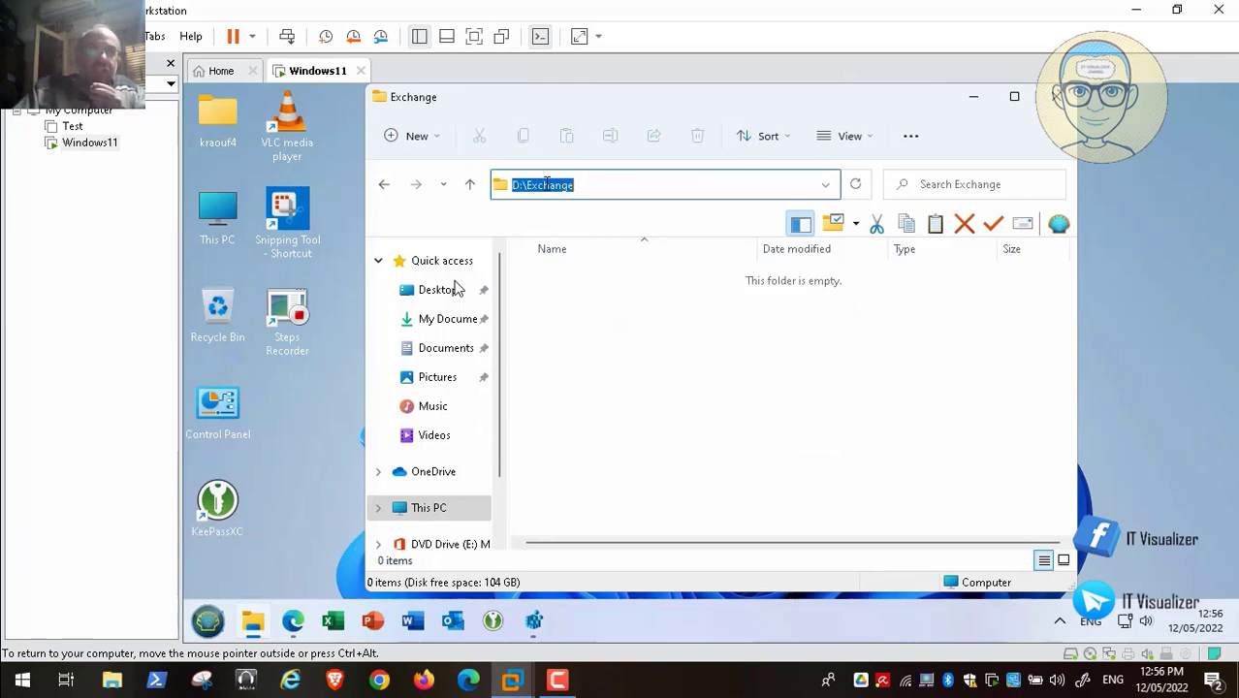
right_click(549, 184)
left_click(595, 243)
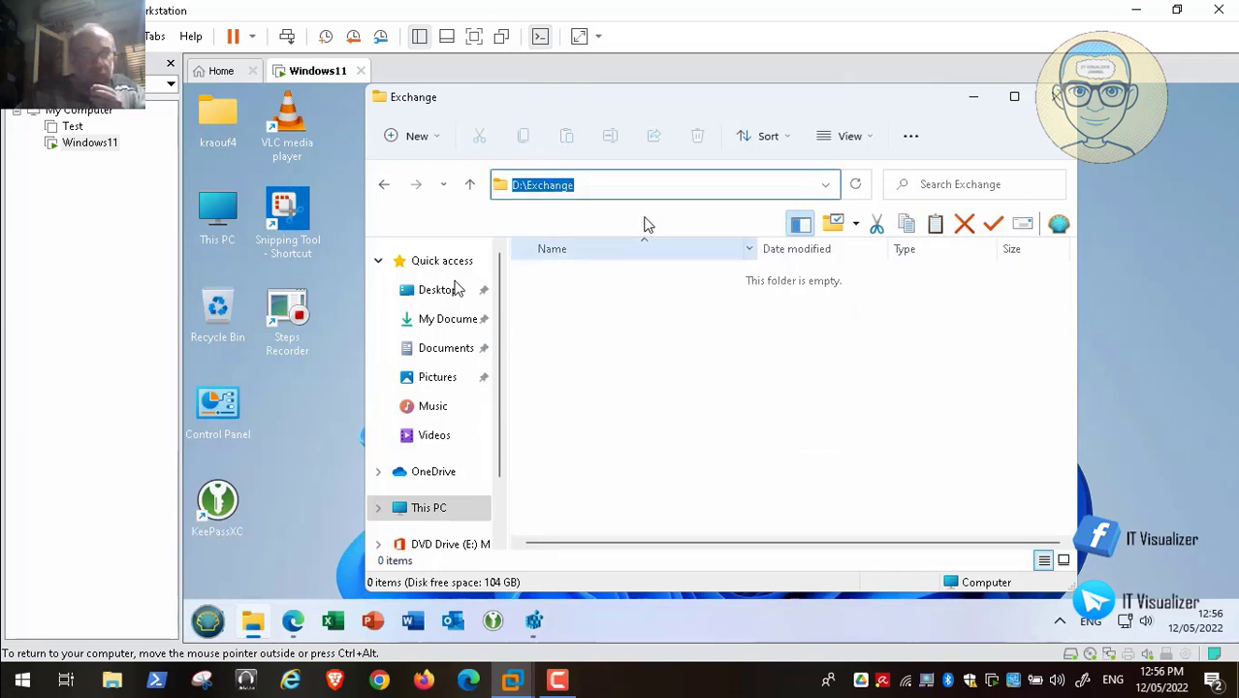
key("super+d")
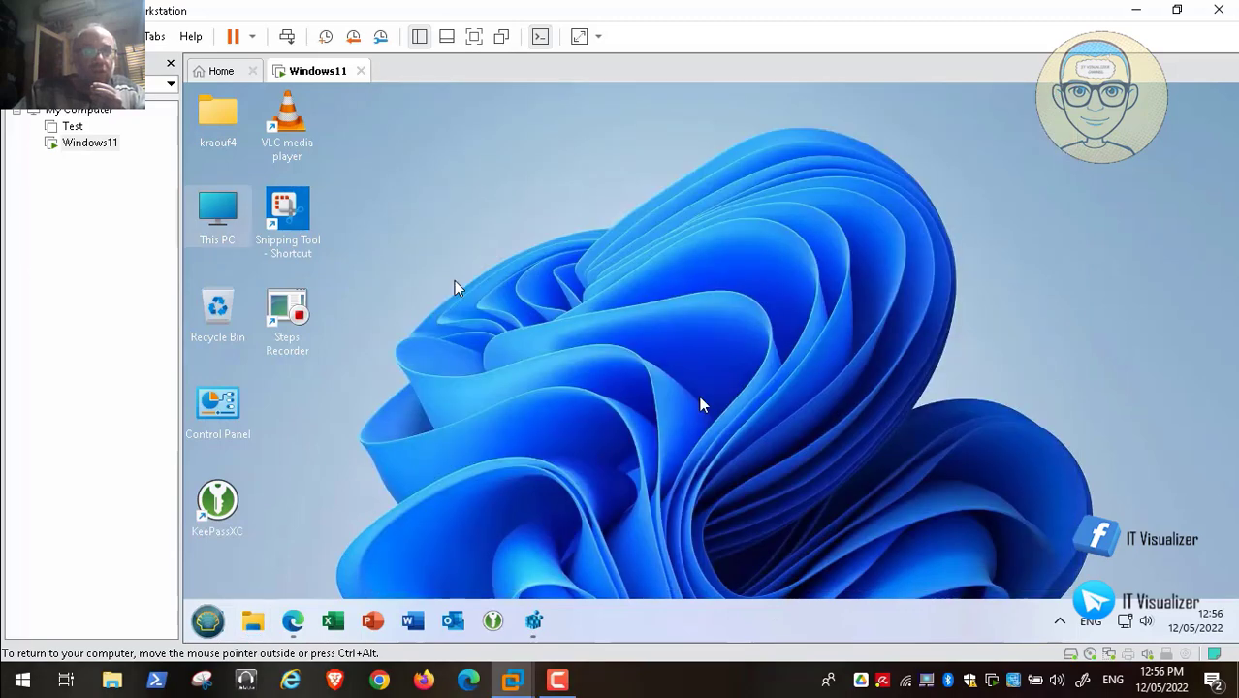
- Paste D:\Exchange as ForceOSTPath's value data, then switch back to the Microsoft OST location docs
left_click(533, 623)
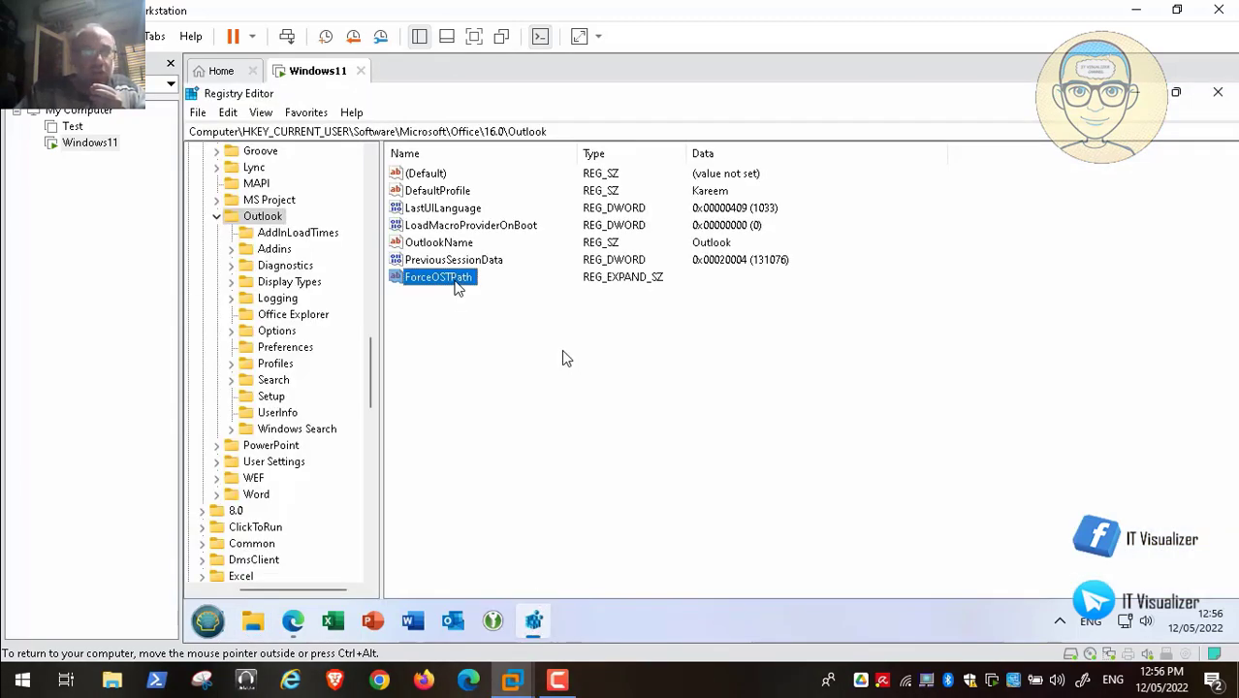
double_click(449, 279)
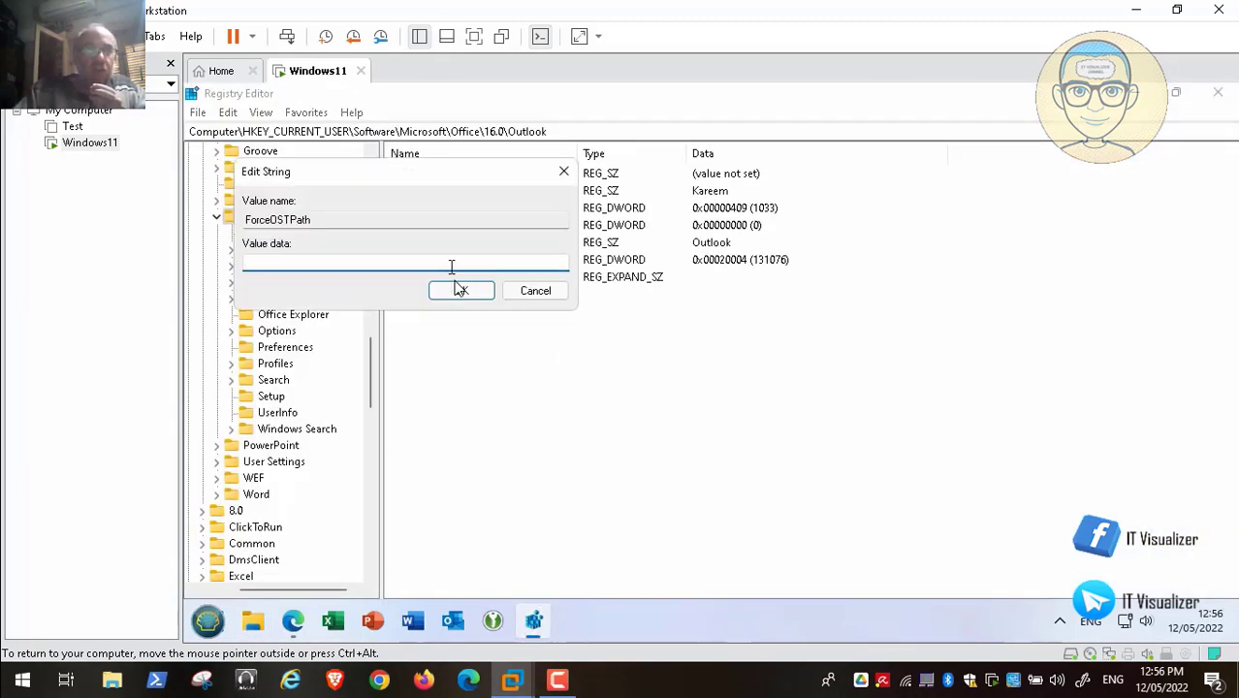
key("ctrl+v")
left_click(460, 291)
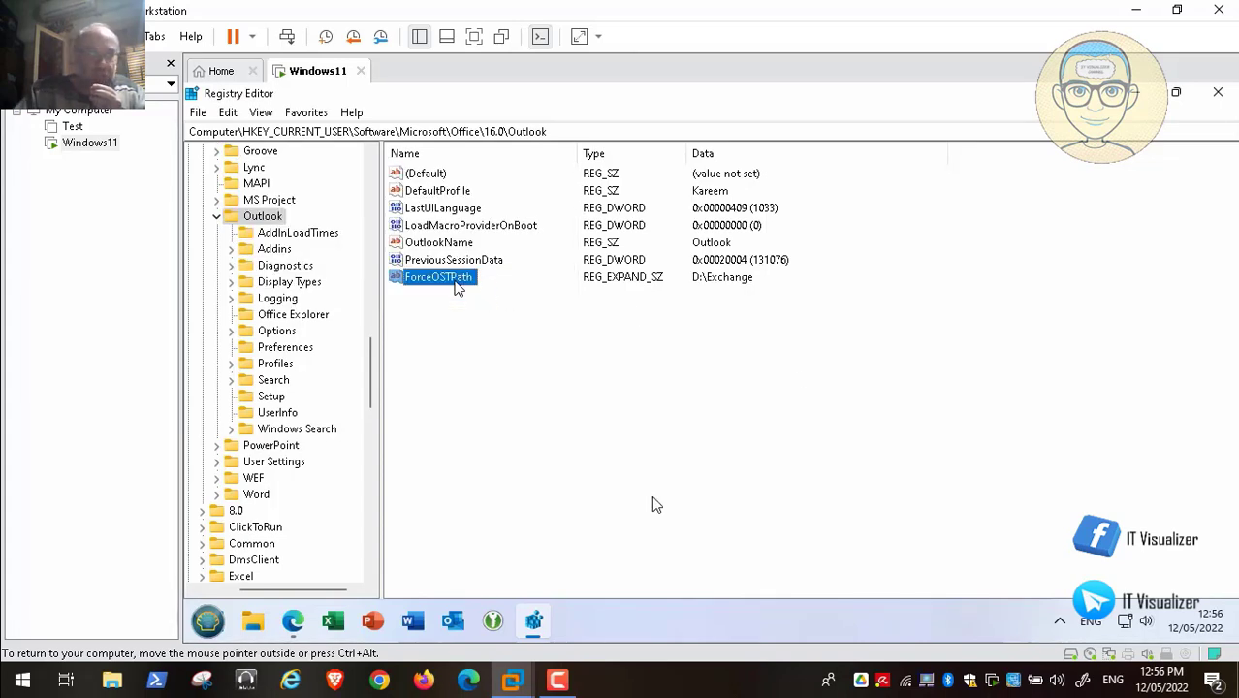
left_click(295, 620)
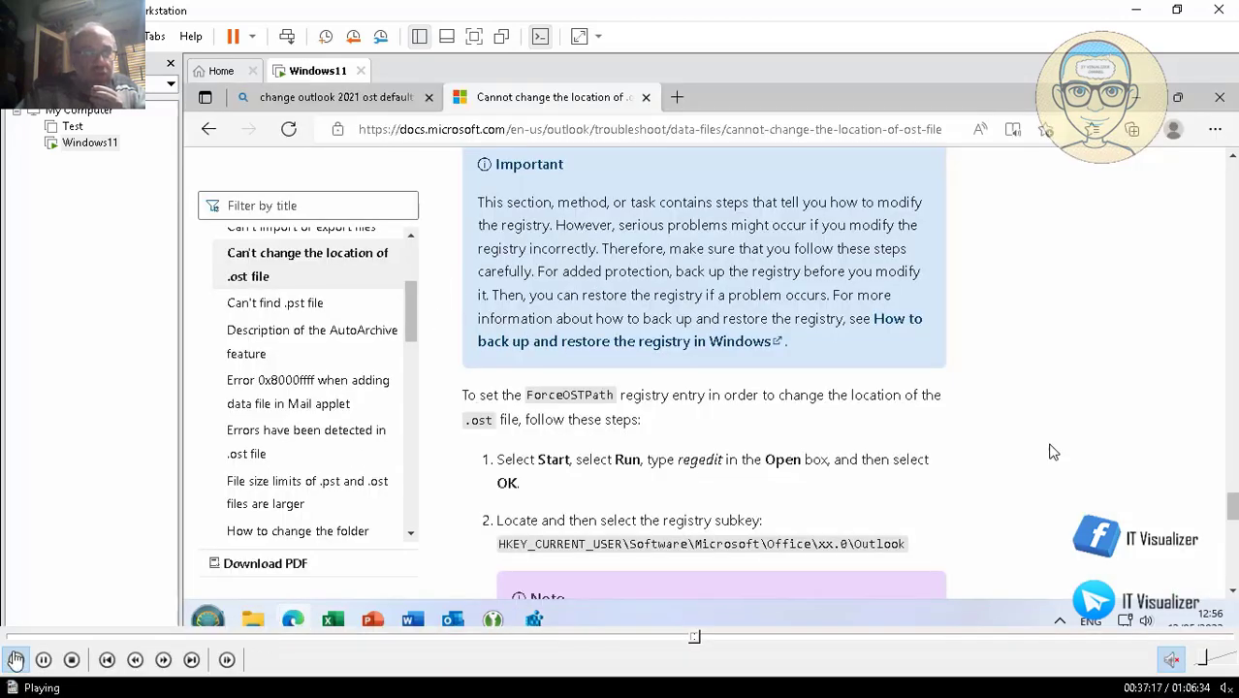
mouse_move(717, 642)
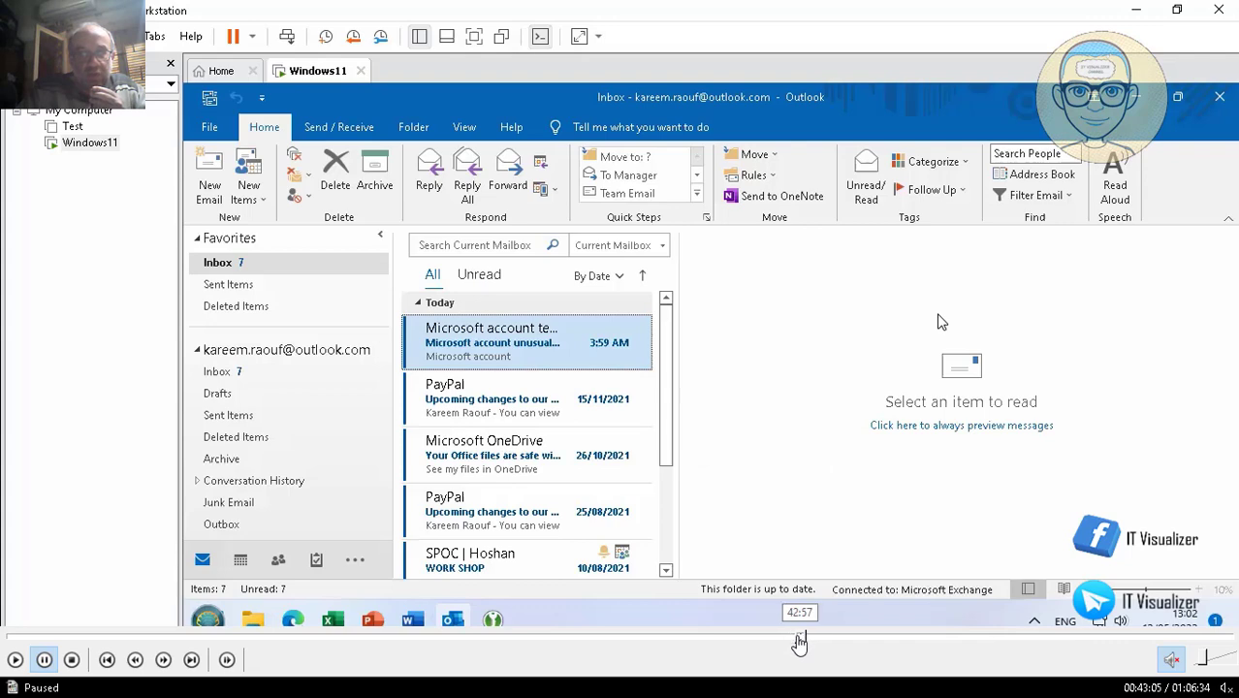
- Skip the recording ahead to the Mail profile setup and resume playback
left_click_drag(797, 642, 737, 642)
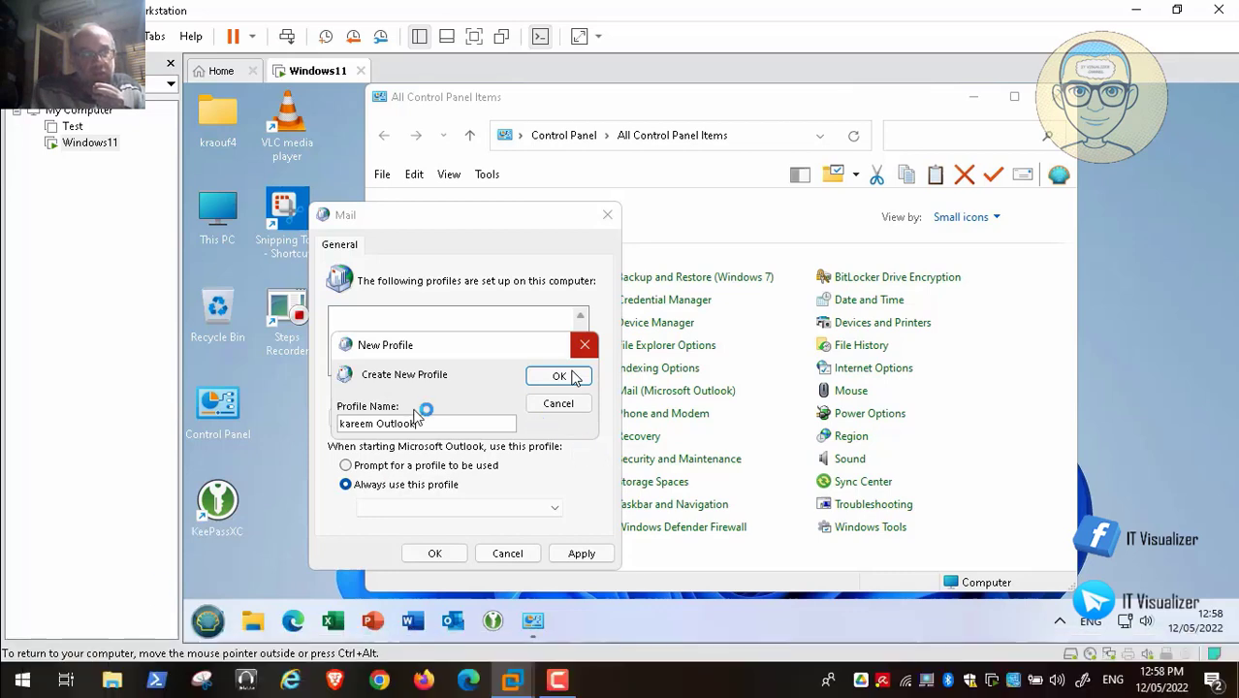
left_click(15, 661)
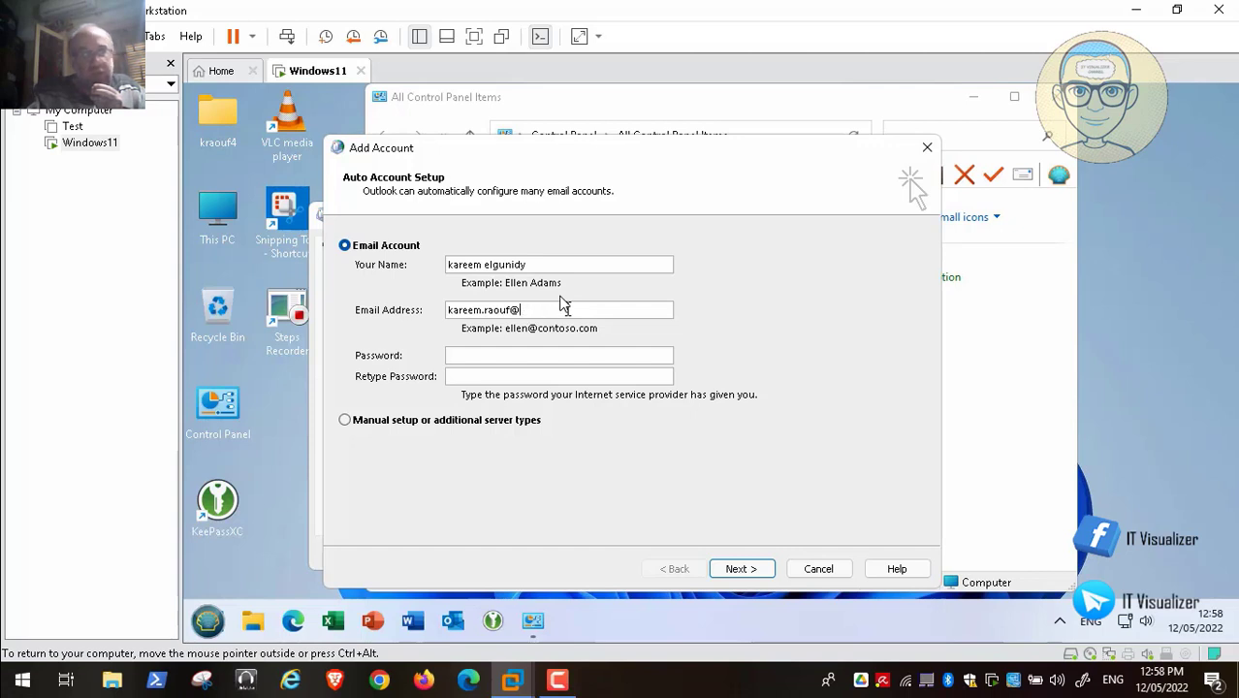
- Complete the outlook.com e-mail address, fill in the password fields, then pause and exit fullscreen
type("utlook")
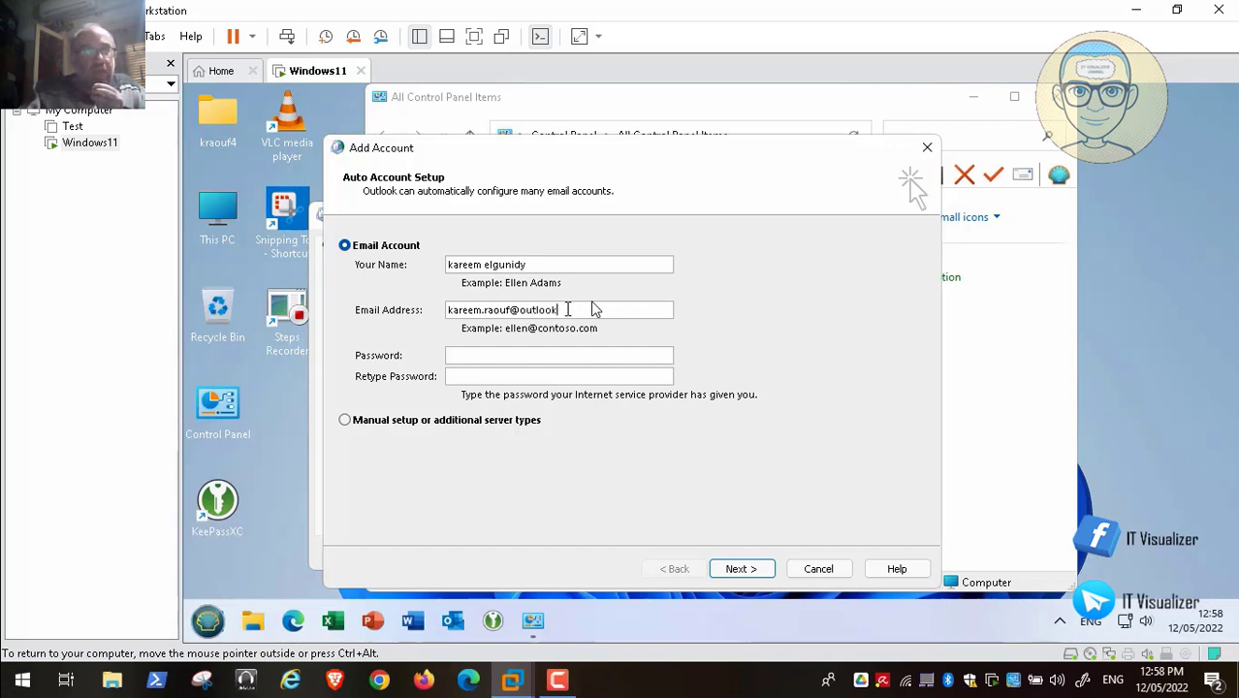
type(".com")
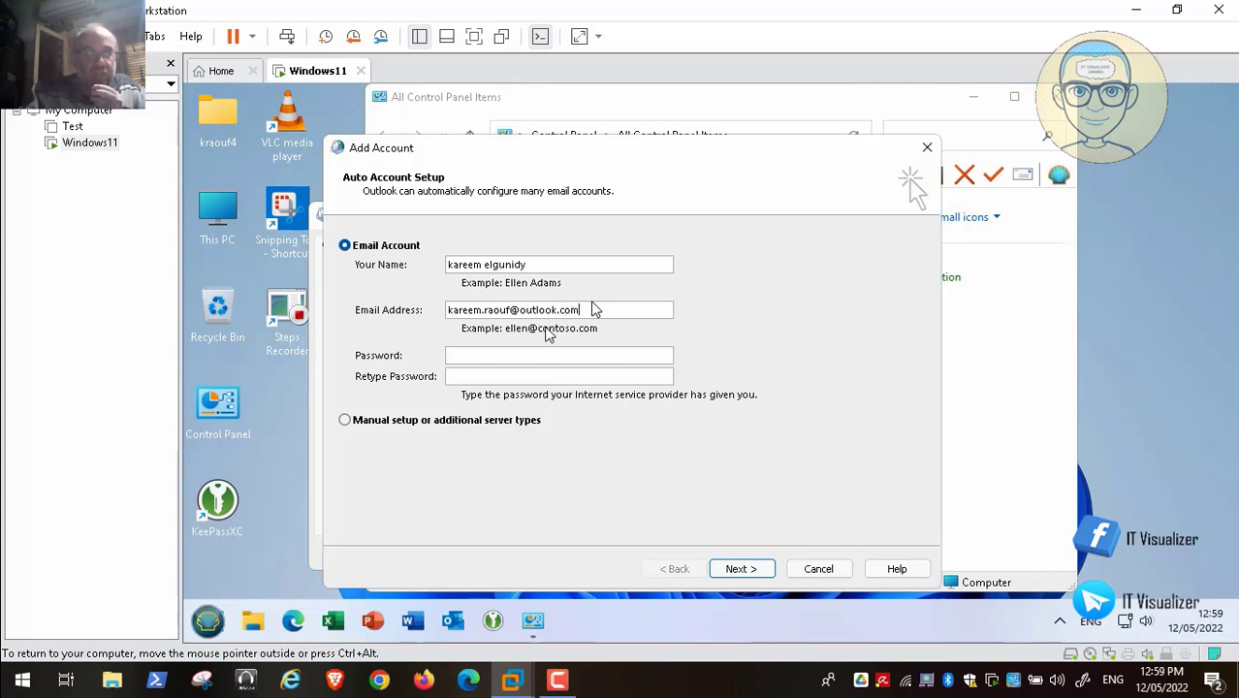
left_click(525, 354)
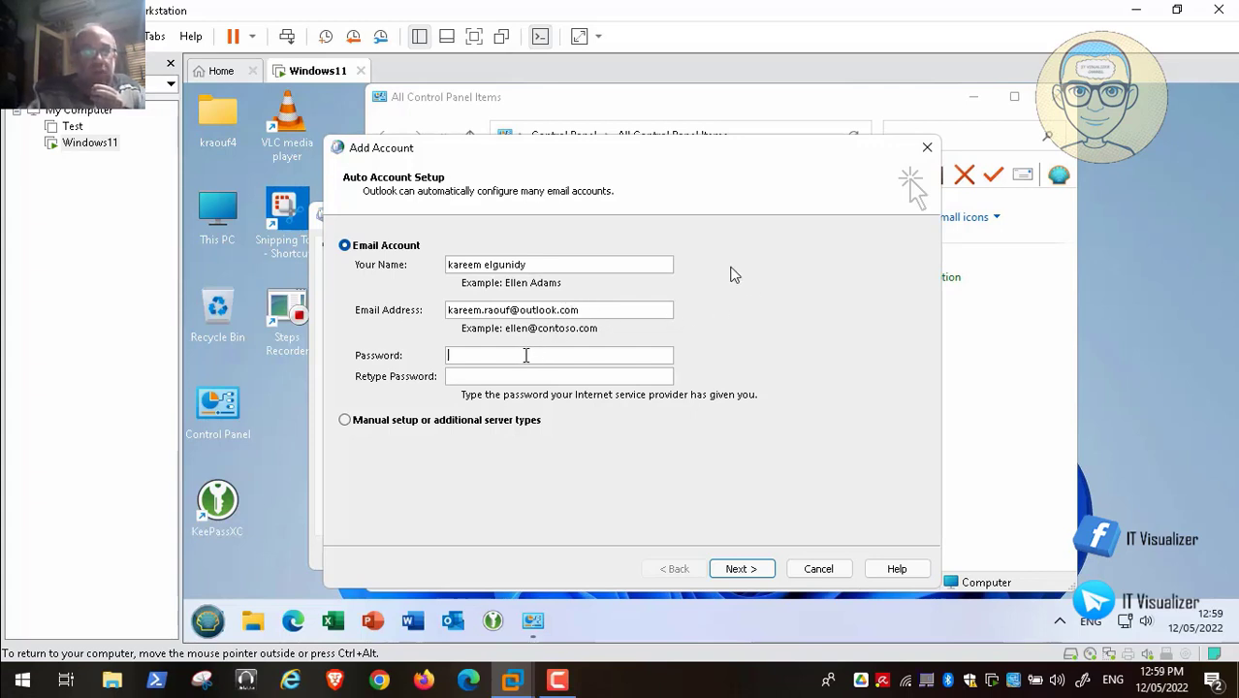
type("**")
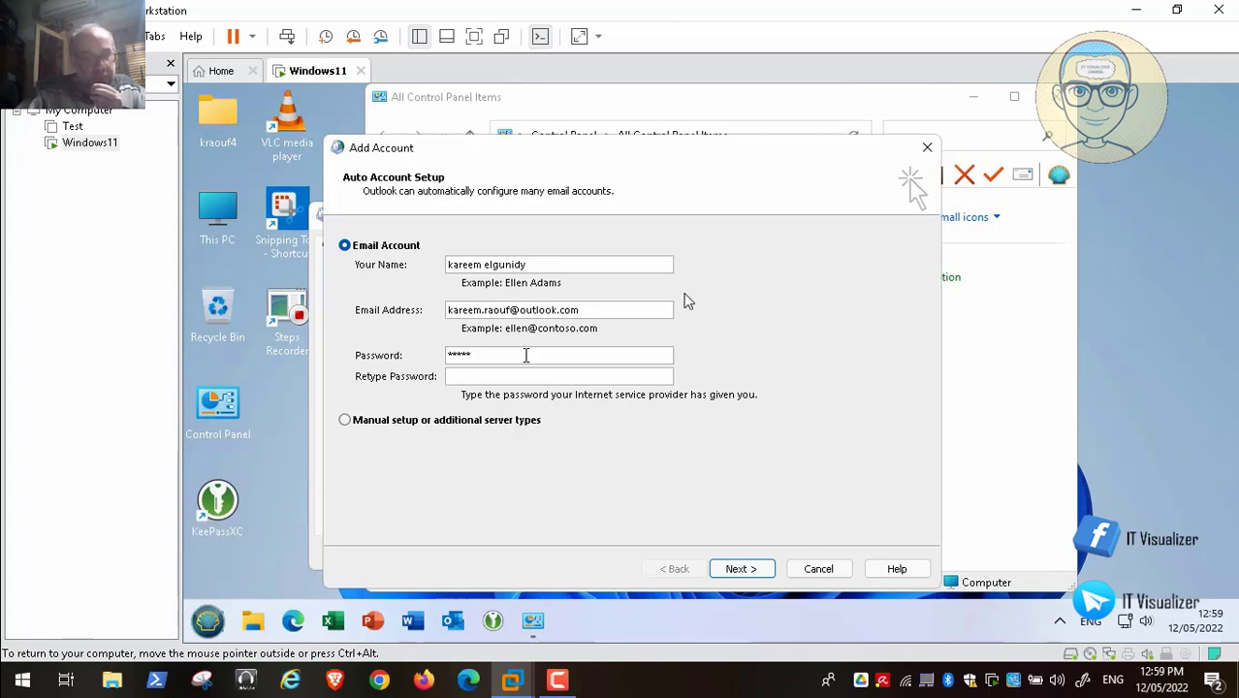
type("*****")
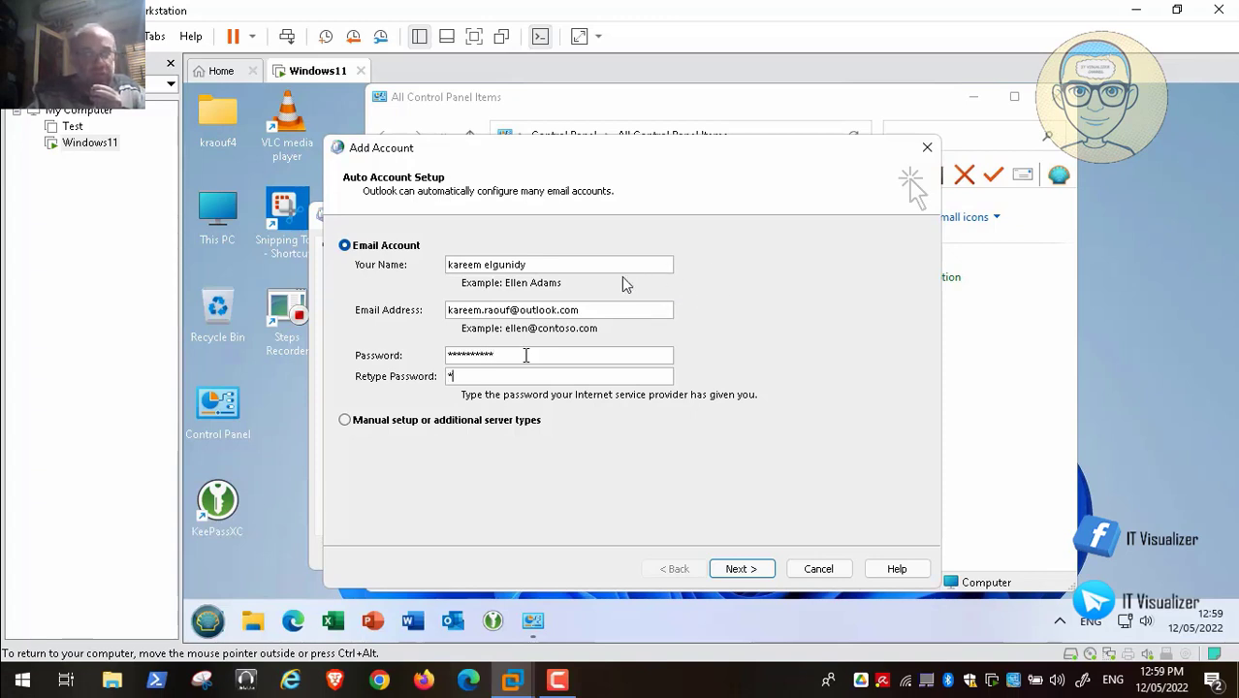
type("*******")
mouse_move(327, 655)
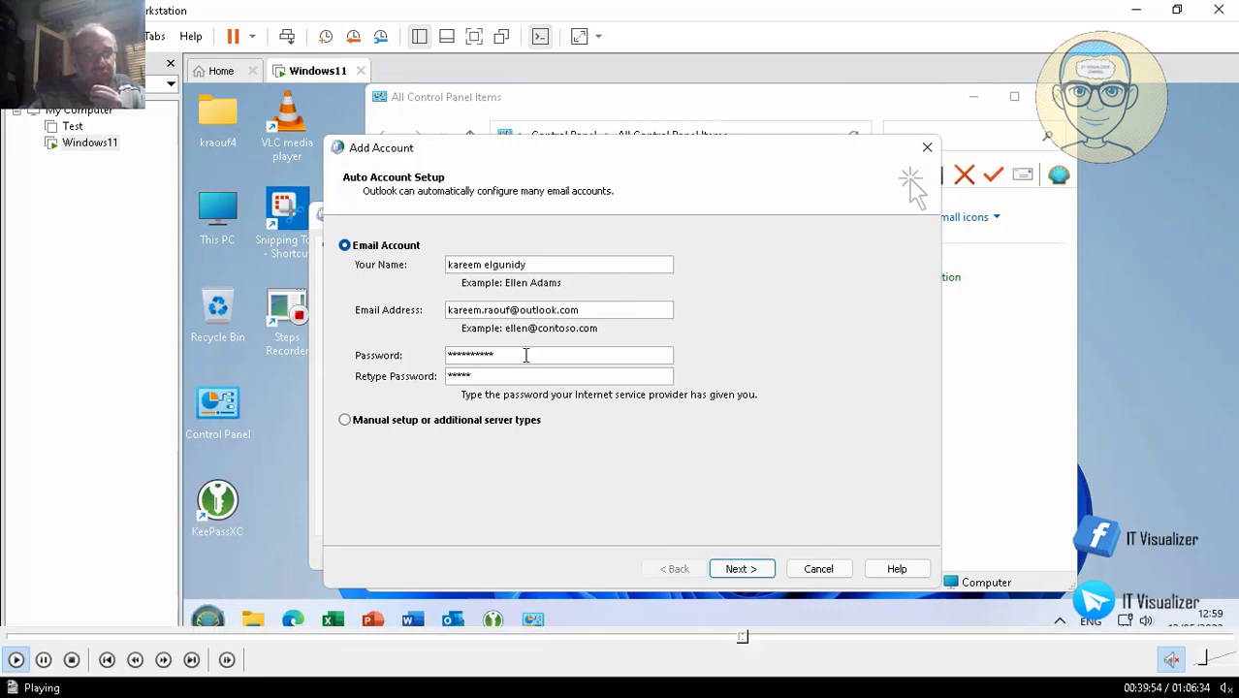
left_click(43, 660)
key("Escape")
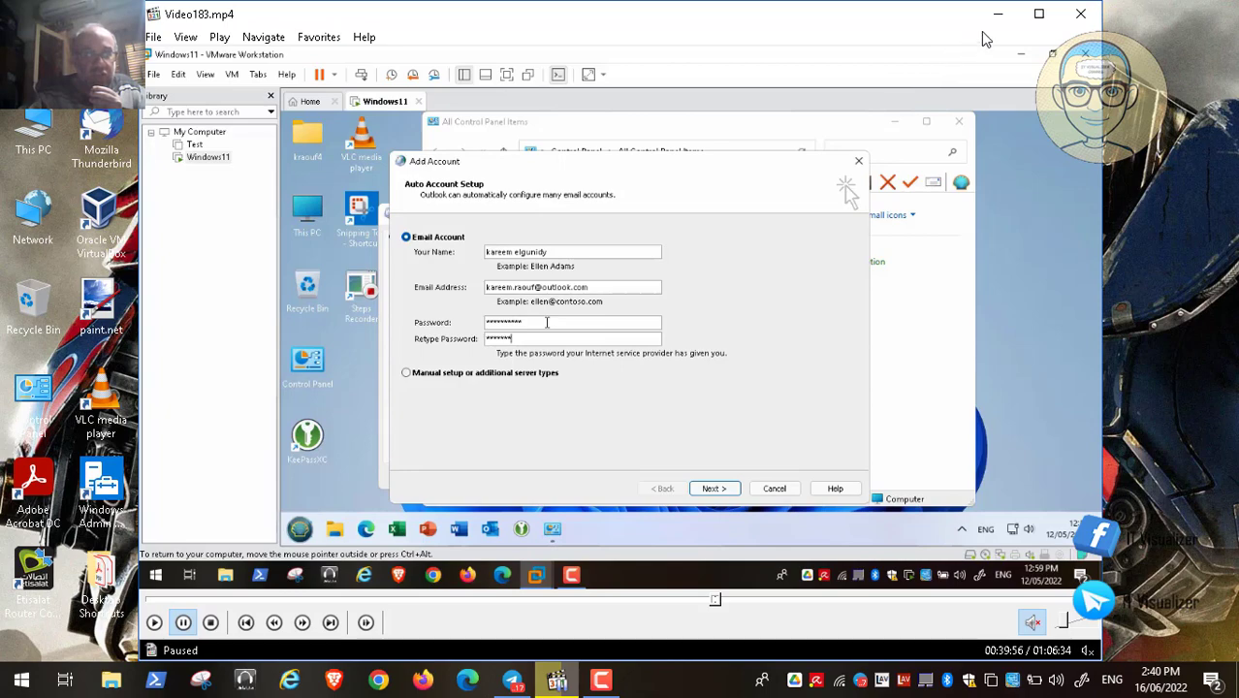
- Check the host's AppData\Local\Microsoft\Outlook folder, which holds only RoamCache, then close Explorer
key("super+d")
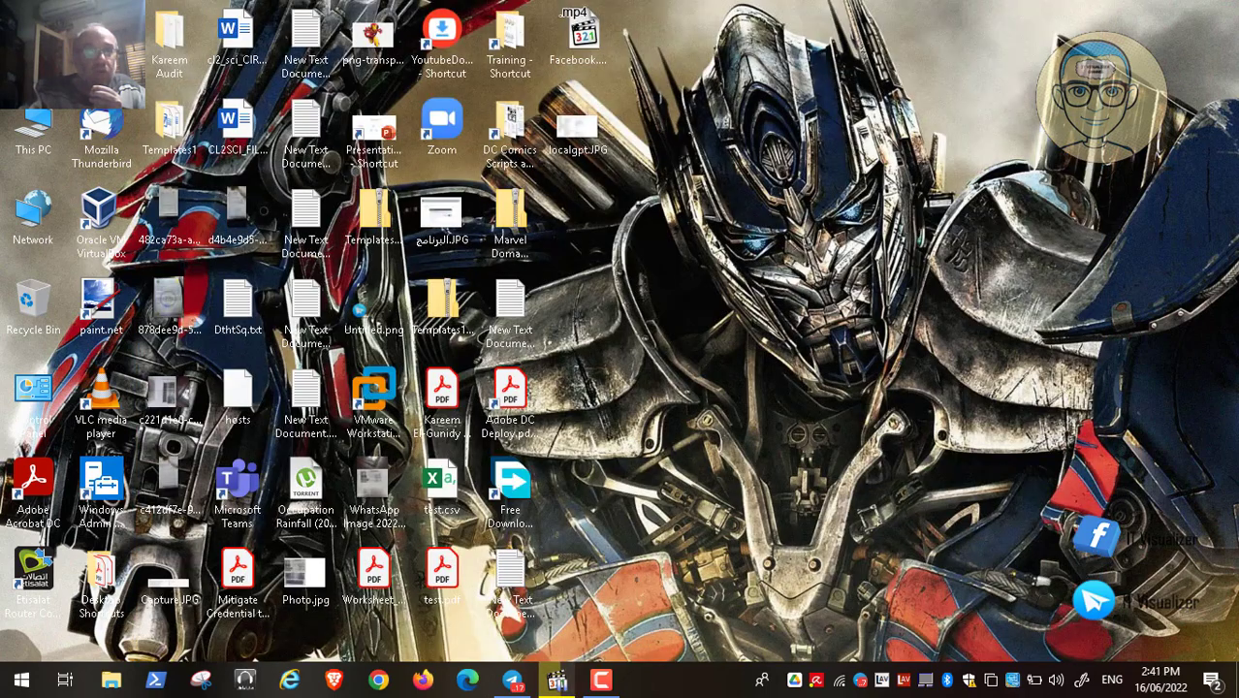
key("super+e")
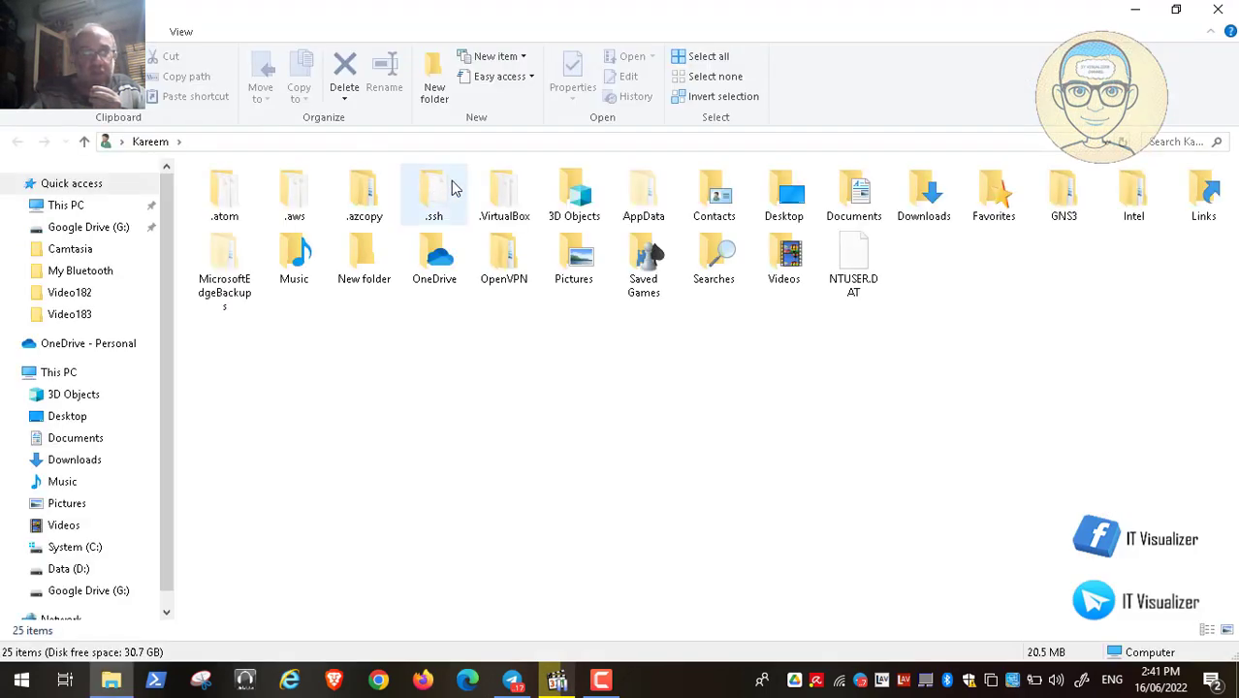
double_click(648, 198)
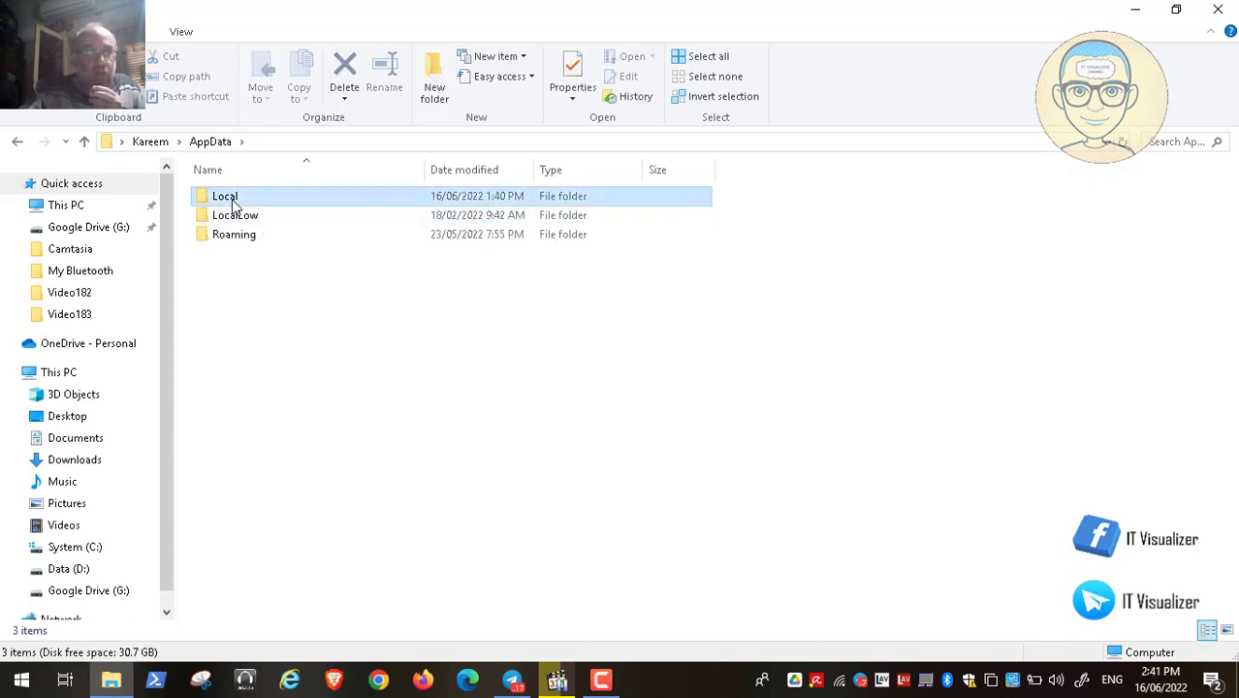
double_click(230, 198)
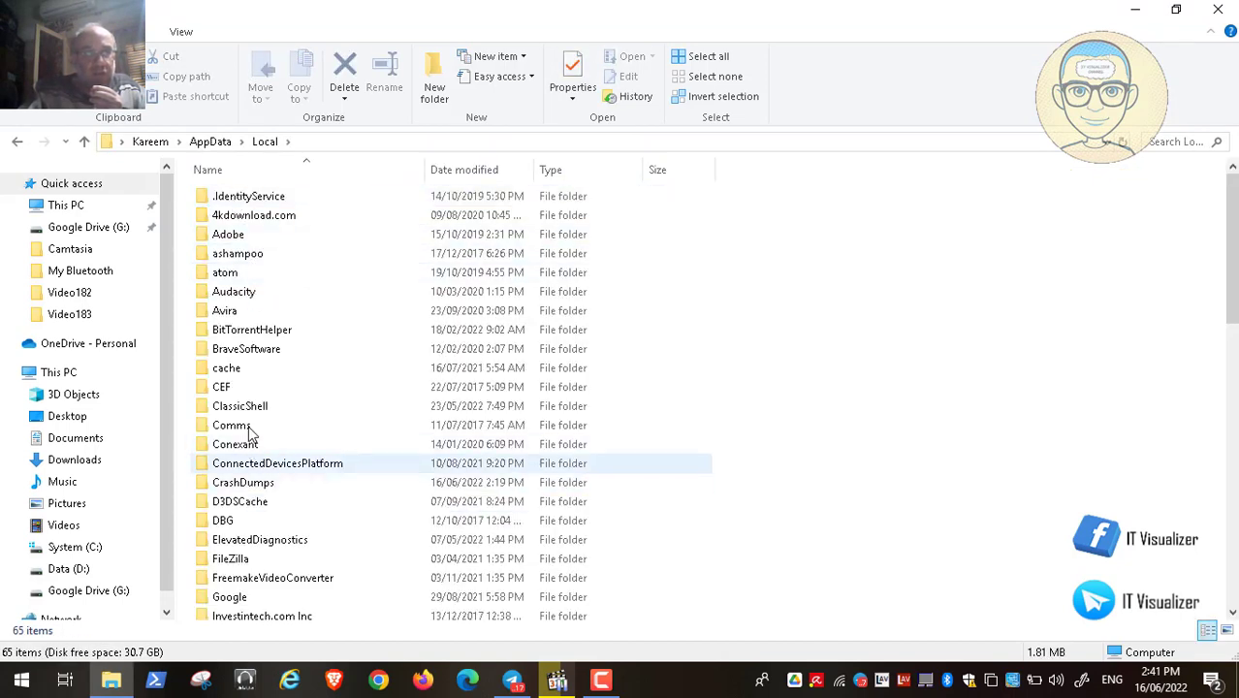
key("o")
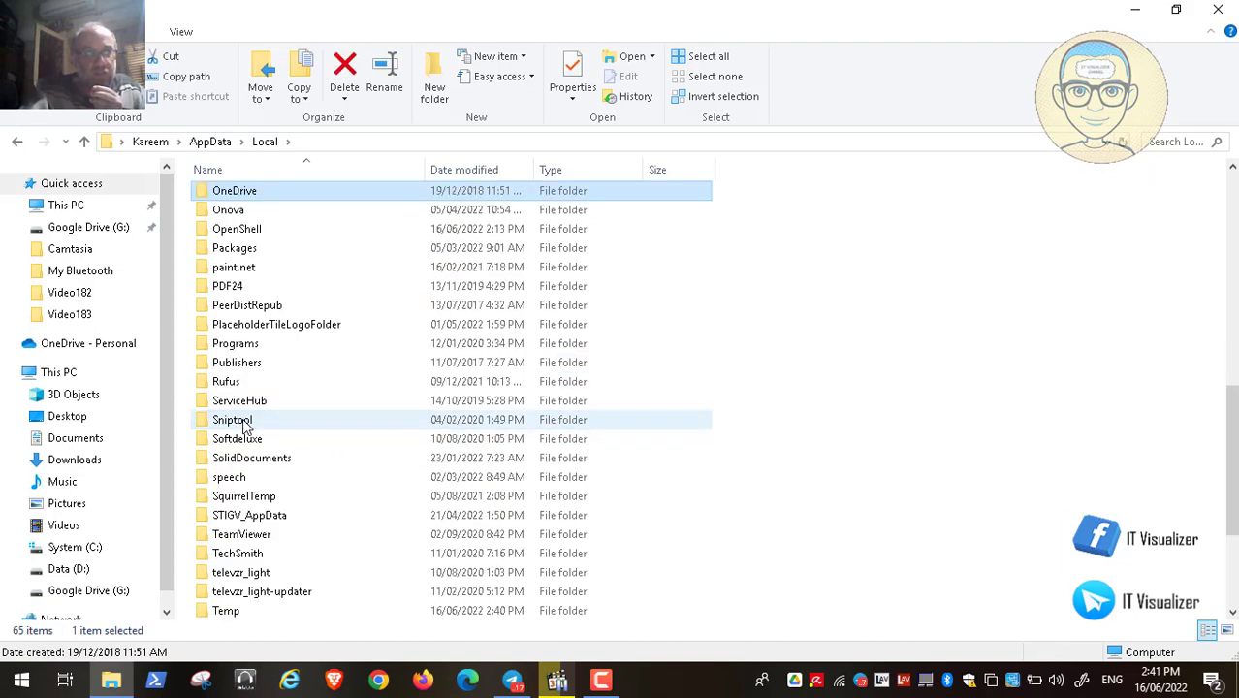
key("m")
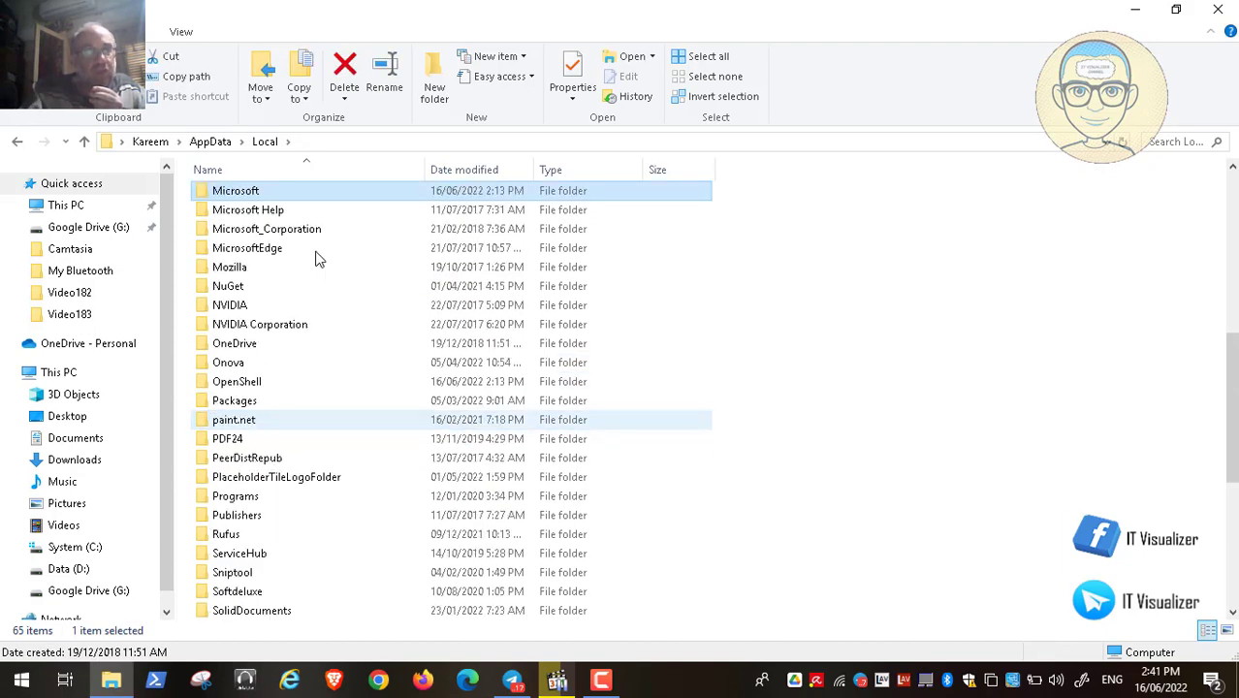
double_click(241, 193)
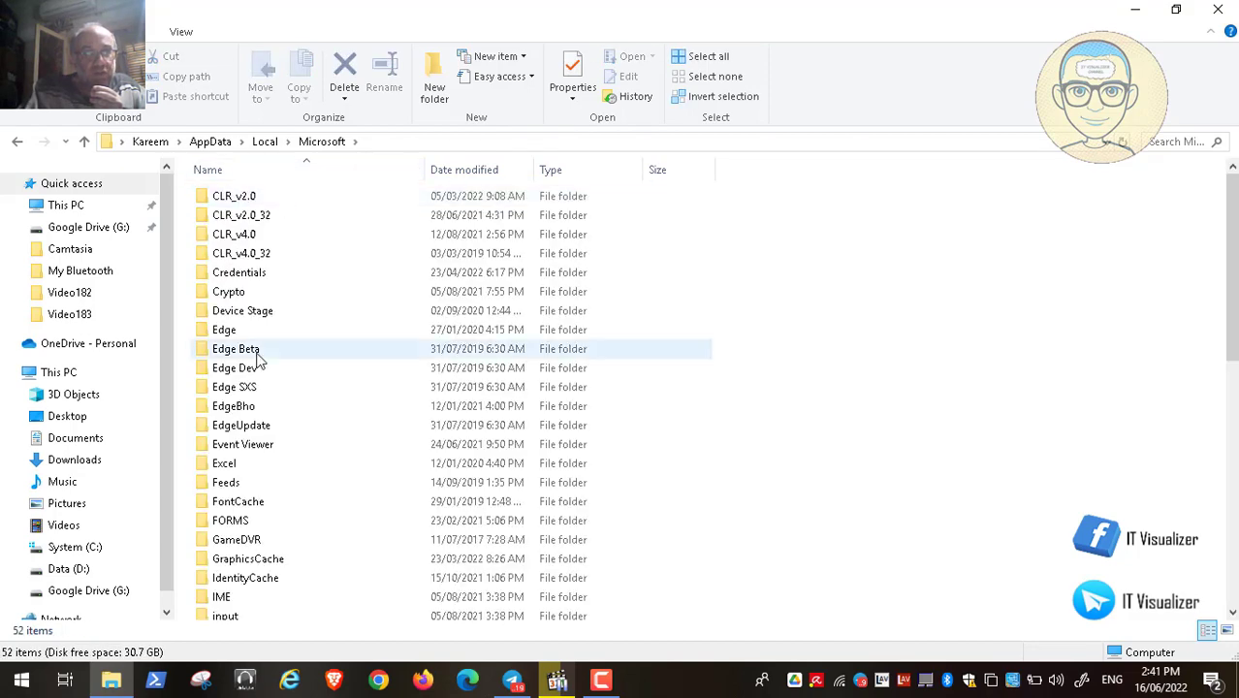
left_click(256, 352)
key("o")
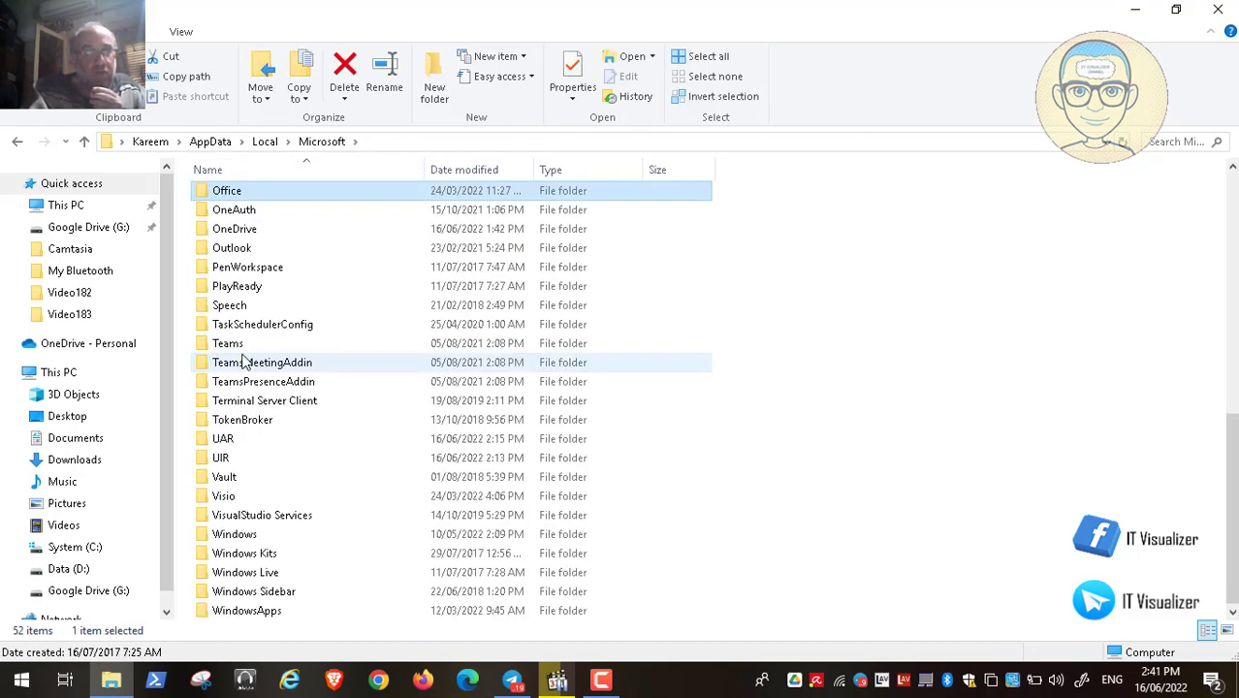
double_click(247, 249)
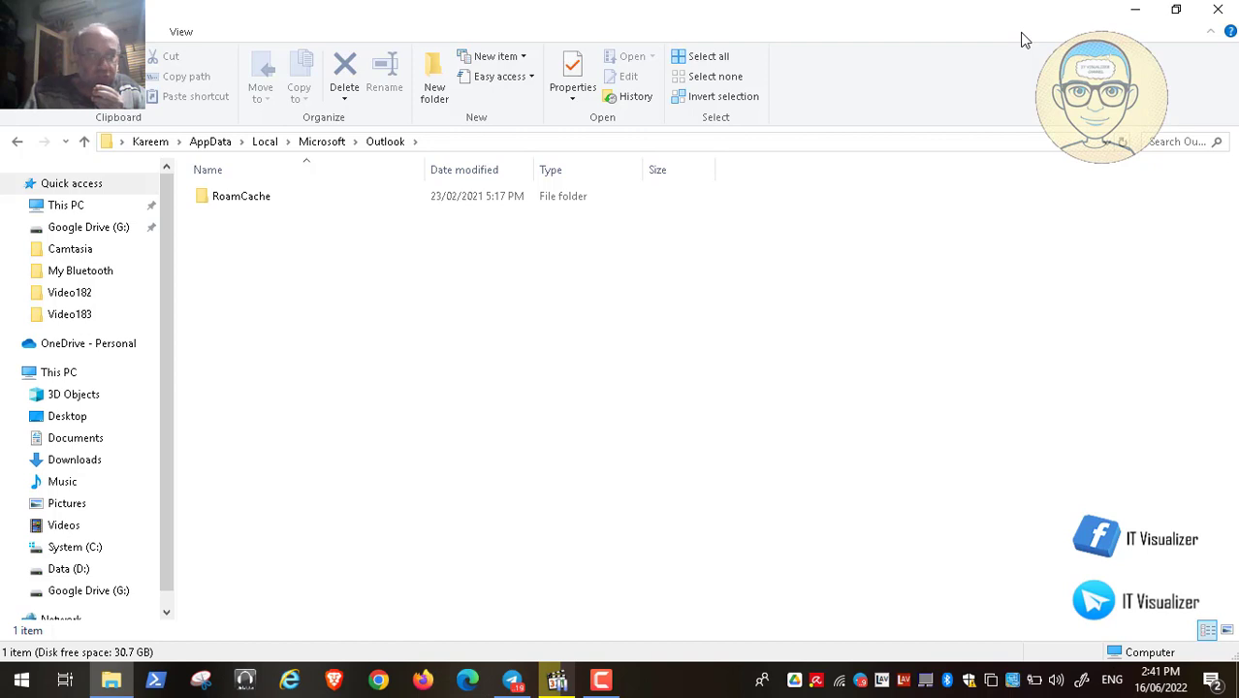
left_click(1218, 9)
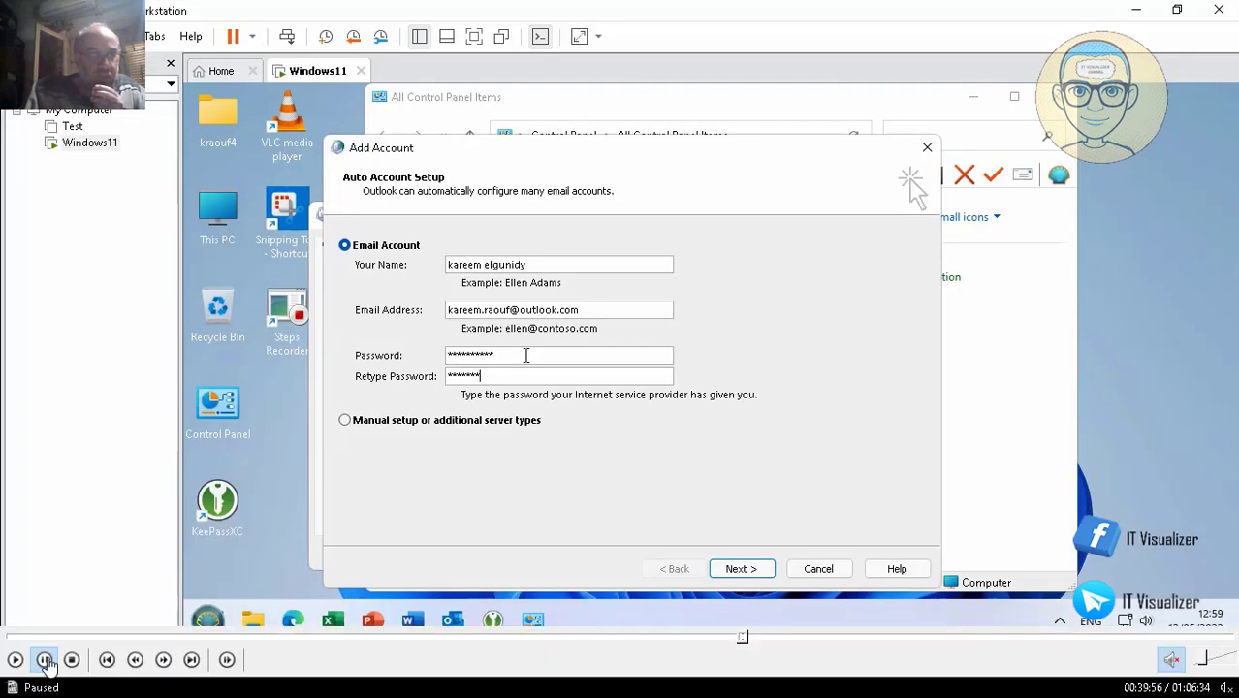
- Finish retyping the account password and submit the account details with Next
type("***")
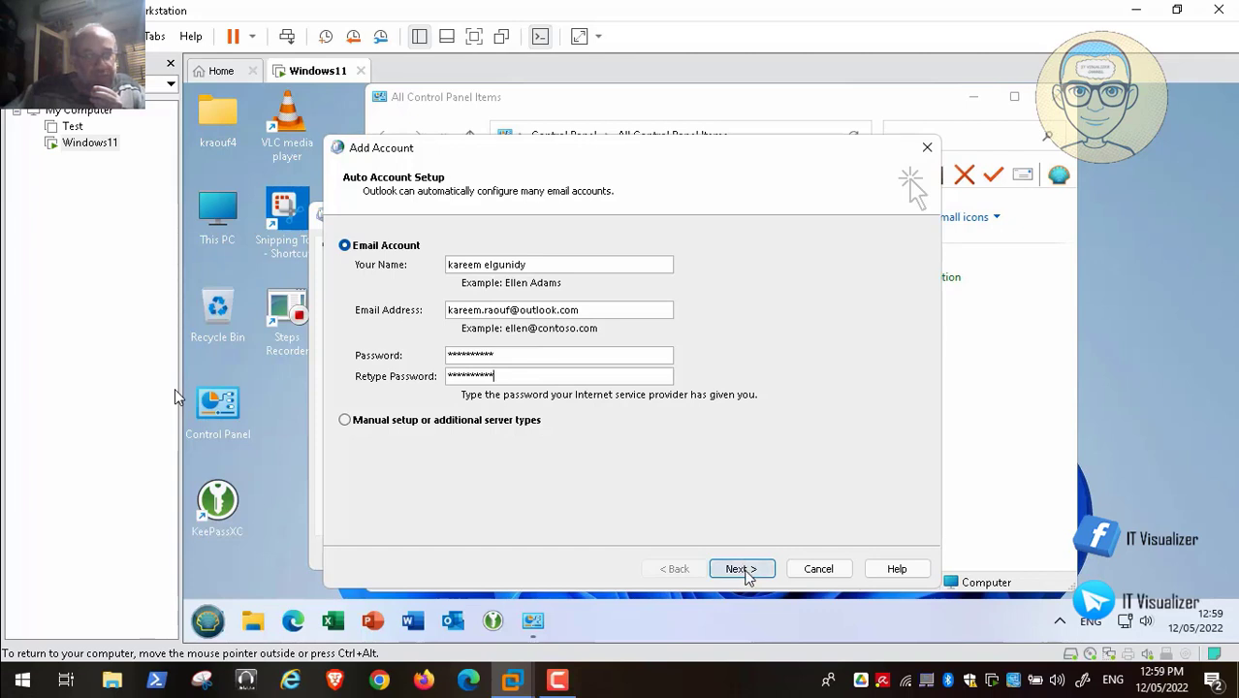
left_click(750, 573)
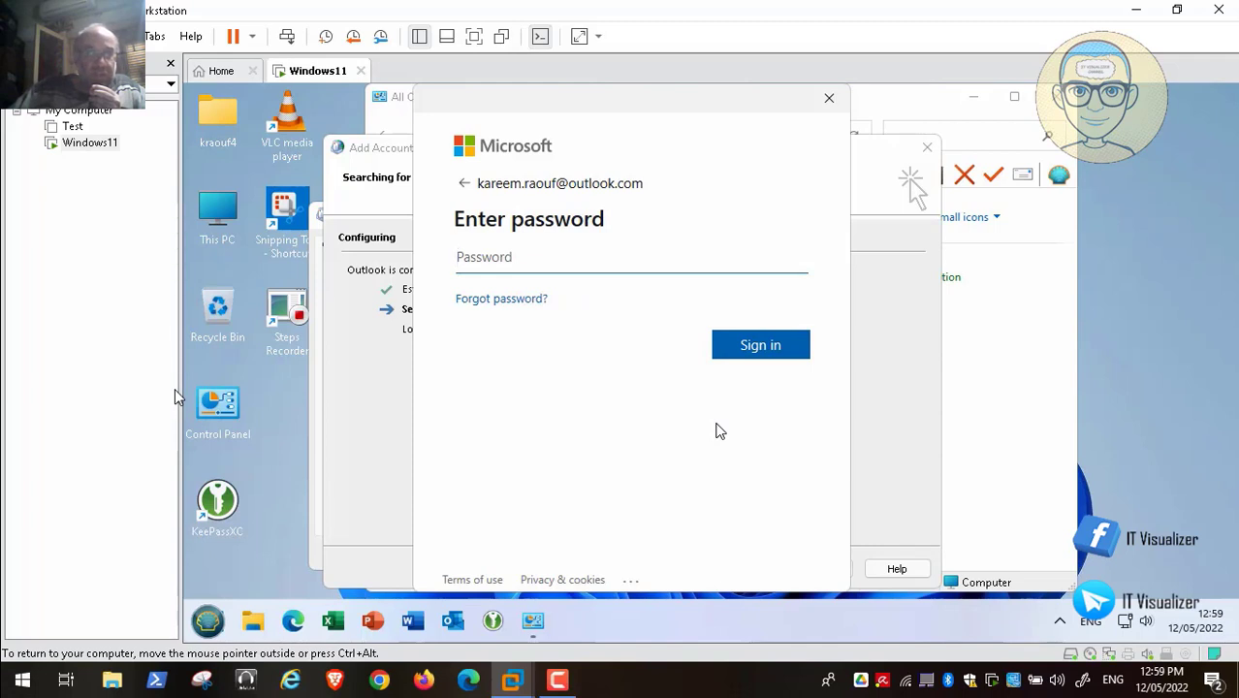
- Sign in with the account password and continue past the 'Use this account everywhere' page
type("•")
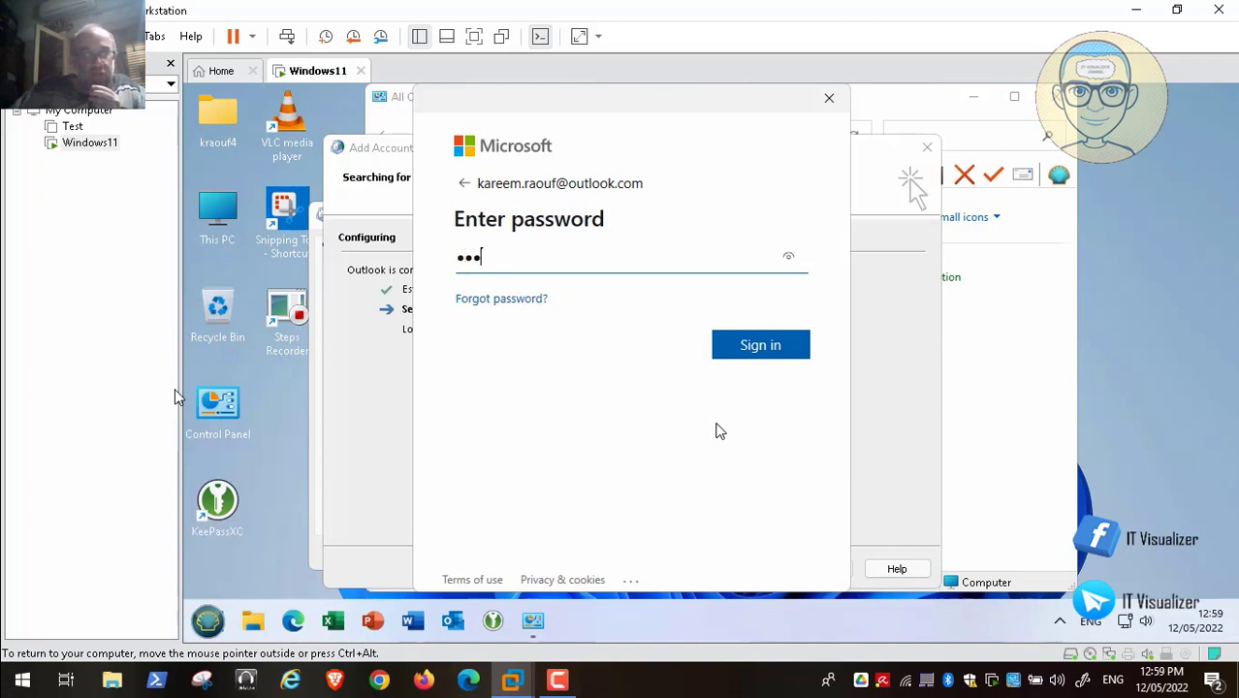
type("•••••")
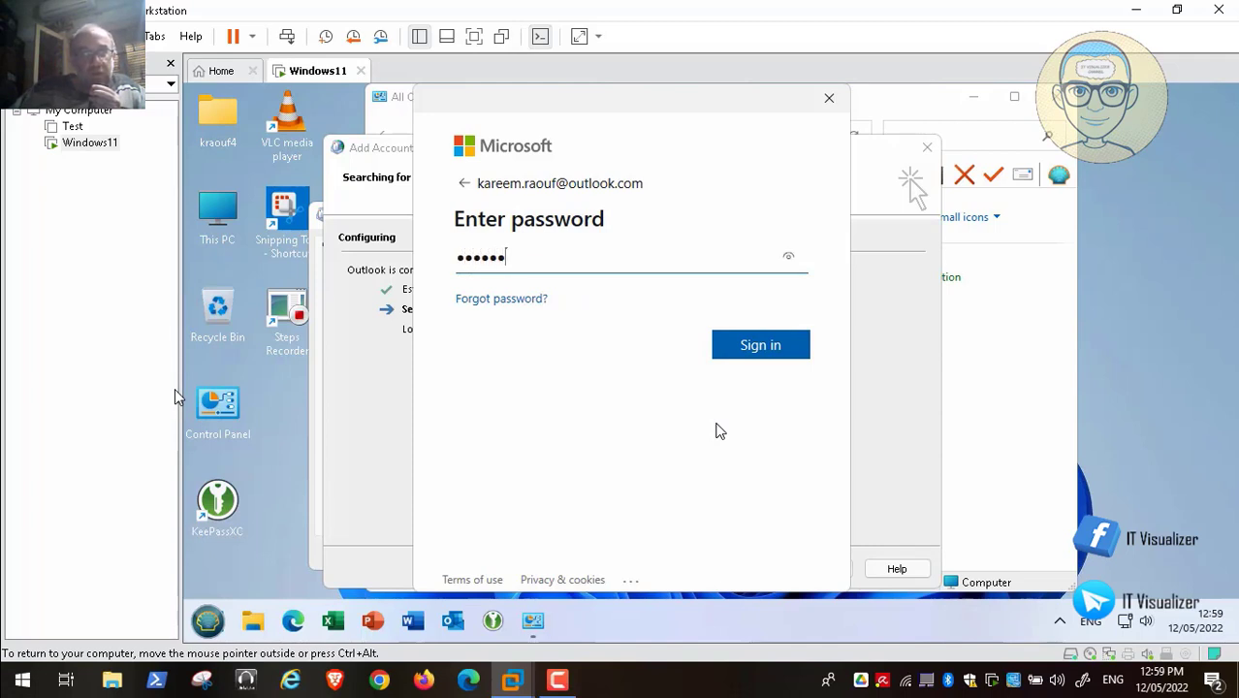
type("•••••")
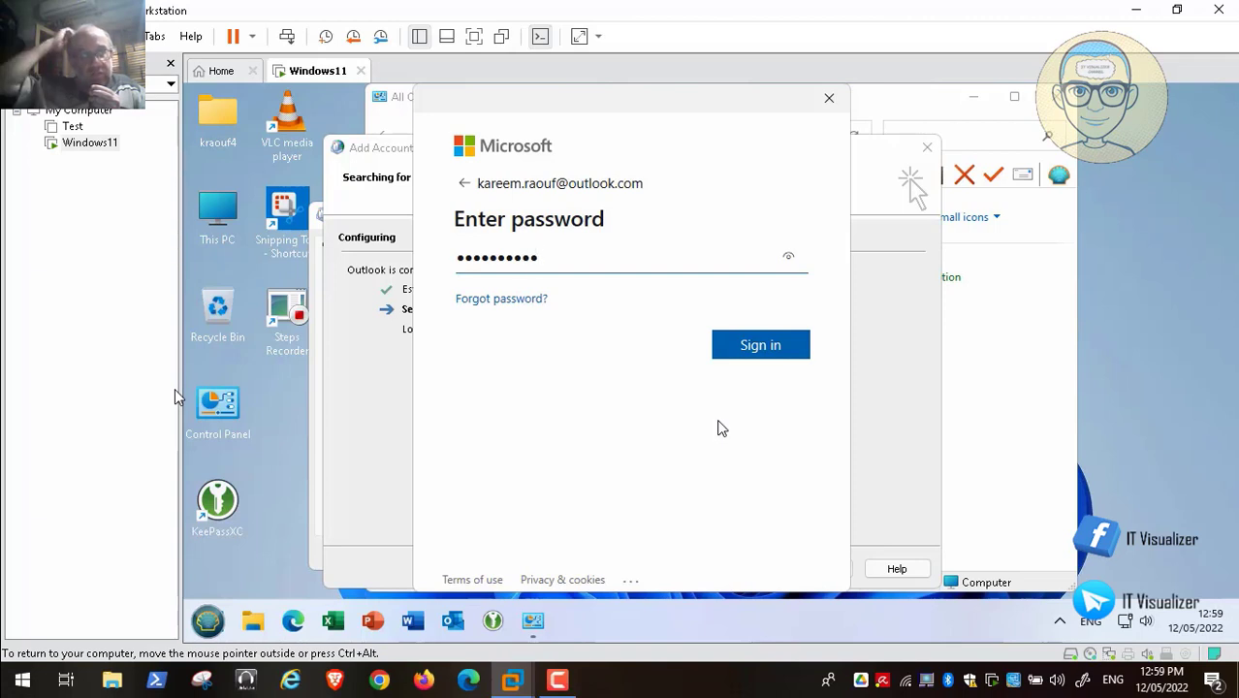
left_click(756, 357)
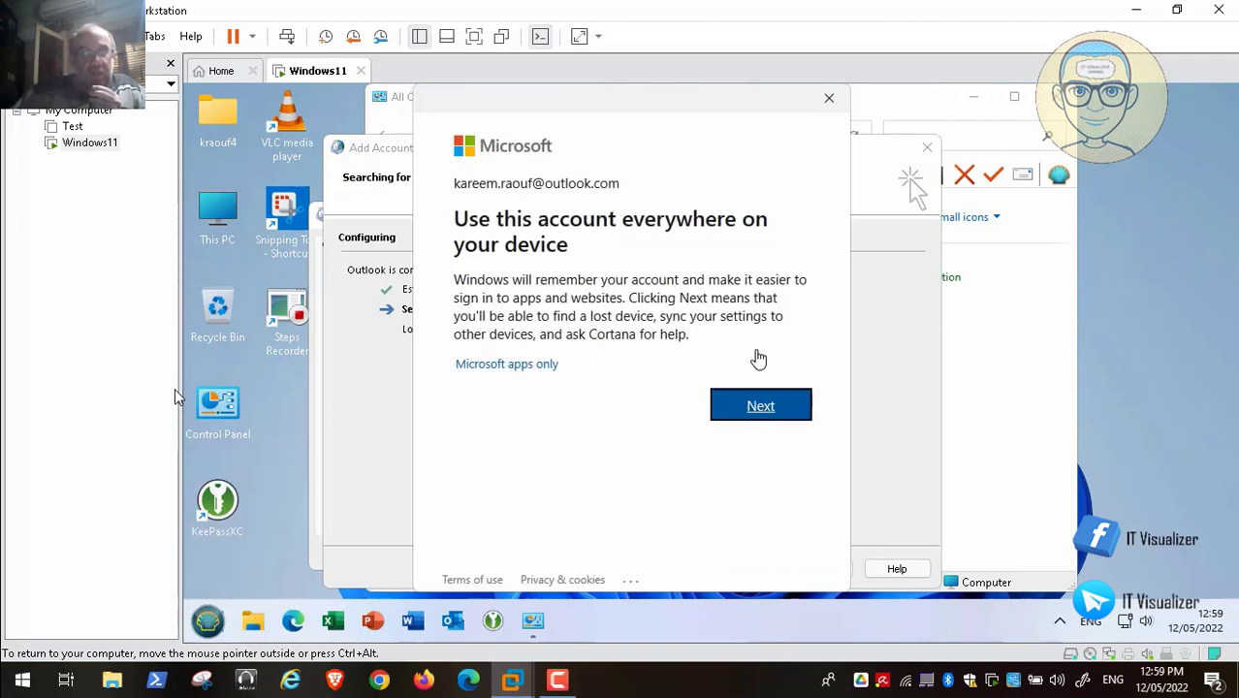
left_click(759, 413)
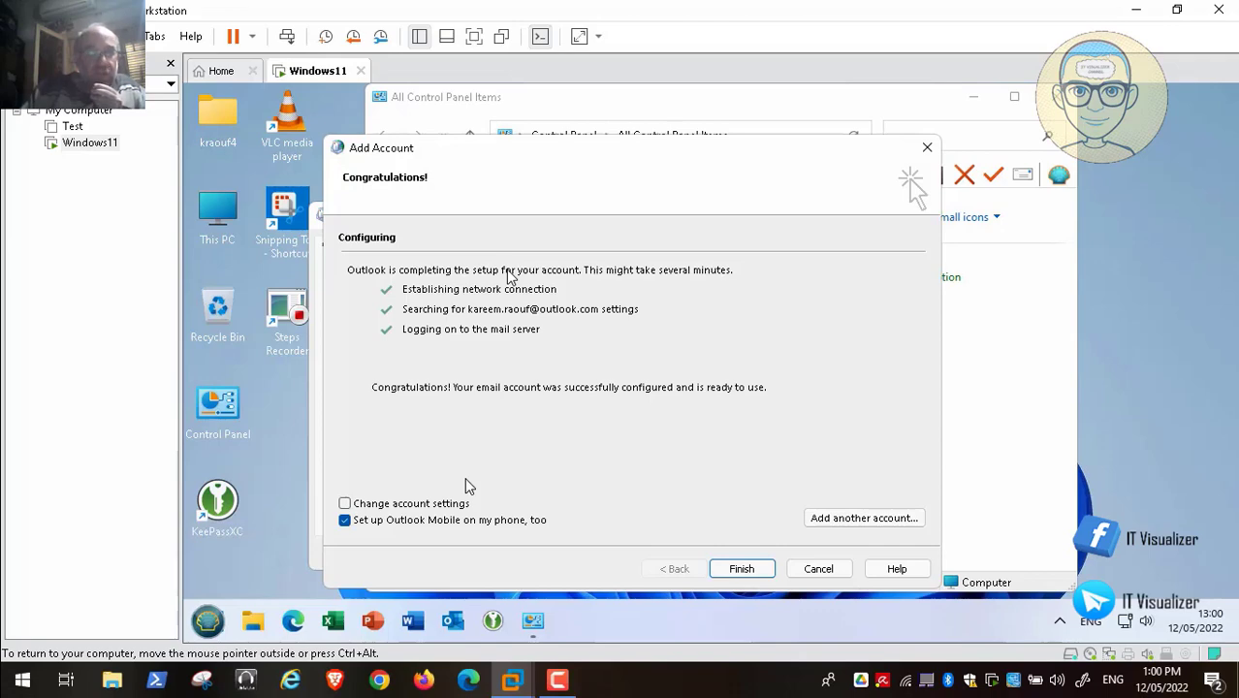
- Finish adding the email account, apply and confirm the Mail profile settings, and close Control Panel
left_click(747, 569)
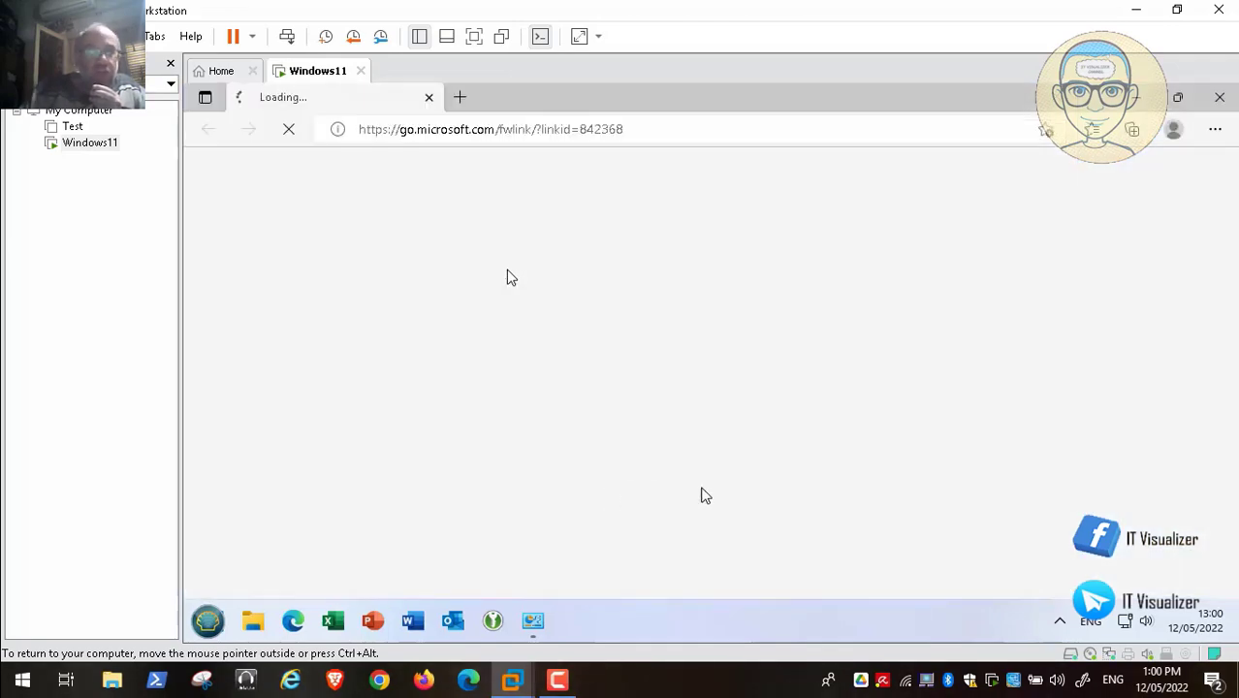
left_click(430, 99)
left_click(578, 554)
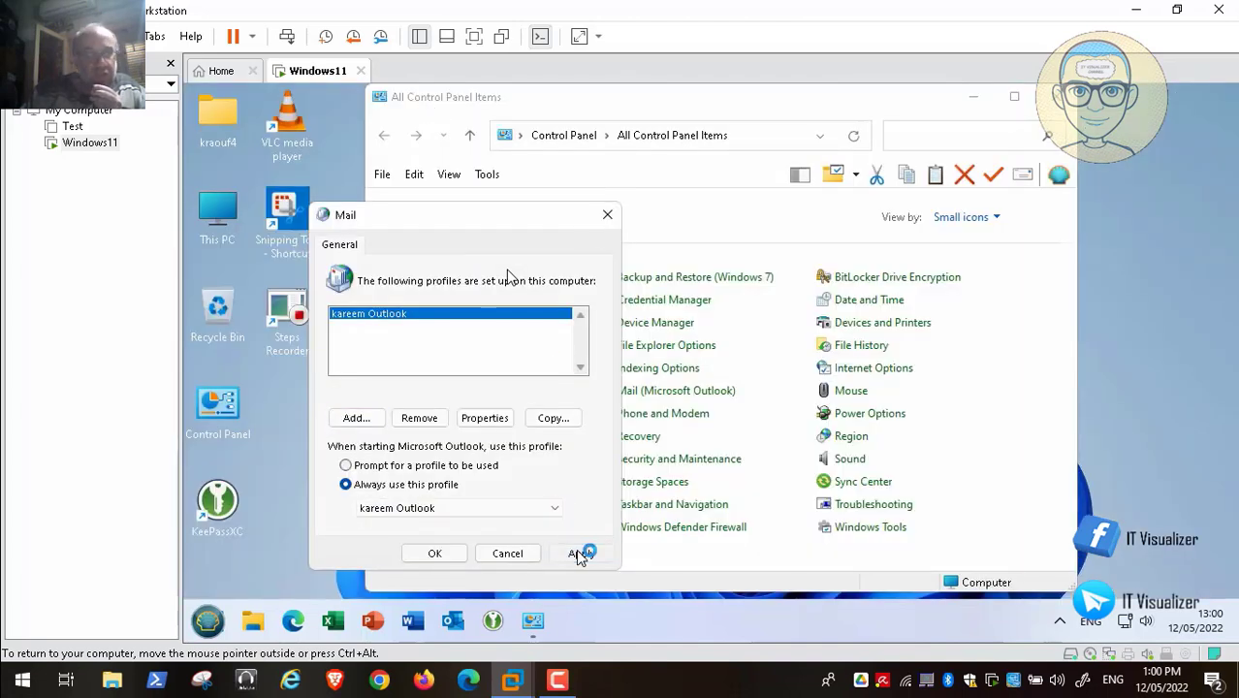
left_click(435, 555)
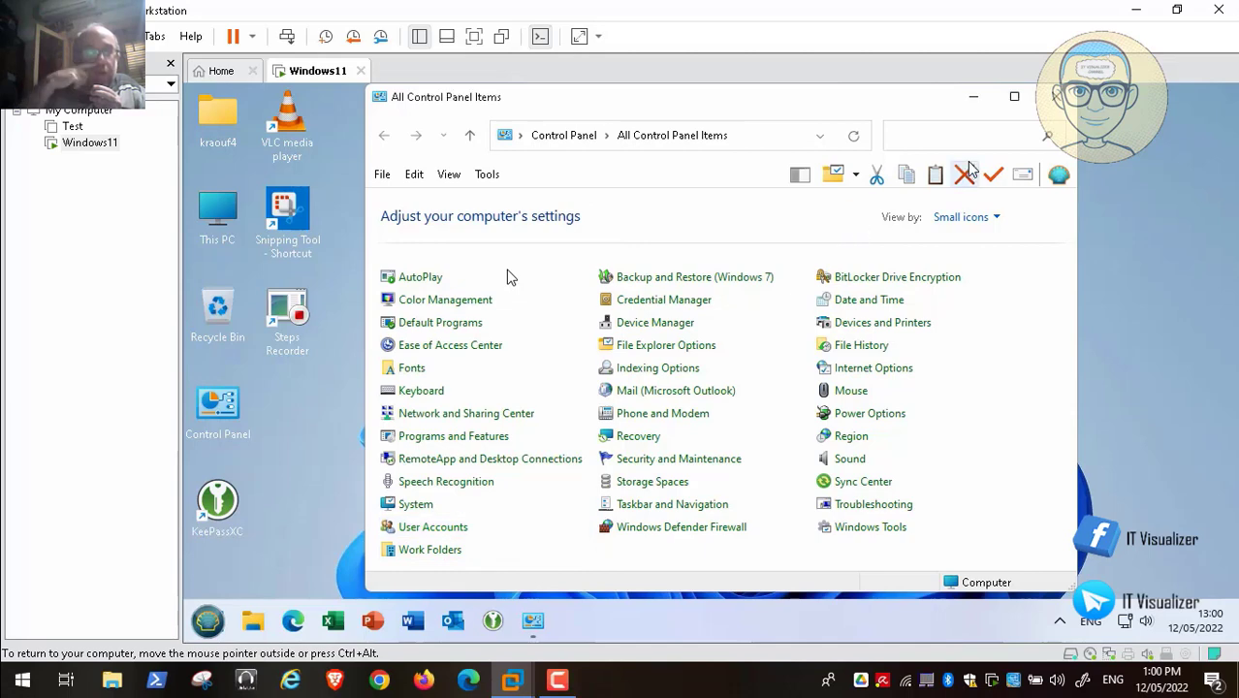
left_click(1057, 97)
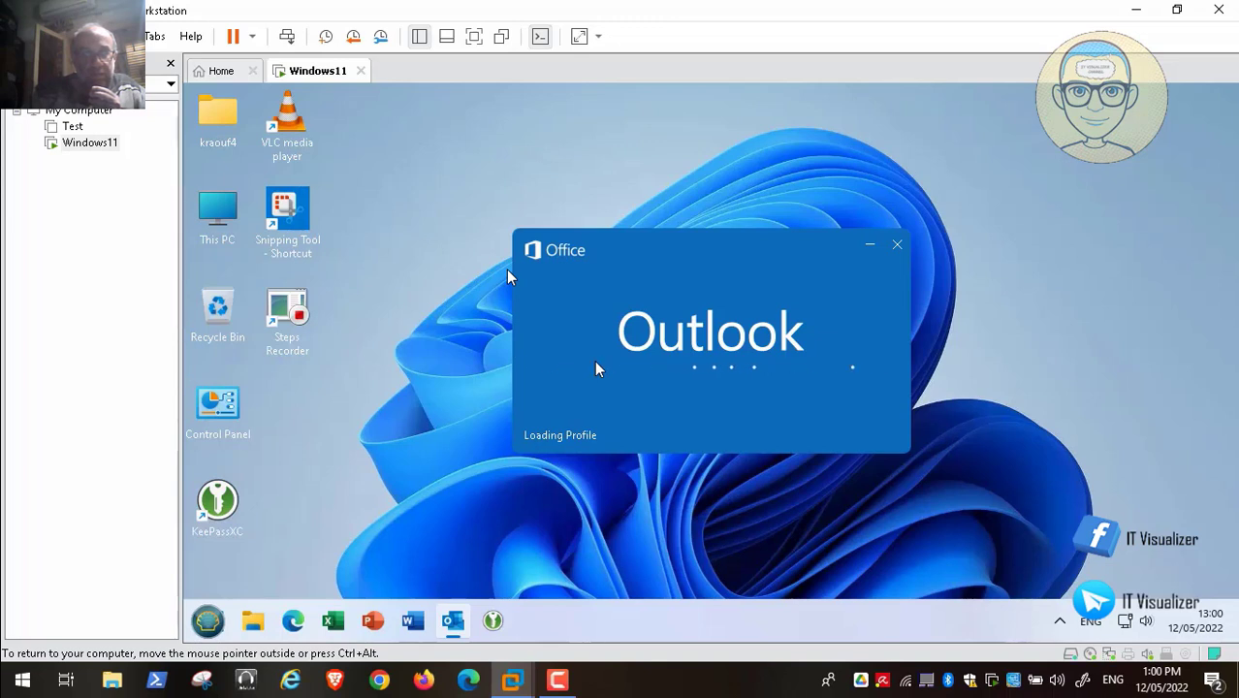
- Skip ahead through the video playback, then pause and resume it
mouse_move(856, 660)
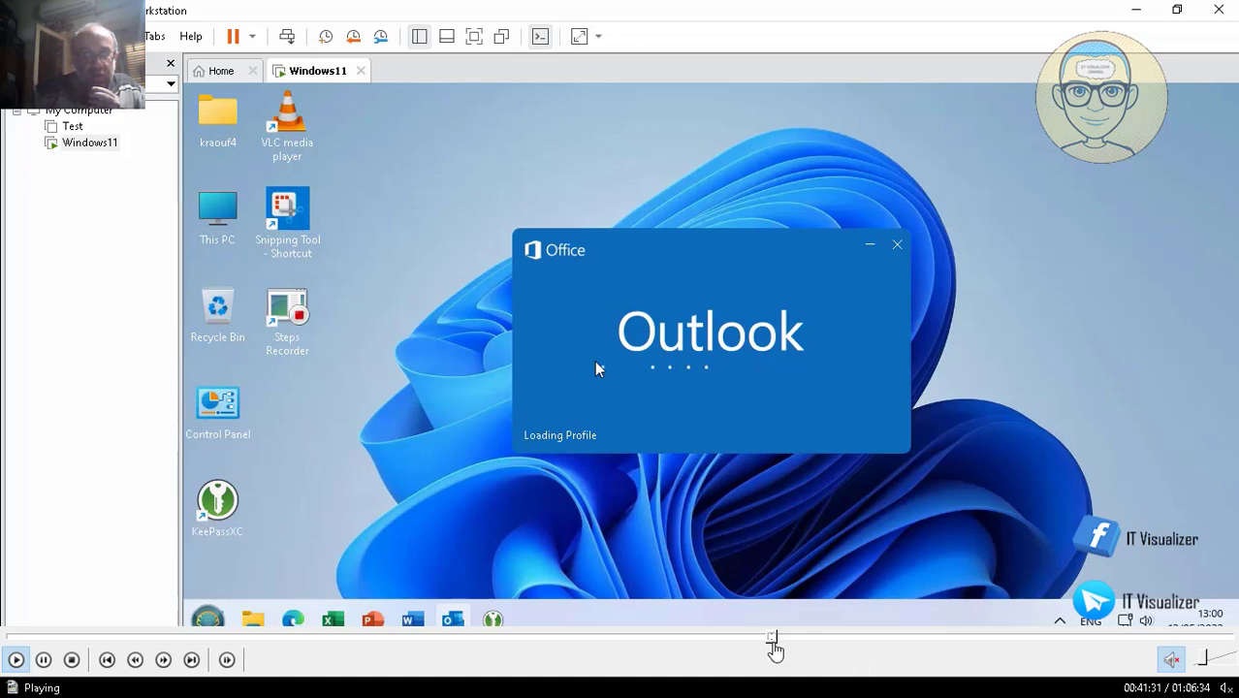
left_click(779, 640)
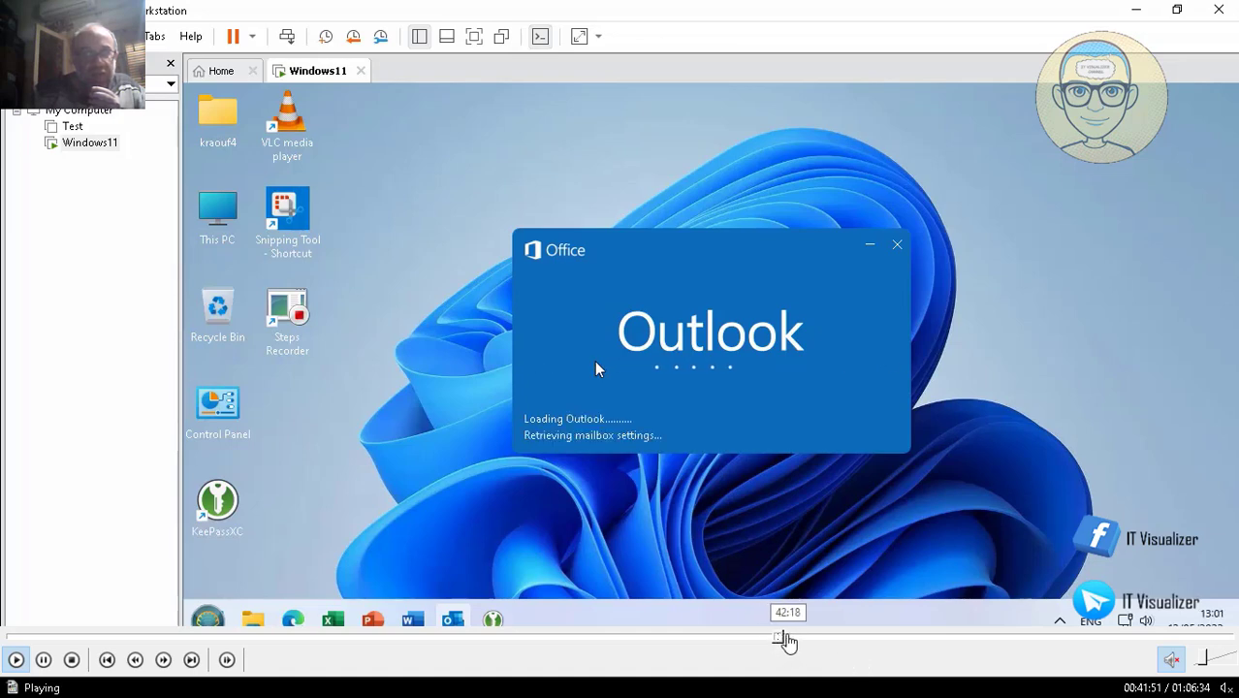
left_click(788, 638)
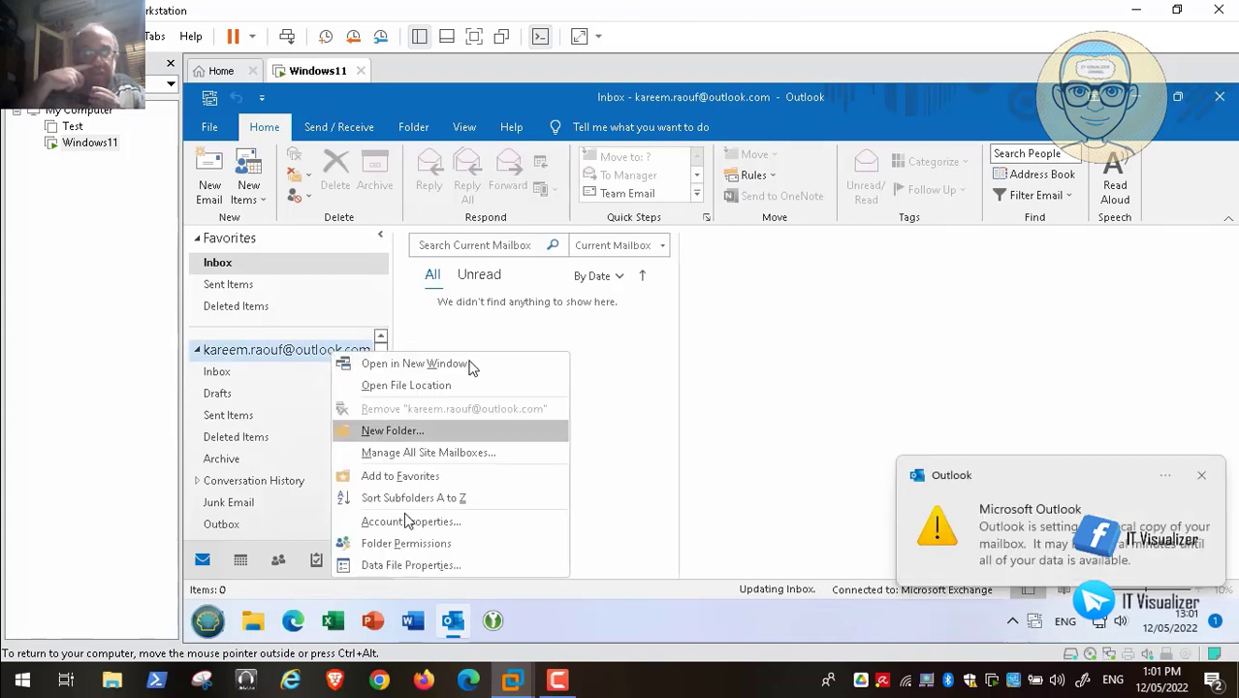
mouse_move(105, 665)
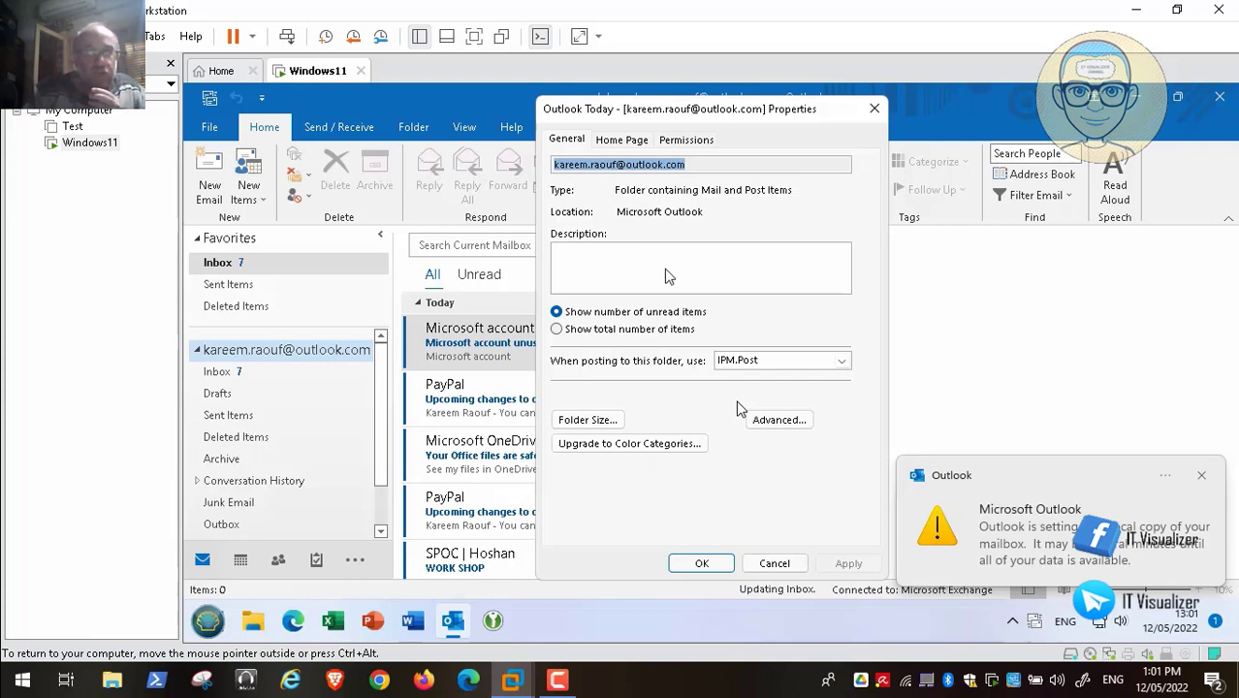
key("space")
left_click(15, 659)
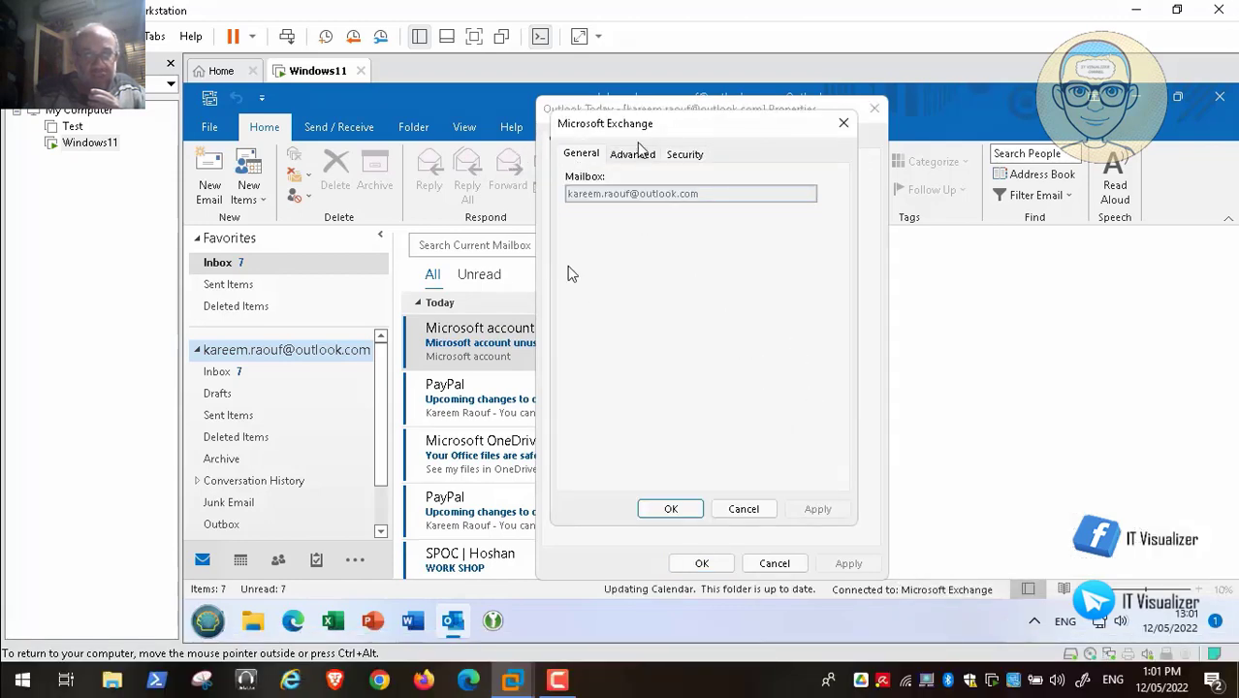
- Compare the mailbox's Advanced and General Exchange settings while rewinding and skipping the video
left_click(635, 157)
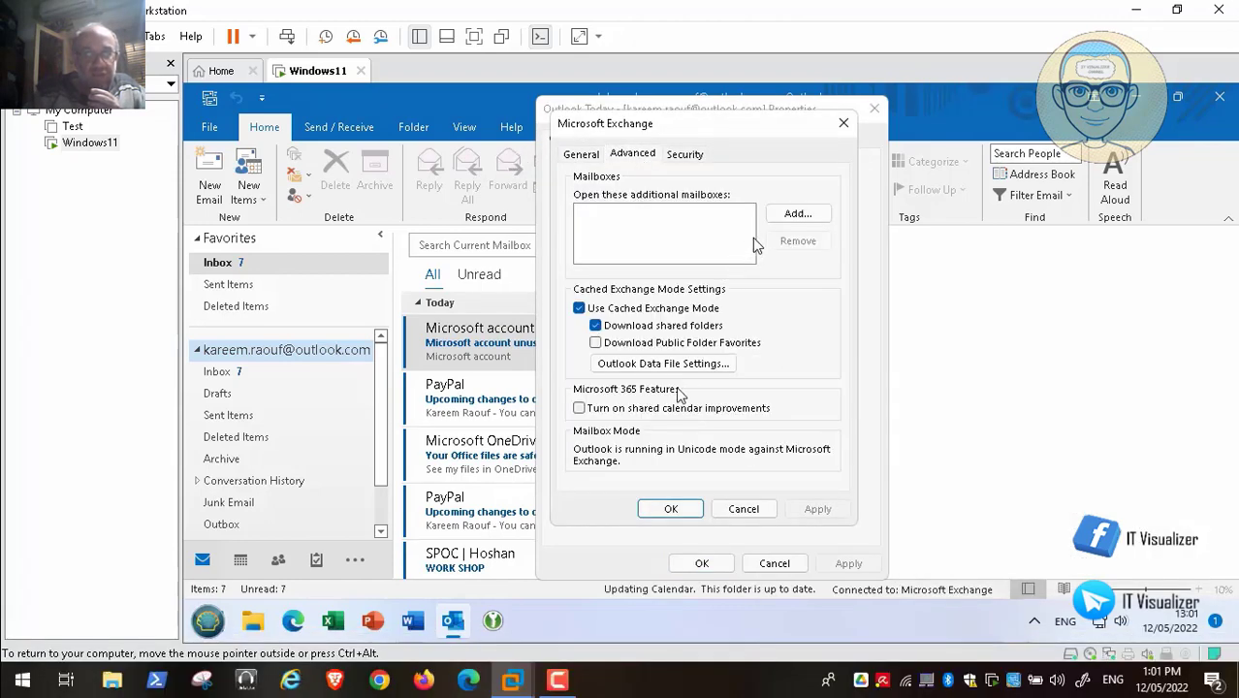
left_click(582, 154)
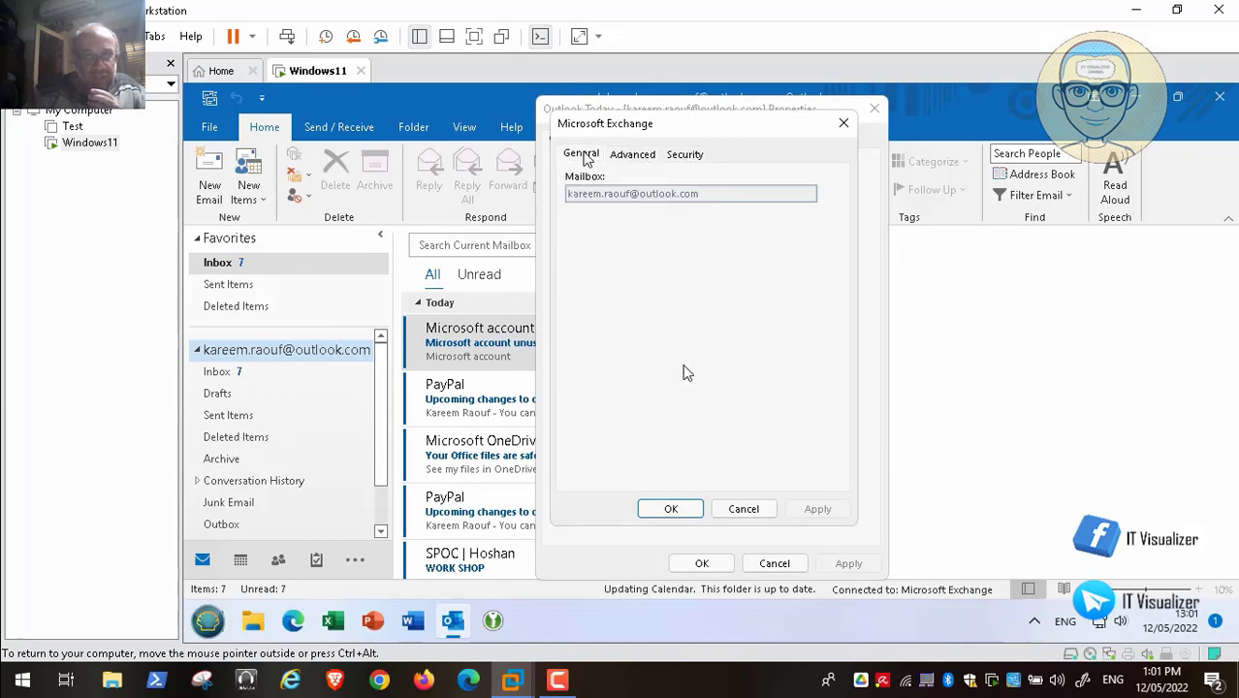
left_click(635, 155)
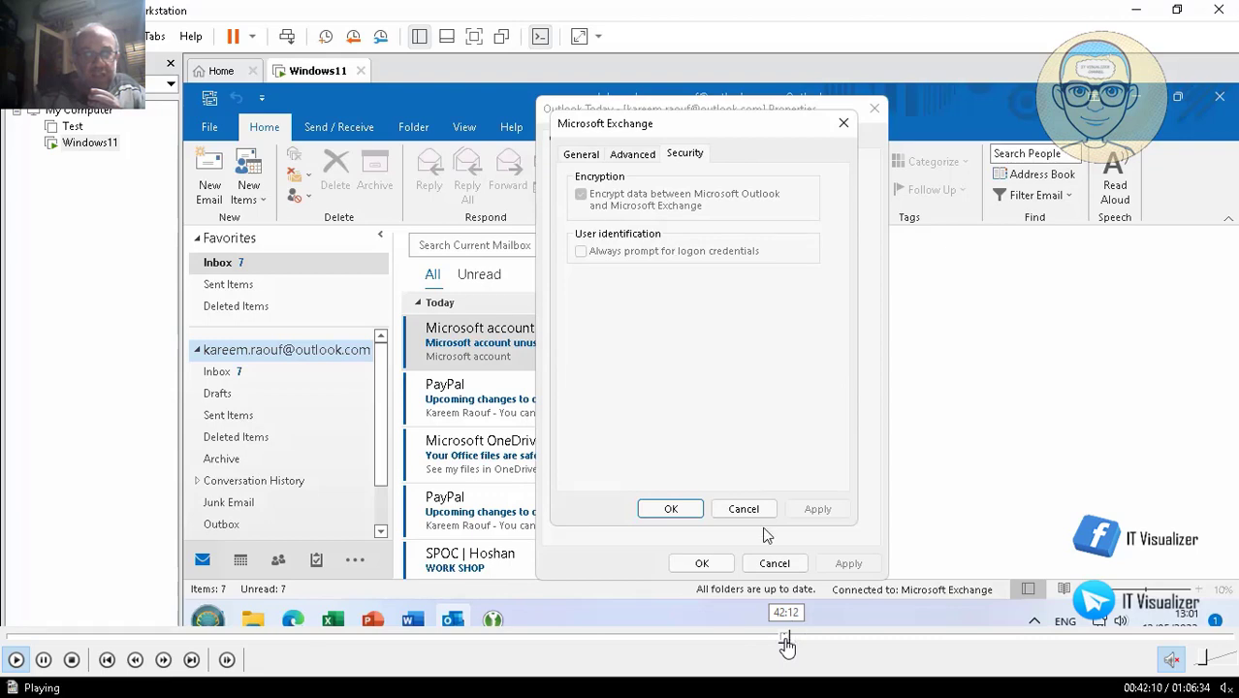
left_click(785, 640)
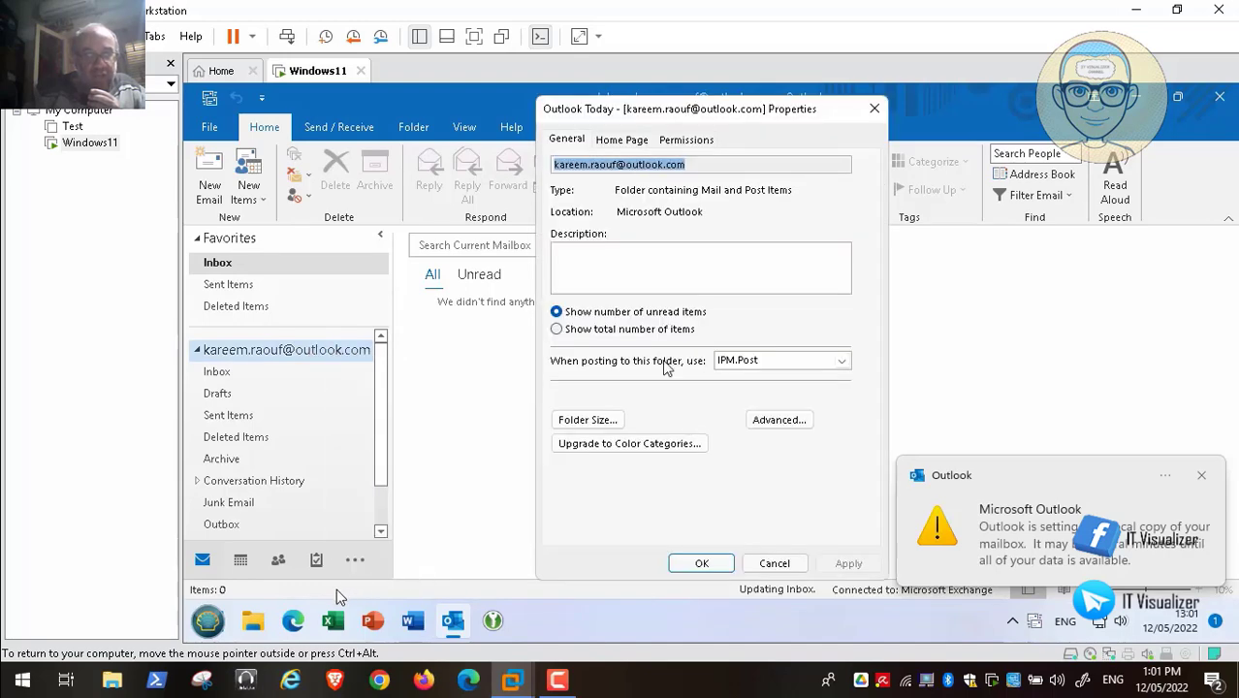
left_click(776, 422)
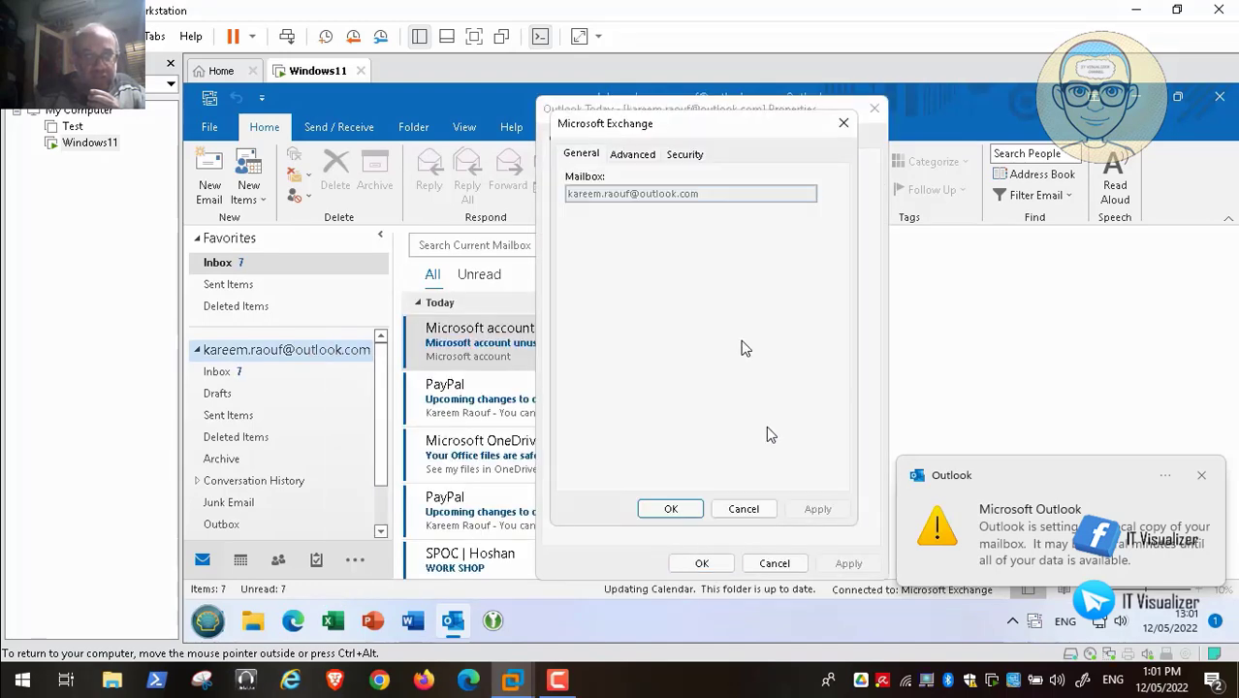
left_click(635, 155)
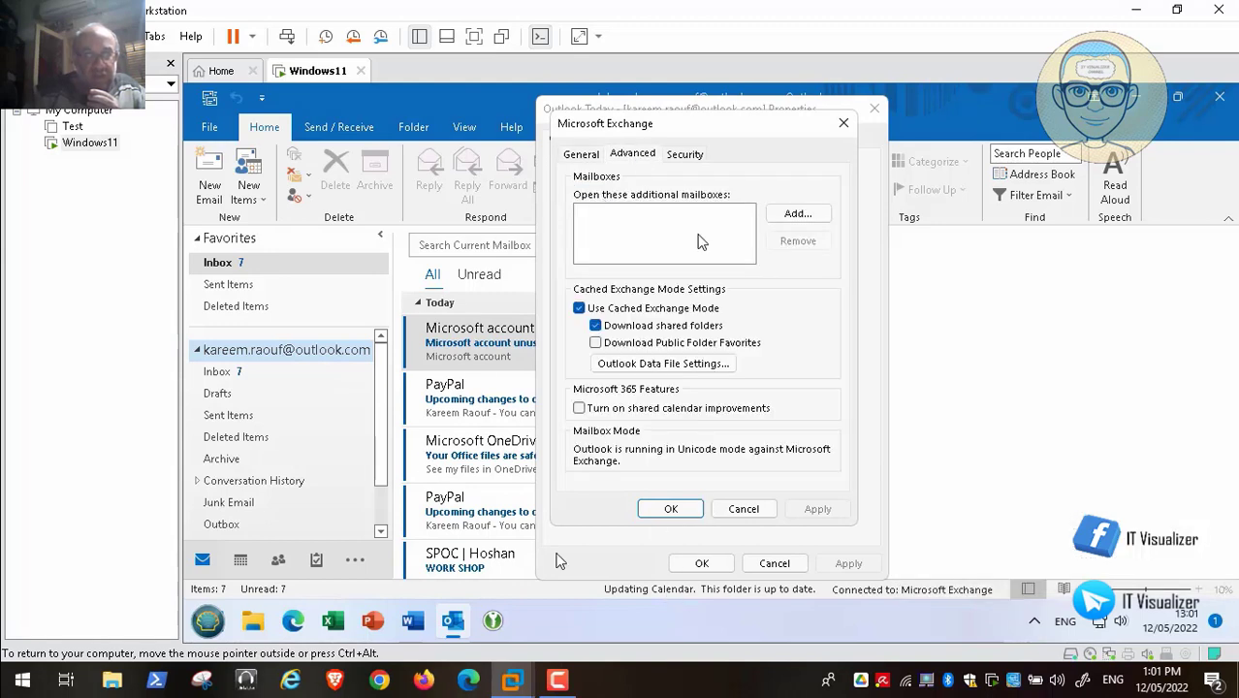
left_click(582, 155)
left_click(795, 640)
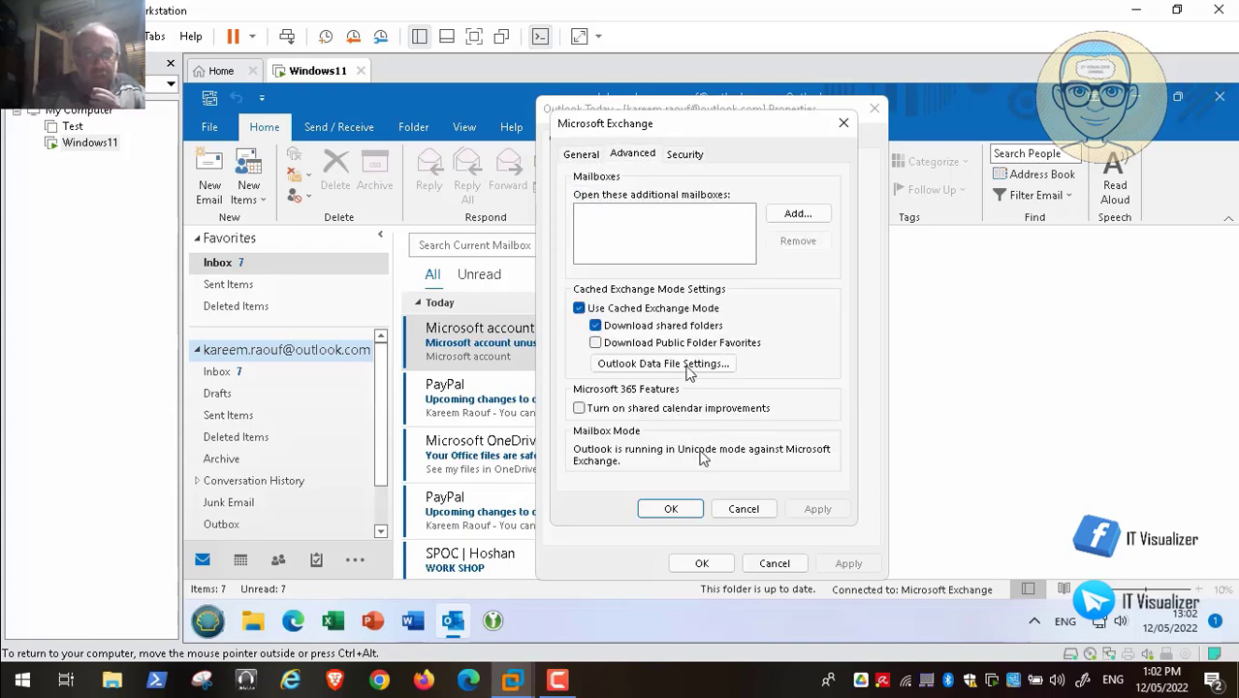
- Check the OST data file path in D:\Exchange, then cancel the data file, Exchange and properties dialogs
left_click(686, 369)
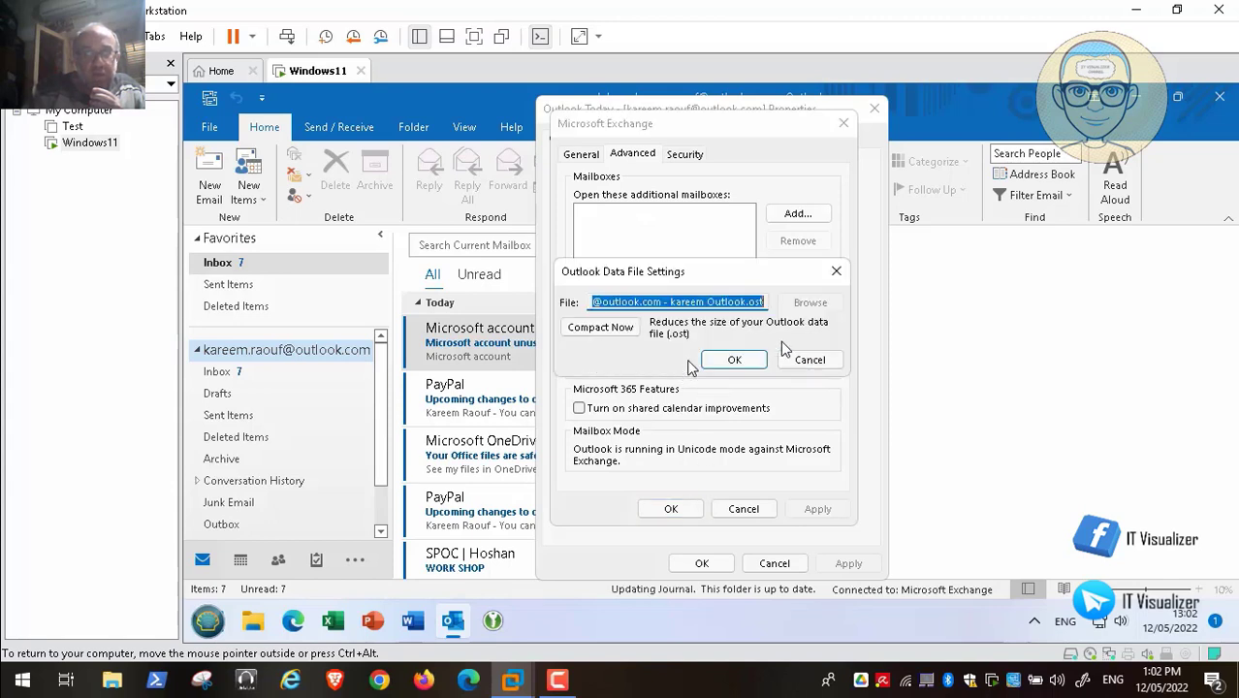
left_click(696, 303)
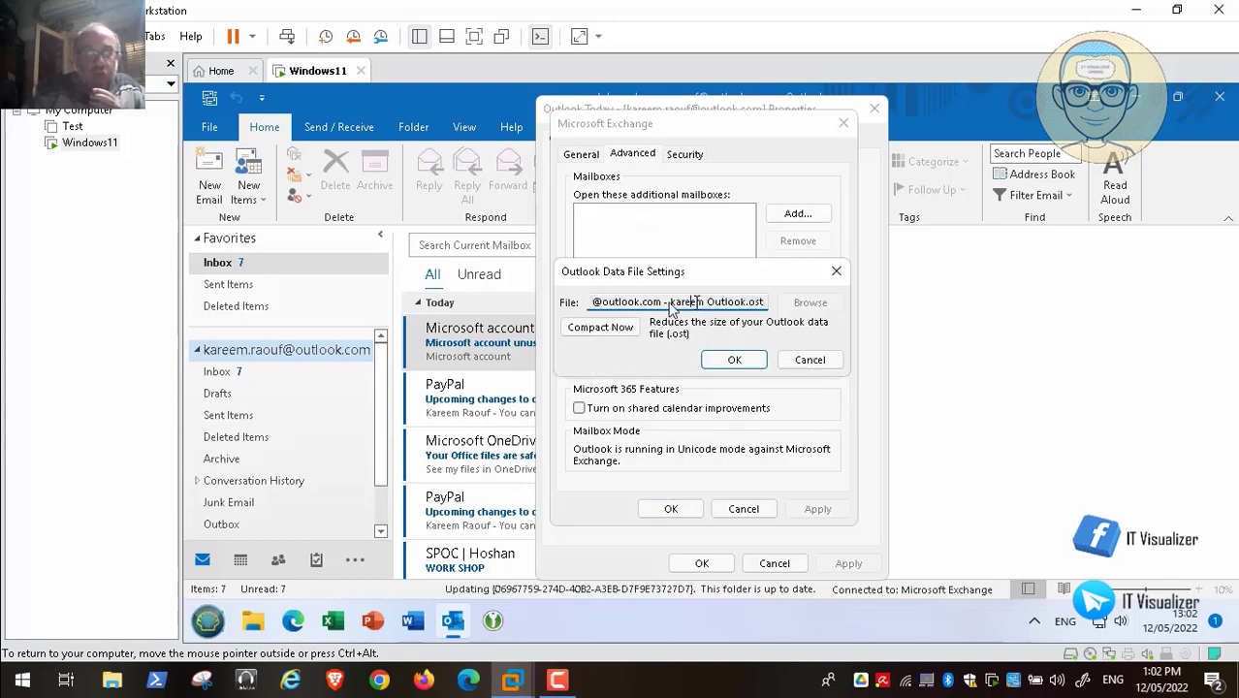
key("Left")
key("Left")
key("Left")
key("Left")
key("Left")
key("Left")
key("Left")
key("Left")
key("Left")
key("Left")
key("Left")
key("Left")
key("Left")
key("Left")
key("Left")
key("Left")
key("Left")
key("Left")
key("Left")
key("Left")
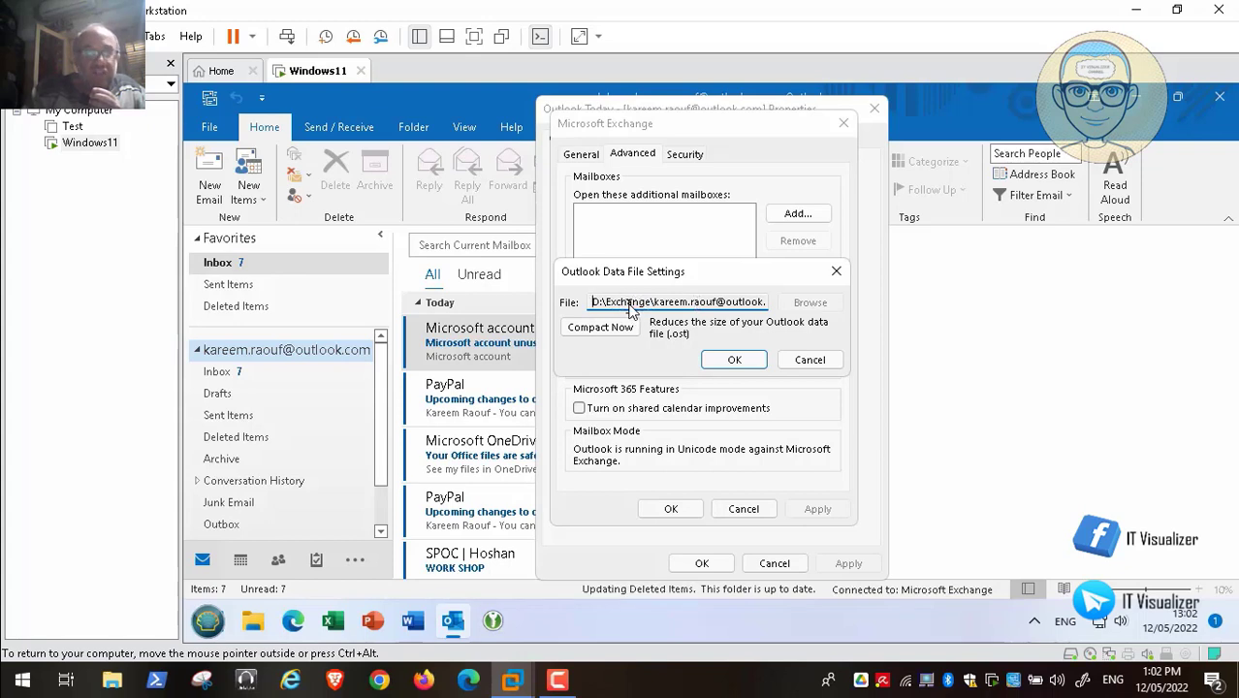
left_click_drag(595, 302, 829, 324)
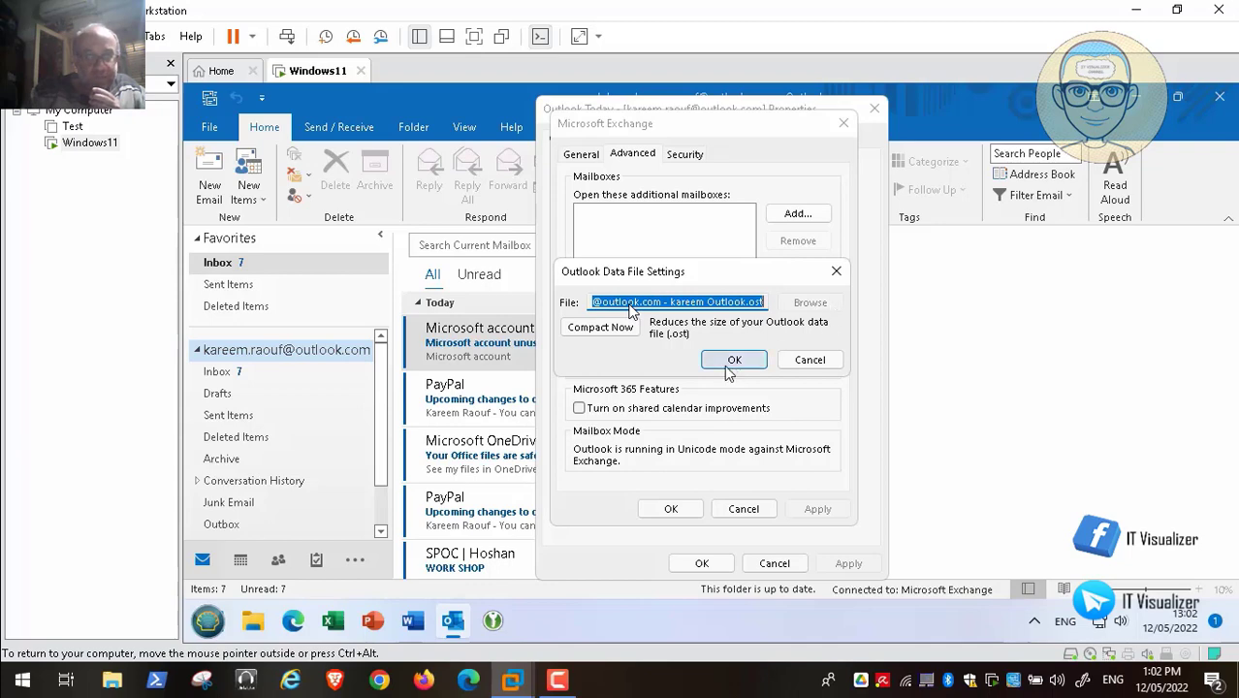
left_click(809, 359)
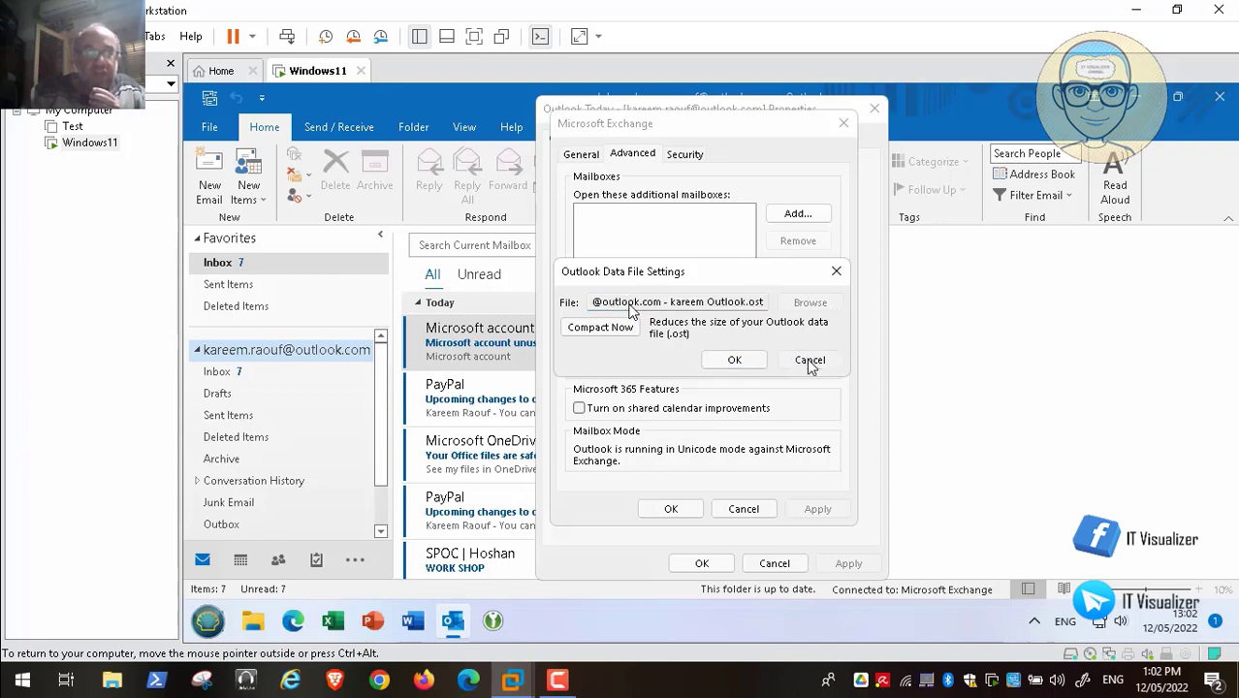
left_click(743, 508)
left_click(778, 566)
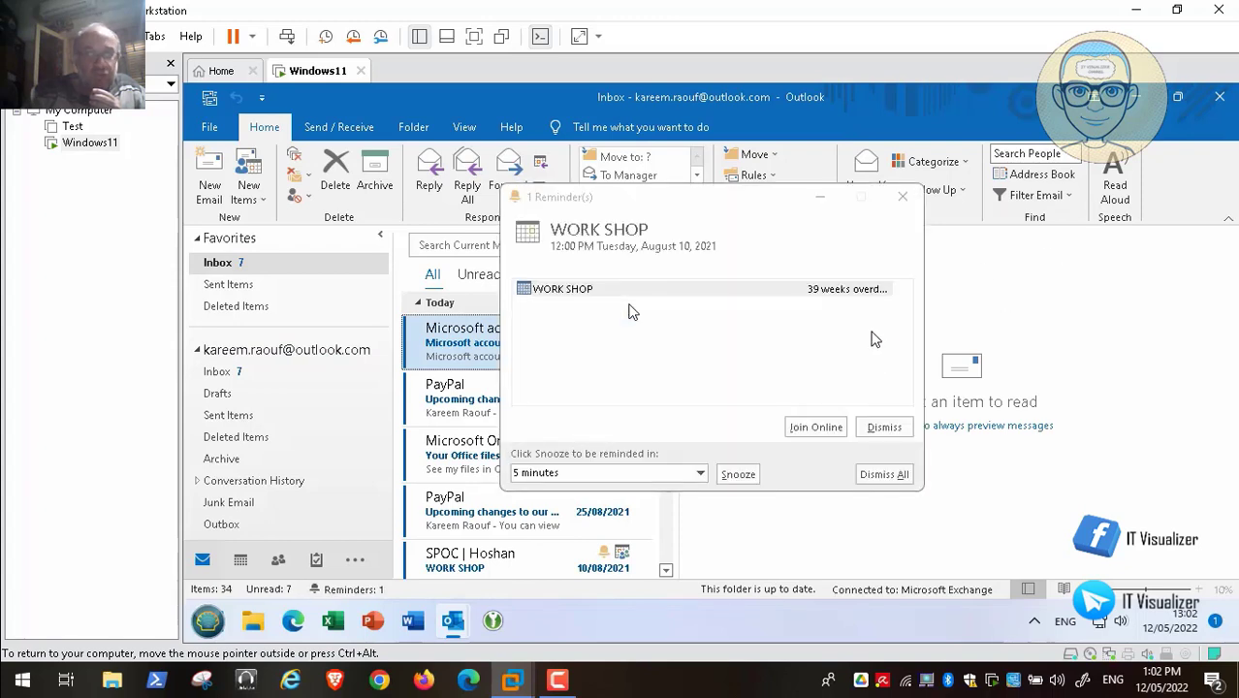
- Dismiss the WORK SHOP reminder, close Outlook, and open Control Panel
left_click(902, 201)
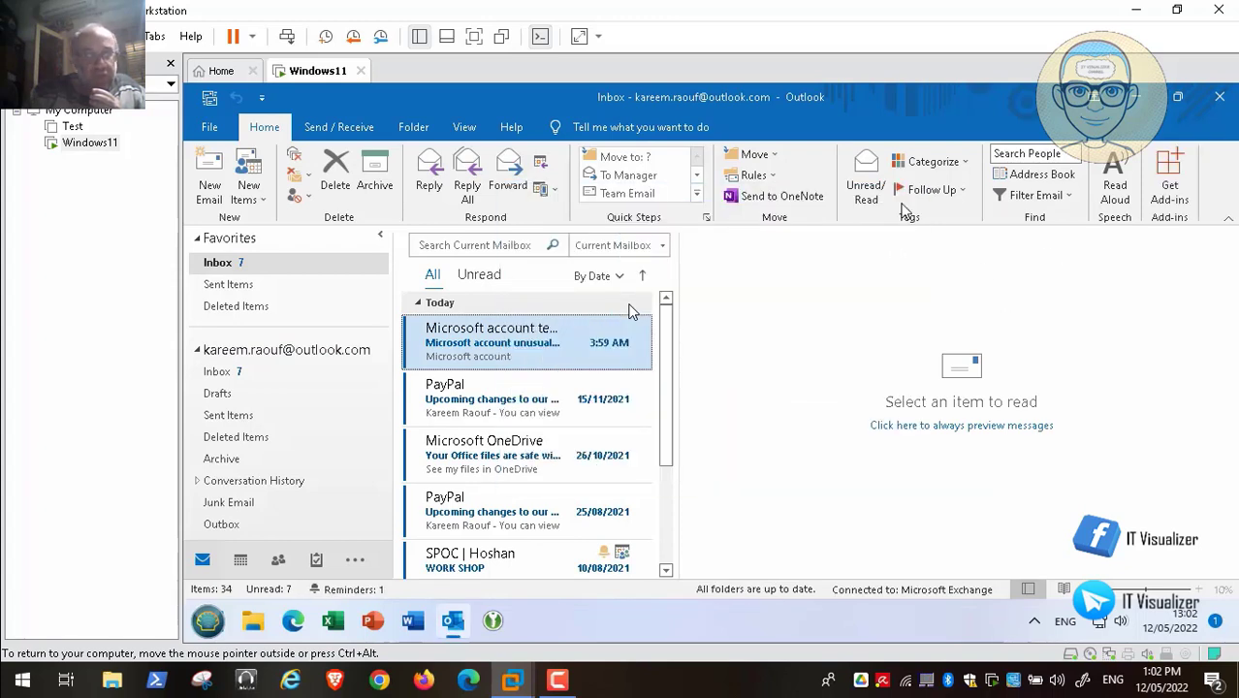
left_click(1220, 98)
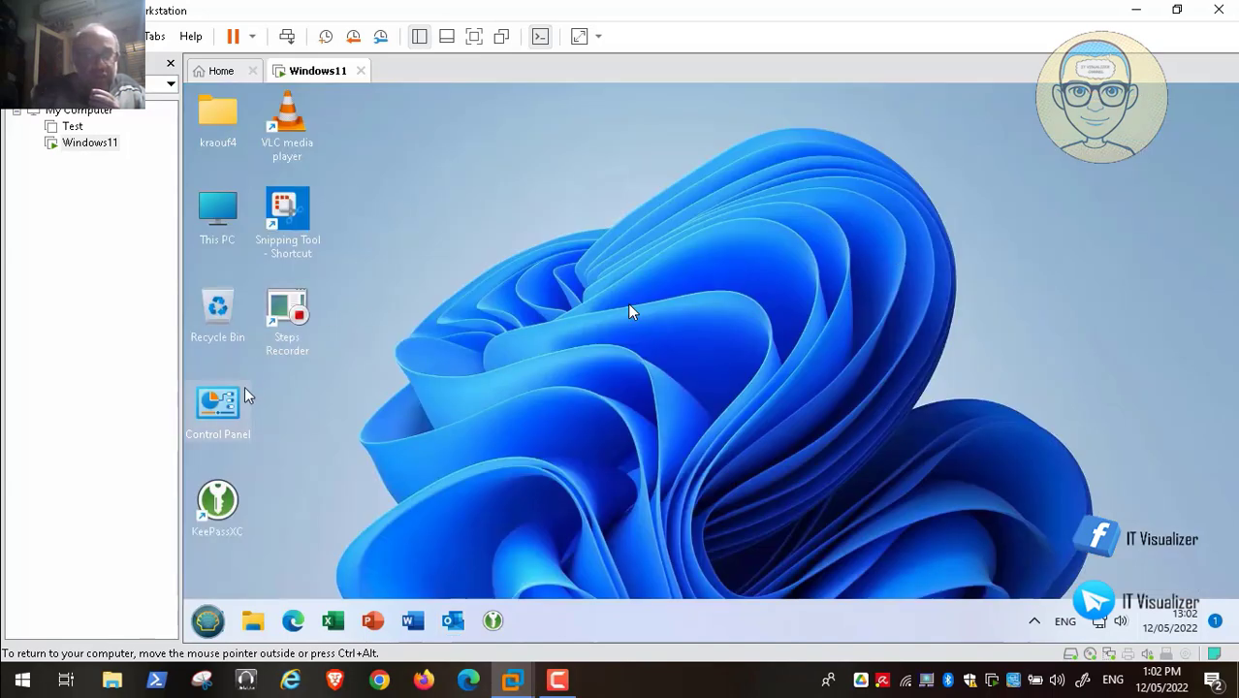
double_click(219, 405)
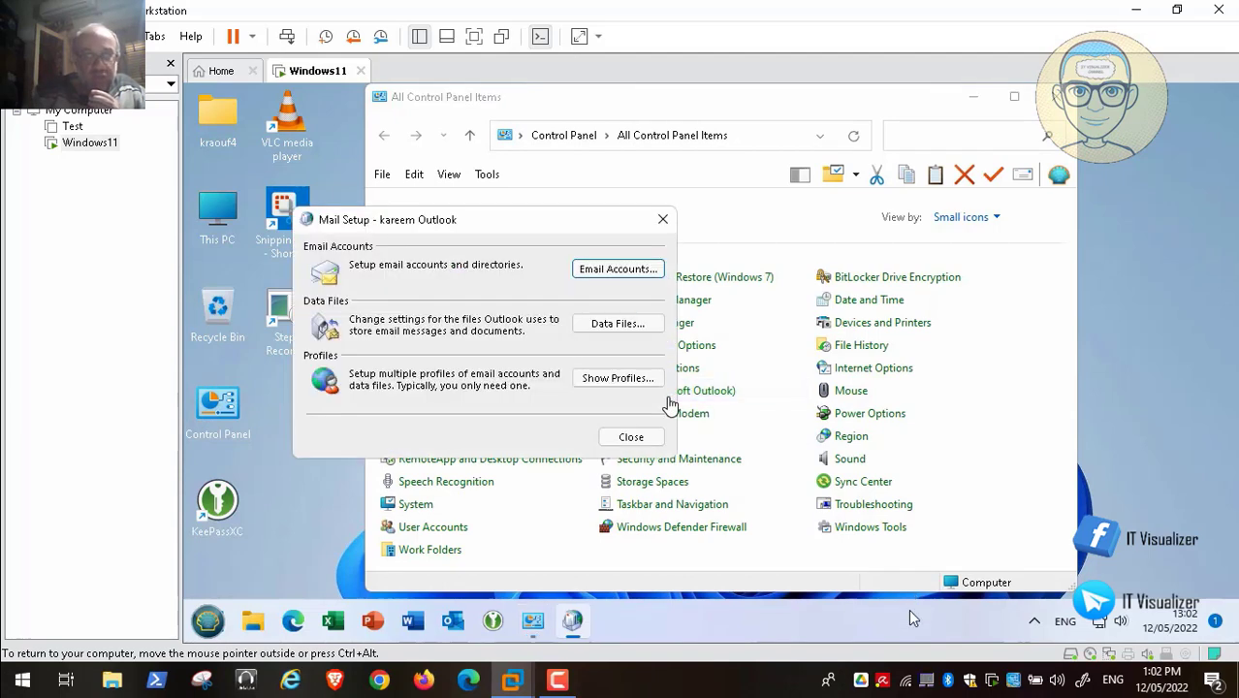
- Scrub the replay back and forth and pause it at the Run dialog holding regedit
mouse_move(902, 646)
left_click(820, 643)
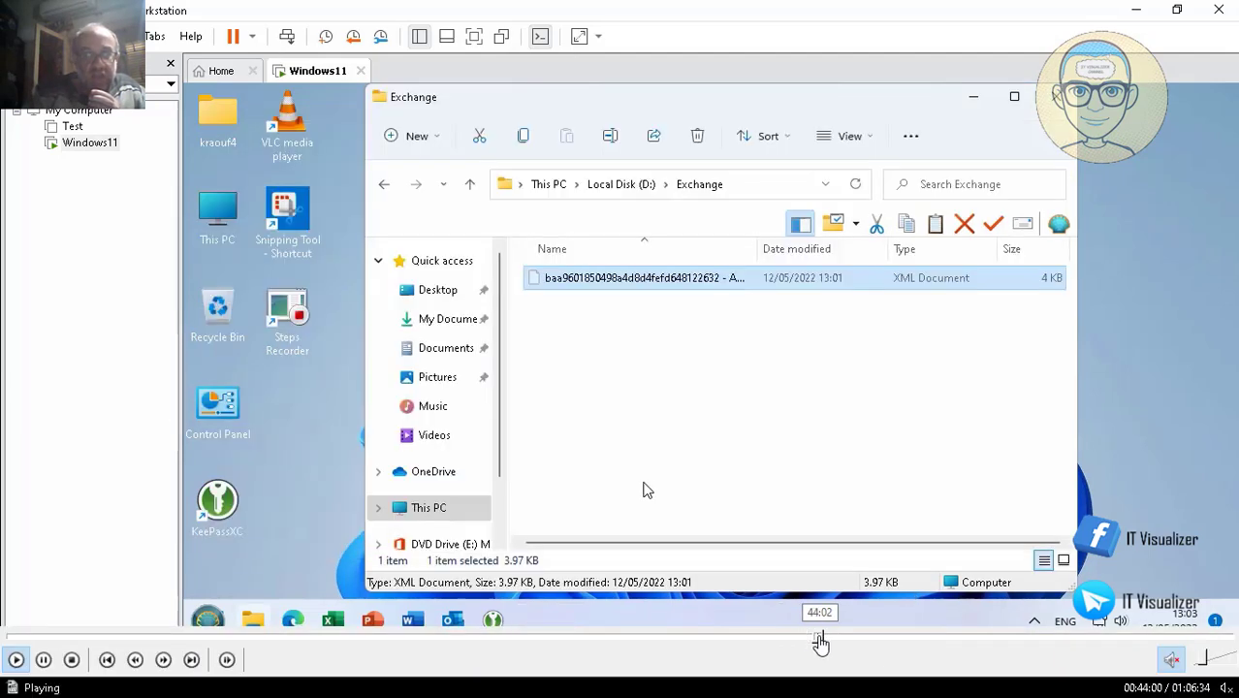
left_click(839, 642)
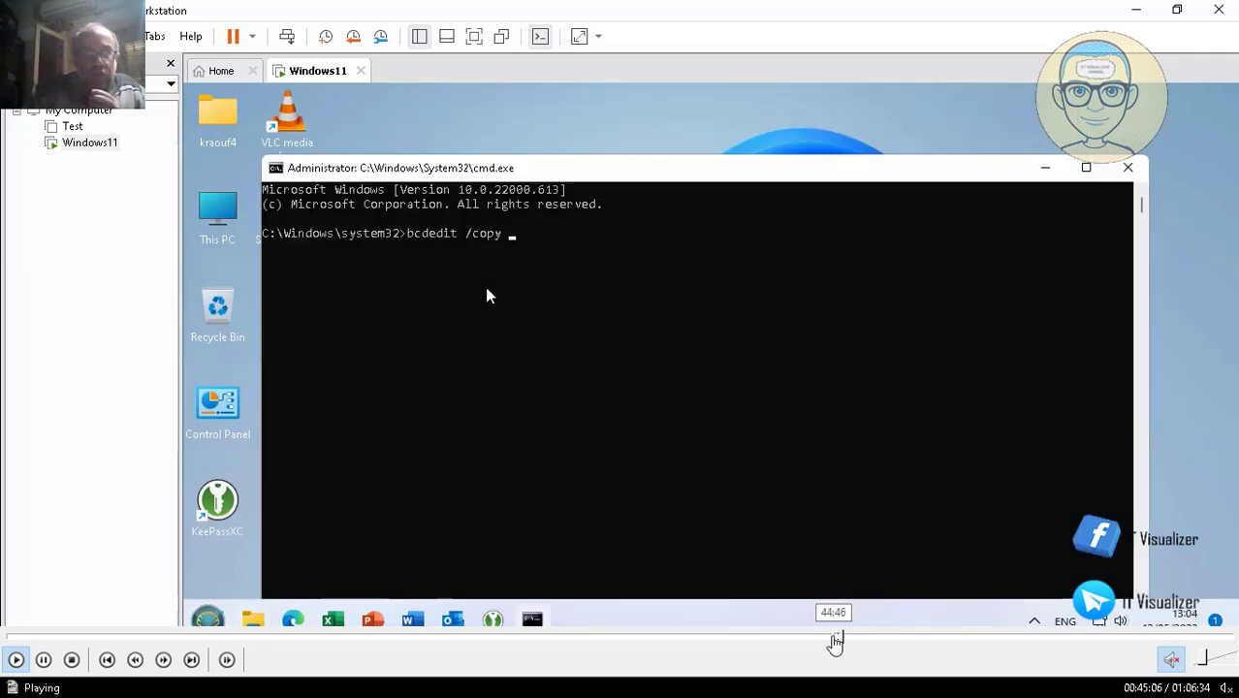
left_click(834, 642)
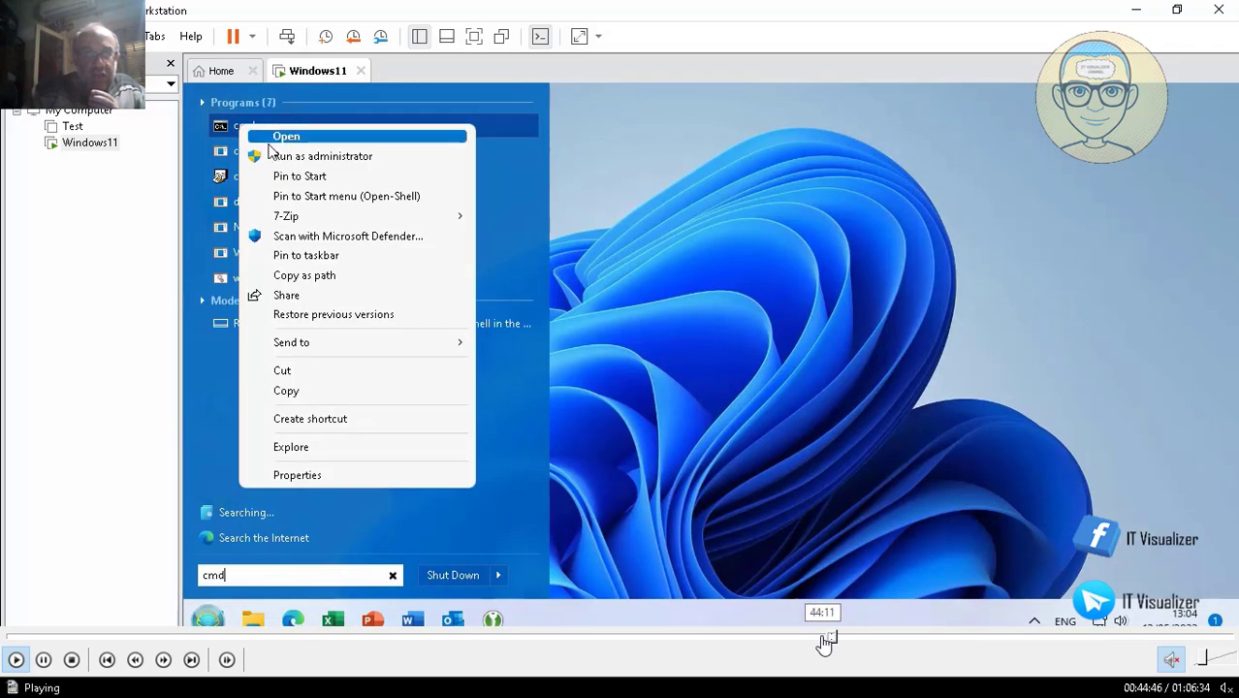
left_click(820, 642)
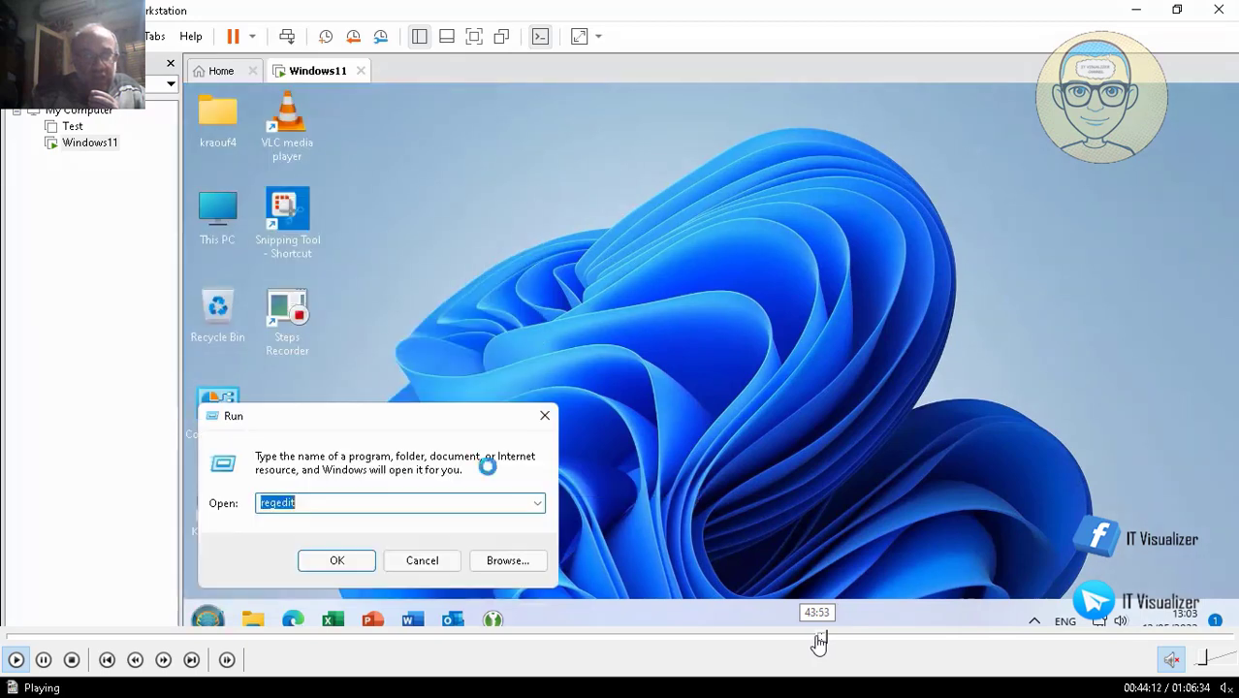
left_click(820, 642)
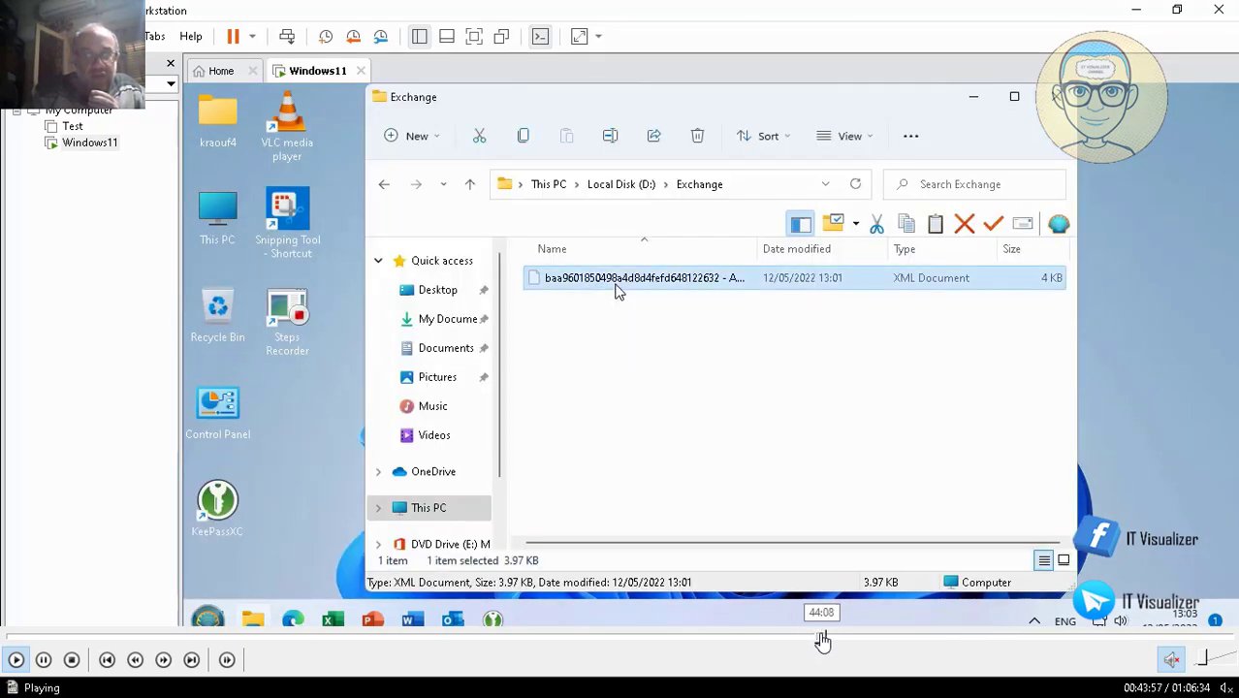
left_click(821, 642)
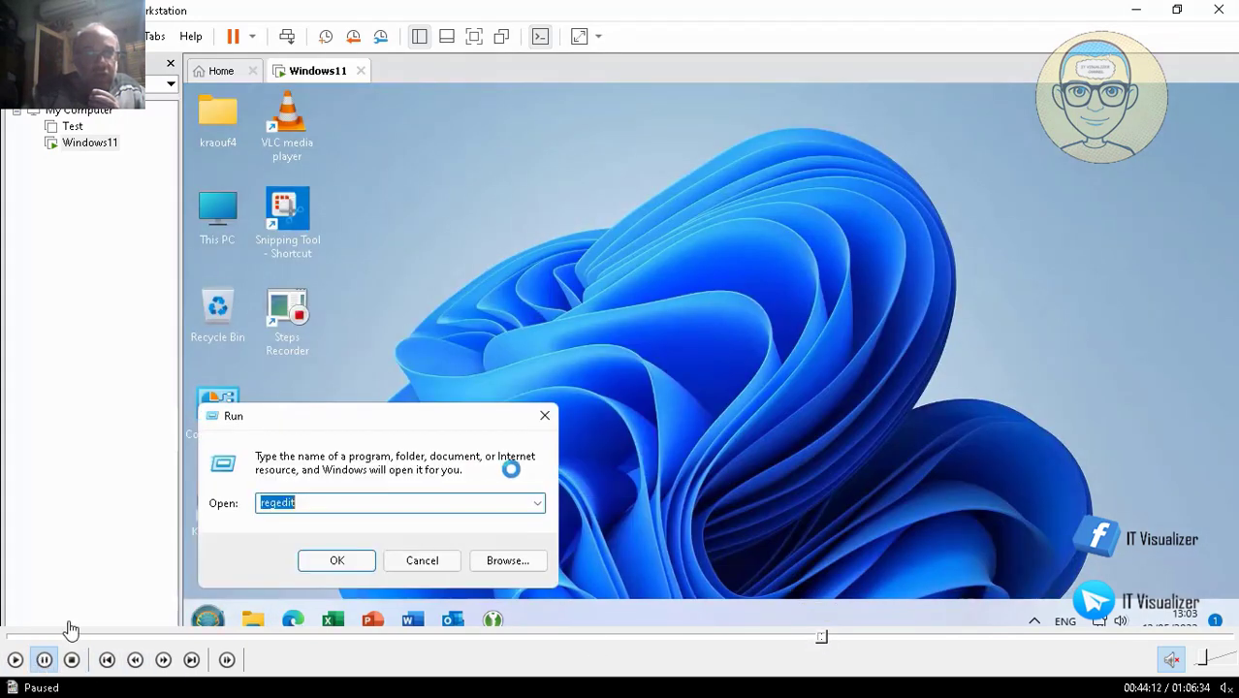
left_click(43, 660)
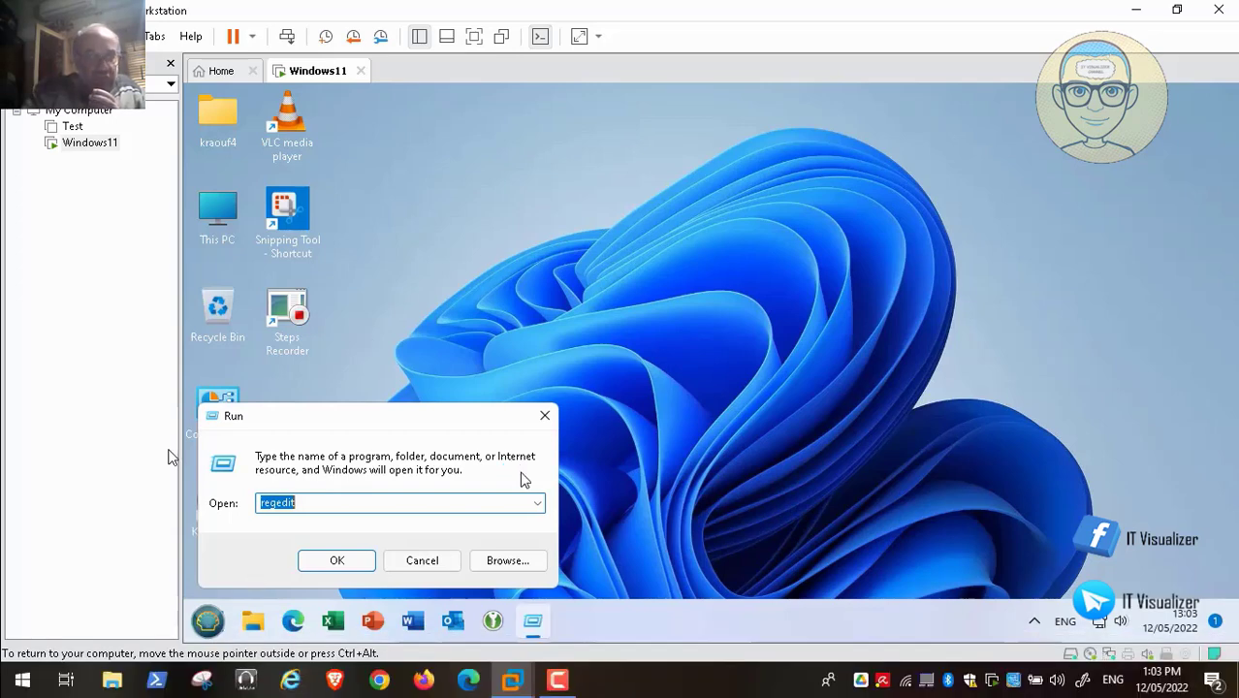
- Launch cmd from the Run box in place of regedit, then close the command prompt
key("BackSpace")
type("cmd")
key("Return")
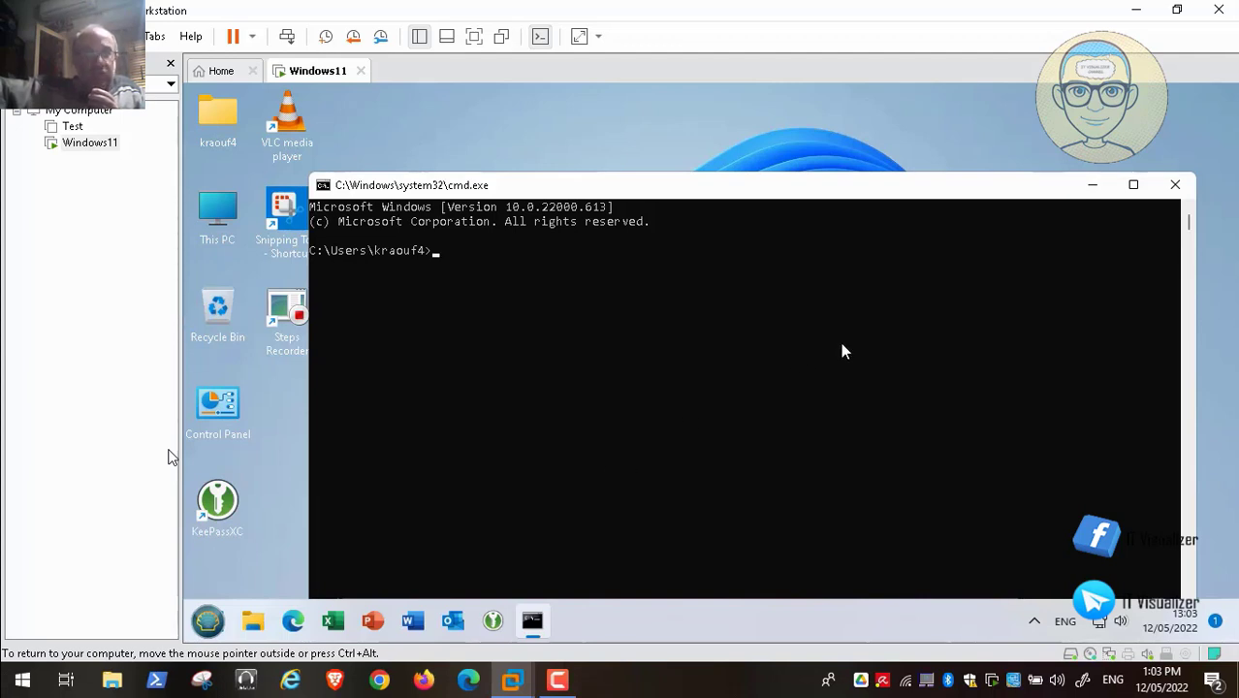
left_click(1175, 184)
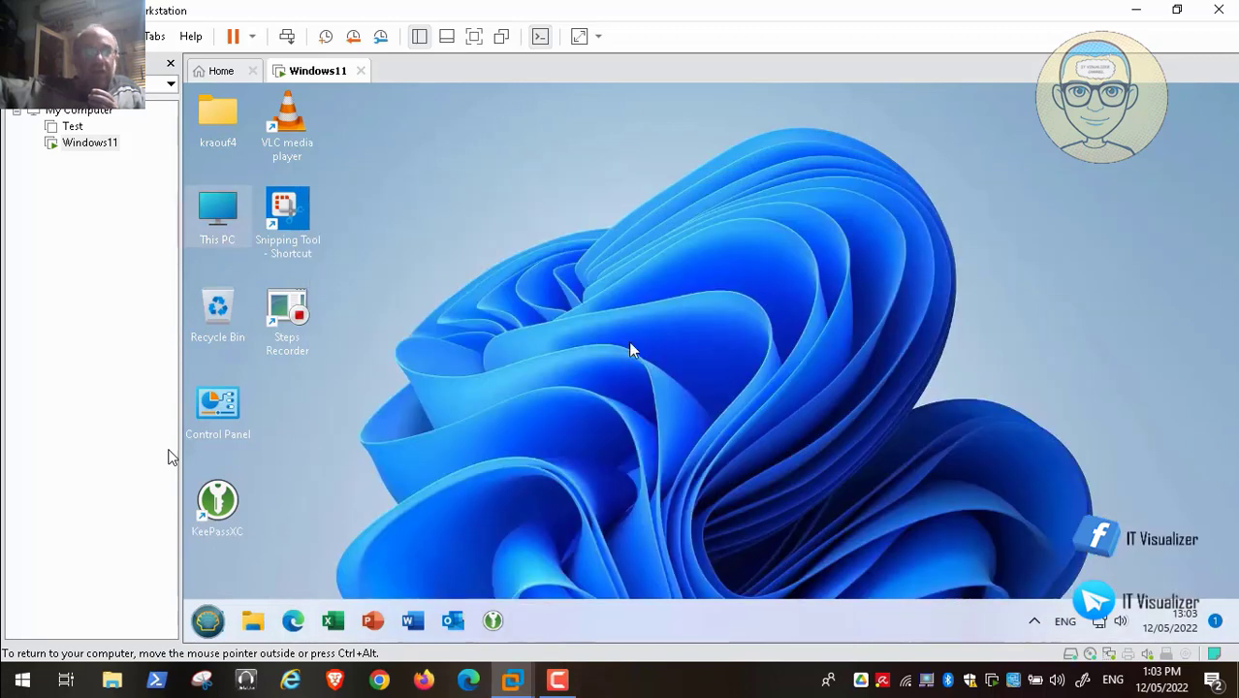
- Dismiss the Run box, search Start for cmd, and run it as administrator
left_click(207, 621)
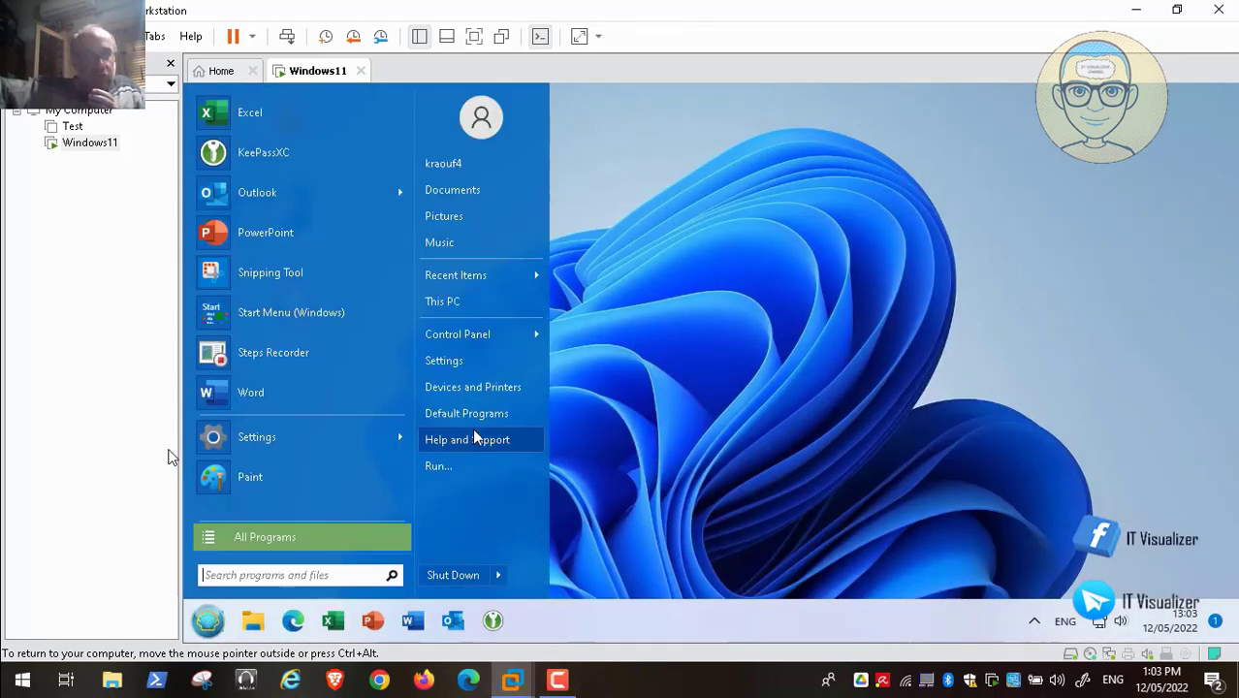
left_click(439, 466)
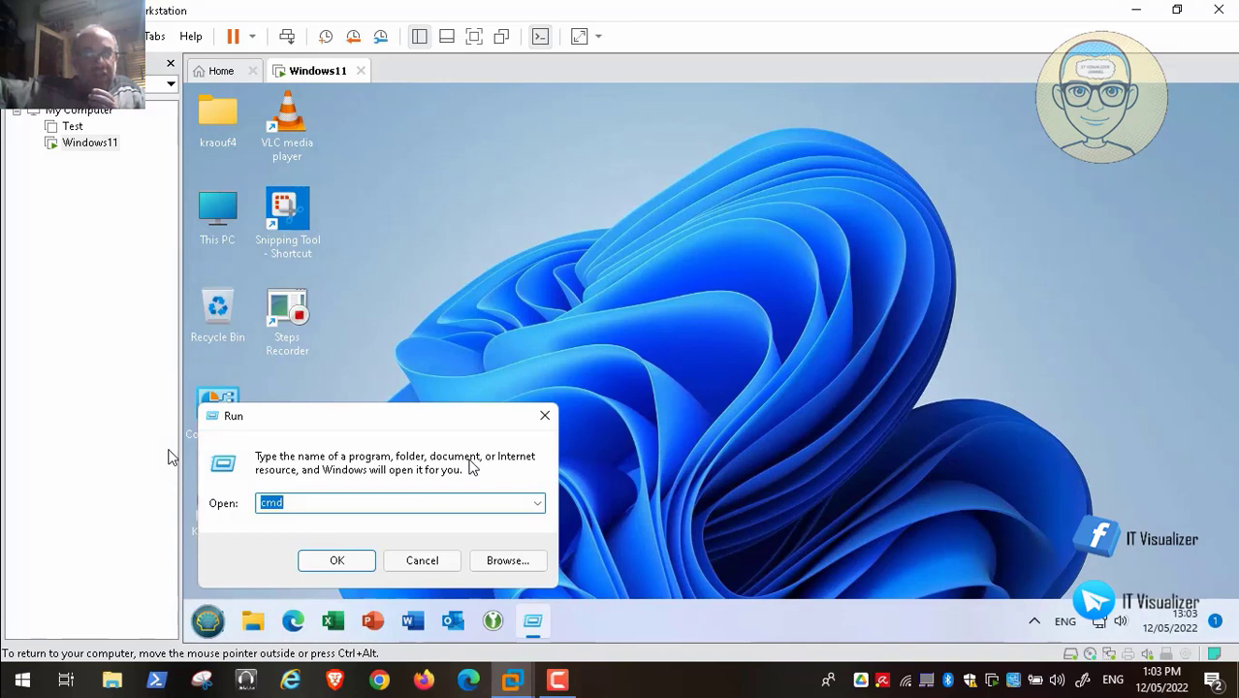
key("BackSpace")
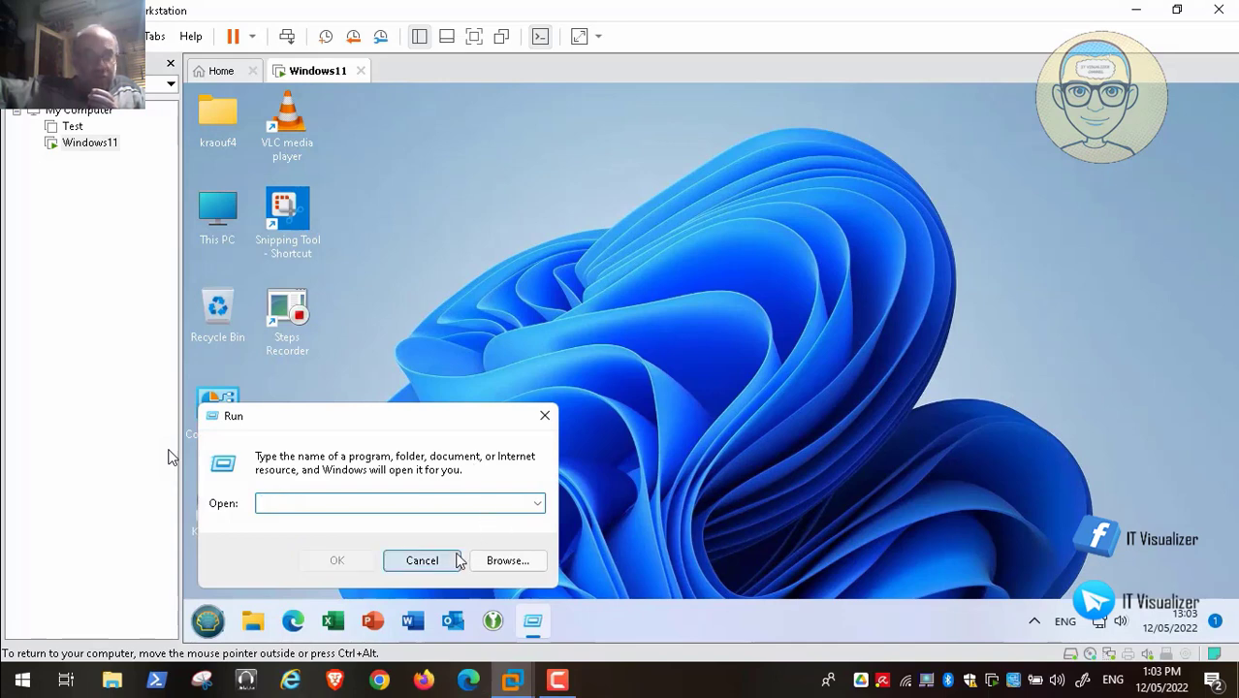
left_click(449, 561)
left_click(207, 620)
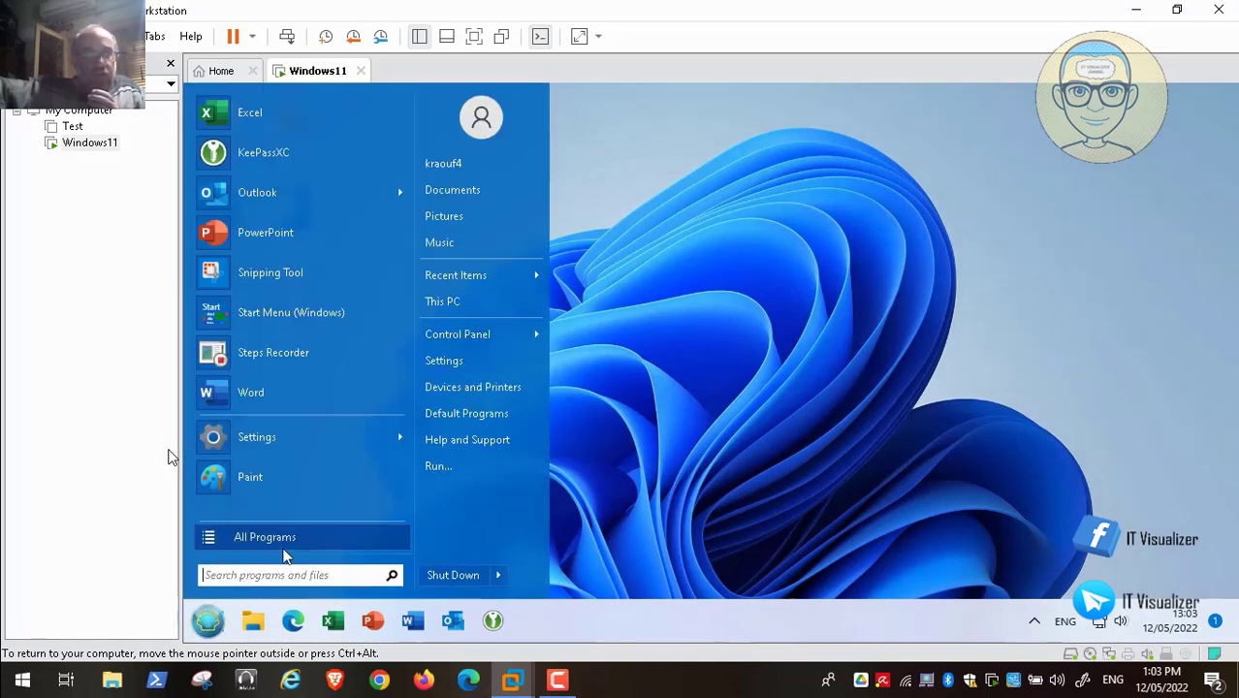
type("cmd")
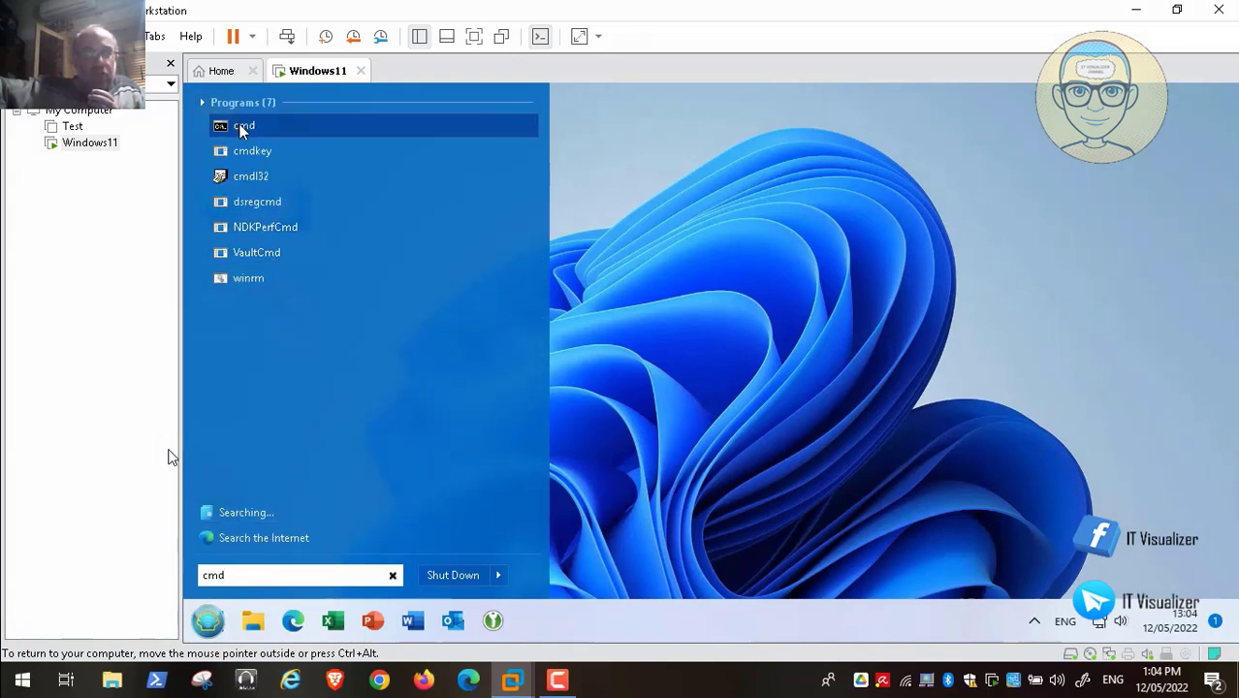
right_click(240, 126)
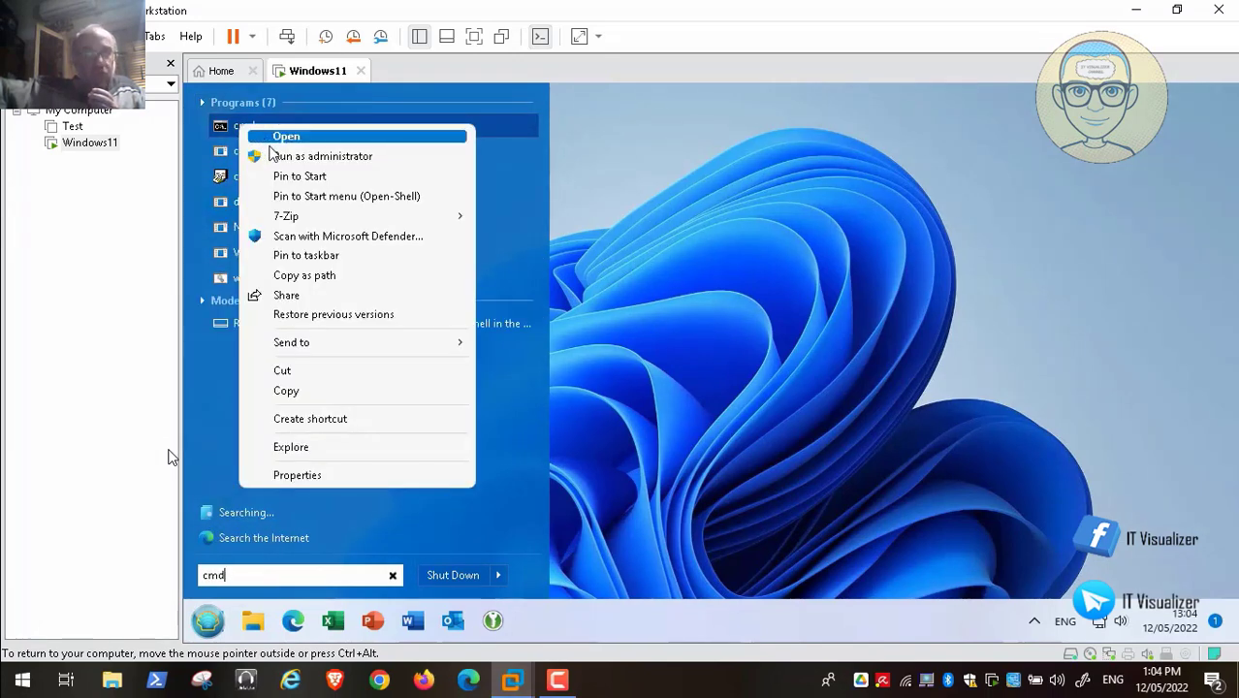
left_click(273, 156)
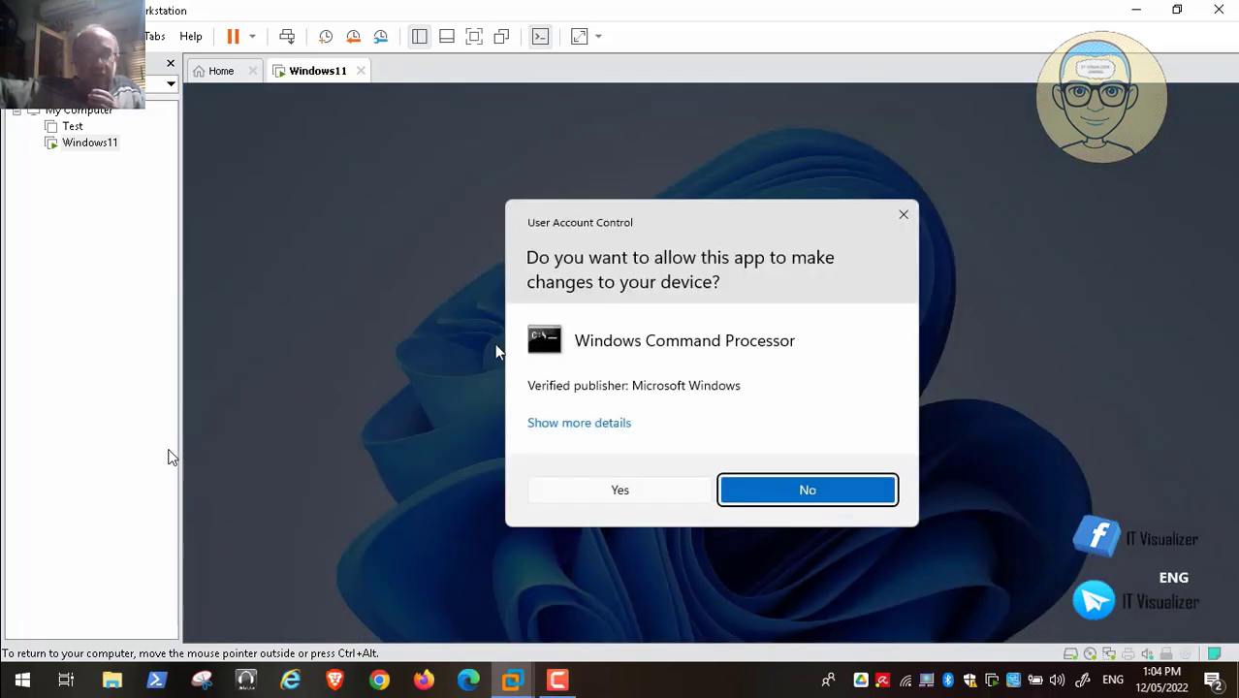
- Approve the UAC prompt and run bcdedit /copy {current} /d "Safe Mode" in the elevated prompt
left_click(621, 488)
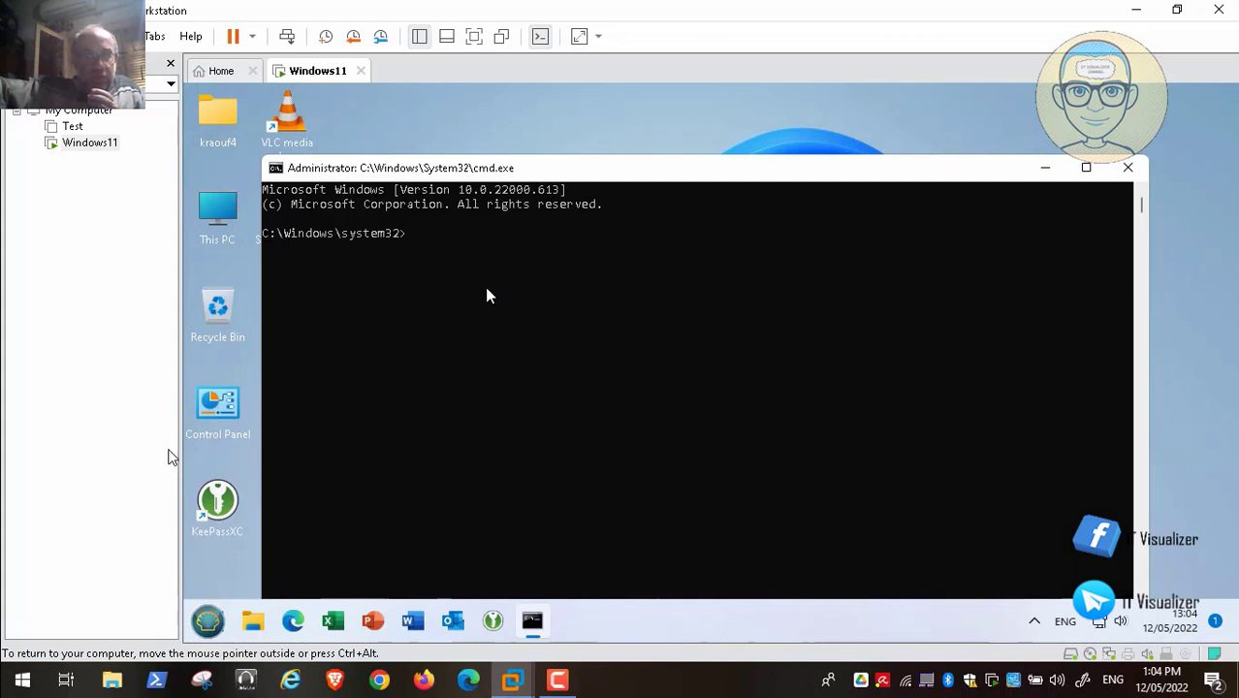
type("bc")
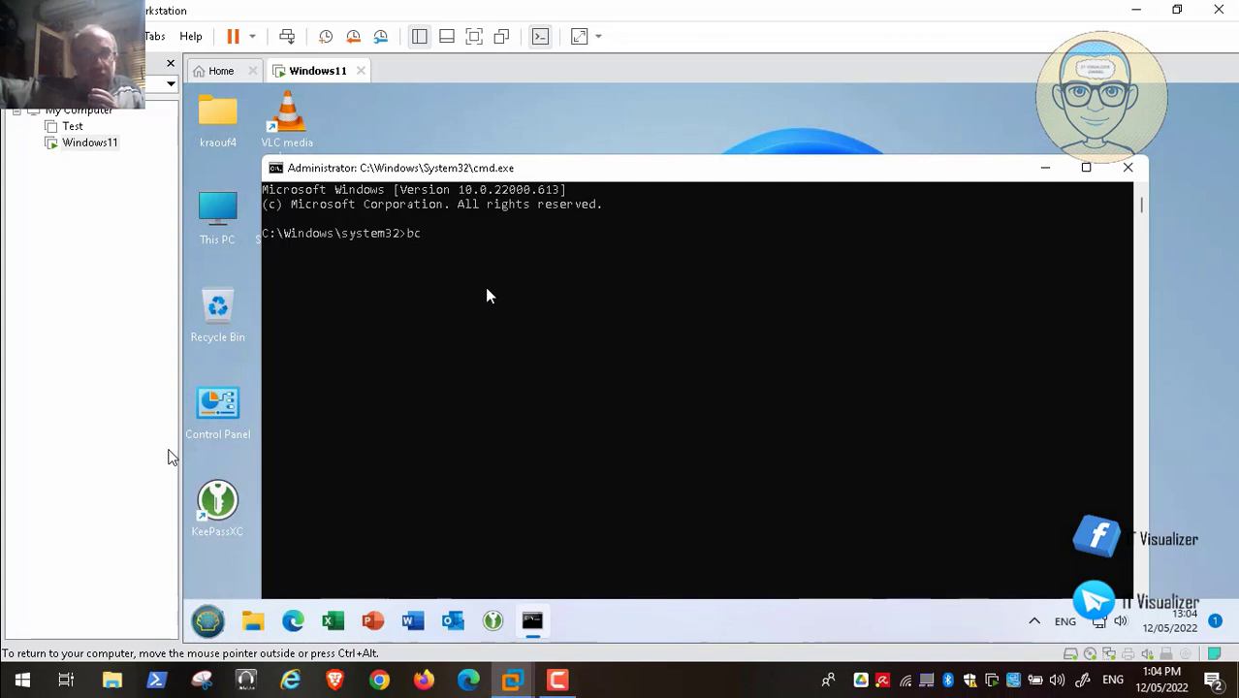
type("edit")
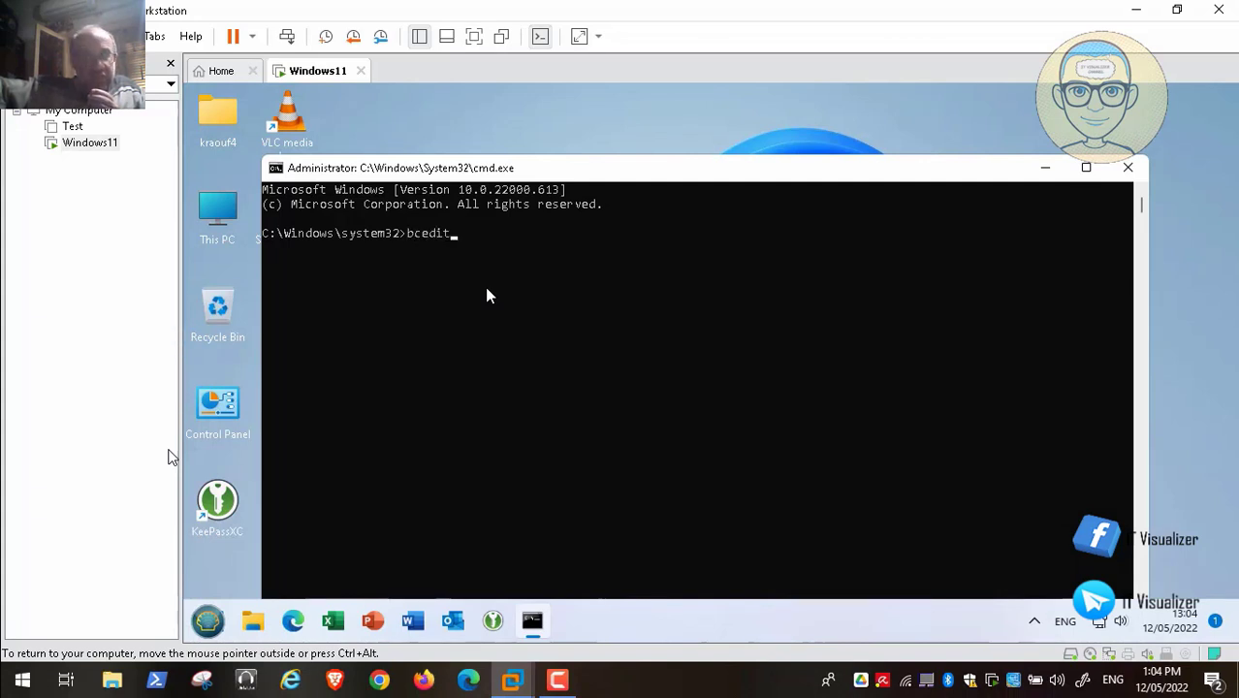
key("BackSpace")
key("BackSpace")
key("BackSpace")
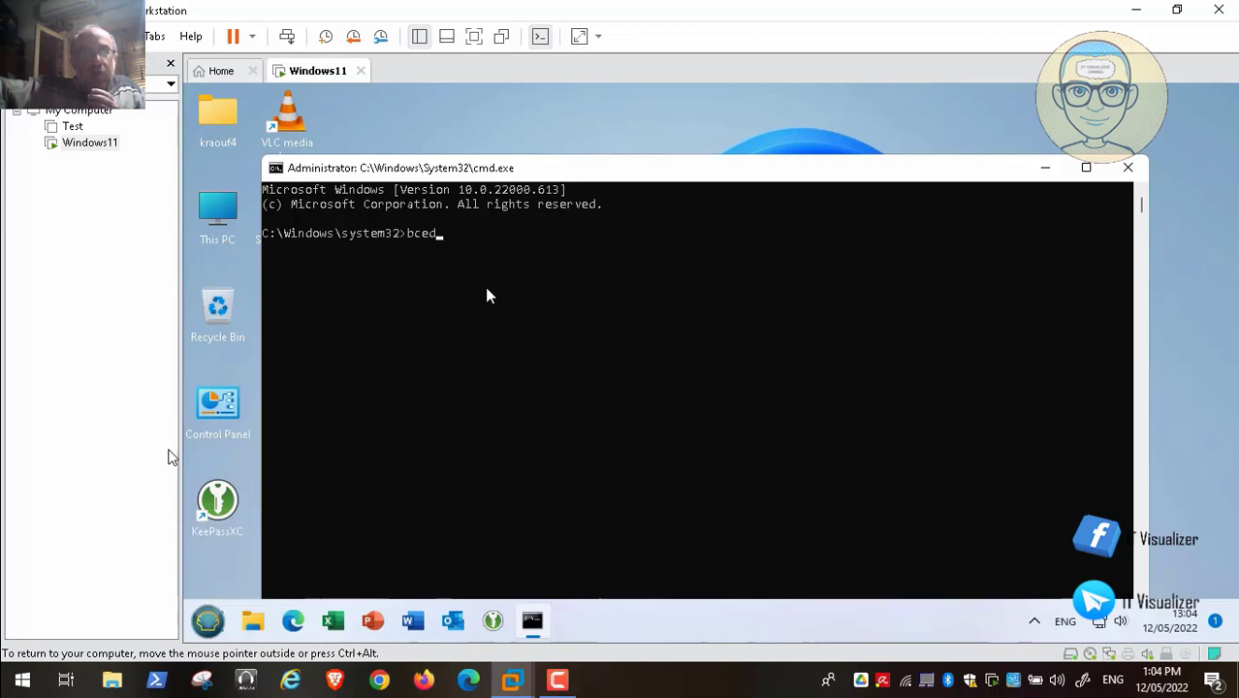
key("BackSpace")
type("dedit")
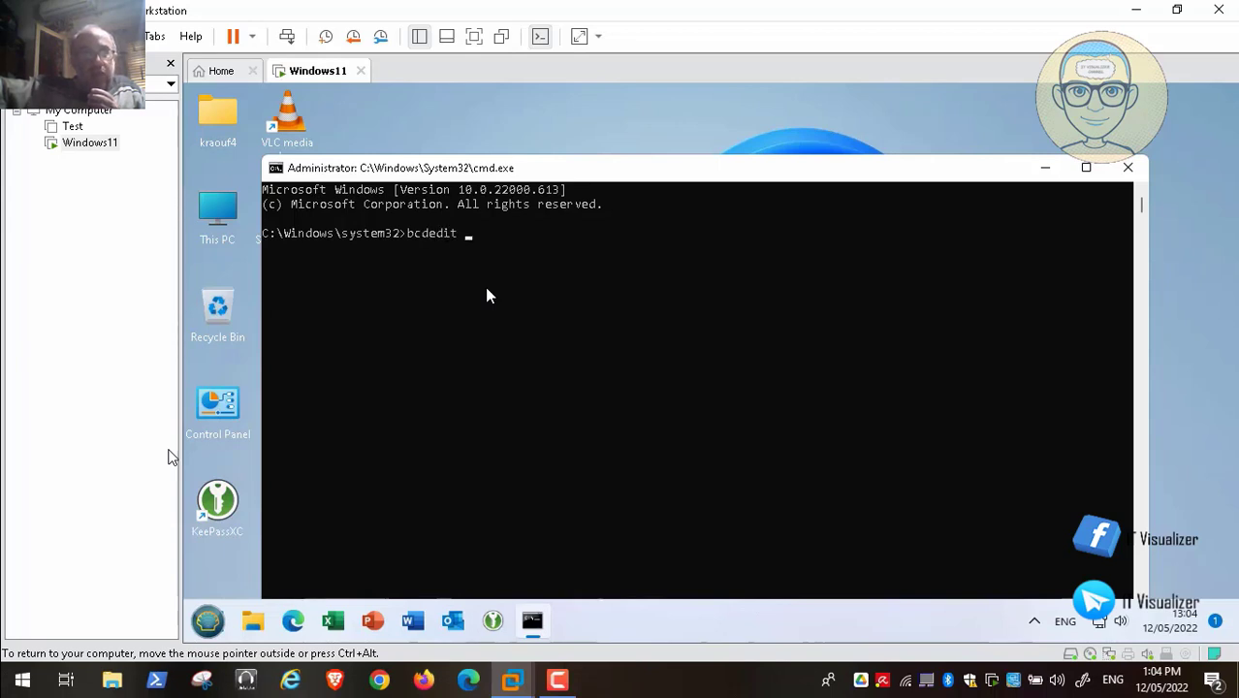
type(" /copy")
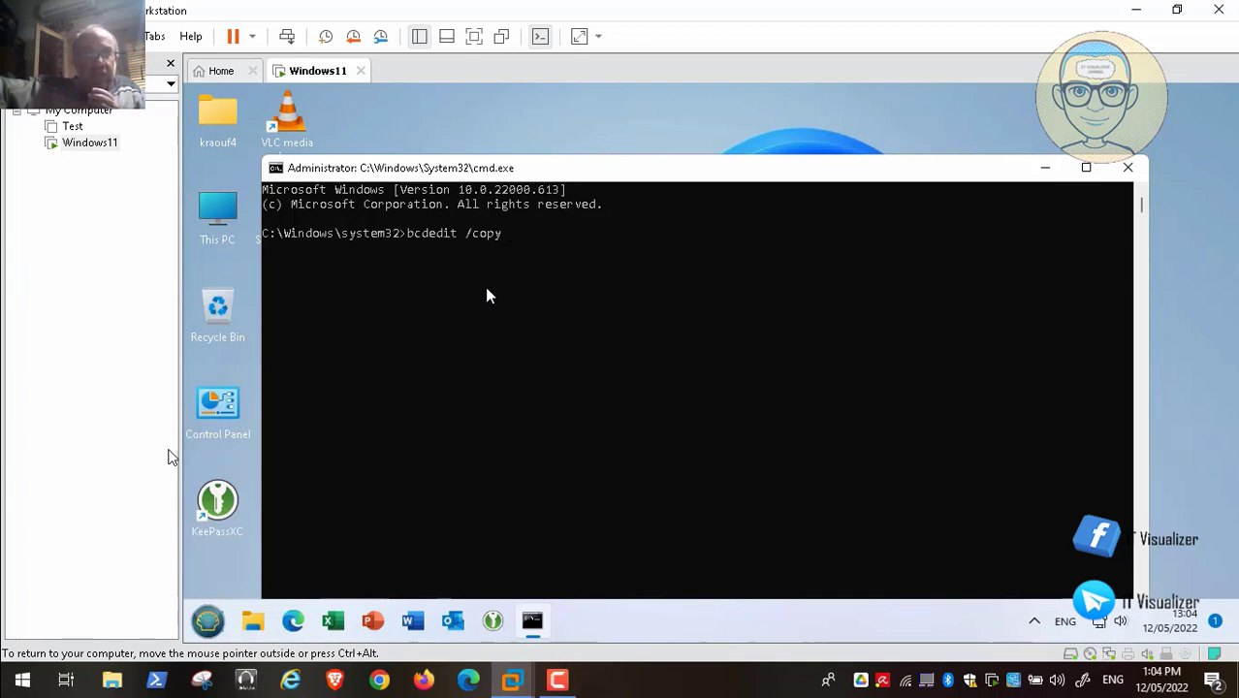
type("{")
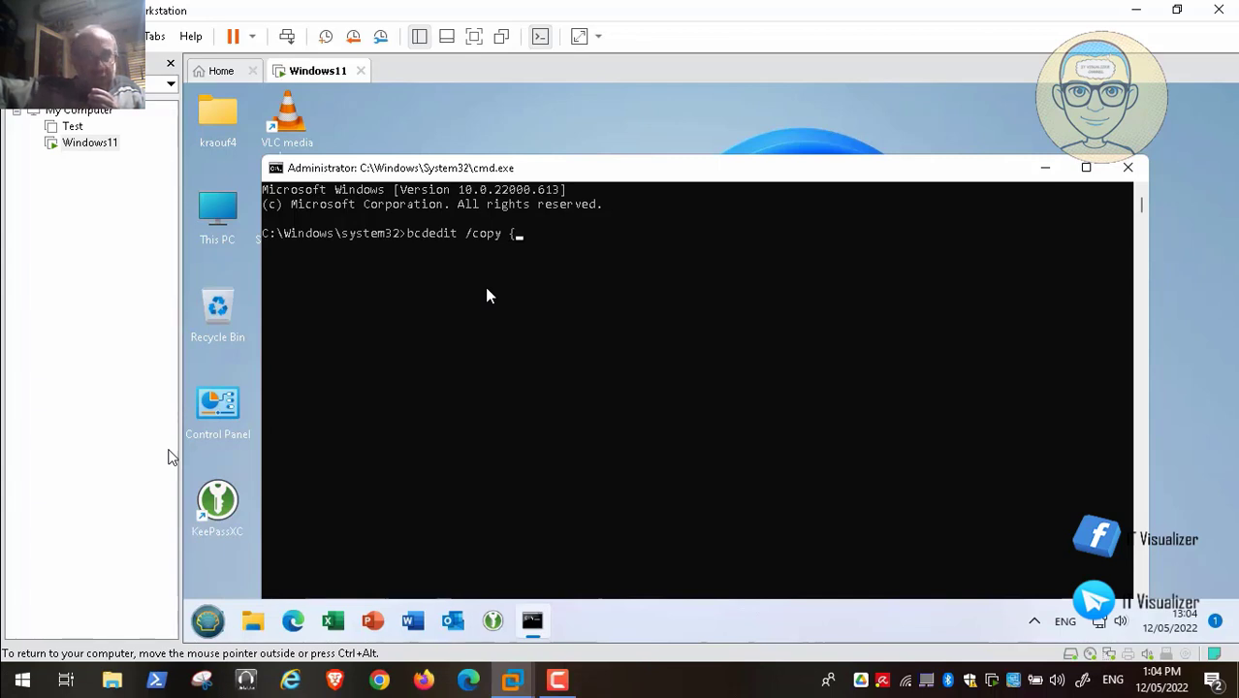
type("curre")
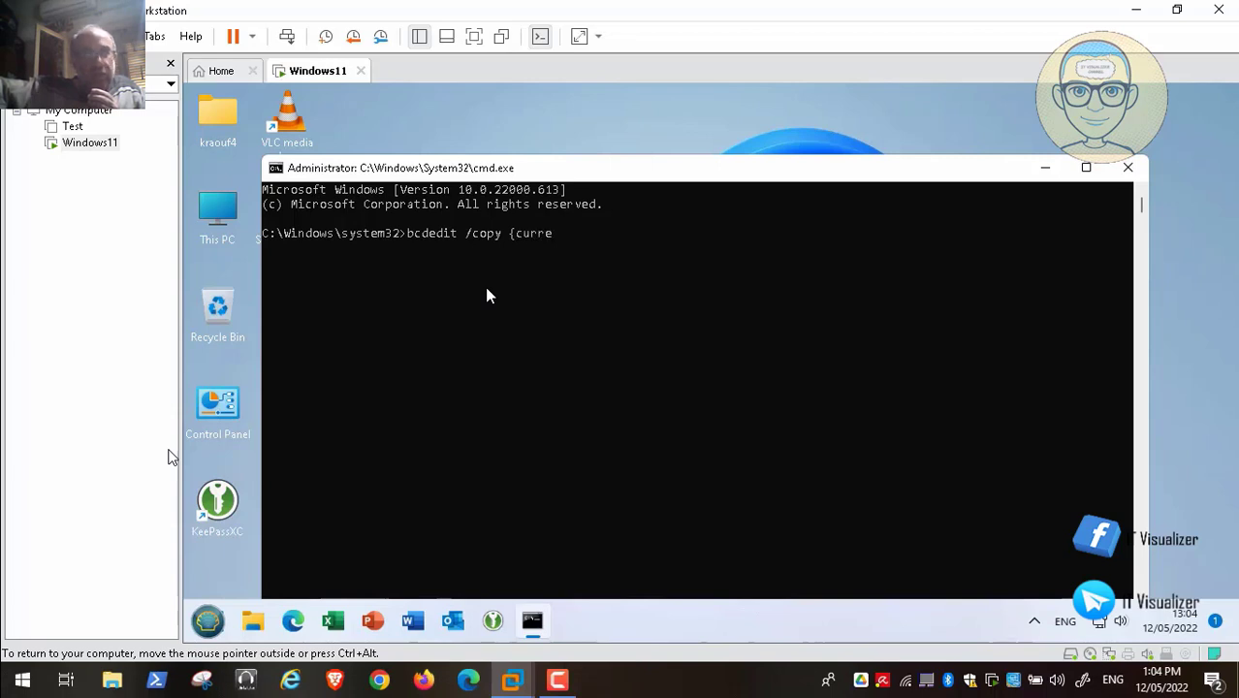
type("nt")
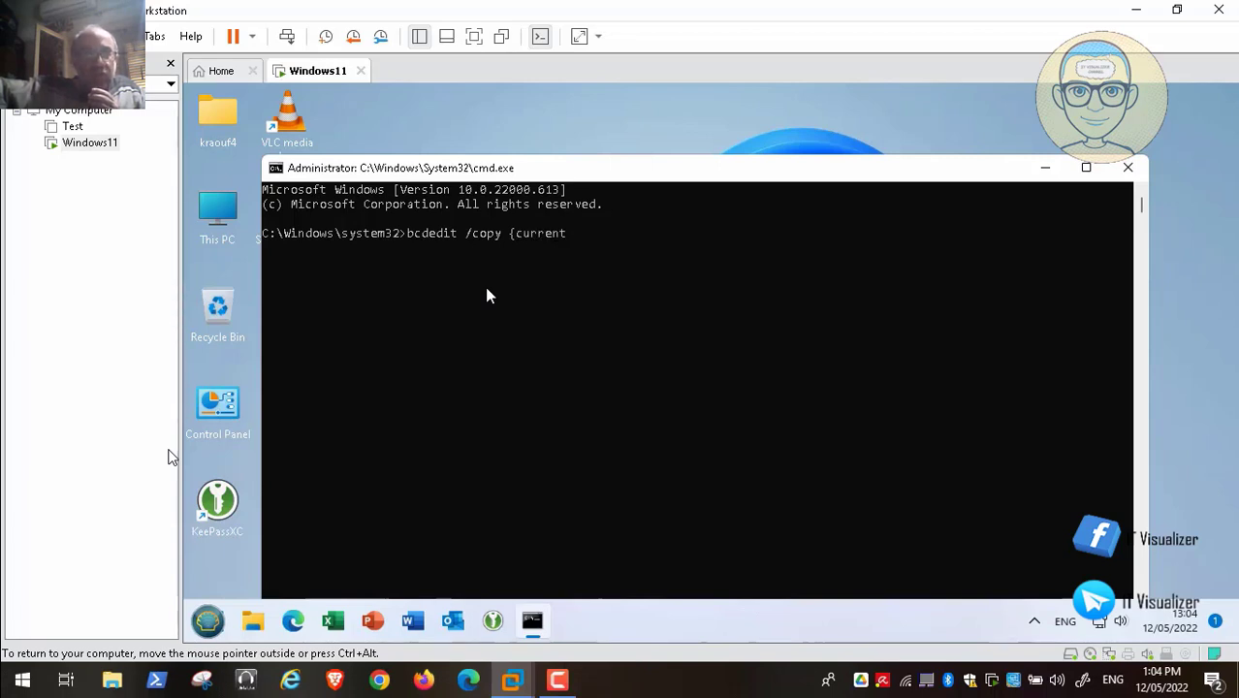
type("} /d \"")
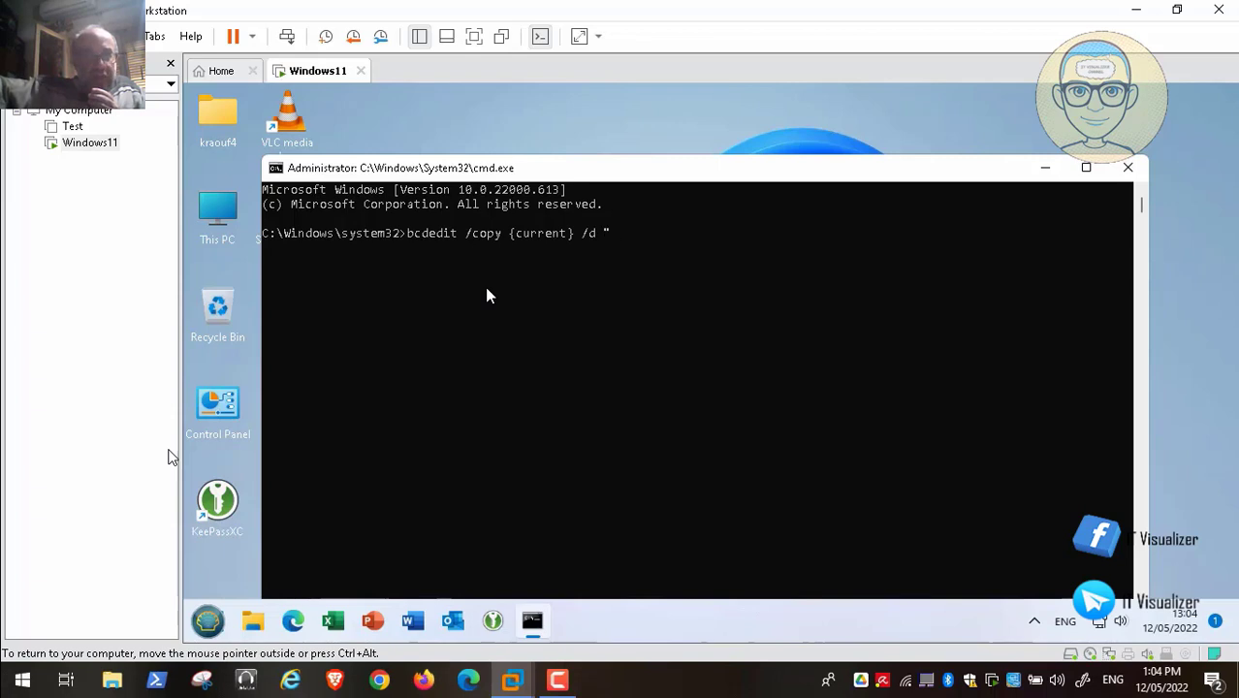
type("Safe")
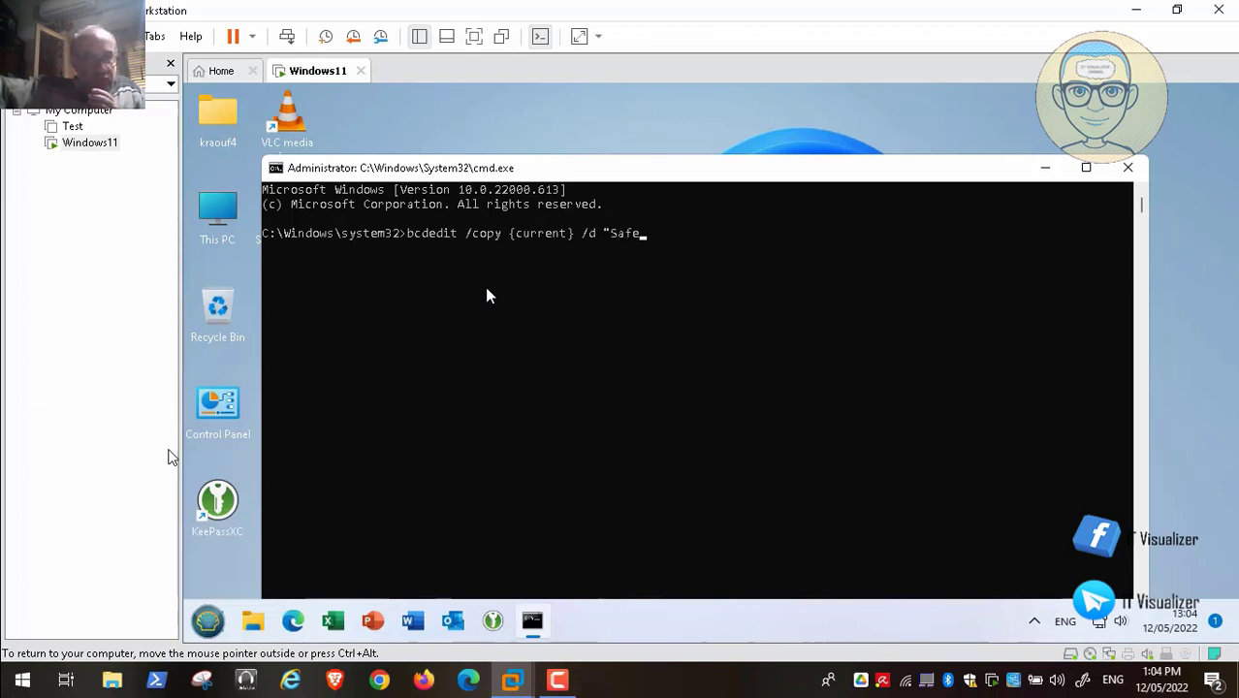
type(" M")
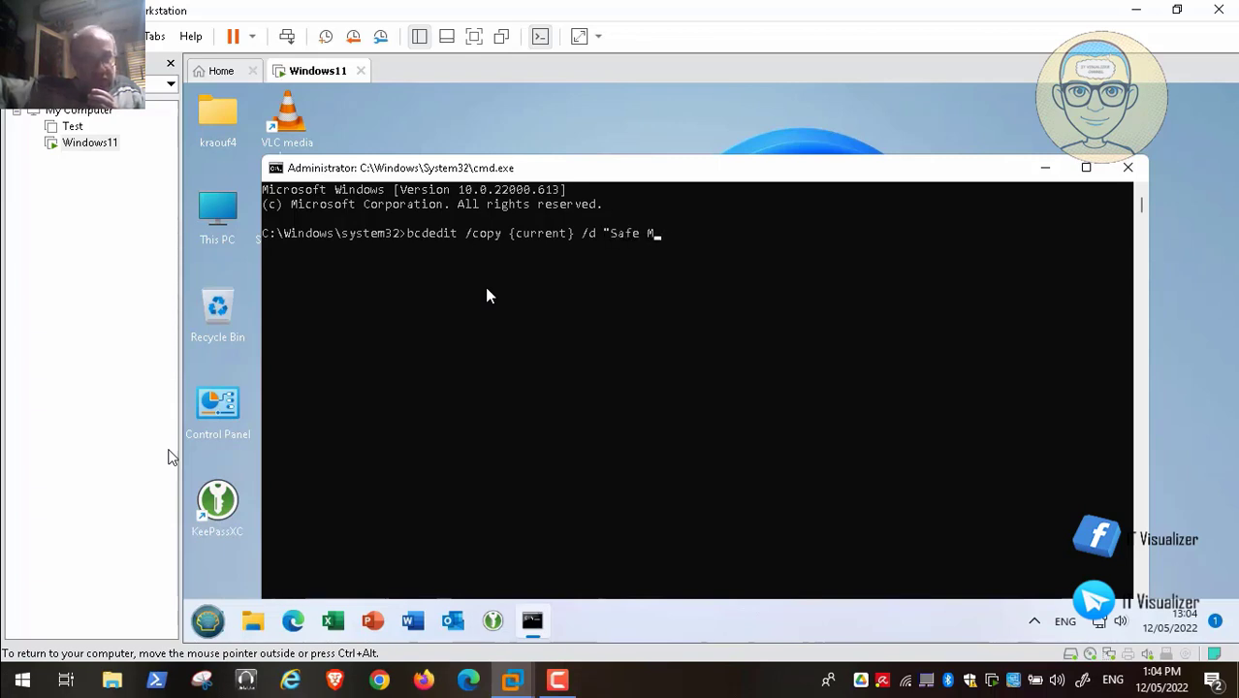
type("ode\"")
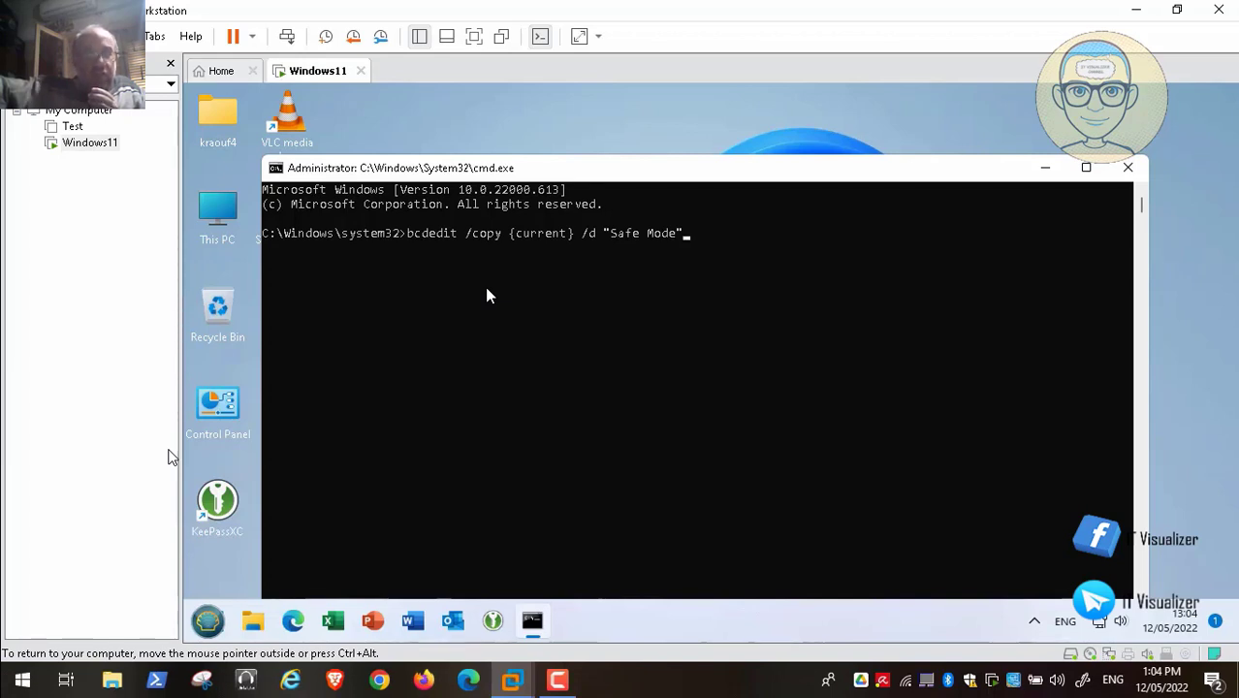
key("Return")
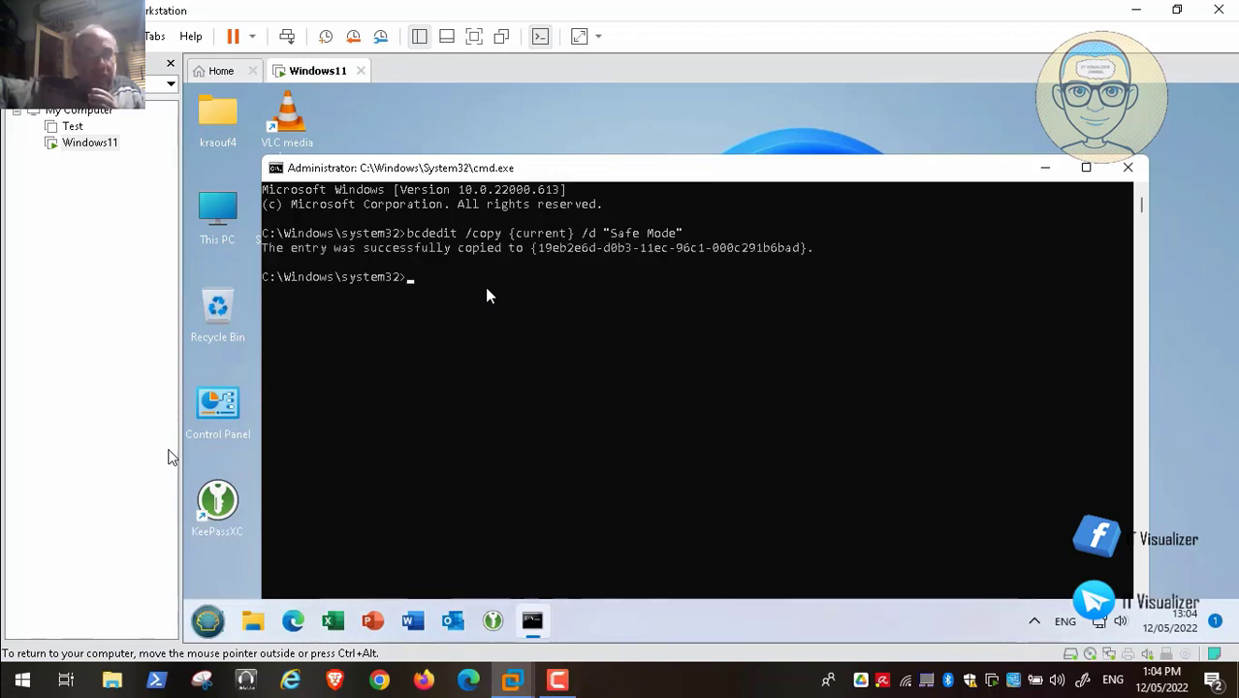
- Recall the copy command, change its description to "Safe Mode With Command Prompt", and run it
key("Up")
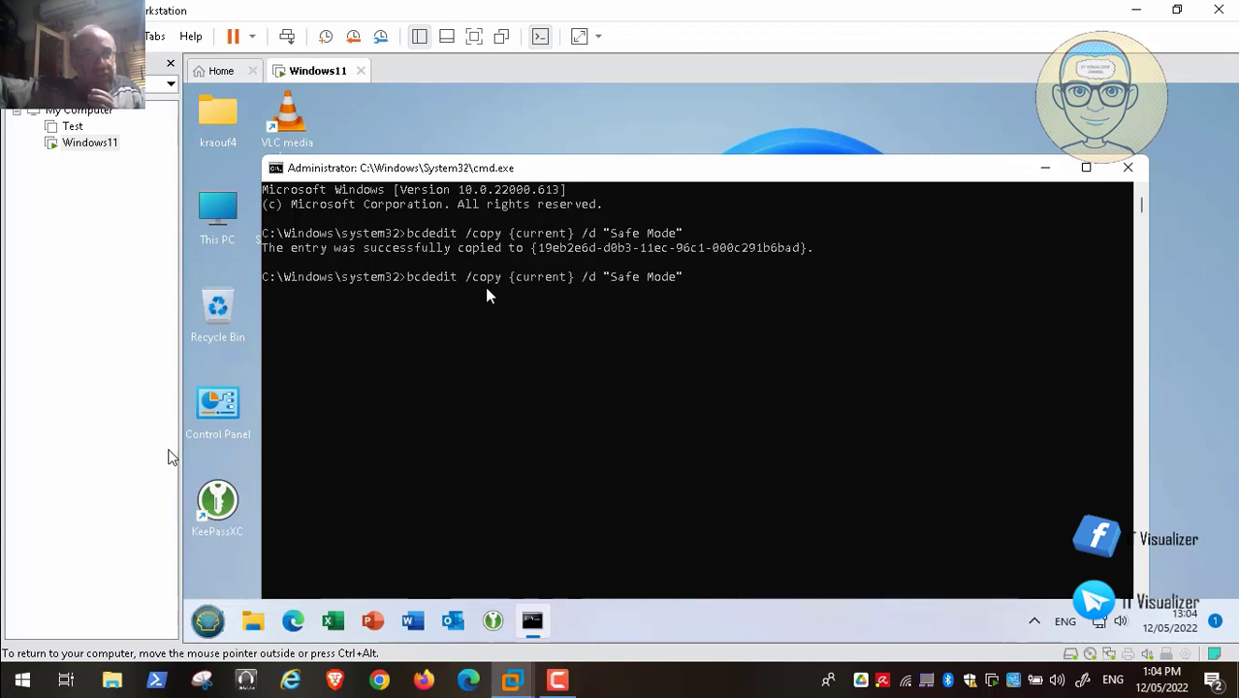
key("Left")
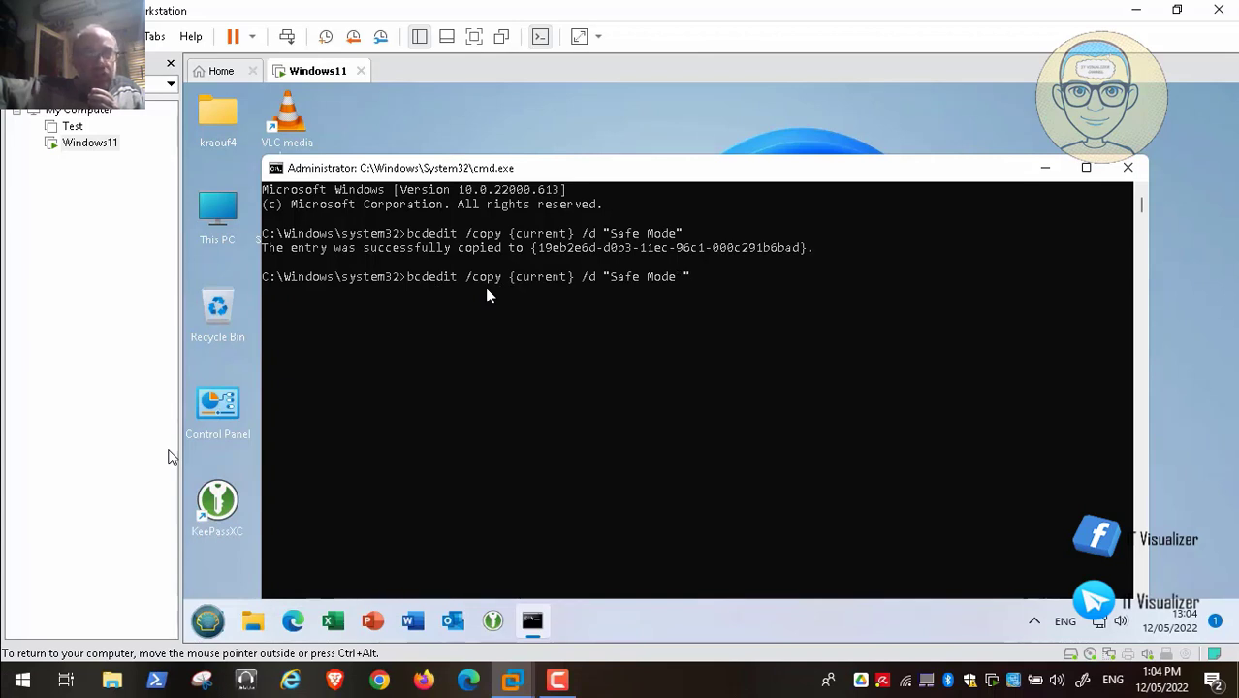
type("With")
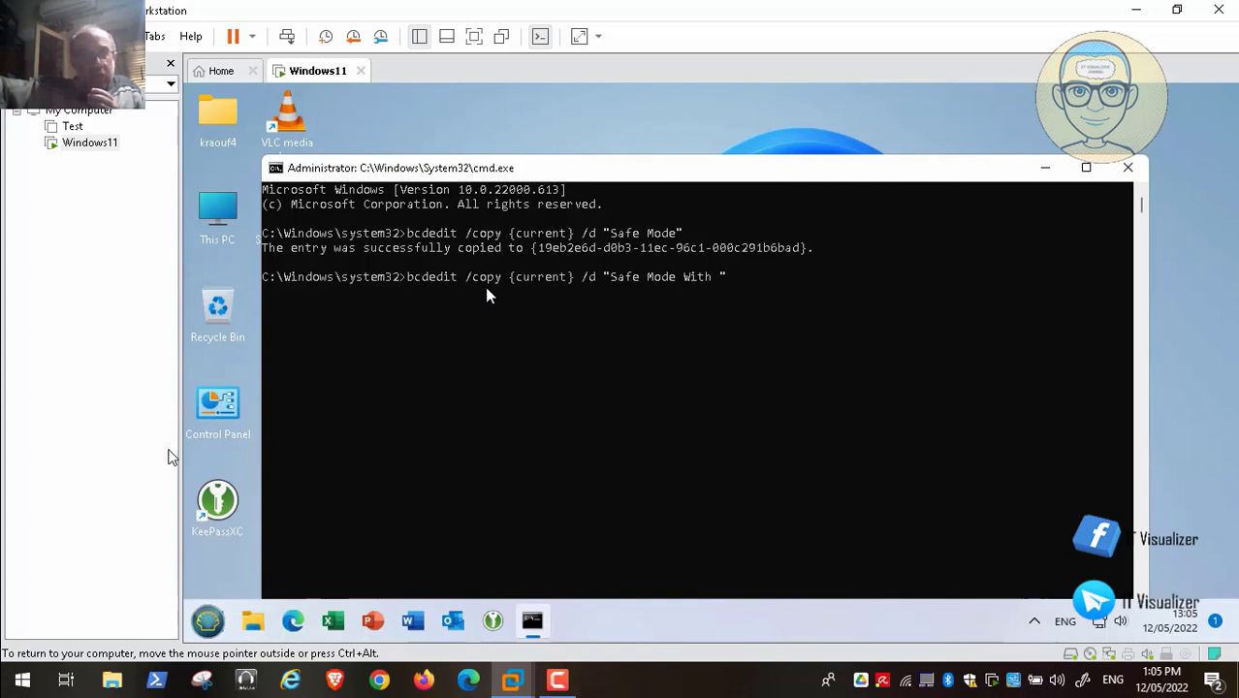
type("Command ")
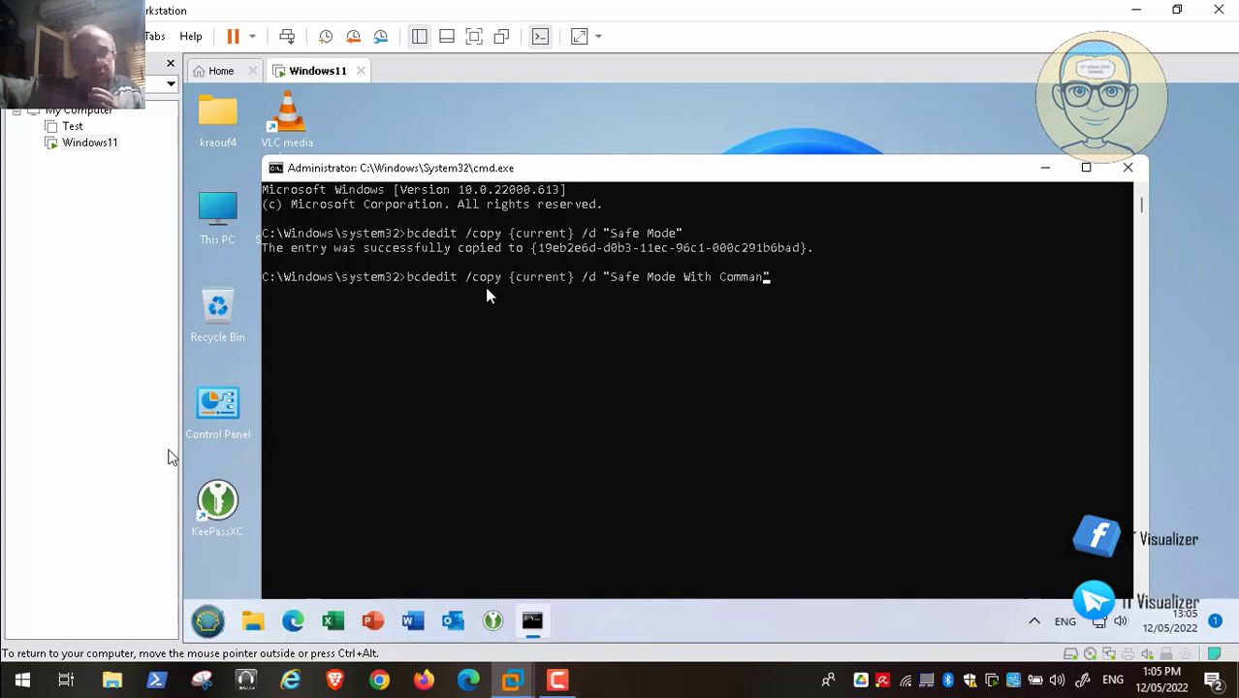
type("Promp")
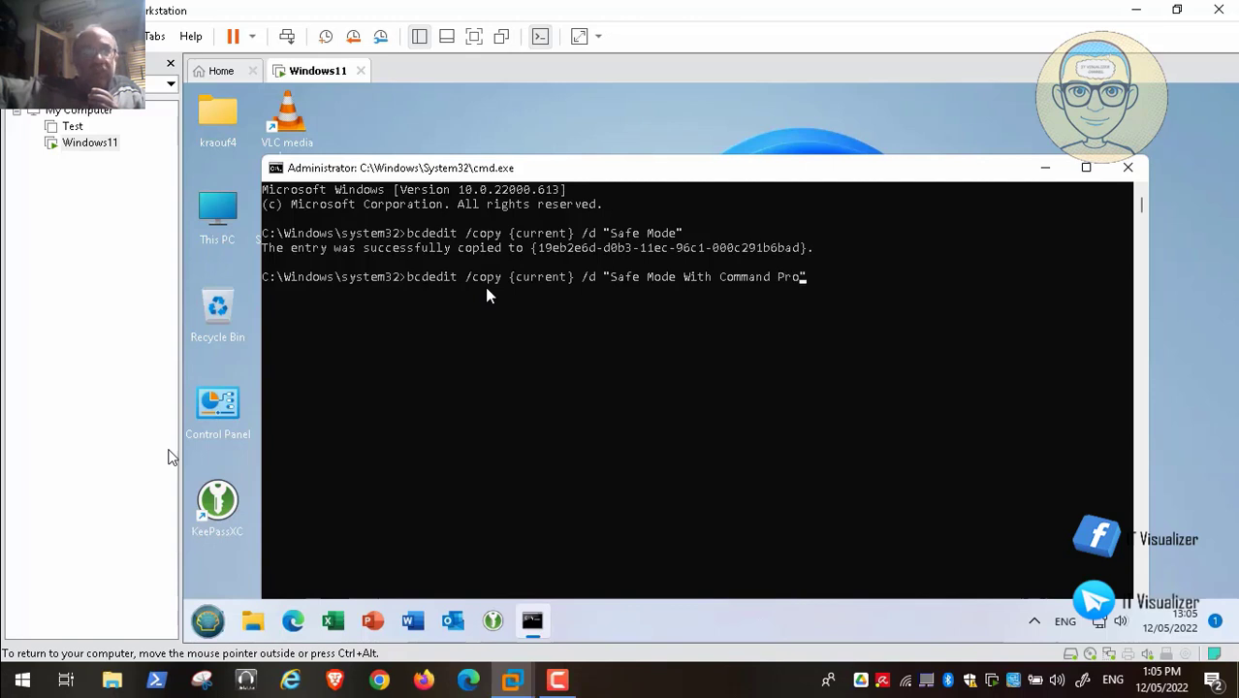
type("t")
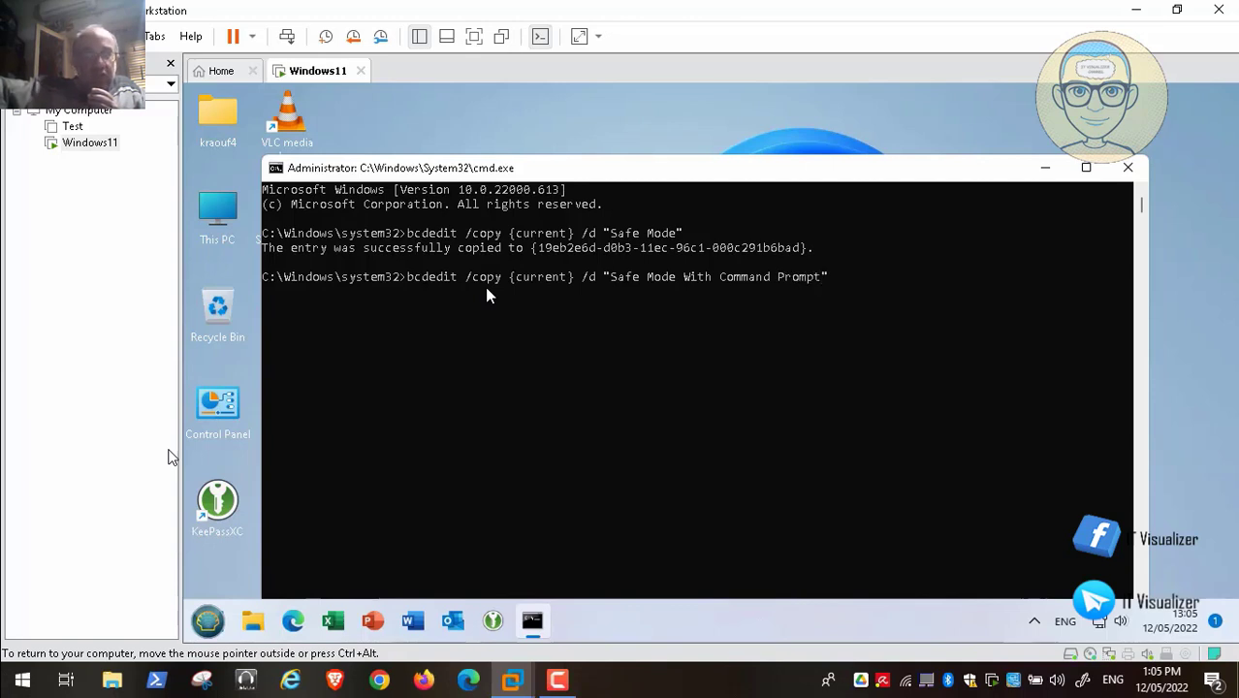
key("End")
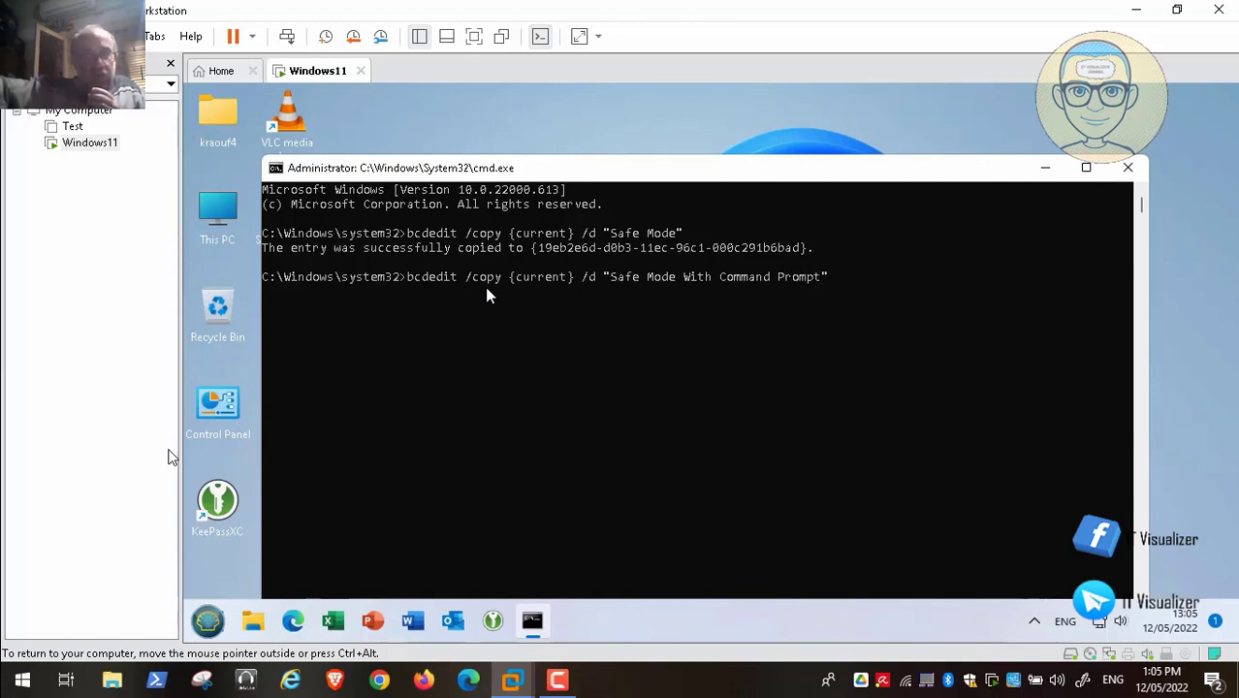
key("Return")
key("Up")
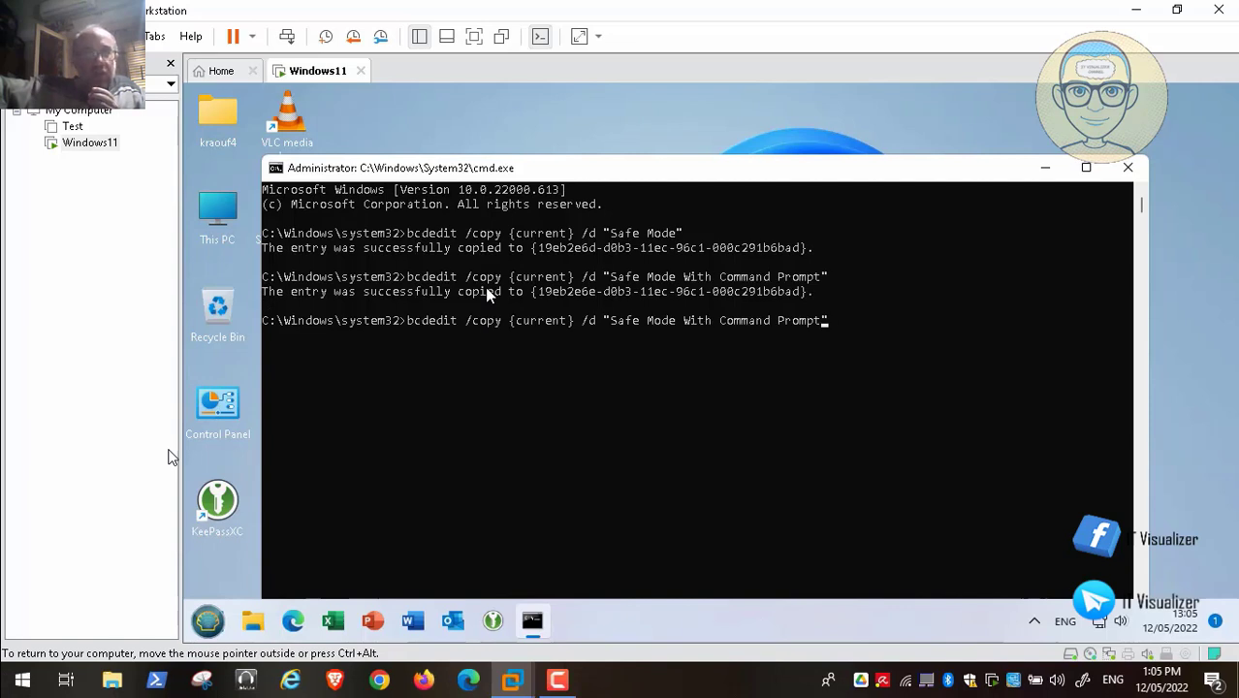
- Edit the recalled bcdedit copy command's description to "Safe Mode With Network" without running it
key("BackSpace")
key("BackSpace")
key("BackSpace")
key("BackSpace")
key("BackSpace")
key("BackSpace")
key("BackSpace")
key("BackSpace")
key("BackSpace")
key("BackSpace")
key("BackSpace")
key("BackSpace")
key("BackSpace")
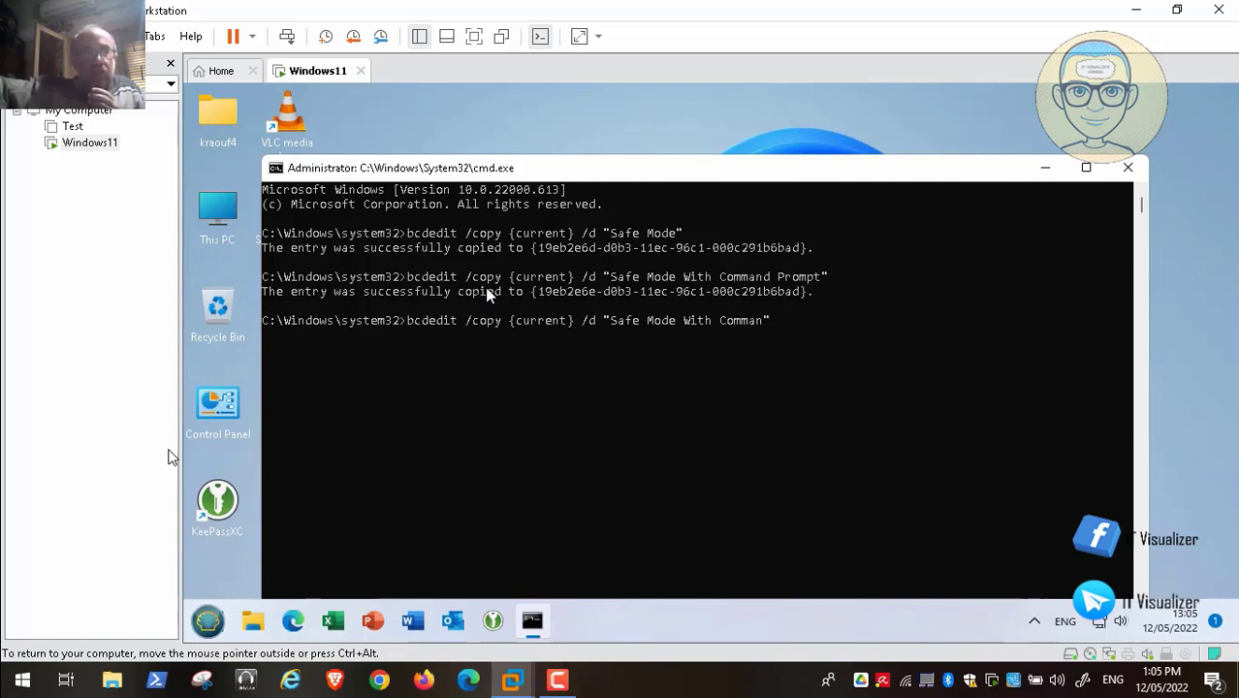
key("BackSpace")
key("BackSpace")
type("Netw")
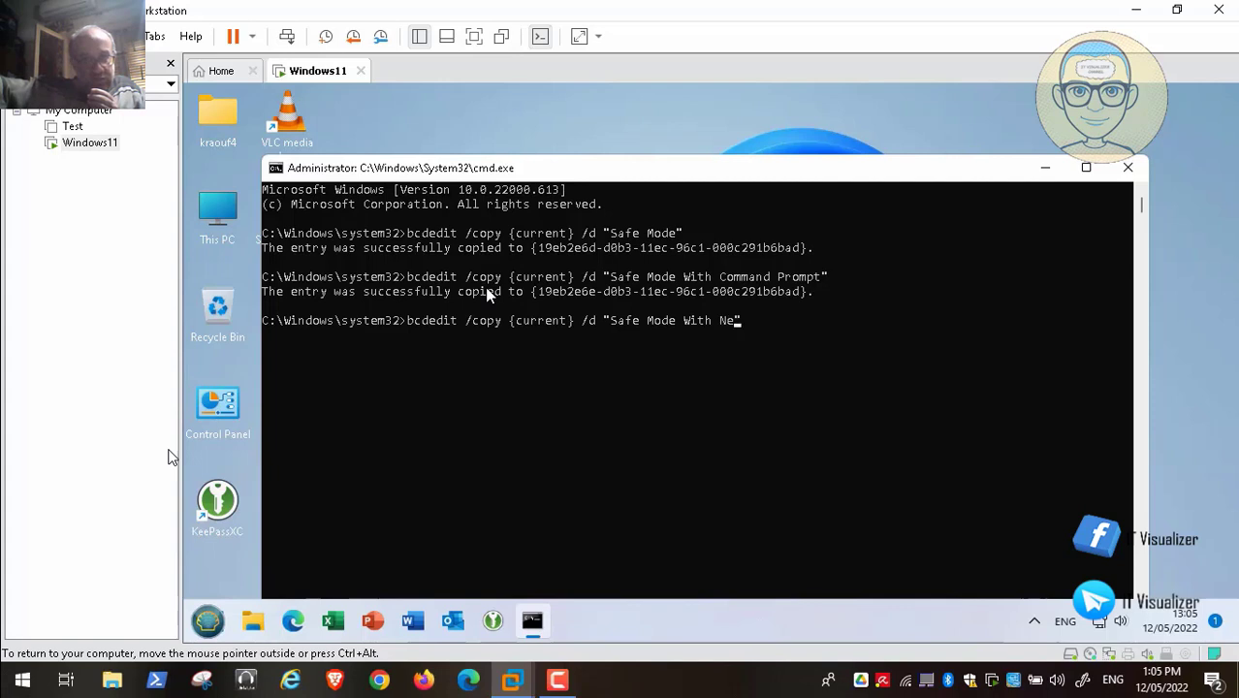
type("ork\"")
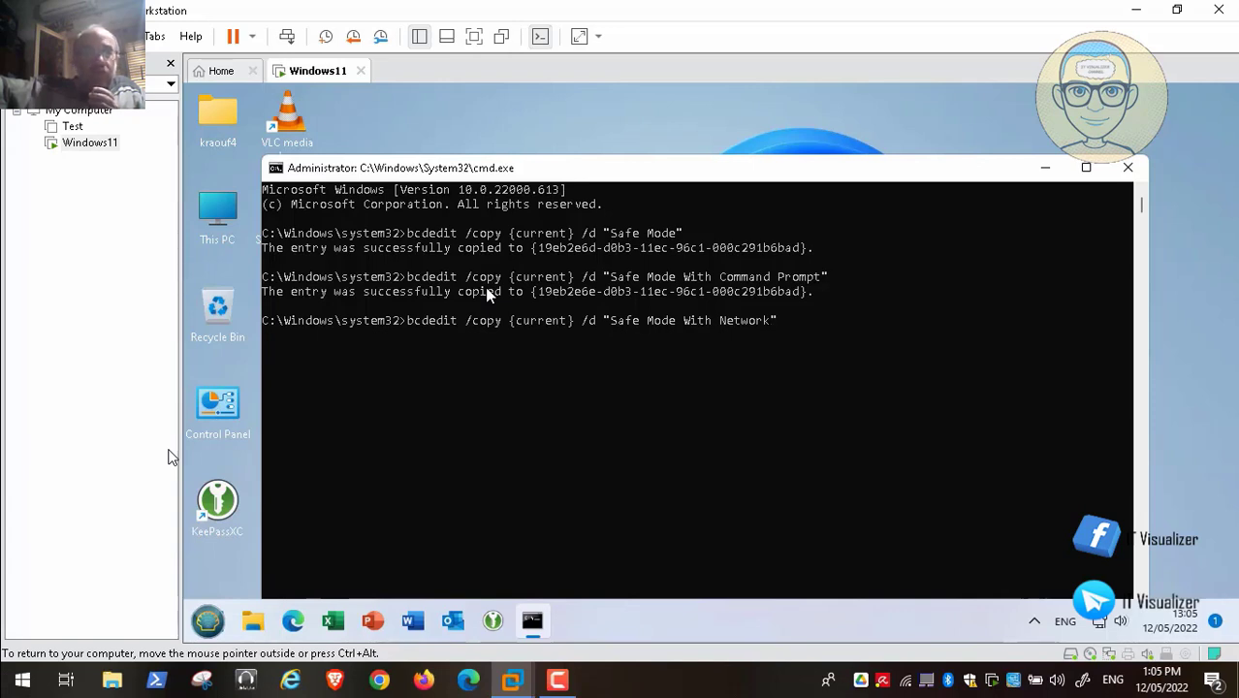
mouse_move(42, 667)
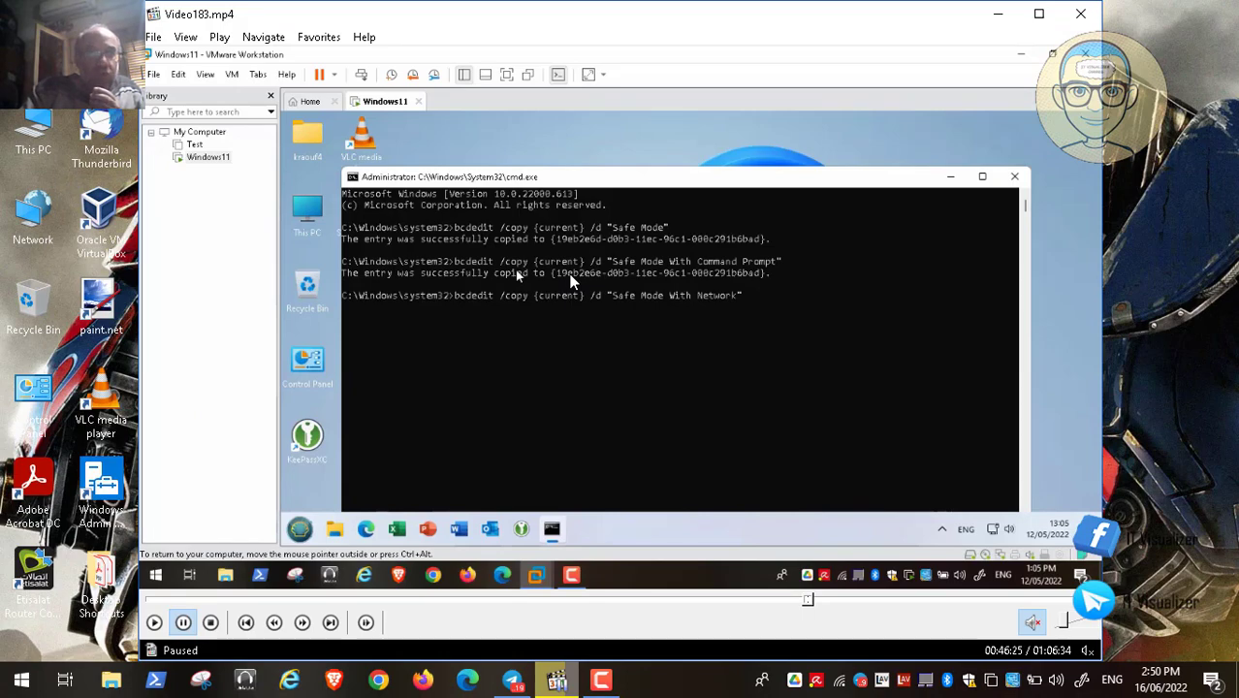
- Minimize the VLC window showing the paused Video183.mp4
left_click(997, 13)
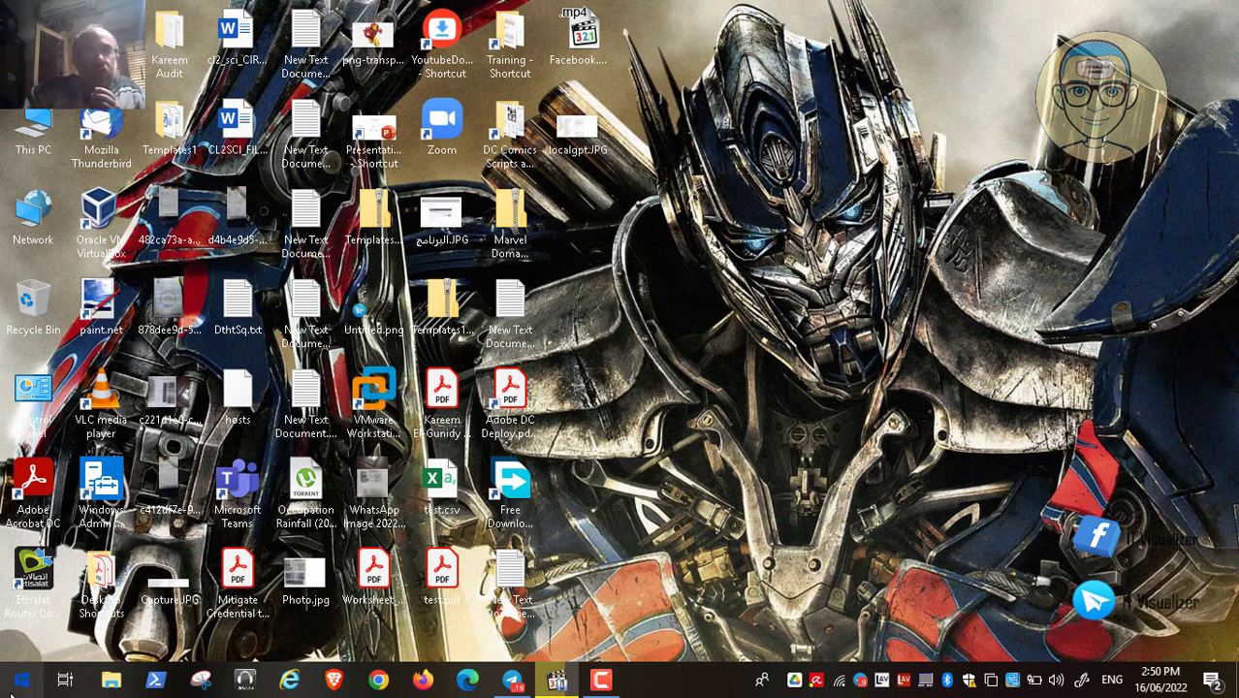
- Open Windows Settings, look over System's Display page (1366 × 768), then return to Settings home
left_click(22, 681)
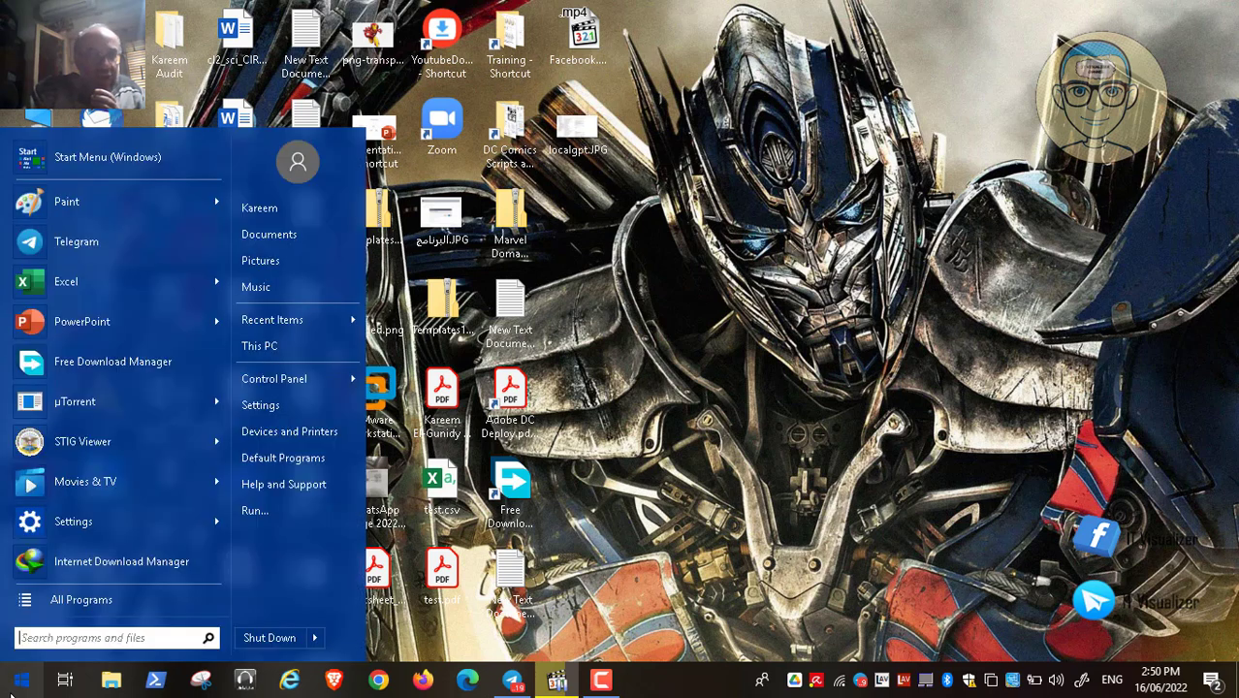
left_click(262, 405)
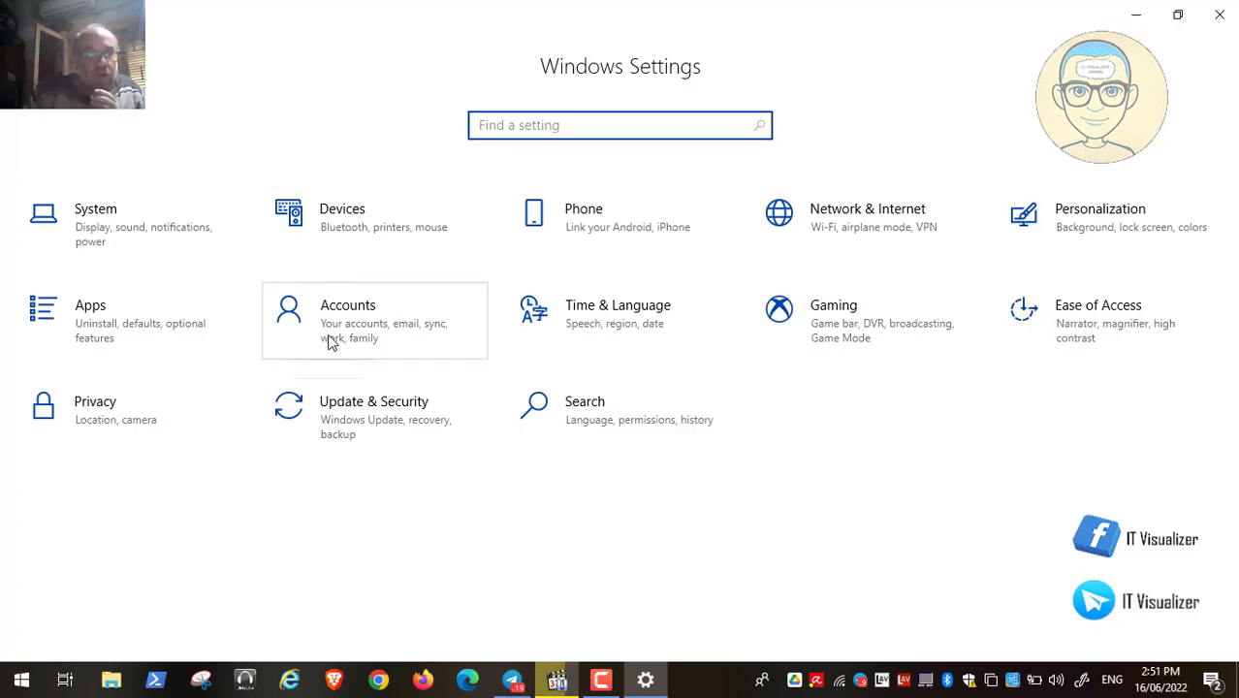
left_click(132, 235)
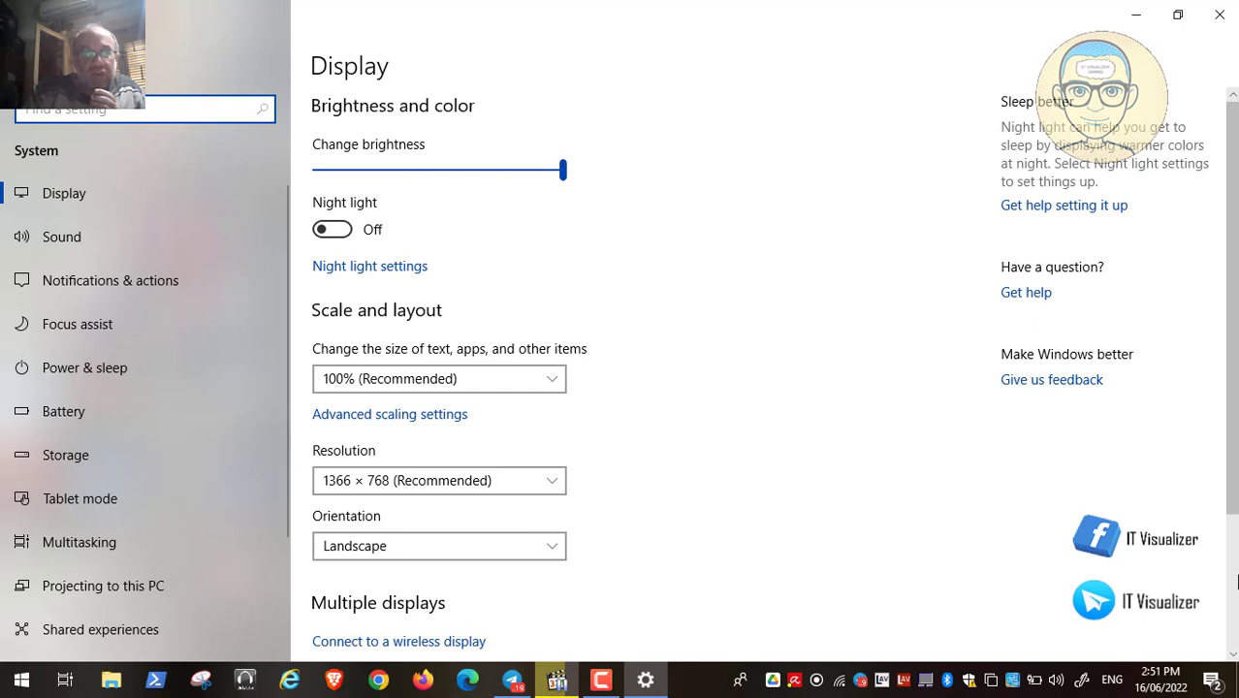
scroll(1236, 580, "down", 3)
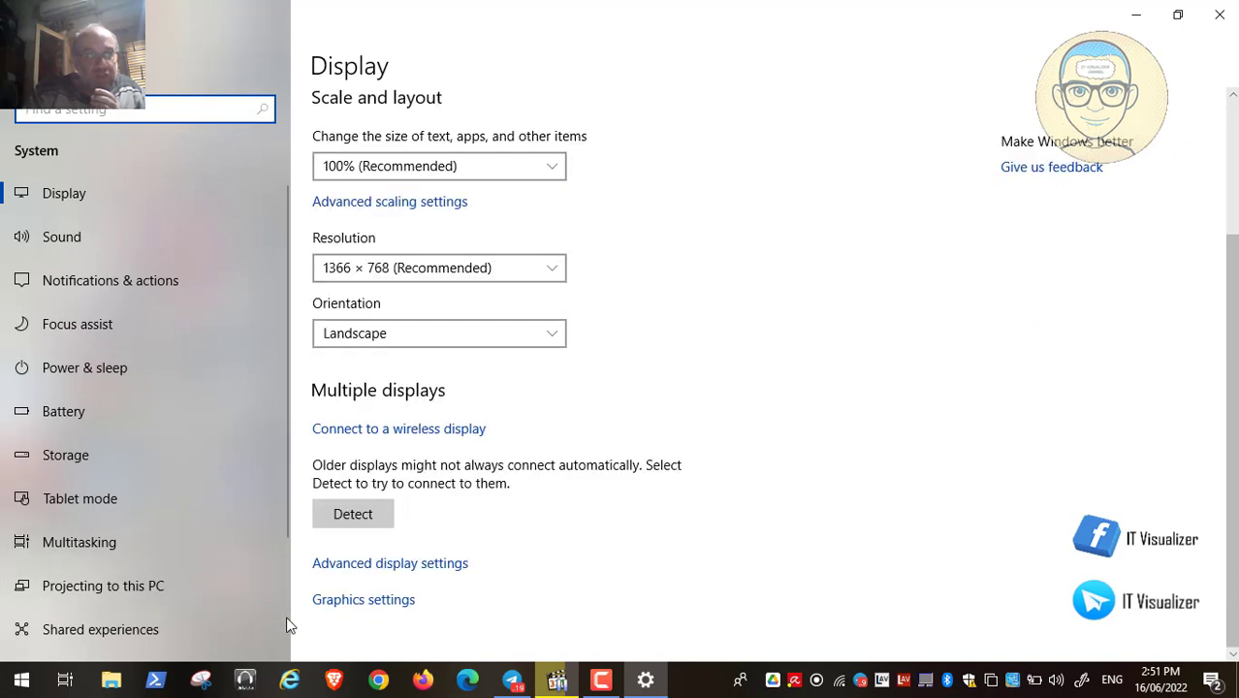
scroll(287, 626, "down", 3)
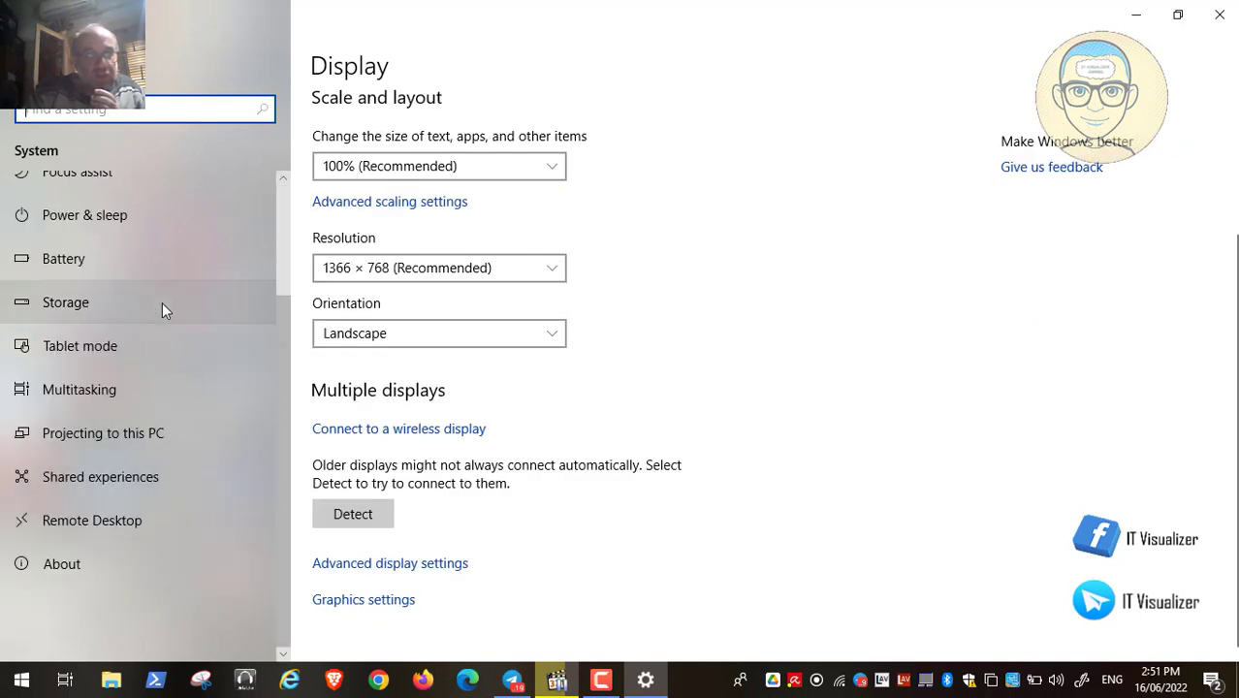
left_click(283, 180)
left_click(283, 181)
left_click(283, 180)
left_click(283, 180)
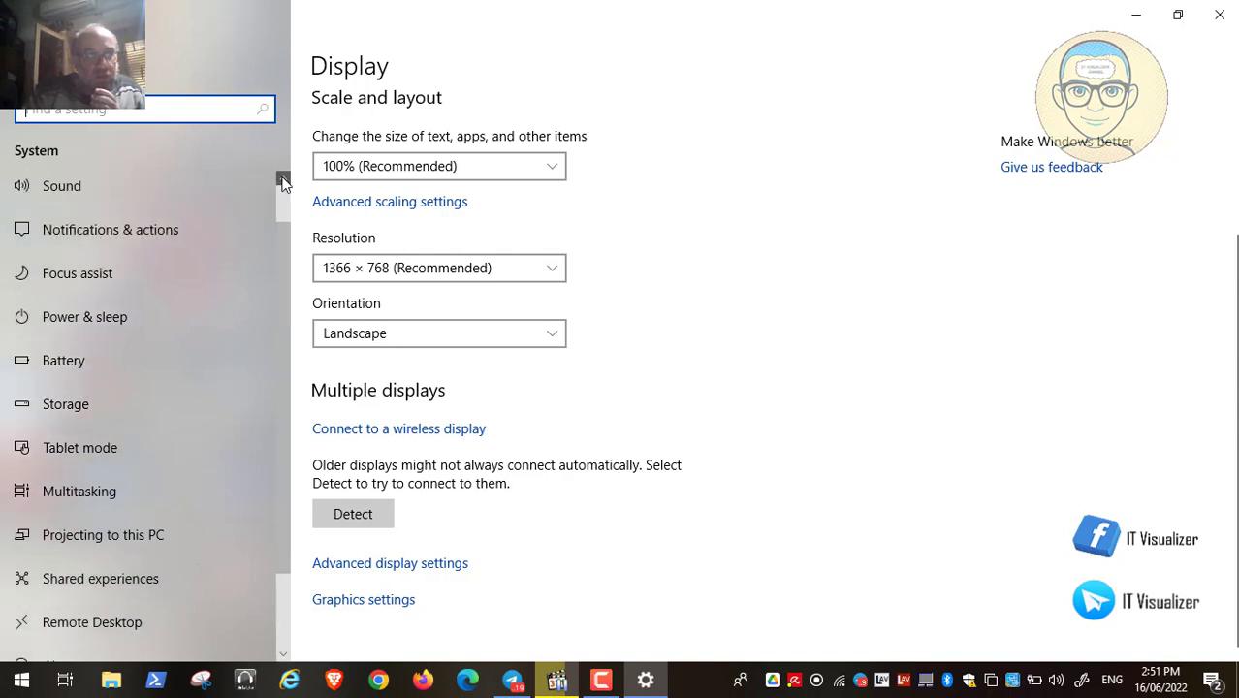
left_click(284, 180)
left_click(283, 180)
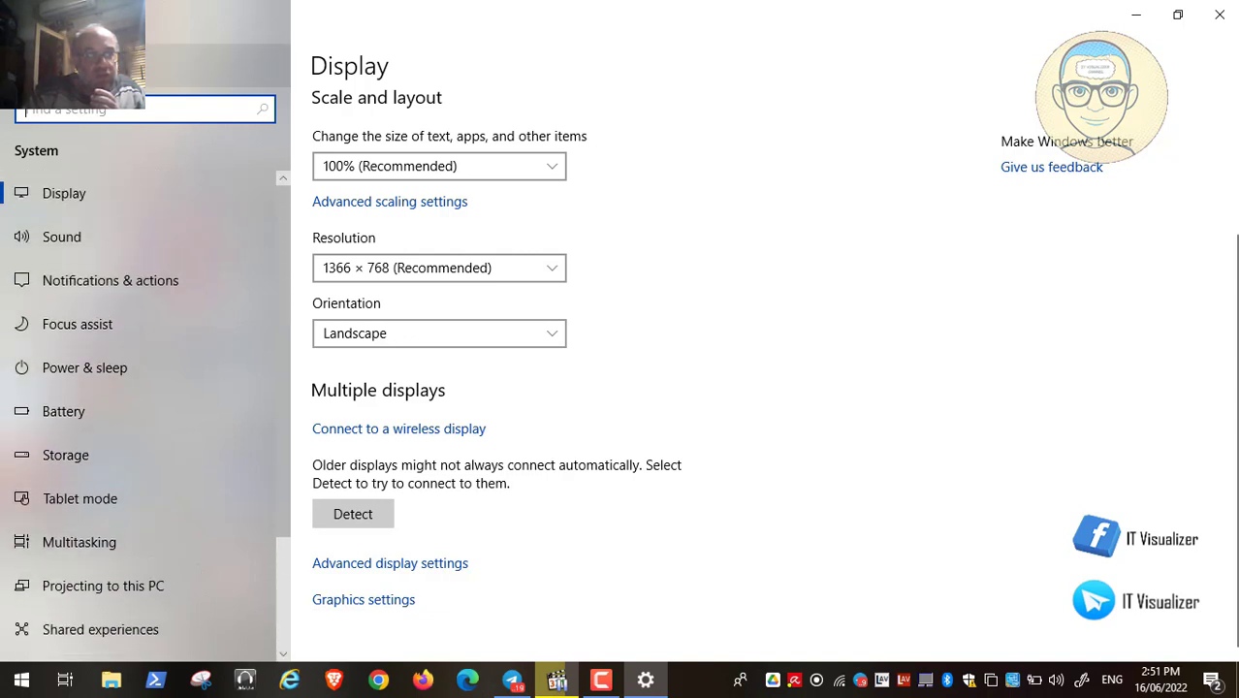
left_click(39, 58)
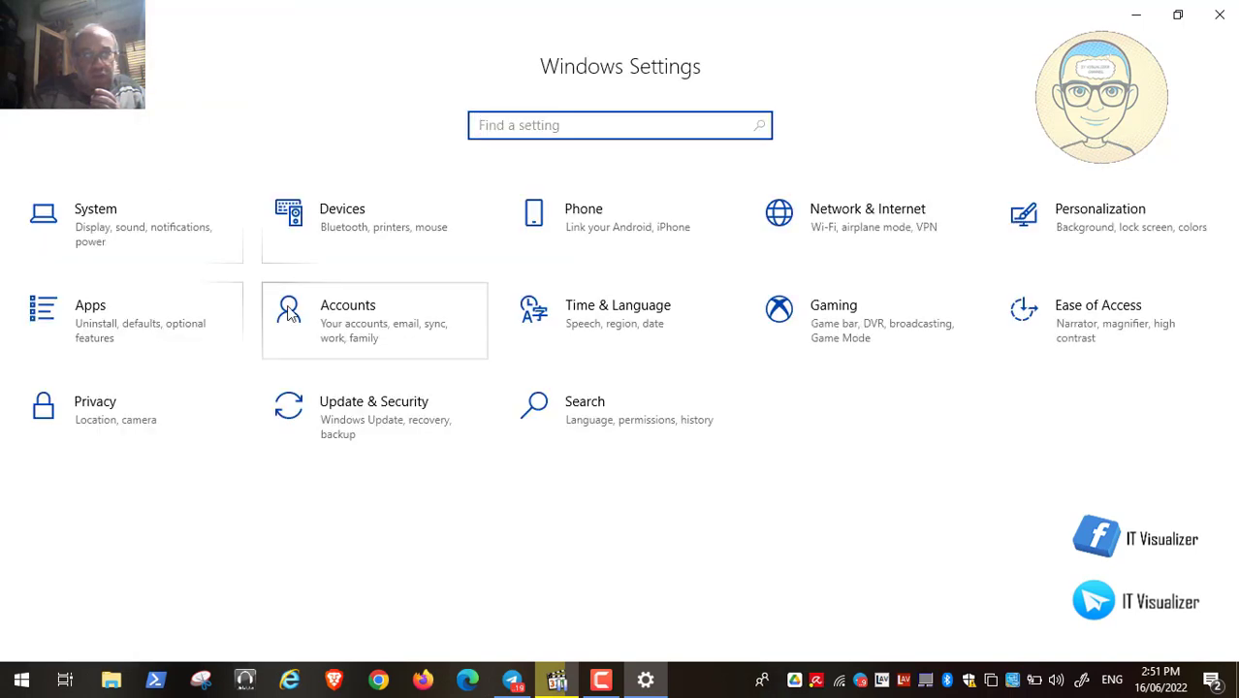
- View the Update & Security Recovery page, close Settings, and bring back the paused Video183.mp4
left_click(392, 422)
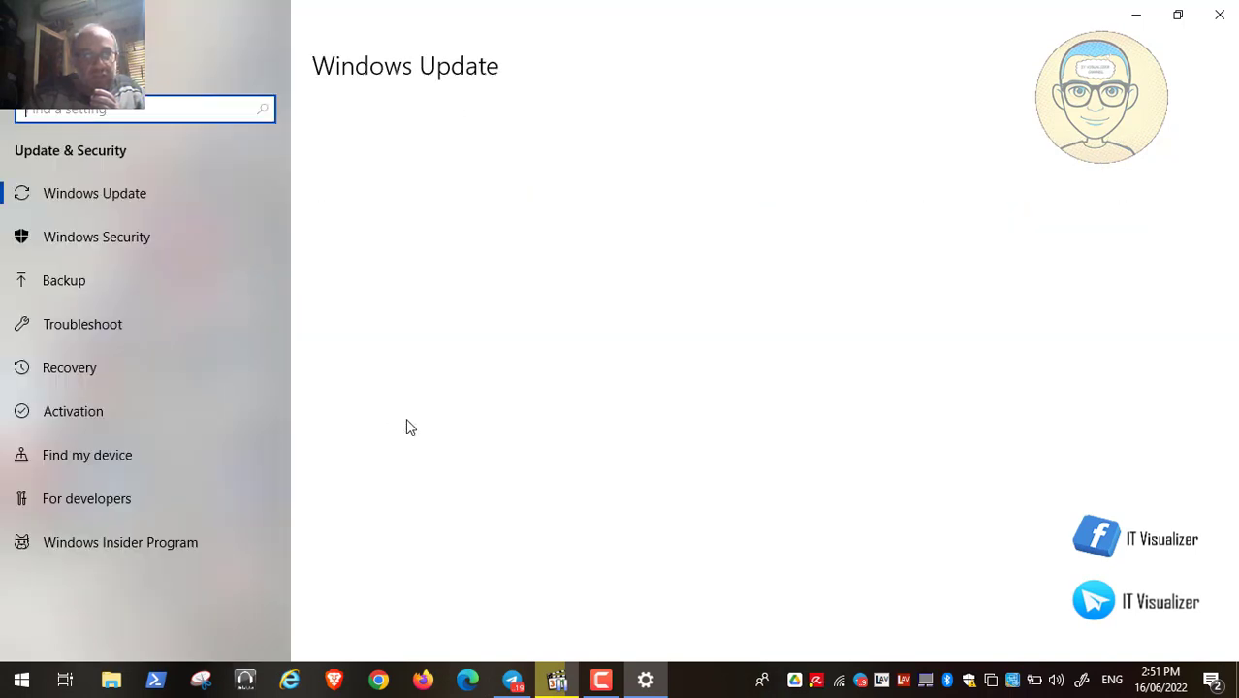
left_click(81, 370)
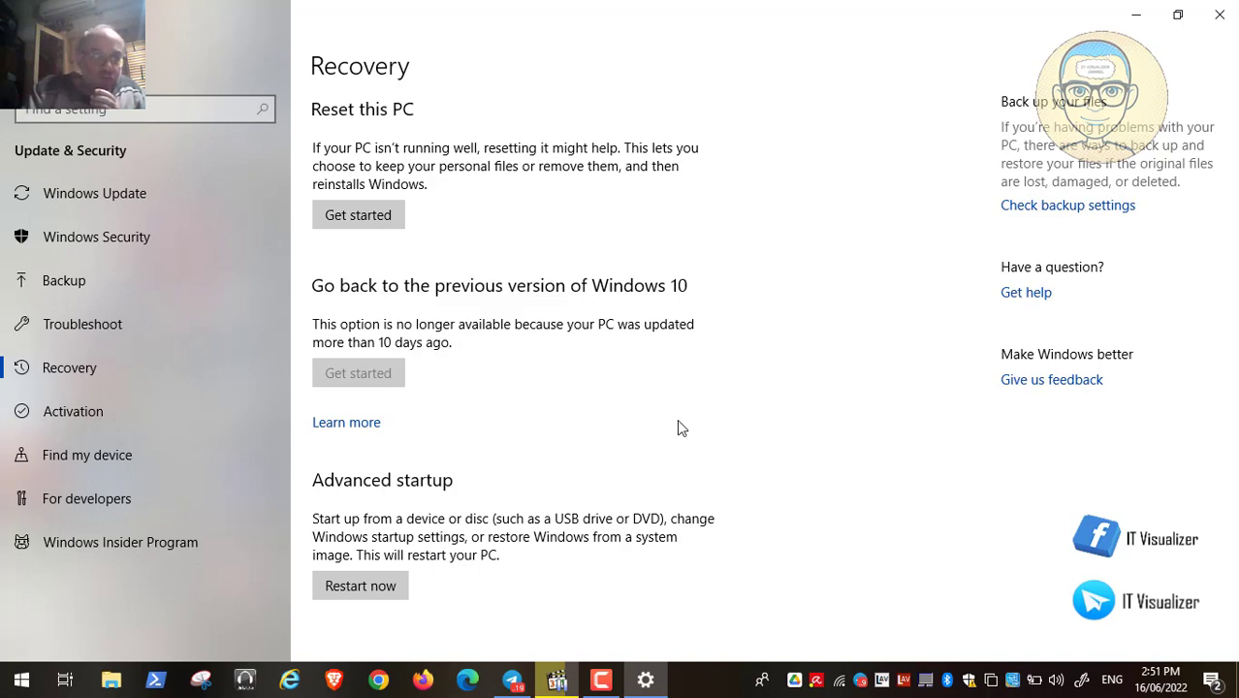
left_click(1217, 15)
left_click(556, 681)
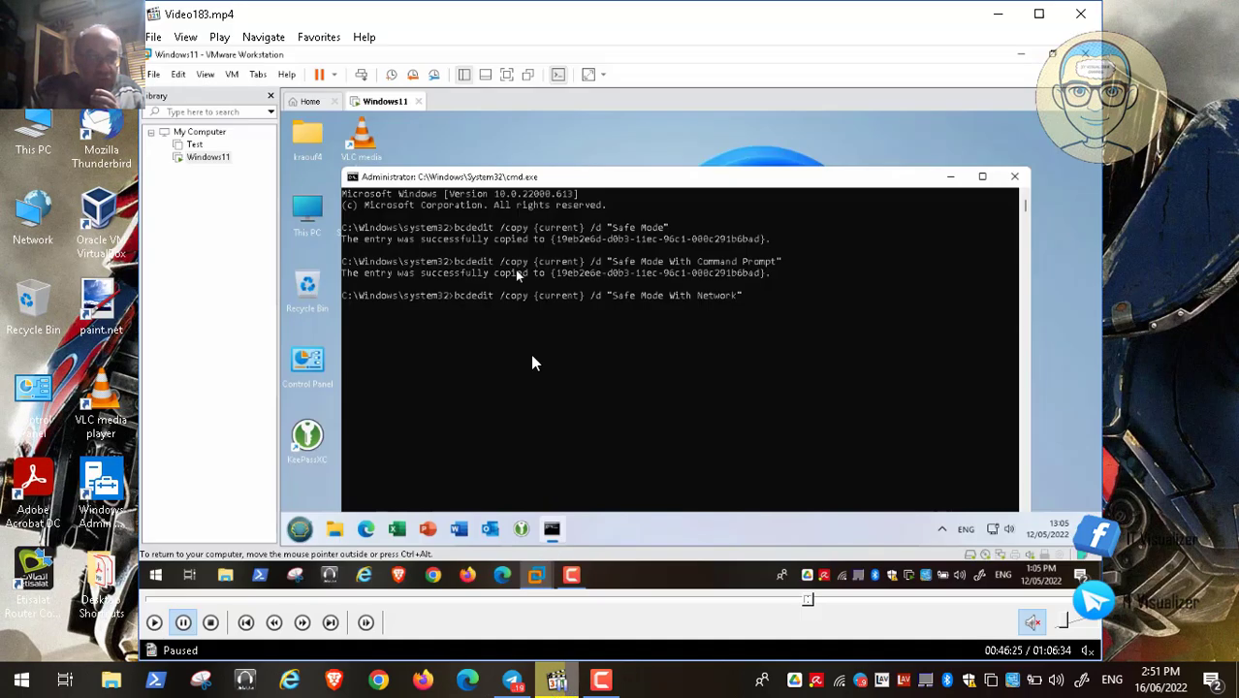
- Enlarge the VM recording to fill the screen and resume playback so the Safe Mode With Network entry gets created
double_click(530, 359)
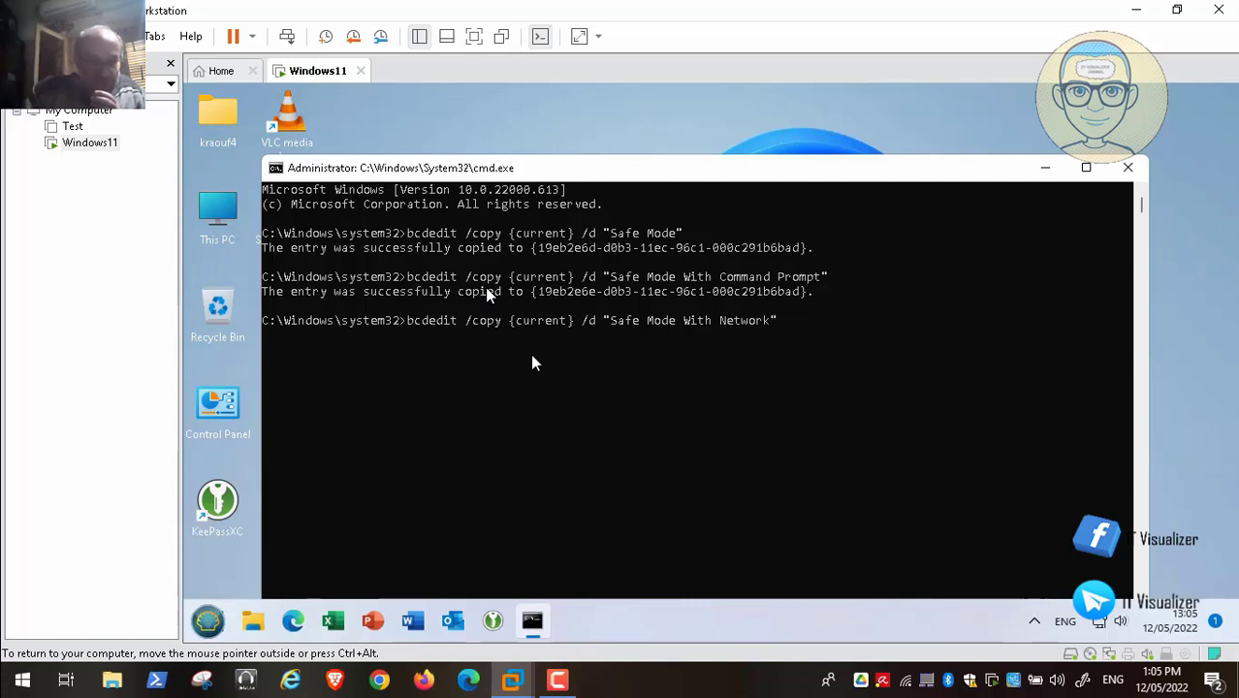
mouse_move(114, 693)
left_click(15, 664)
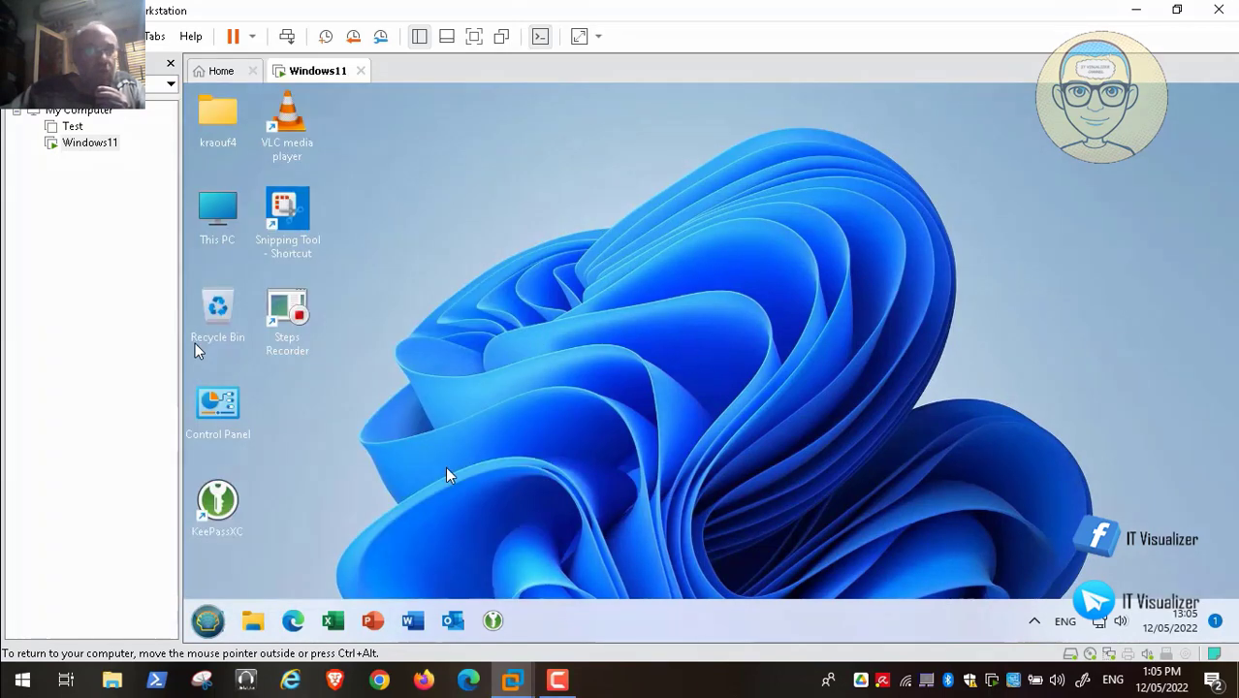
- Launch msconfig and view the Boot tab listing Windows 11 and the three Safe Mode entries
type("msconfig")
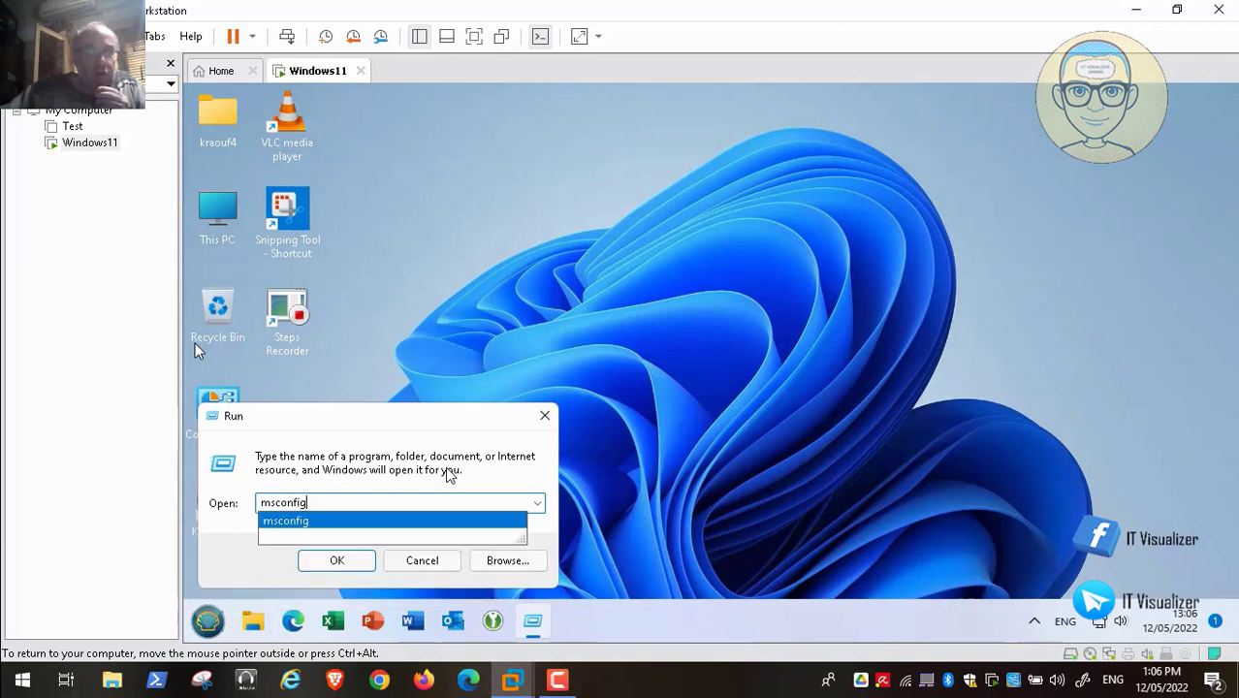
key("Return")
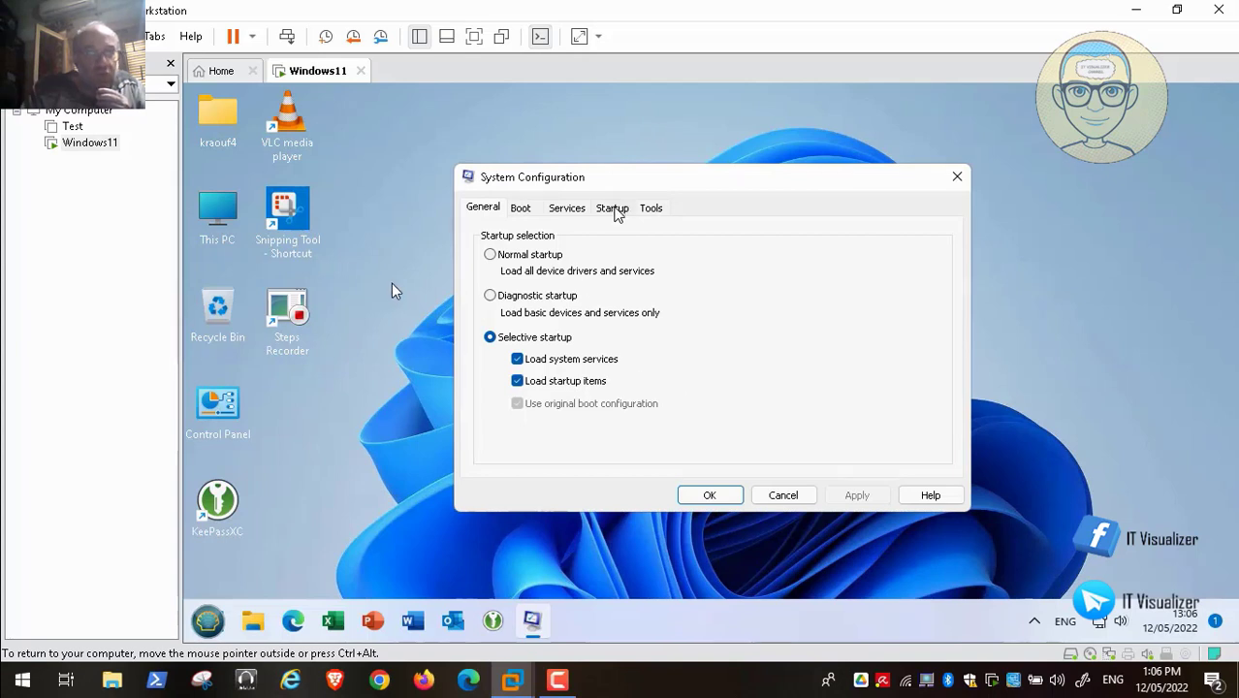
left_click(612, 208)
left_click(520, 208)
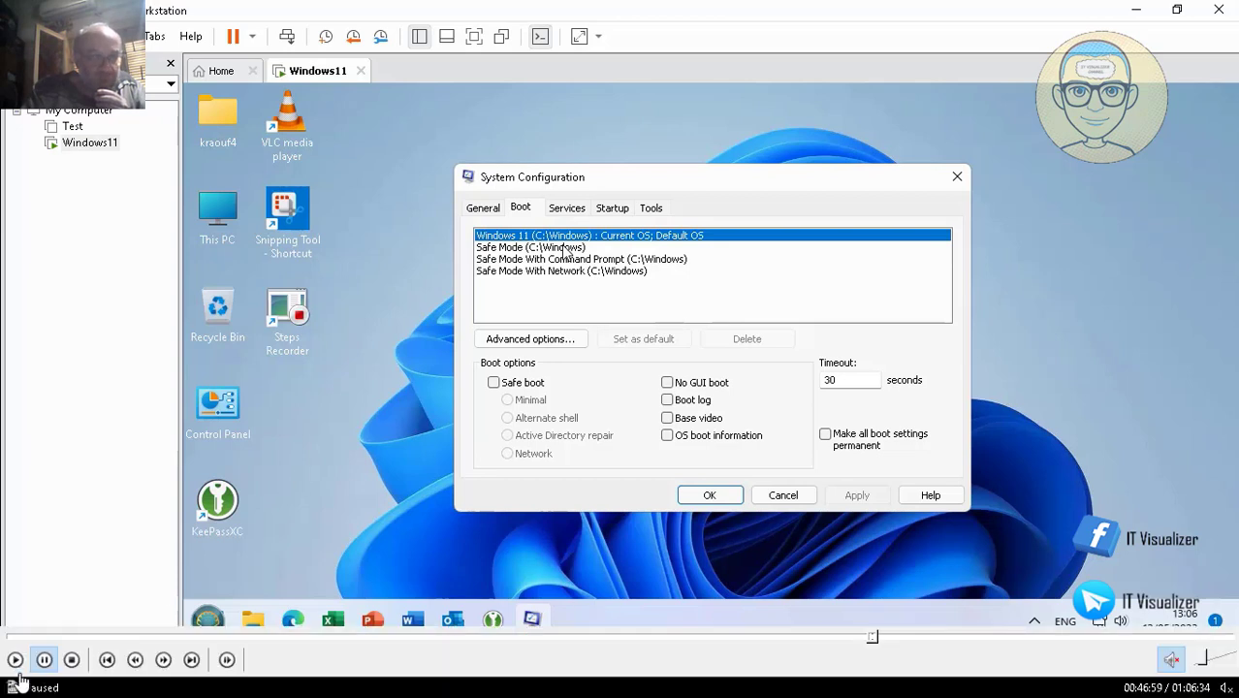
- Enable safe boot with Alternate shell for the Command Prompt entry and Network for the Safe Mode With Network entry
left_click(15, 660)
left_click(14, 660)
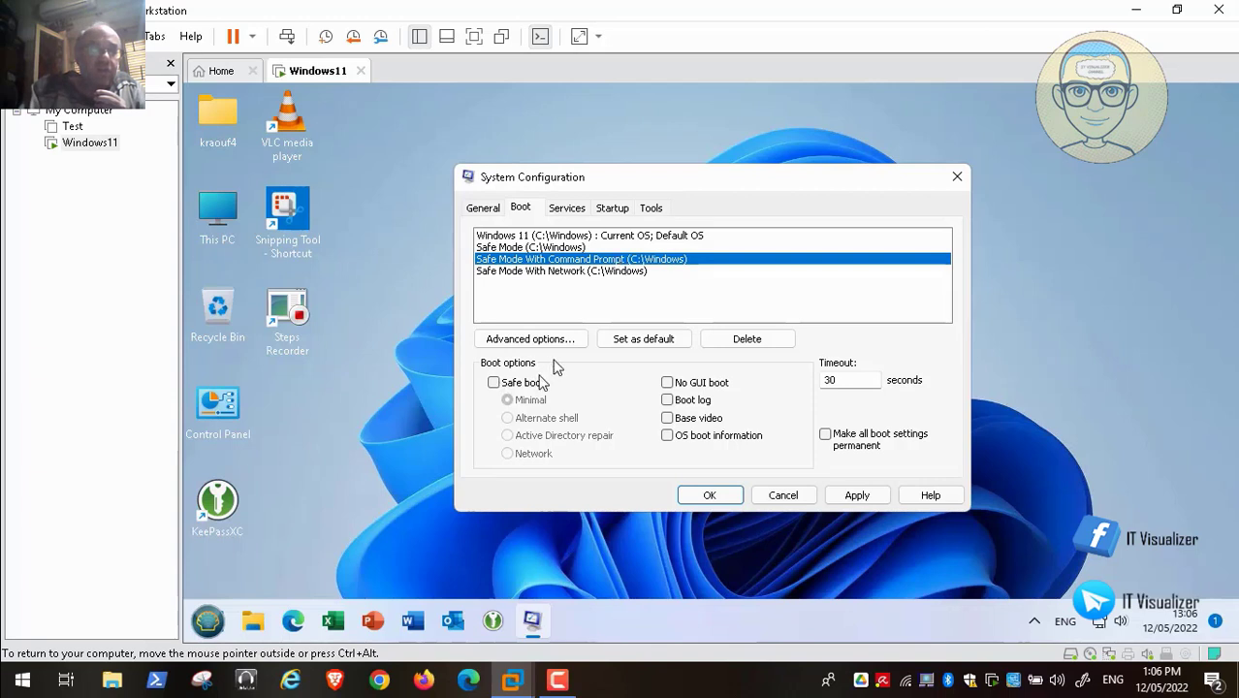
left_click(495, 382)
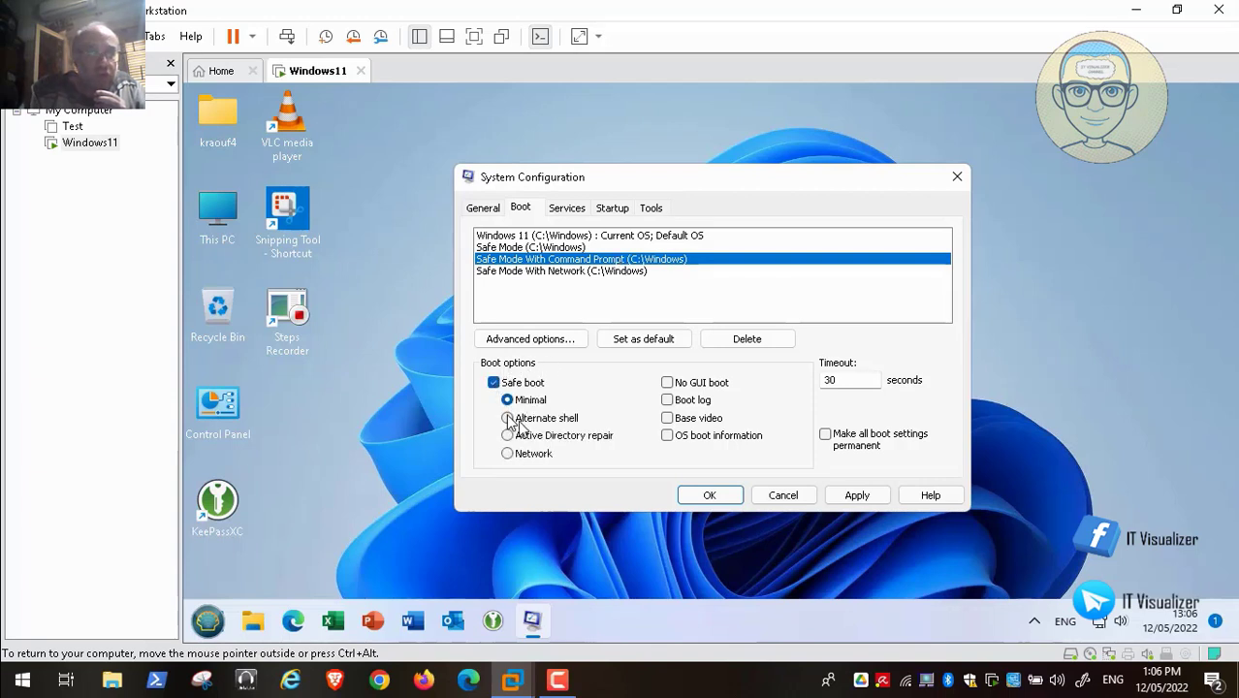
left_click(507, 418)
left_click(596, 272)
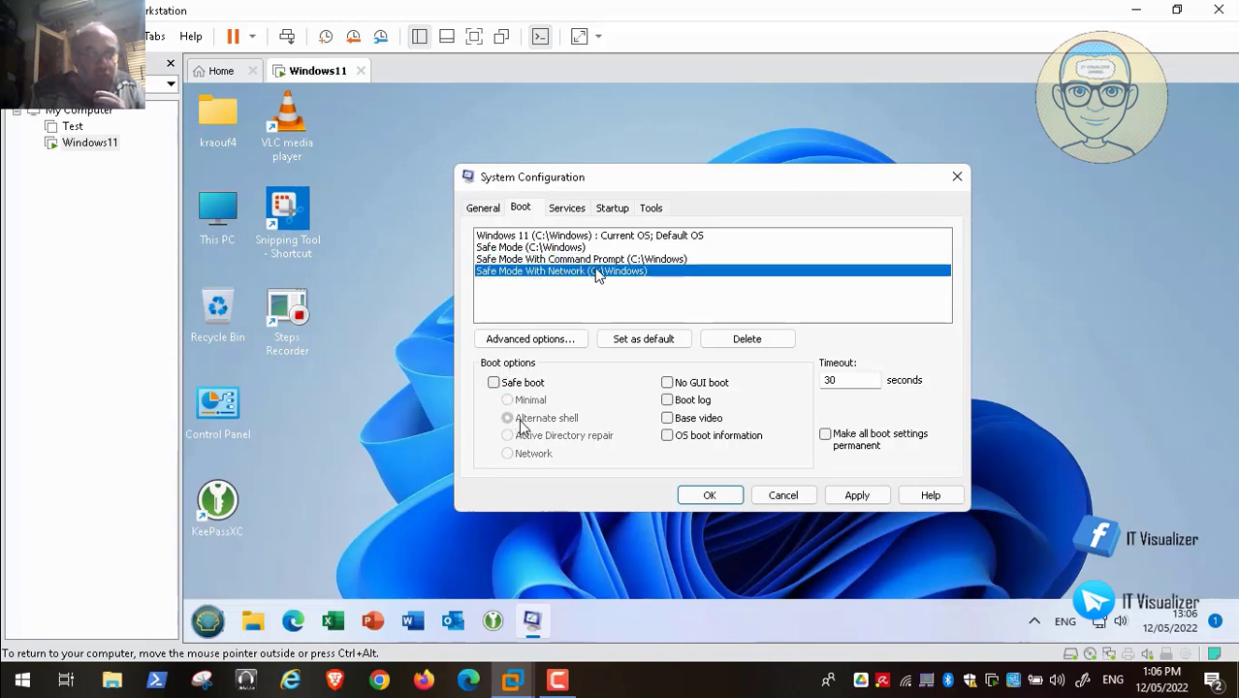
left_click(495, 383)
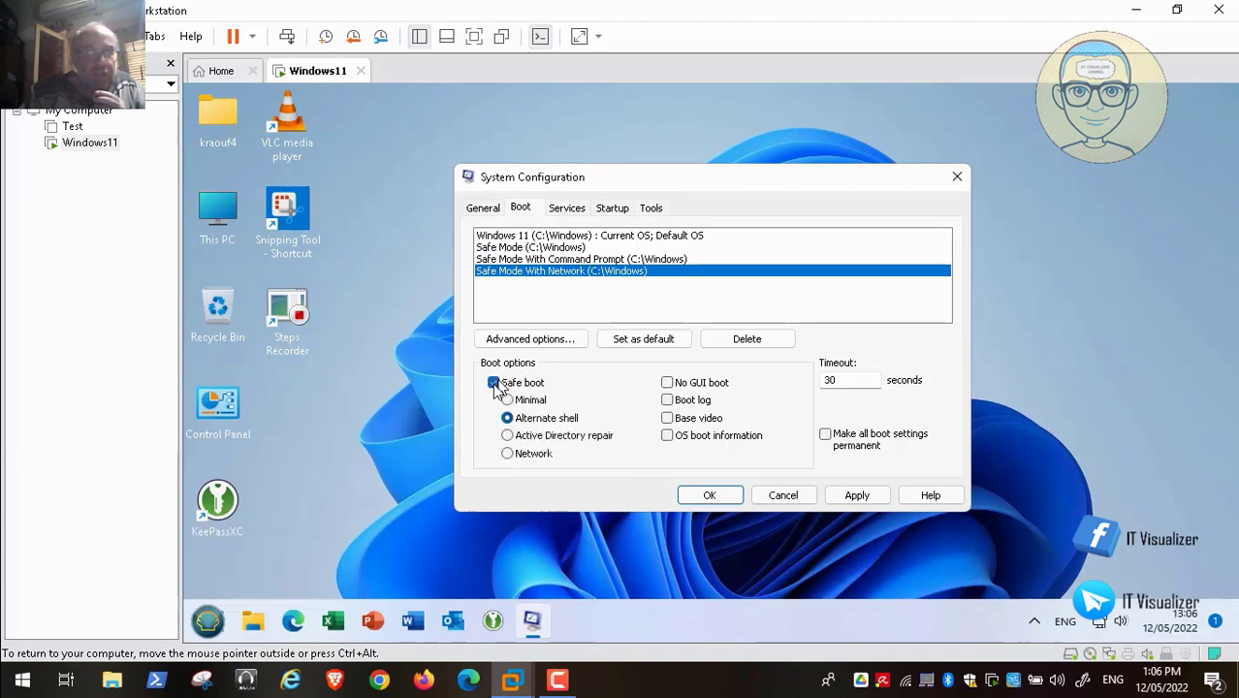
left_click(529, 456)
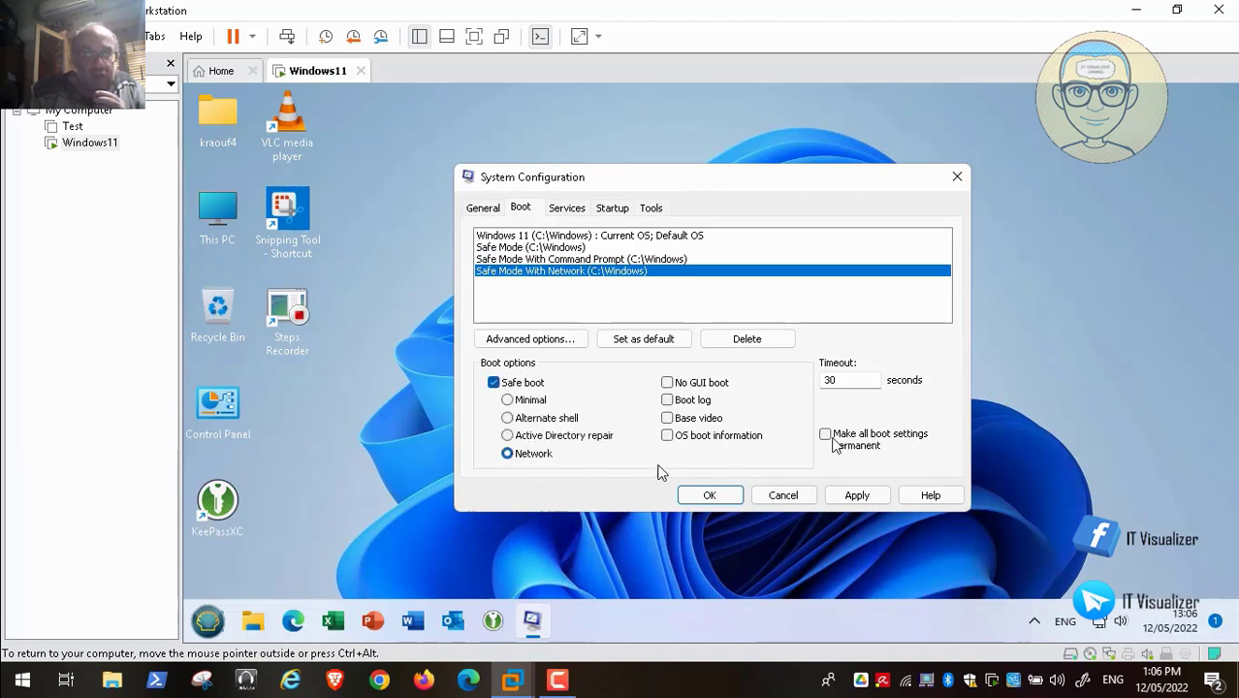
- Make the boot settings permanent, apply and confirm, review the Safe Mode entries, and close with OK
left_click(833, 494)
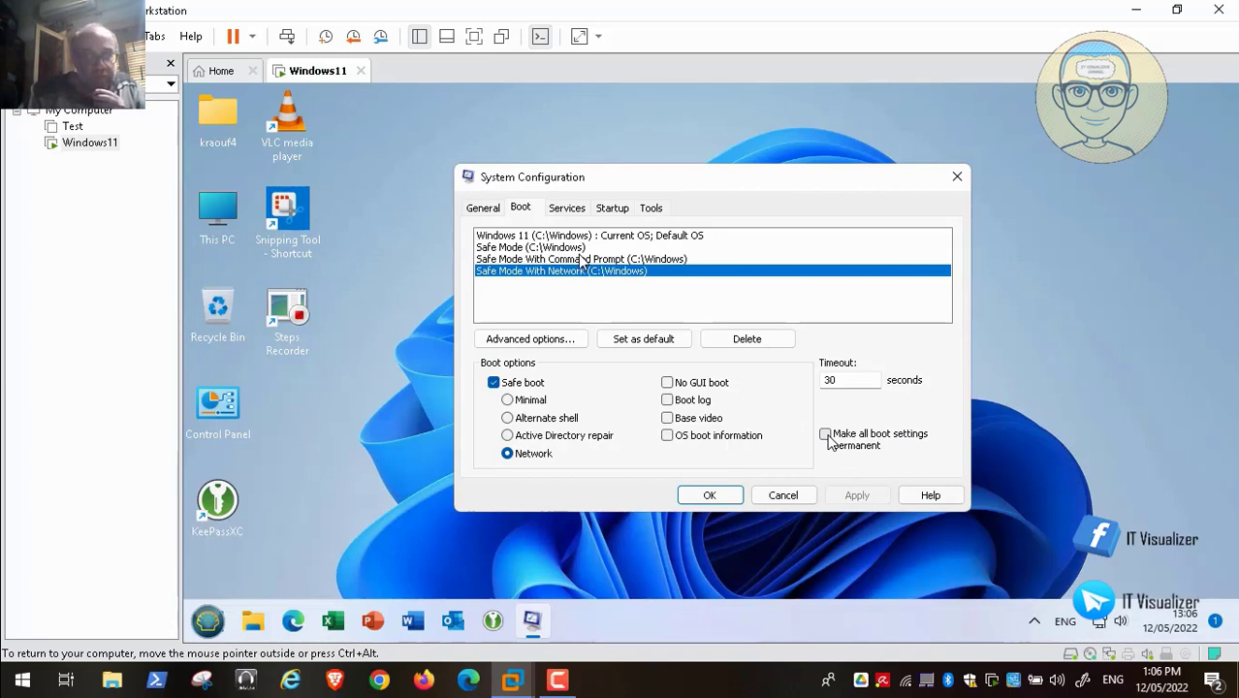
left_click(826, 435)
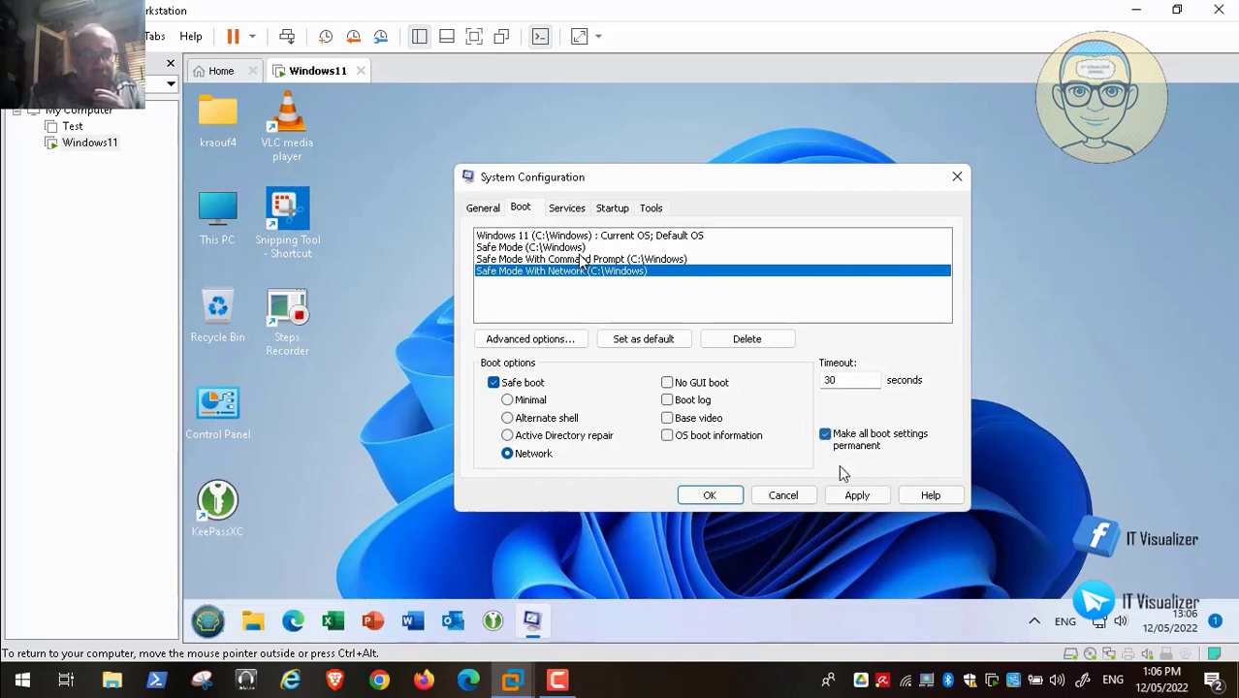
left_click(857, 495)
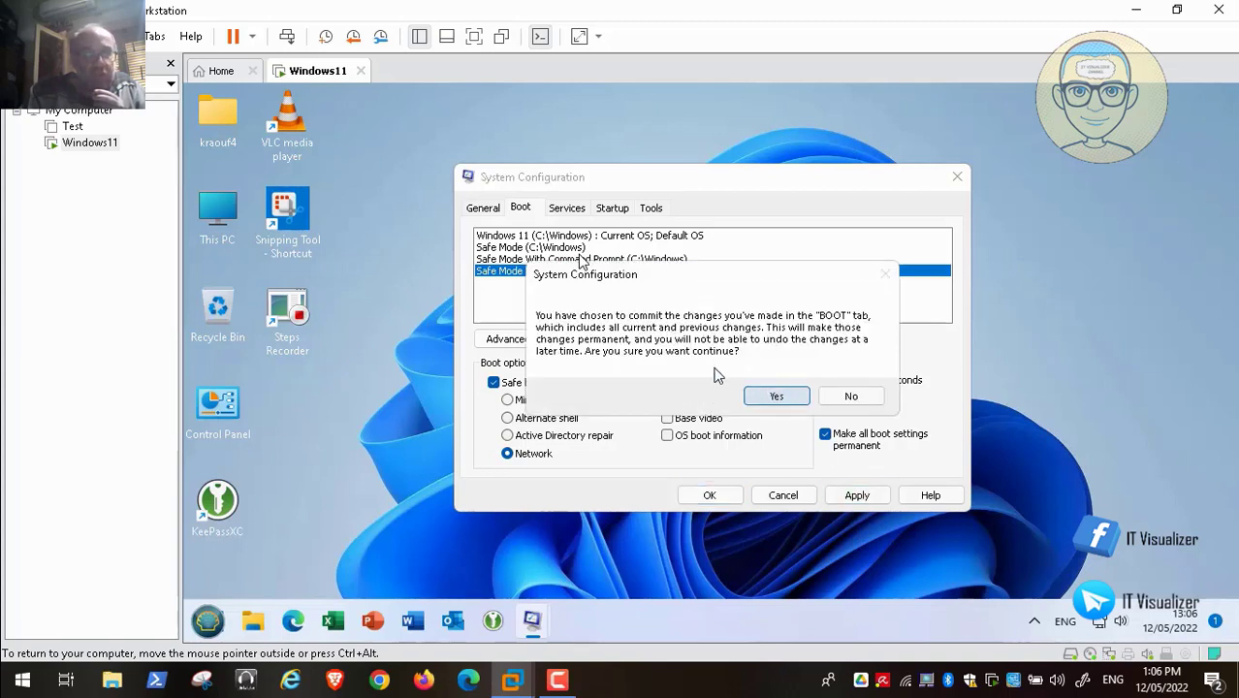
left_click(781, 394)
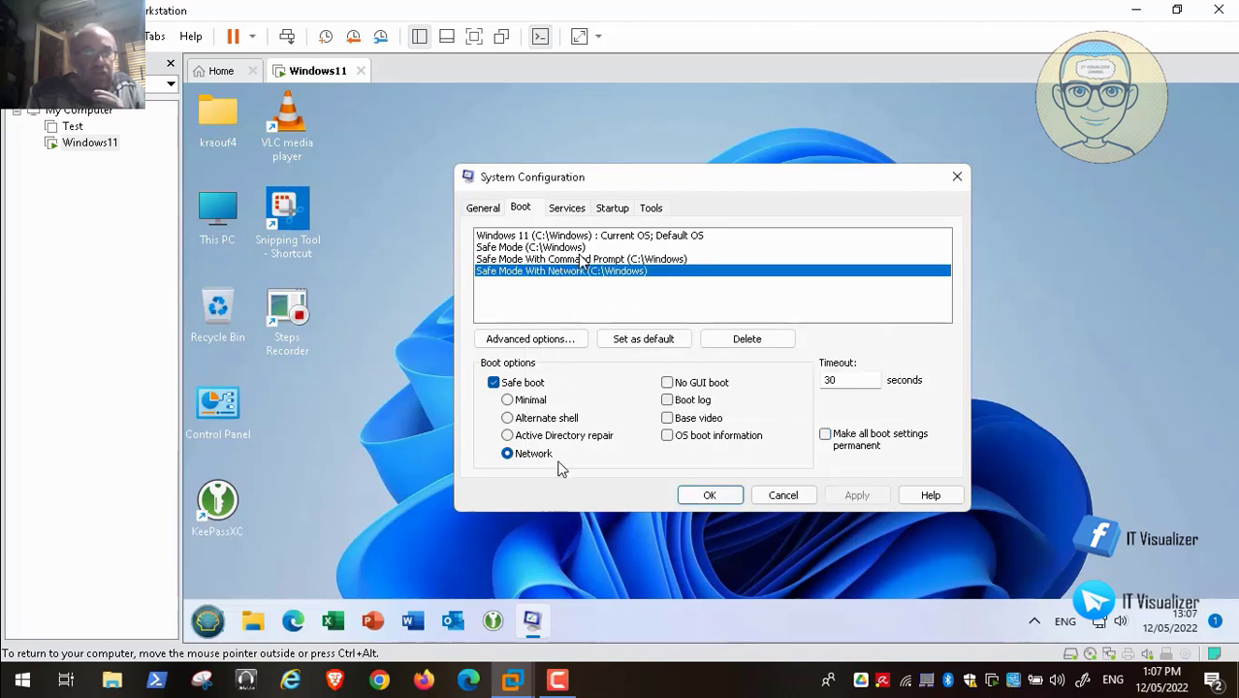
left_click(579, 259)
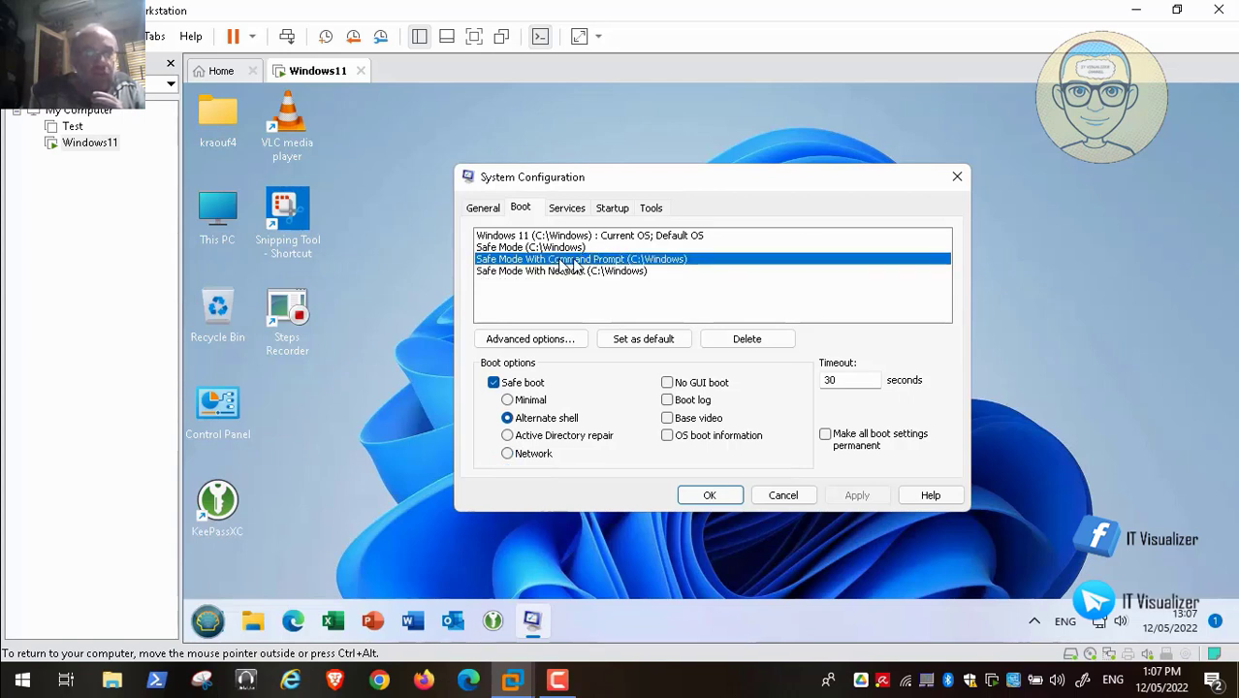
left_click(550, 249)
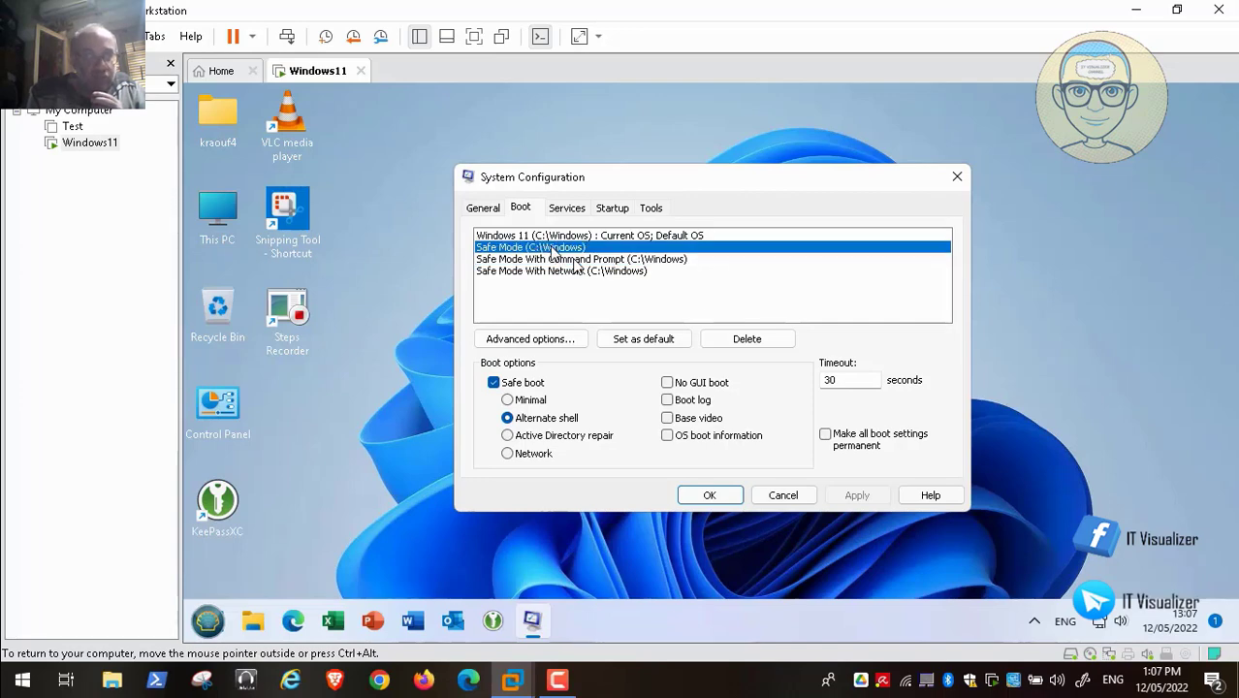
left_click(710, 496)
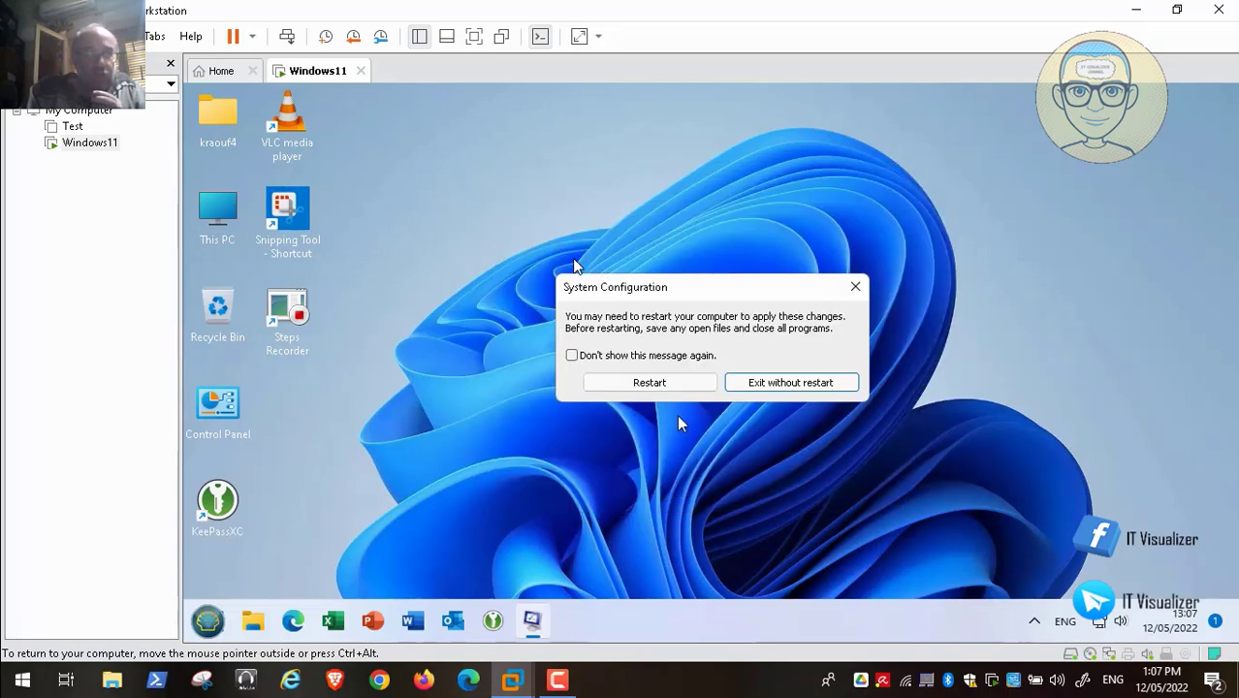
- Restart the guest from the System Configuration prompt and release input while it reboots
left_click(667, 384)
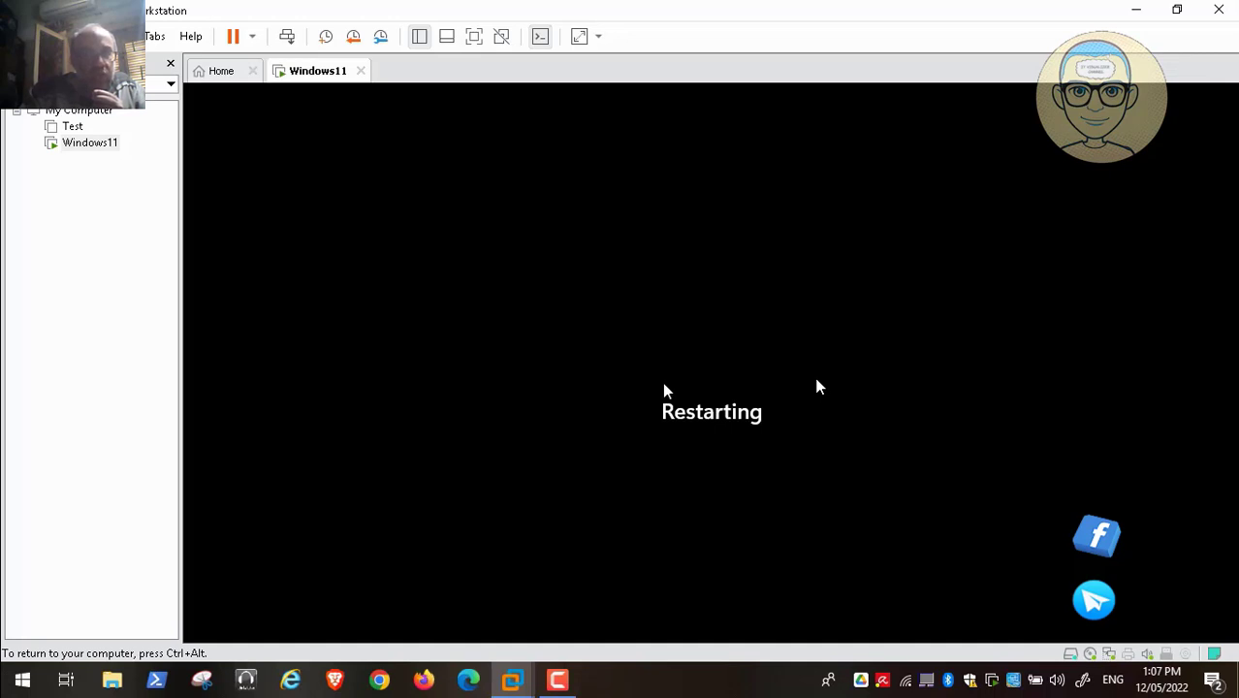
key("ctrl+alt")
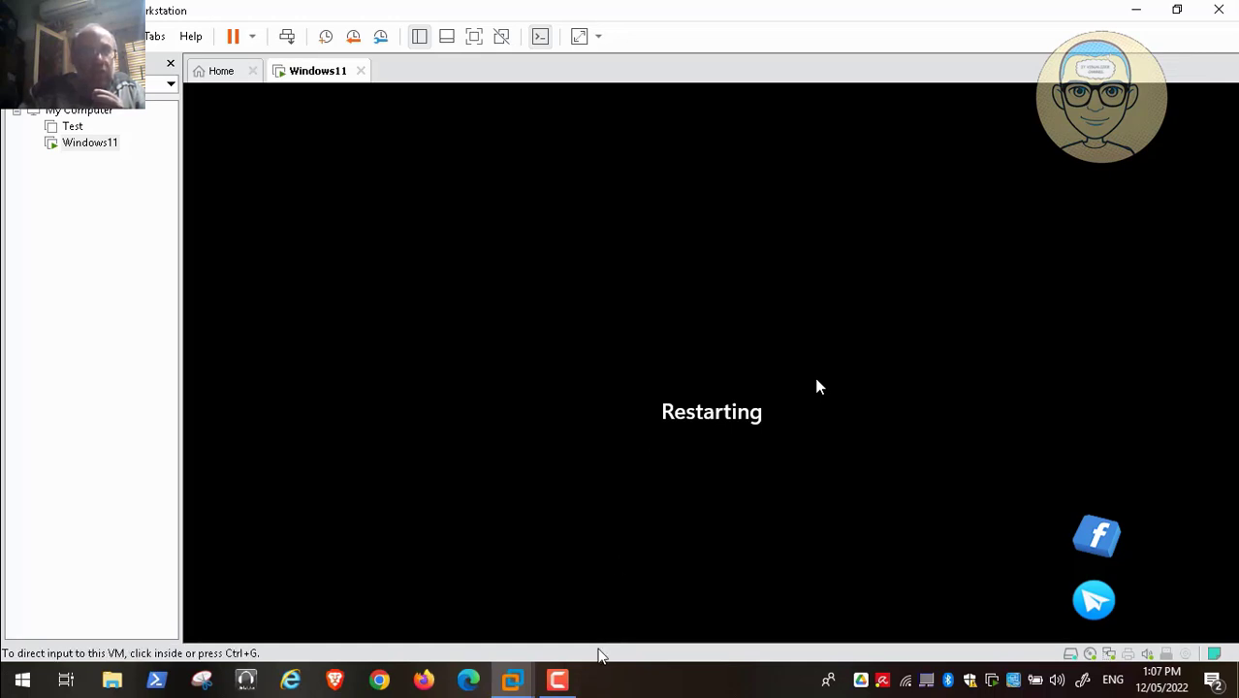
left_click(558, 680)
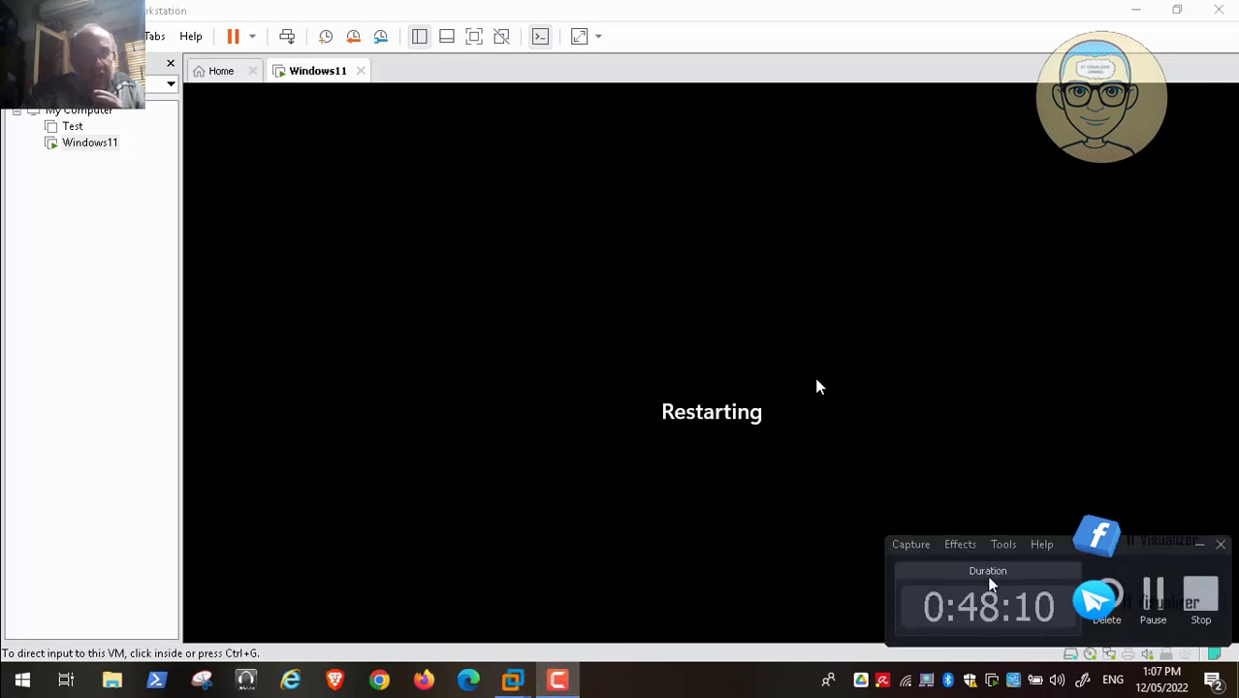
left_click(1199, 552)
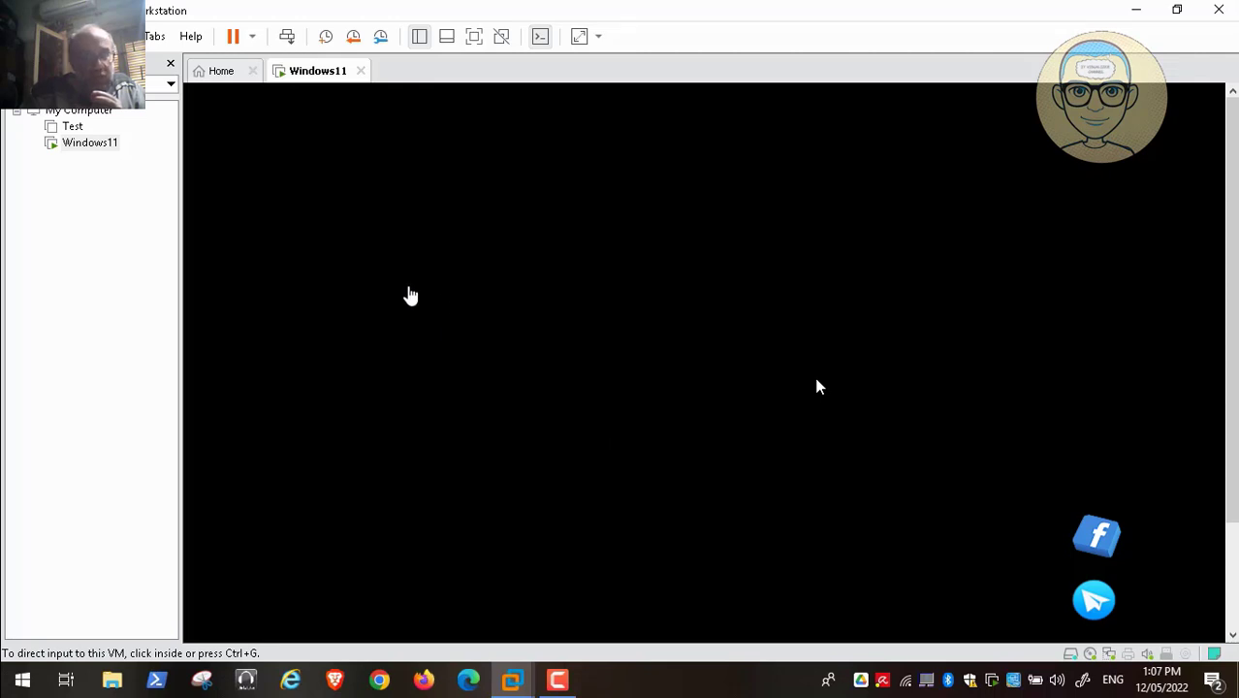
- Return input control to the virtual machine while it continues booting
left_click(408, 291)
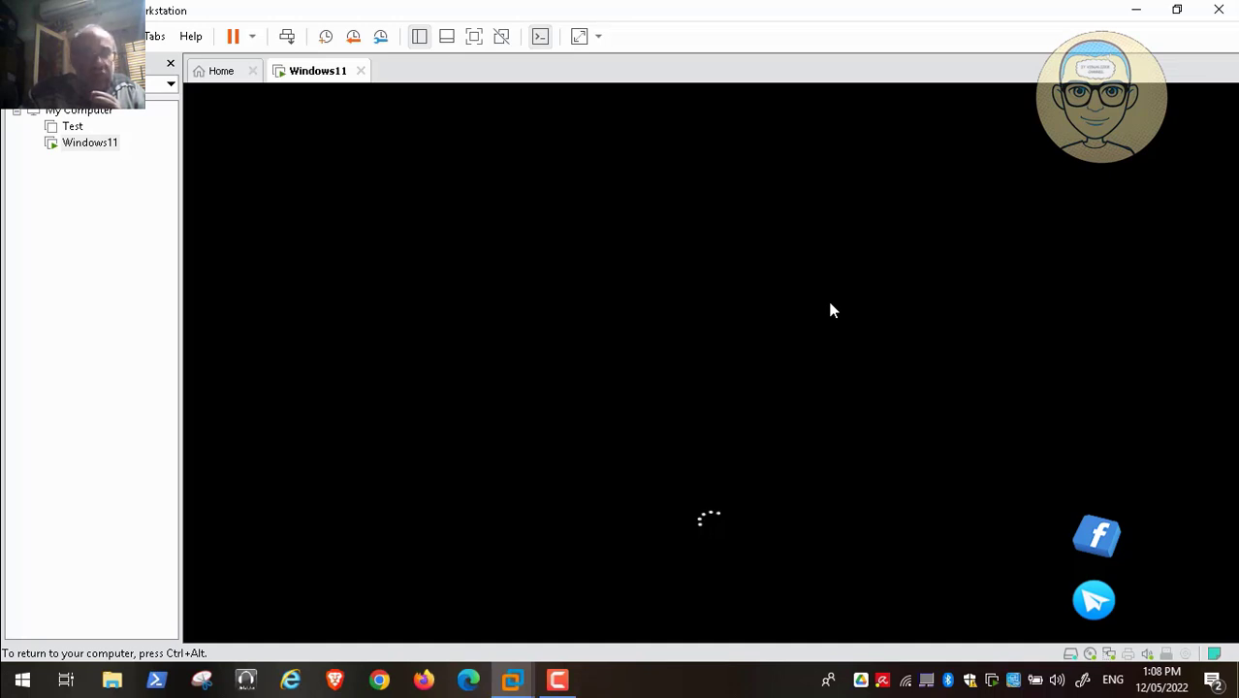
- Highlight Safe Mode in the Choose an operating system menu and boot into it
key("Down")
key("Down")
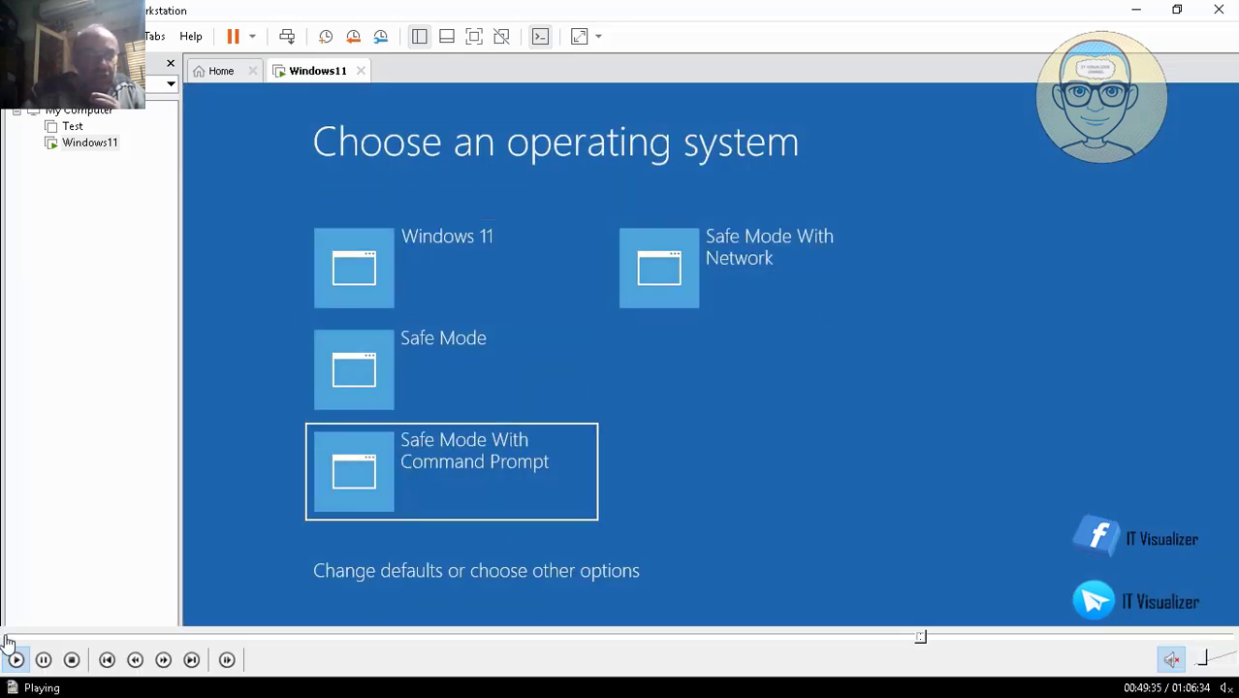
key("Up")
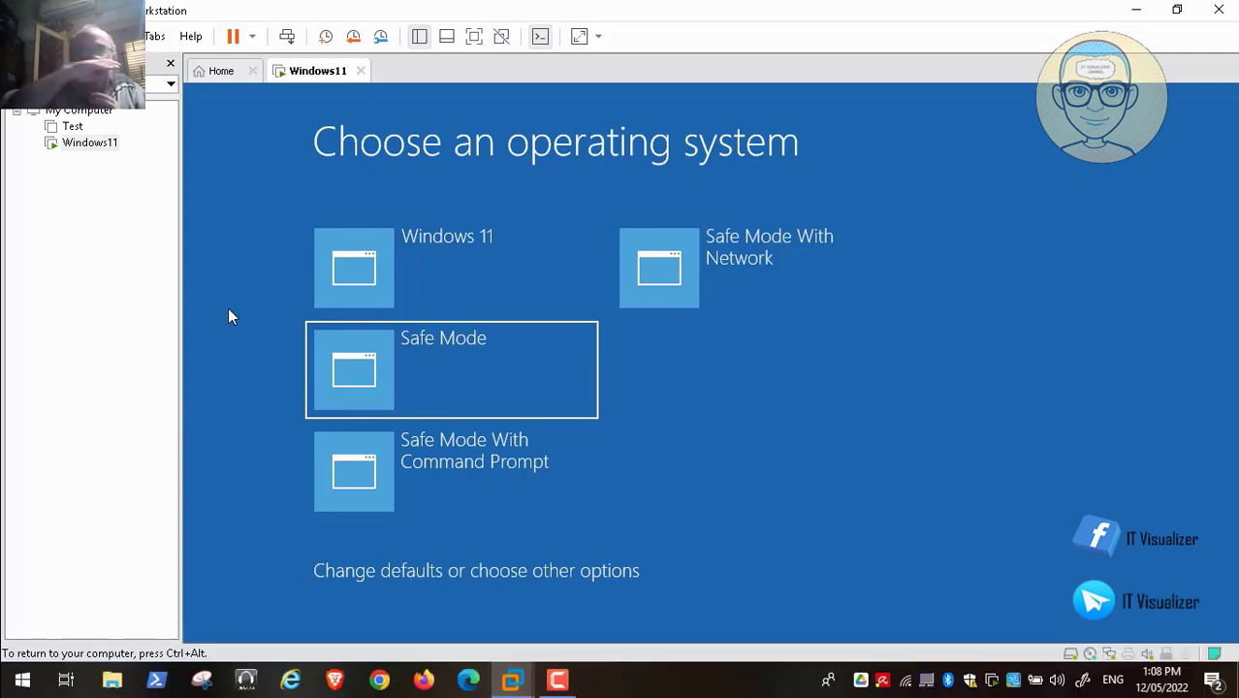
key("Down")
key("Up")
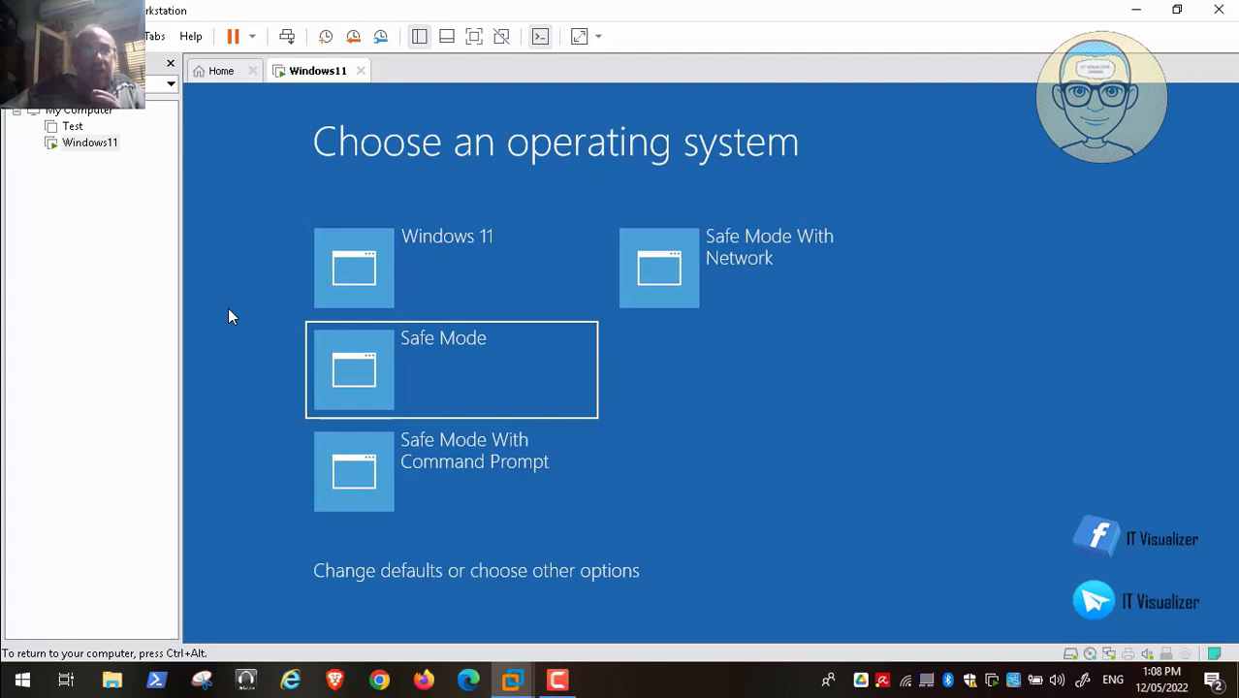
key("Down")
key("Up")
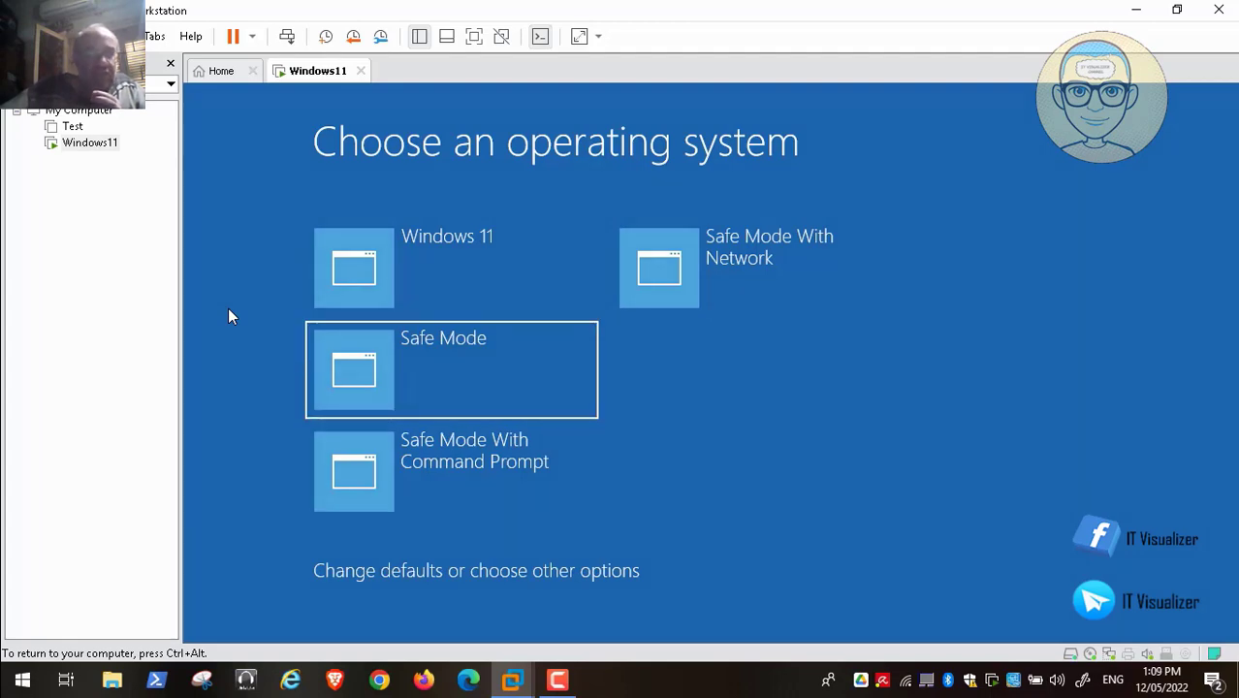
key("Return")
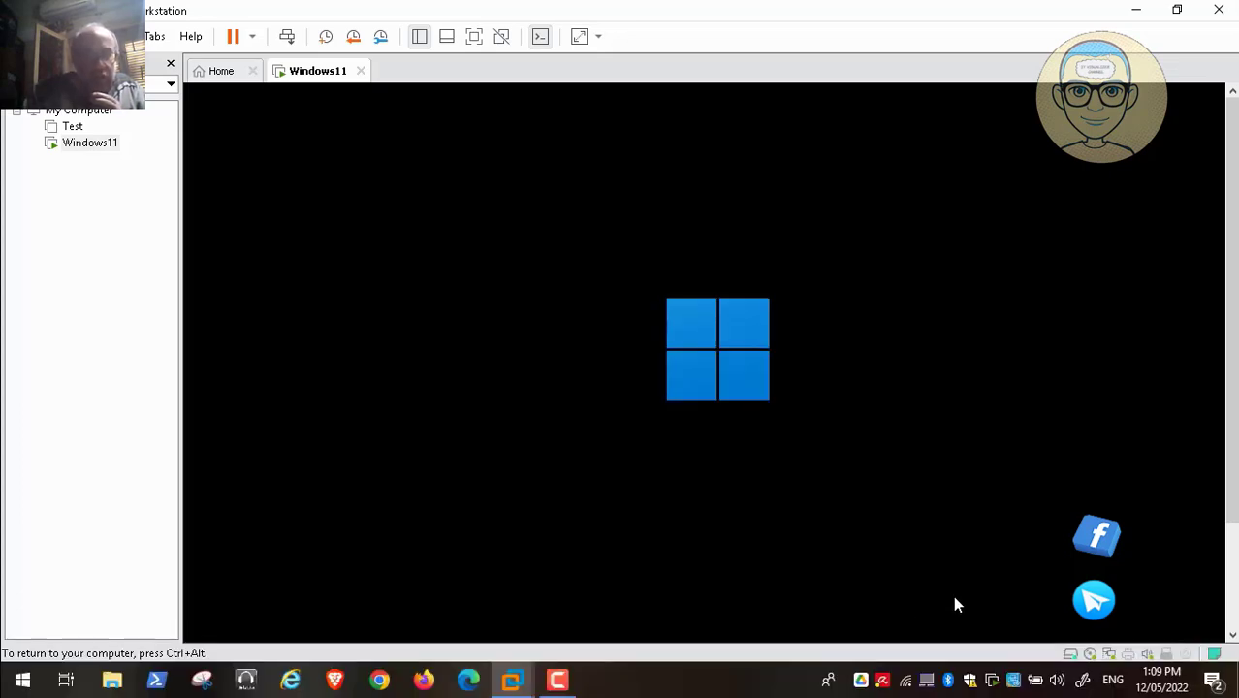
- Sign in to the guest with the account password to reach the Safe Mode desktop
mouse_move(936, 650)
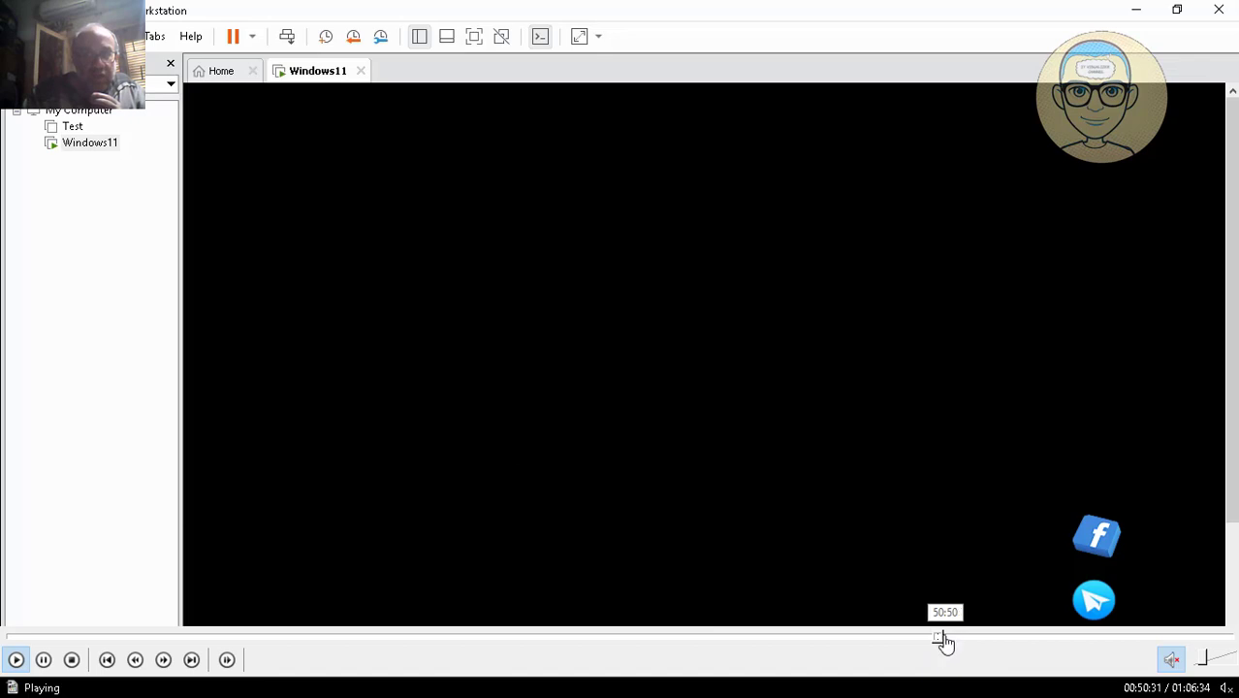
left_click(946, 638)
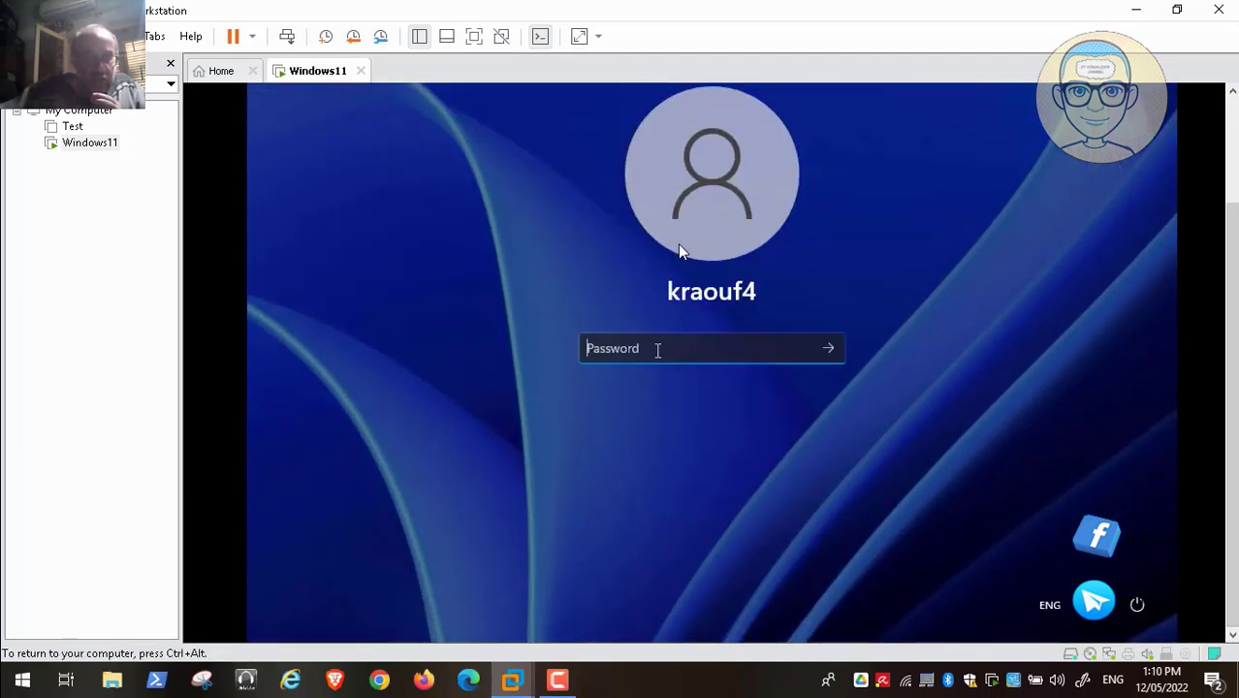
type("******")
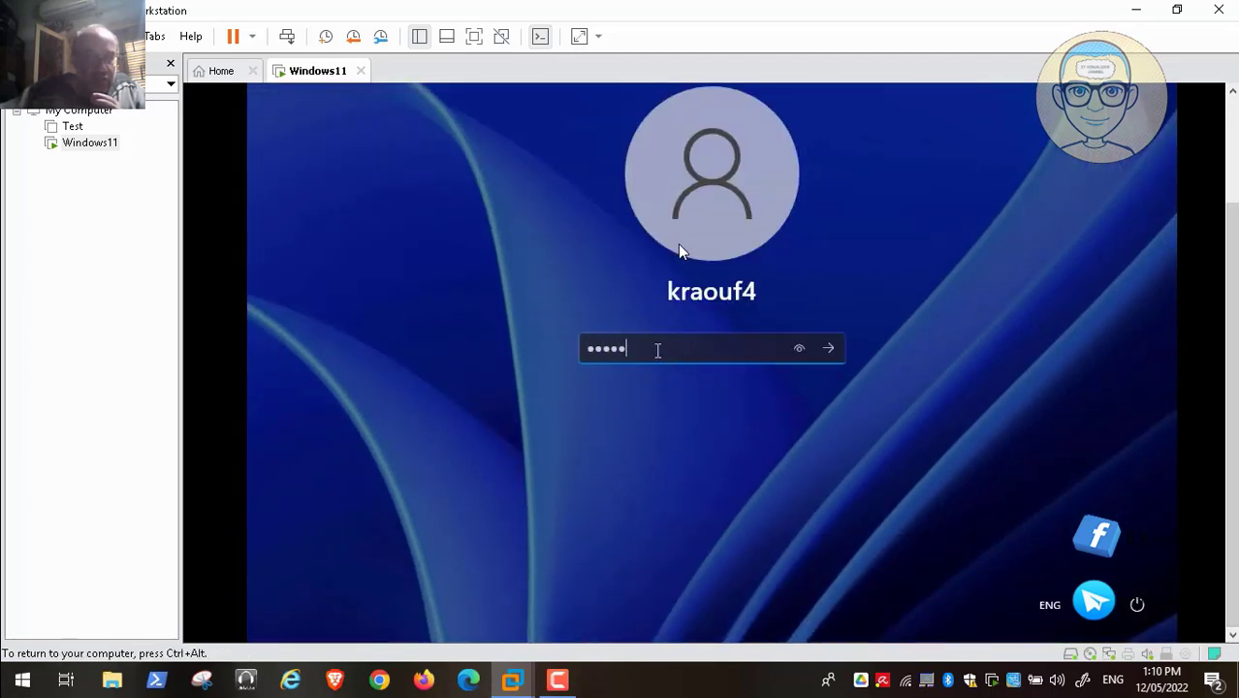
type("****")
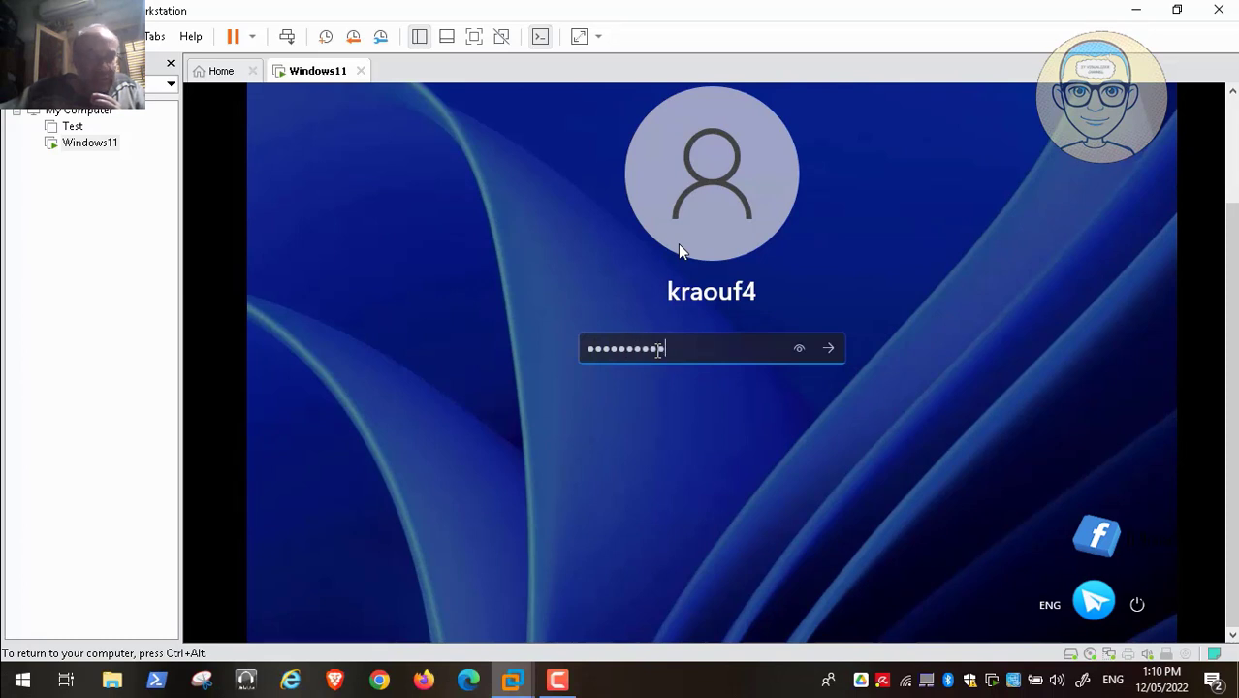
key("Return")
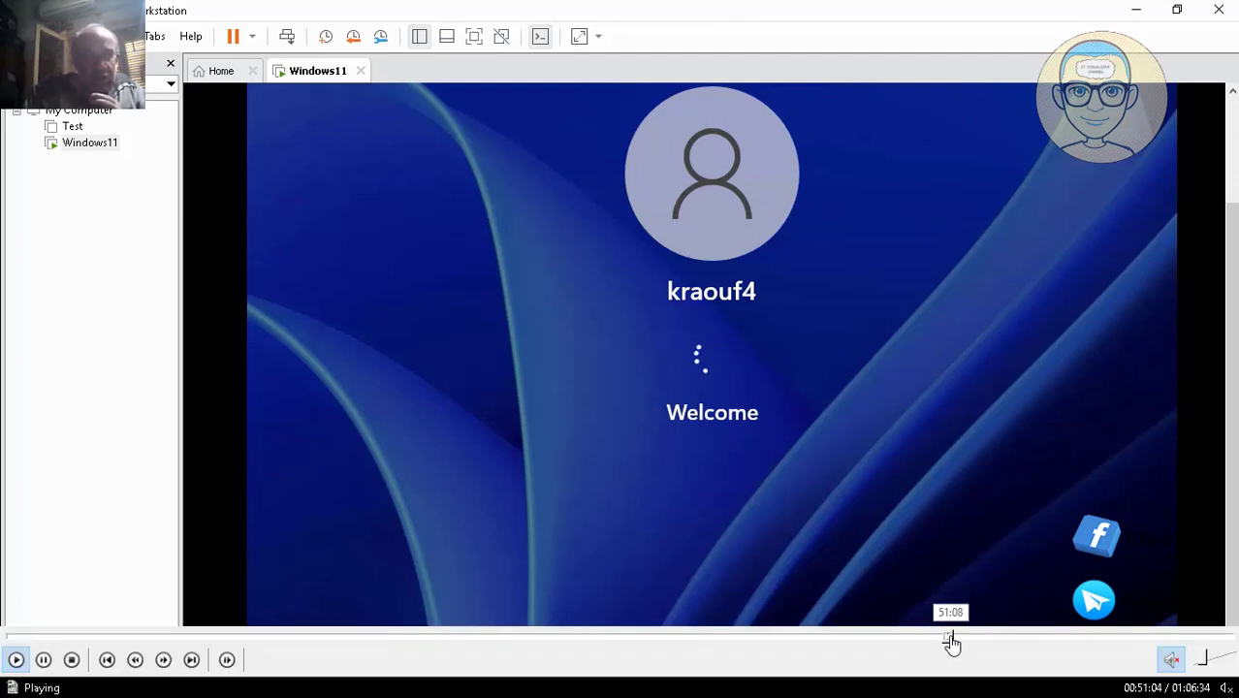
left_click(953, 637)
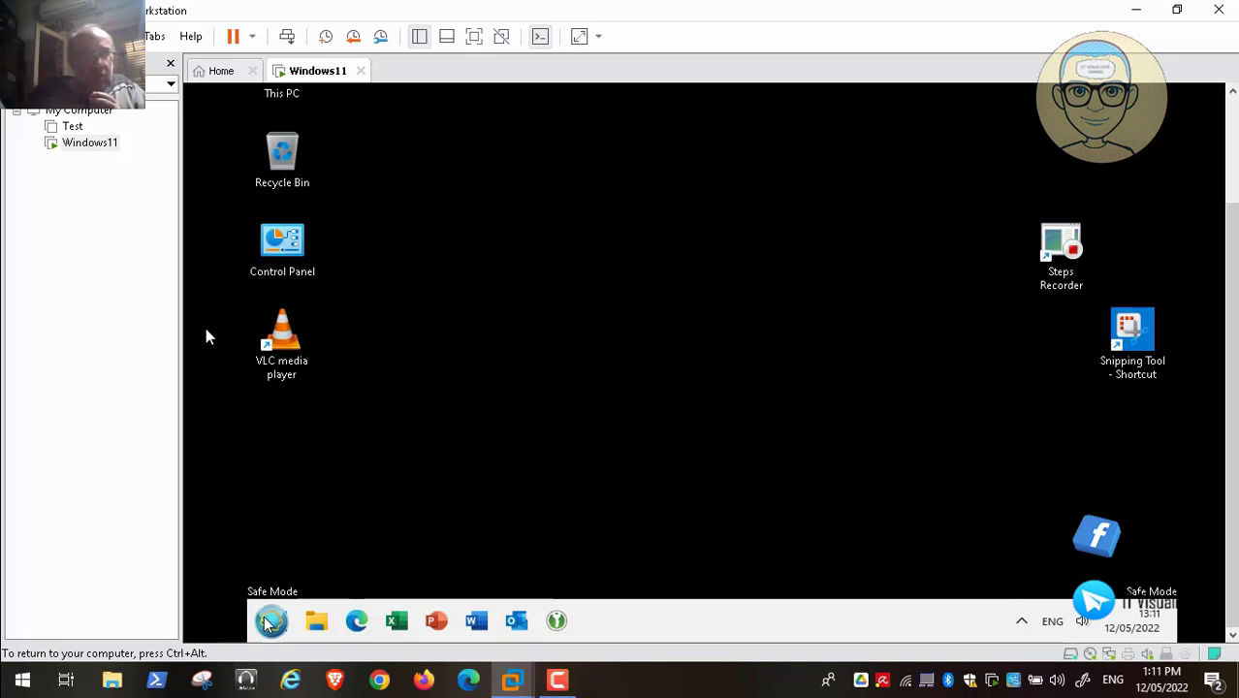
- Restart the Windows 11 guest from its Start menu
left_click(269, 621)
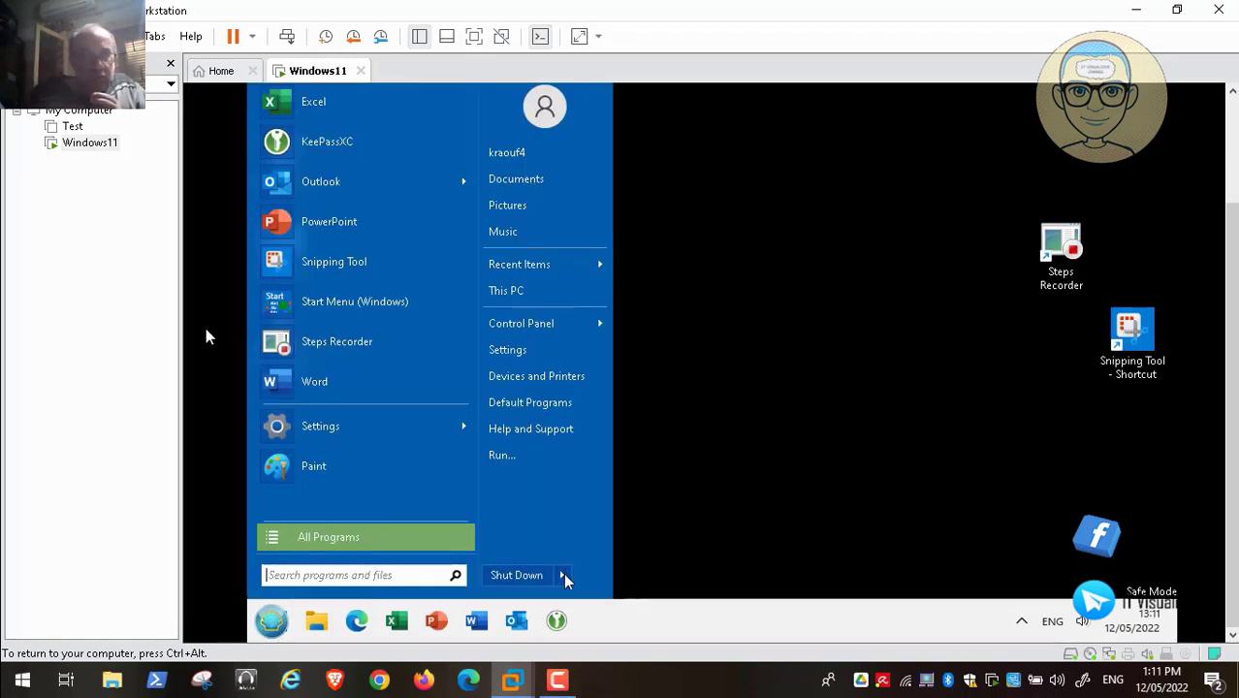
left_click(595, 577)
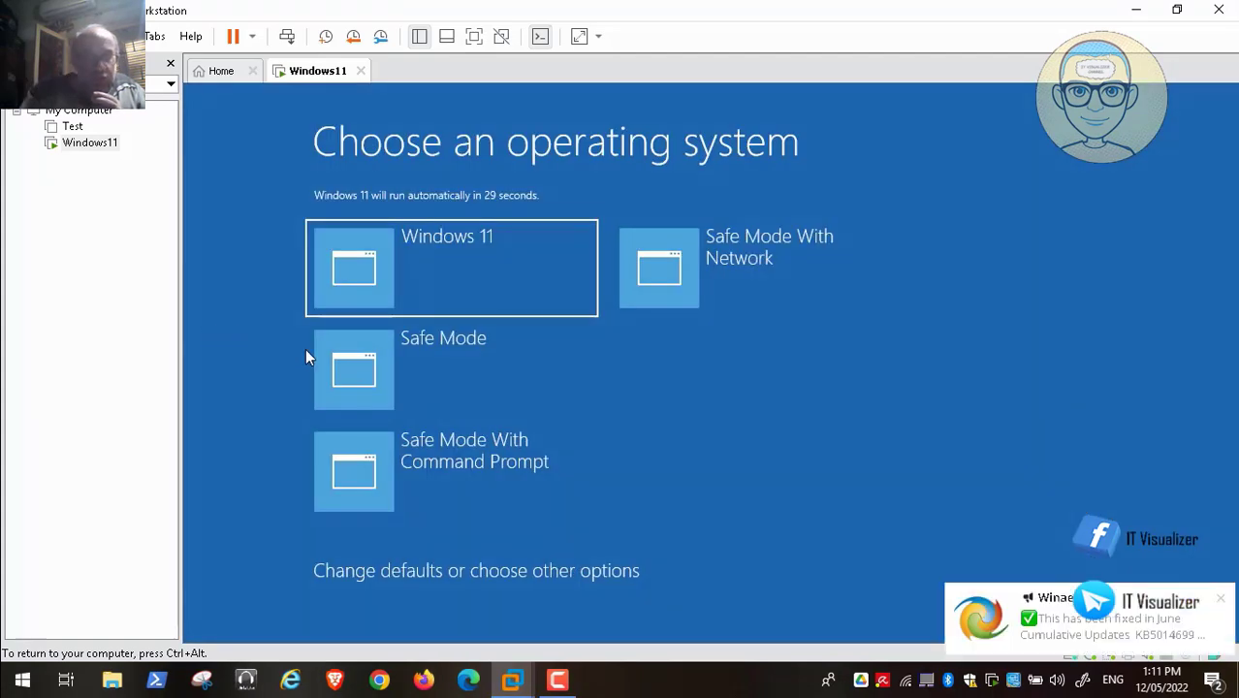
- Boot into Safe Mode With Command Prompt, sign in, and bring up the Administrator command prompt with Shift+F10
key("Down")
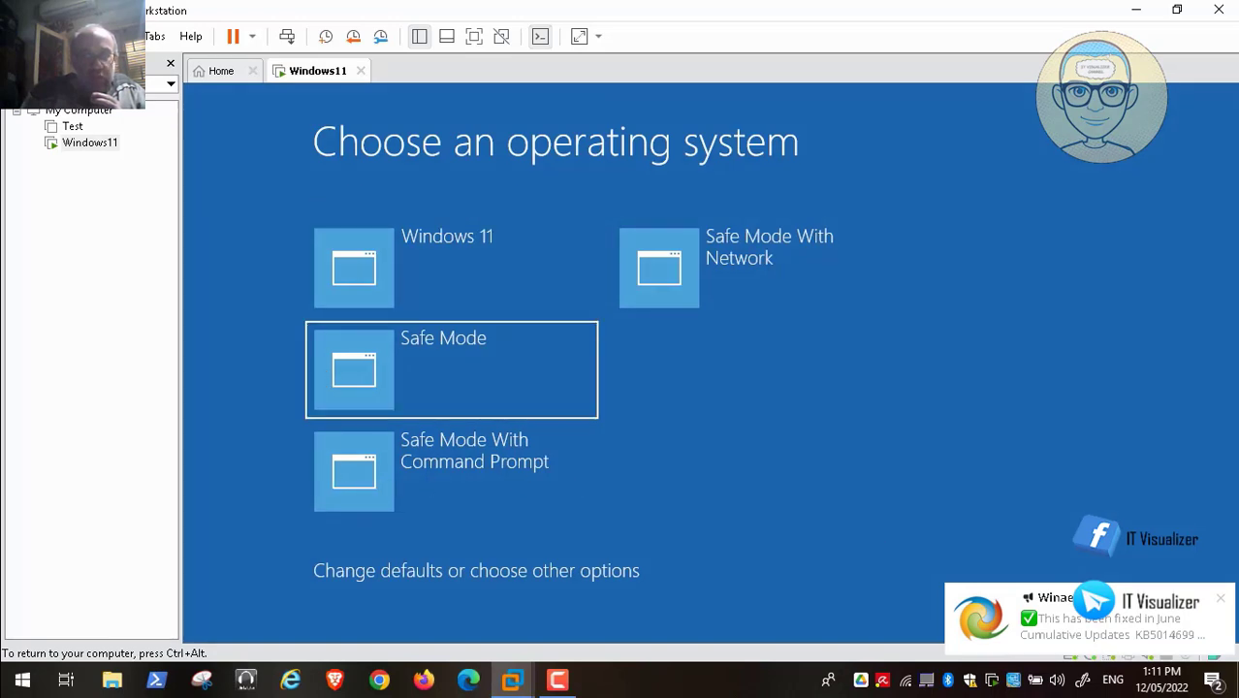
key("Down")
left_click(1220, 598)
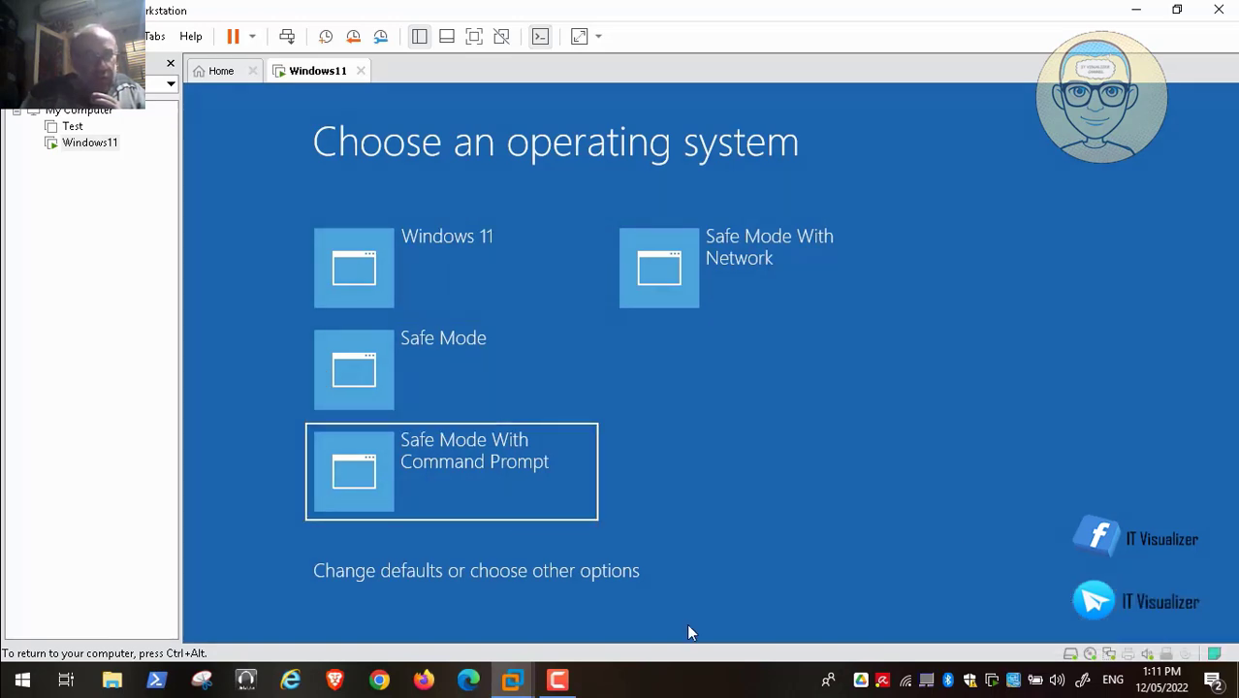
mouse_move(874, 664)
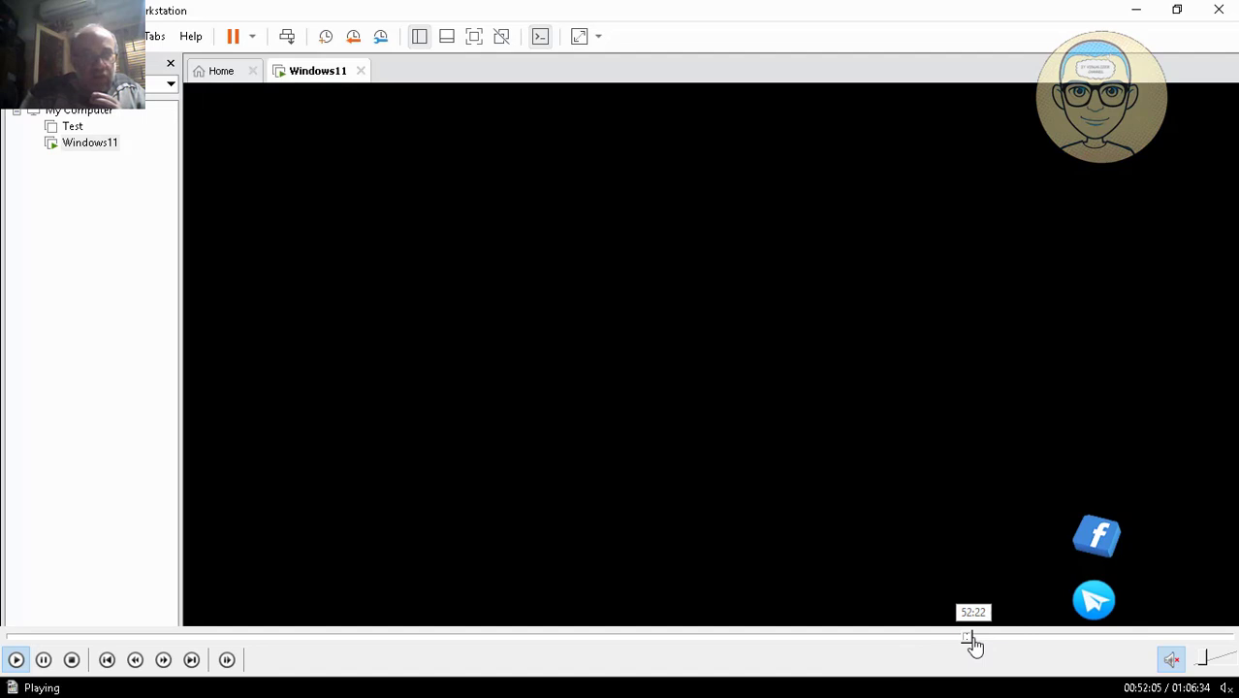
left_click(972, 640)
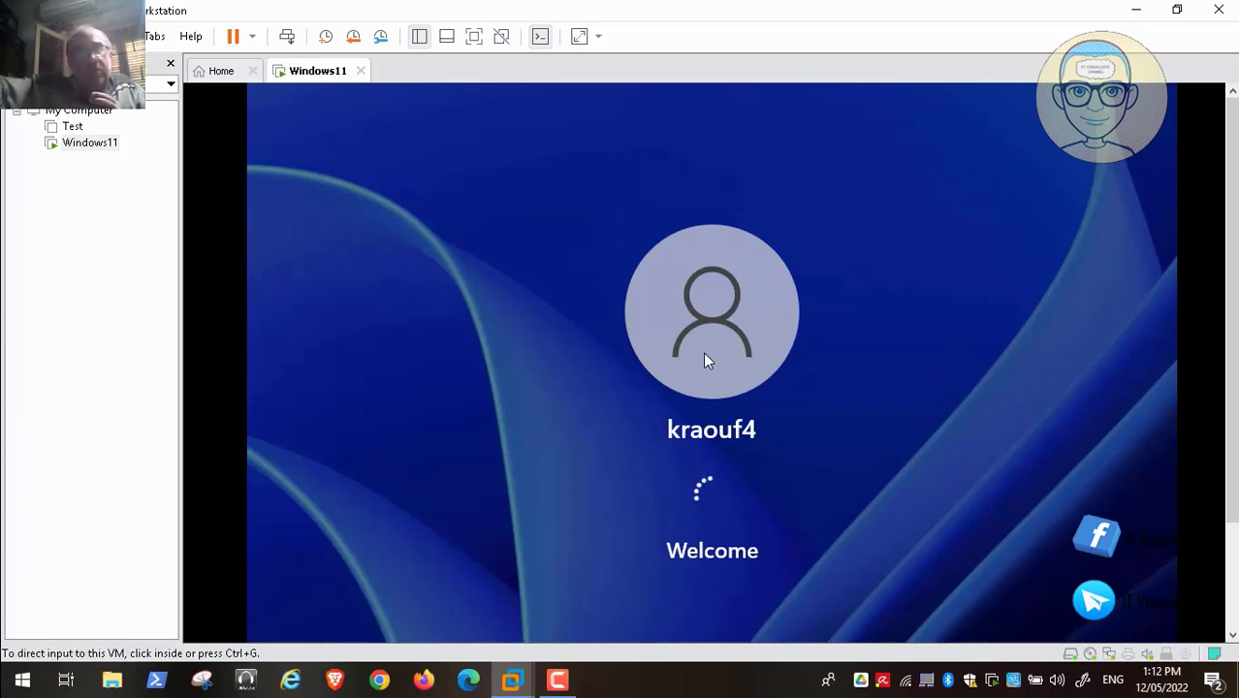
scroll(705, 361, "down", 3)
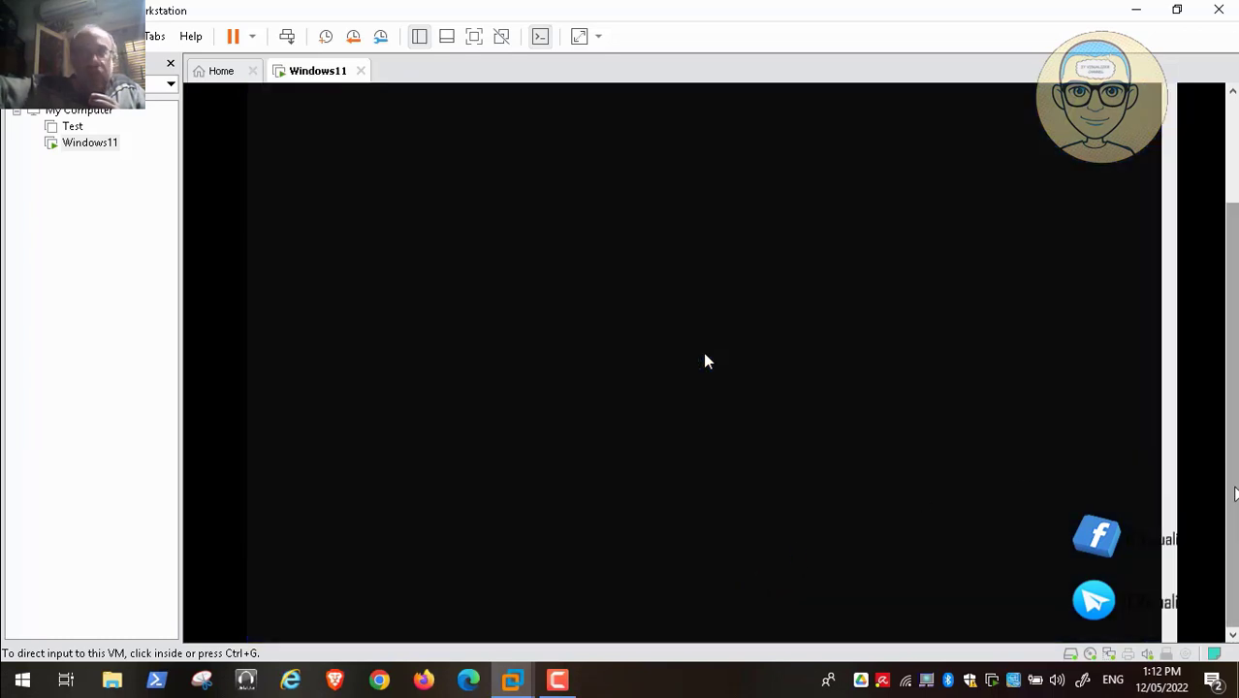
key("shift+F10")
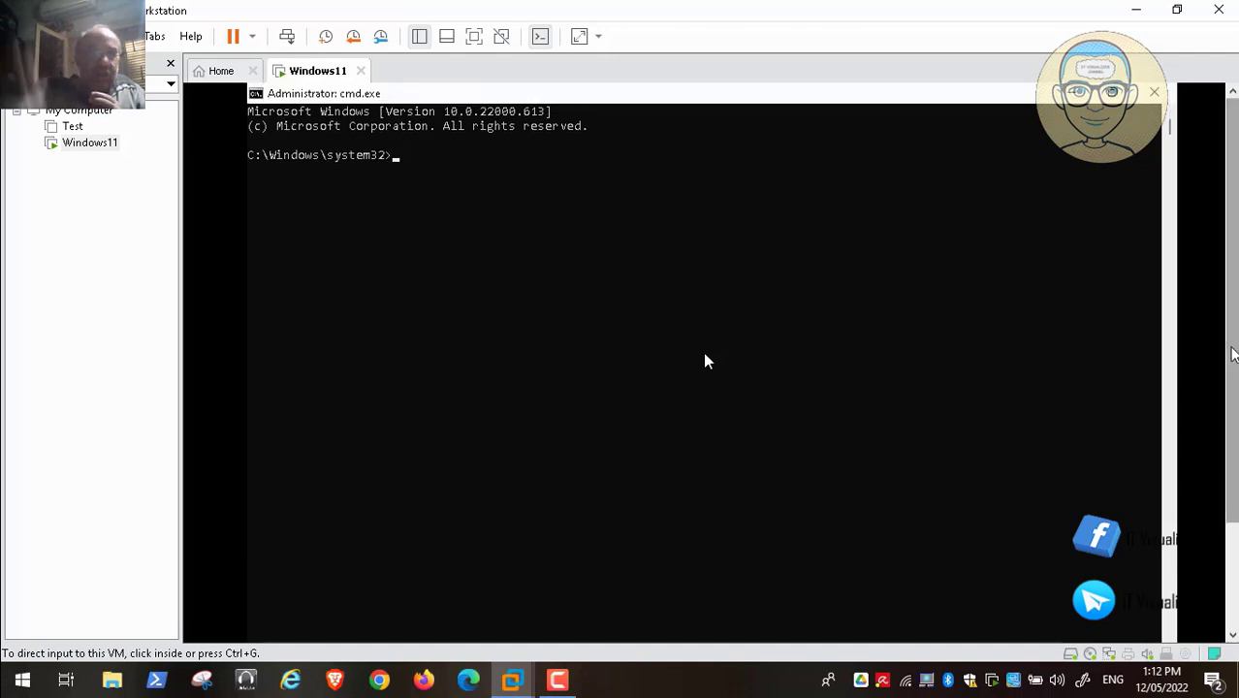
- Run the restart command in the guest's Administrator command prompt
left_click(431, 177)
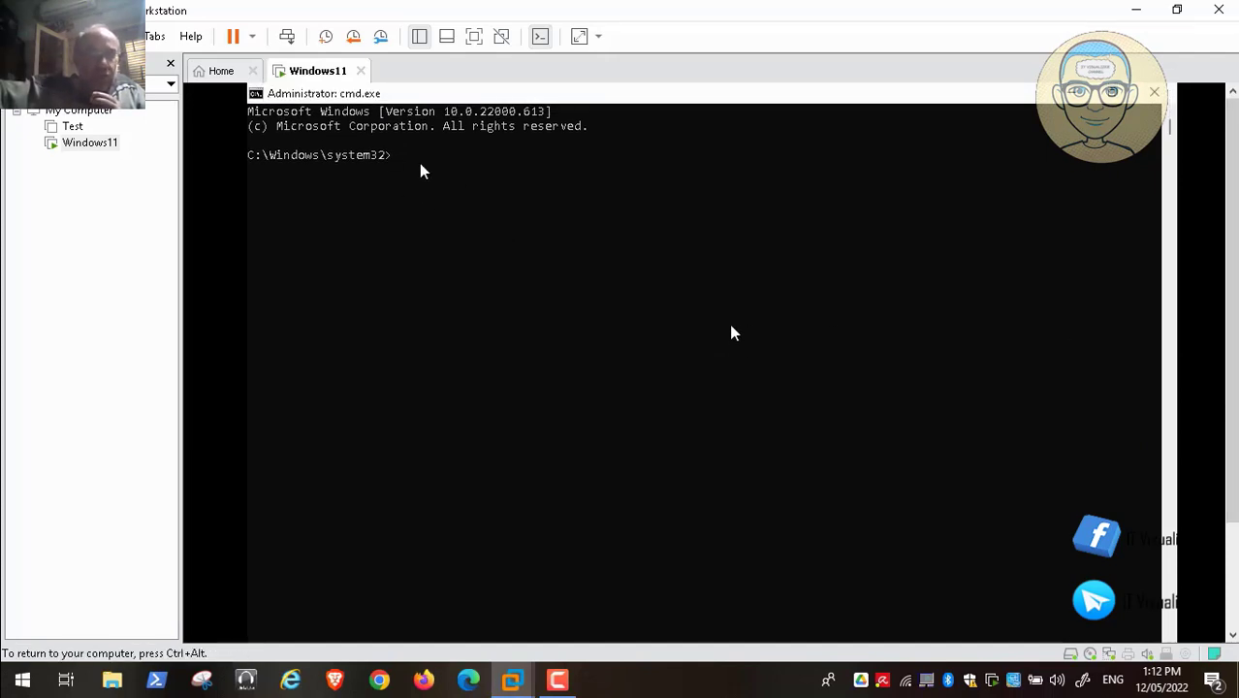
type("res")
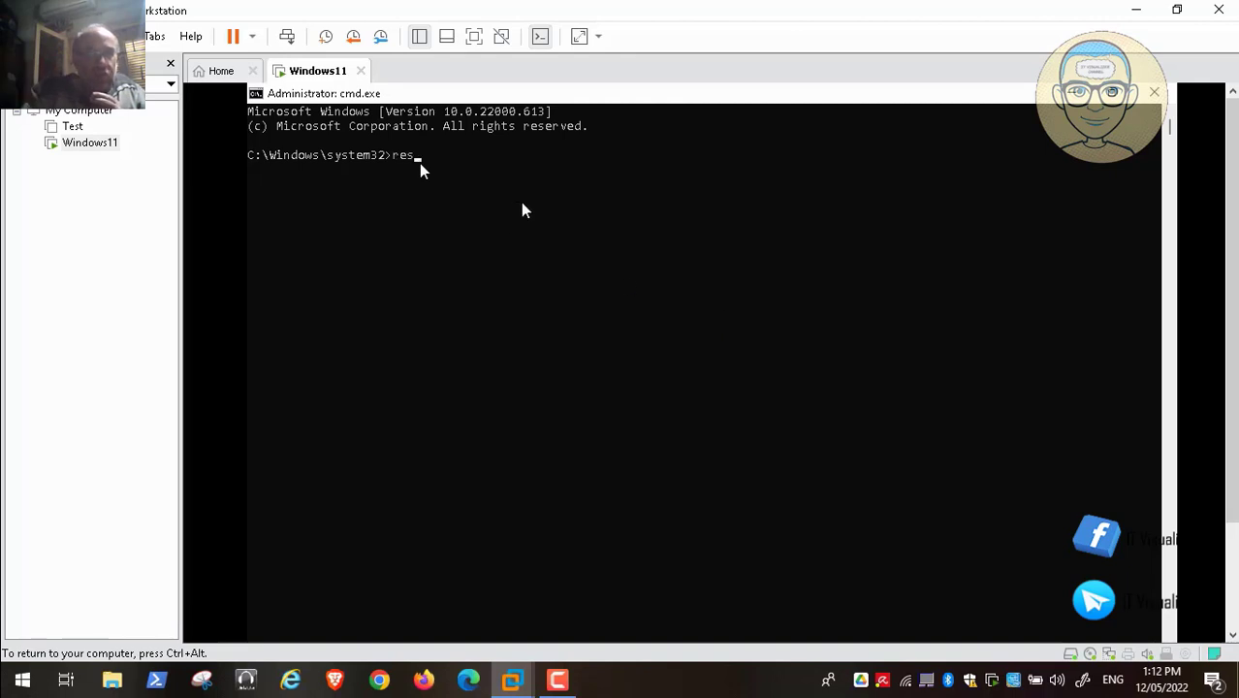
type("tart")
key("Return")
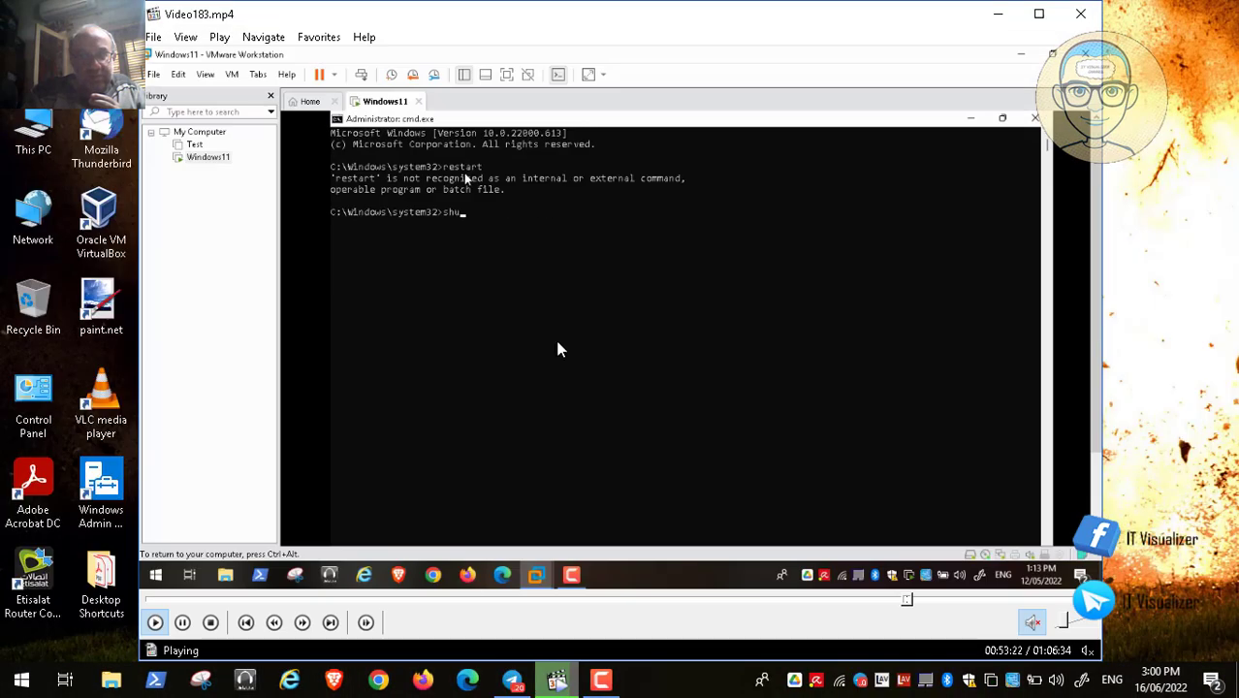
left_click(183, 624)
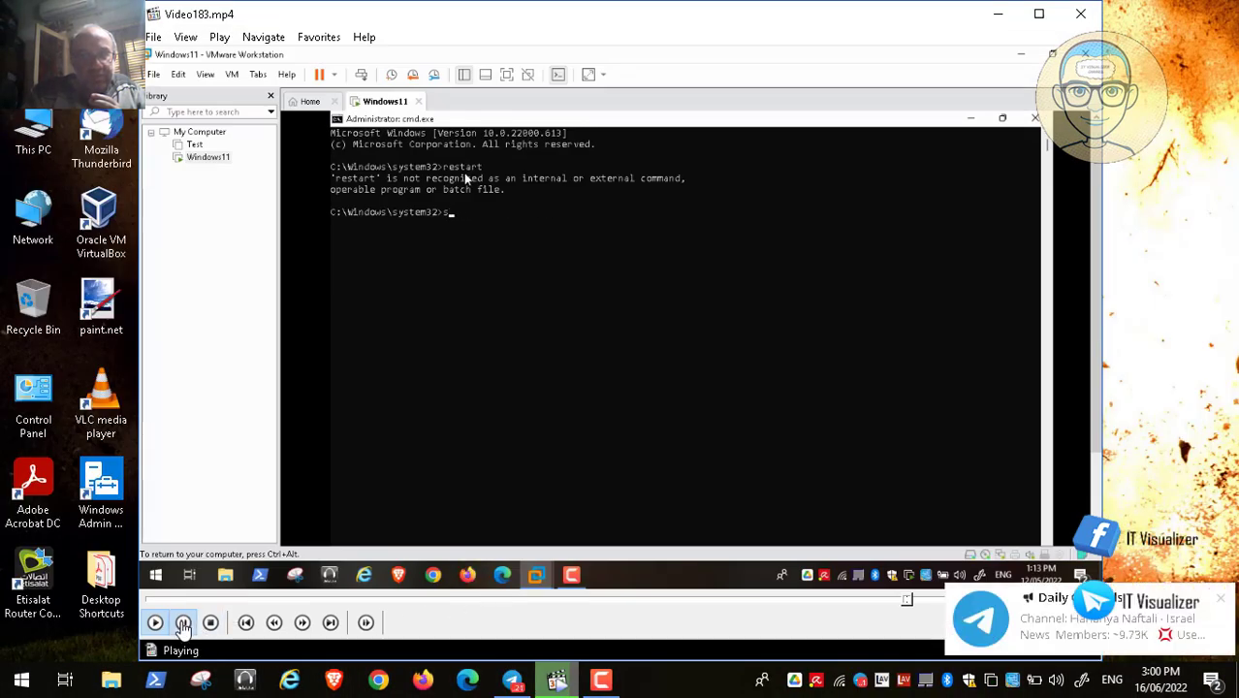
left_click(601, 679)
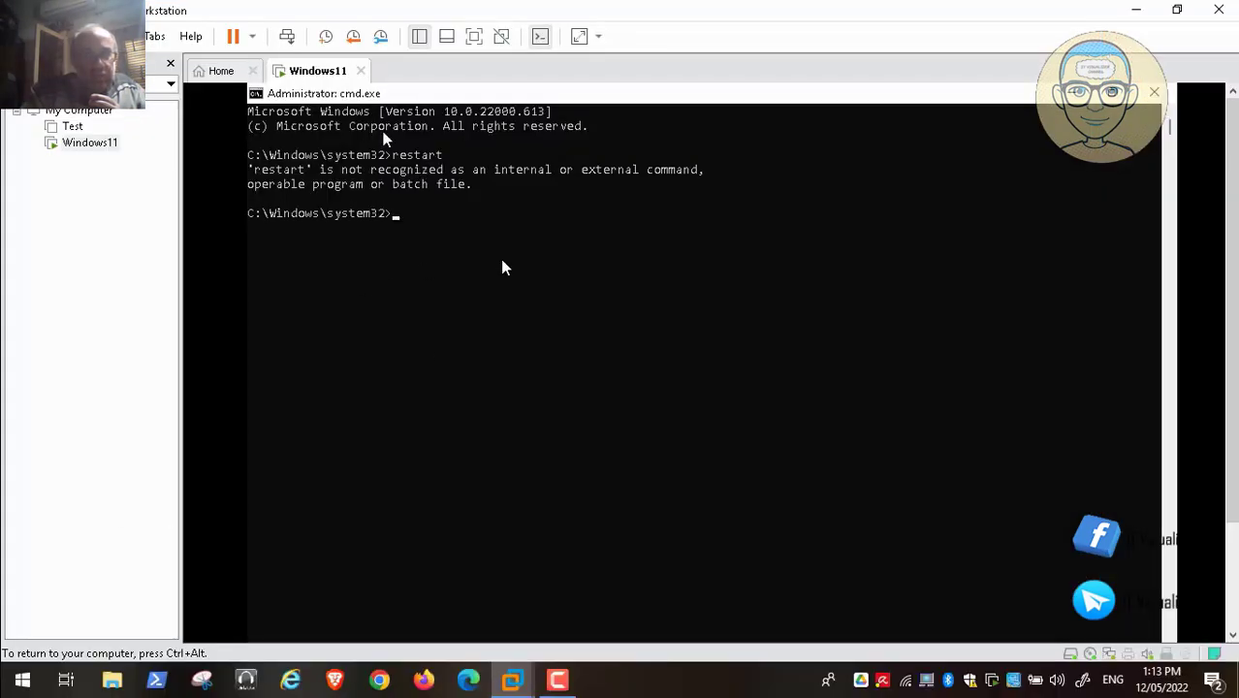
- Restart the guest from VMware's power menu with Restart Guest and confirm
key("ctrl+alt")
left_click(253, 39)
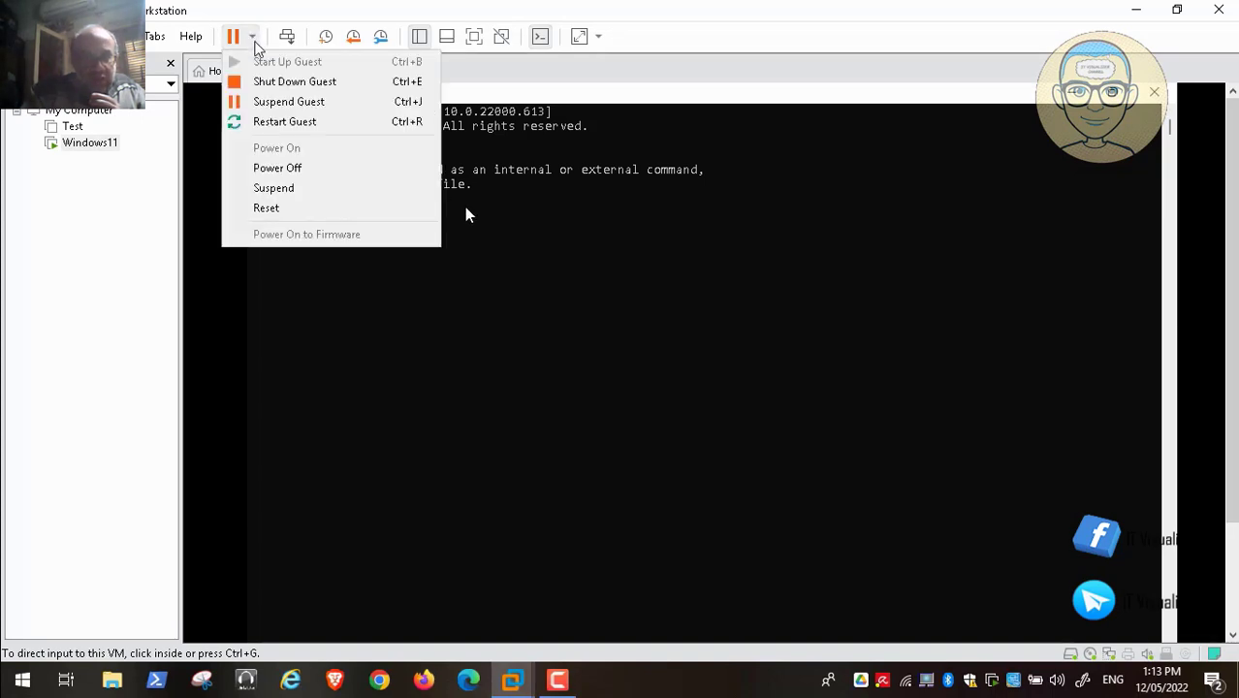
left_click(304, 123)
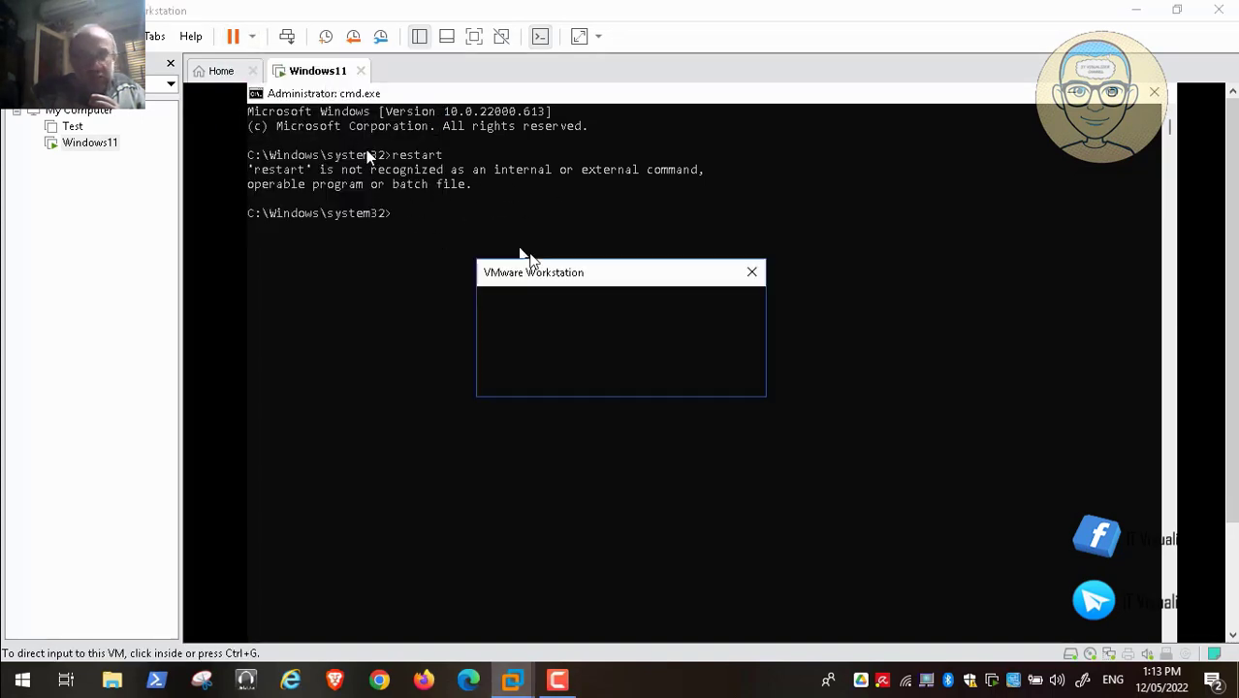
left_click(650, 372)
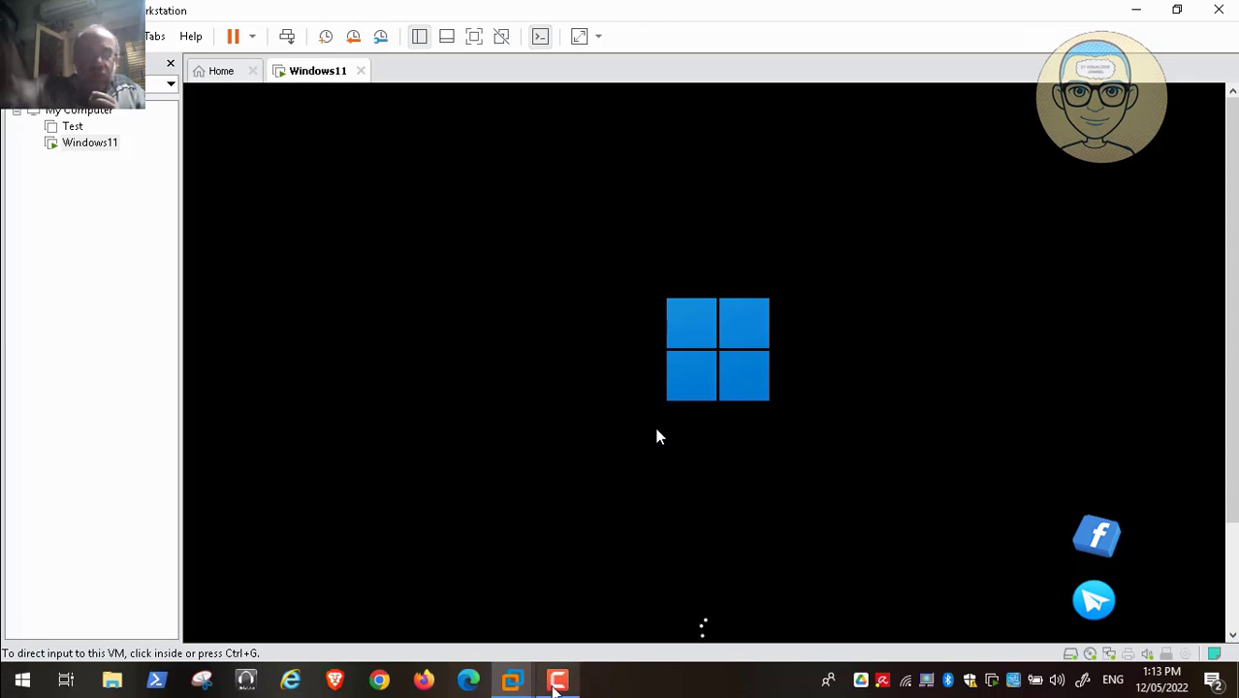
mouse_move(865, 586)
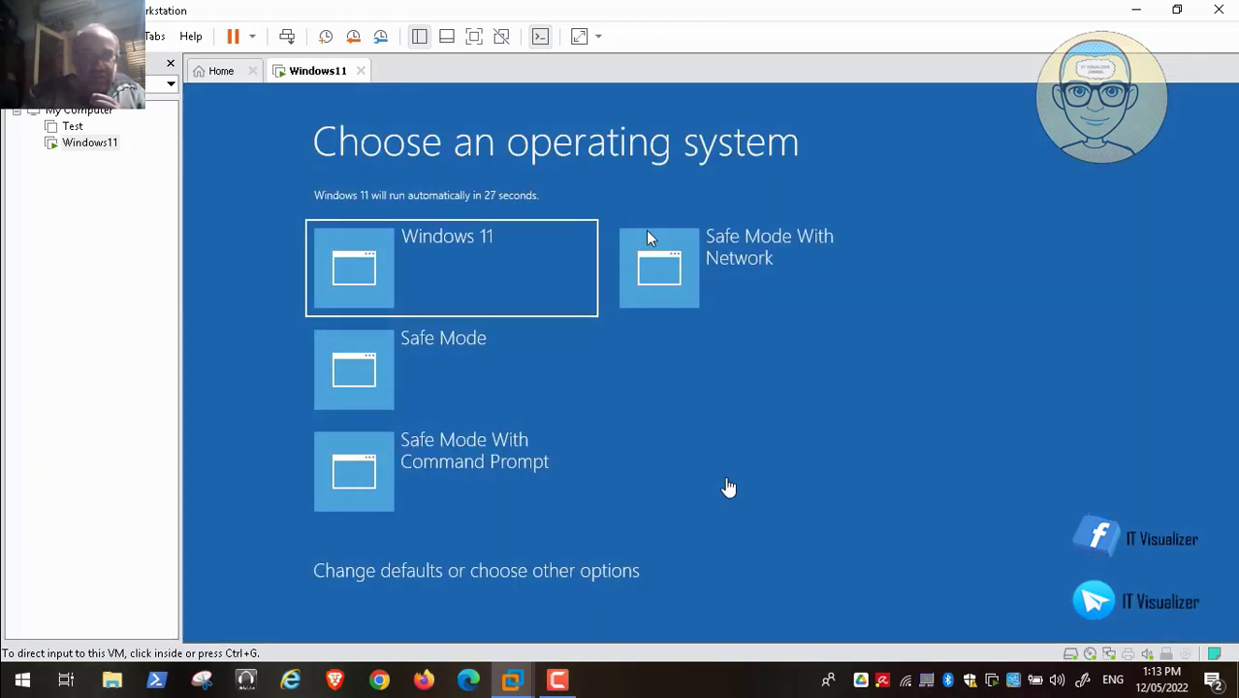
- Select Safe Mode With Network in the VM's boot menu and boot into it
left_click(247, 324)
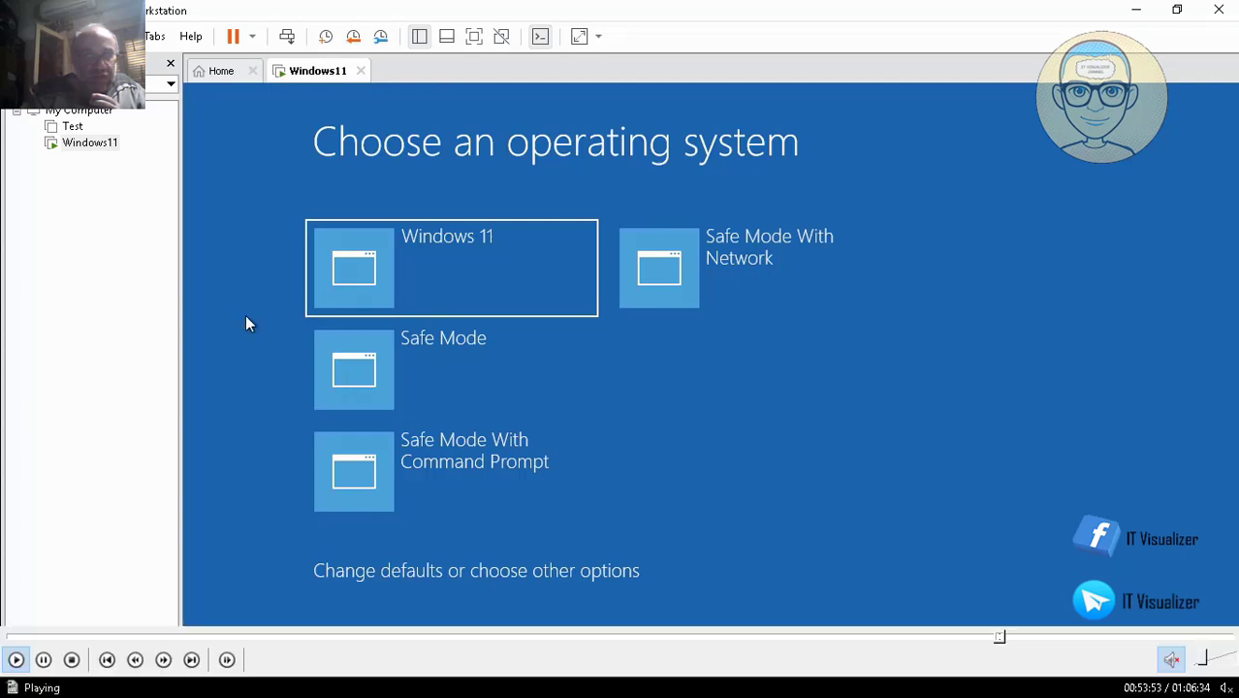
key("Down")
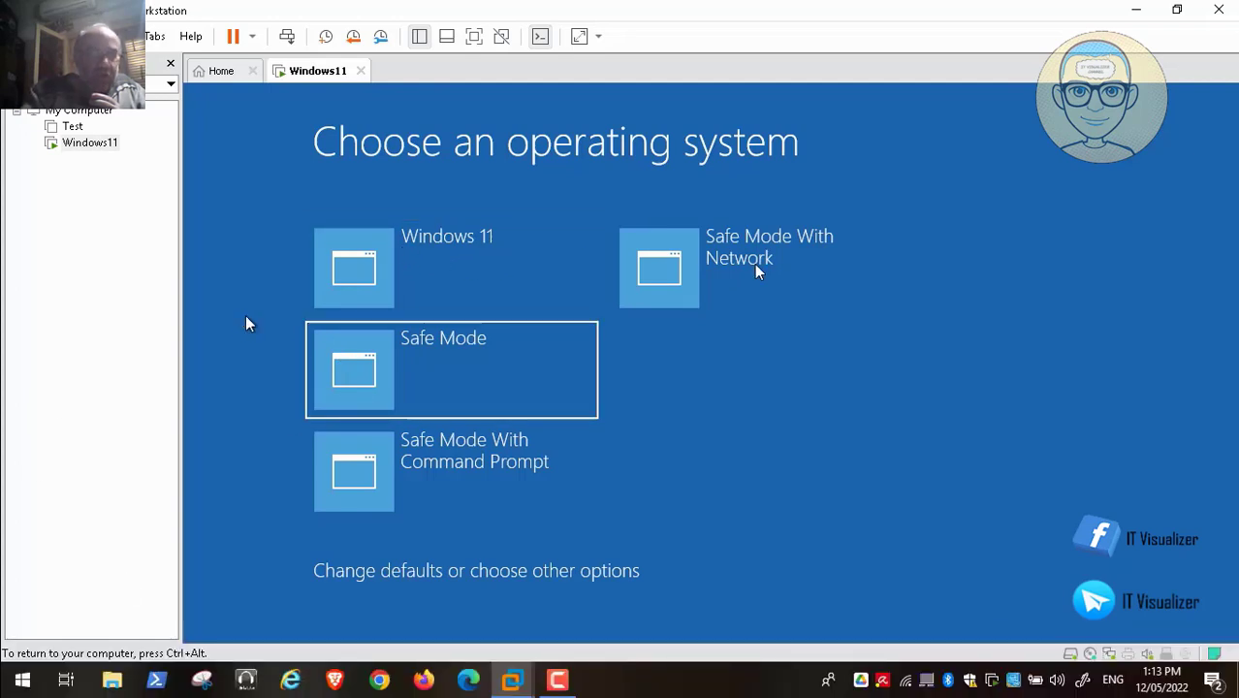
left_click(14, 660)
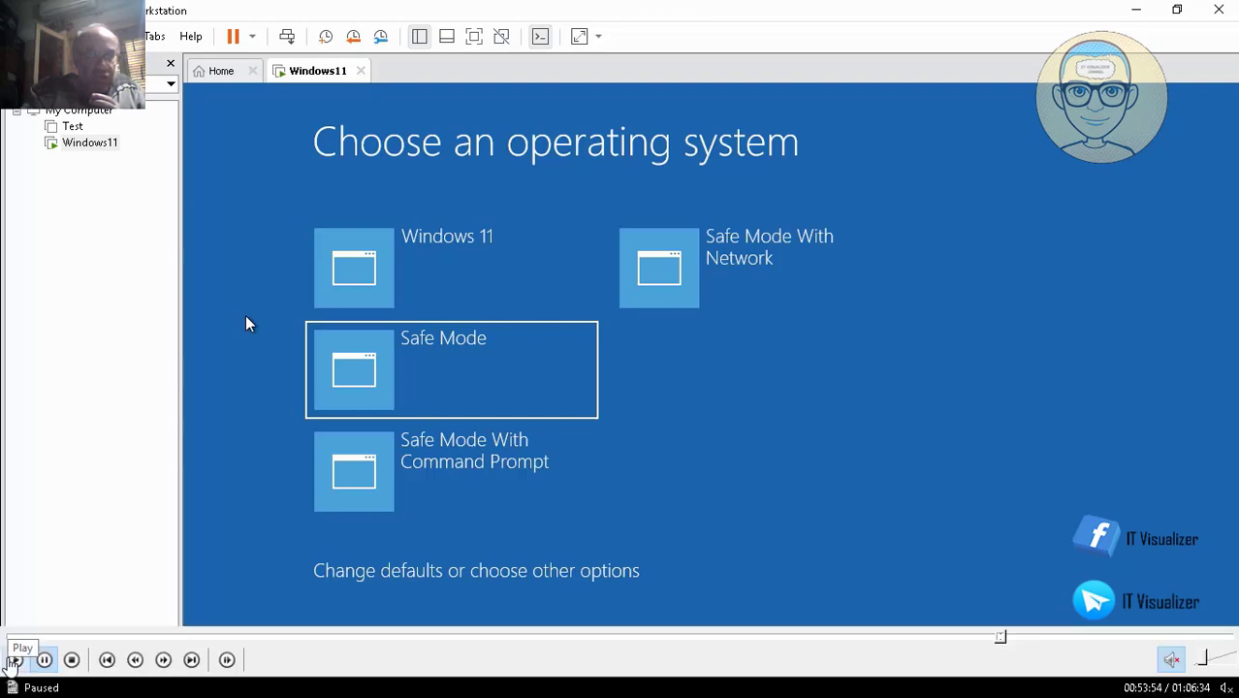
left_click(13, 661)
key("Up")
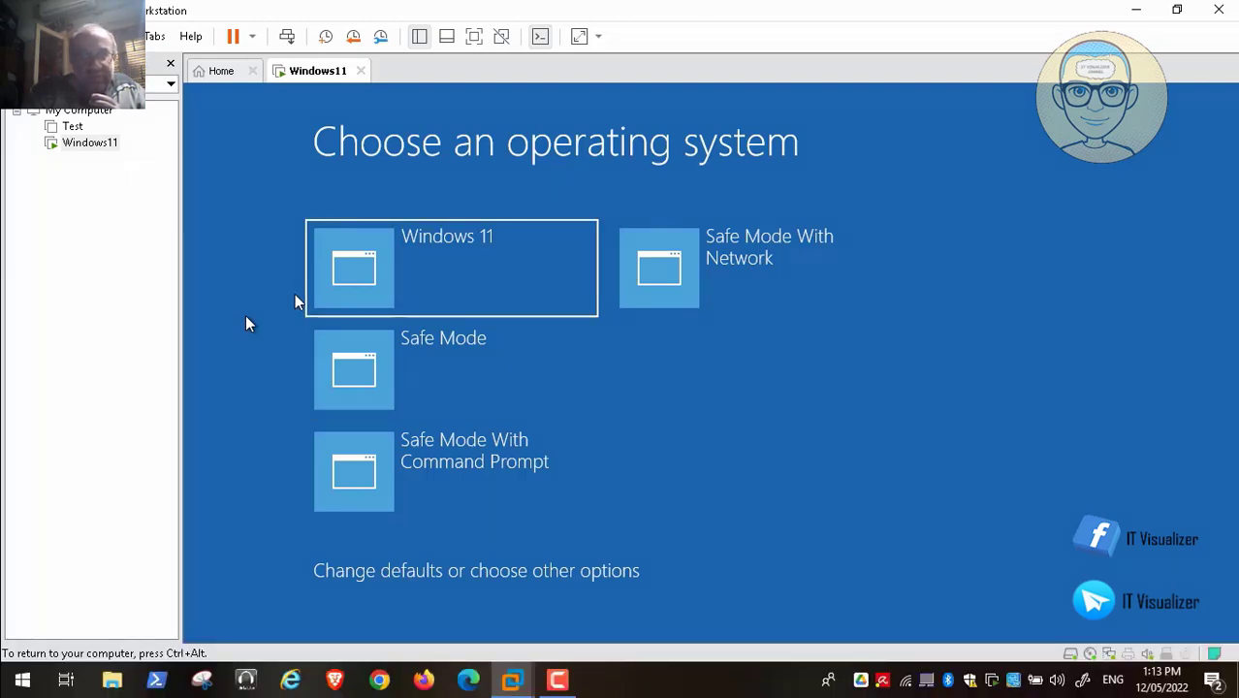
key("Right")
key("Return")
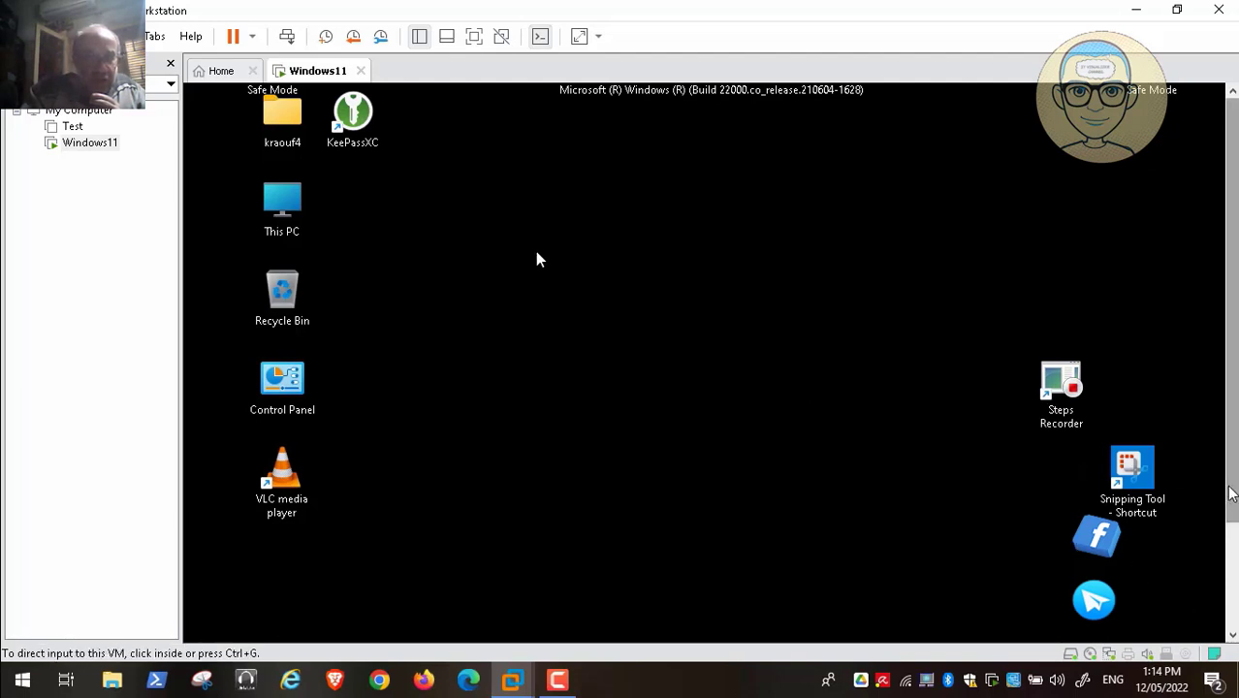
- Check the hidden tray icons, then close the Windows help & learning Edge window
left_click_drag(1234, 492, 1234, 605)
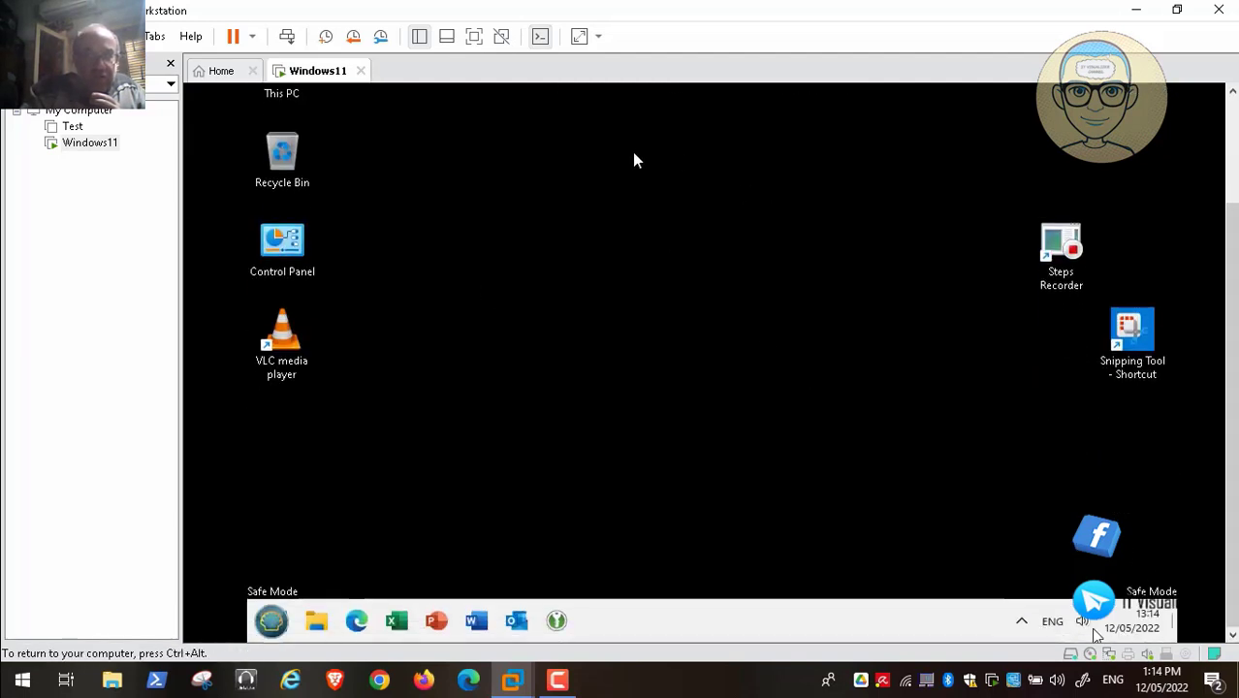
left_click(1021, 621)
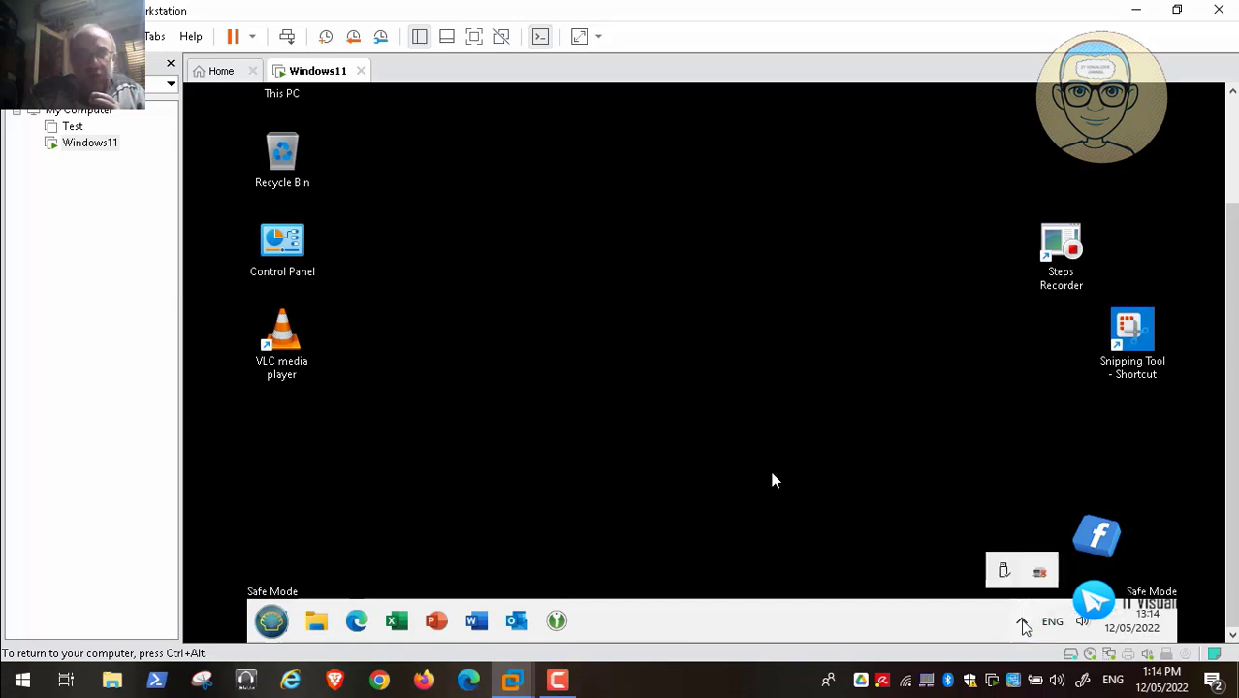
left_click(1019, 471)
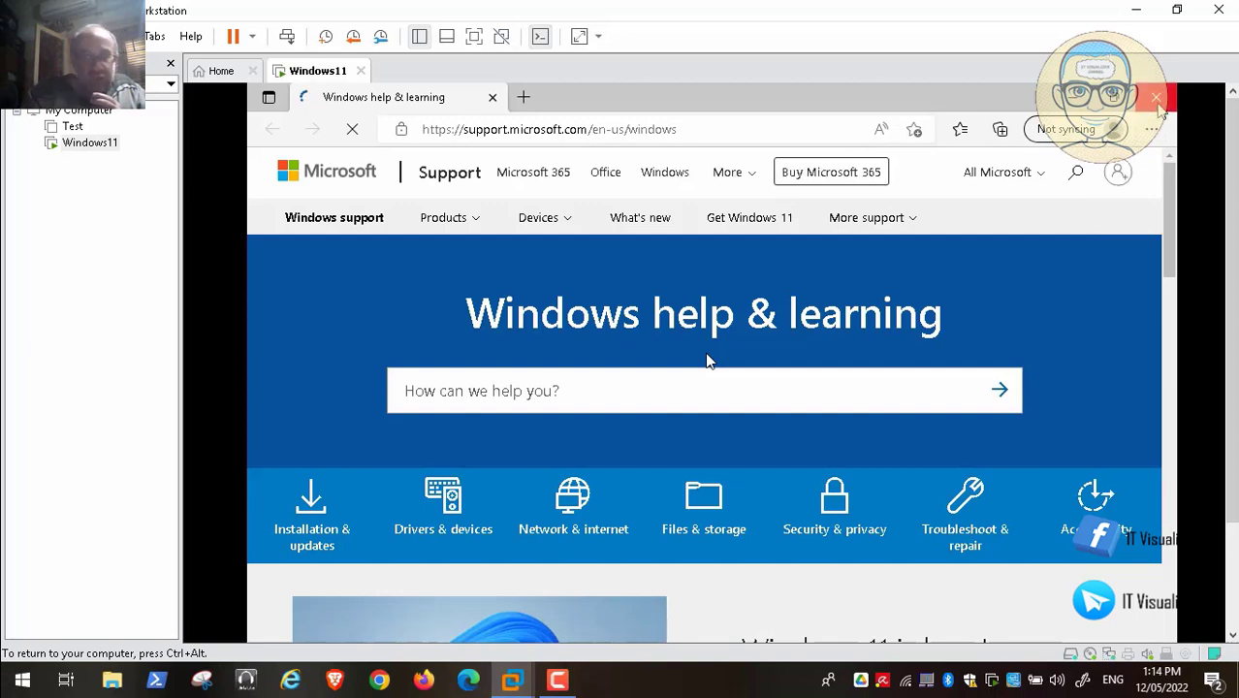
left_click(1157, 98)
left_click(1232, 598)
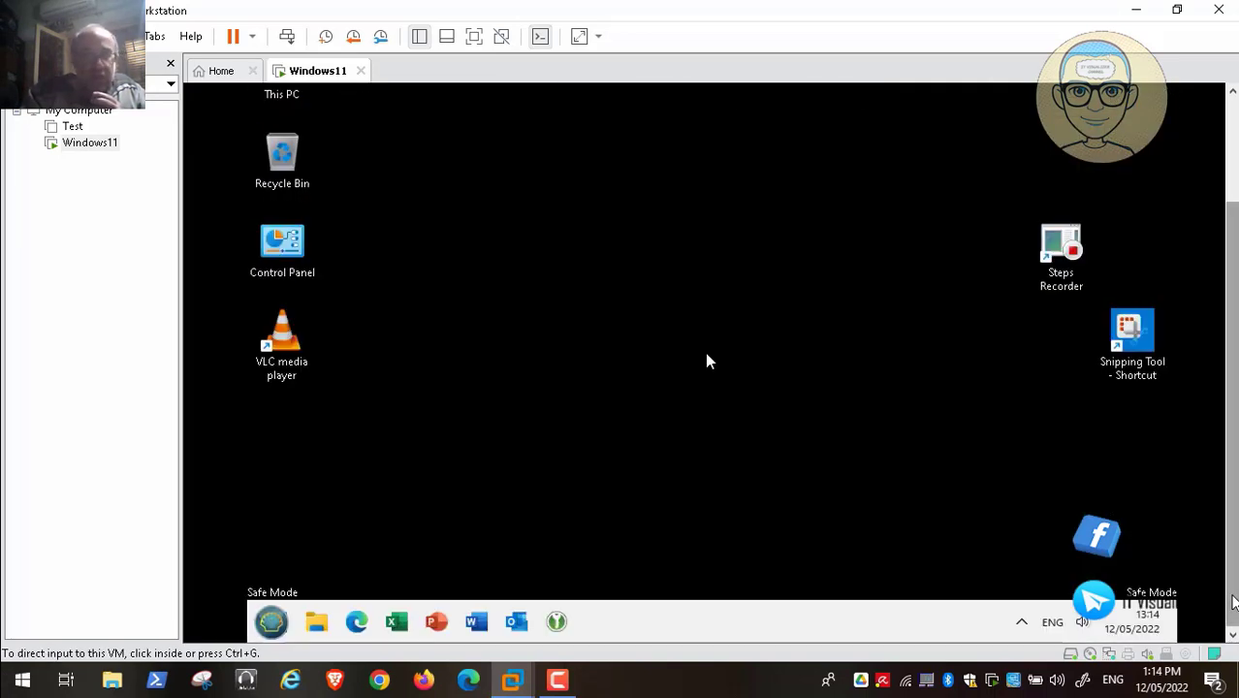
left_click(266, 625)
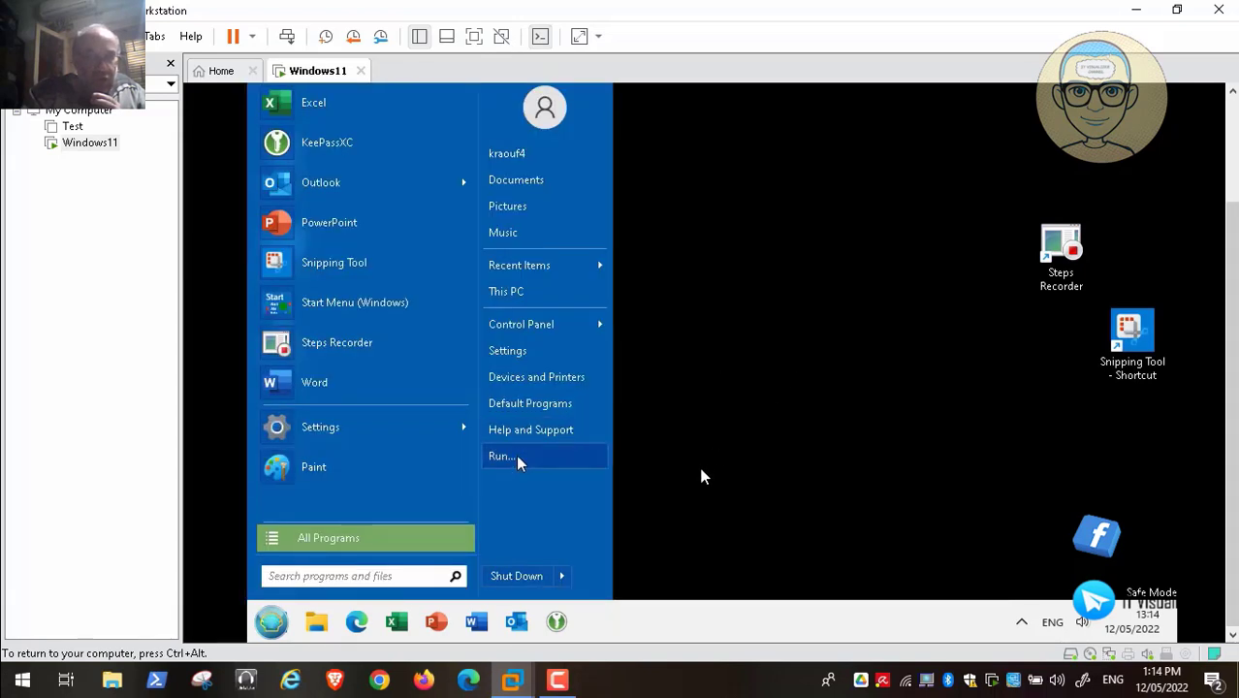
- Launch cmd from the Run box and run ipconfig to show the network configuration
left_click(518, 463)
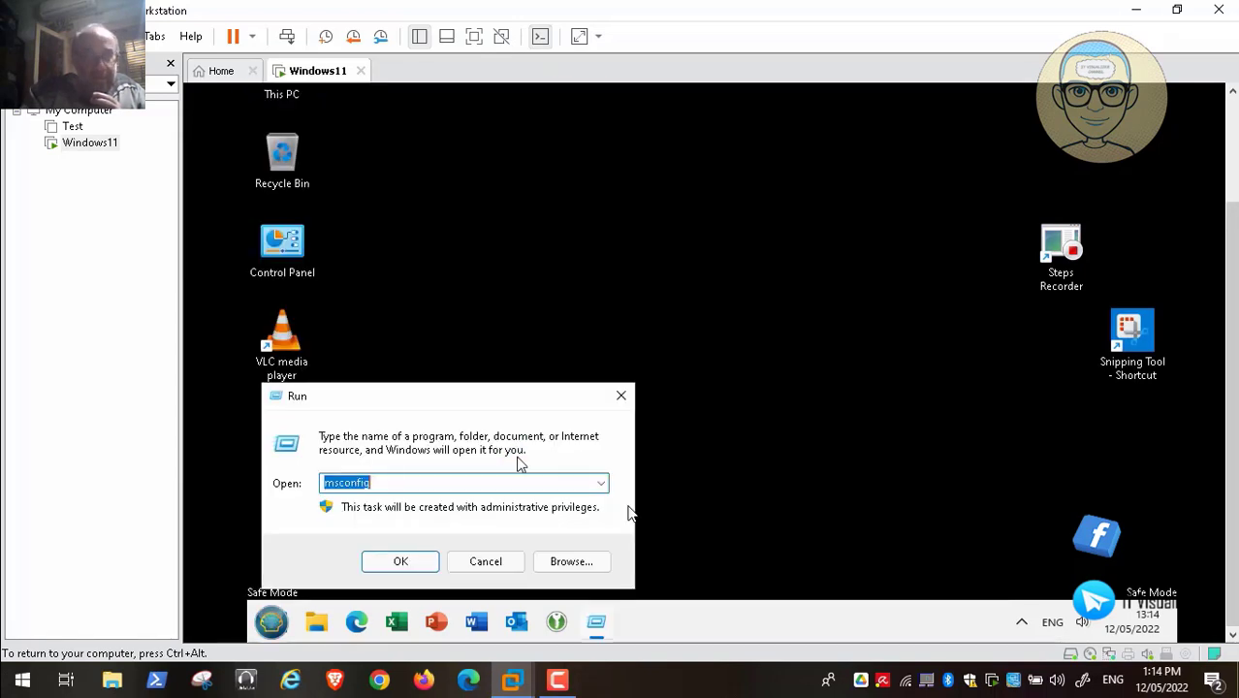
type("cmd")
key("Return")
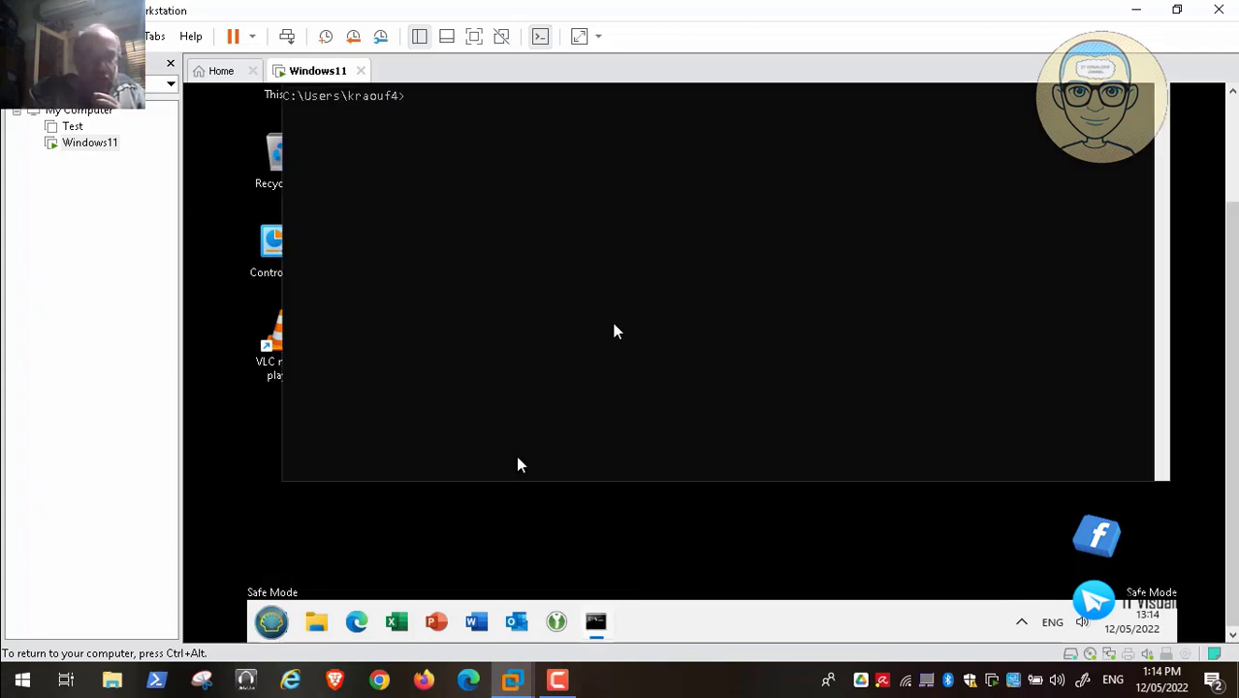
type("ipconfig /all")
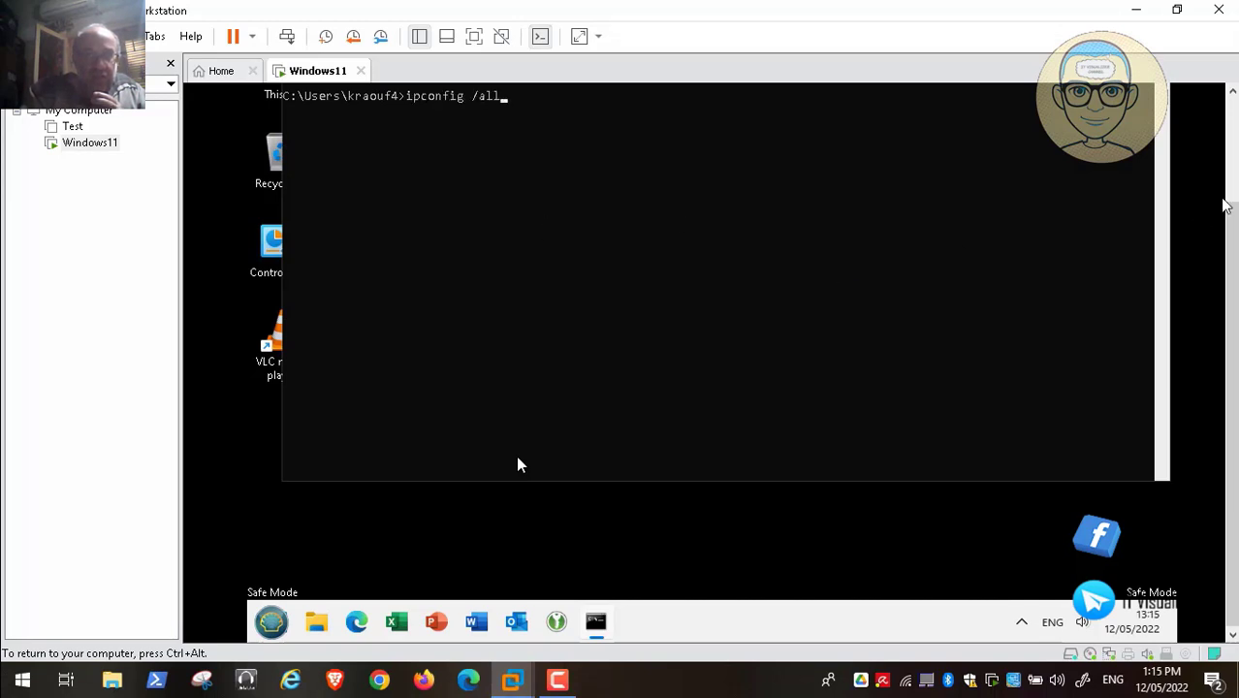
key("Return")
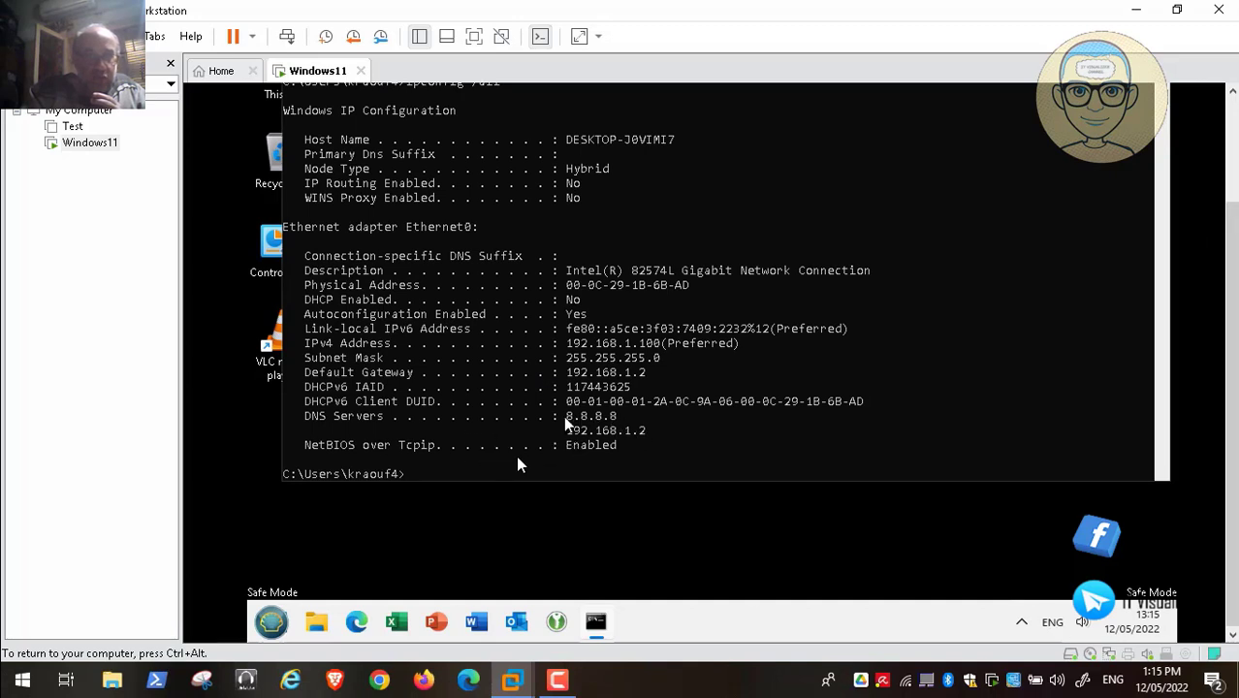
type("ping w")
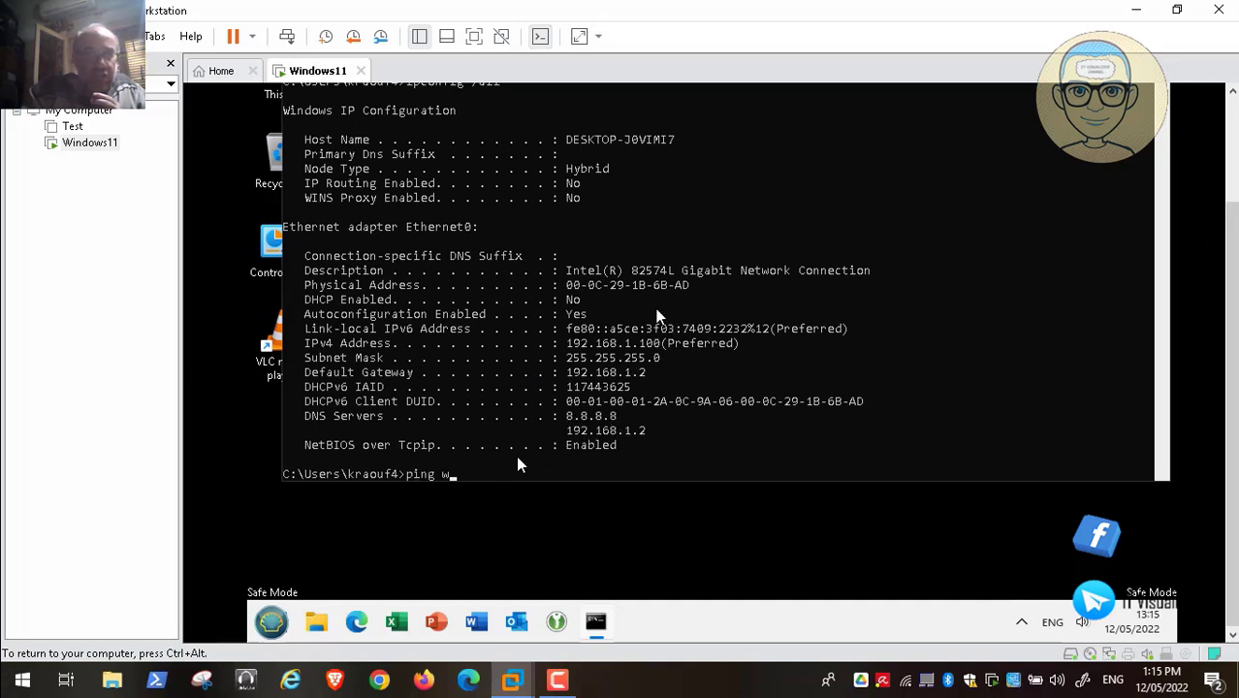
type("ww.yah")
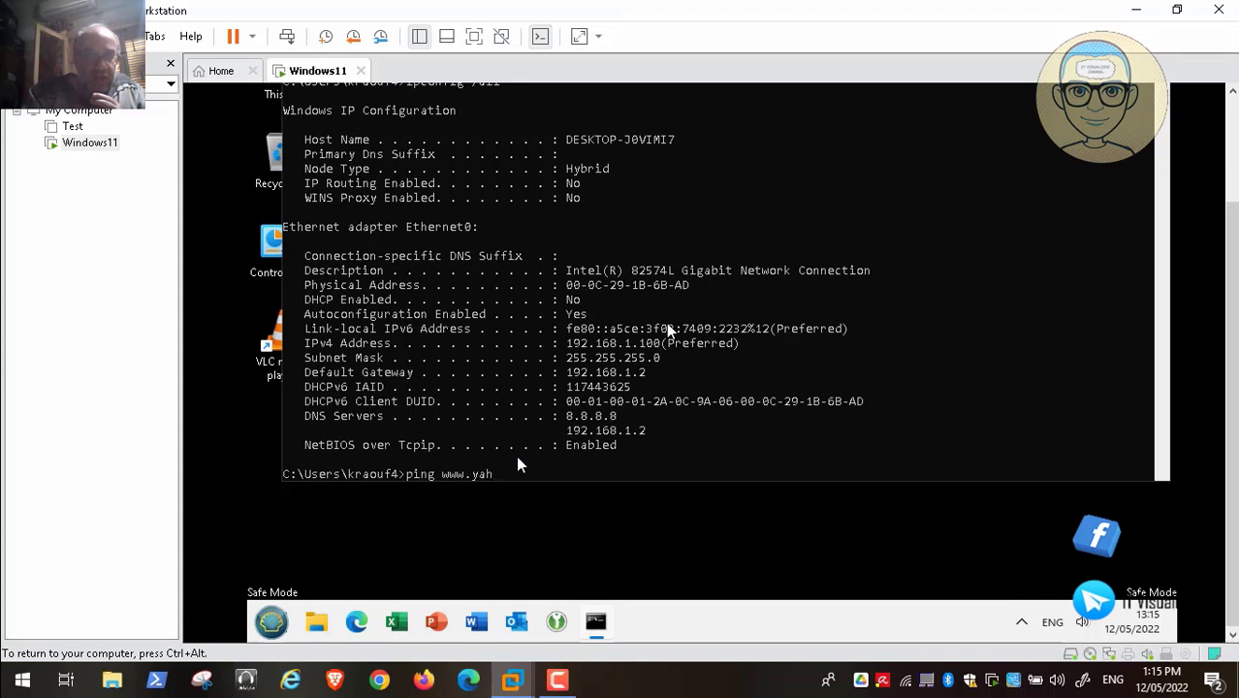
type("oo.com")
key("Return")
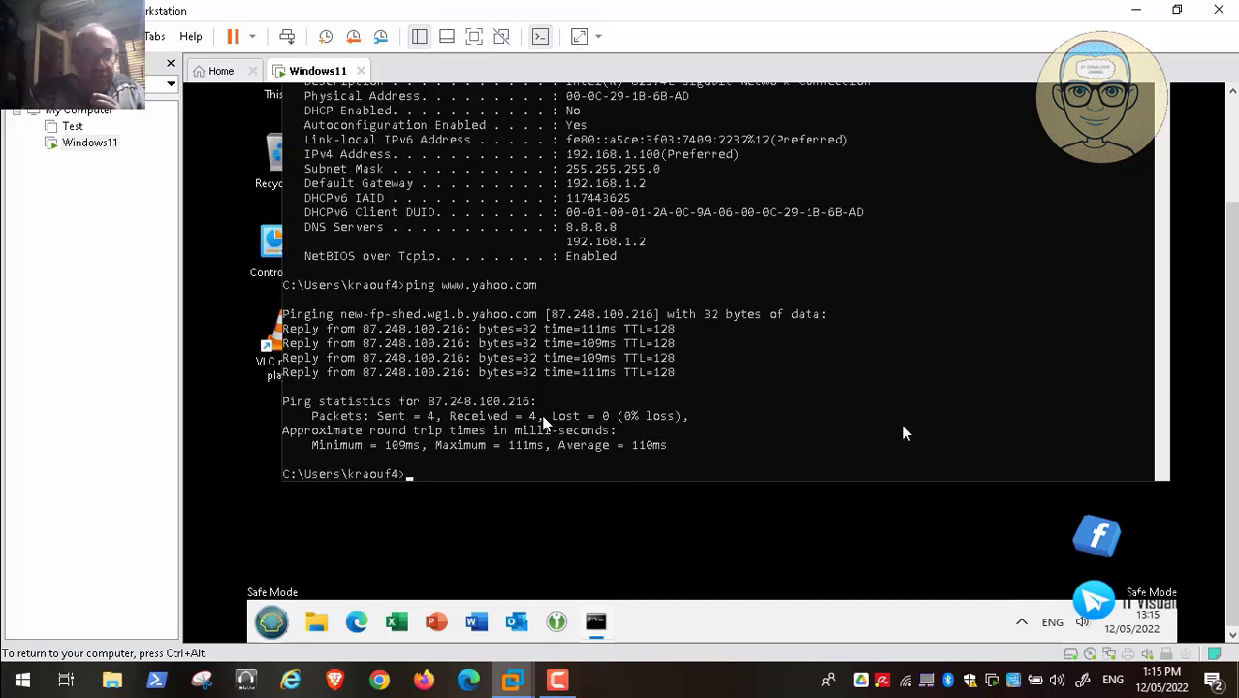
key("ctrl+alt")
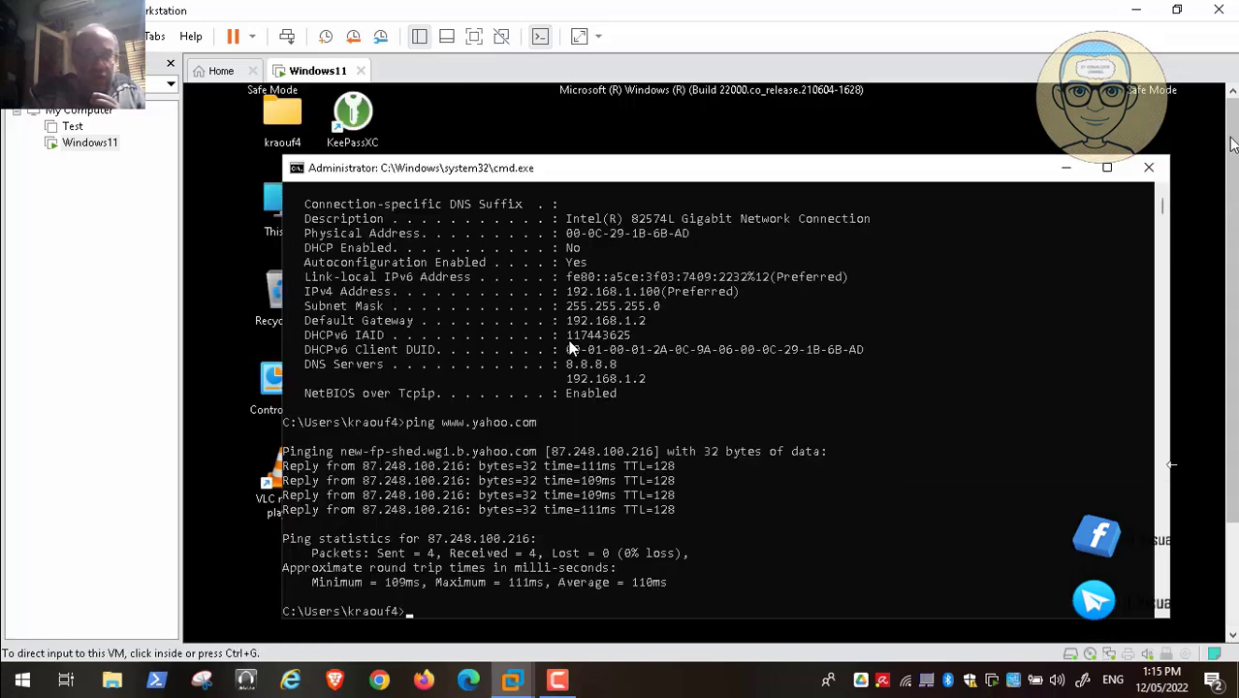
scroll(1231, 144, "up", 3)
left_click(1148, 168)
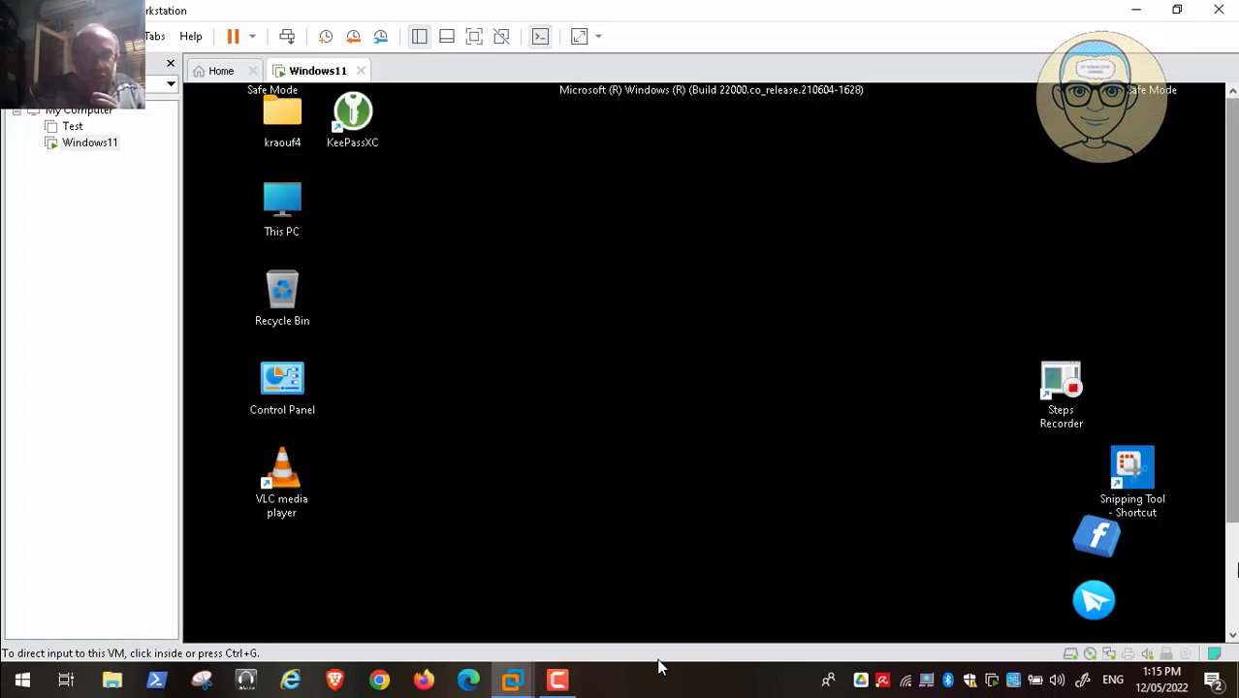
- Restart the VM and pick the normal Windows 11 entry on the Choose an operating system screen
scroll(1235, 593, "down", 3)
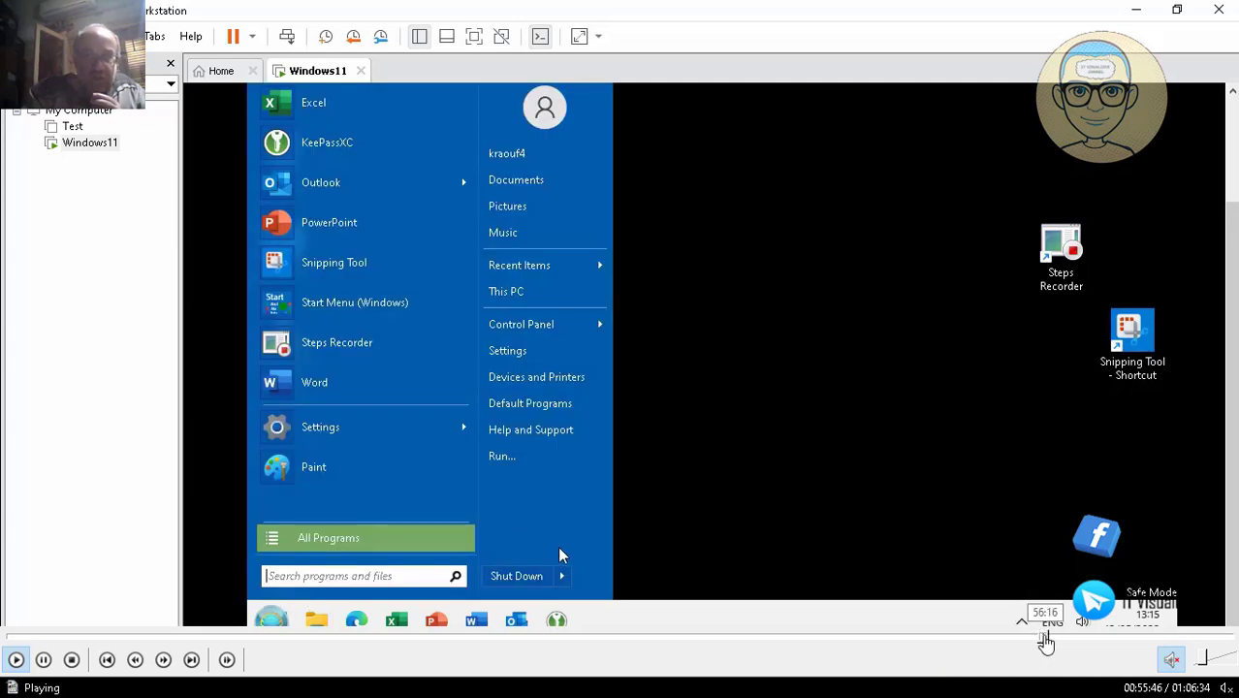
left_click(1044, 637)
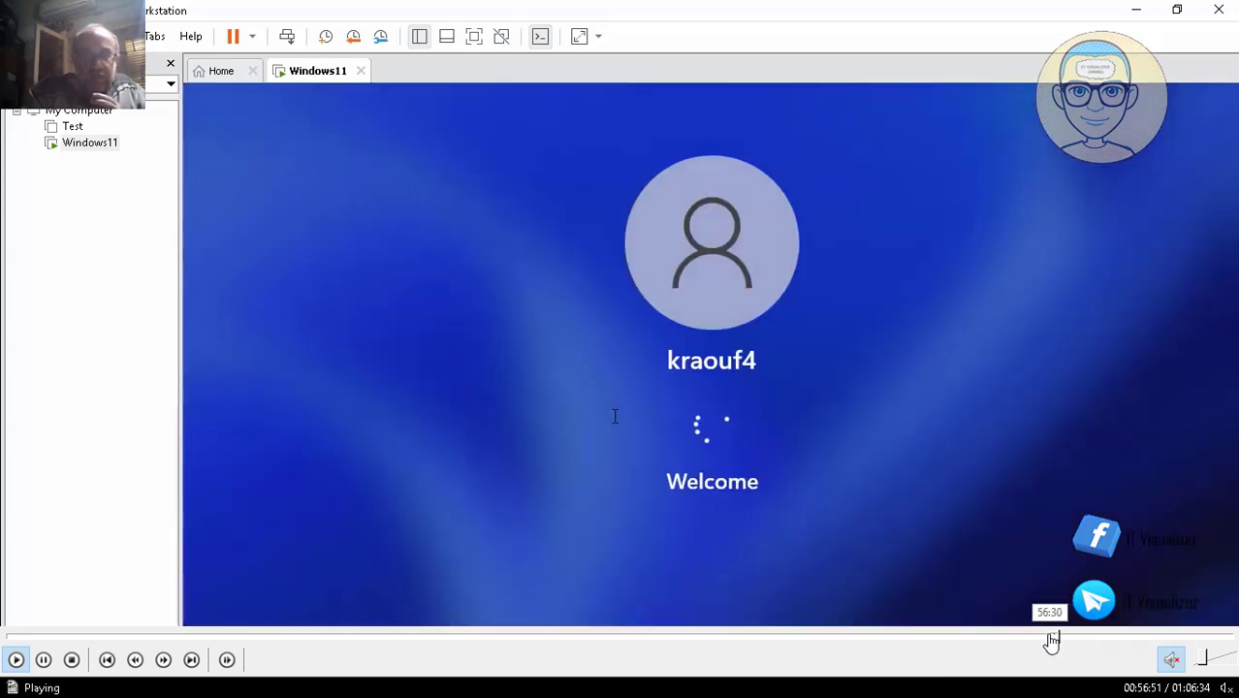
left_click(1049, 638)
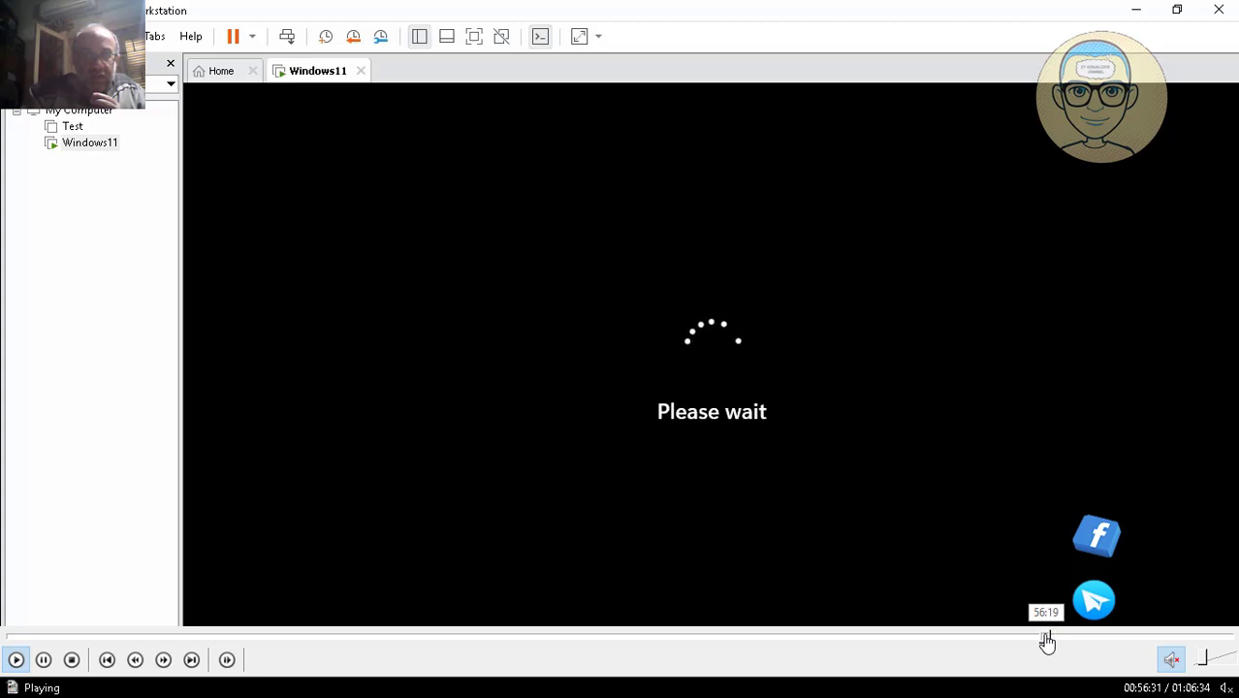
left_click(1045, 637)
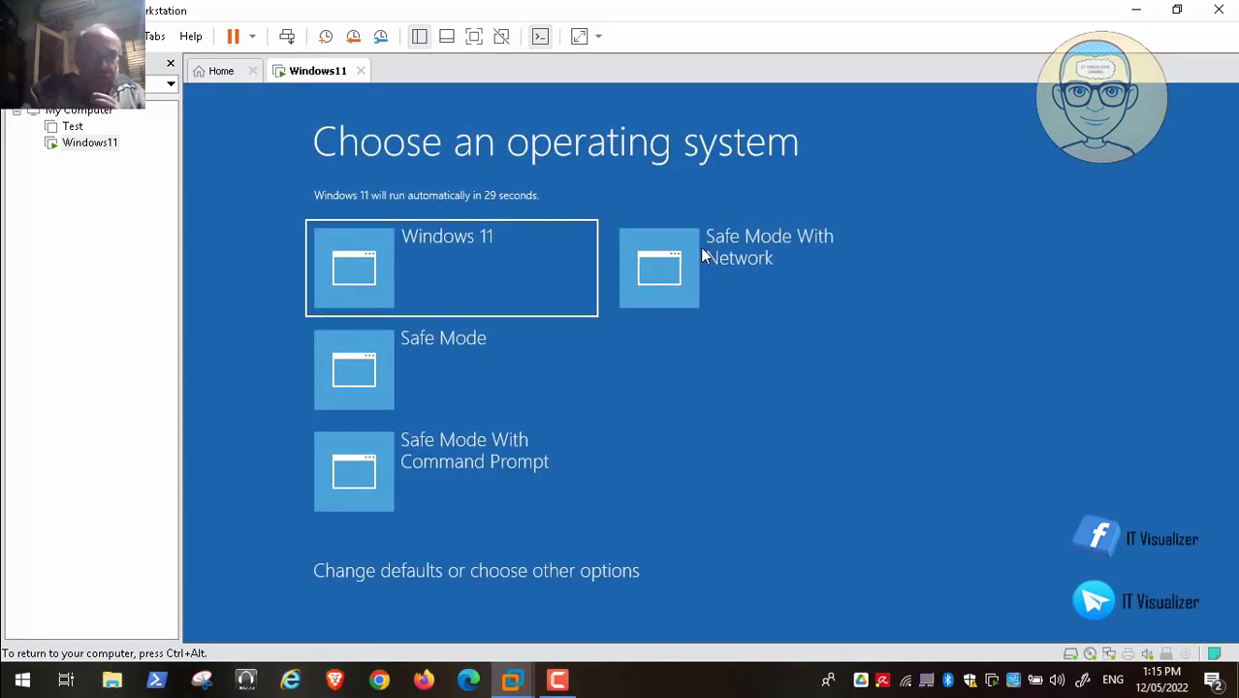
left_click(408, 271)
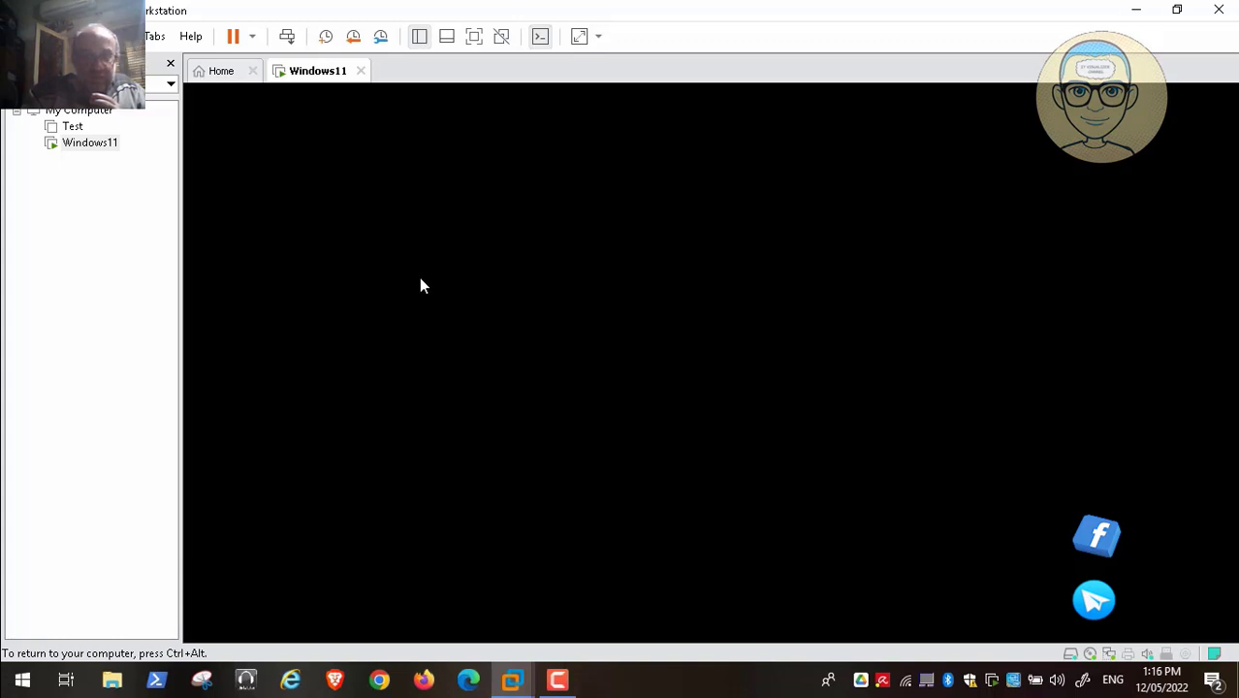
mouse_move(1048, 639)
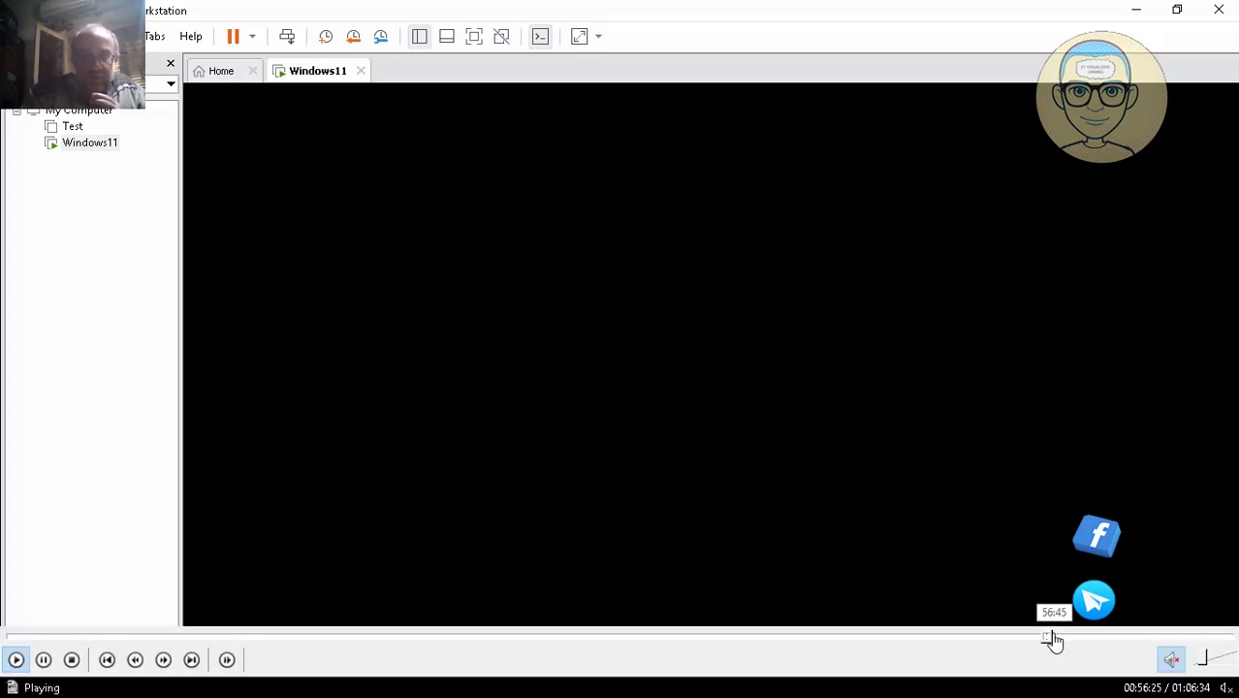
- Let Windows 11 boot past the Welcome screen to its regular wallpaper desktop without Safe Mode
double_click(563, 361)
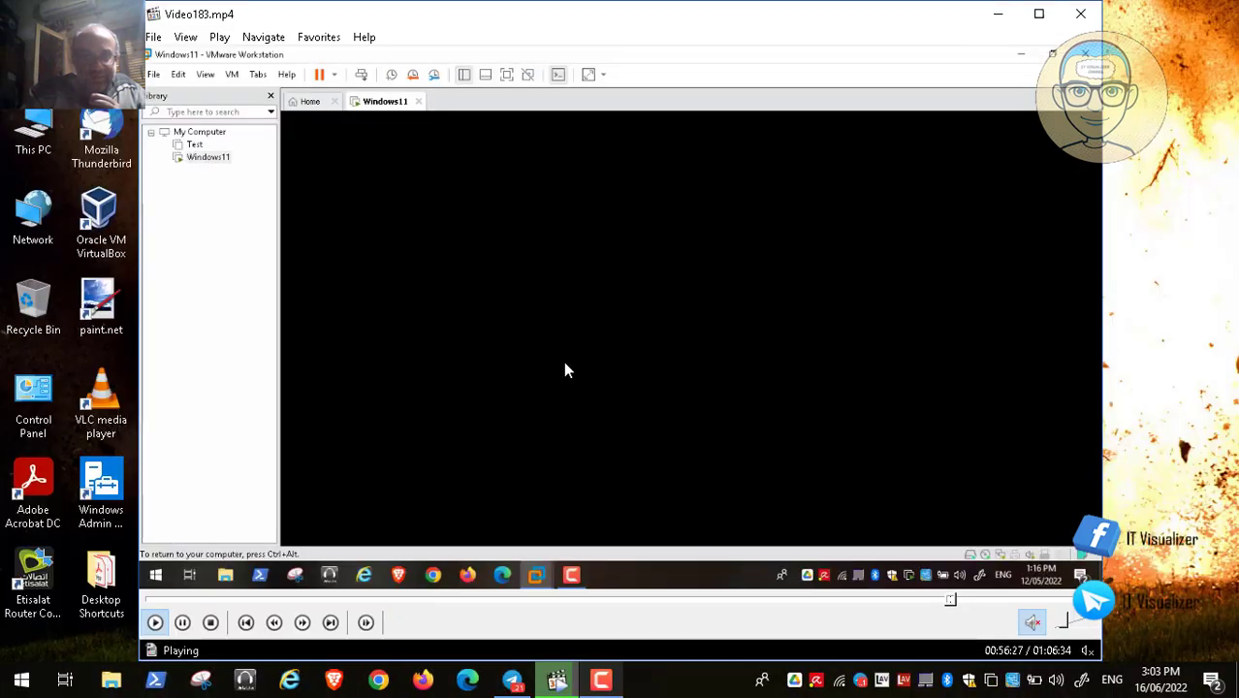
left_click(182, 622)
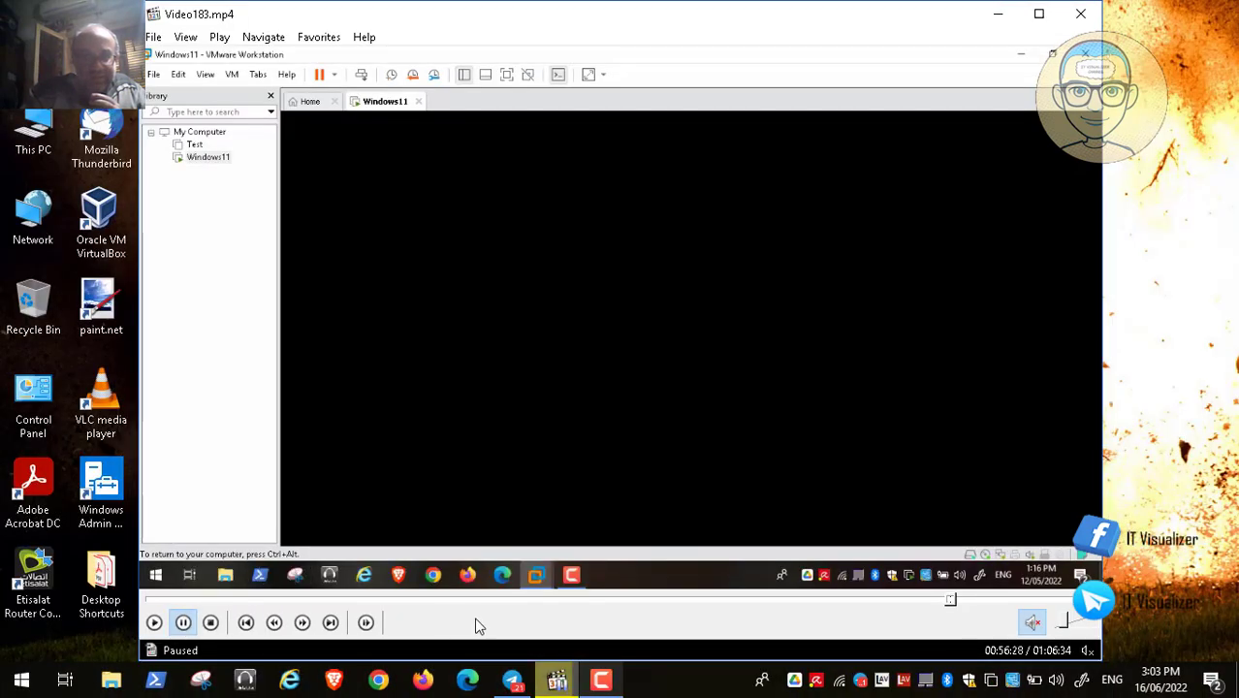
left_click(601, 684)
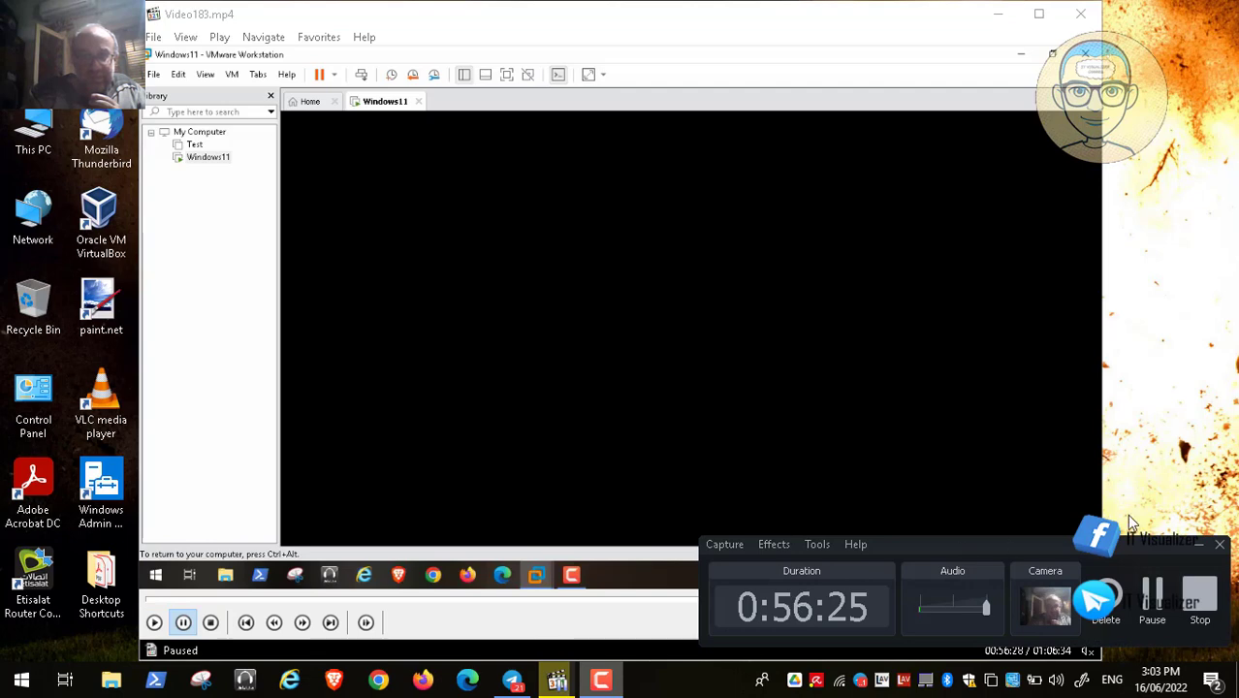
left_click(1152, 593)
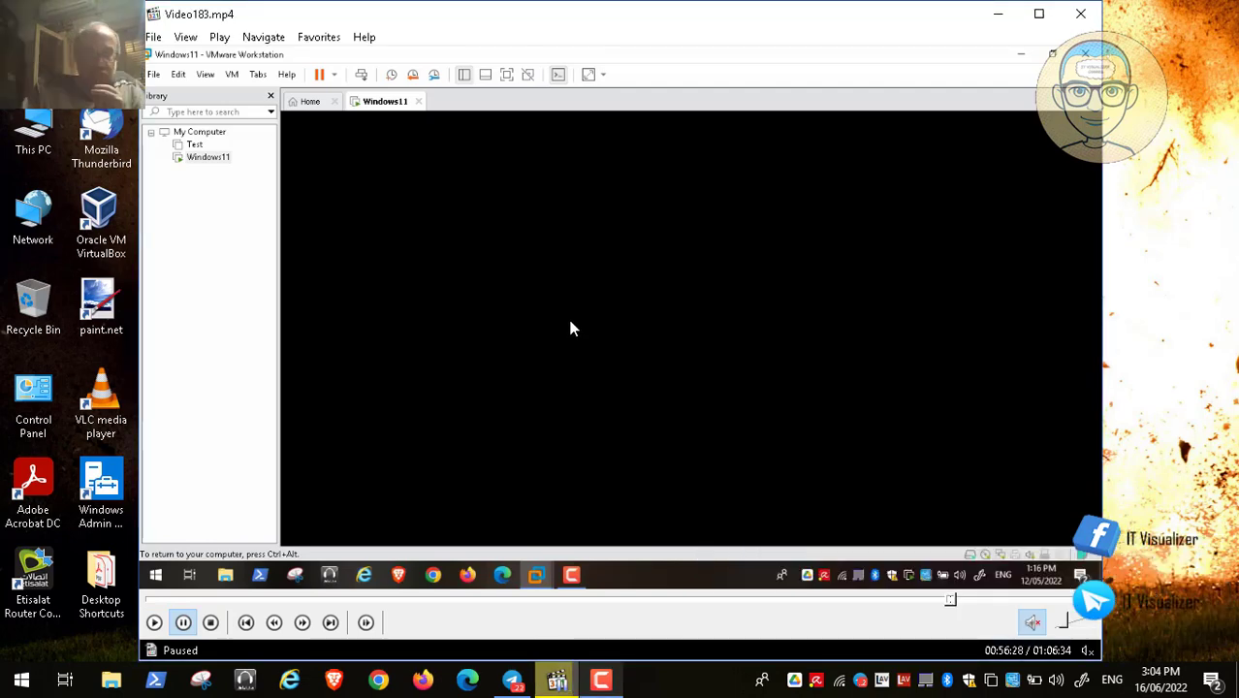
double_click(570, 329)
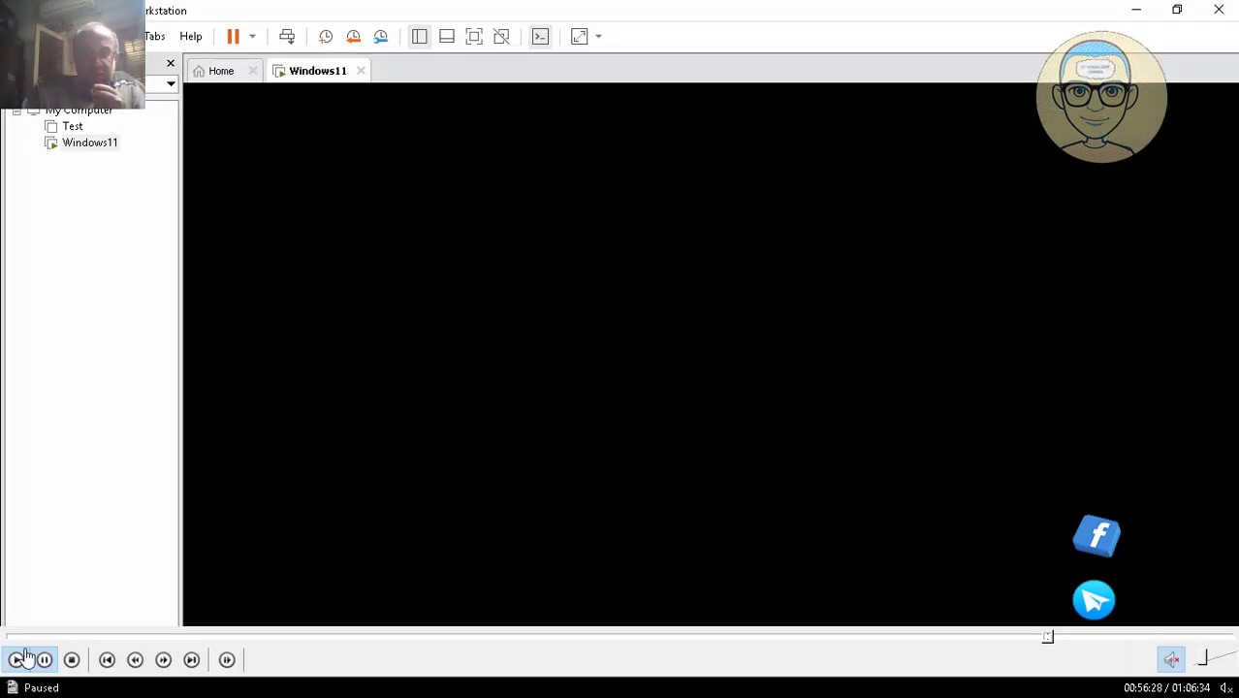
left_click(20, 659)
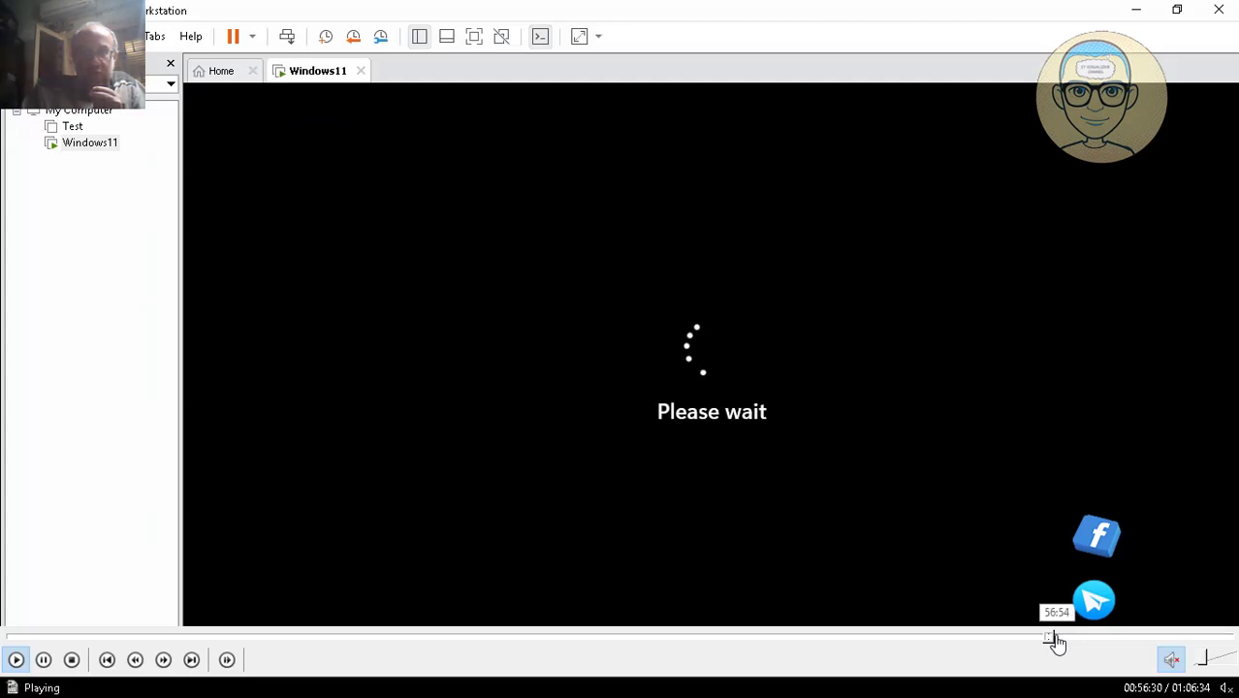
left_click(1054, 637)
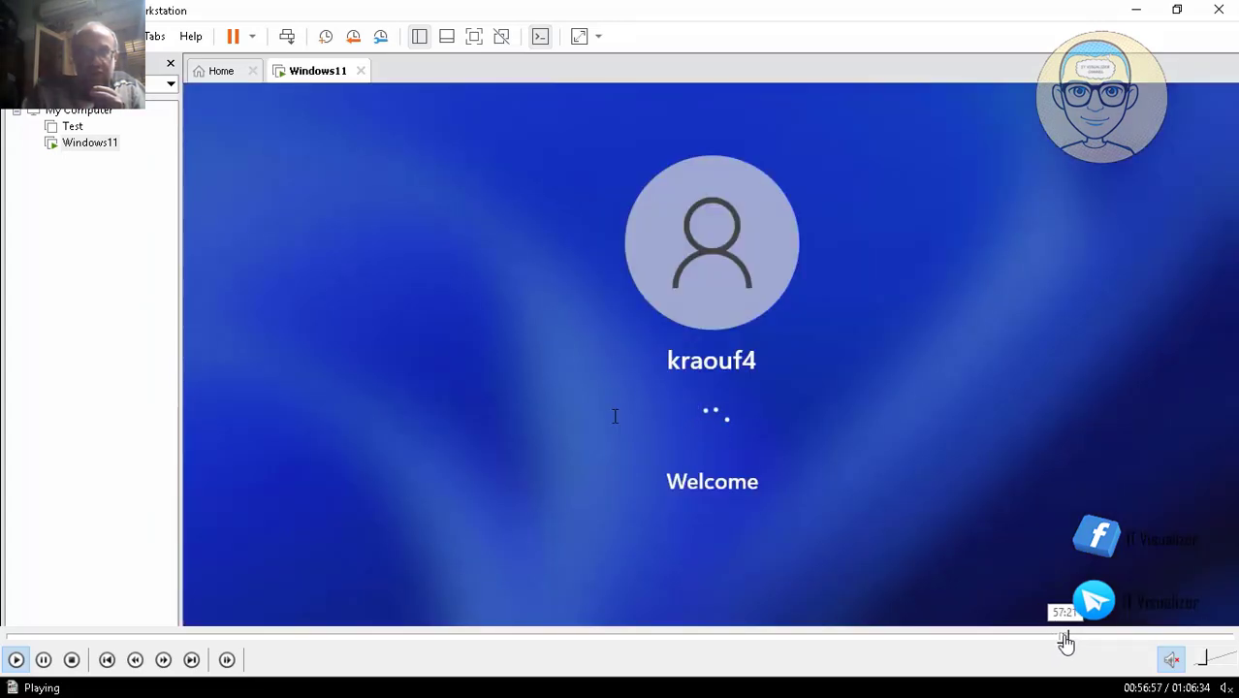
left_click(1065, 637)
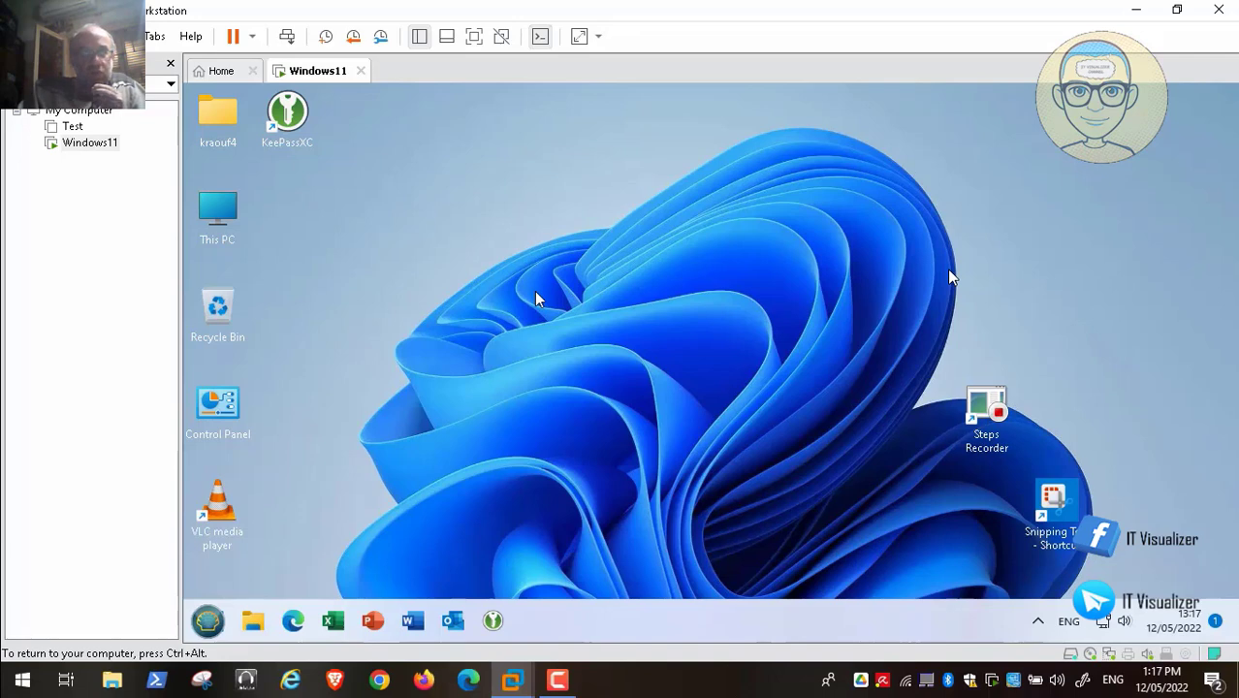
mouse_move(320, 642)
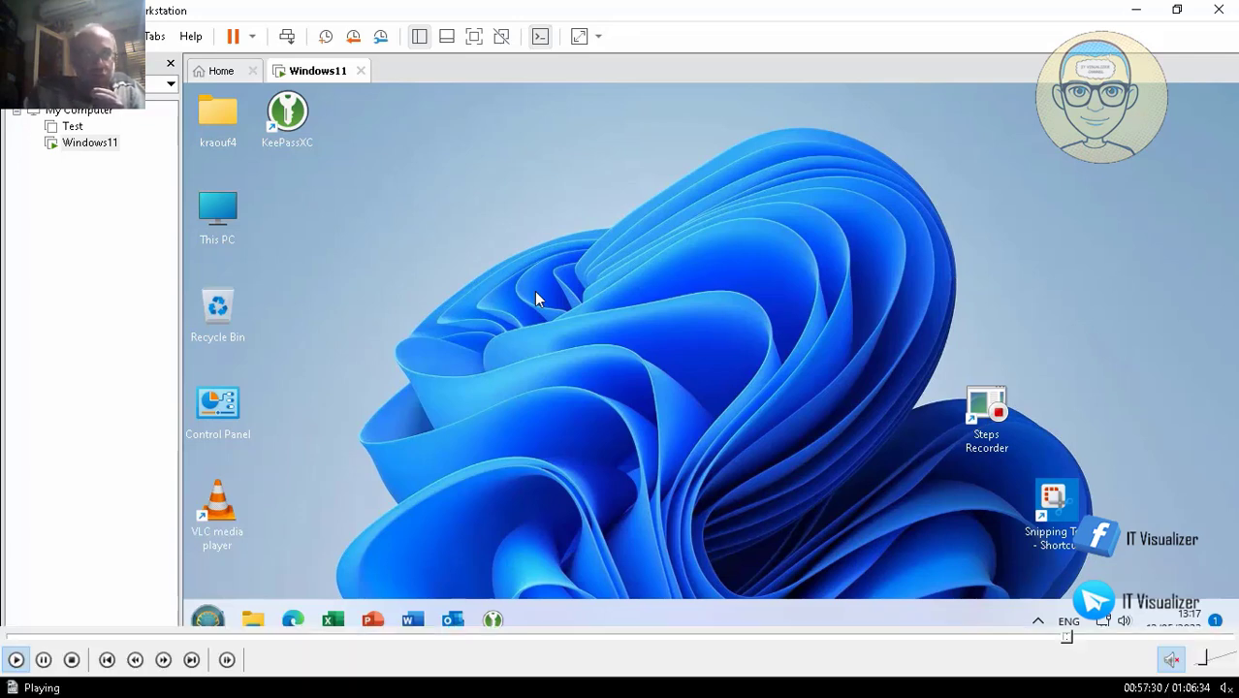
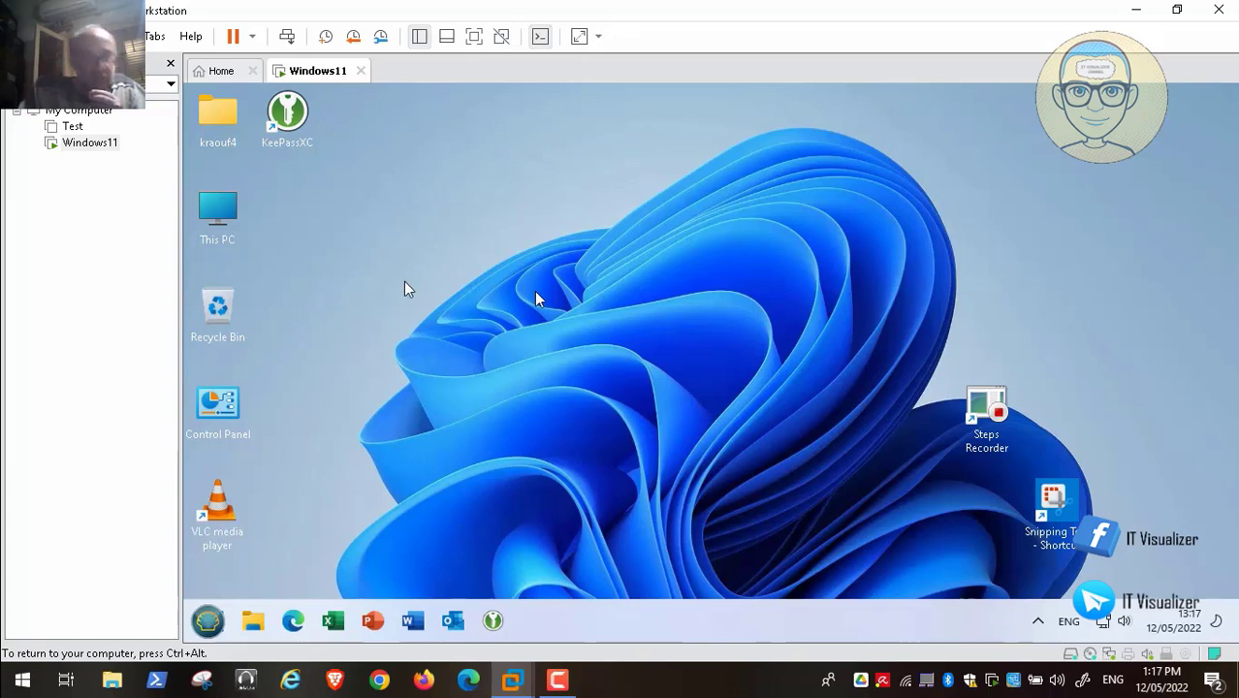
- Open Region from Control Panel, showing short date dd/MM/yyyy and short time HH:mm:ss
key("space")
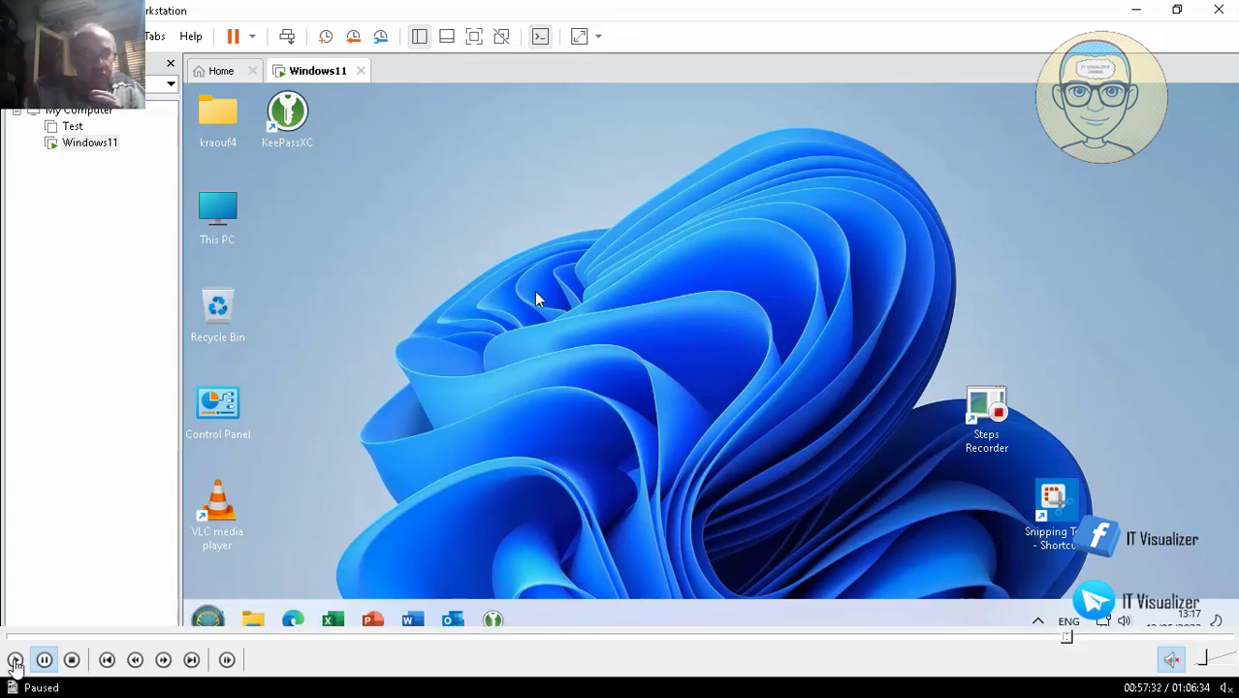
key("space")
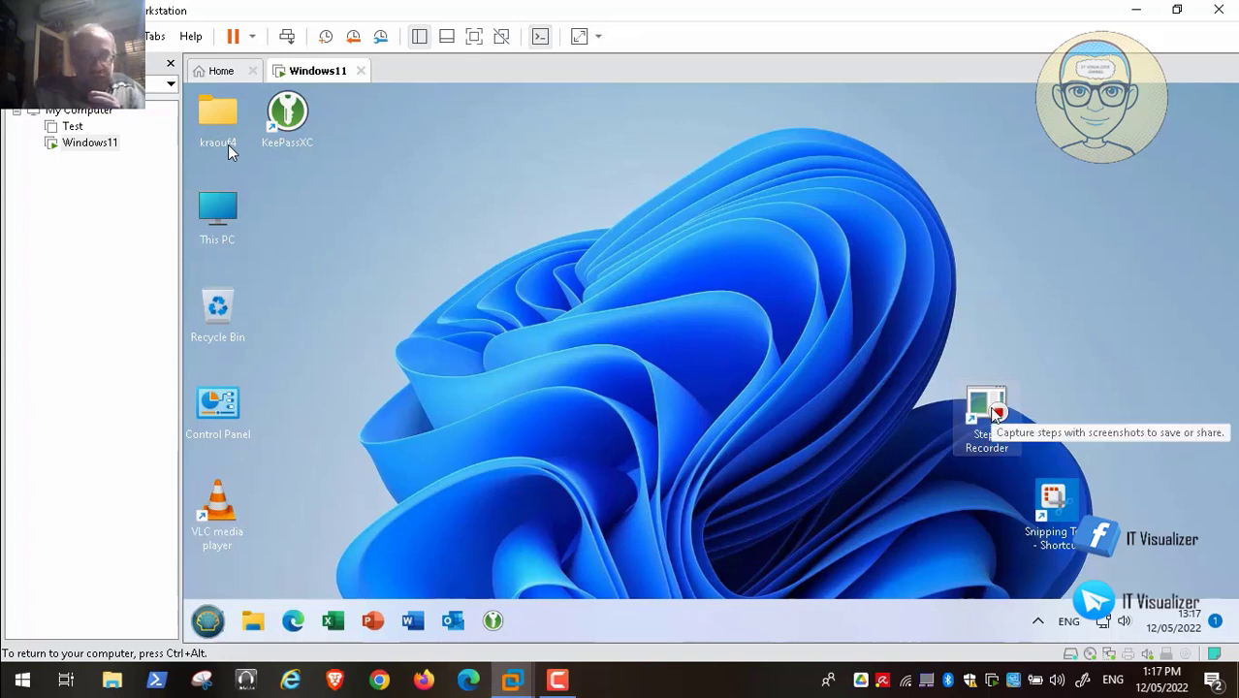
mouse_move(907, 645)
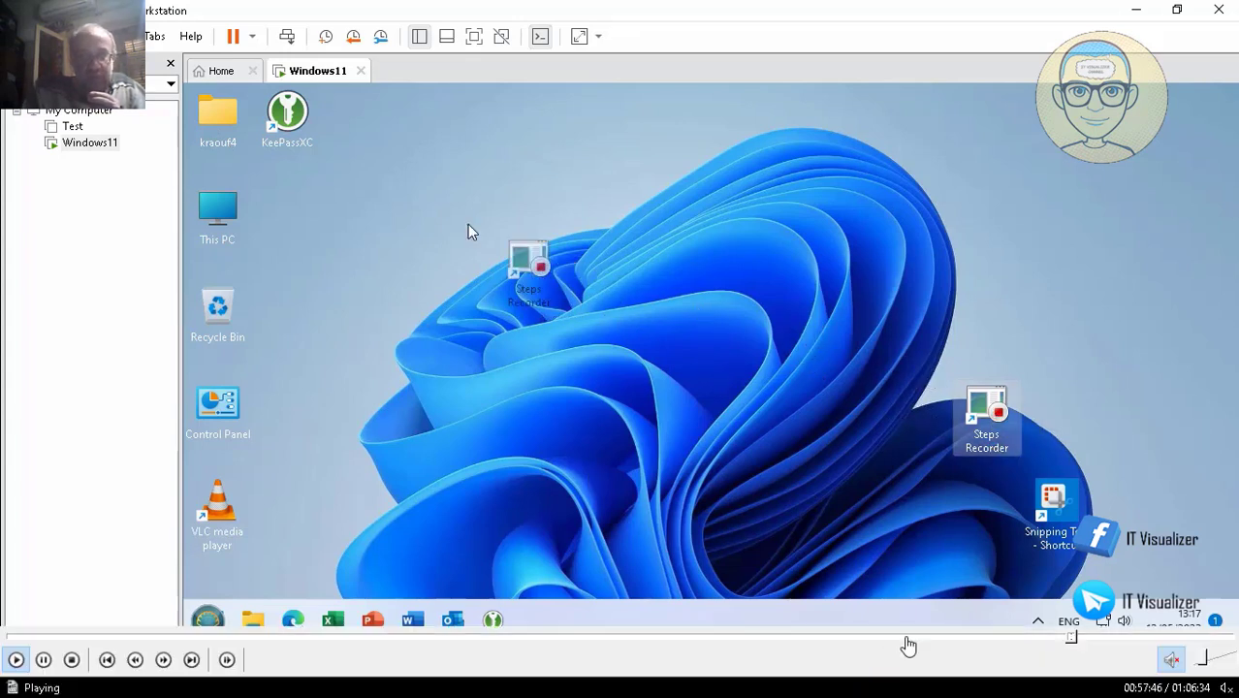
left_click(1081, 638)
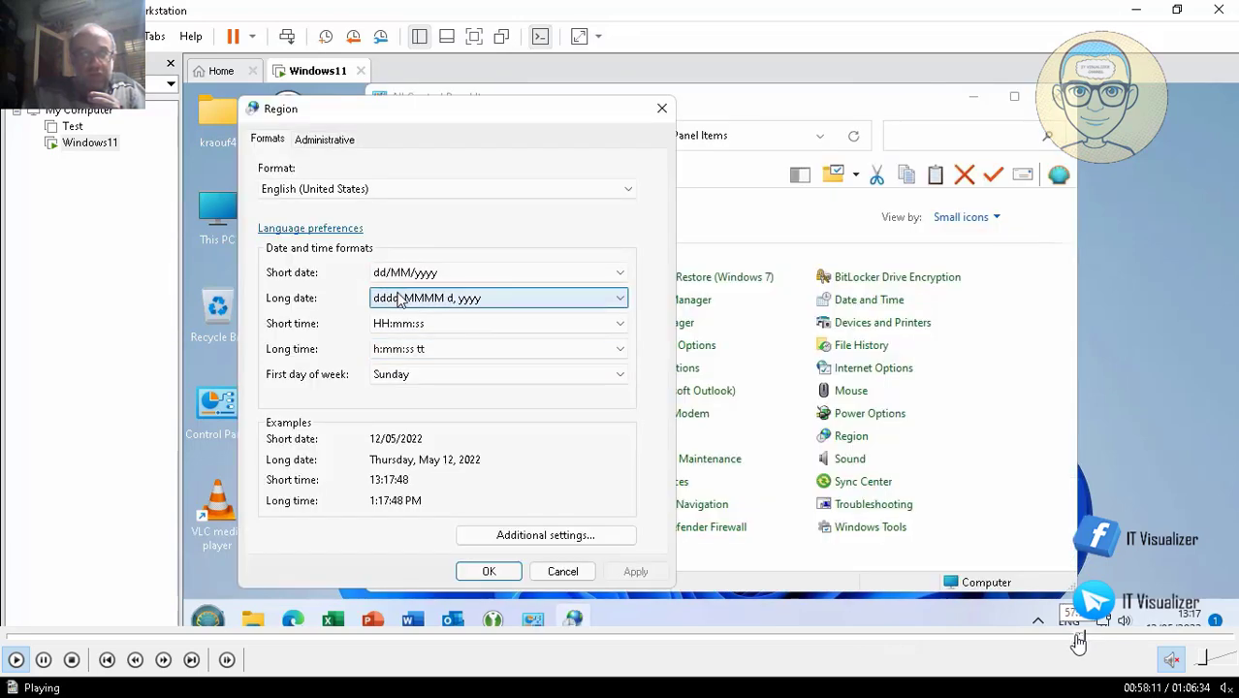
- Change the short time format from HH:mm:ss to hh:mm:ss, then apply and close Region
left_click(1078, 638)
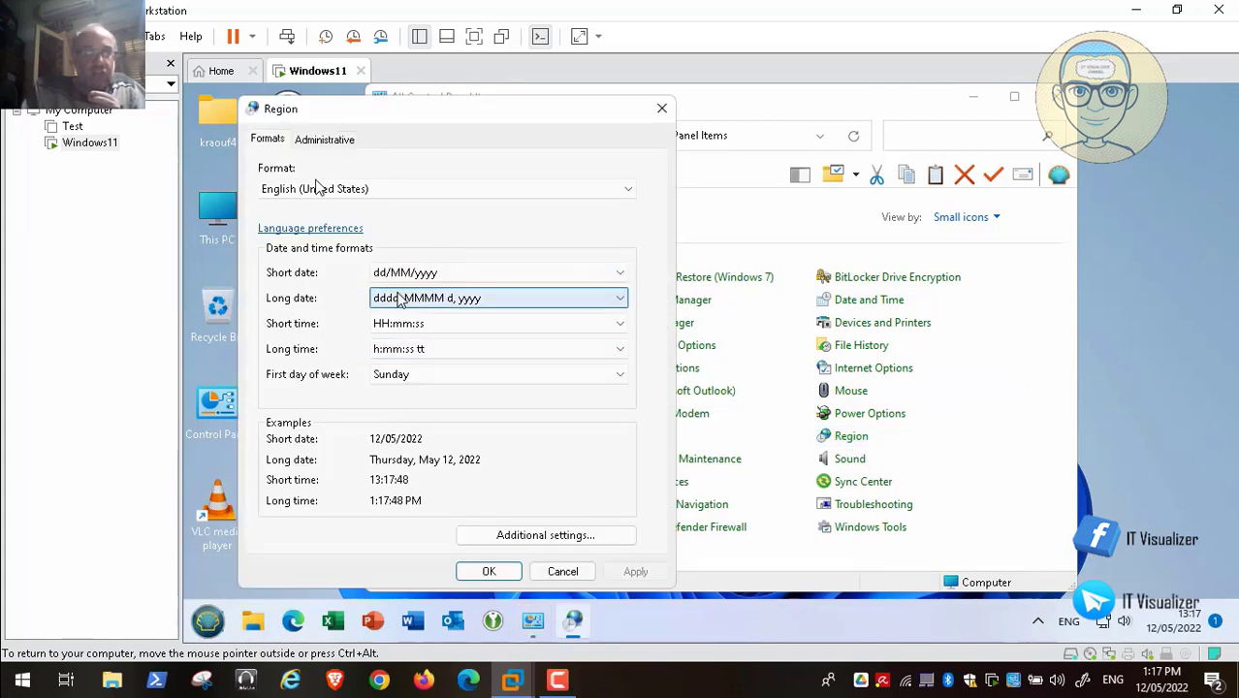
left_click(388, 325)
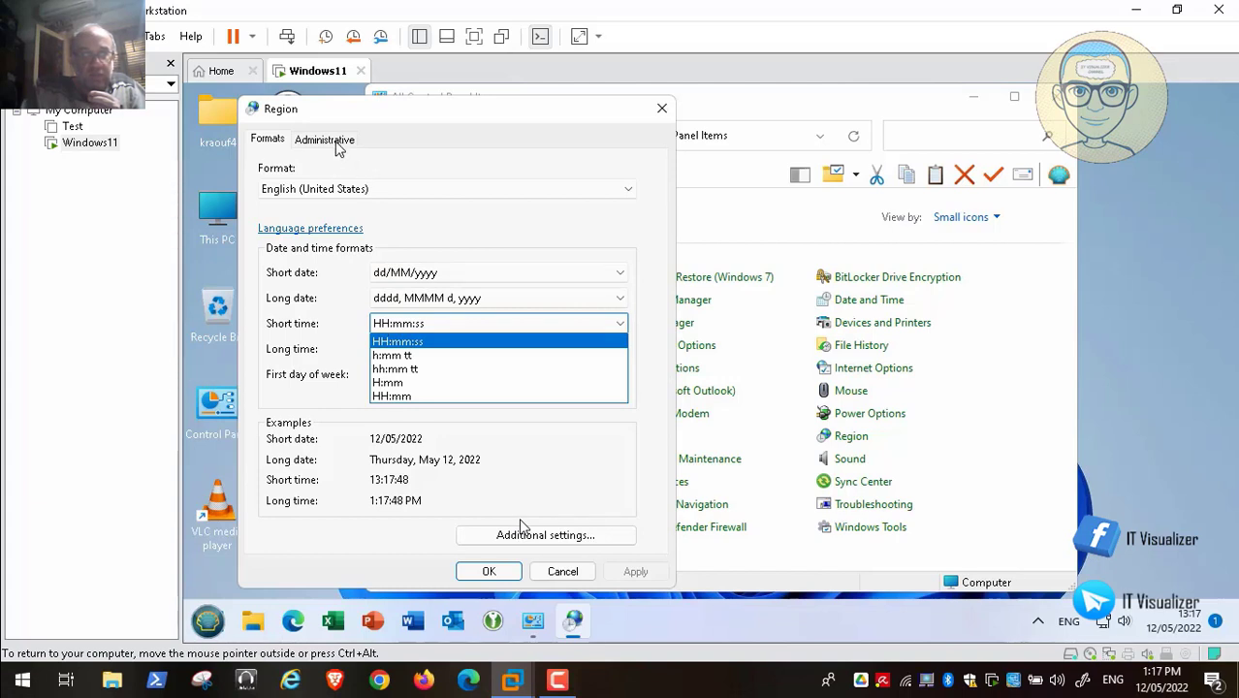
left_click(333, 143)
left_click(549, 537)
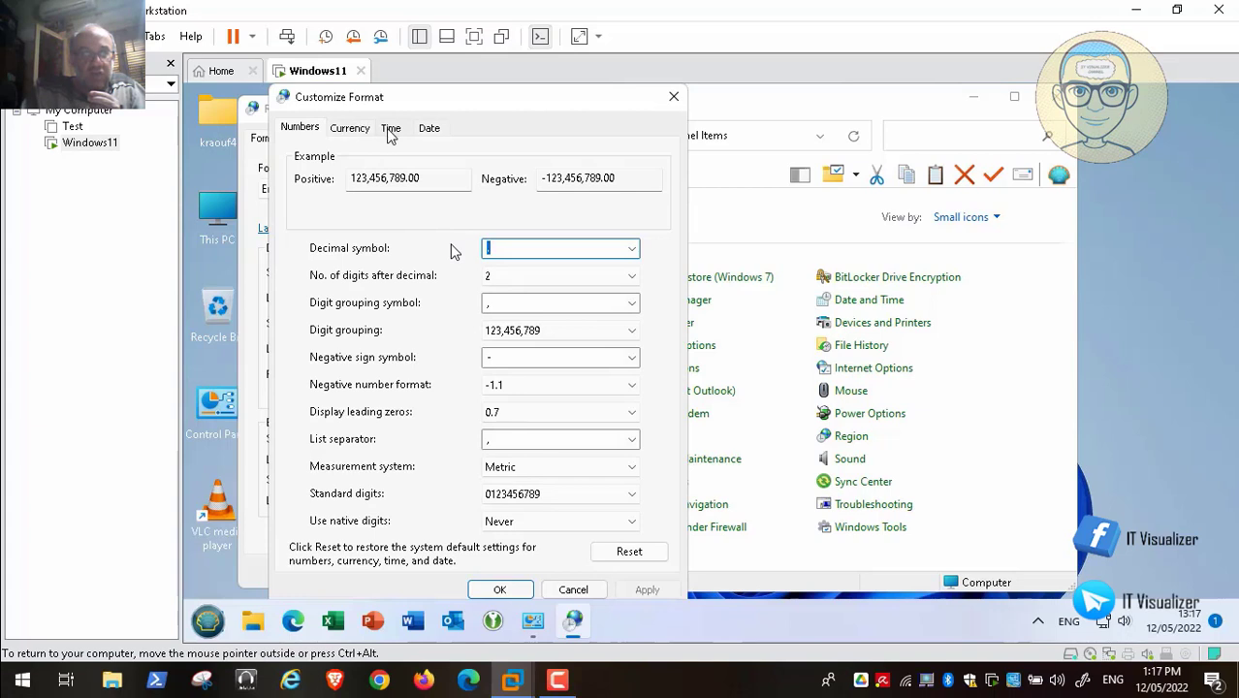
left_click(390, 128)
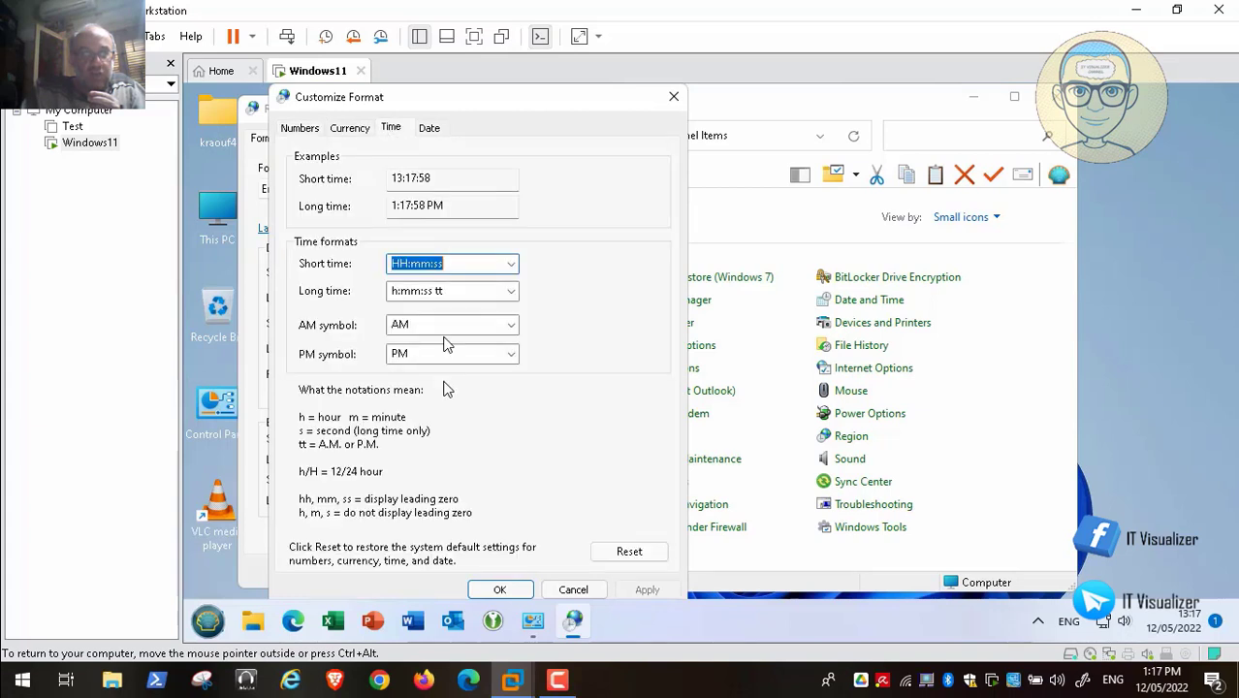
left_click(409, 264)
key("BackSpace")
key("BackSpace")
type("h")
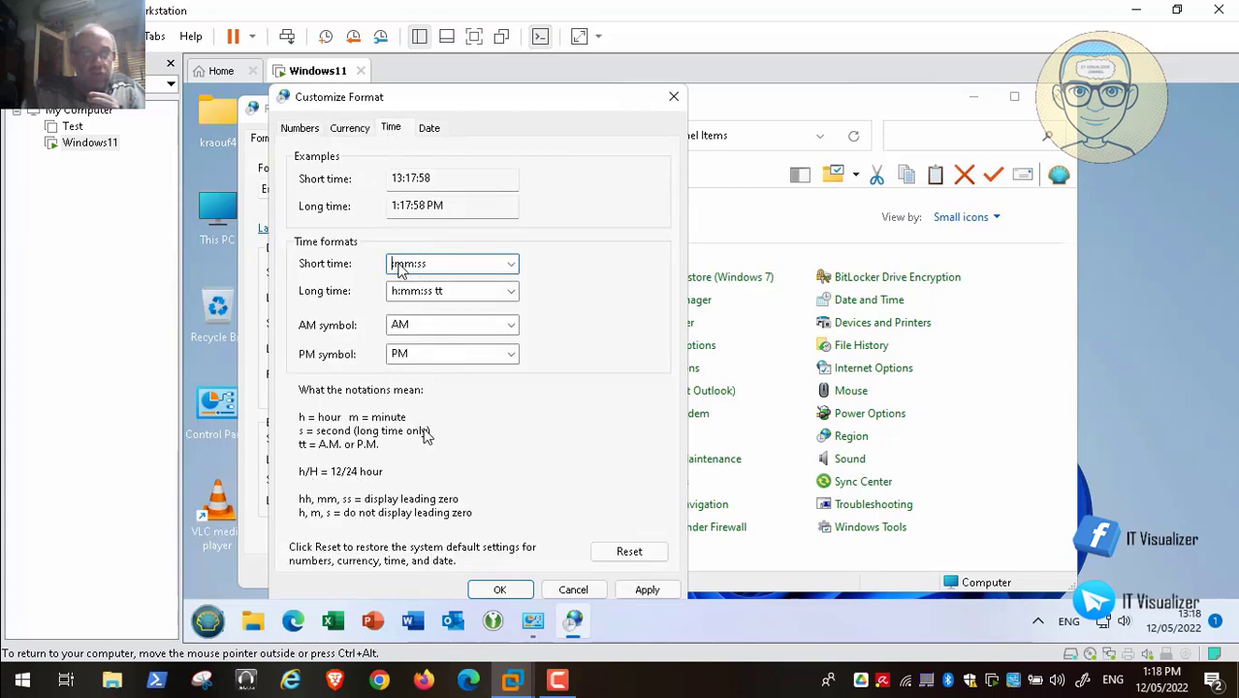
type("h")
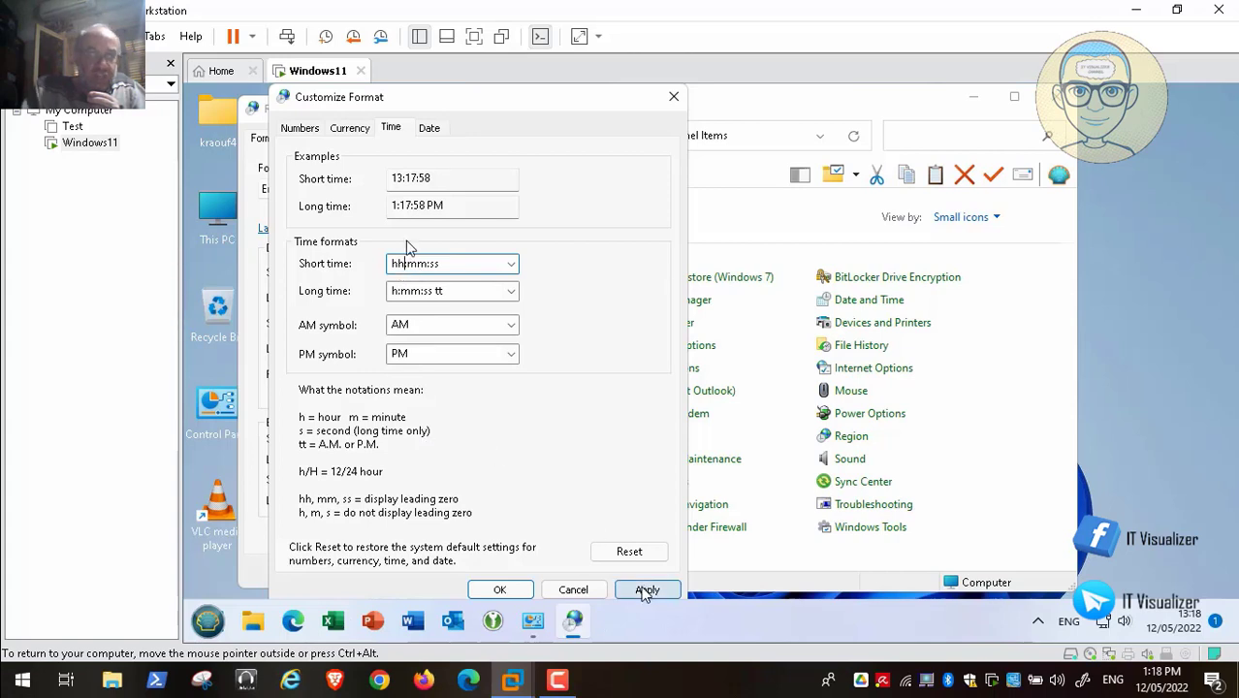
left_click(646, 590)
left_click(499, 589)
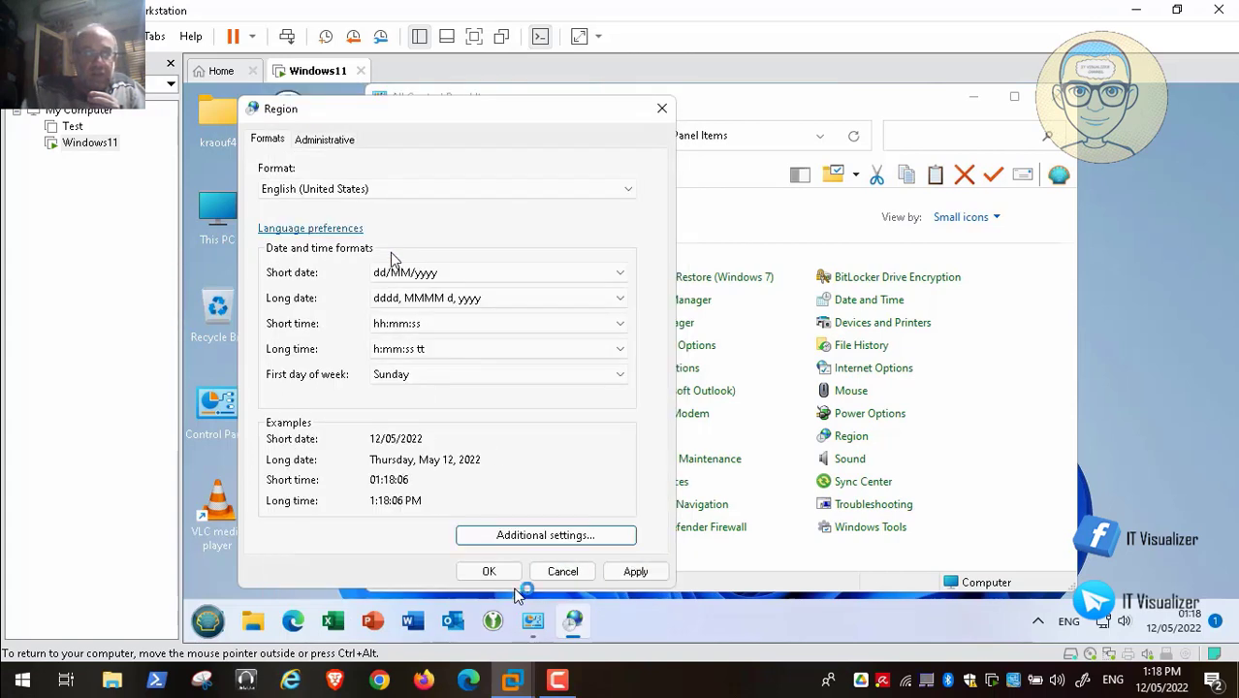
left_click(636, 572)
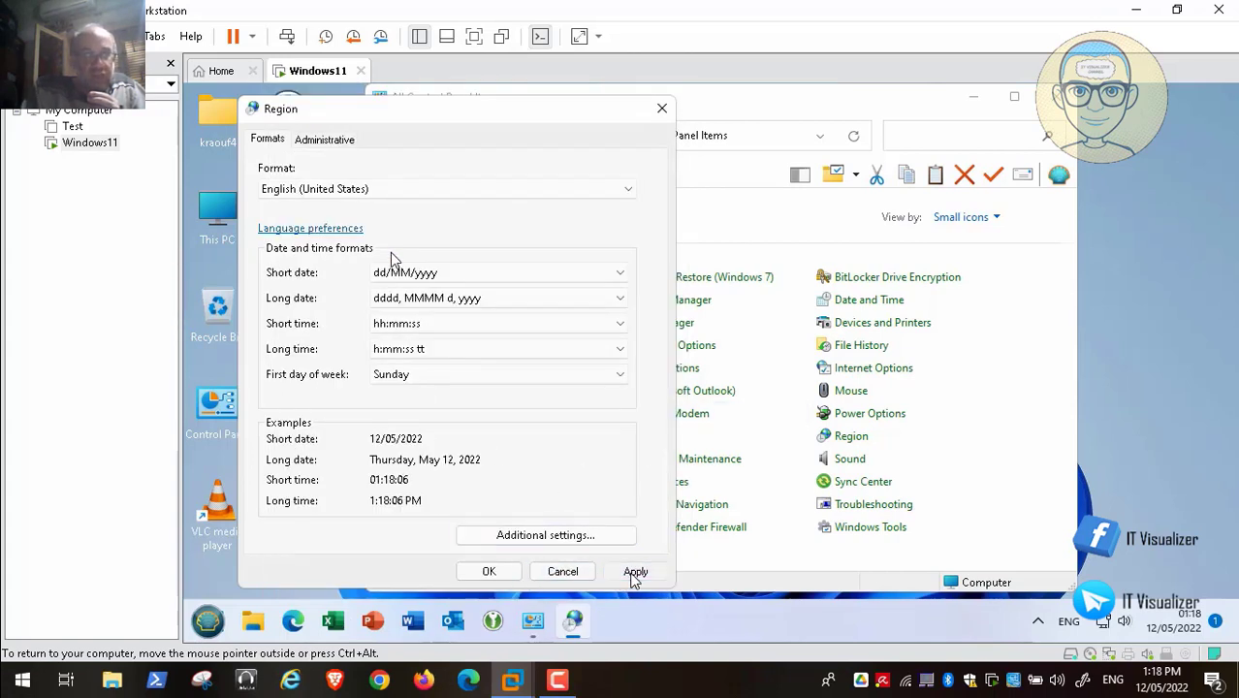
left_click(489, 572)
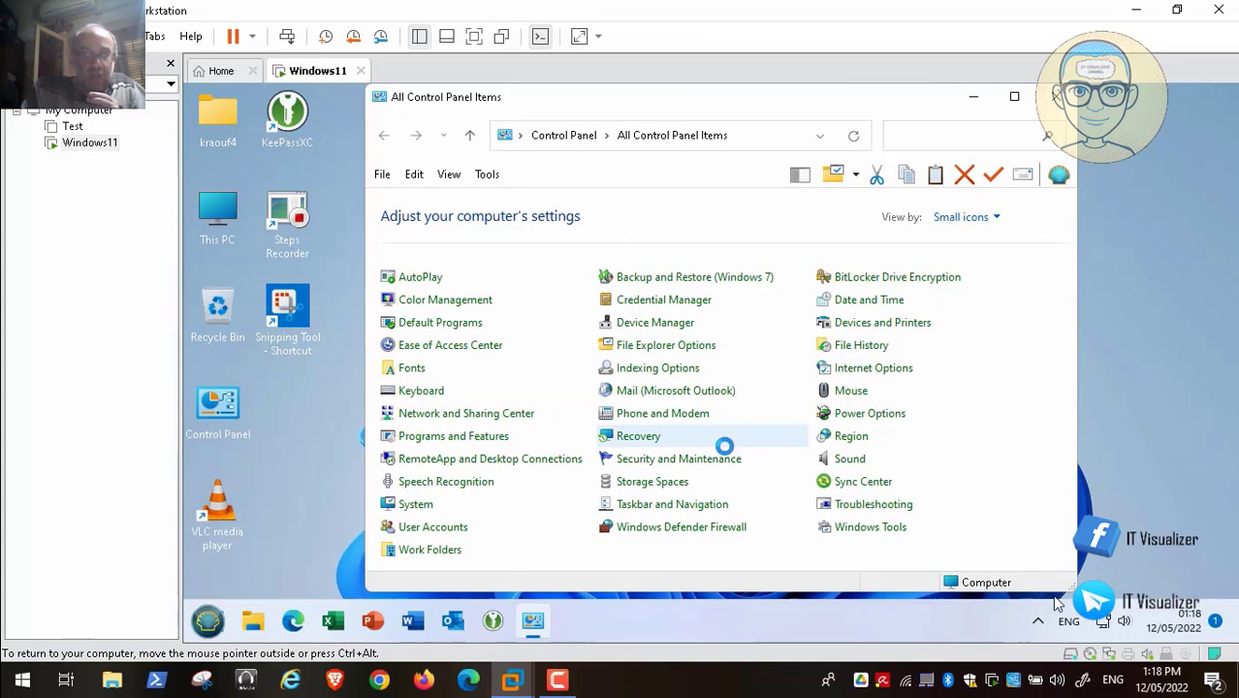
- Close the All Control Panel Items window so the Windows 11 desktop shows
mouse_move(1079, 688)
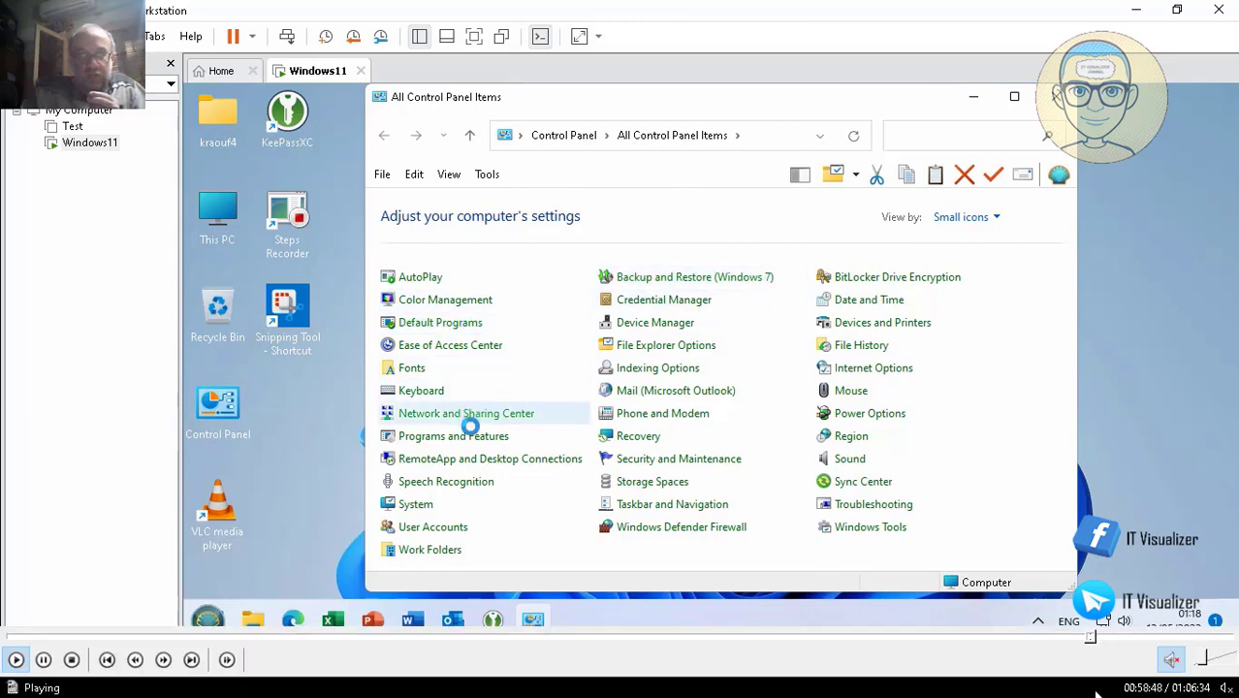
left_click(1101, 639)
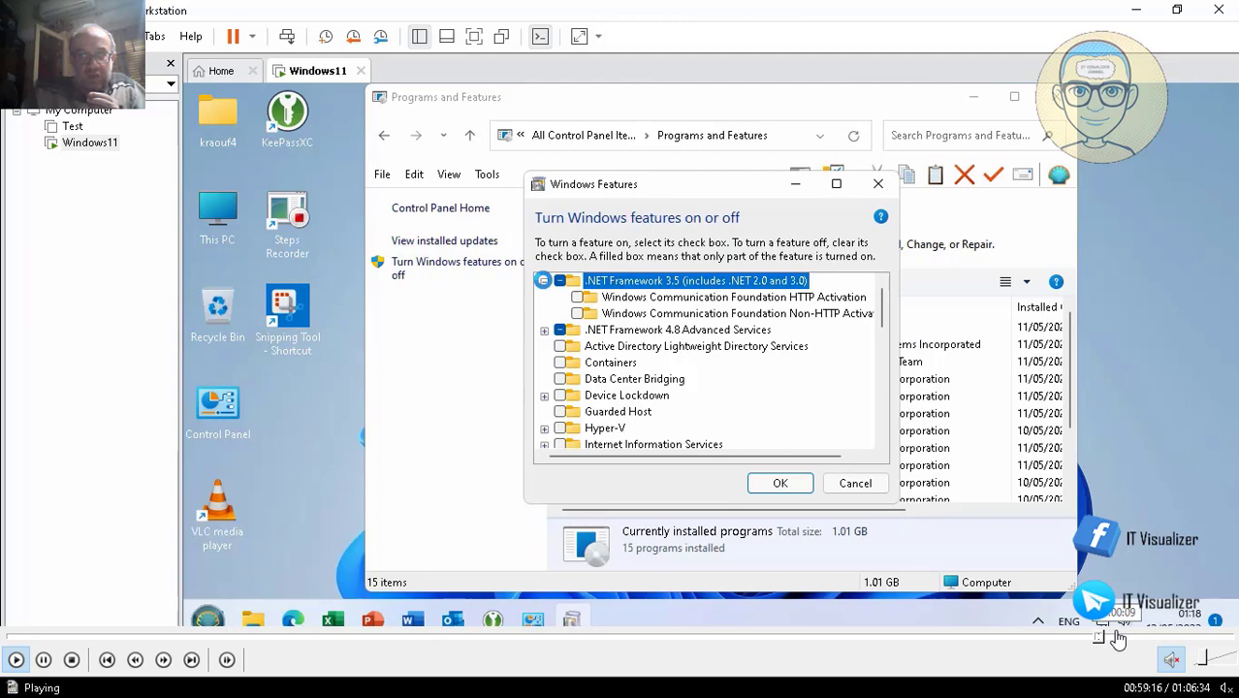
left_click(1116, 638)
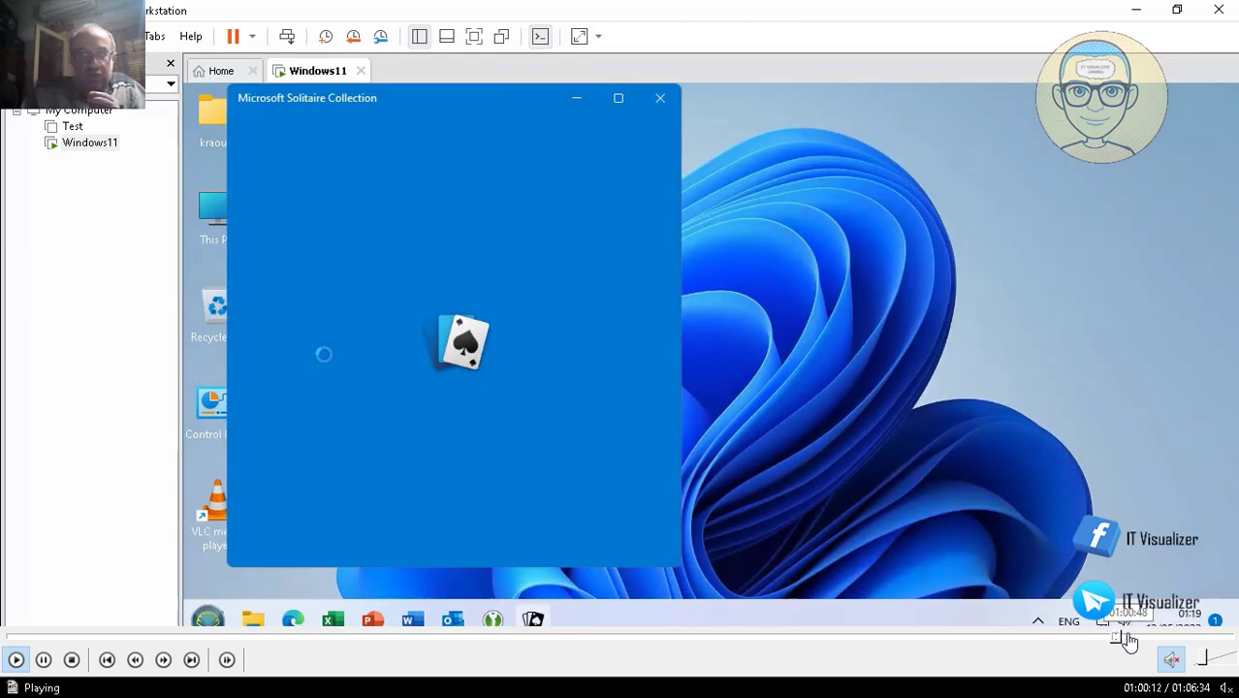
left_click(1127, 638)
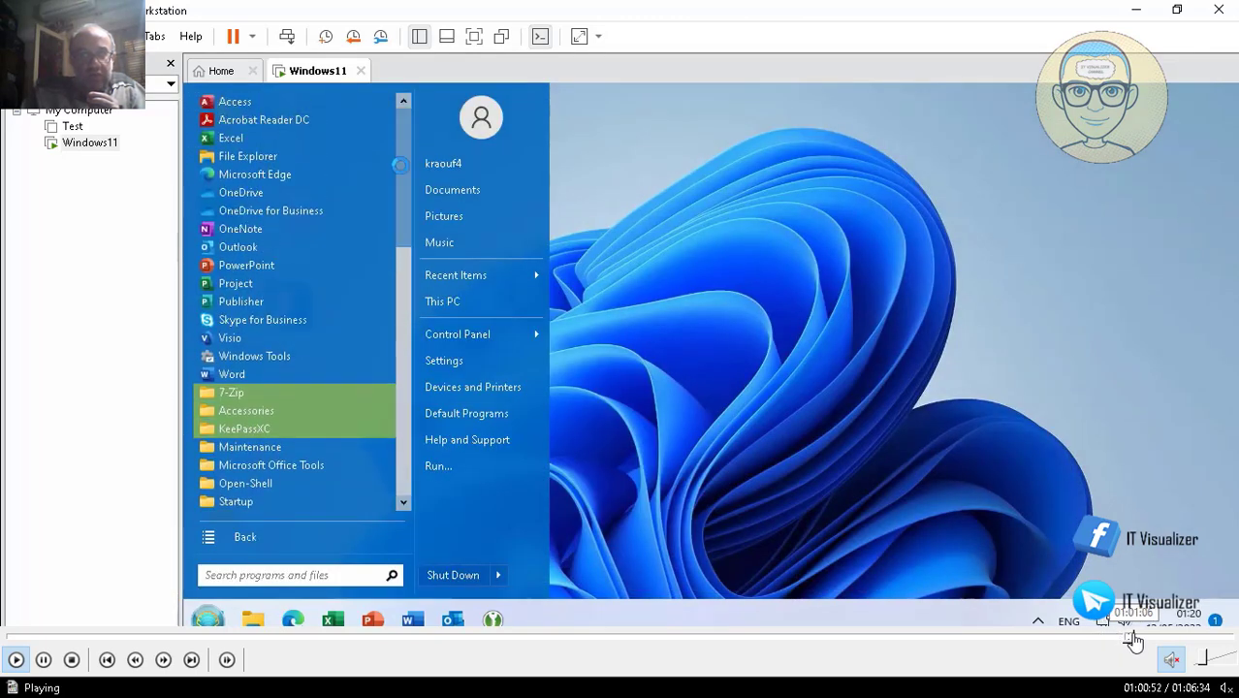
left_click(1136, 638)
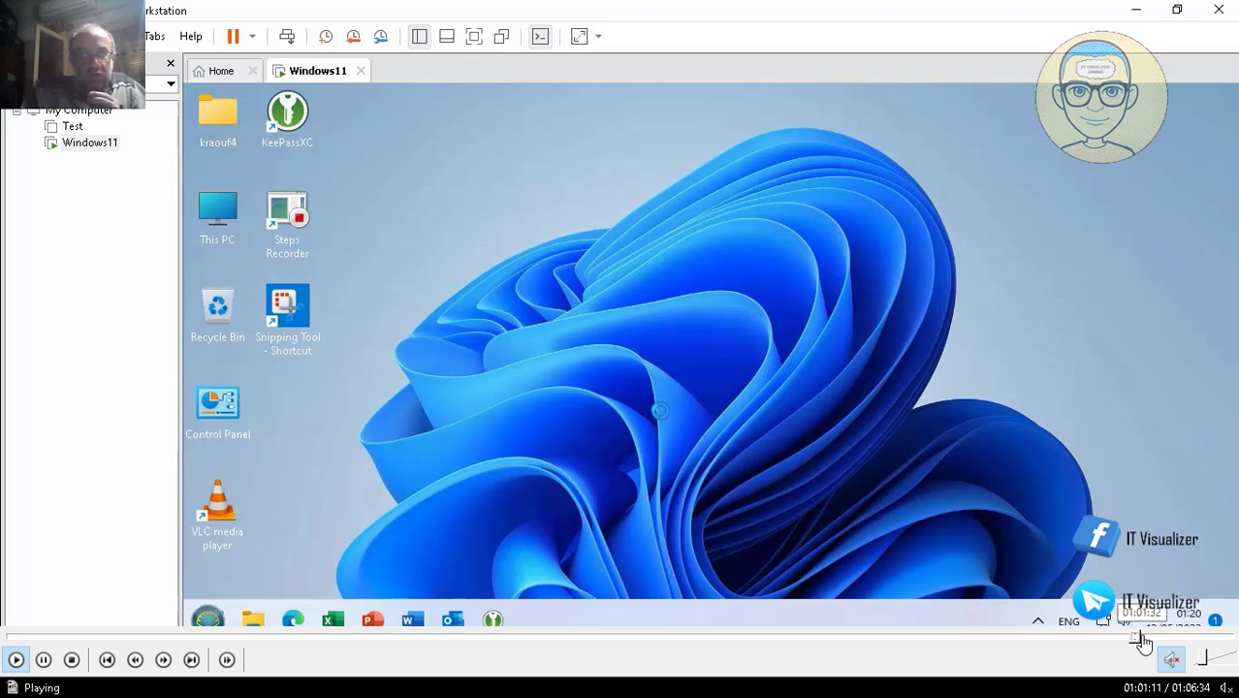
left_click(1136, 638)
left_click(1130, 638)
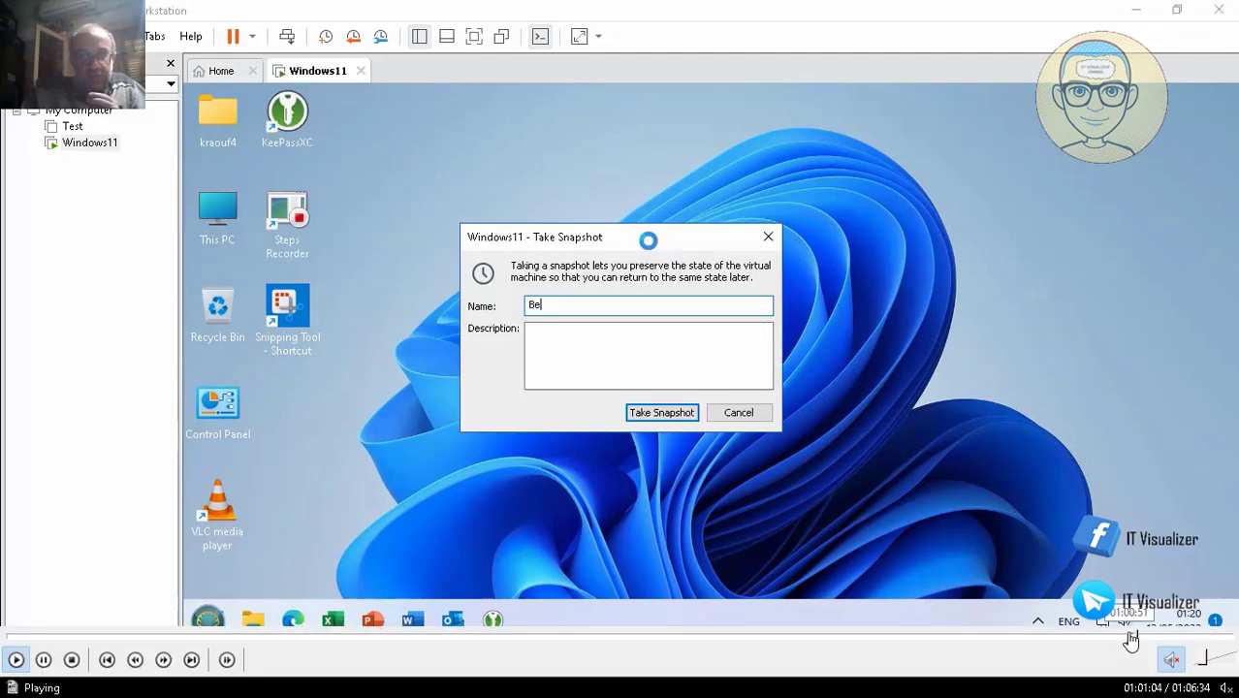
- Take a snapshot of the Windows11 VM named 'Before Tweakers'
left_click(1131, 638)
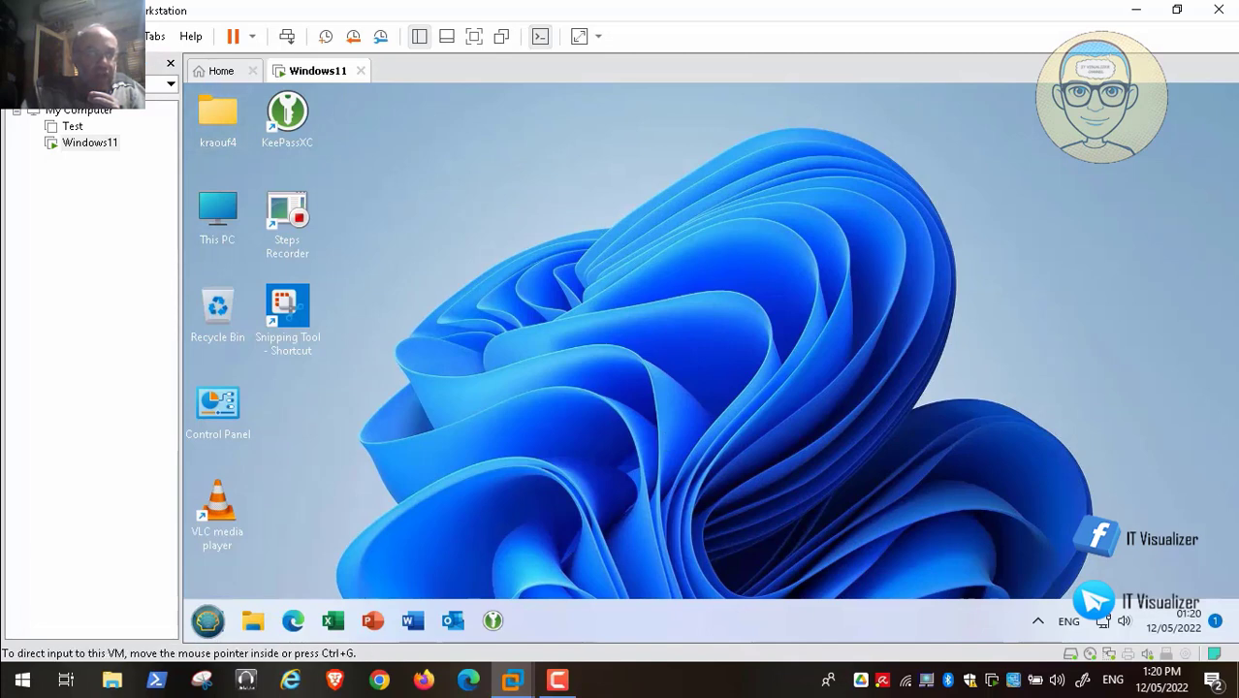
left_click(124, 35)
mouse_move(263, 173)
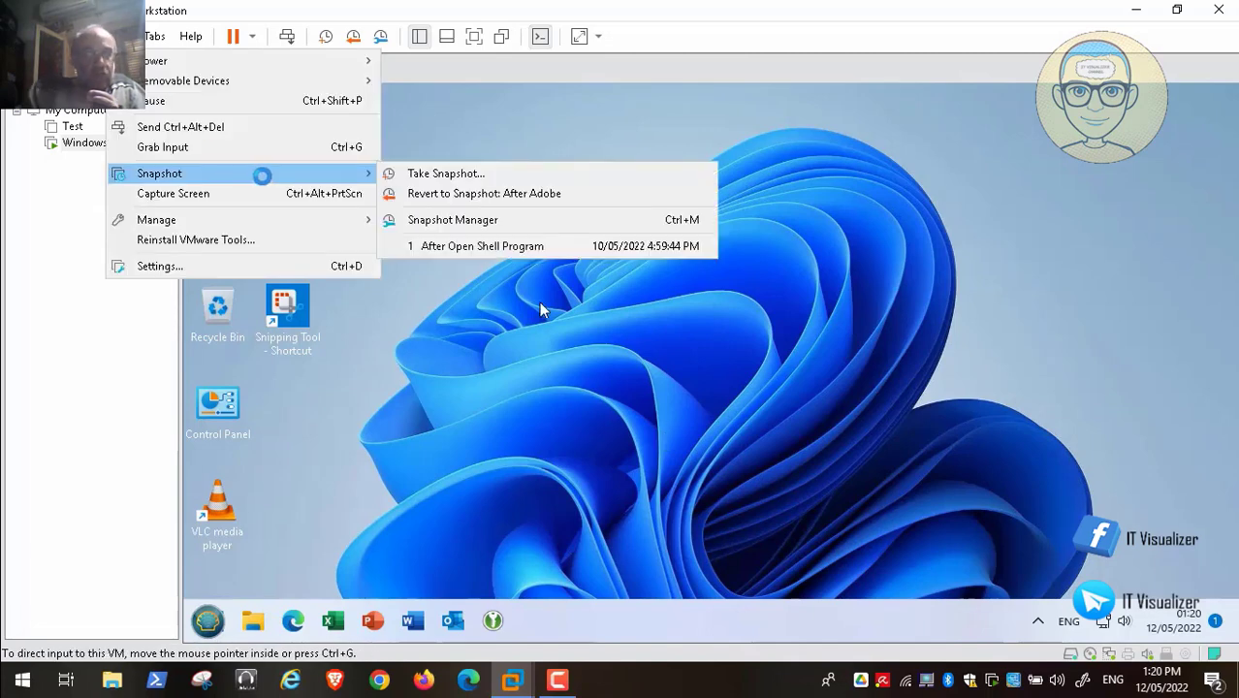
left_click(441, 173)
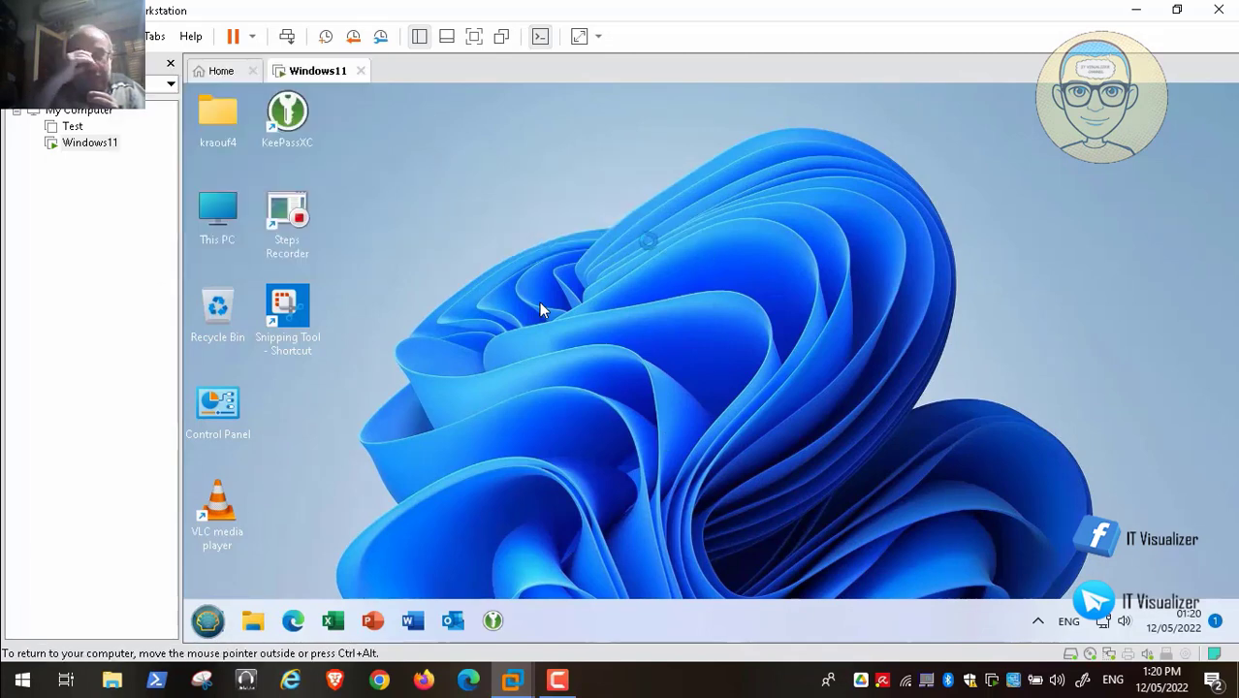
key("BackSpace")
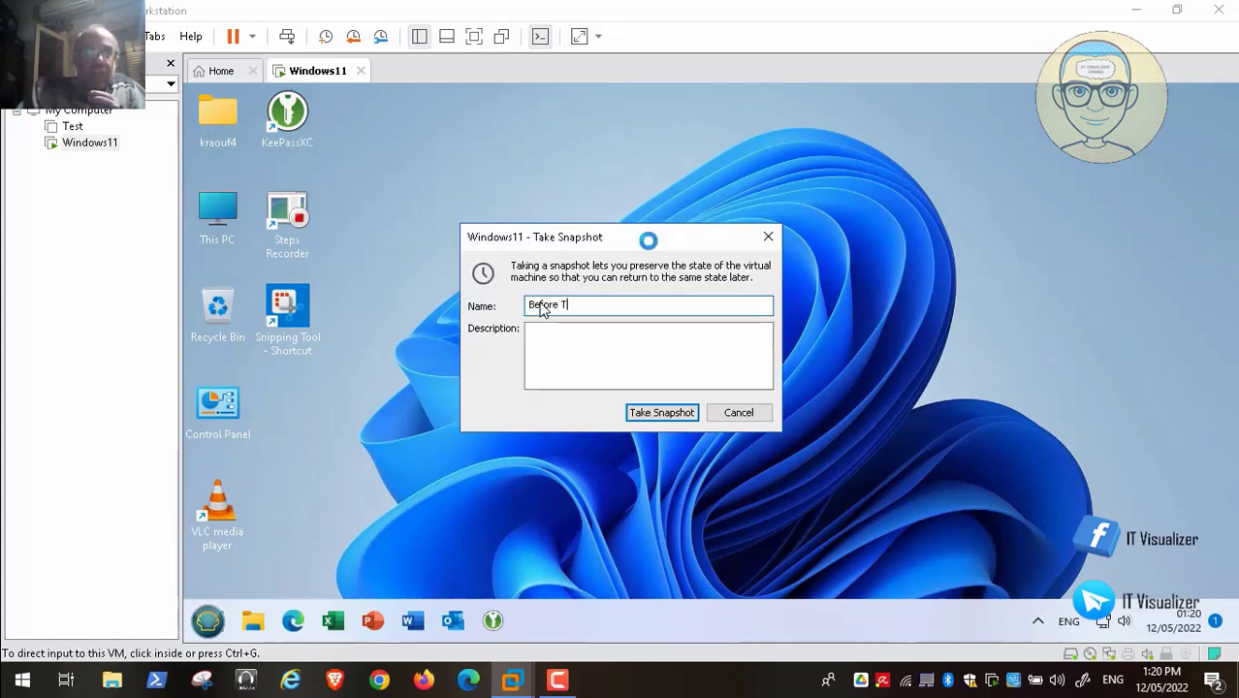
type("Before Tweakers")
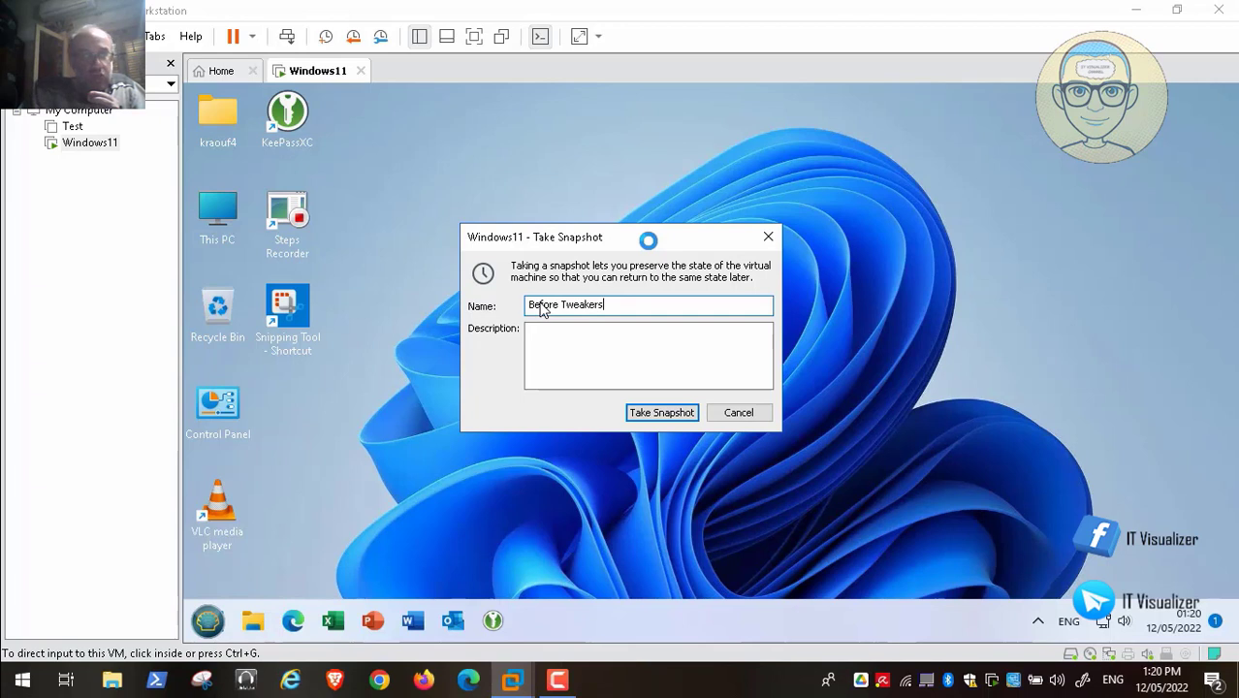
left_click(661, 412)
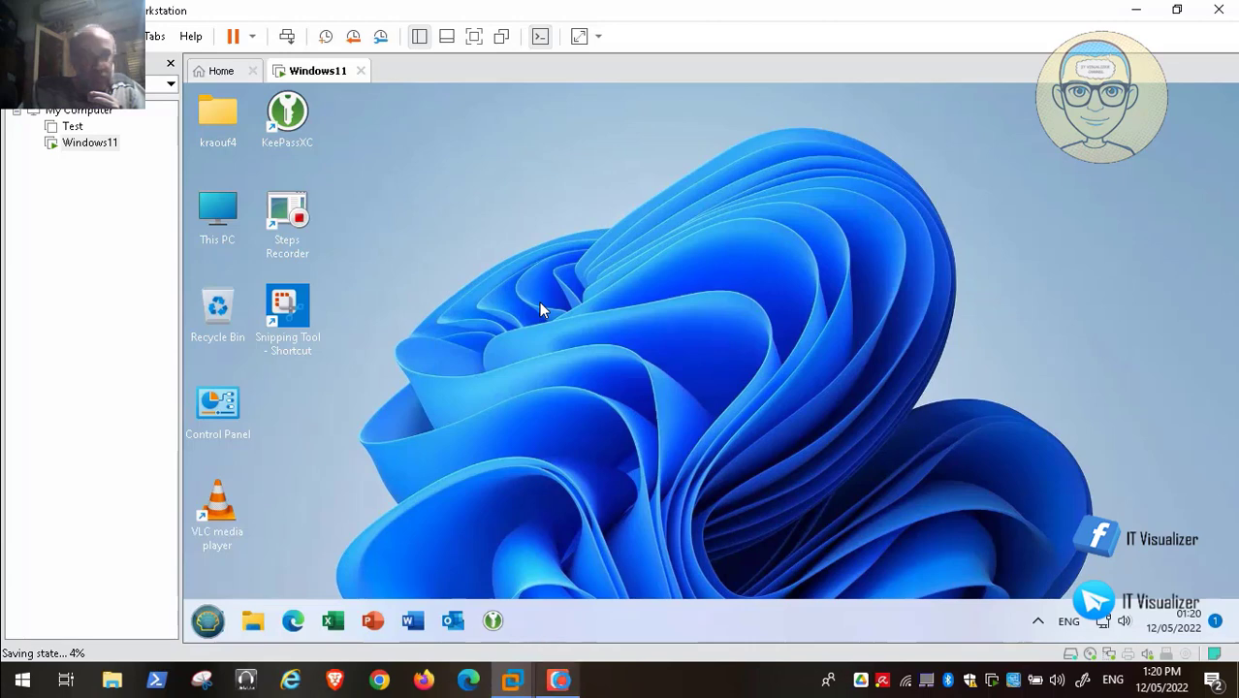
left_click(557, 680)
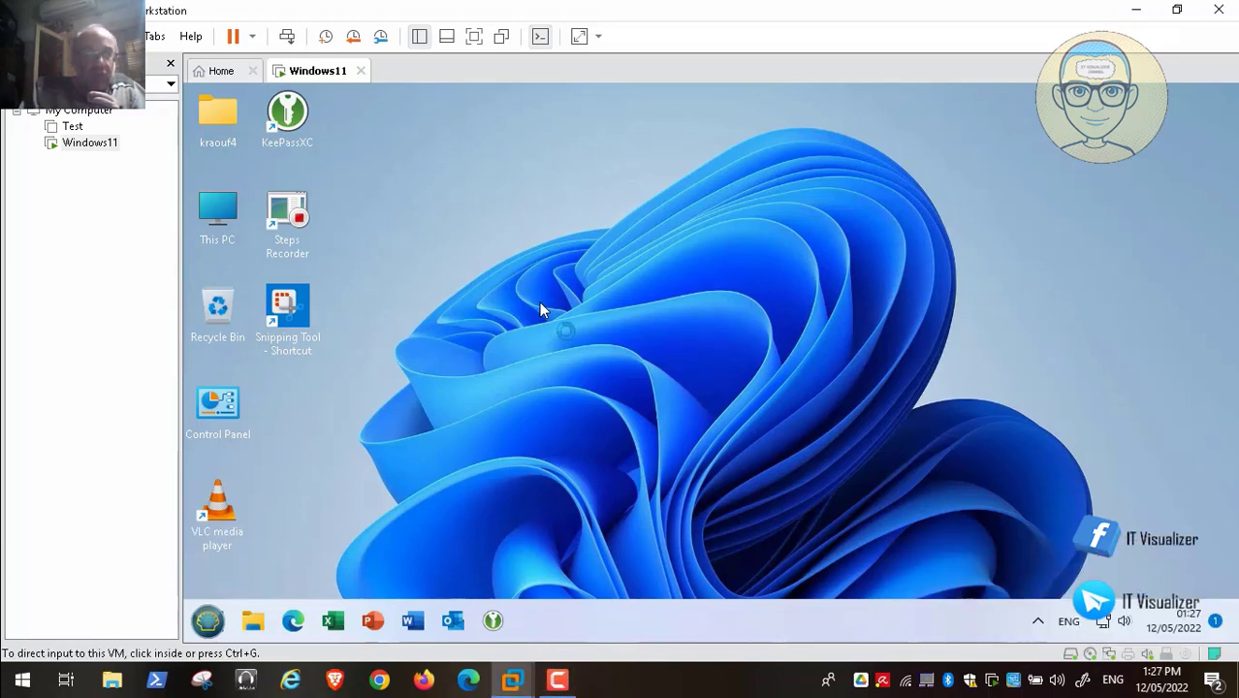
- Open the guest's System Properties through This PC > Properties on the desktop
left_click(539, 302)
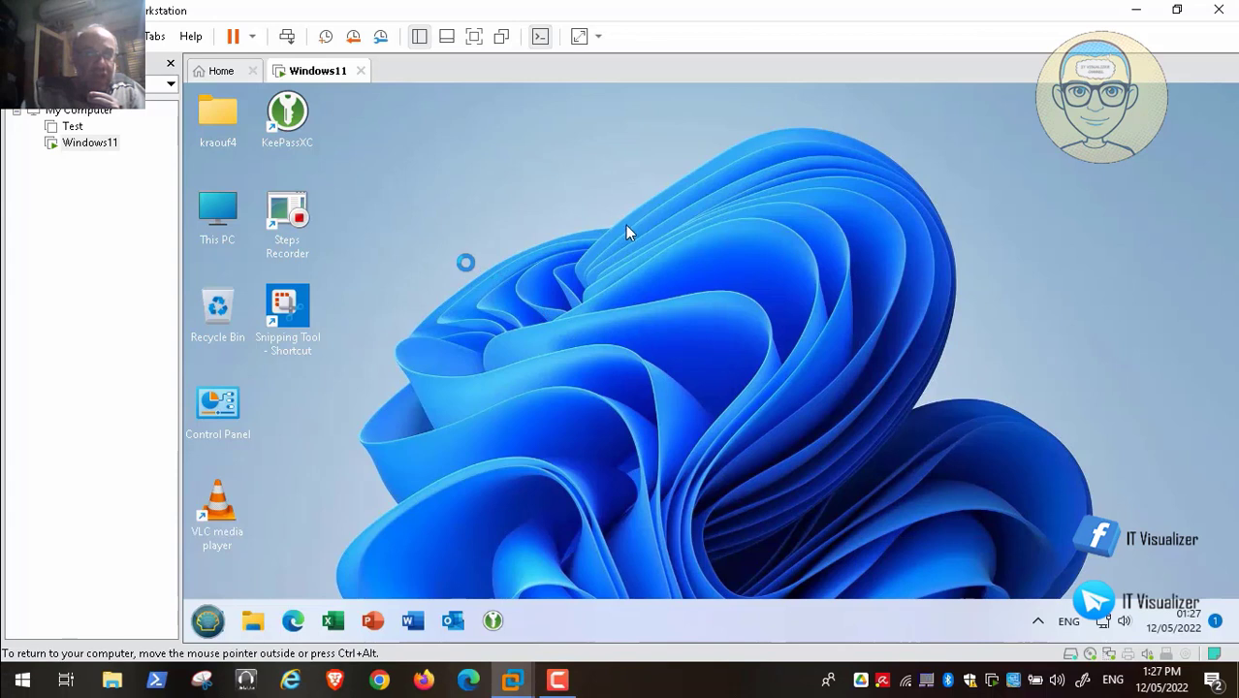
double_click(213, 214)
right_click(215, 219)
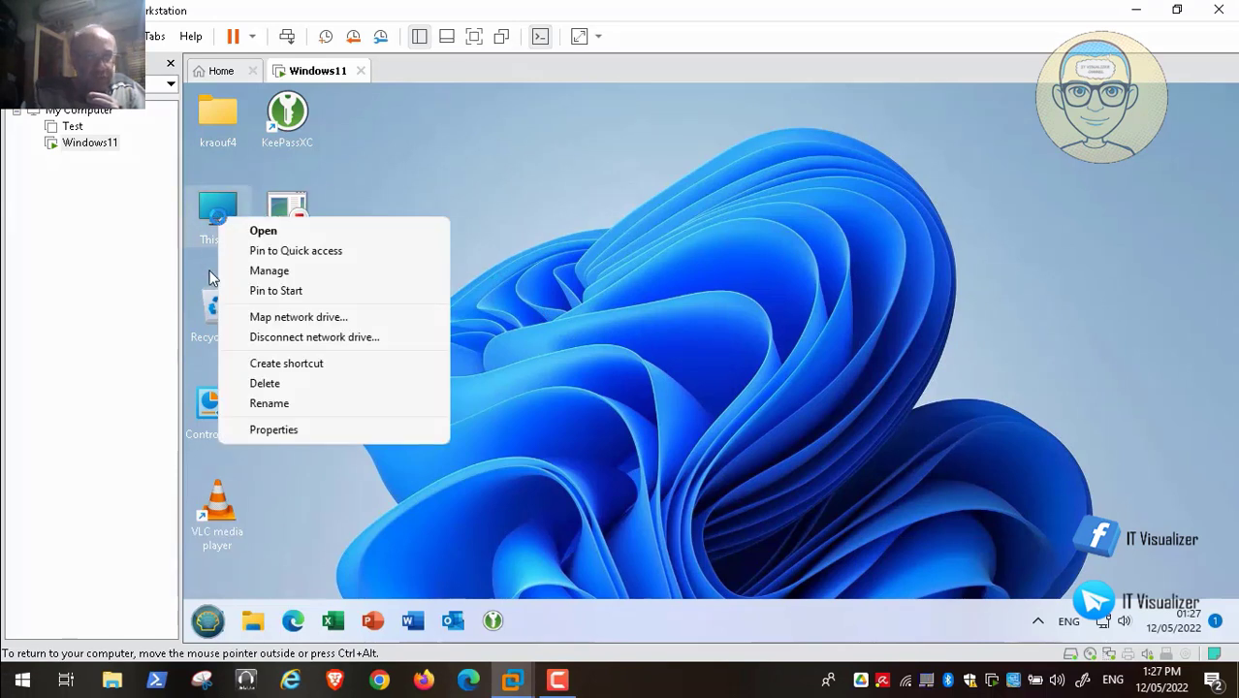
left_click(328, 429)
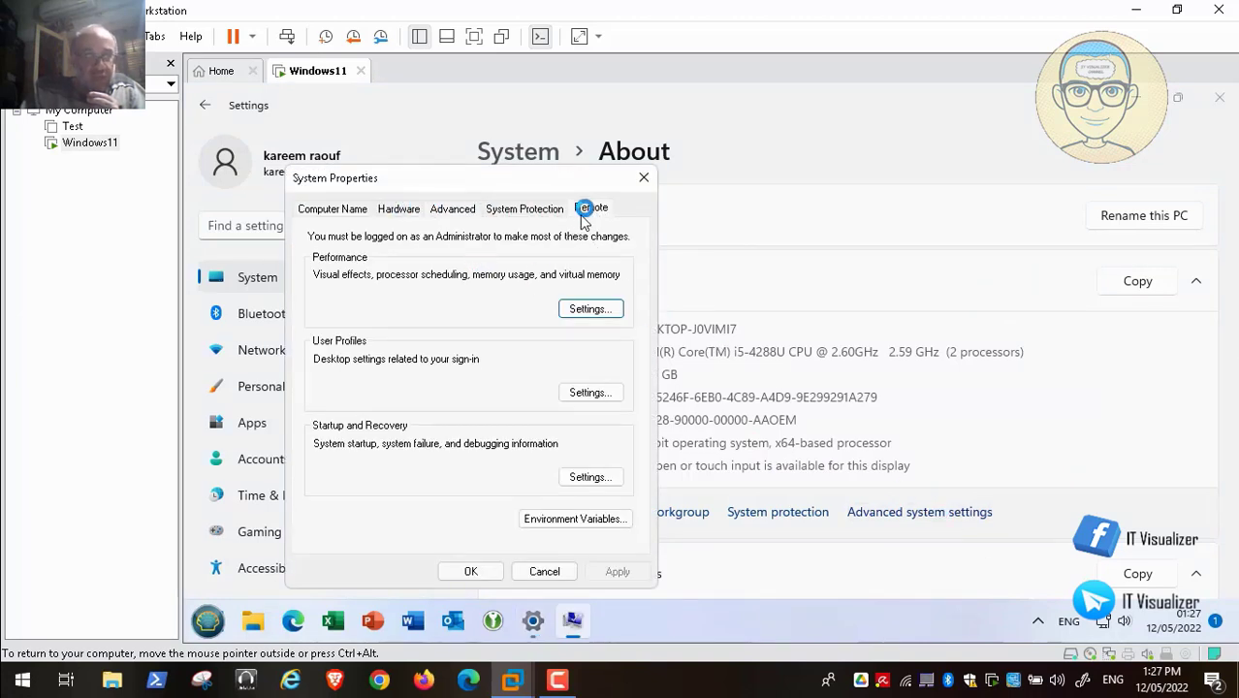
- On the Remote tab, allow Remote Desktop connections with NLA and disable Remote Assistance
left_click(590, 210)
left_click(397, 443)
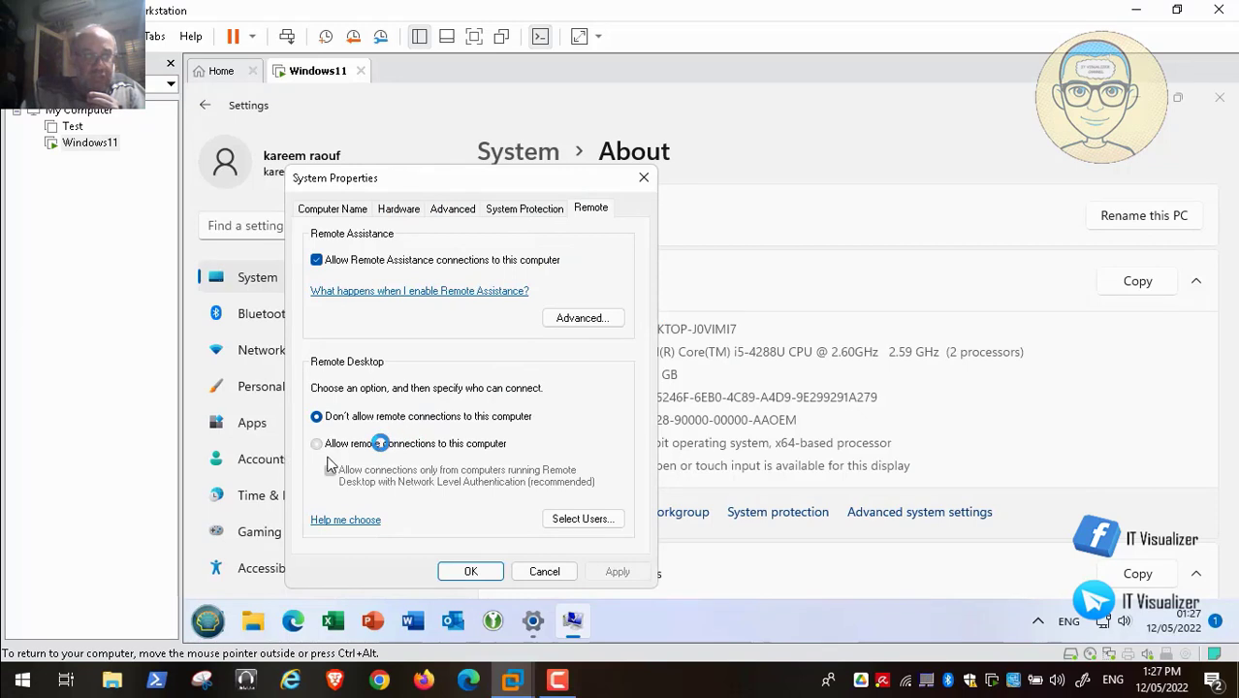
mouse_move(46, 669)
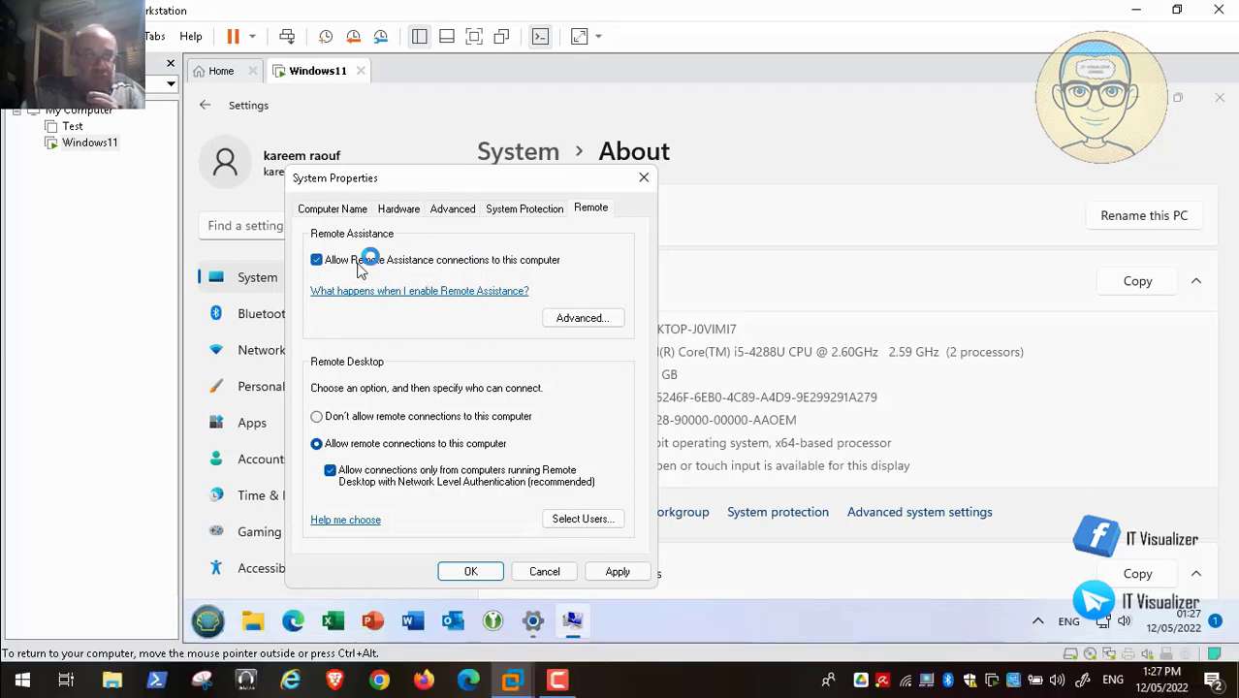
mouse_move(153, 687)
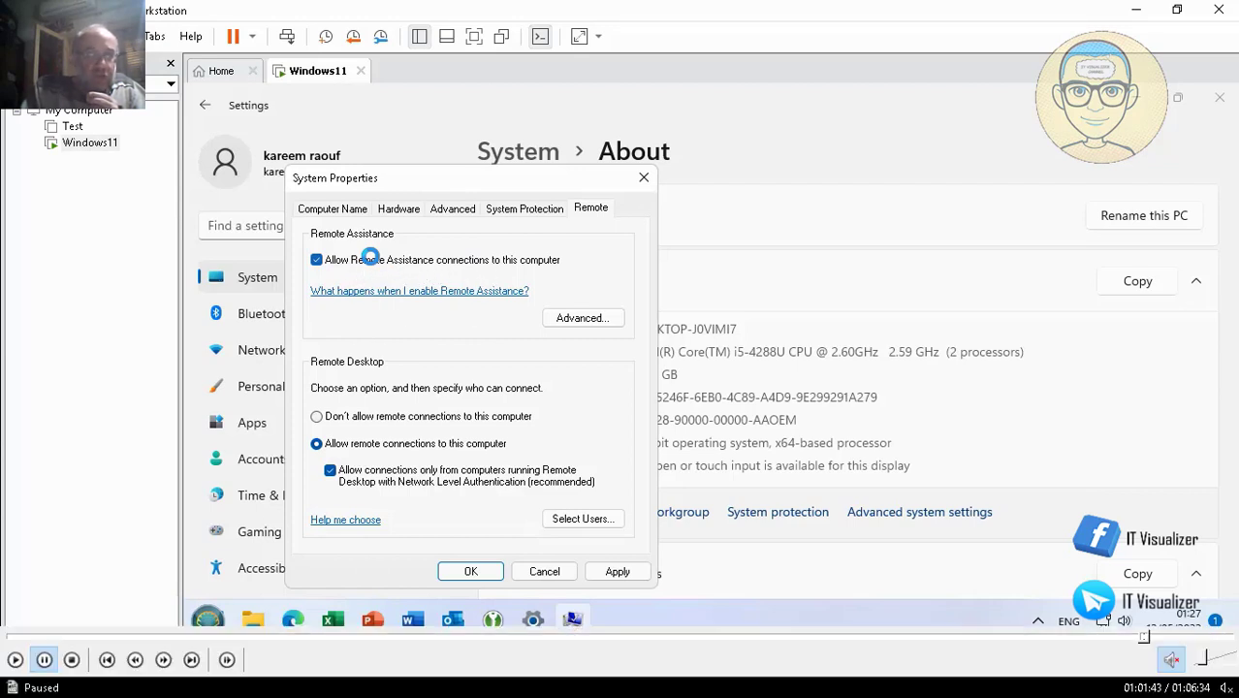
left_click(16, 660)
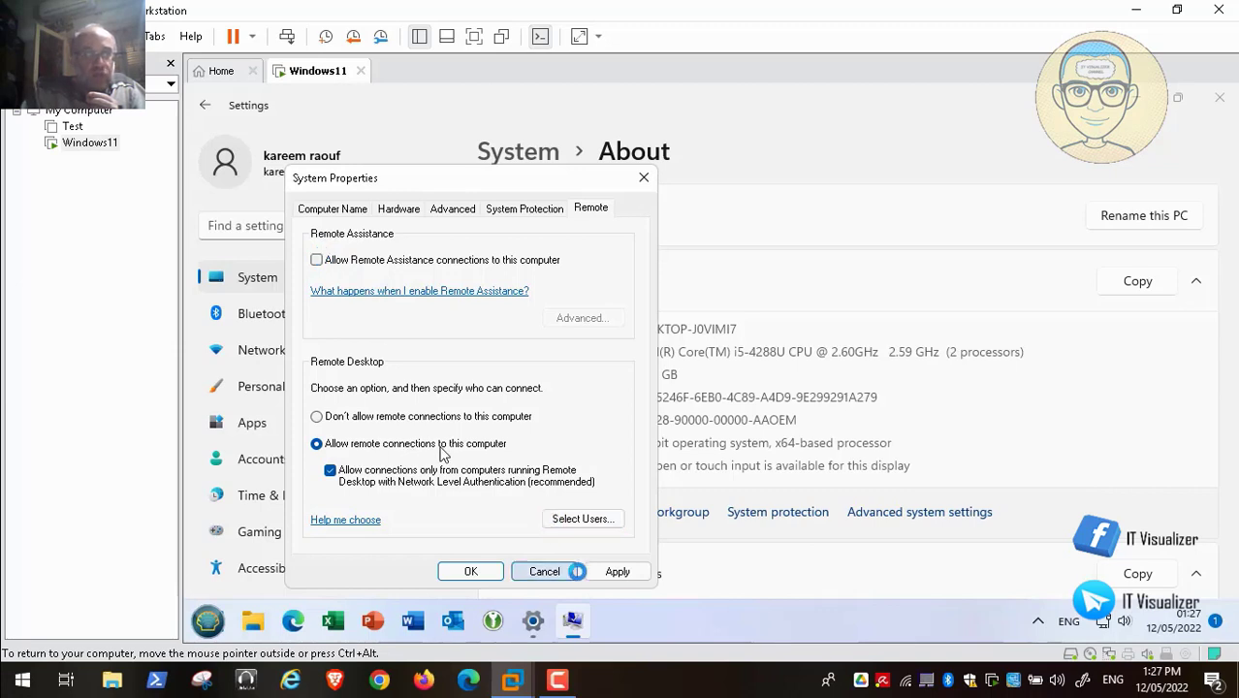
mouse_move(1077, 655)
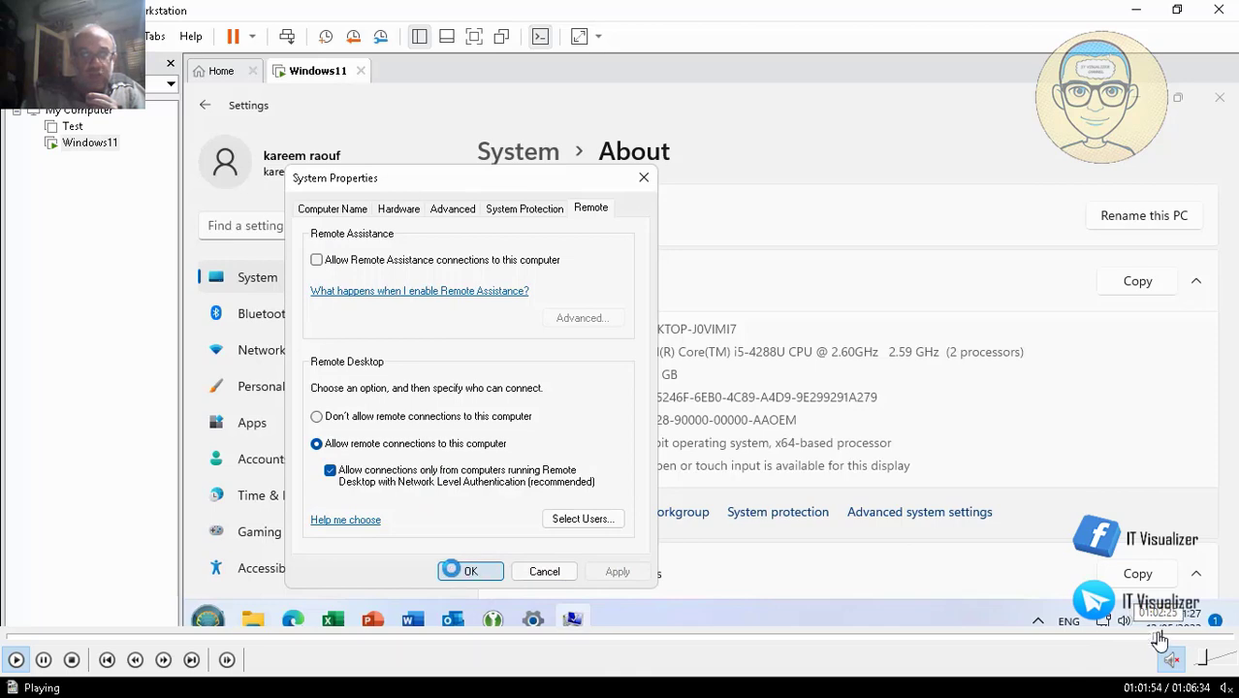
- Open Date and Time from Control Panel, still on (UTC-08:00) Pacific Time (US & Canada)
left_click(1160, 637)
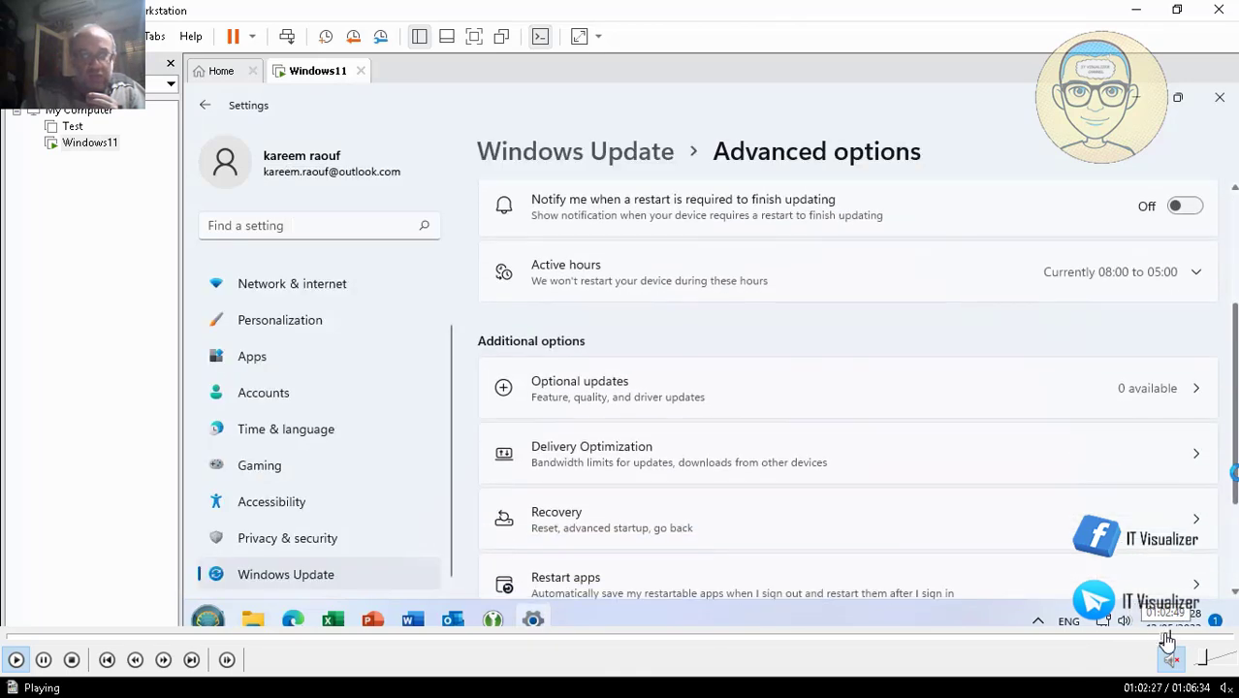
left_click(1168, 637)
left_click(1176, 636)
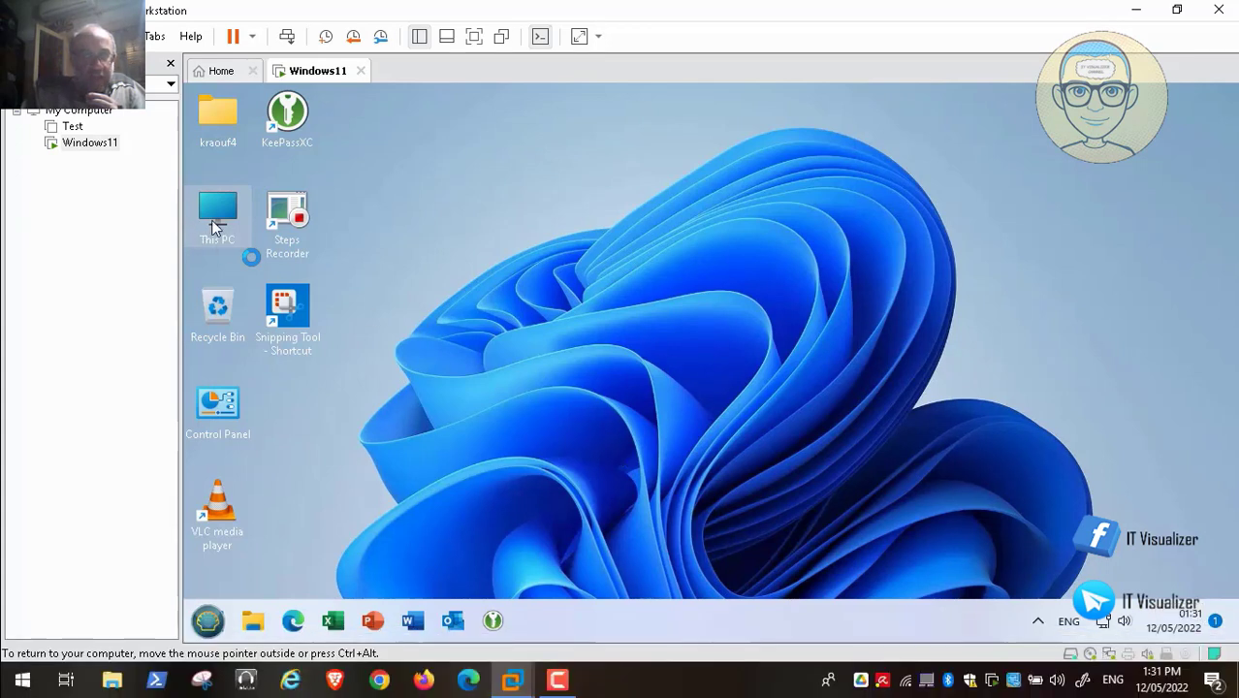
mouse_move(734, 640)
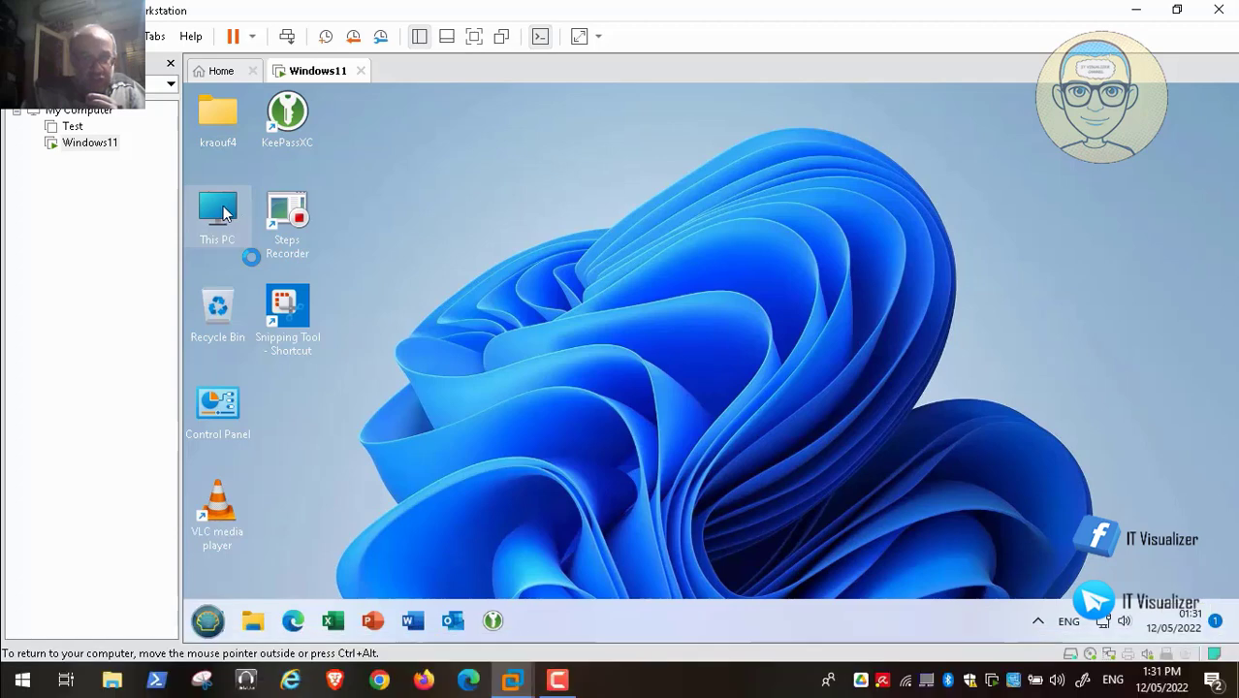
mouse_move(1001, 676)
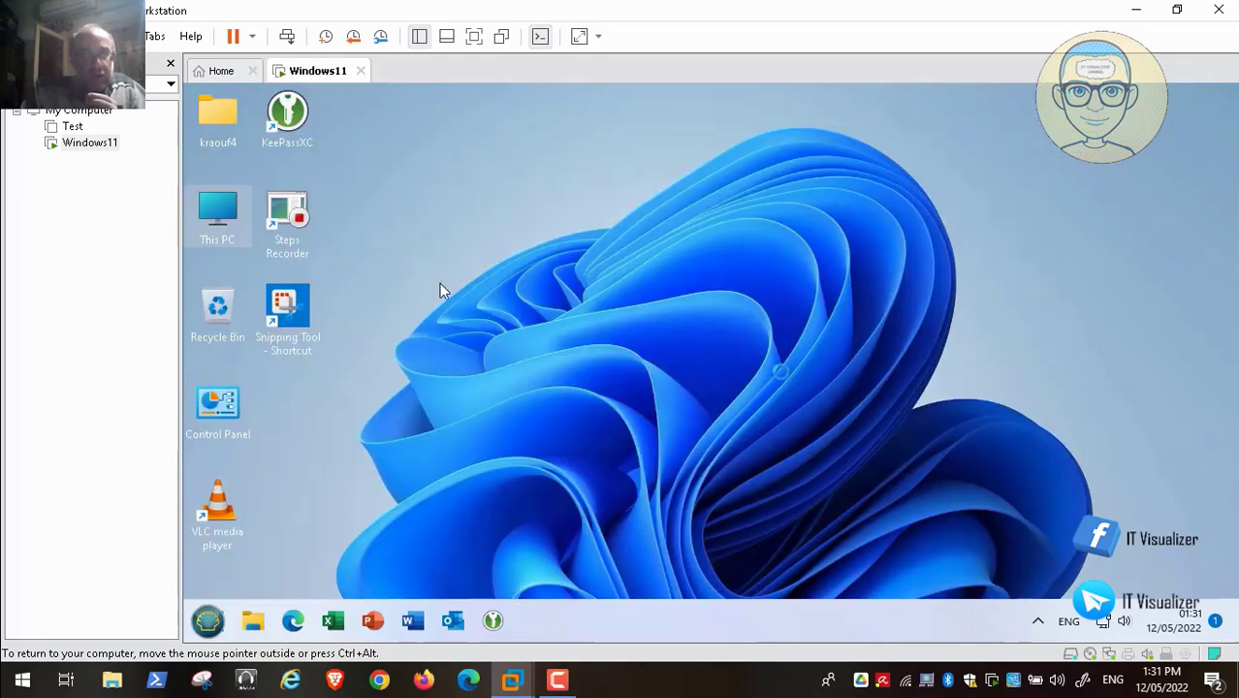
mouse_move(1134, 642)
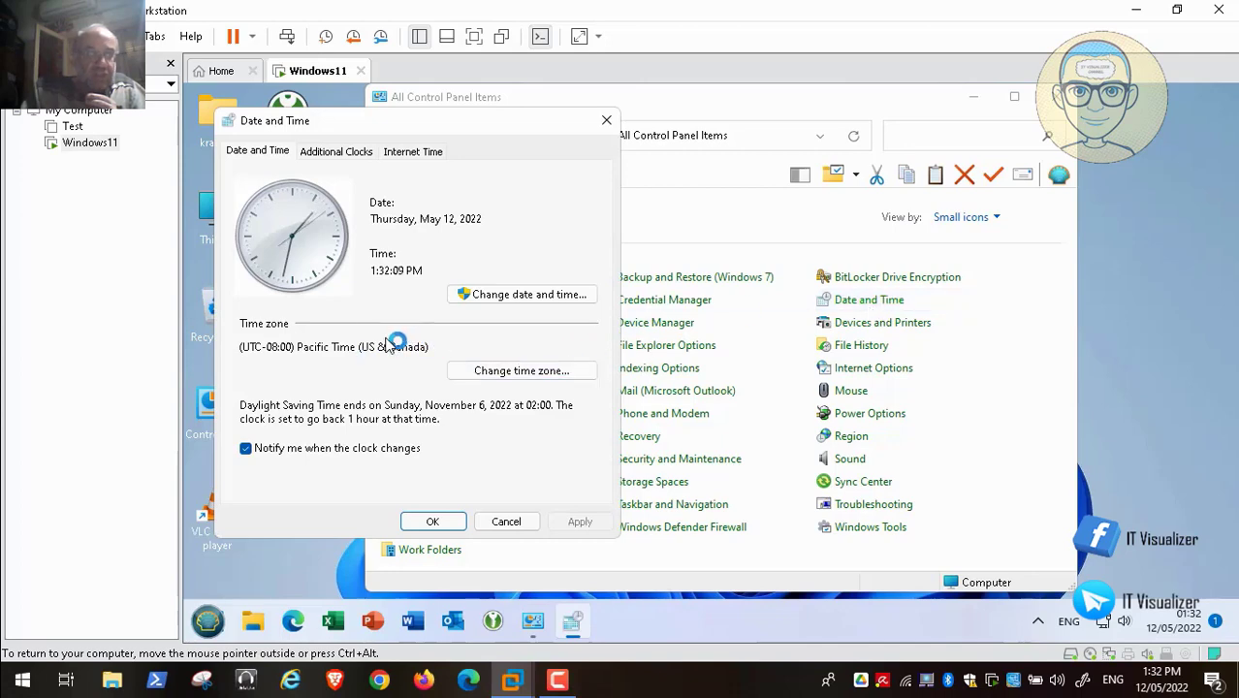
- Change the time zone to (UTC+02:00) Cairo
left_click(475, 370)
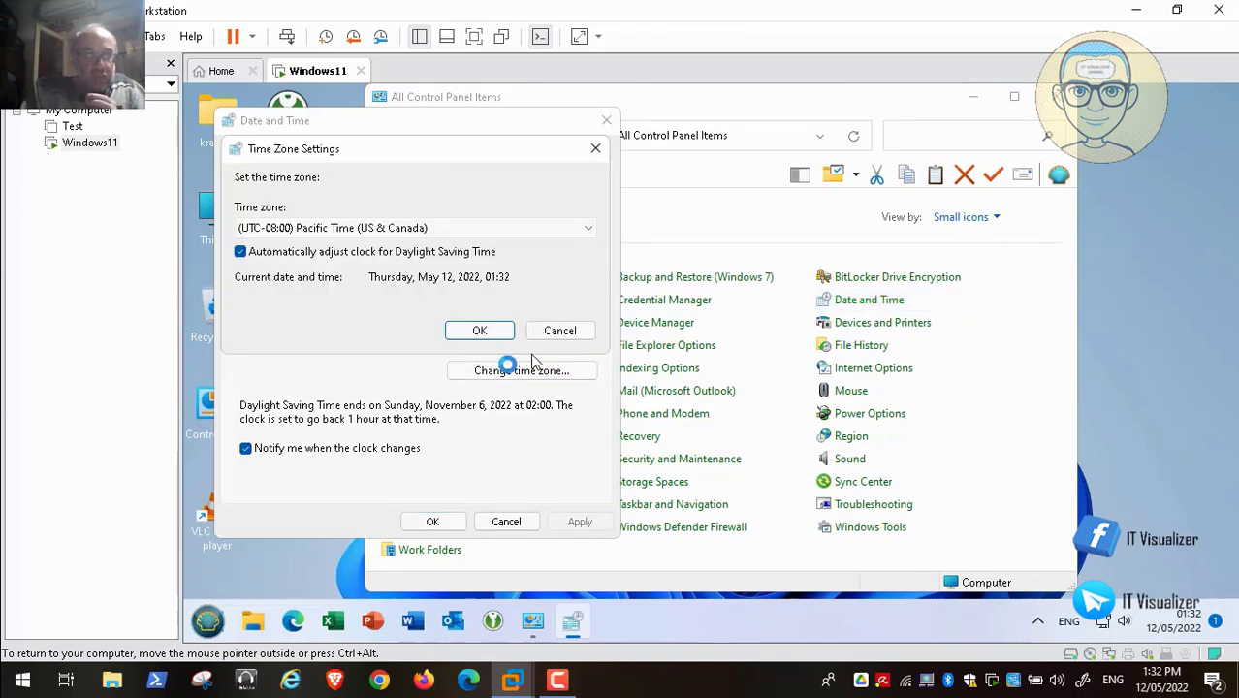
left_click(461, 227)
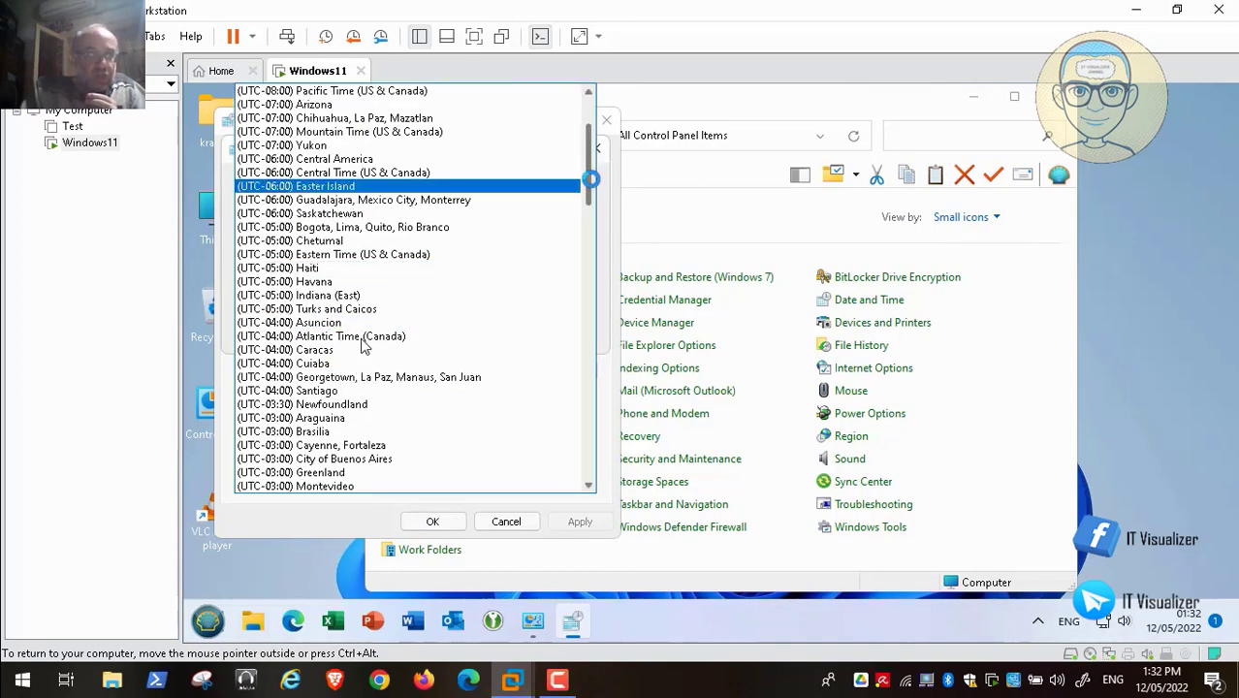
left_click_drag(590, 185, 591, 259)
left_click(390, 376)
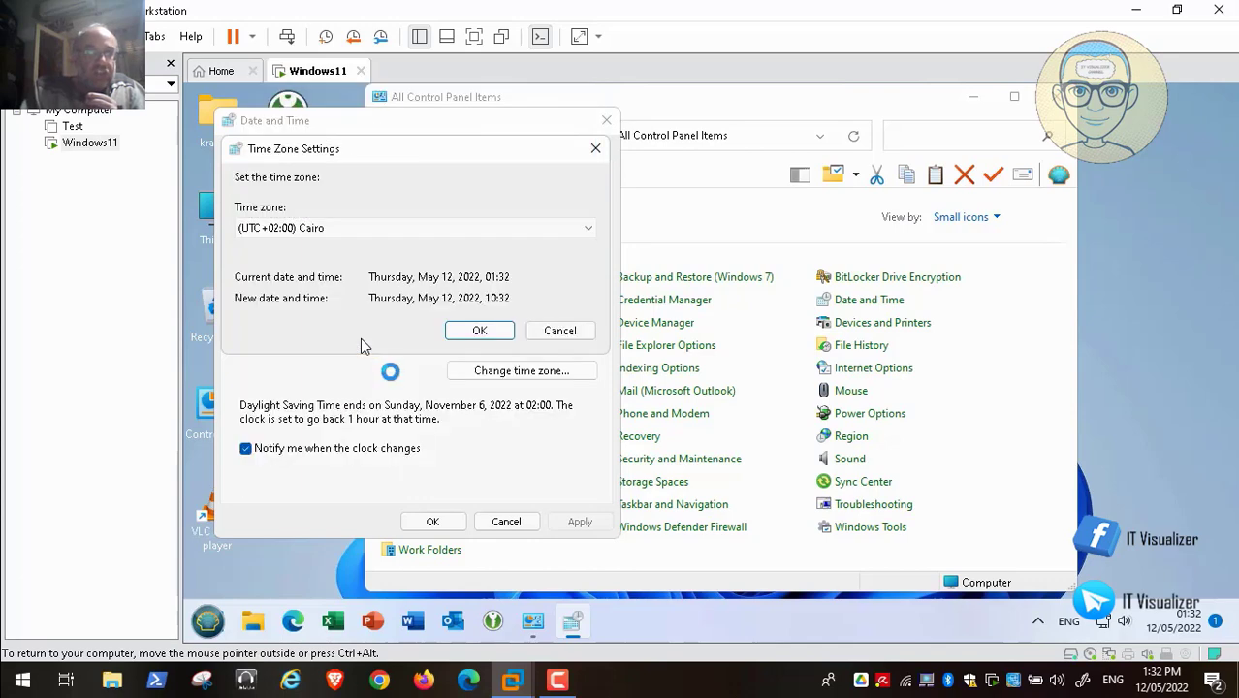
left_click(479, 331)
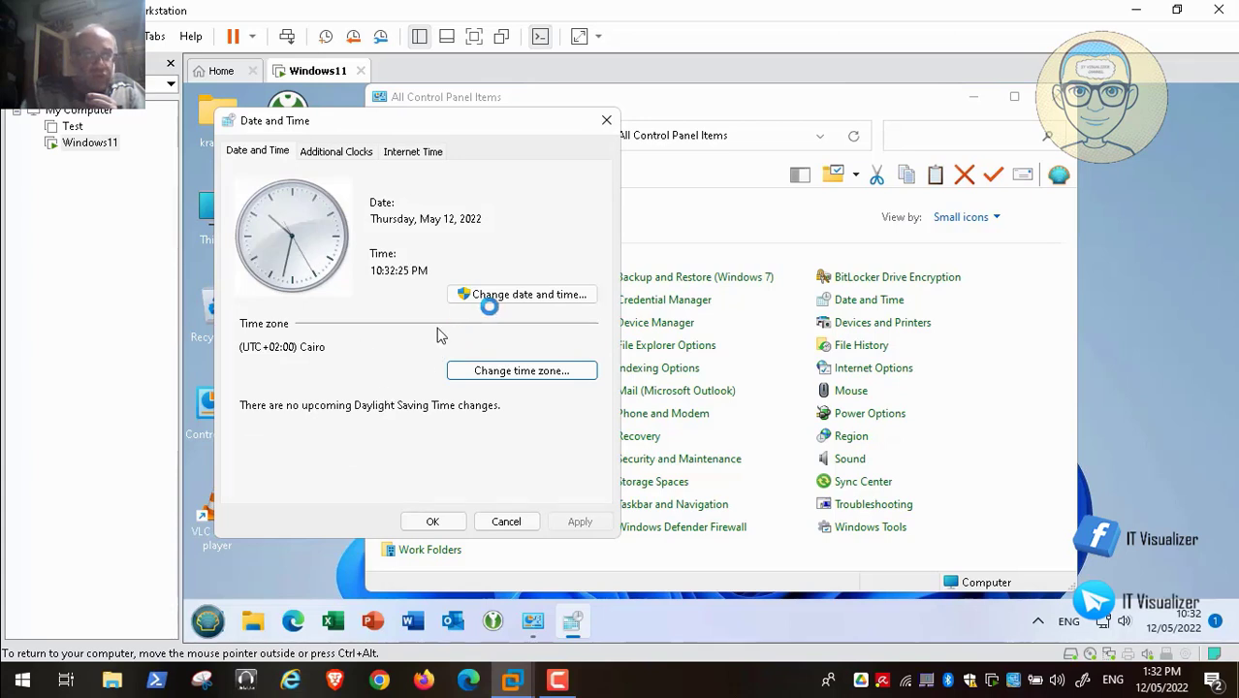
- Correct the clock's hour to 1, giving 1:32 PM on May 12, 2022
left_click(510, 295)
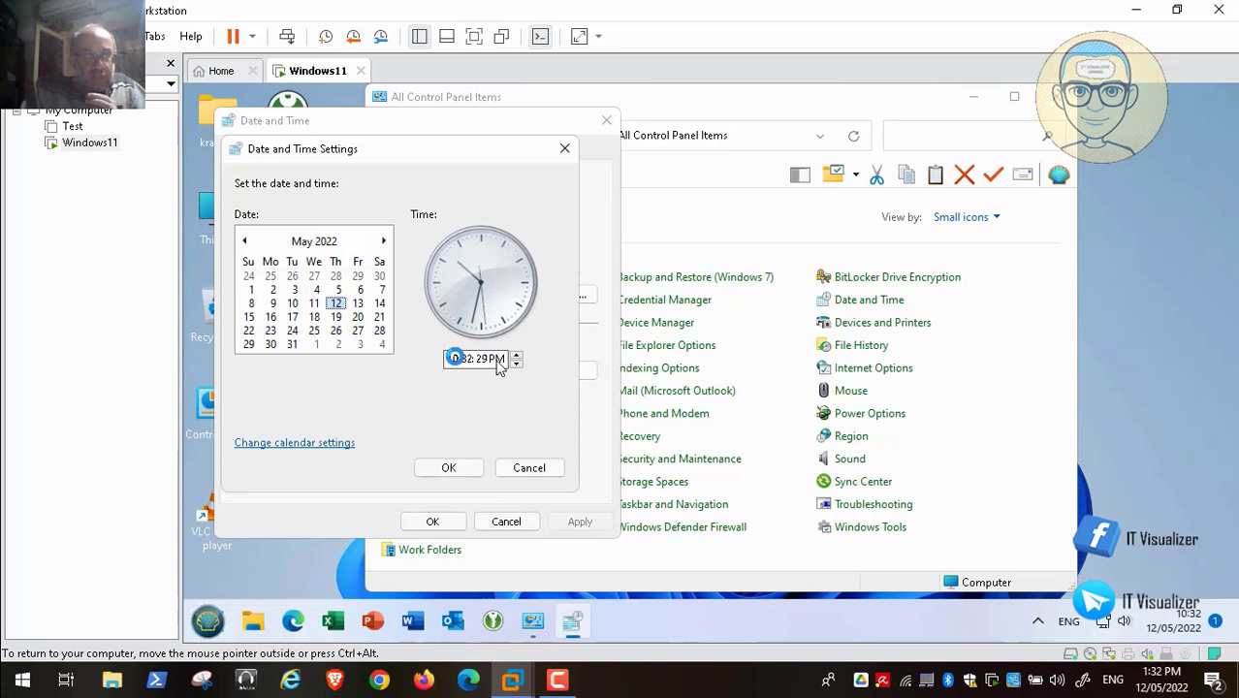
left_click(475, 359)
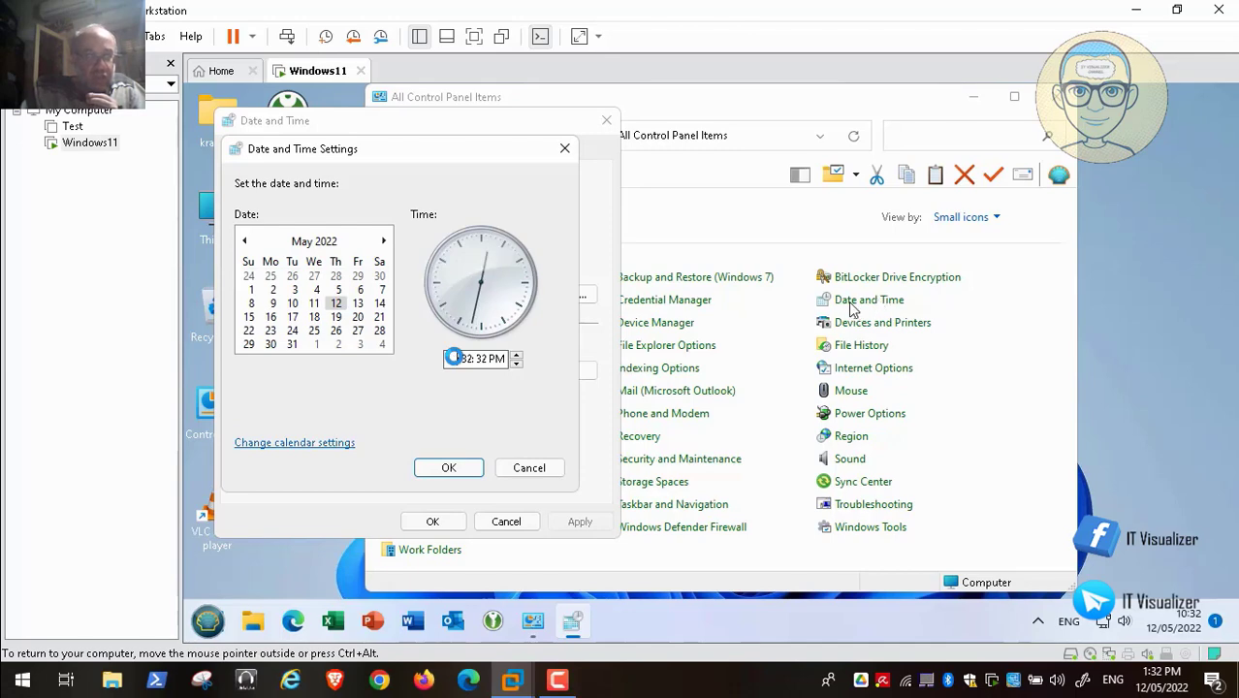
type("1:")
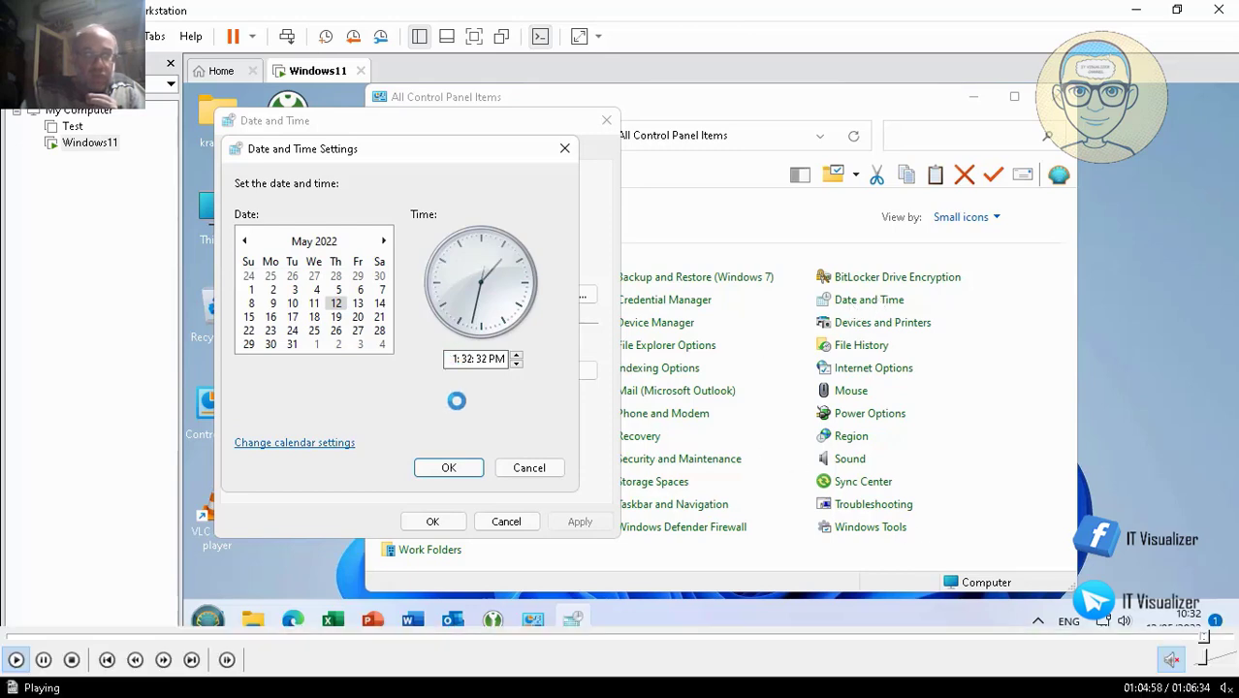
left_click(449, 467)
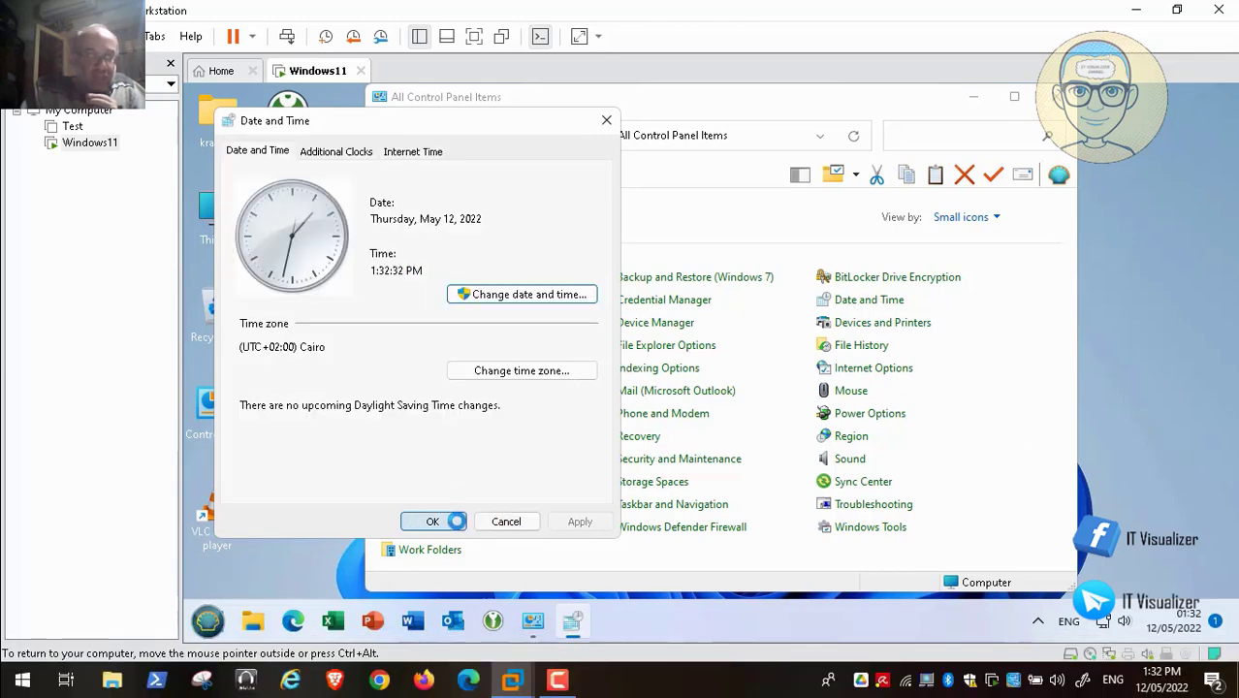
- Close the Date and Time dialog, then power off the Windows11 VM
left_click(432, 520)
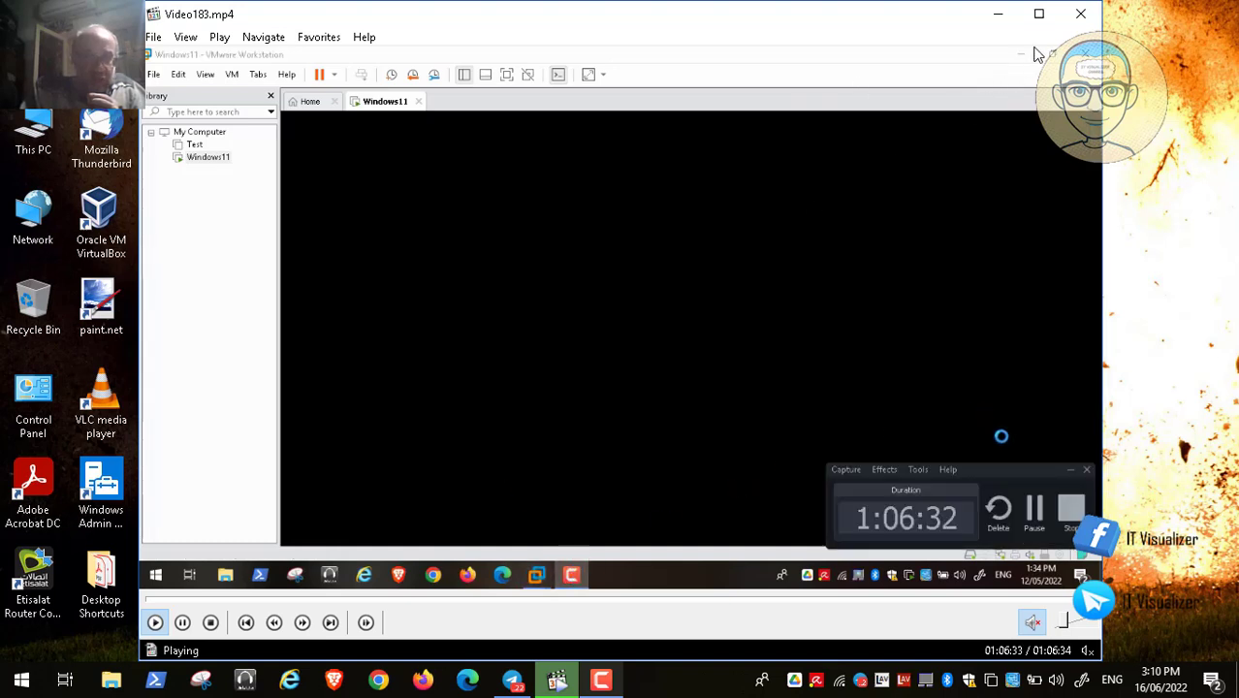
key("space")
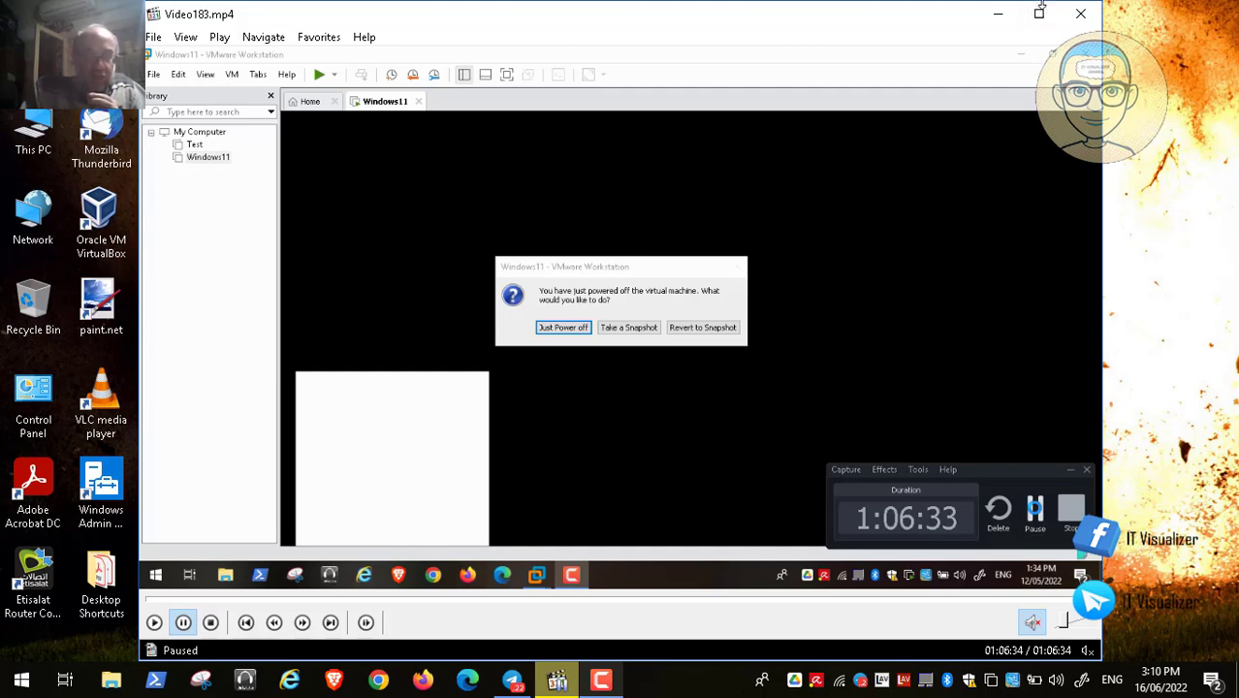
left_click(1080, 14)
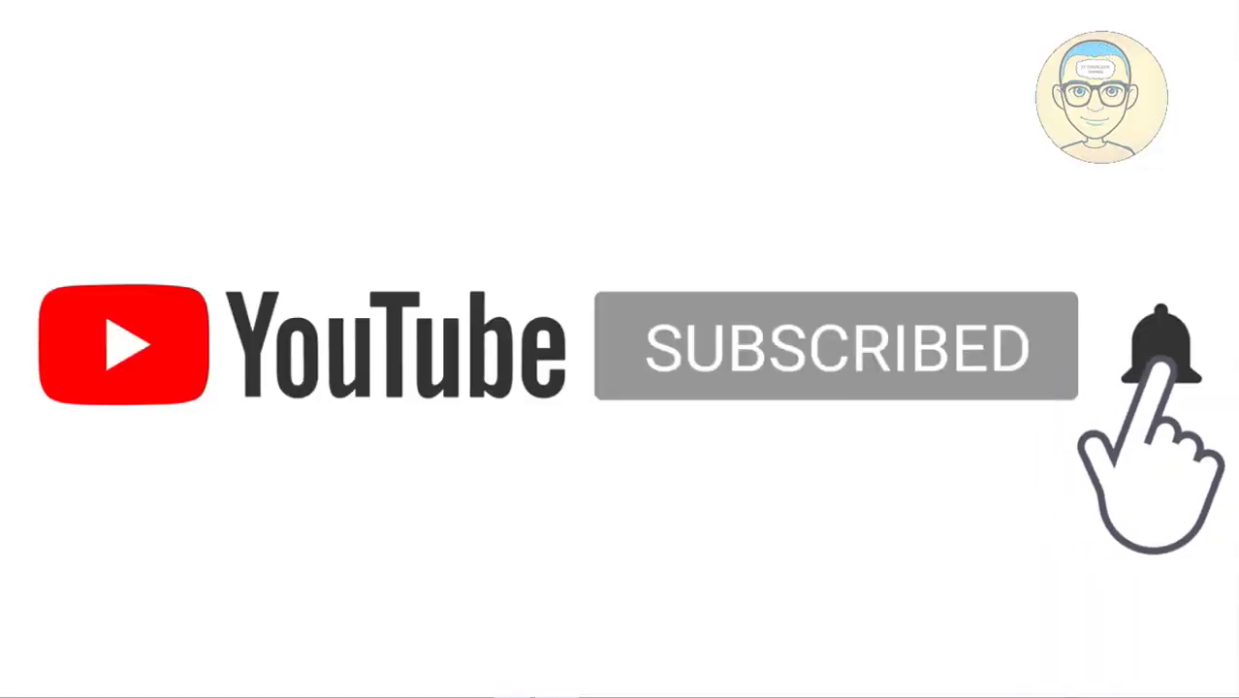